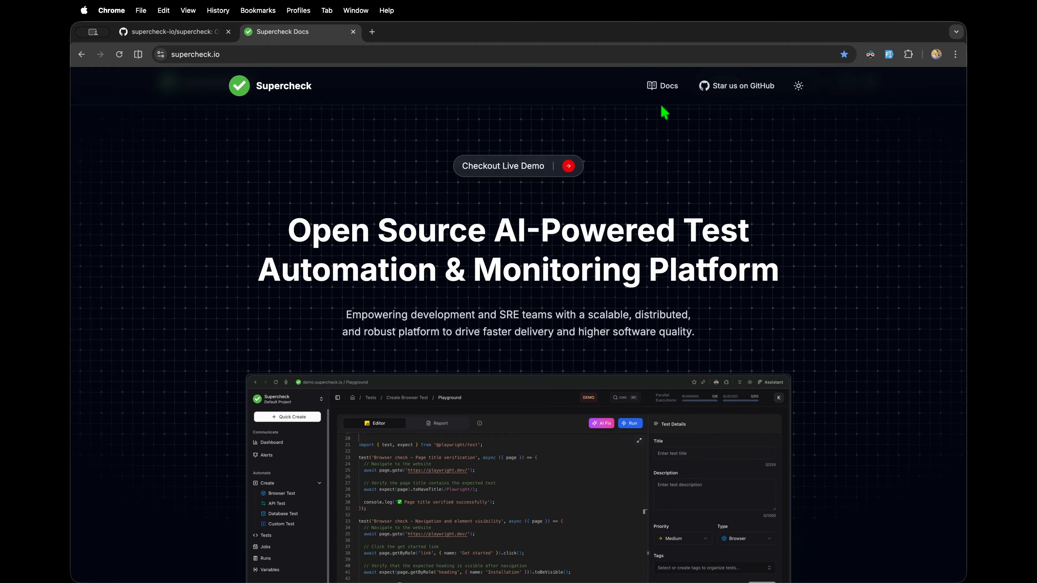
# Step: Open Supercheck Docs in a new tab and read the Deployment > Single Location guide
pyautogui.keyDown('super'); pyautogui.click(662, 85); pyautogui.keyUp('super')
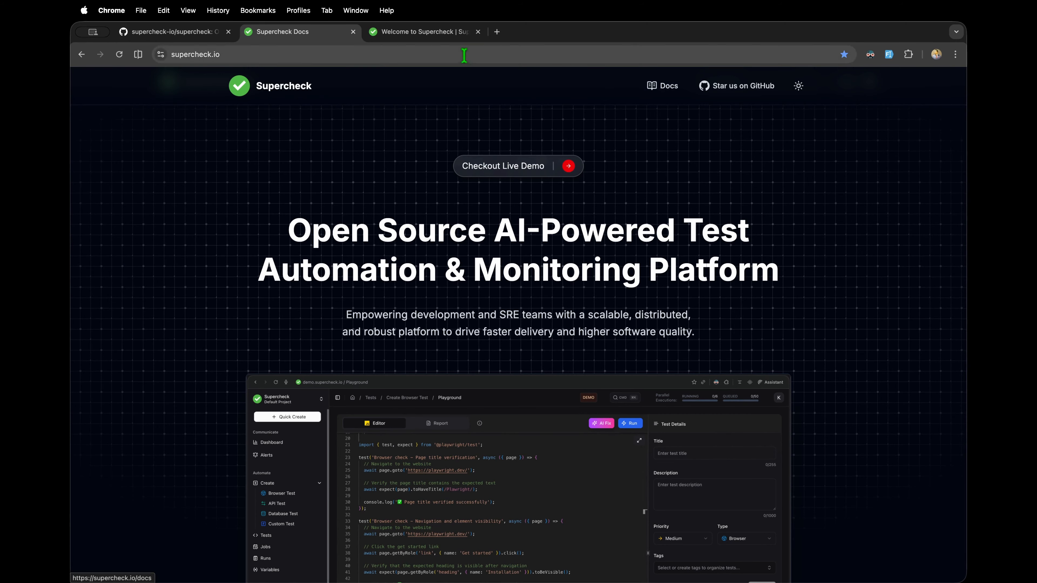
pyautogui.click(447, 35)
pyautogui.click(200, 216)
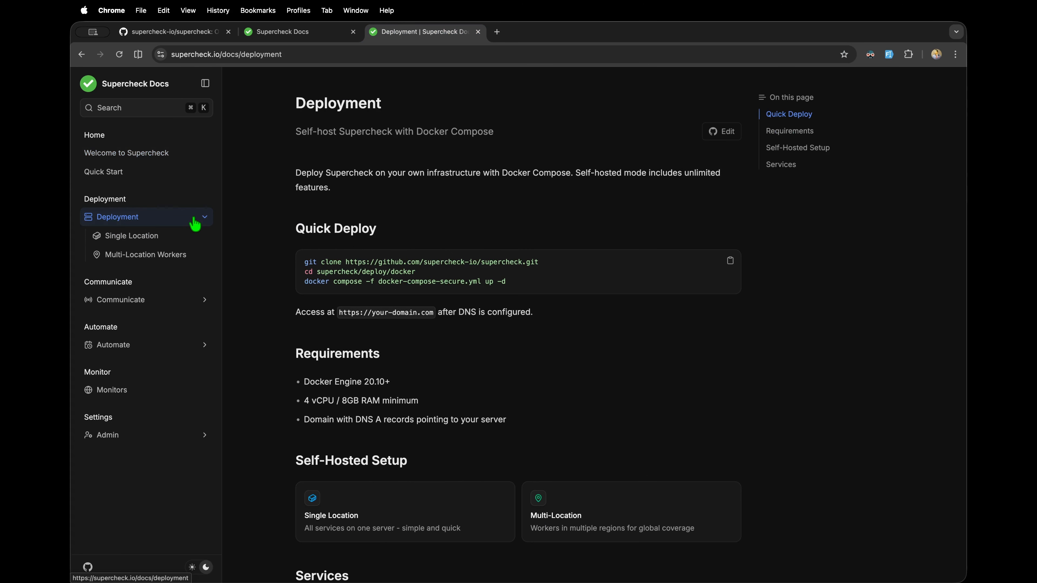
pyautogui.click(196, 237)
pyautogui.scroll(-20, 241, 363)
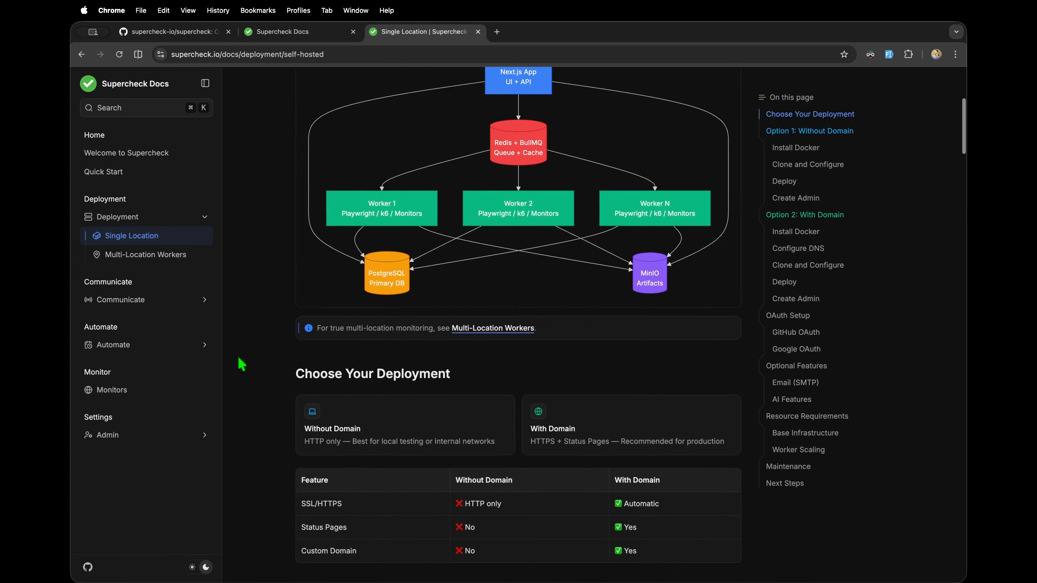
pyautogui.scroll(-6, 229, 343)
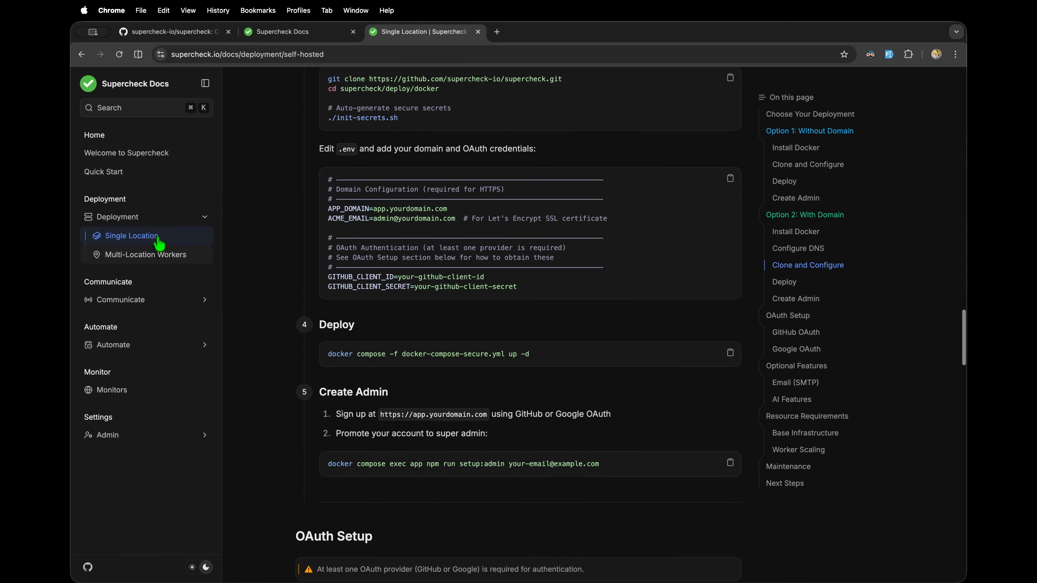
pyautogui.scroll(-7, 293, 410)
pyautogui.scroll(-5, 293, 409)
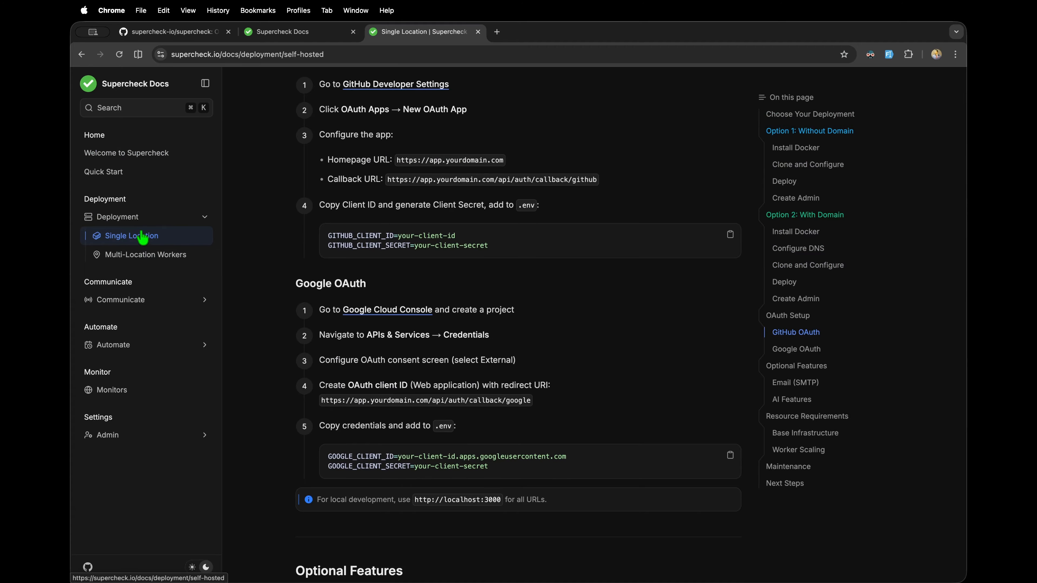
# Step: Read the Multi-Location Workers guide, then return to the Supercheck landing page tab
pyautogui.click(143, 261)
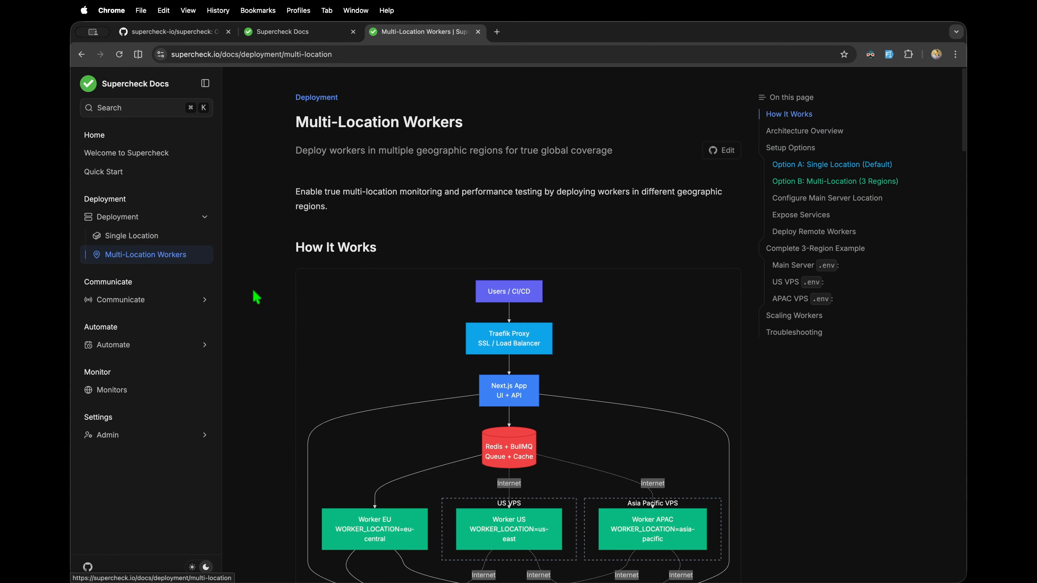
pyautogui.scroll(-10, 286, 349)
pyautogui.scroll(-15, 287, 349)
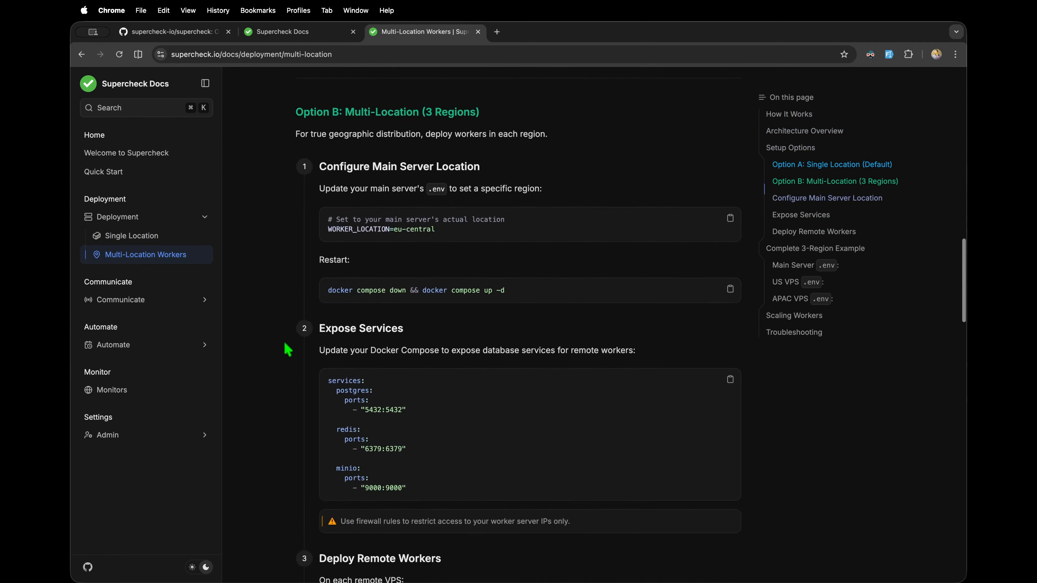
pyautogui.scroll(-8, 288, 349)
pyautogui.scroll(15, 288, 349)
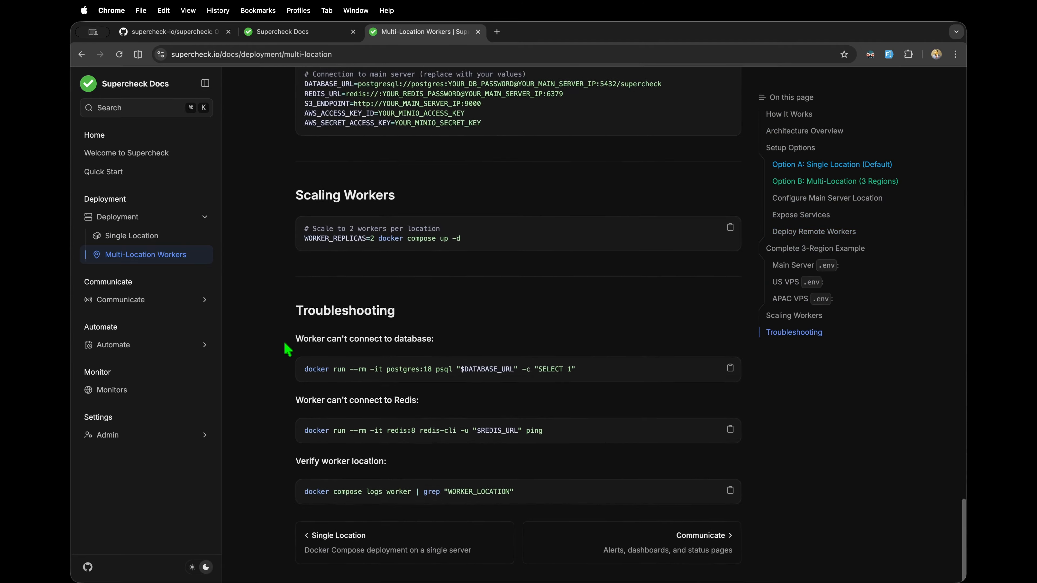
pyautogui.scroll(15, 288, 349)
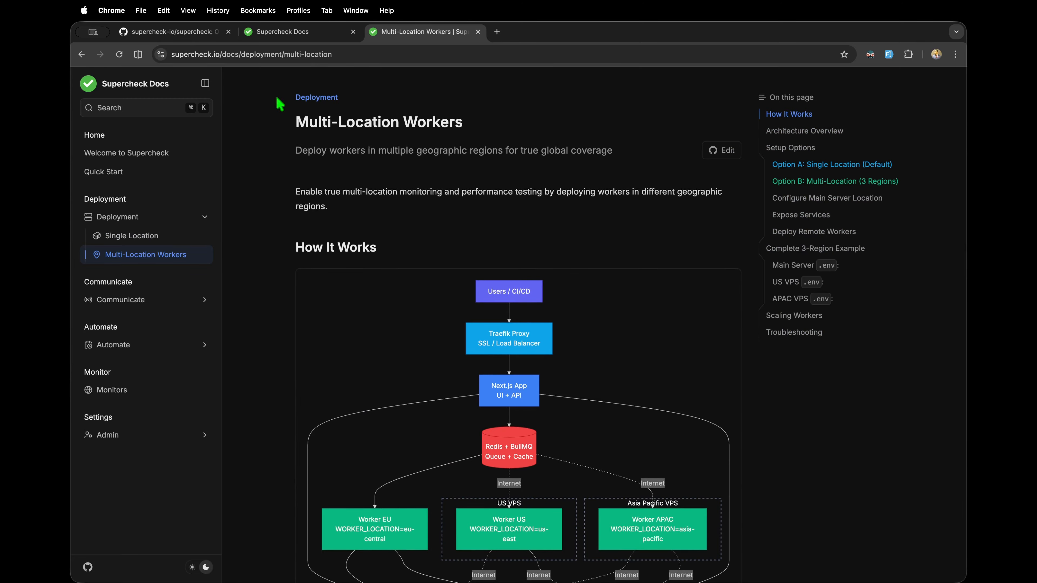
pyautogui.click(298, 35)
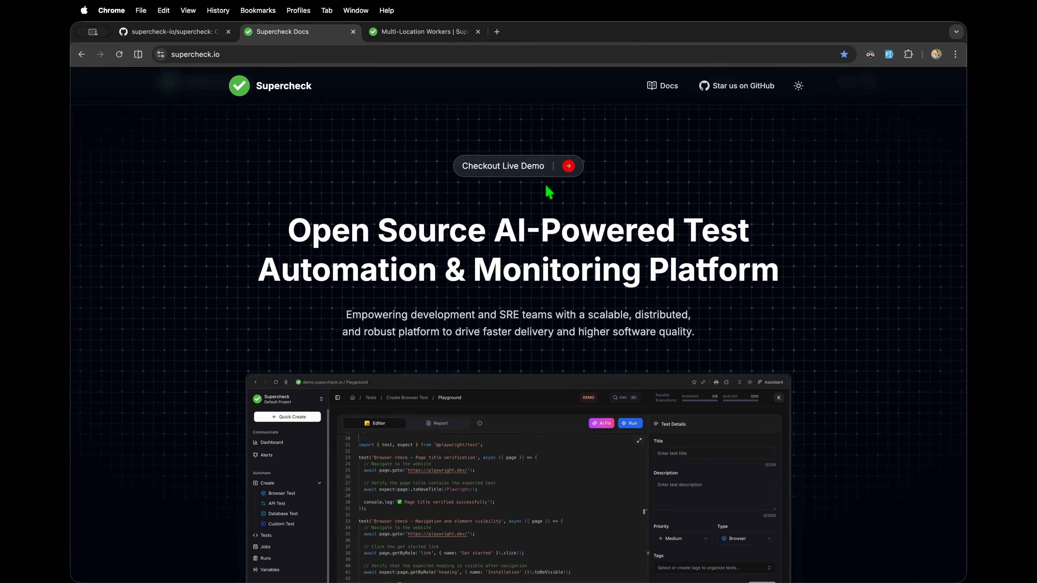
# Step: Launch the live demo in a new tab and sign in with GitHub
pyautogui.keyDown('super'); pyautogui.click(525, 167); pyautogui.keyUp('super')
pyautogui.click(510, 29)
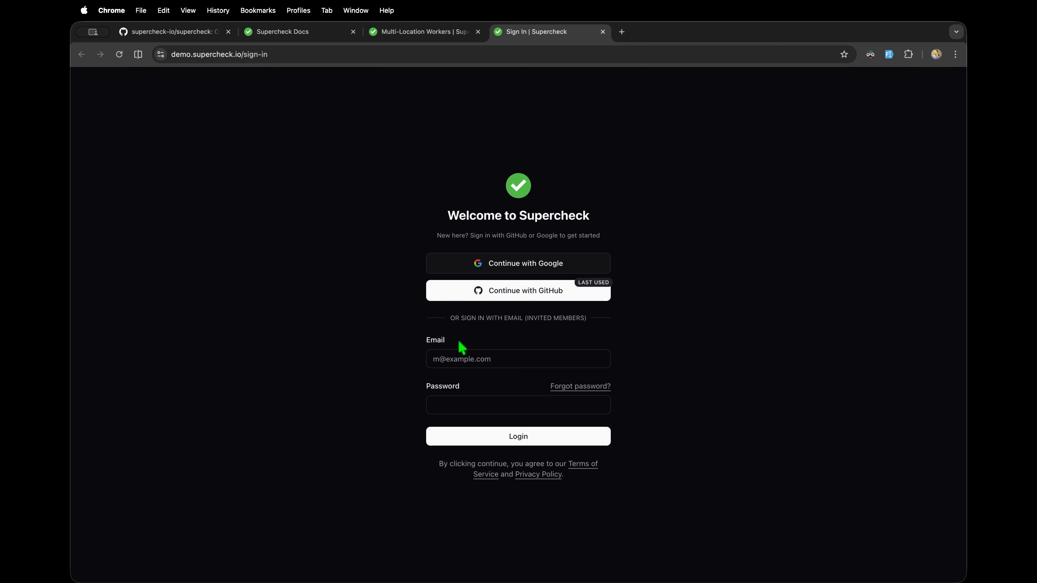
pyautogui.moveTo(456, 318); pyautogui.dragTo(610, 325)
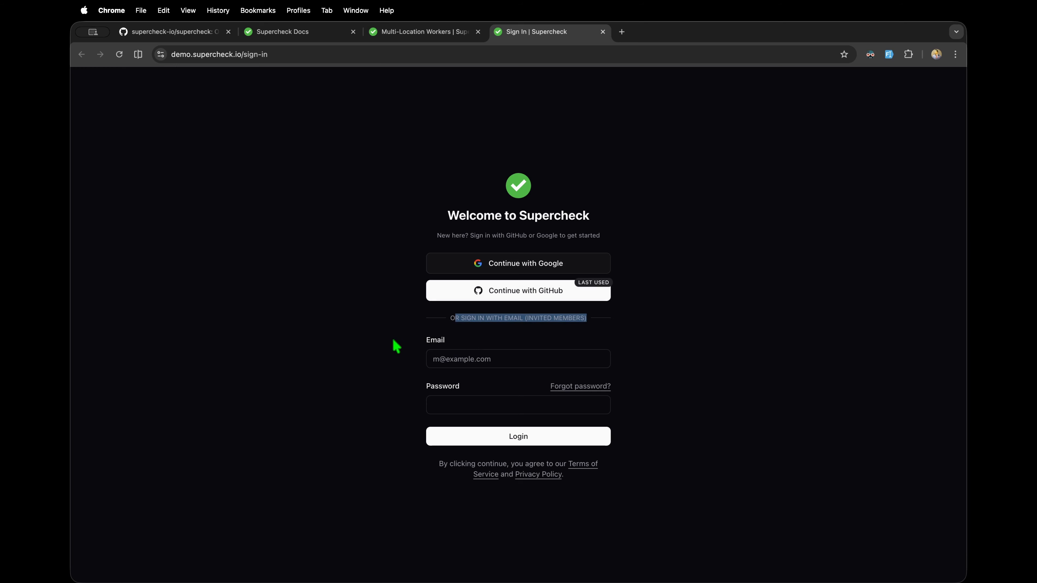
pyautogui.click(448, 342)
pyautogui.click(510, 290)
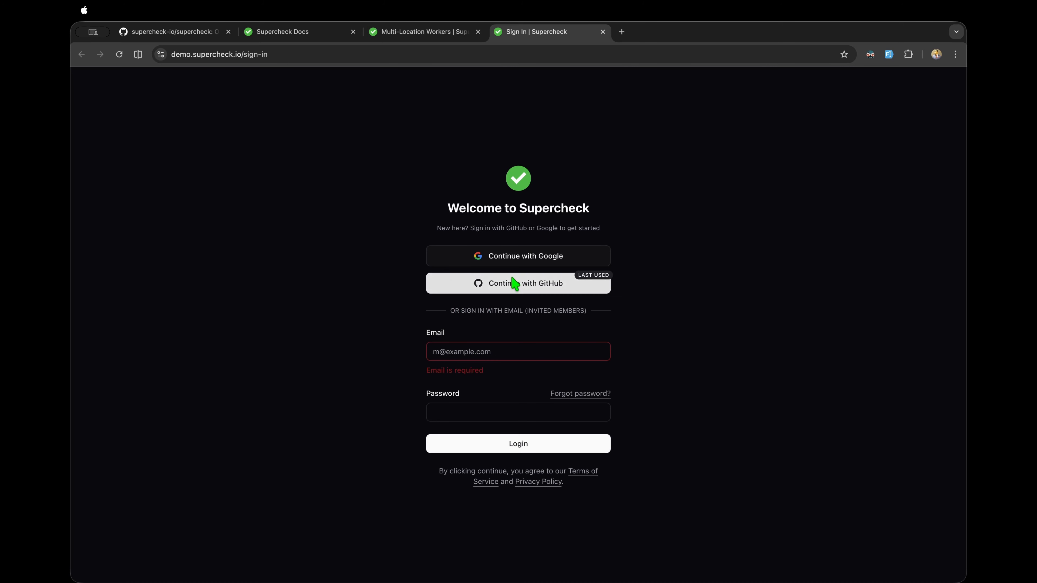
pyautogui.click(514, 283)
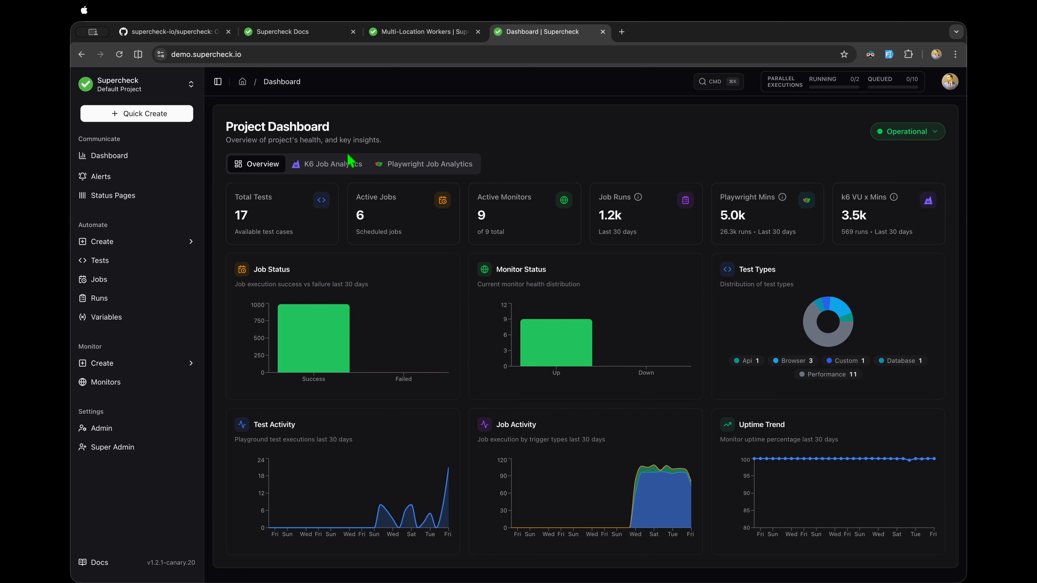
# Step: In K6 Job Analytics, compare runs against the Dec 26 15:30 baseline
pyautogui.click(351, 167)
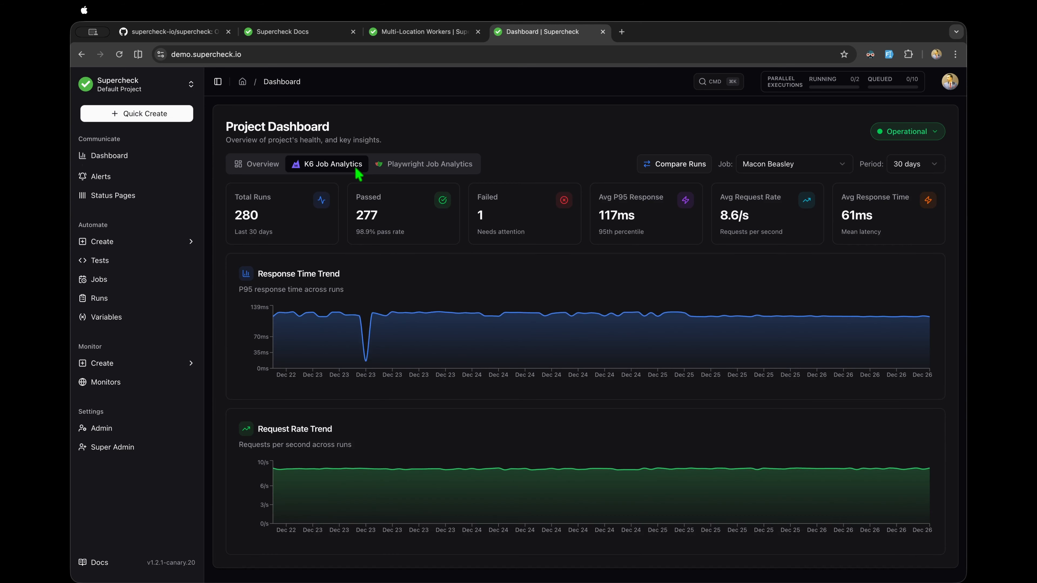
pyautogui.click(694, 174)
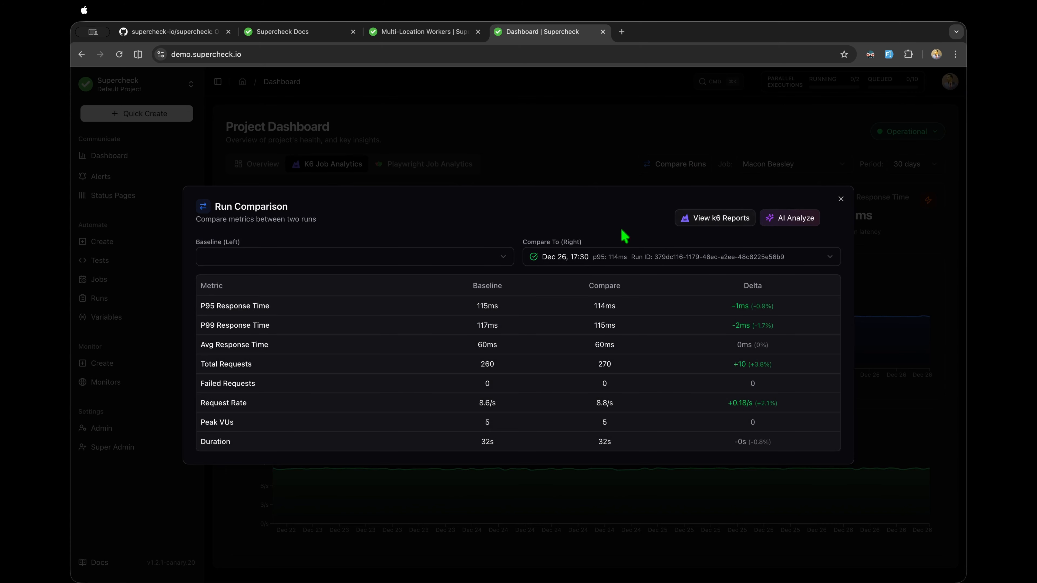
pyautogui.click(437, 261)
pyautogui.click(388, 301)
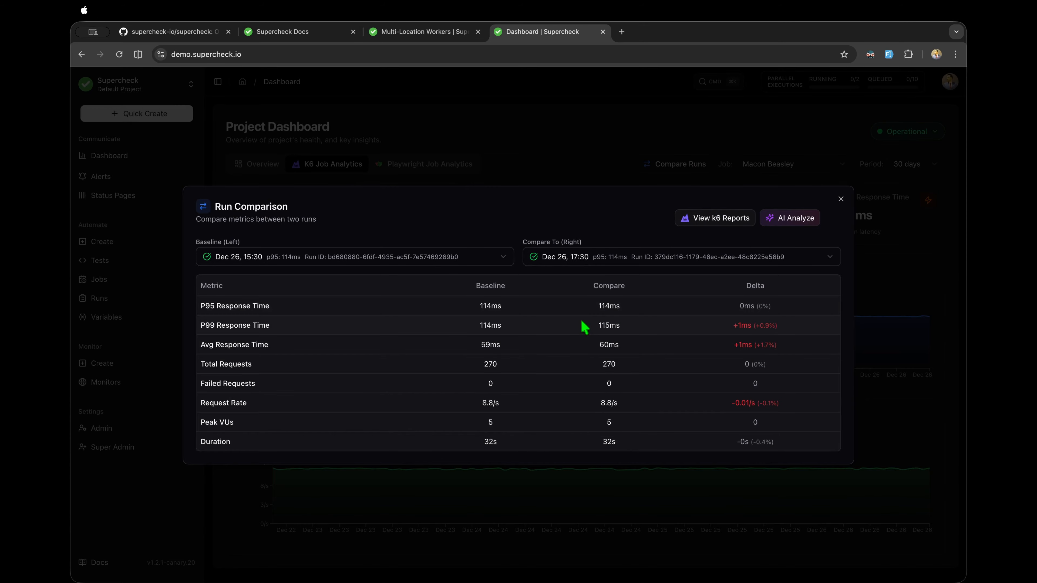
# Step: Get an AI analysis of the two runs, close it, then show Playwright Job Analytics
pyautogui.click(840, 199)
pyautogui.click(689, 165)
pyautogui.click(788, 220)
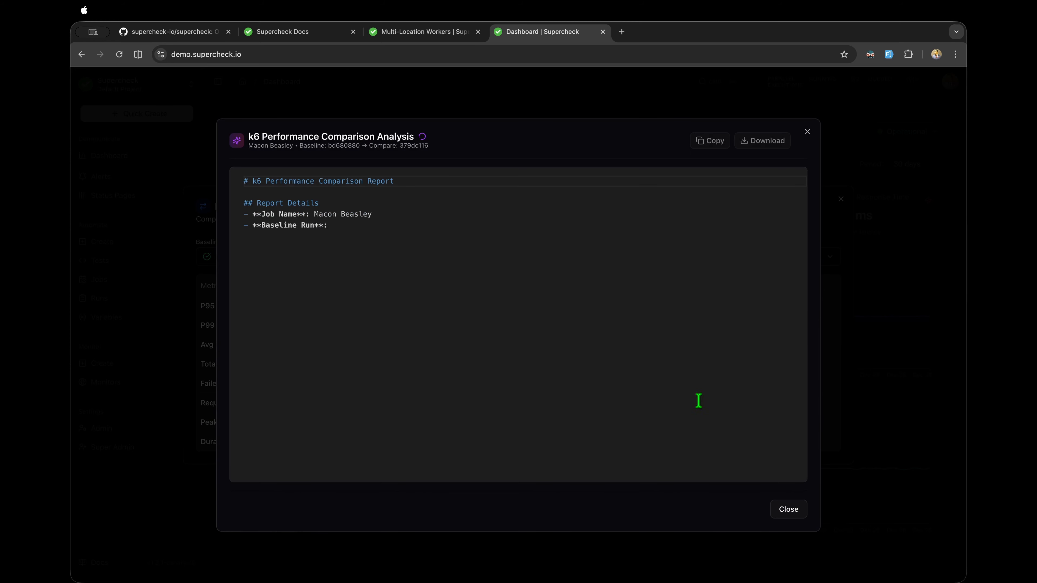
pyautogui.click(790, 509)
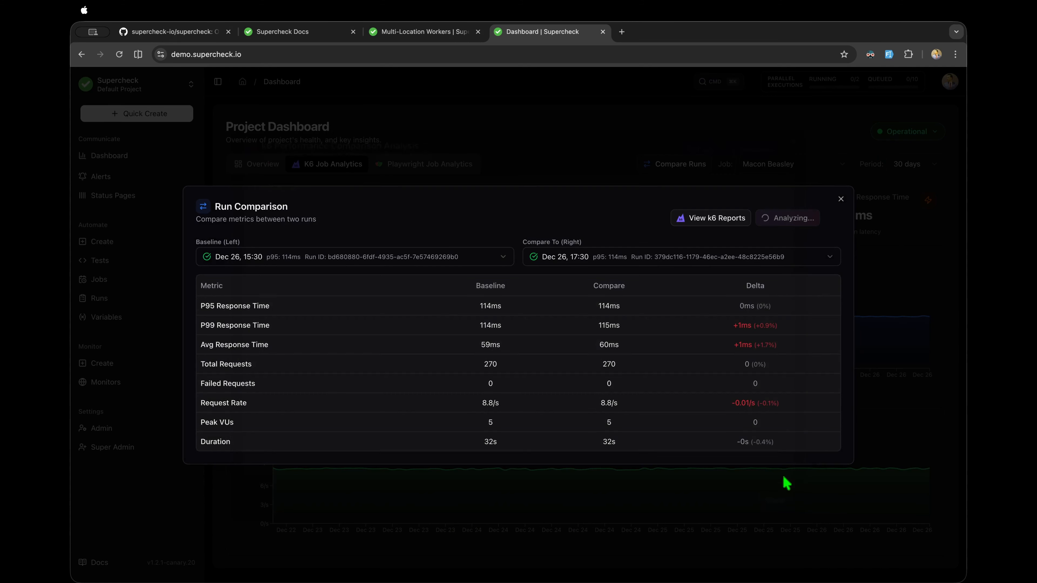
pyautogui.click(841, 199)
pyautogui.click(414, 164)
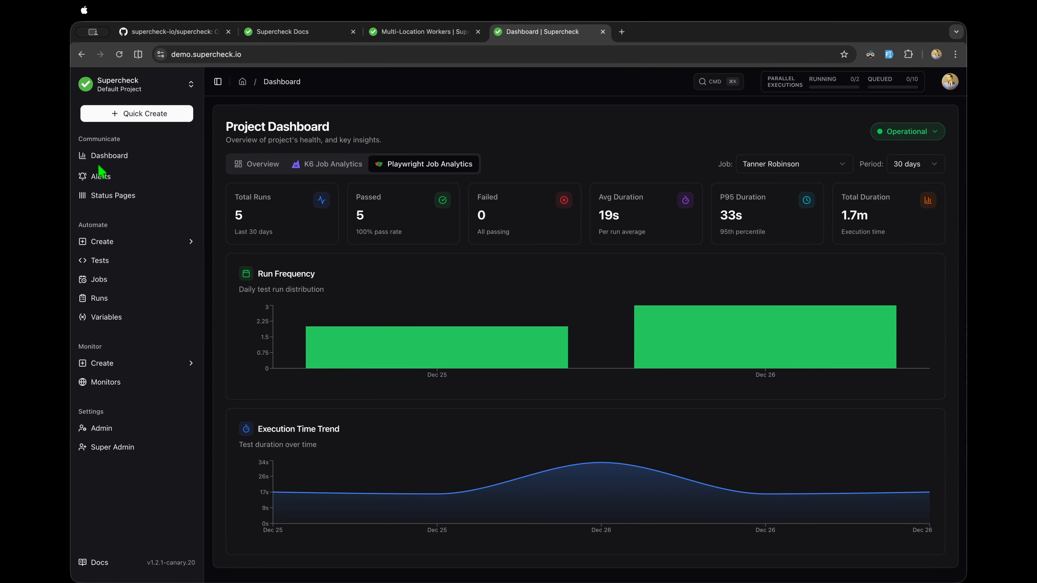
# Step: Browse Alerts' Notification Channels and channel types without adding one, then view Alert History
pyautogui.click(118, 177)
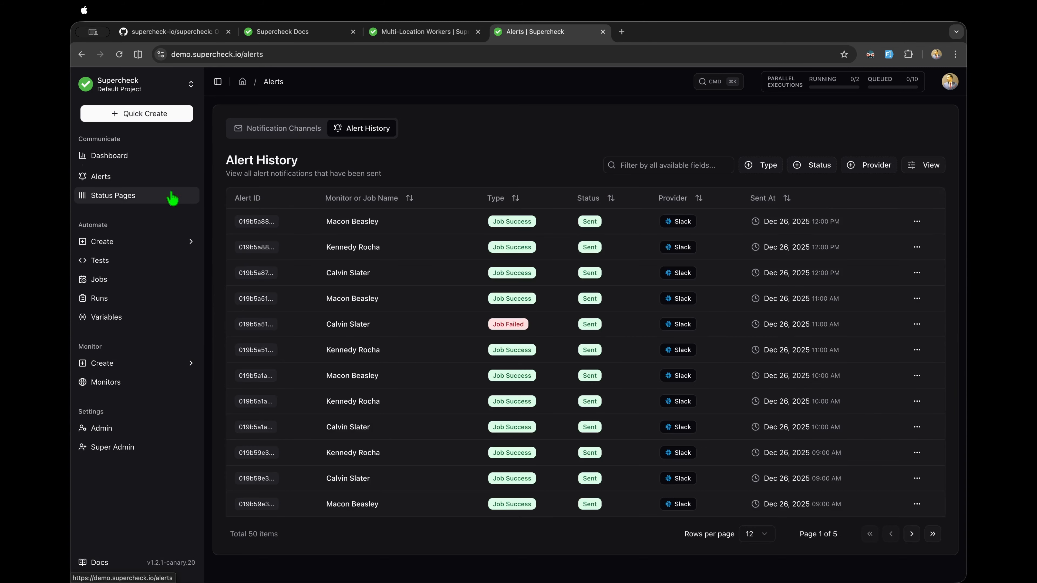
pyautogui.click(283, 130)
pyautogui.click(909, 166)
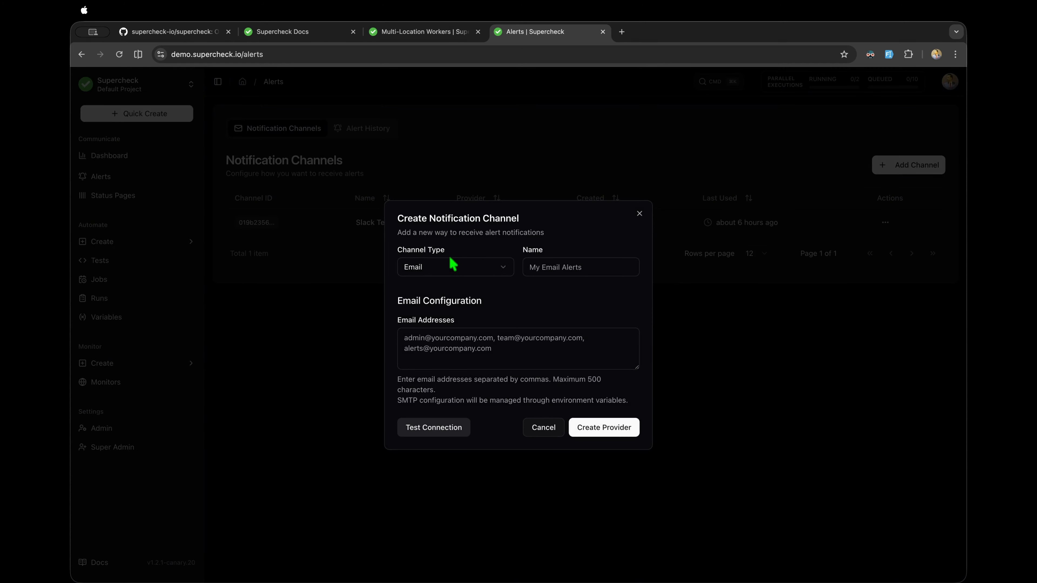
pyautogui.click(453, 268)
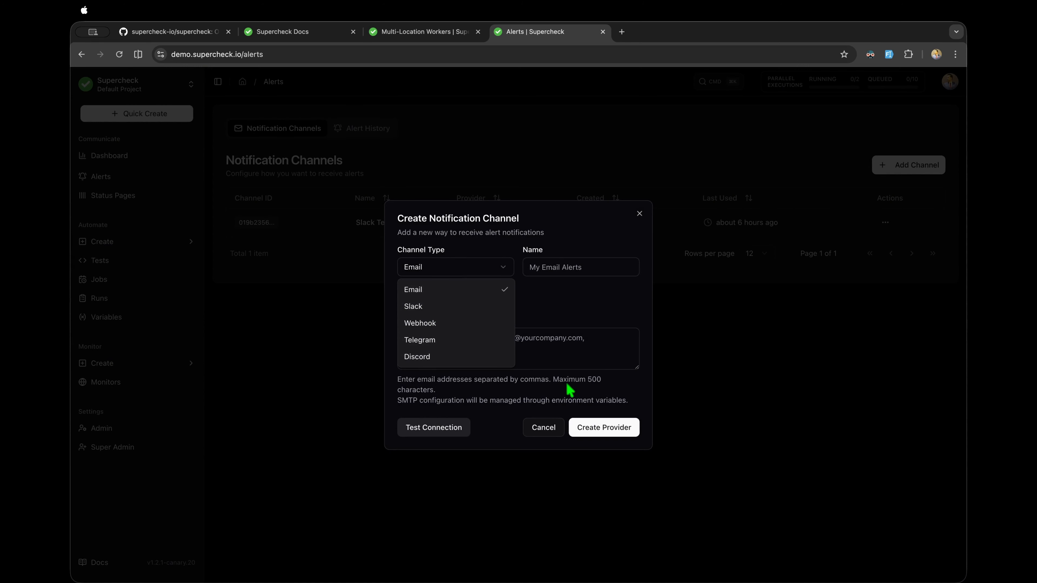
pyautogui.click(527, 426)
pyautogui.click(547, 428)
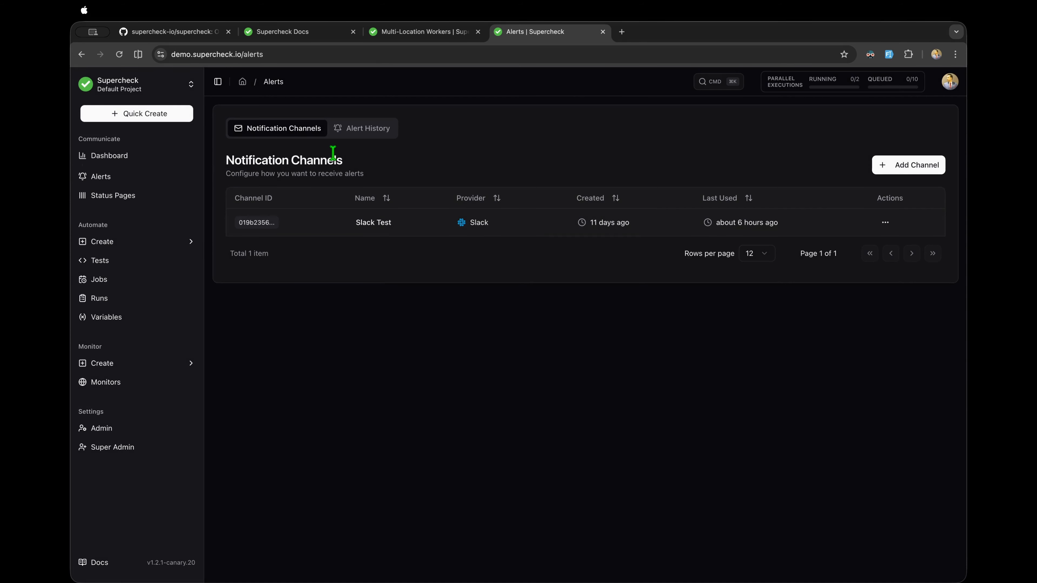
pyautogui.click(372, 131)
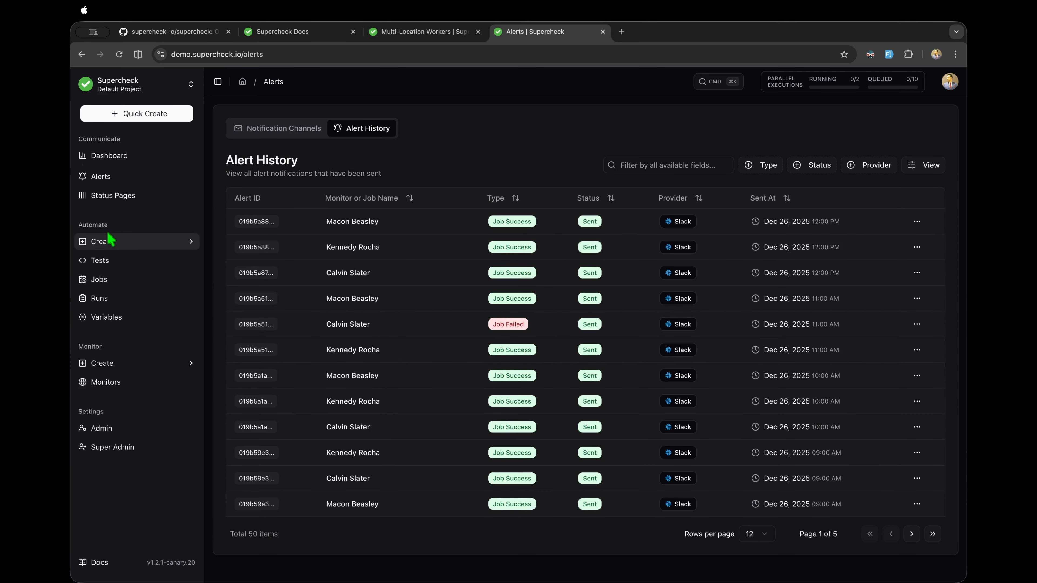
pyautogui.click(118, 240)
# Step: Open the 'Quia quaerat sapient' public status page and highlight its headline and monitor names
pyautogui.click(119, 197)
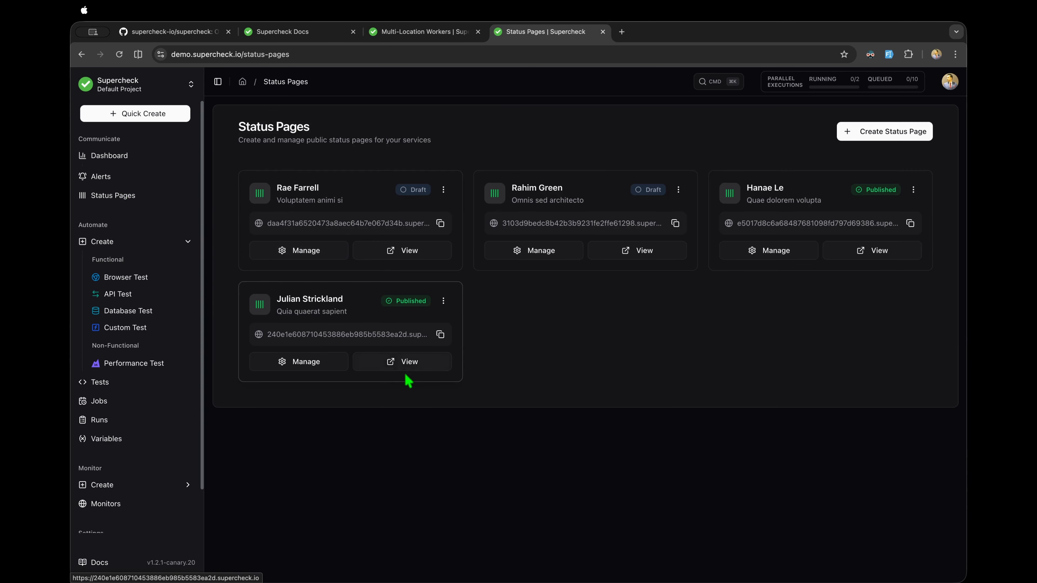
pyautogui.click(391, 368)
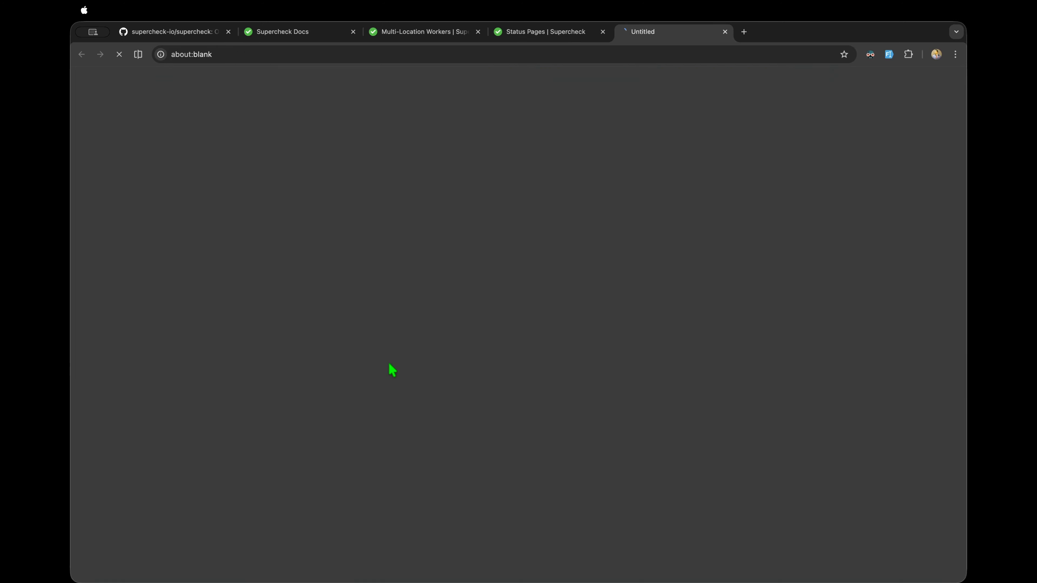
pyautogui.scroll(-7, 496, 225)
pyautogui.scroll(8, 494, 224)
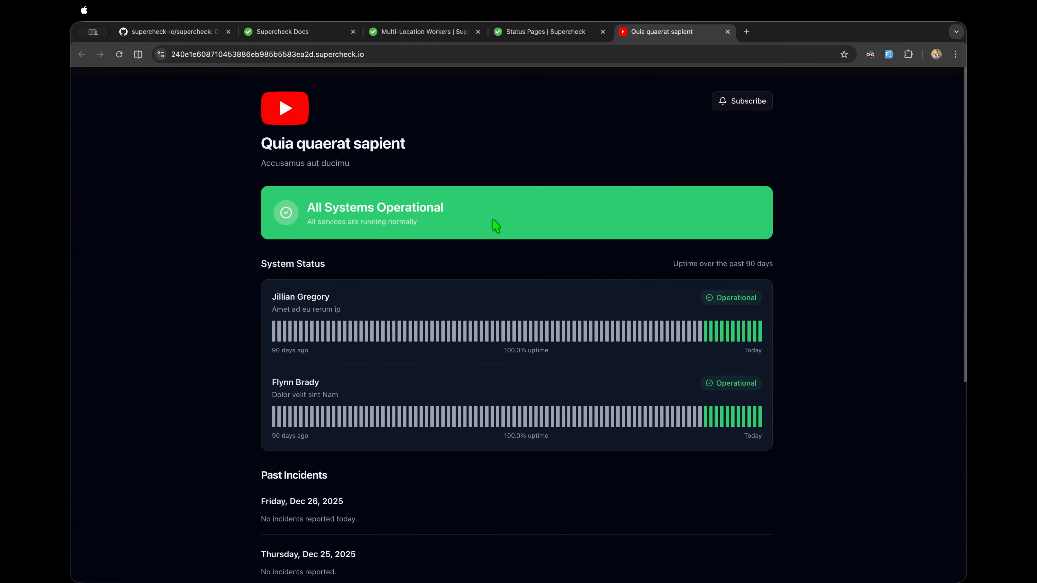
pyautogui.scroll(-5, 493, 225)
pyautogui.scroll(-3, 378, 547)
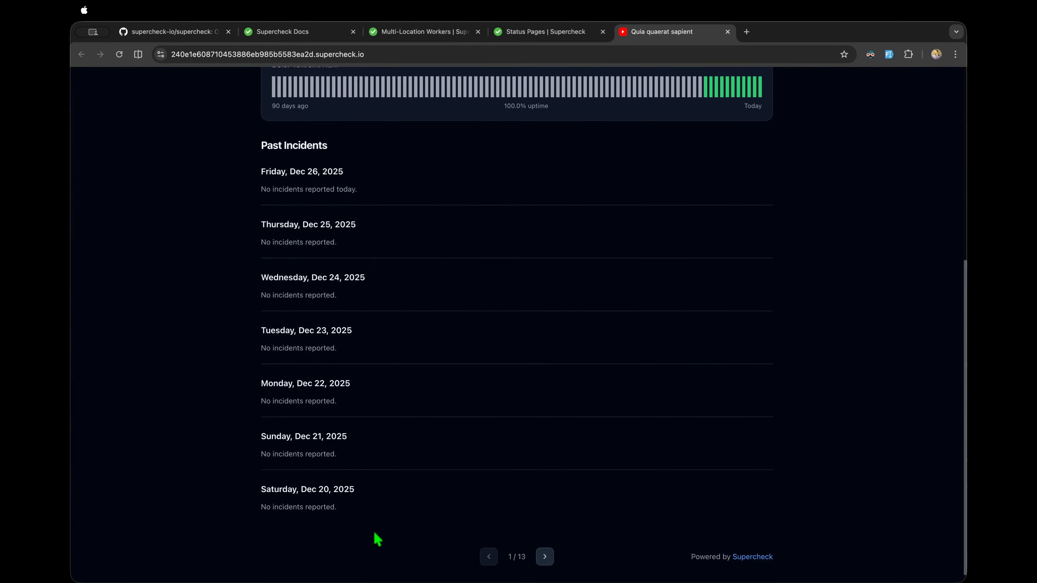
pyautogui.scroll(8, 514, 452)
pyautogui.moveTo(423, 322)
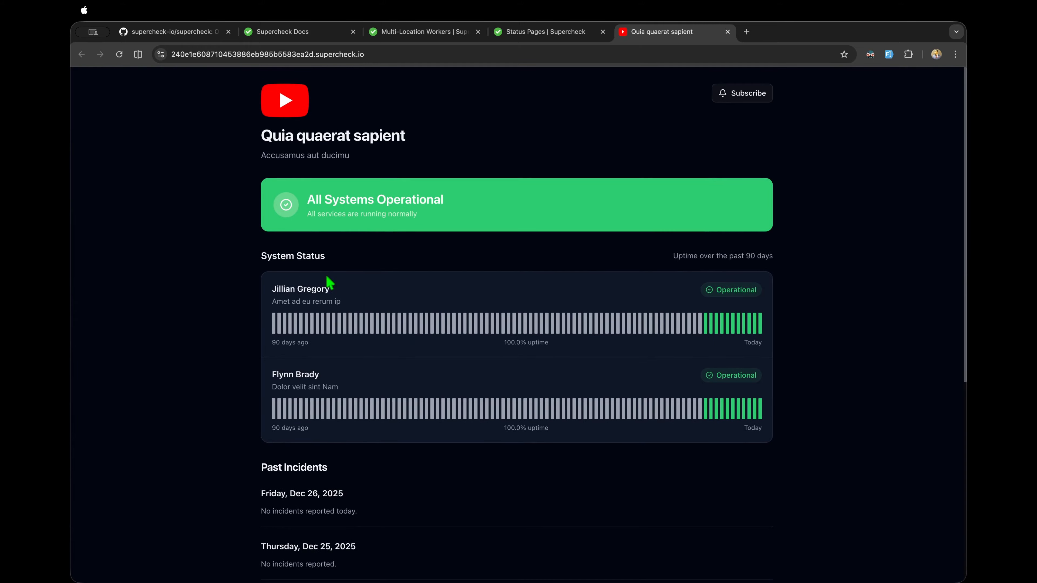
pyautogui.moveTo(331, 289); pyautogui.dragTo(279, 290)
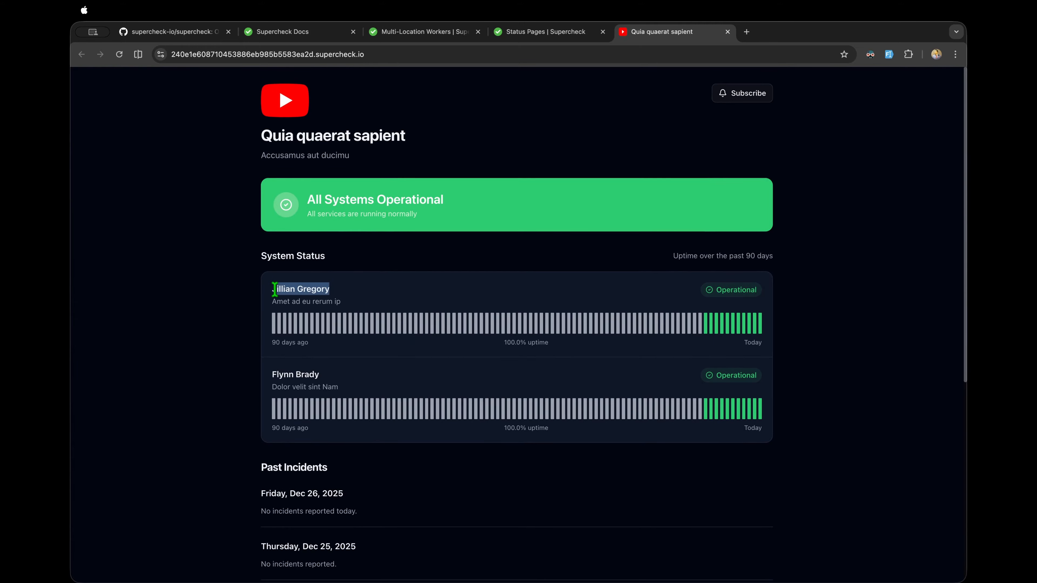
pyautogui.moveTo(322, 375); pyautogui.dragTo(272, 373)
pyautogui.click(316, 285)
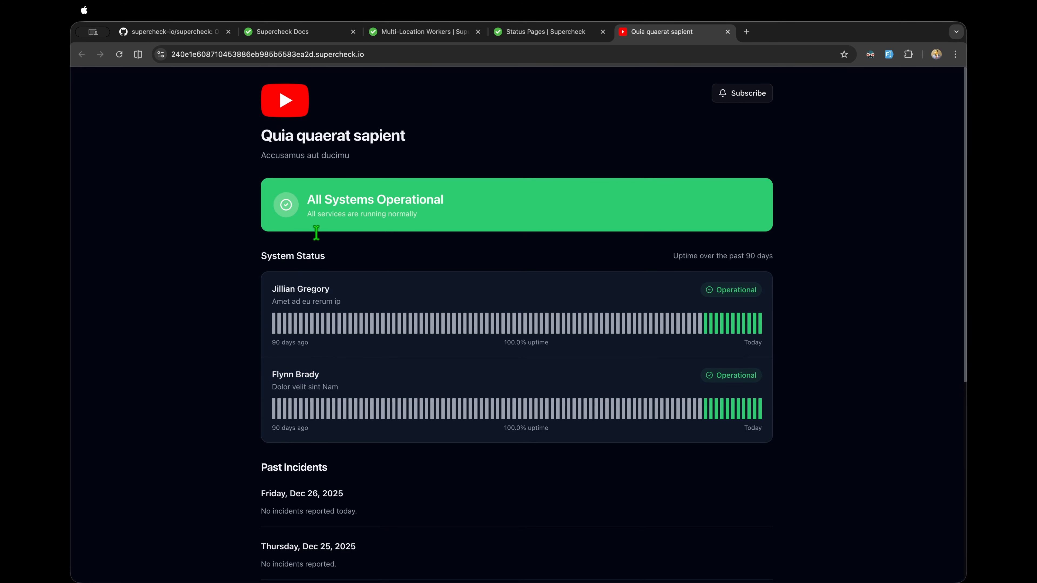
pyautogui.moveTo(414, 142); pyautogui.dragTo(252, 141)
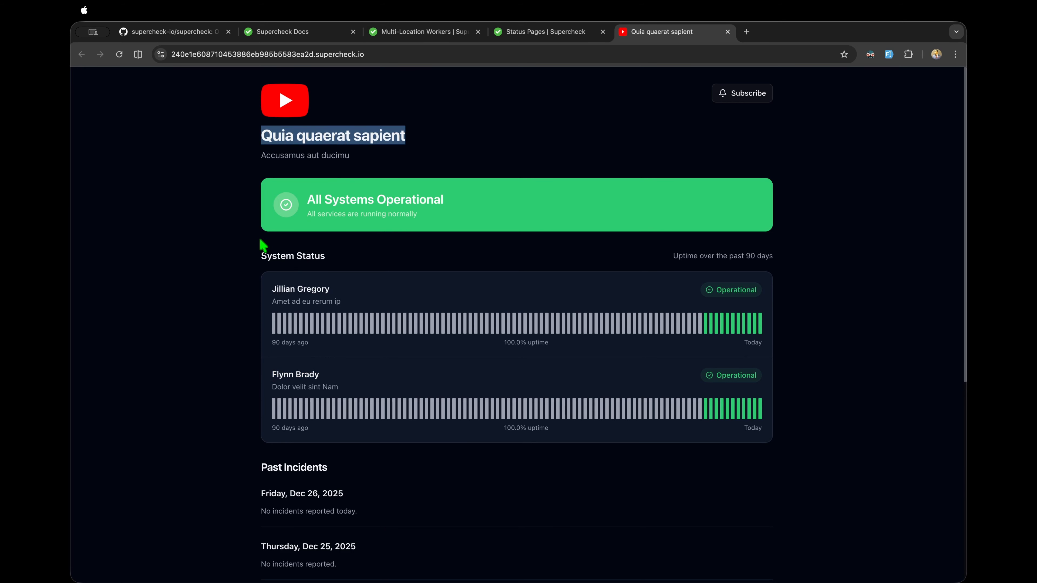
pyautogui.moveTo(331, 291); pyautogui.dragTo(273, 296)
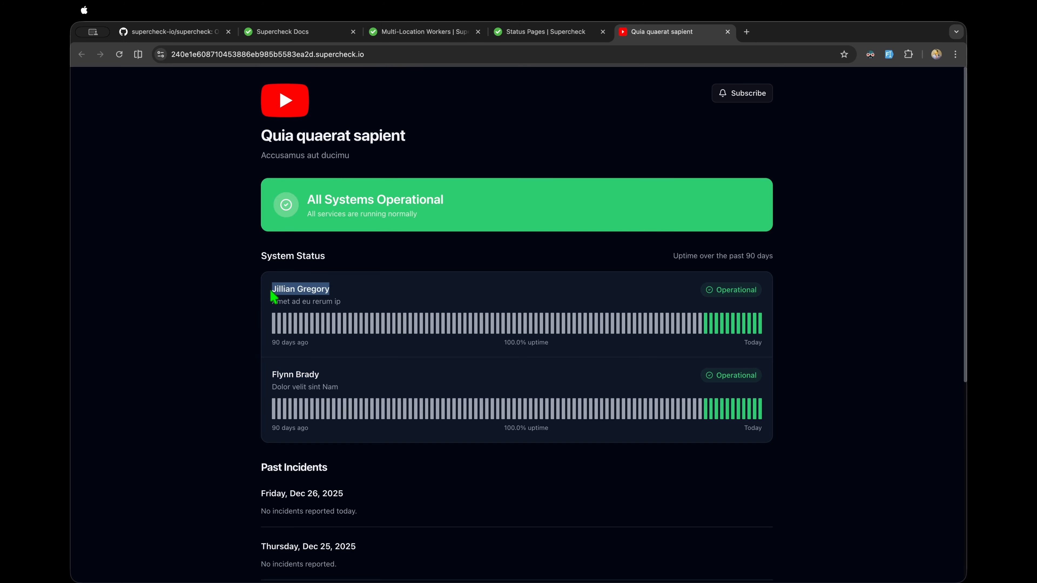
# Step: Browse the Email, Slack, Webhook and RSS subscribe options, then return to Status Pages
pyautogui.click(739, 94)
pyautogui.click(476, 273)
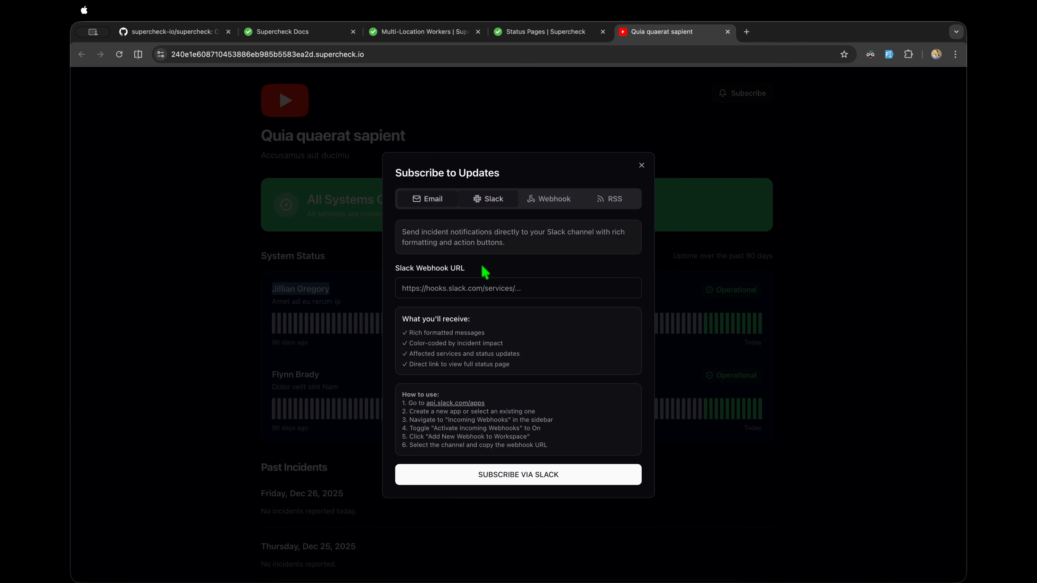
pyautogui.click(549, 204)
pyautogui.click(614, 211)
pyautogui.click(541, 213)
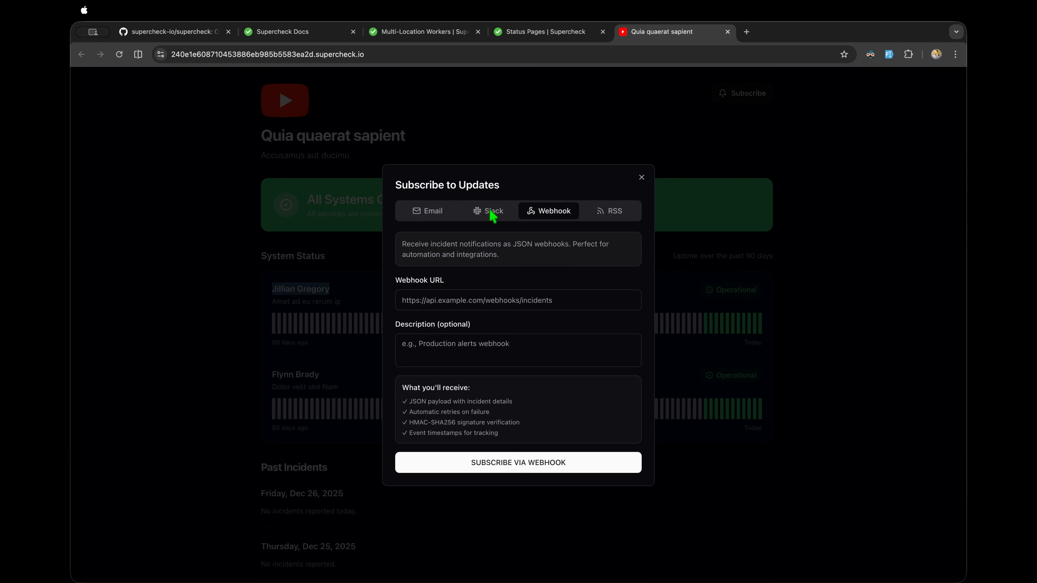
pyautogui.click(488, 214)
pyautogui.click(434, 202)
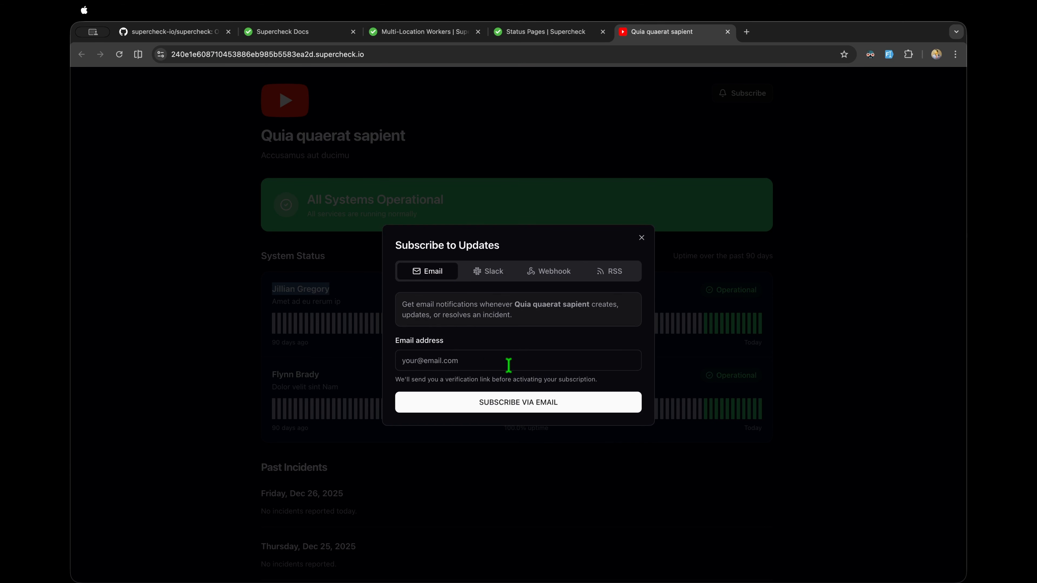
pyautogui.click(640, 238)
pyautogui.click(550, 37)
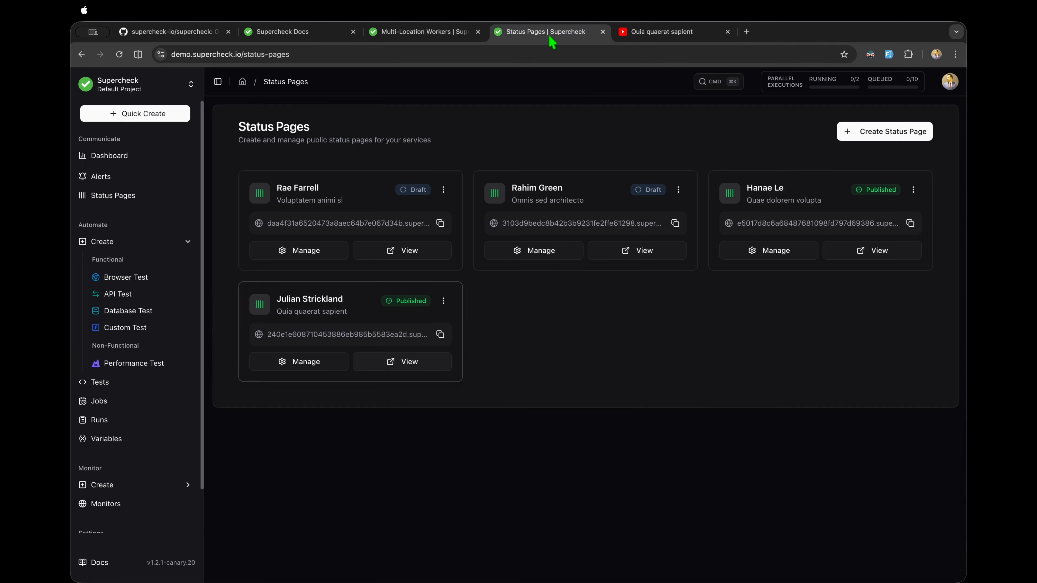
# Step: Open the published status page's management in a new tab and view its Components
pyautogui.keyDown('super'); pyautogui.click(319, 350); pyautogui.keyUp('super')
pyautogui.moveTo(777, 32); pyautogui.dragTo(659, 37)
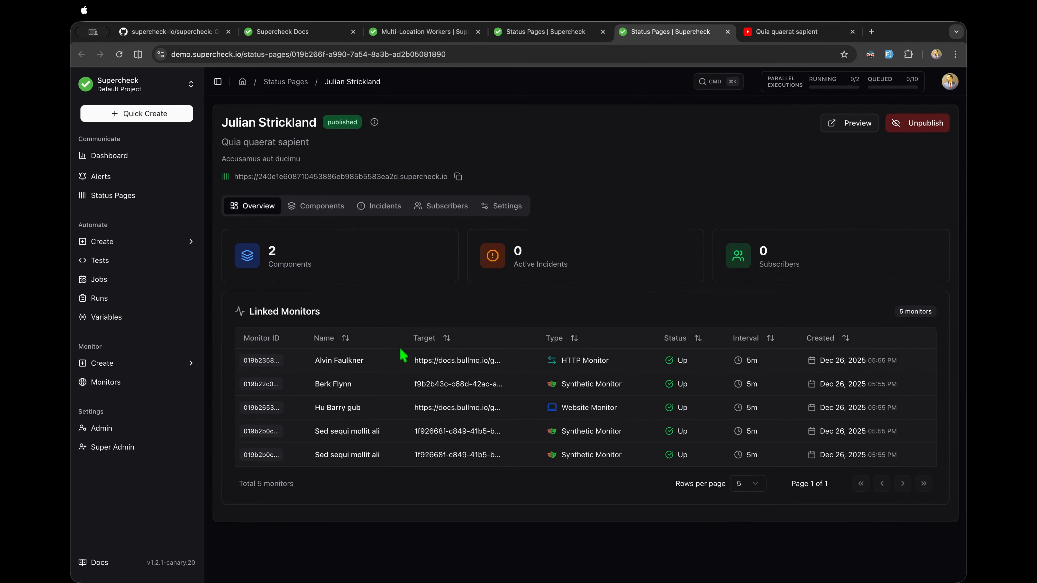
pyautogui.click(334, 205)
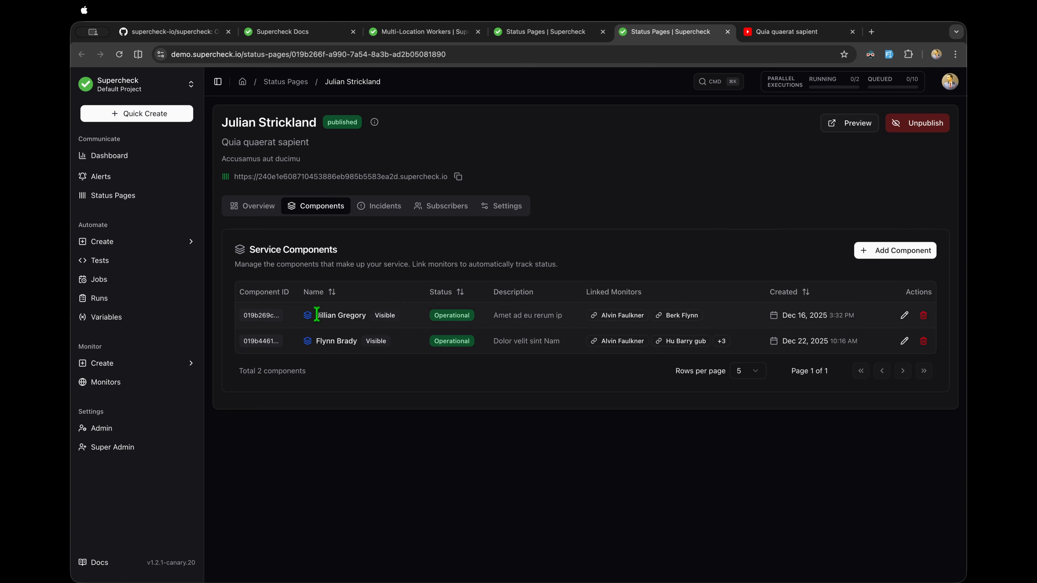
pyautogui.moveTo(316, 314); pyautogui.dragTo(366, 314)
pyautogui.click(393, 386)
# Step: Check Incidents without creating one, then view Subscribers and scroll through Settings
pyautogui.click(376, 206)
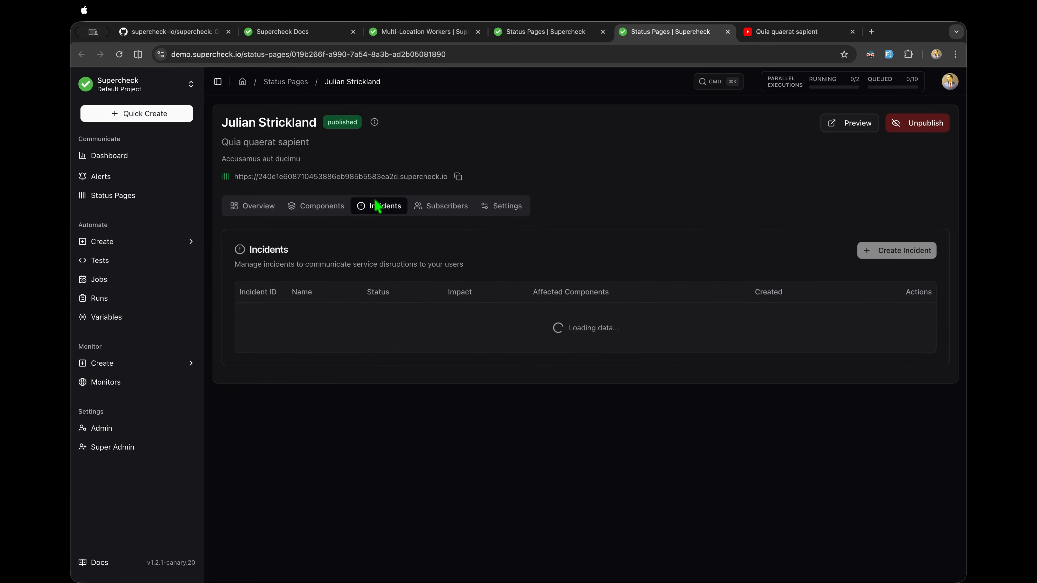
pyautogui.click(591, 398)
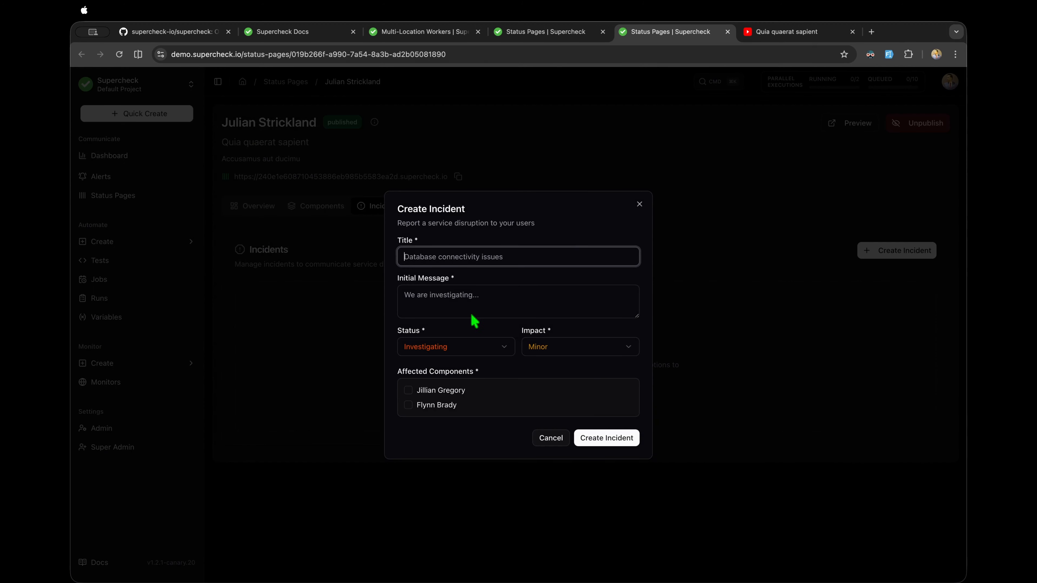
pyautogui.click(639, 204)
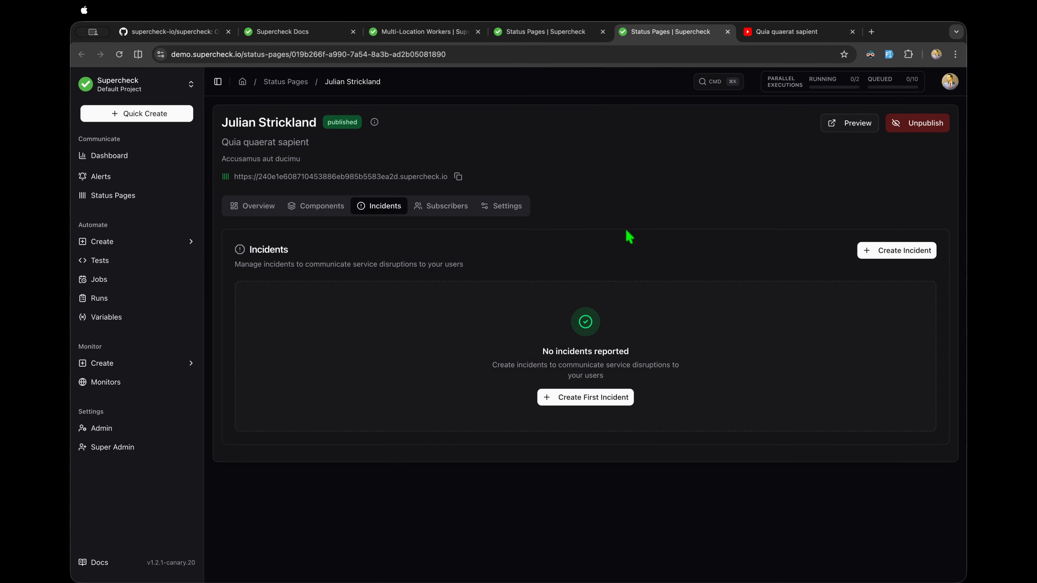
pyautogui.click(431, 212)
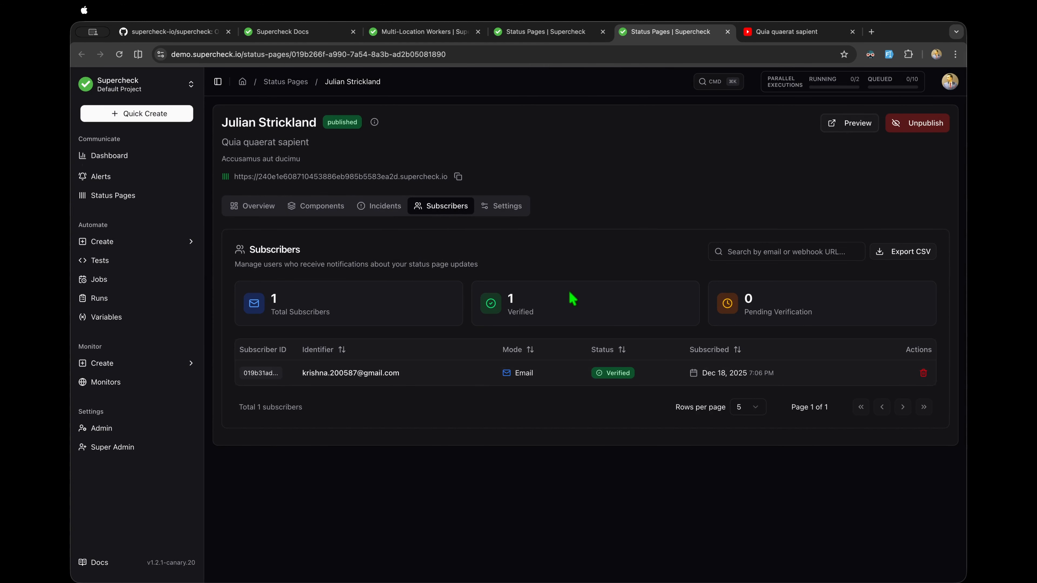
pyautogui.click(507, 210)
pyautogui.scroll(-10, 460, 375)
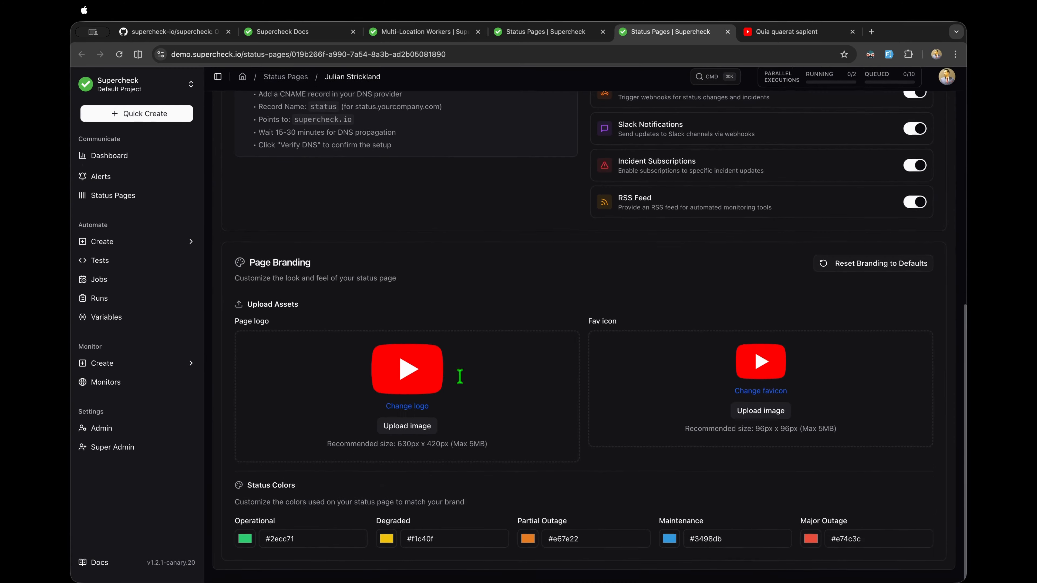
pyautogui.scroll(6, 670, 304)
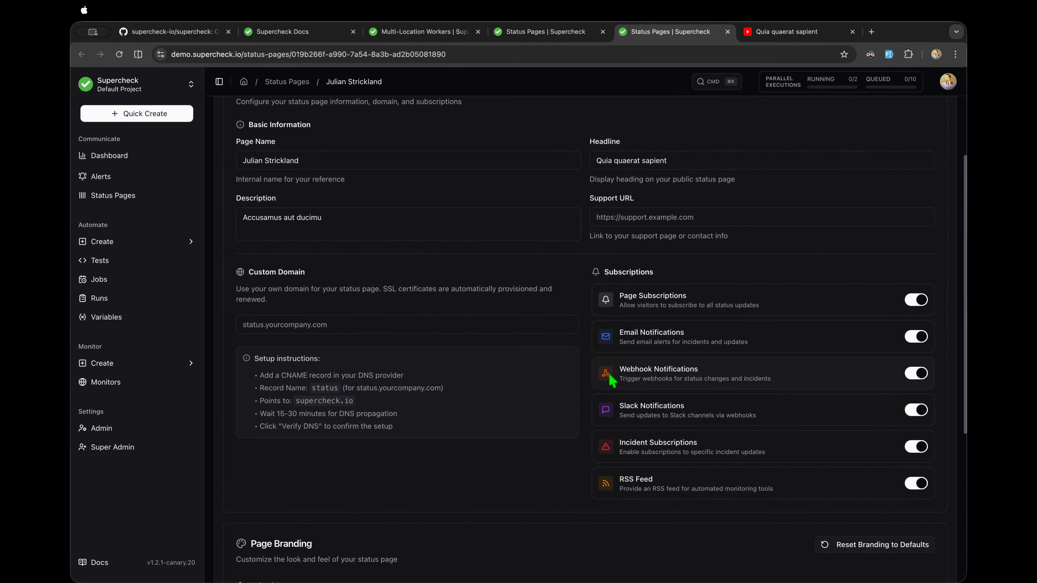
pyautogui.scroll(5, 654, 300)
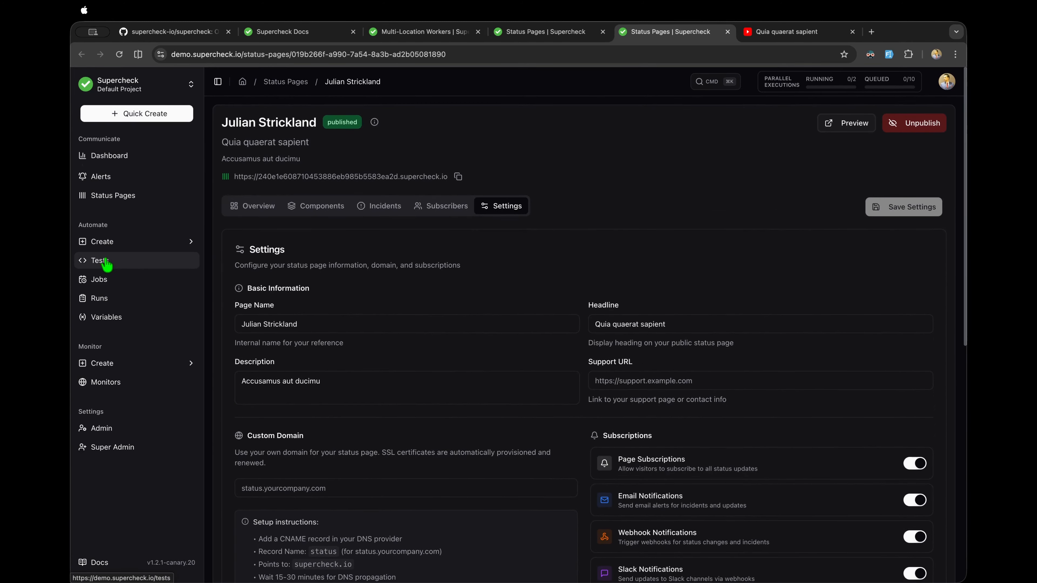
# Step: Start a new Browser Test, opening and dismissing AI Create
pyautogui.click(105, 262)
pyautogui.click(124, 278)
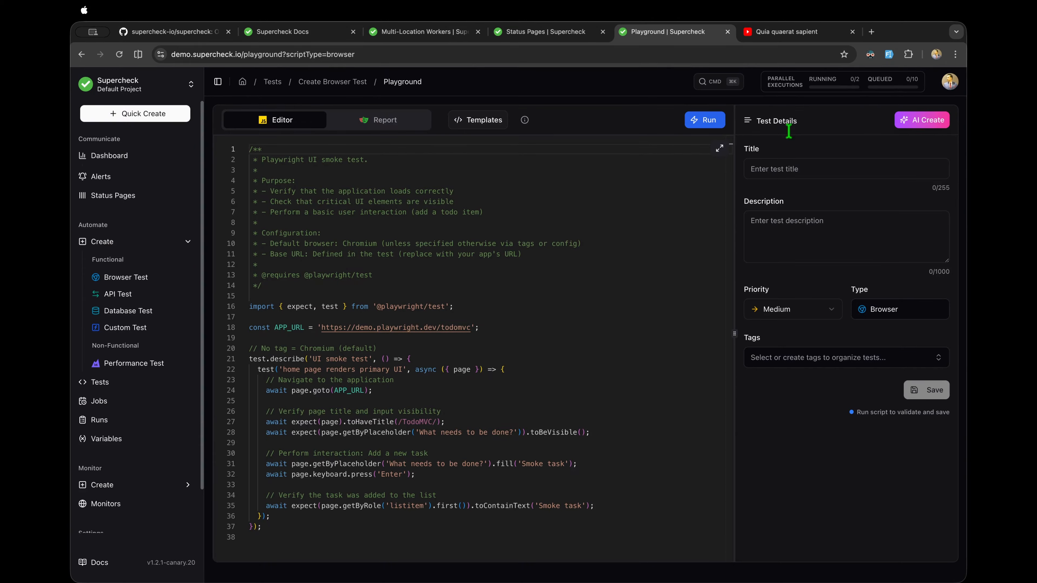
pyautogui.click(916, 121)
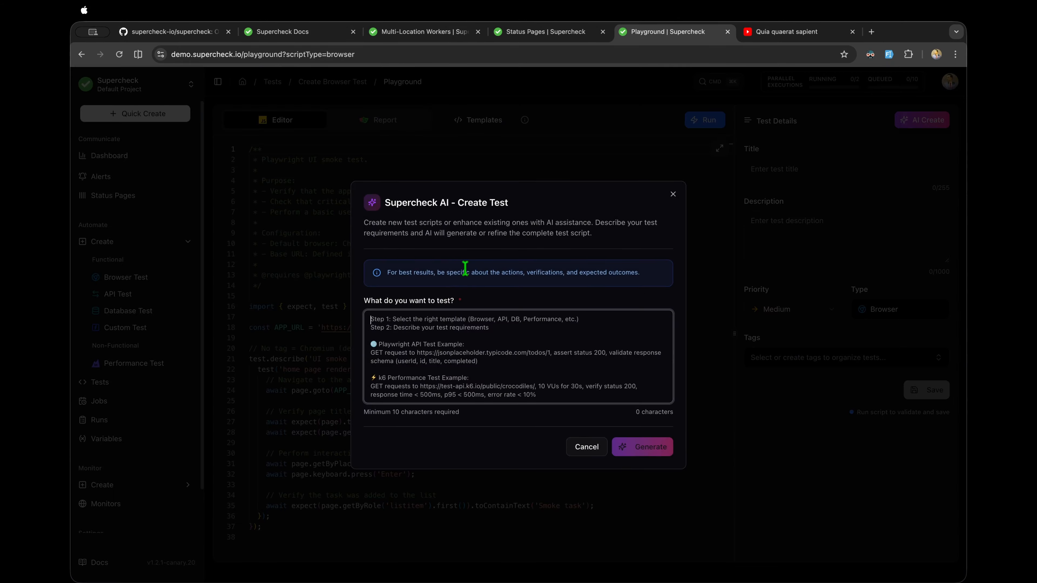
pyautogui.click(587, 447)
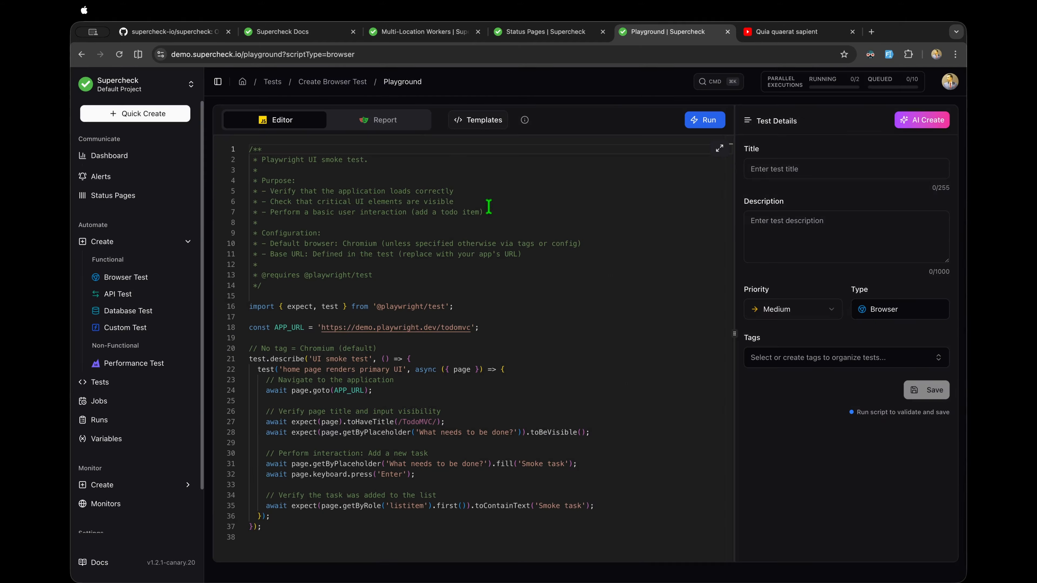
# Step: Preview the Playwright templates and apply the Auth flow (login + logout) template
pyautogui.click(496, 122)
pyautogui.click(278, 244)
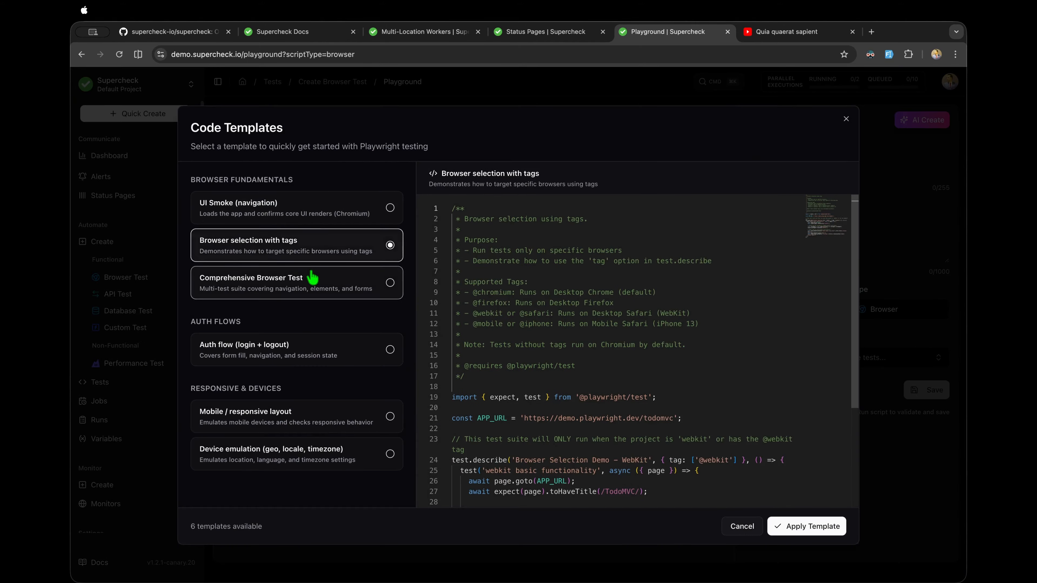
pyautogui.click(312, 278)
pyautogui.click(320, 363)
pyautogui.click(318, 413)
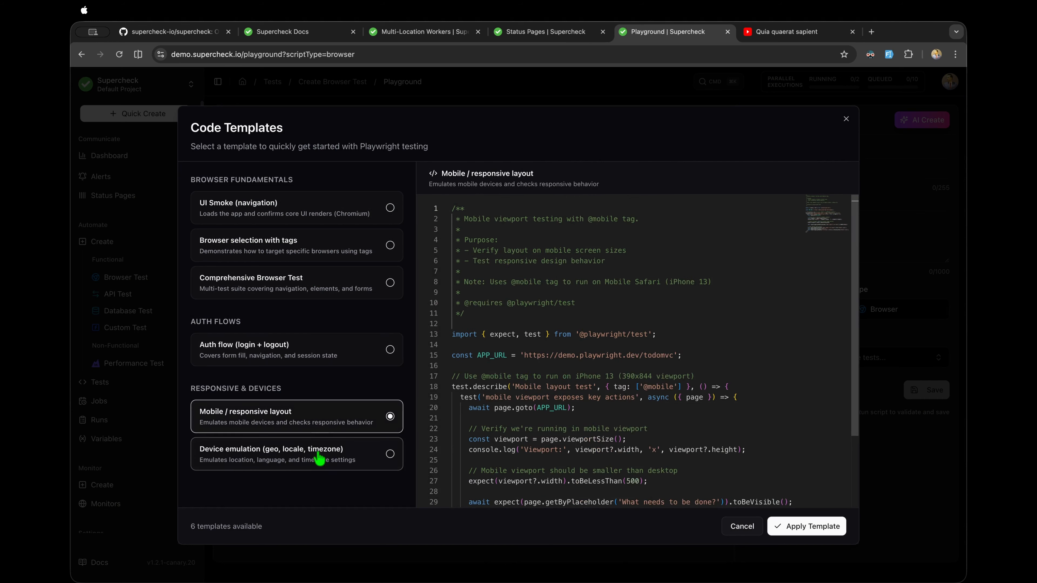
pyautogui.click(319, 458)
pyautogui.click(324, 362)
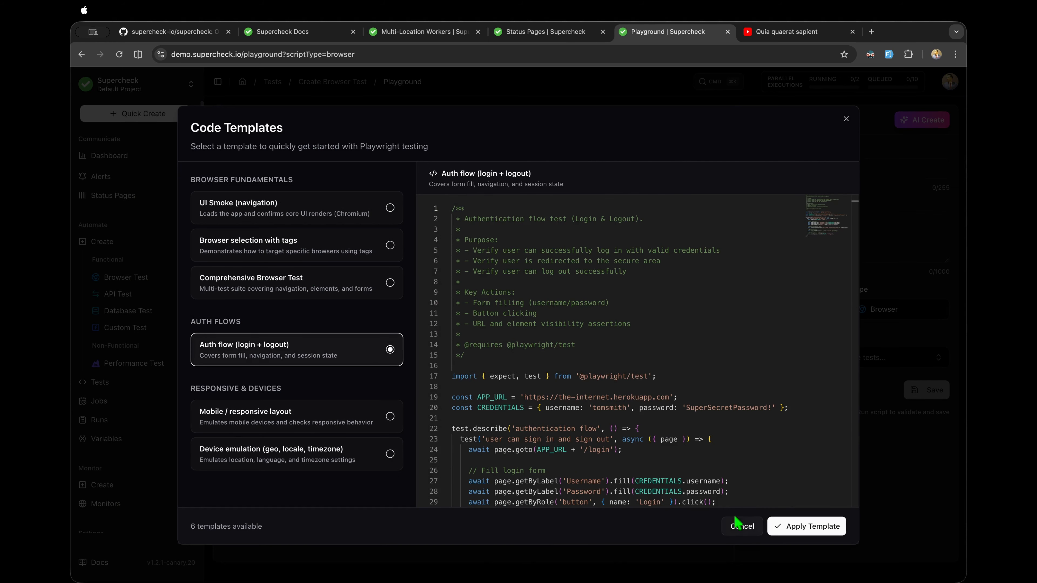
pyautogui.click(788, 527)
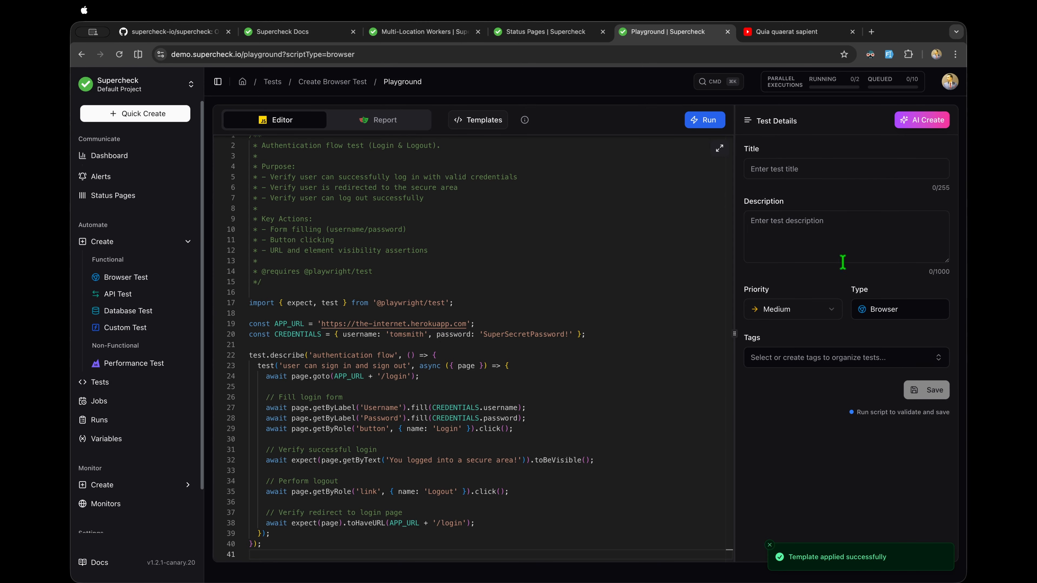
# Step: Tag the test as automation
pyautogui.click(856, 358)
pyautogui.click(781, 401)
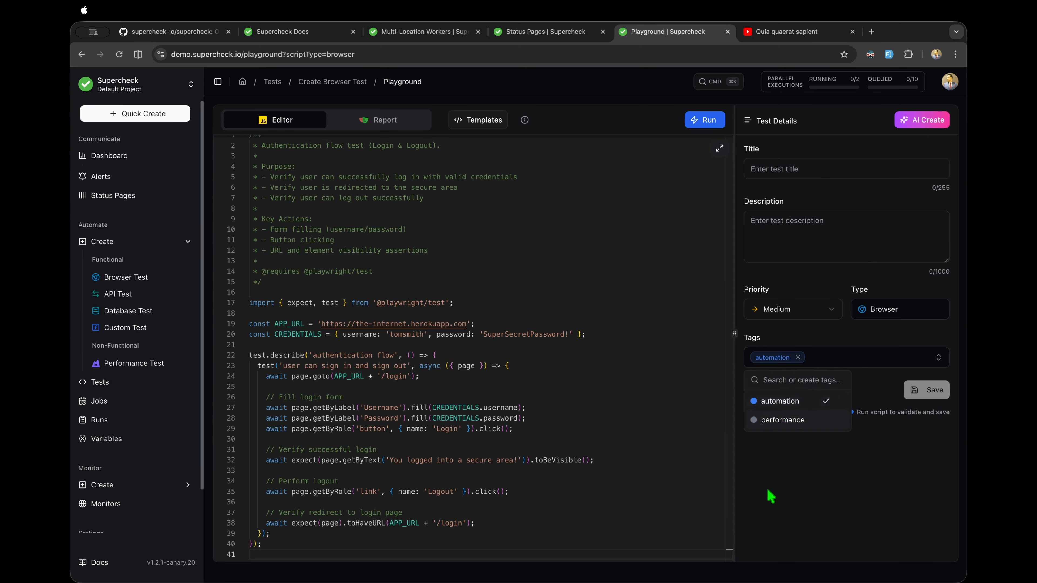
pyautogui.click(770, 496)
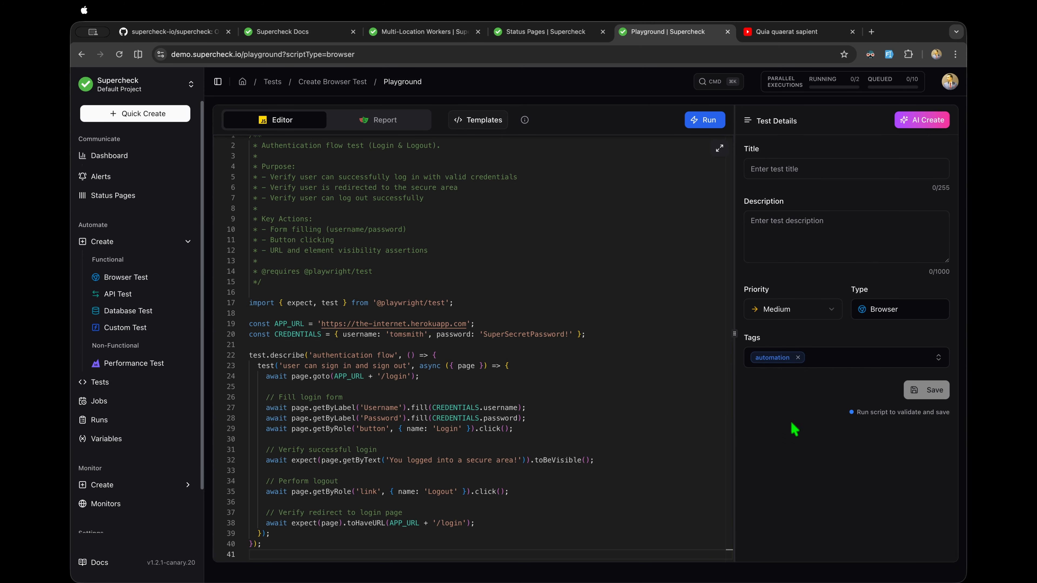
# Step: Look over a new k6 Performance Test script, then go via Tests to the Jobs list
pyautogui.click(147, 363)
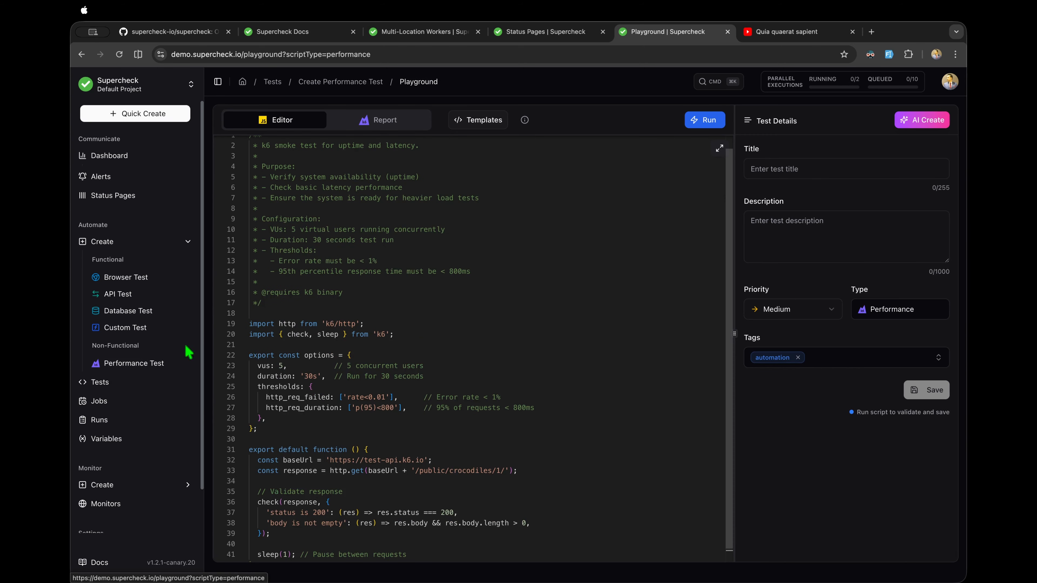
pyautogui.scroll(-2, 394, 268)
pyautogui.scroll(2, 394, 267)
pyautogui.scroll(-2, 394, 267)
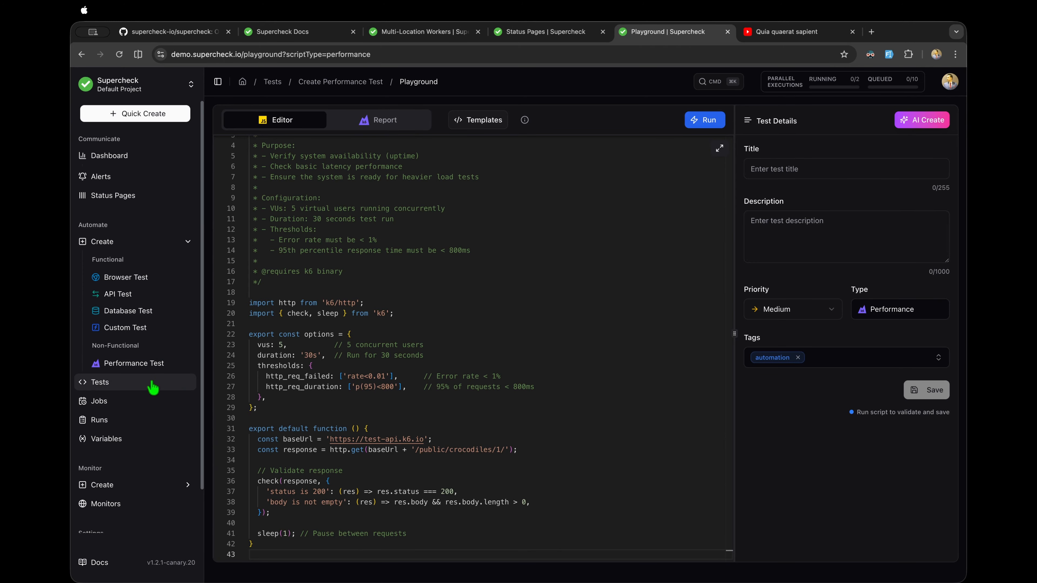
pyautogui.click(196, 387)
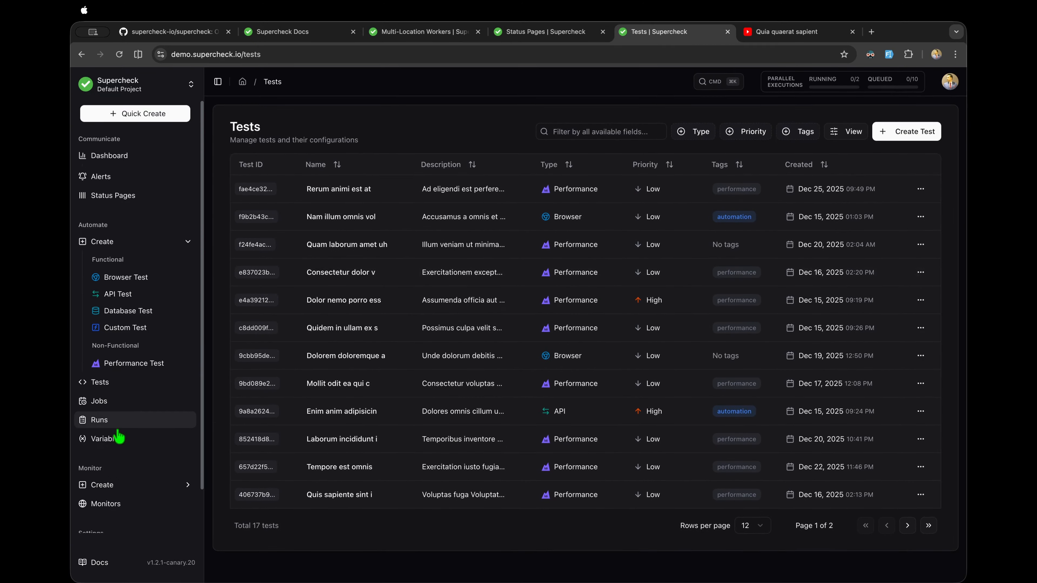
pyautogui.click(119, 401)
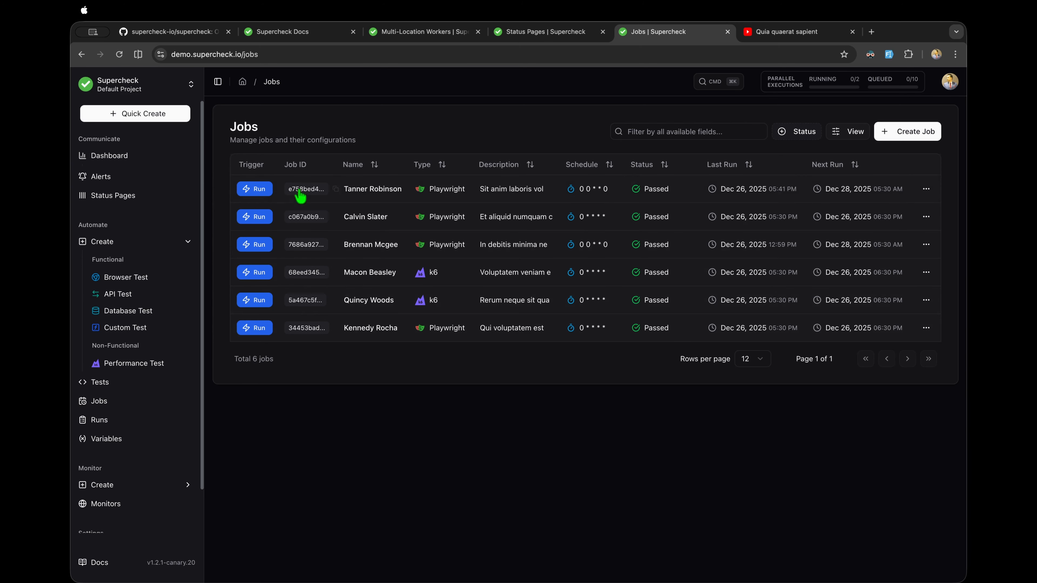
# Step: Run the first job now and review the Running and Queued parallel executions
pyautogui.click(255, 190)
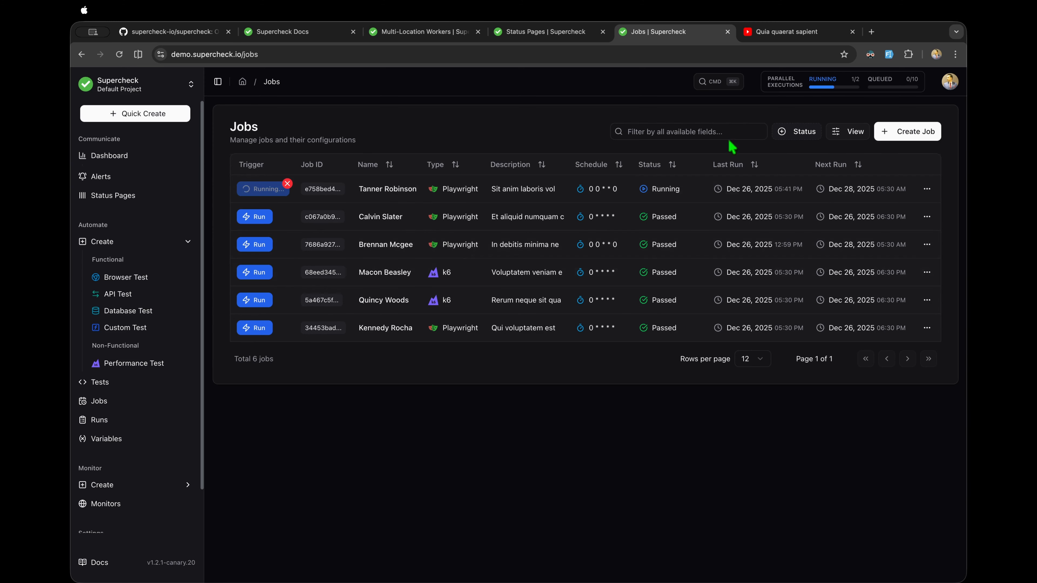
pyautogui.click(814, 98)
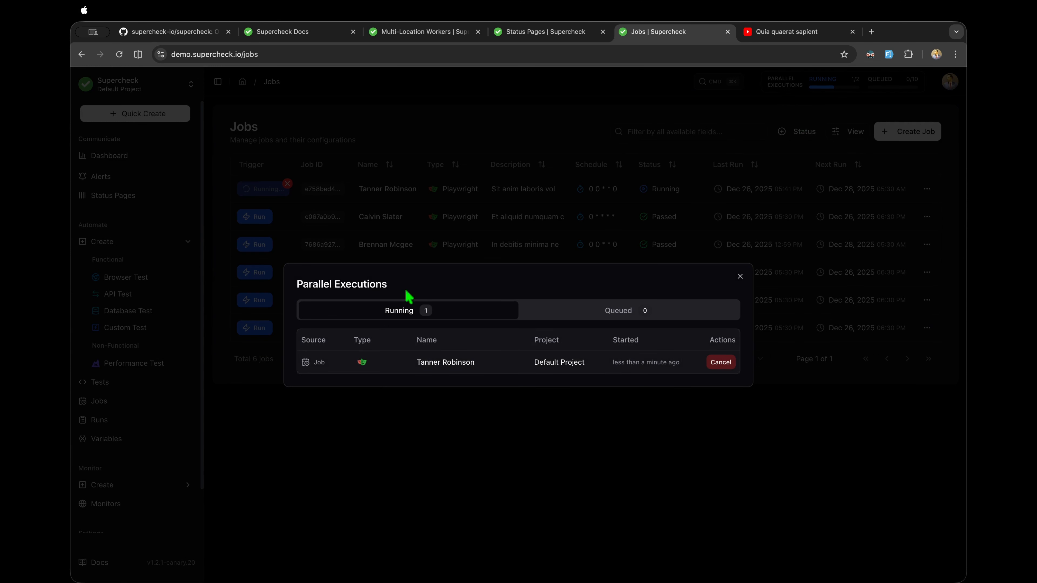
pyautogui.click(565, 310)
pyautogui.click(475, 312)
pyautogui.moveTo(584, 361); pyautogui.dragTo(523, 362)
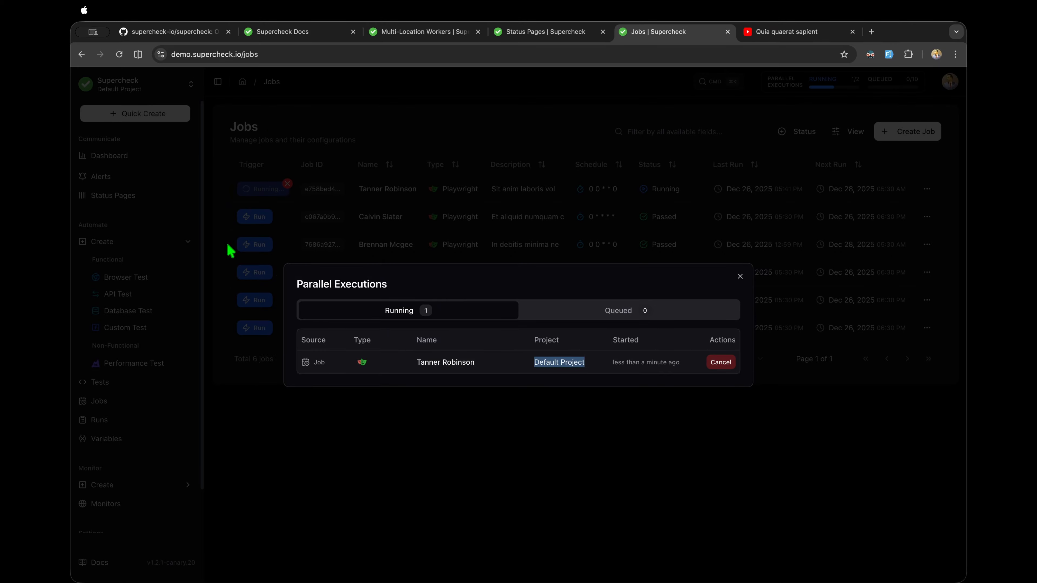
pyautogui.click(631, 311)
pyautogui.click(504, 303)
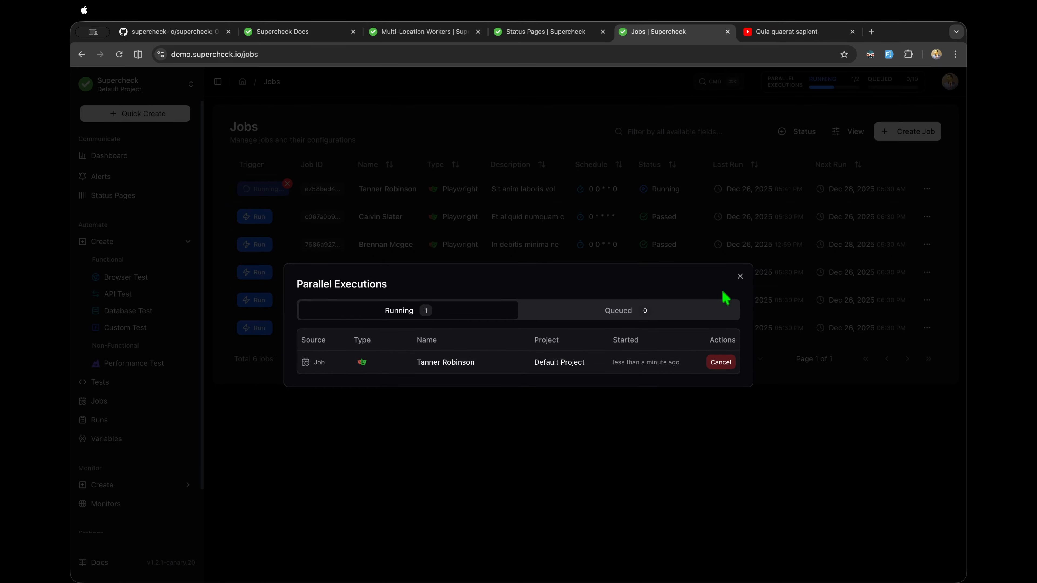
pyautogui.click(741, 276)
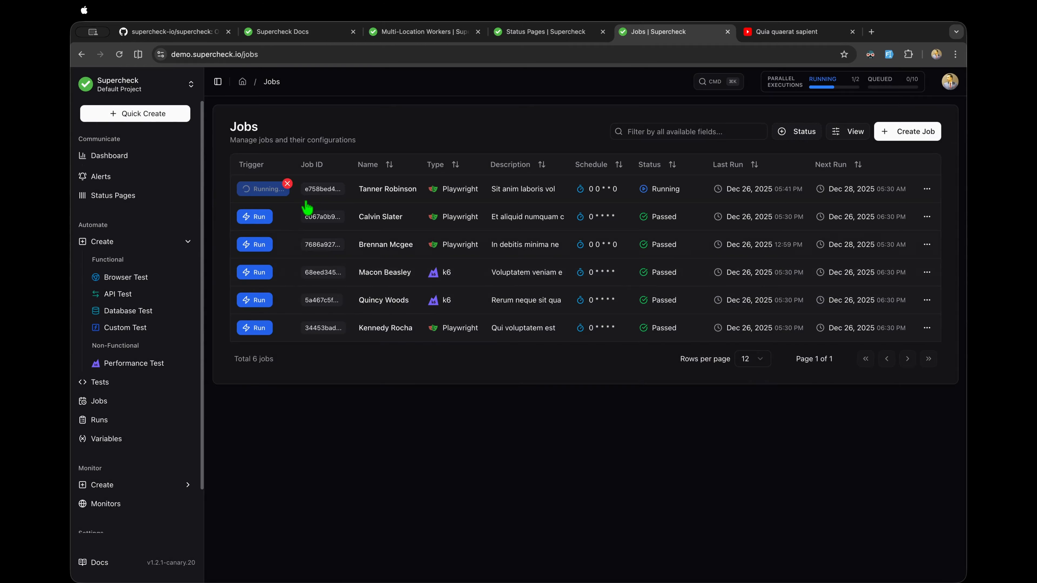
# Step: Choose Continue Running instead of cancelling the job, then open the passed run's report
pyautogui.click(288, 183)
pyautogui.click(524, 352)
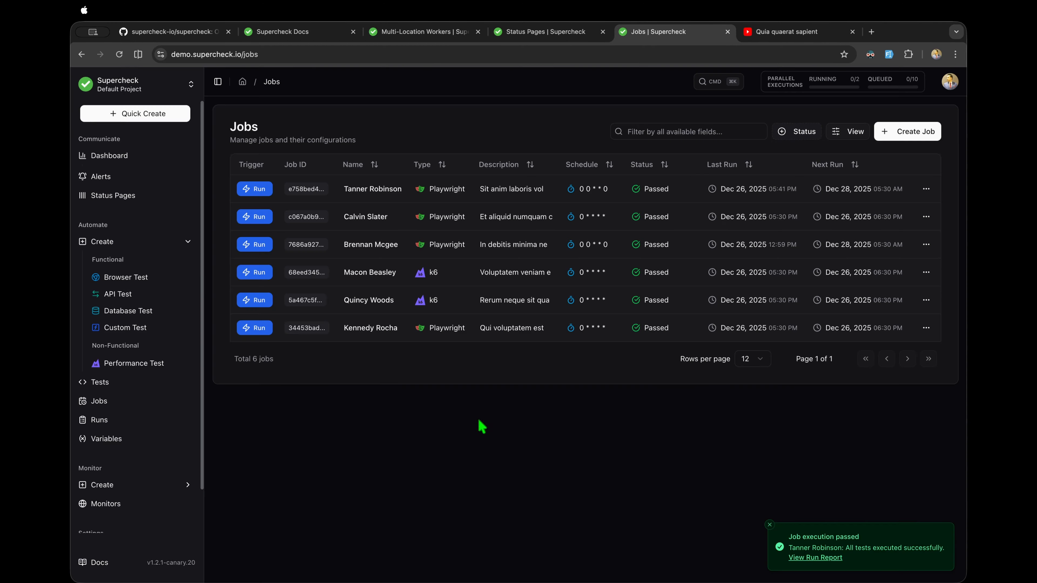
pyautogui.click(815, 556)
# Step: Expand the run report to full screen, dismiss the job-passed toast, and review it
pyautogui.scroll(-3, 435, 290)
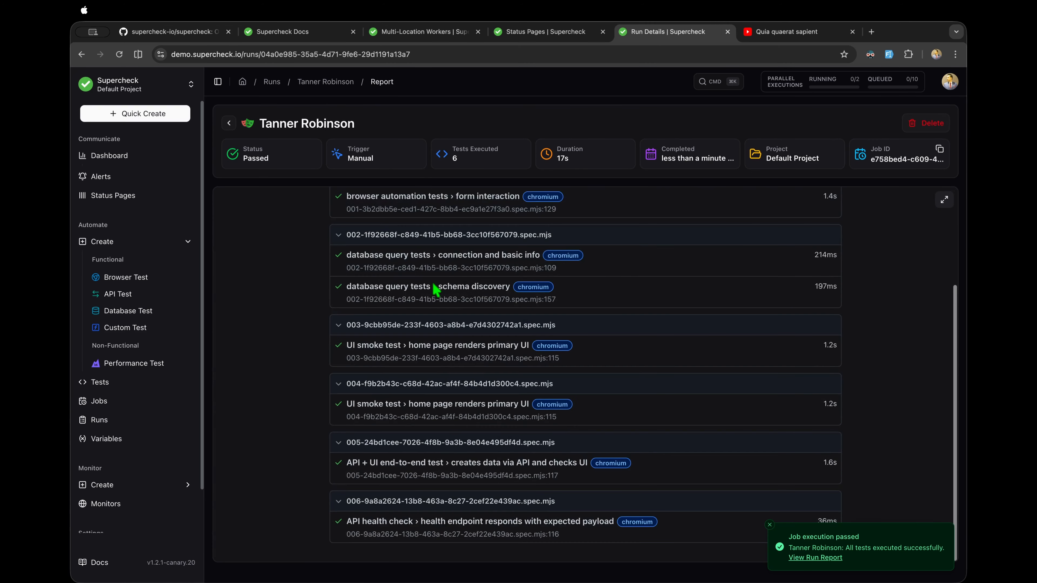
pyautogui.scroll(5, 434, 290)
pyautogui.click(945, 199)
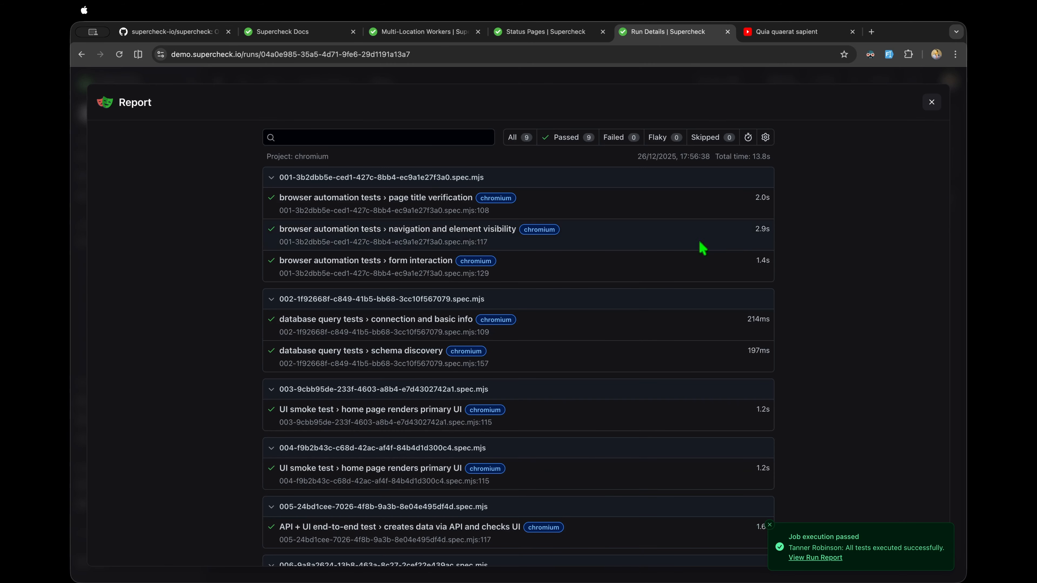
pyautogui.scroll(-3, 544, 268)
pyautogui.scroll(3, 474, 269)
pyautogui.click(769, 526)
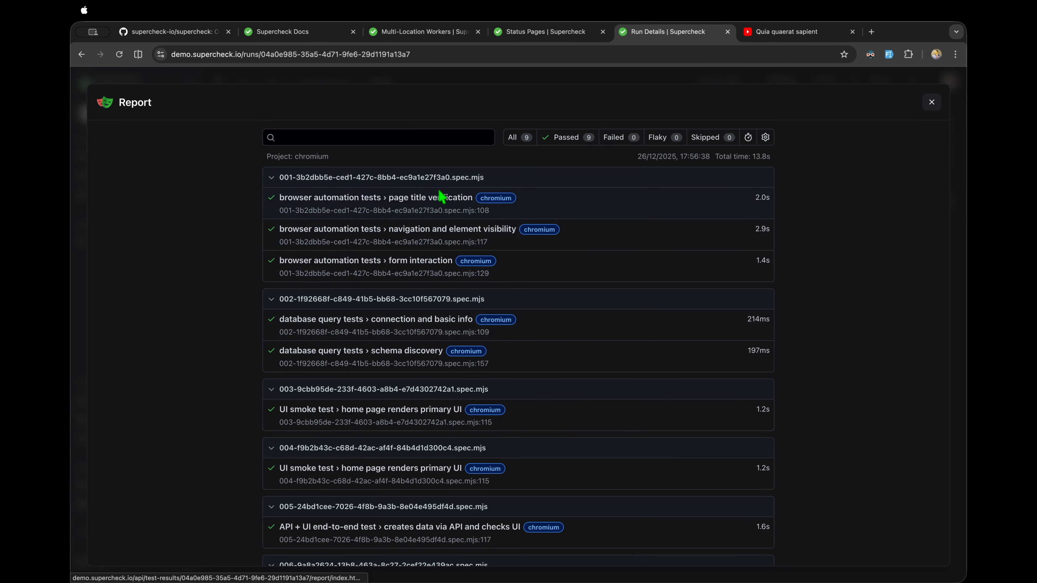
pyautogui.scroll(-3, 436, 264)
pyautogui.scroll(3, 437, 263)
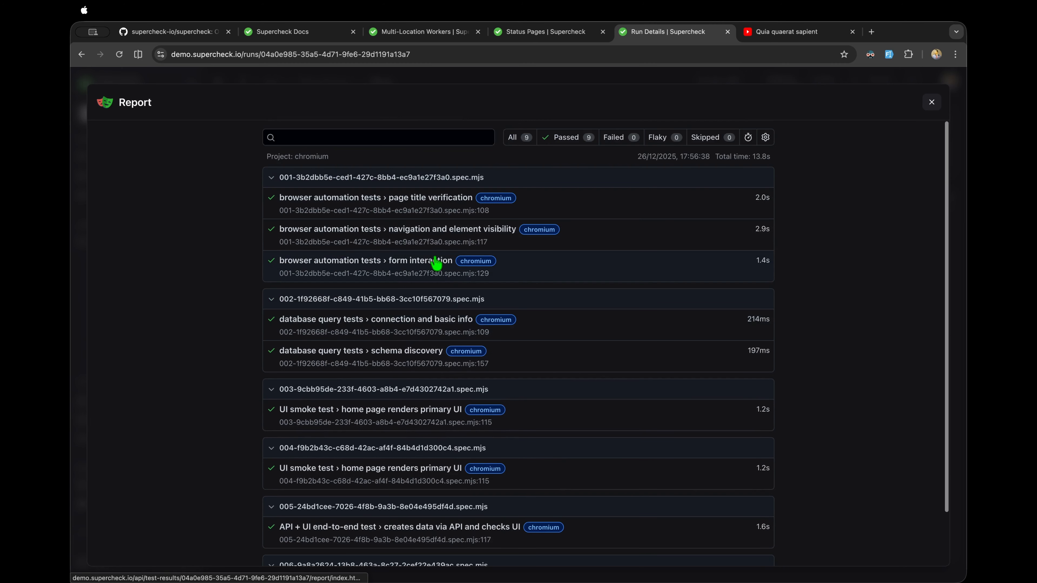
pyautogui.scroll(-3, 436, 264)
pyautogui.scroll(3, 436, 264)
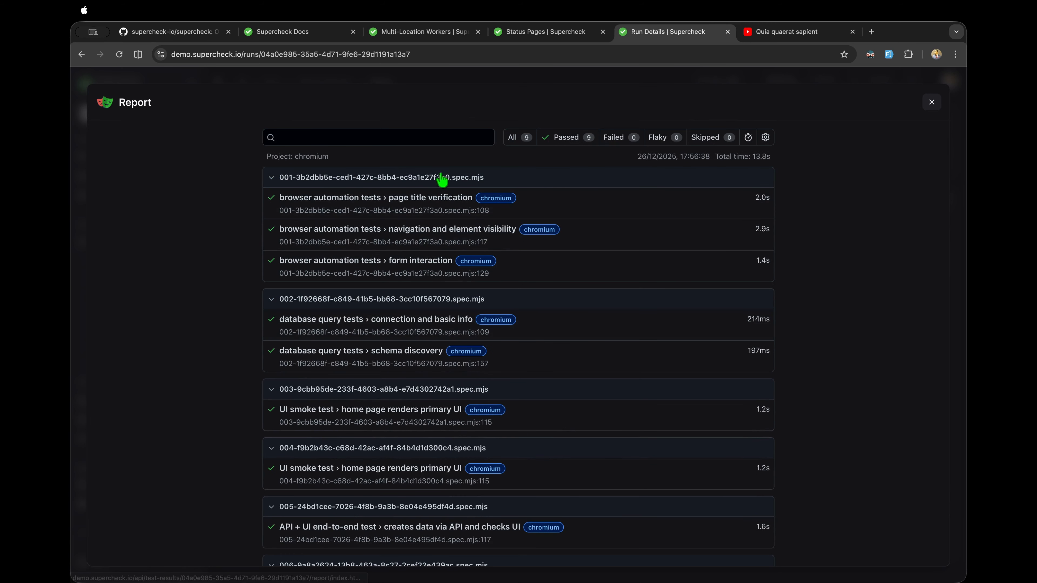
pyautogui.scroll(-3, 403, 261)
pyautogui.scroll(3, 403, 261)
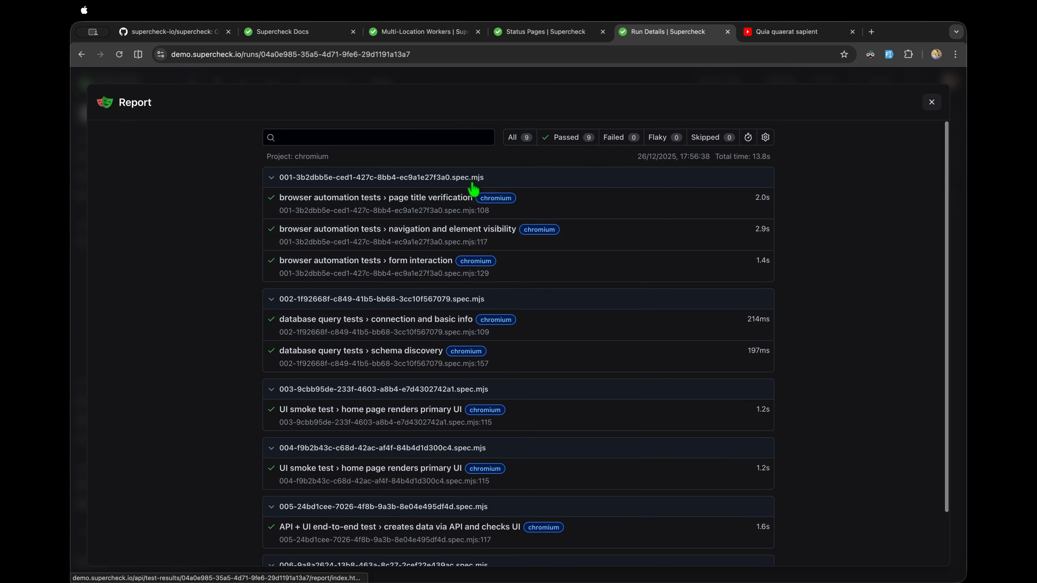
pyautogui.scroll(-3, 478, 241)
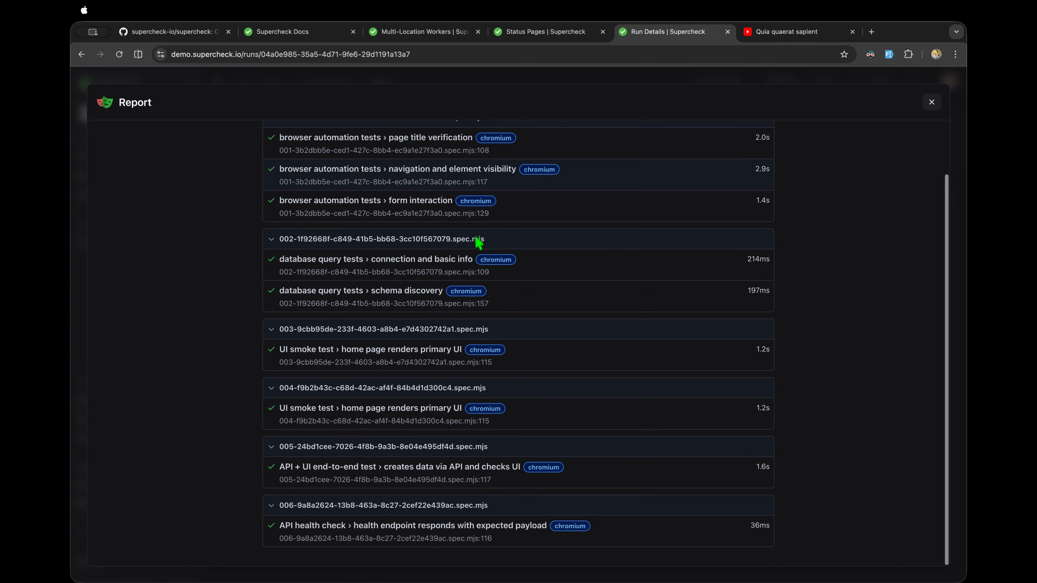
pyautogui.scroll(3, 478, 244)
# Step: Inspect the navigation and element visibility test's details, then close the report and go to Jobs
pyautogui.click(394, 227)
pyautogui.scroll(-5, 391, 229)
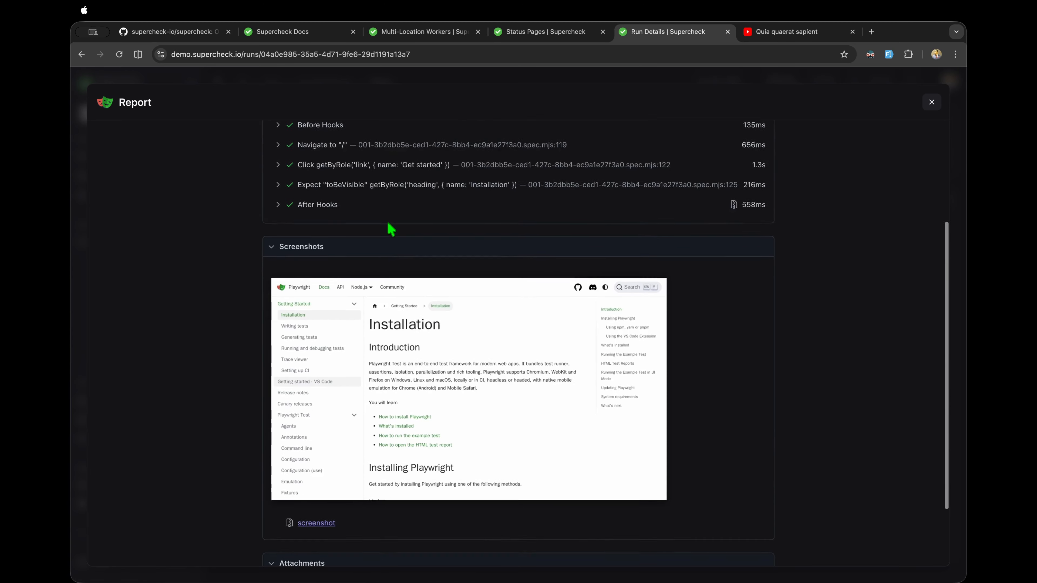
pyautogui.scroll(-2, 390, 228)
pyautogui.scroll(5, 390, 227)
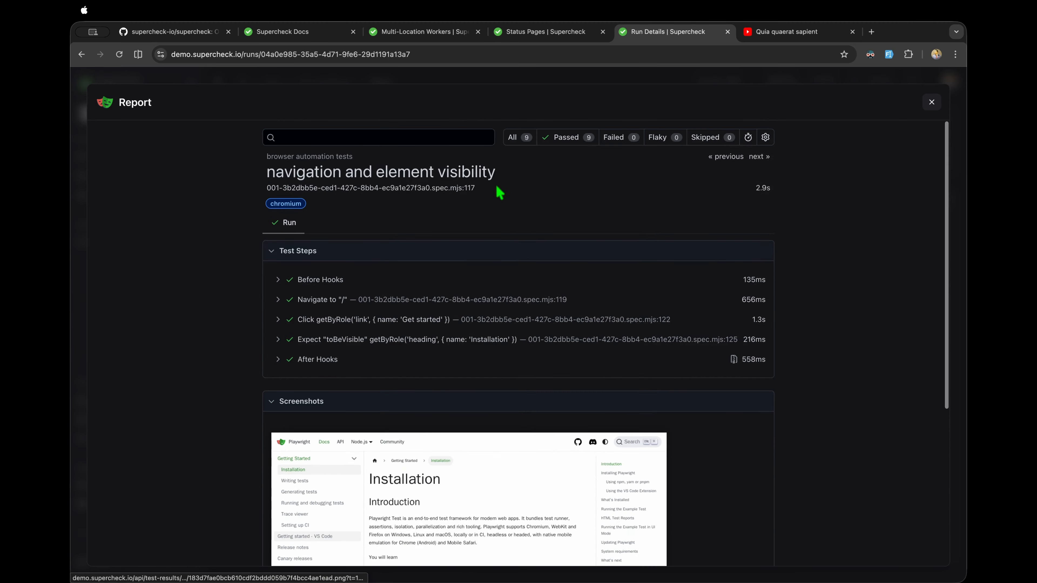
pyautogui.scroll(-6, 474, 315)
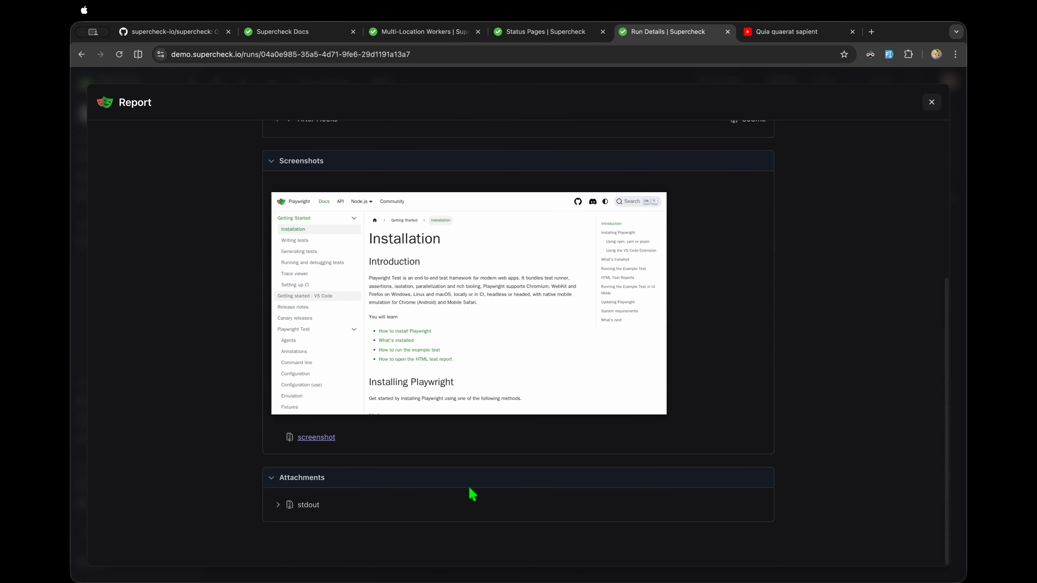
pyautogui.scroll(6, 657, 340)
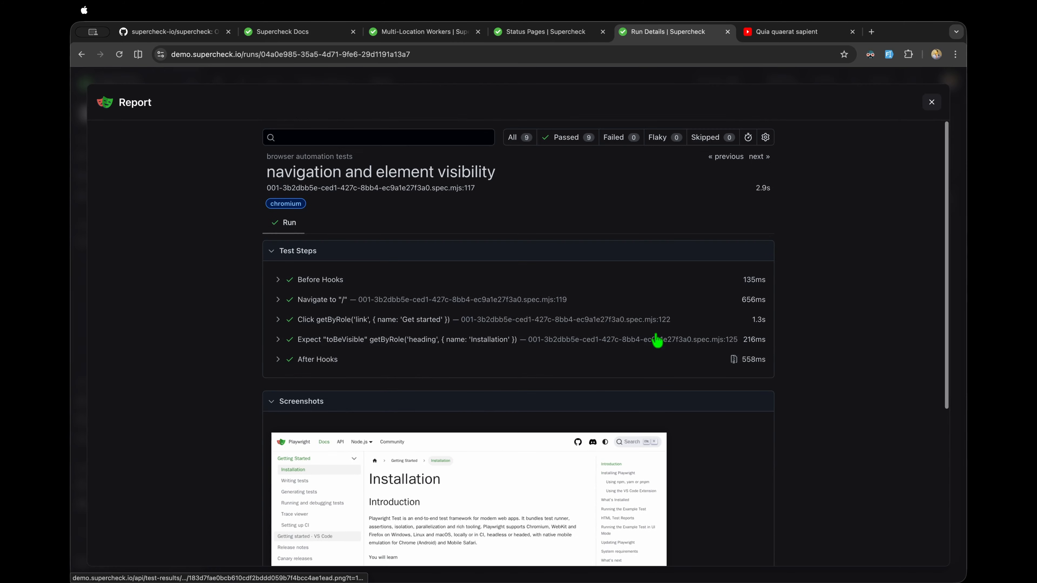
pyautogui.click(933, 102)
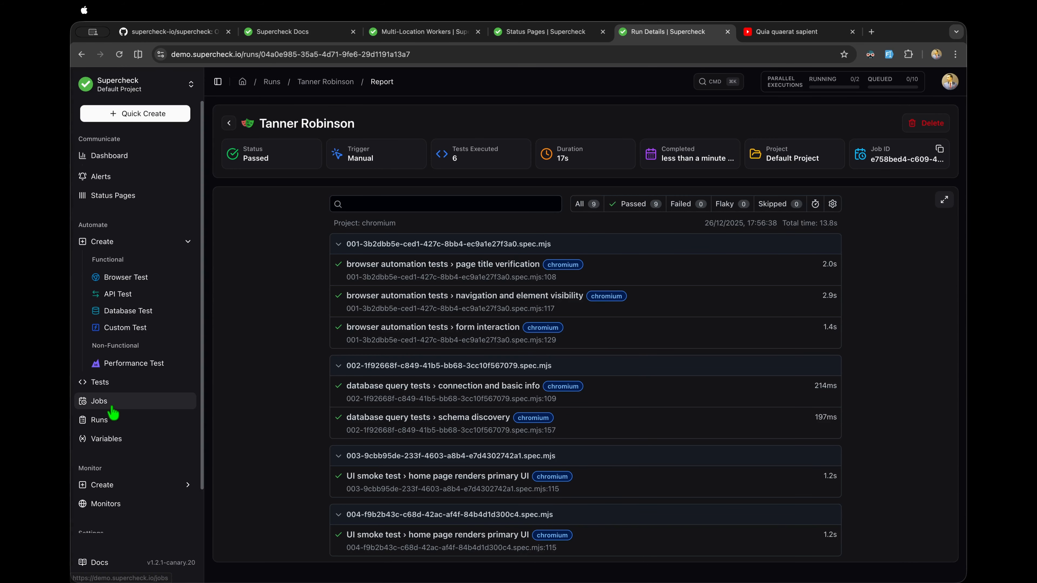
pyautogui.click(86, 402)
# Step: Open the scheduled k6 run from Runs and view its logs: 270 checks passed, 0.00% failed
pyautogui.click(87, 420)
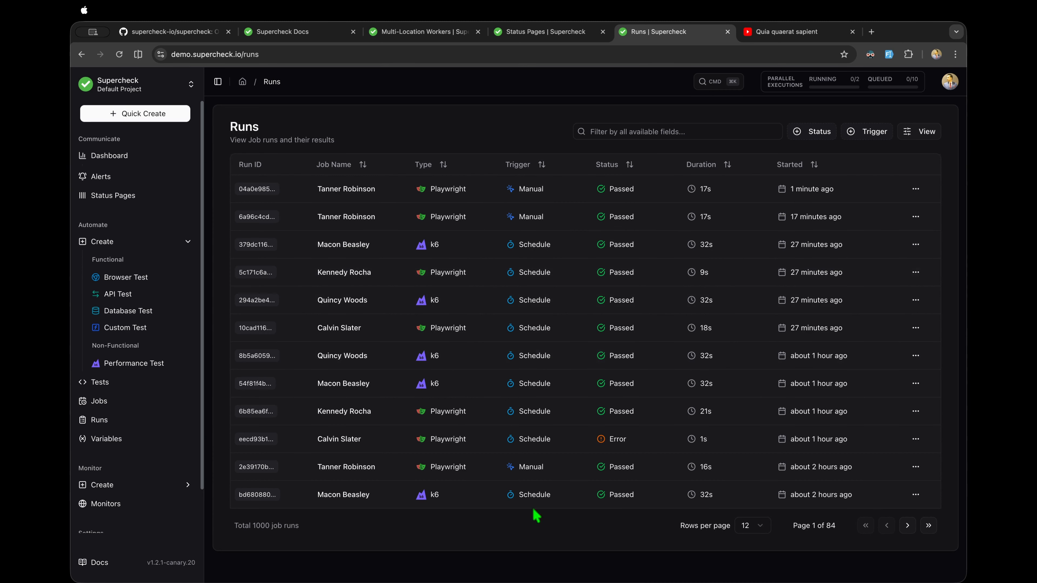
pyautogui.click(865, 136)
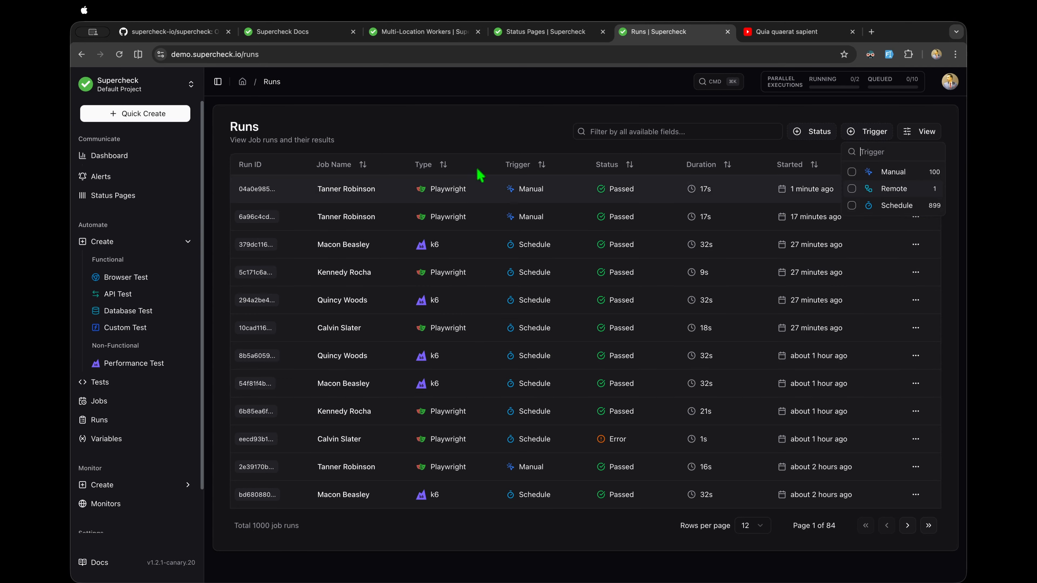
pyautogui.click(456, 153)
pyautogui.click(409, 256)
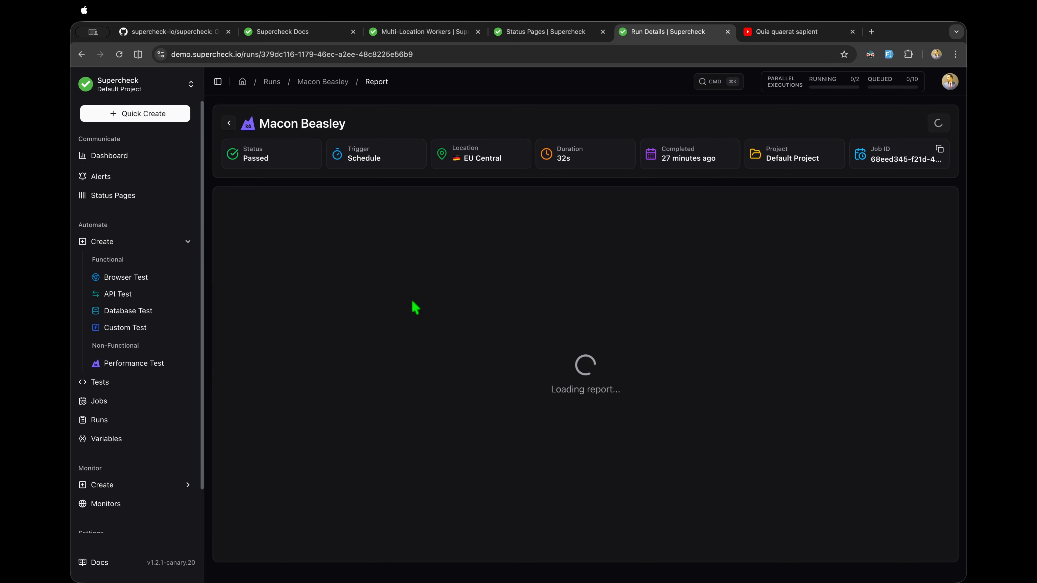
pyautogui.click(558, 206)
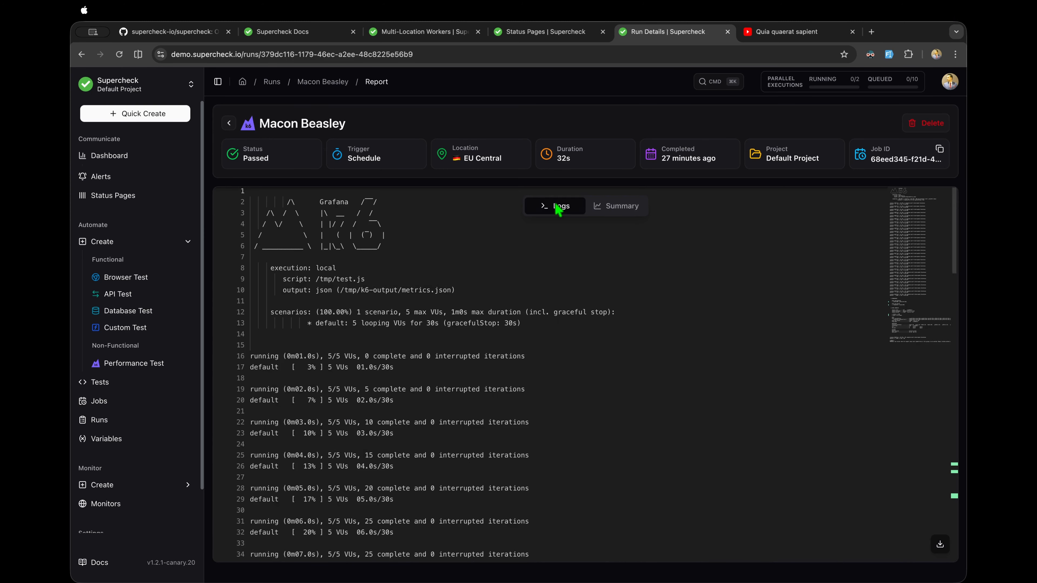
pyautogui.scroll(-20, 483, 398)
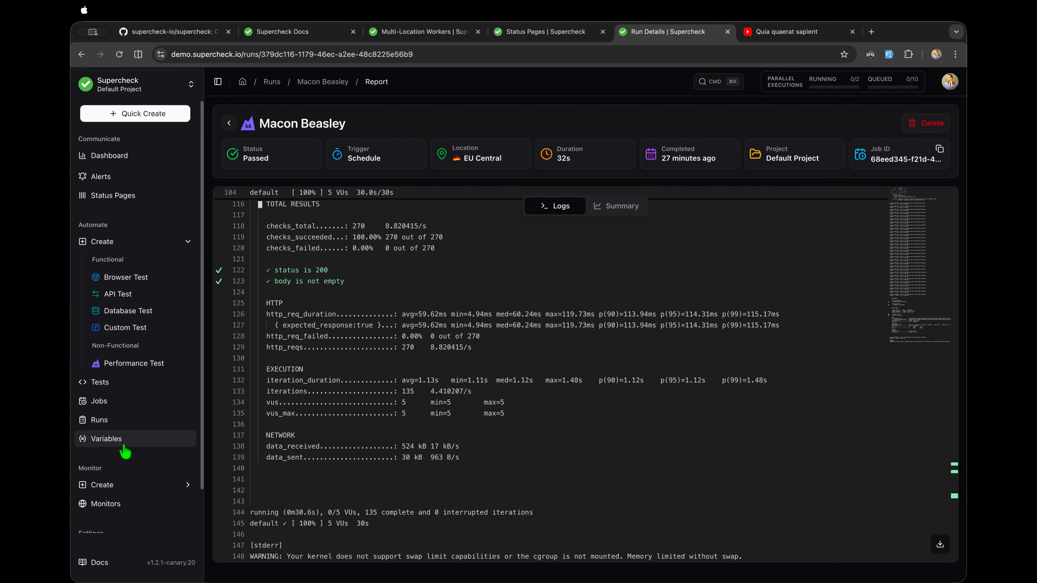
# Step: View the project's four variables on the Variables page, then return to the Multi-Location Workers docs
pyautogui.click(99, 401)
pyautogui.click(106, 439)
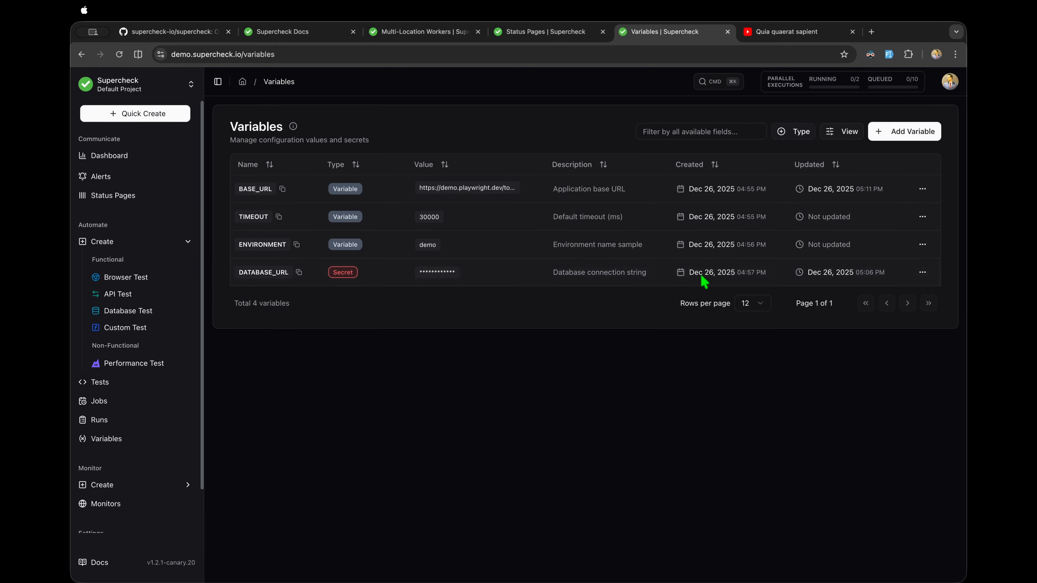
pyautogui.click(413, 33)
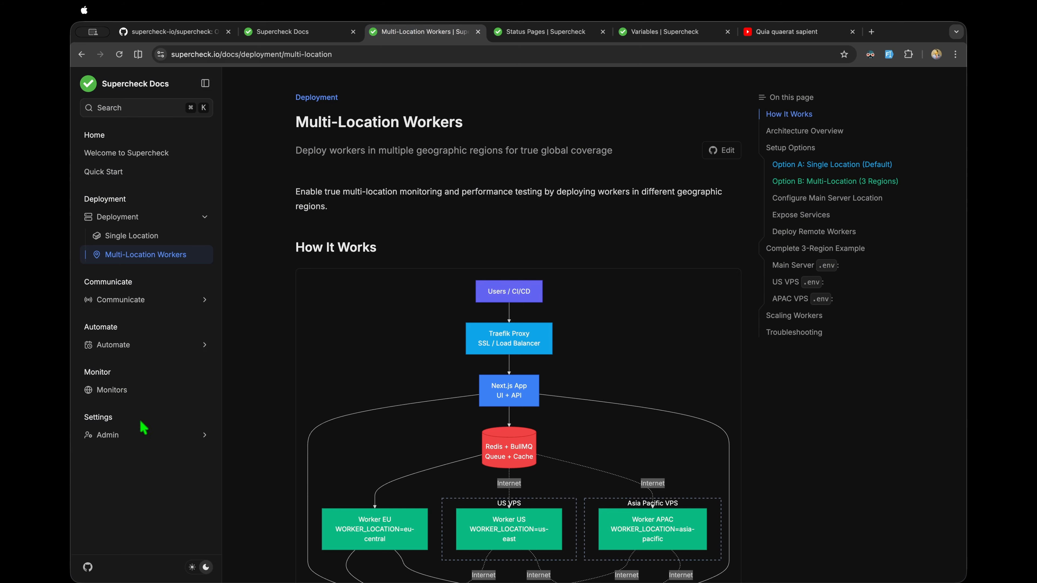
# Step: Open Admin > Roles & Permissions in the docs and scroll through the six-role permission matrix
pyautogui.click(139, 436)
pyautogui.click(157, 454)
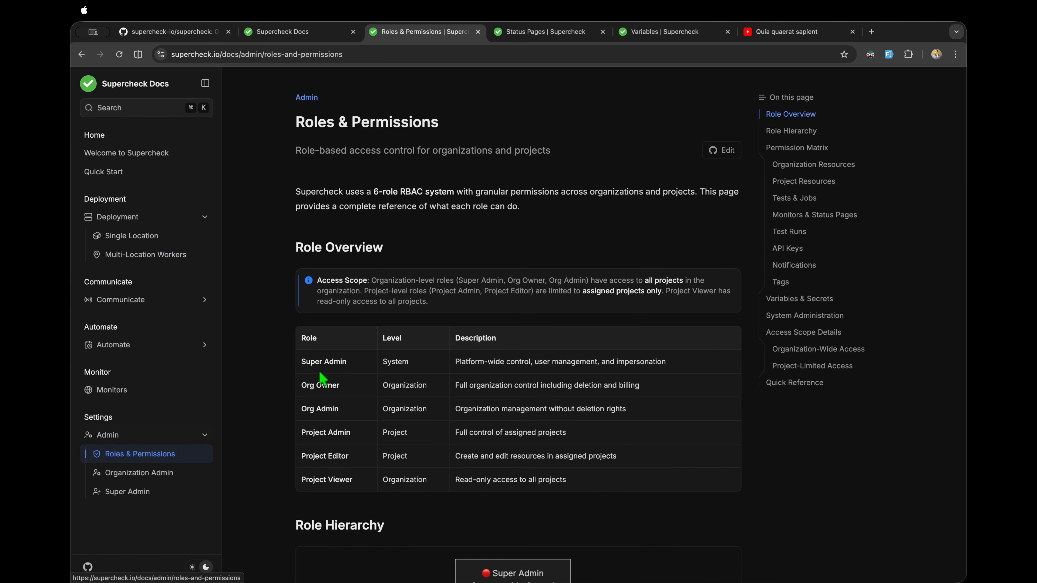
pyautogui.scroll(-7, 323, 380)
pyautogui.scroll(-10, 322, 379)
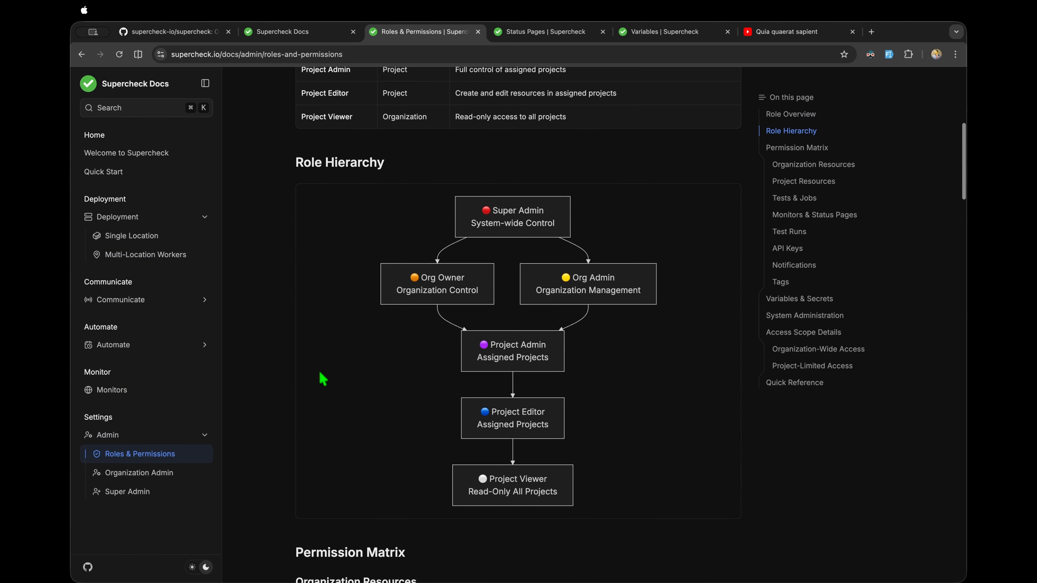
pyautogui.scroll(-15, 322, 380)
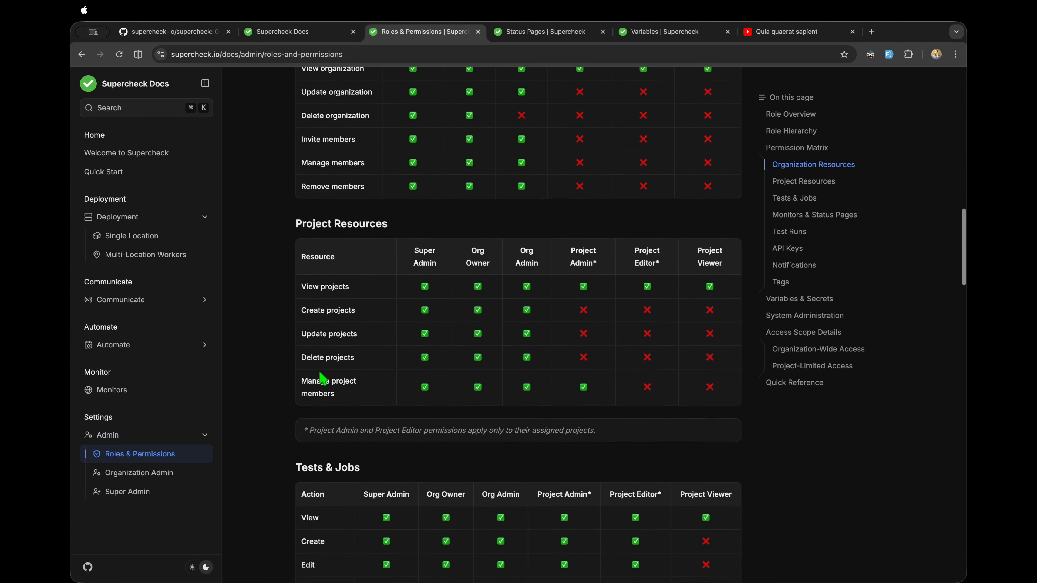
pyautogui.scroll(-5, 319, 372)
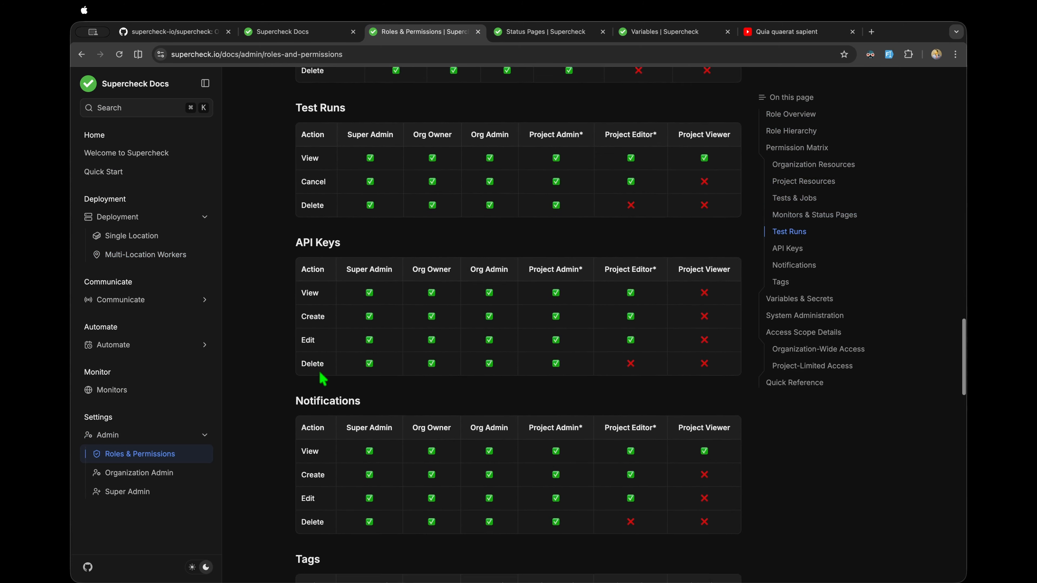
pyautogui.scroll(12, 321, 375)
pyautogui.scroll(7, 323, 379)
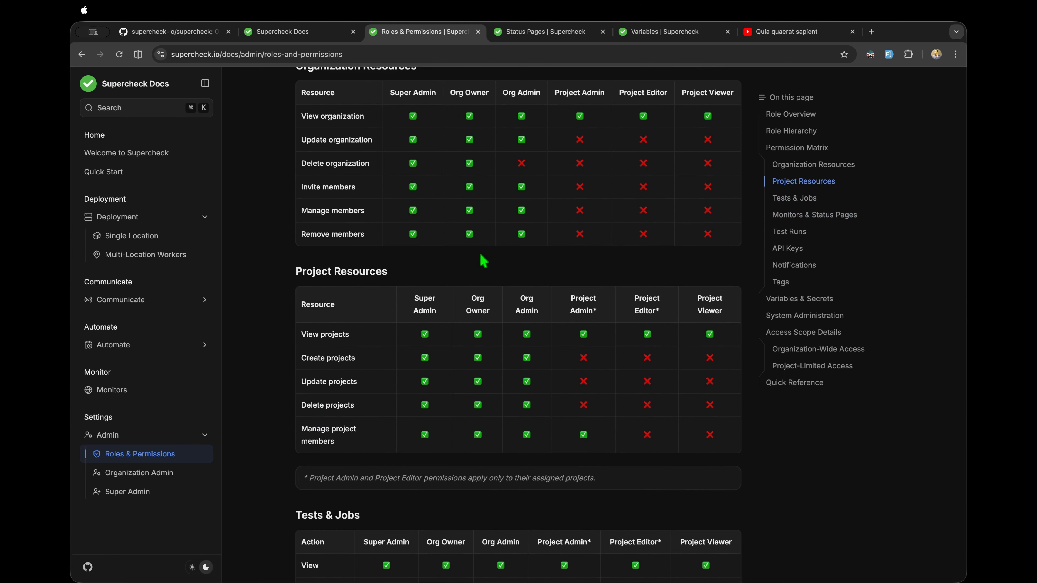
pyautogui.scroll(15, 483, 261)
# Step: Reveal the DATABASE_URL secret's value with Show Value, then move on to the 17-test Tests list
pyautogui.click(543, 32)
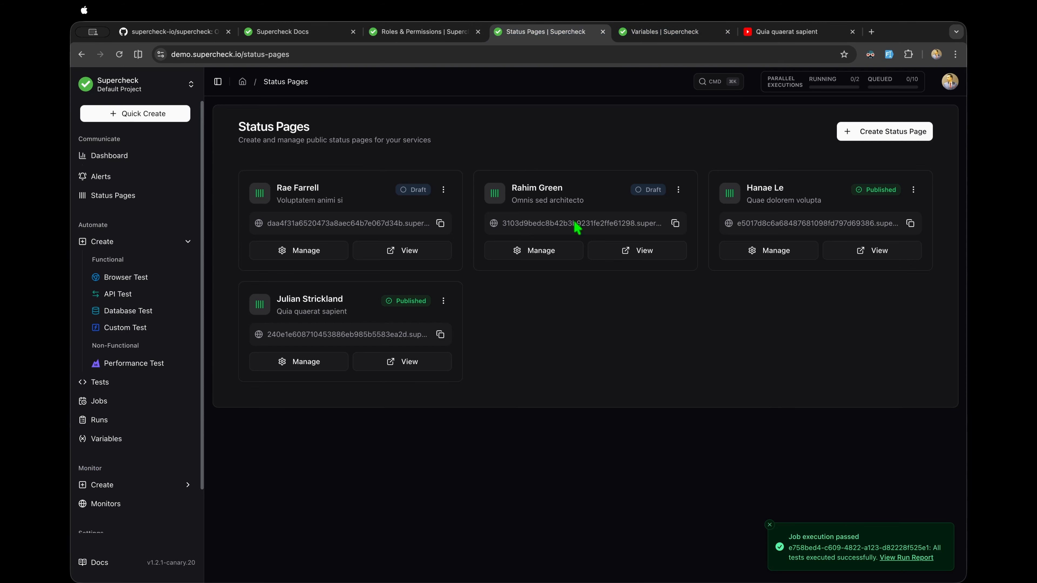
pyautogui.click(642, 38)
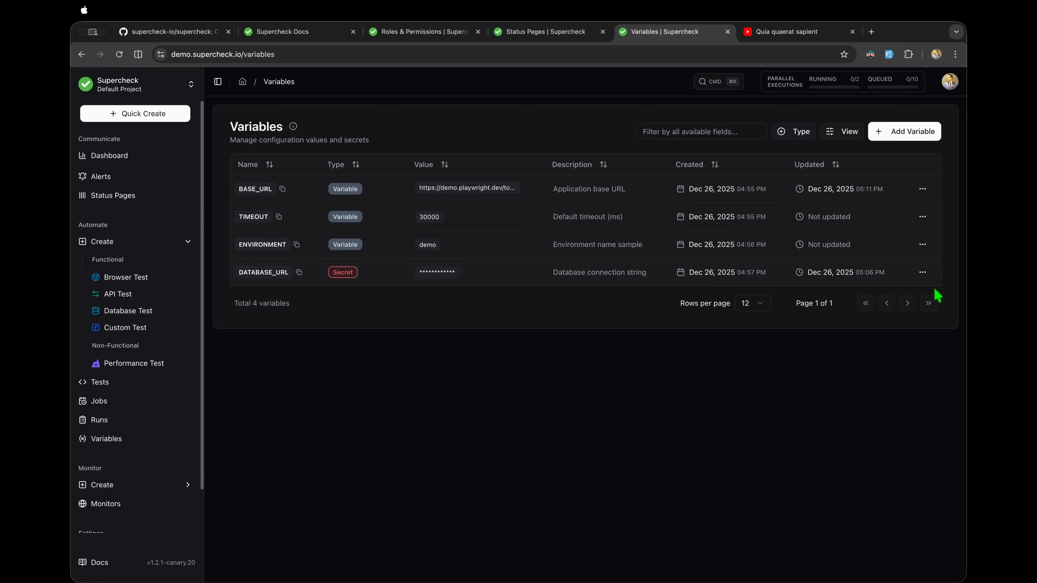
pyautogui.click(922, 272)
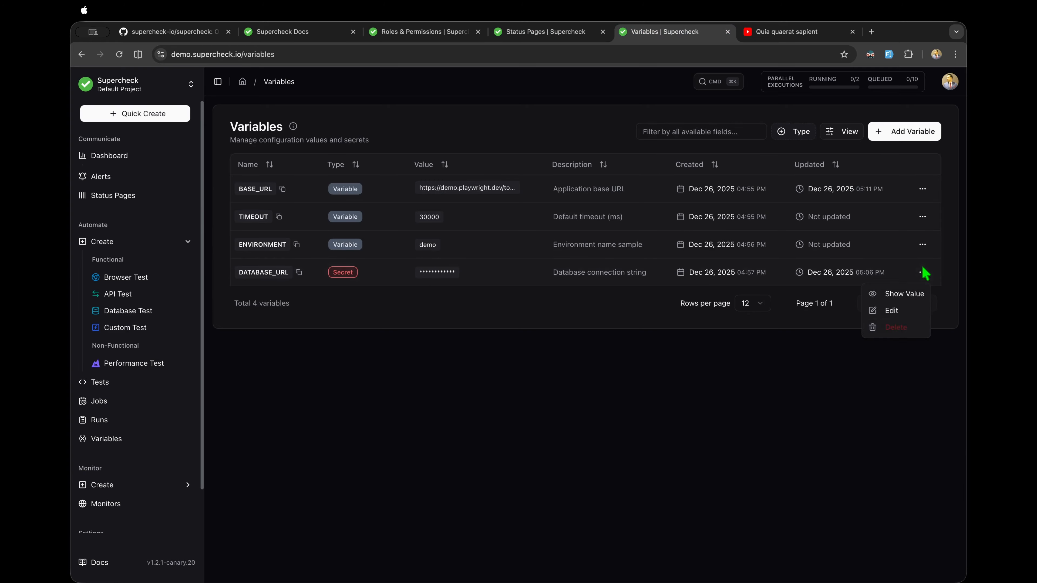
pyautogui.click(893, 295)
pyautogui.moveTo(424, 272); pyautogui.dragTo(520, 272)
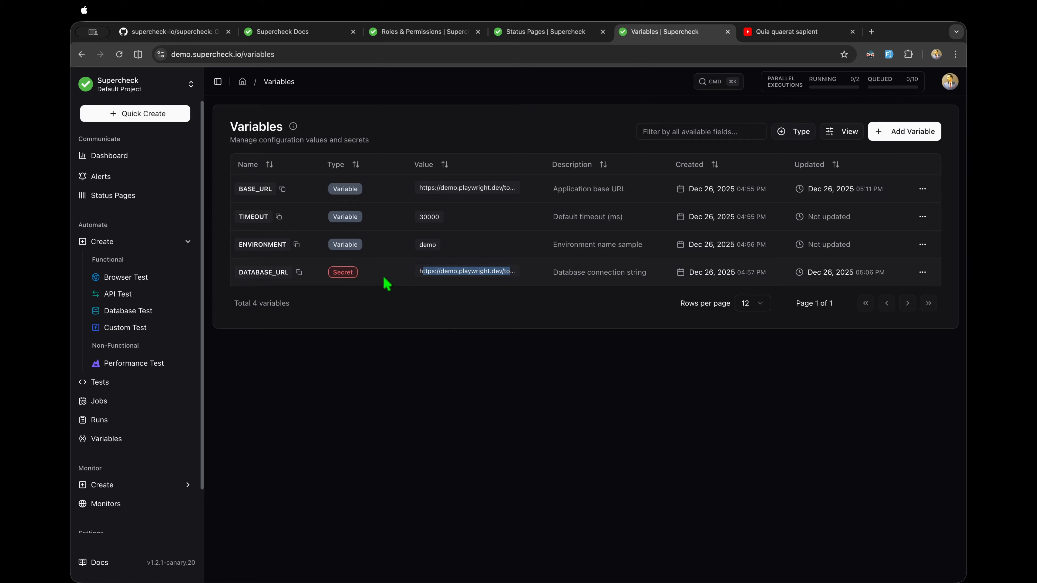
pyautogui.click(394, 281)
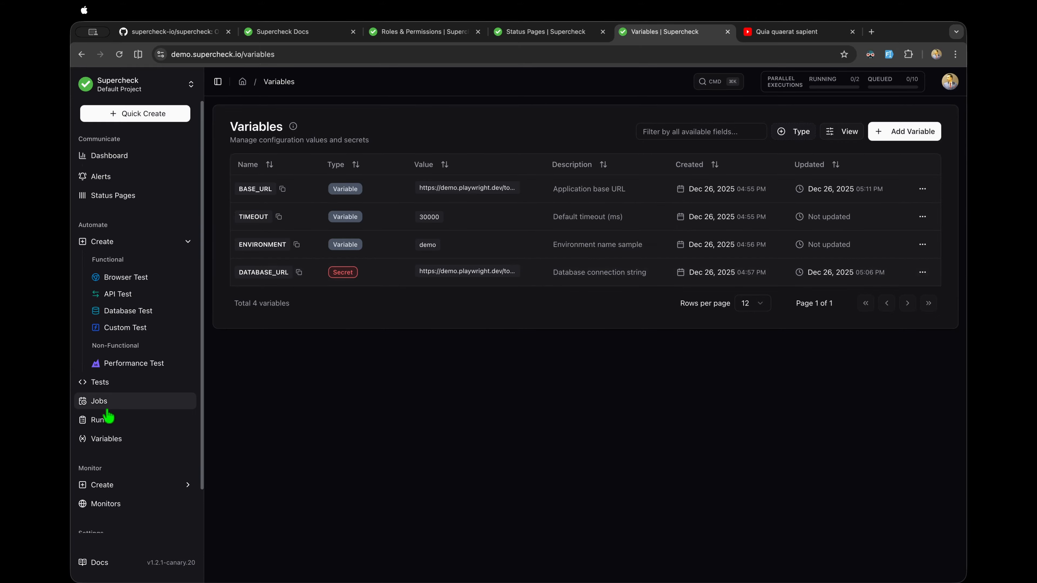
pyautogui.click(98, 382)
pyautogui.scroll(-1, 131, 327)
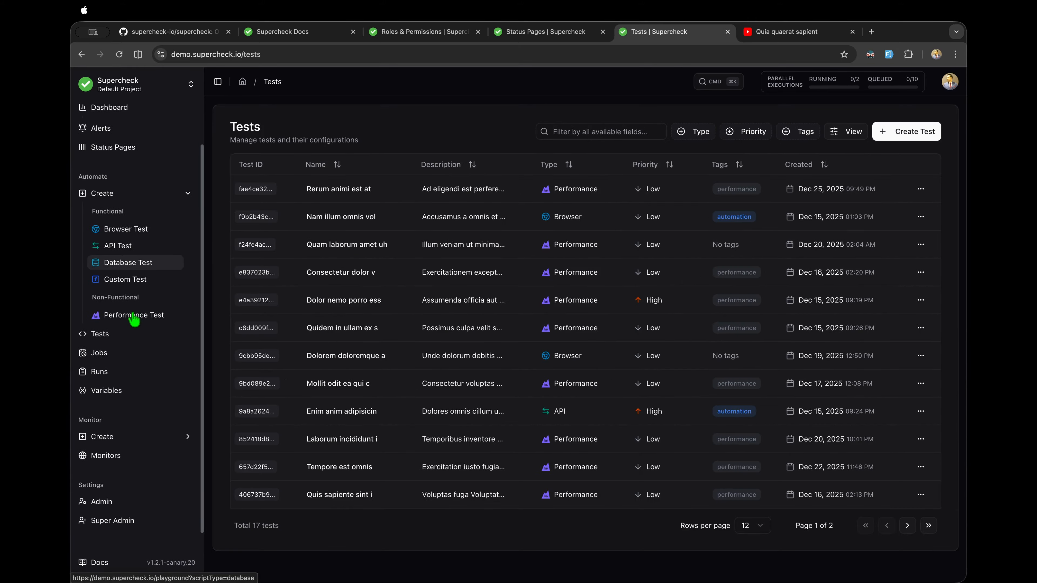
# Step: Browse the HTTP, Website, Ping and Port monitor forms, ending on the Synthetic Monitor form
pyautogui.click(131, 437)
pyautogui.scroll(-2, 127, 432)
pyautogui.click(128, 369)
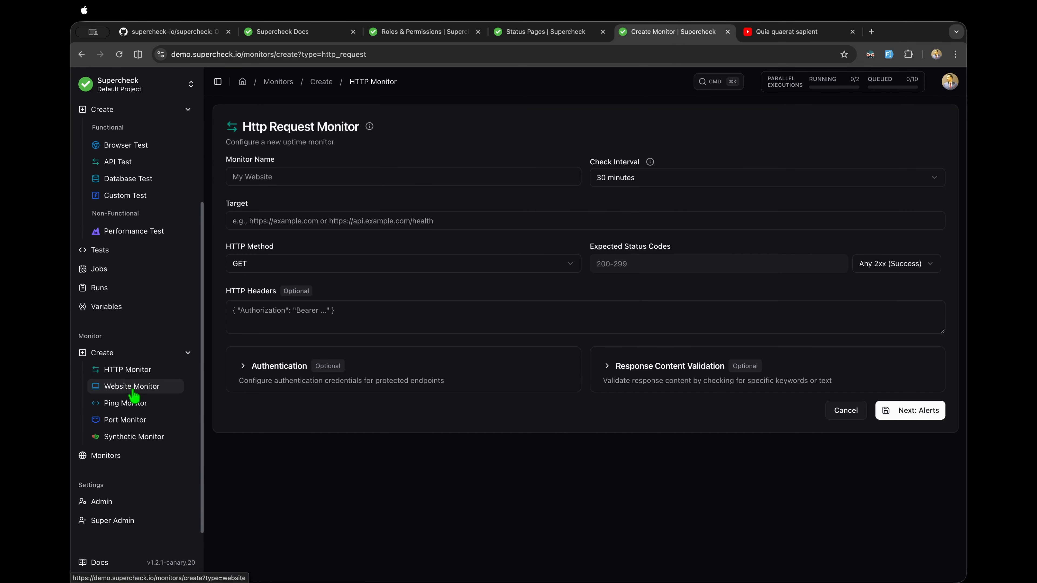
pyautogui.click(134, 390)
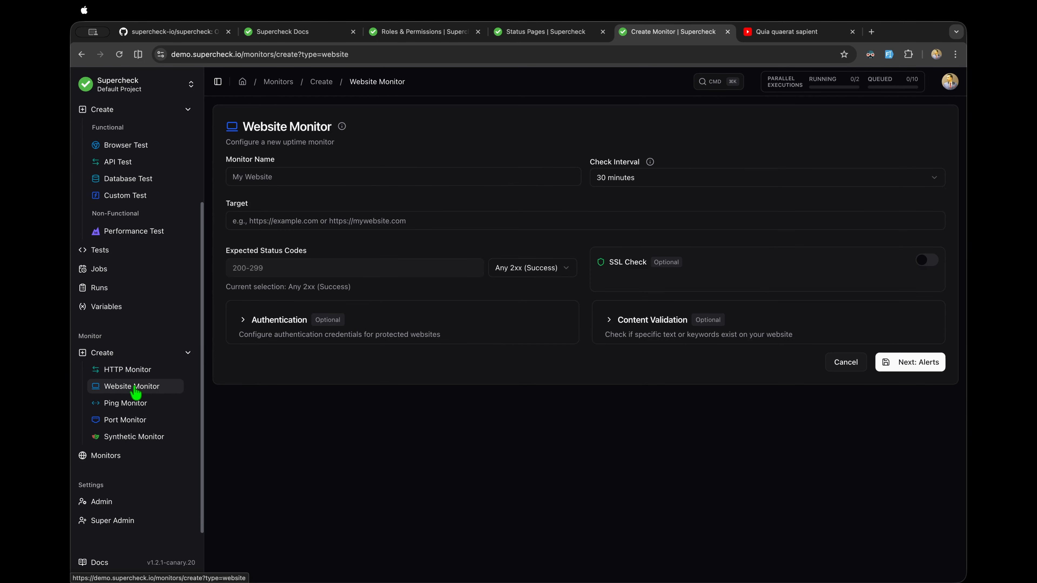
pyautogui.click(138, 408)
pyautogui.click(137, 422)
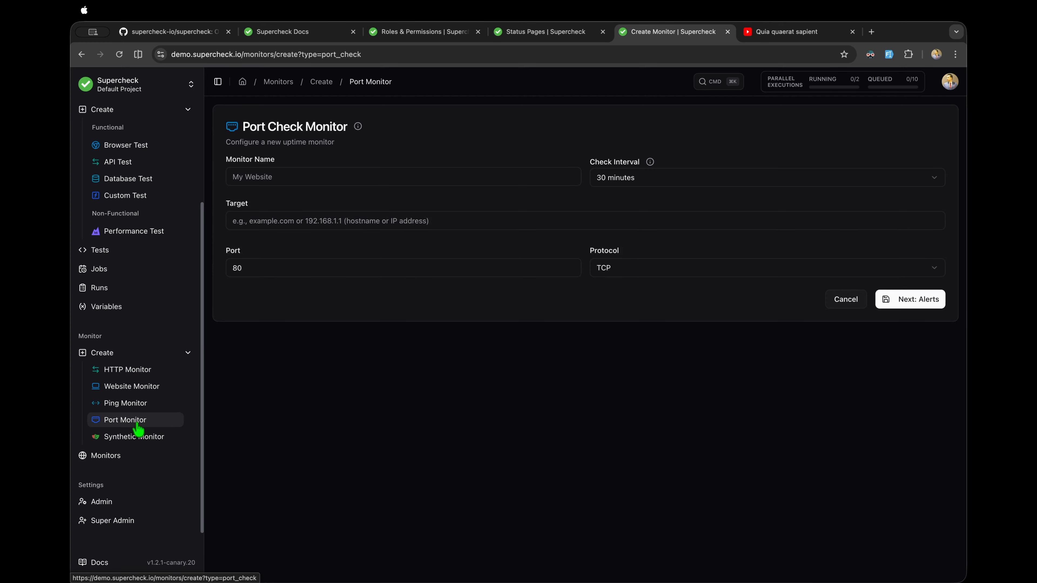
pyautogui.click(137, 438)
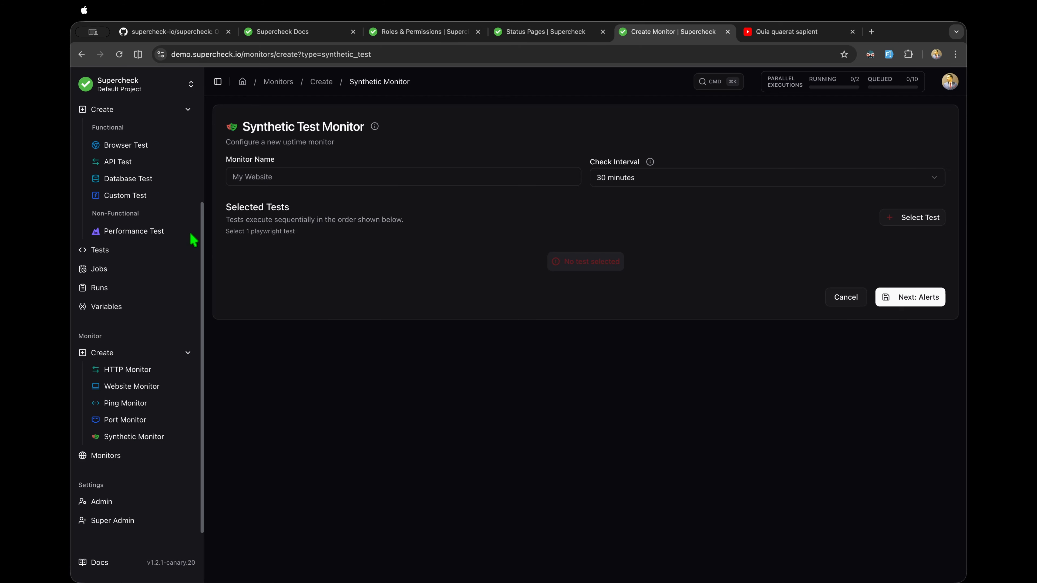
pyautogui.scroll(1, 194, 240)
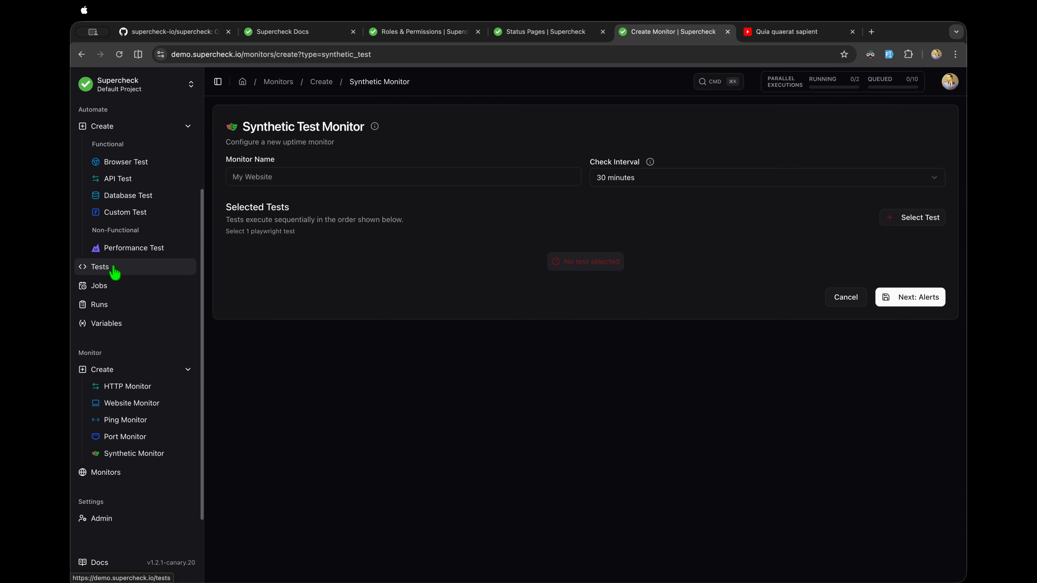
# Step: Set a 5-minute check interval and select the 'Nam illum omnis vol' test for the monitor
pyautogui.click(629, 184)
pyautogui.click(616, 200)
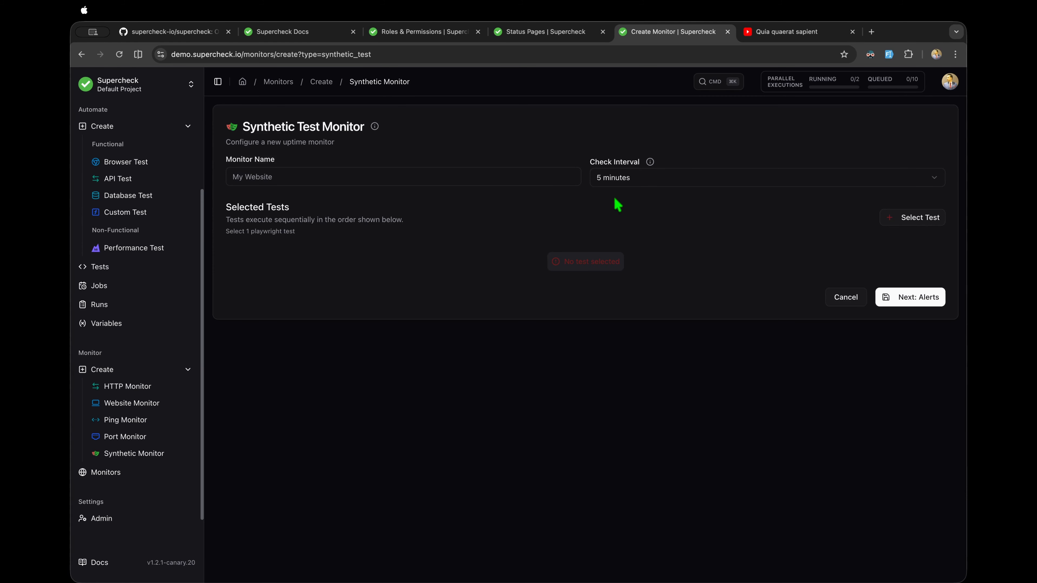
pyautogui.click(904, 221)
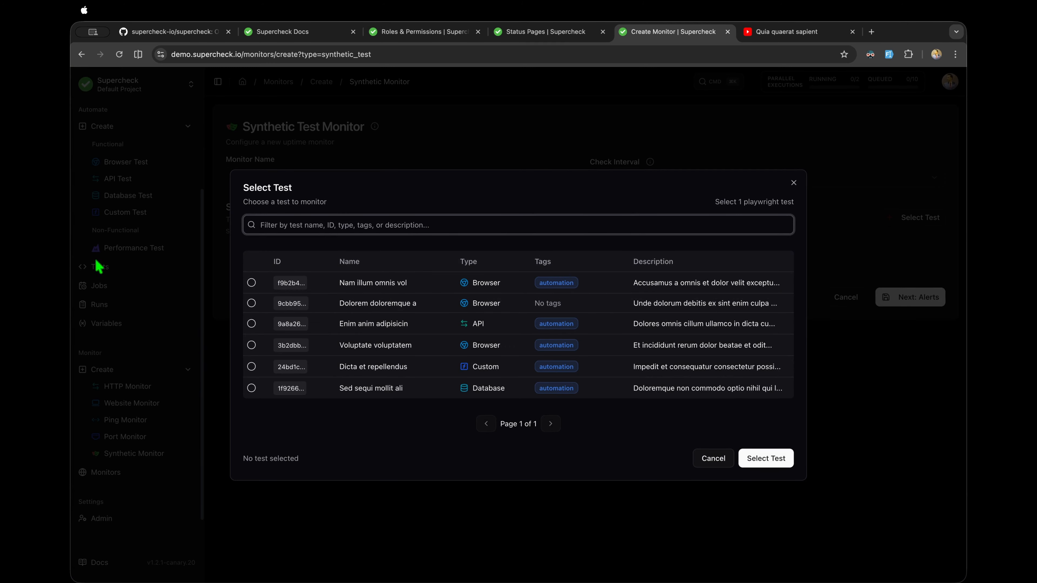
pyautogui.click(455, 284)
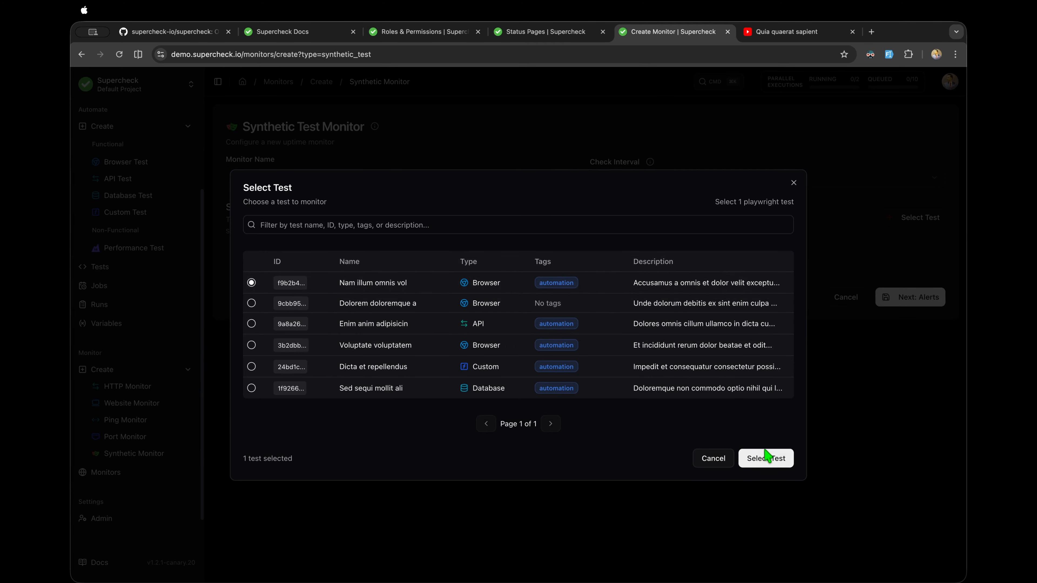
pyautogui.click(766, 458)
pyautogui.click(892, 314)
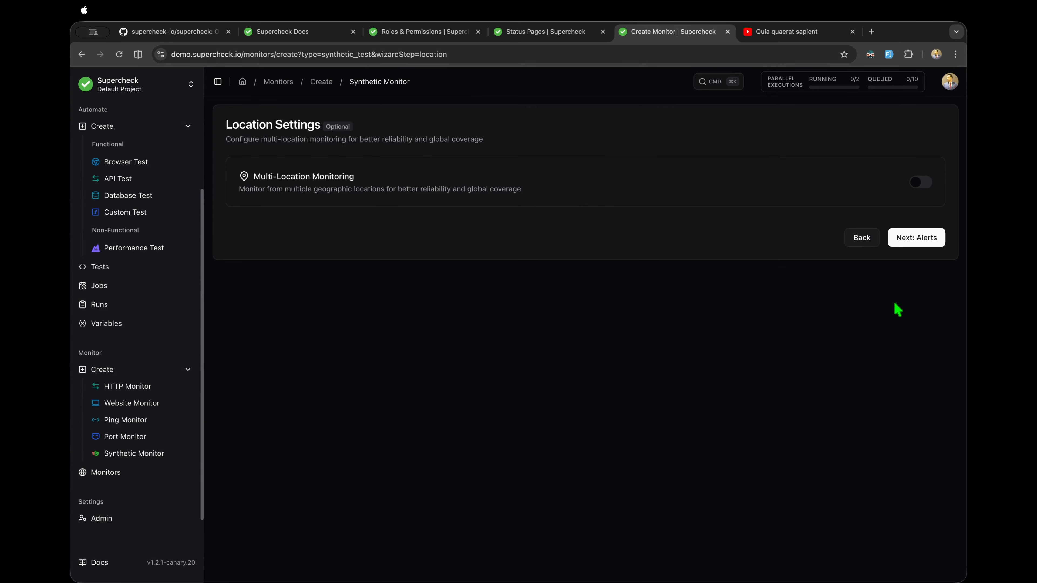
# Step: Enable multi-location monitoring with Asia Pacific added, and turn on alerts to Slack Test
pyautogui.click(923, 187)
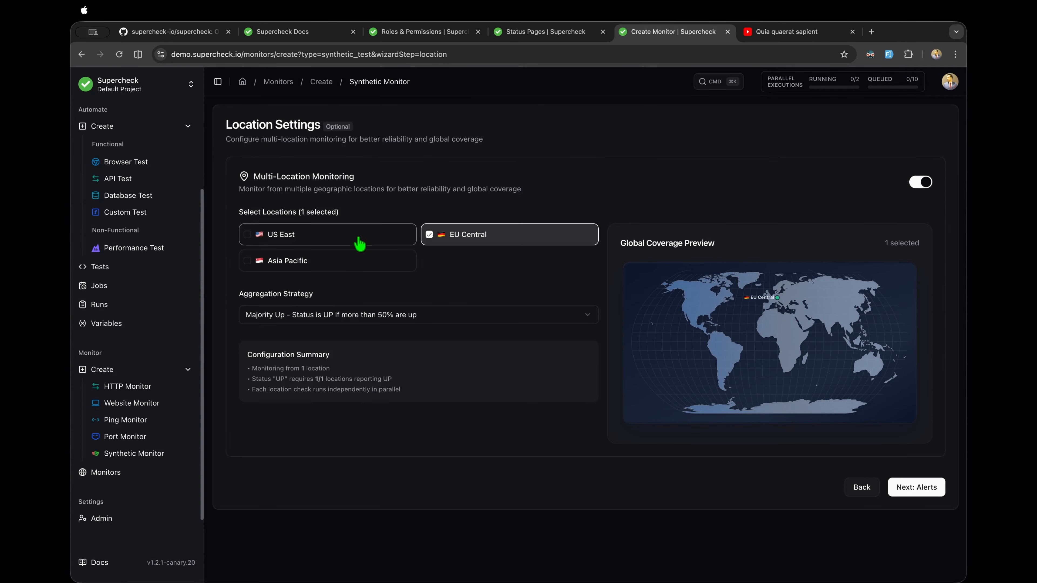
pyautogui.click(359, 260)
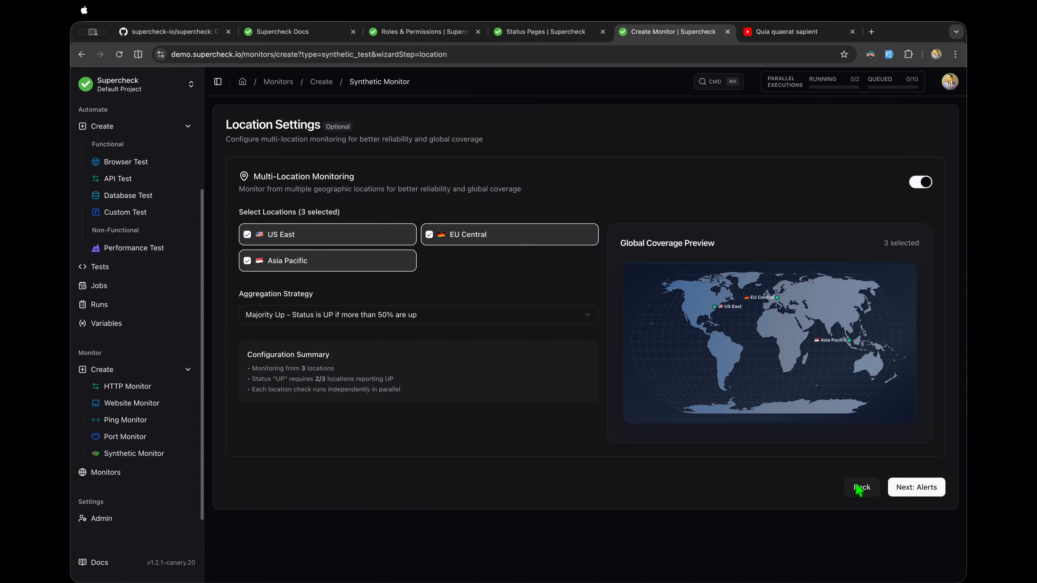
pyautogui.click(907, 482)
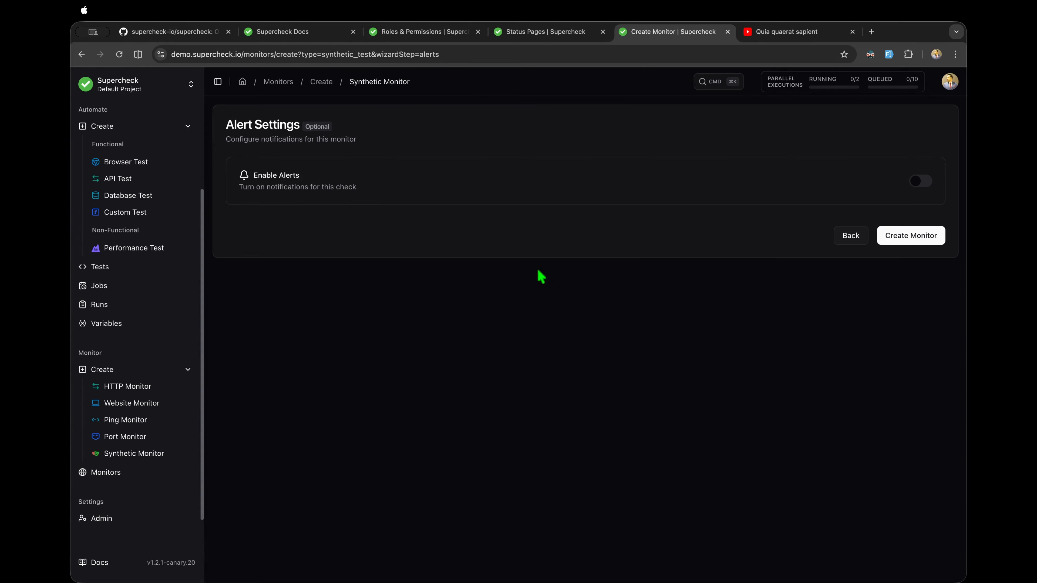
pyautogui.click(919, 183)
pyautogui.click(298, 369)
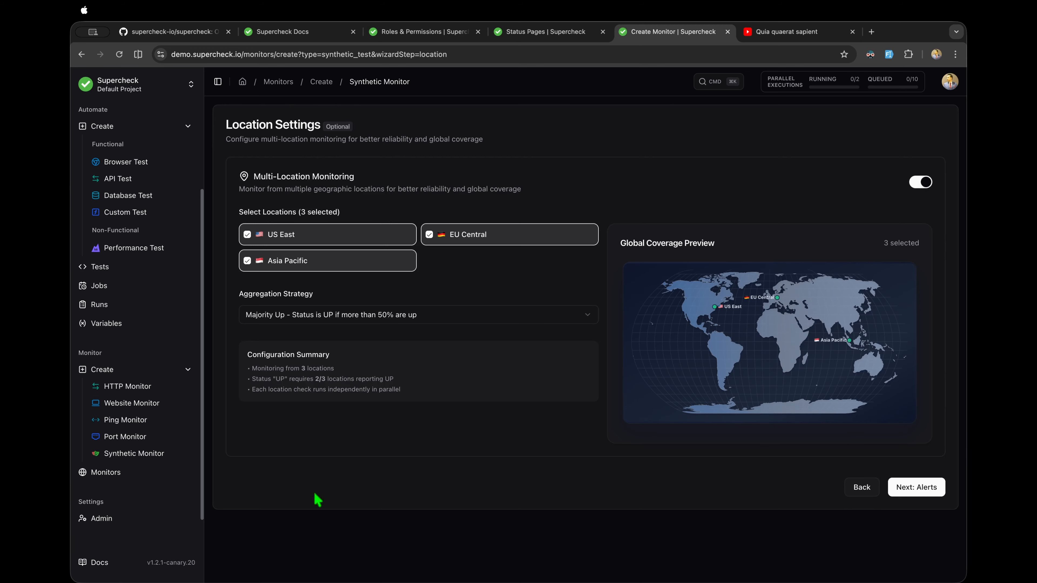
pyautogui.click(127, 472)
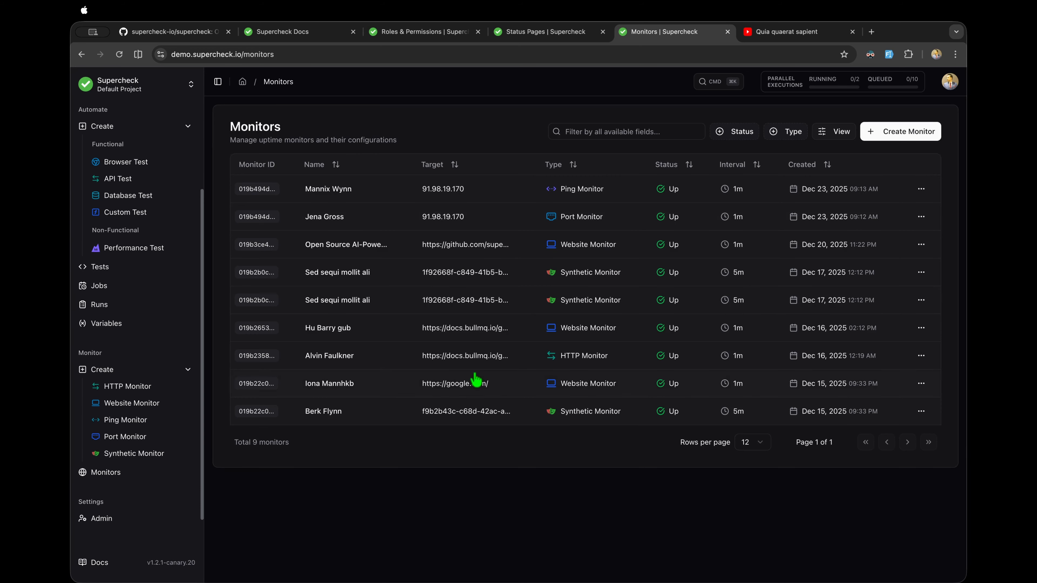
pyautogui.click(474, 410)
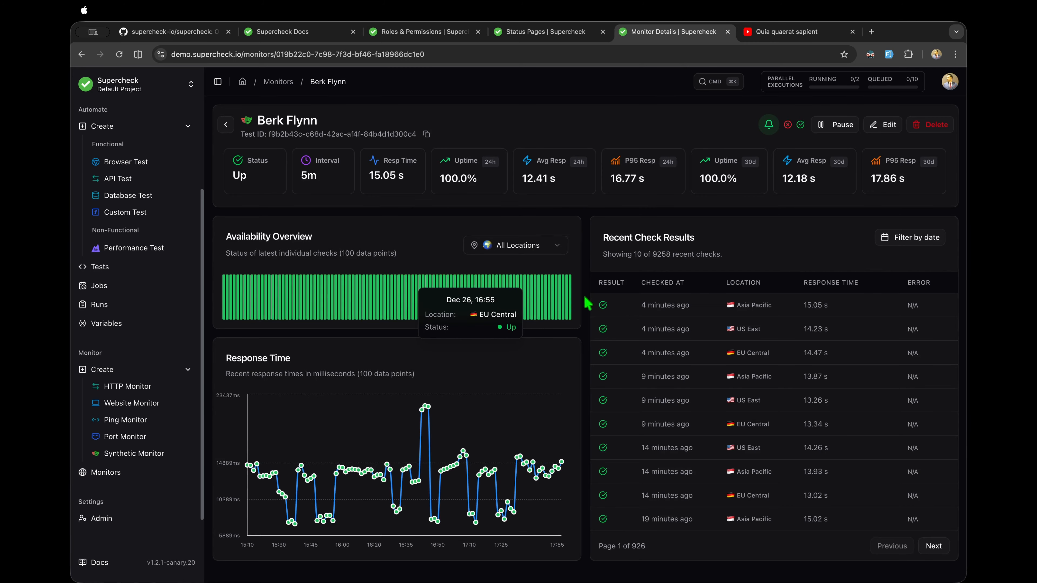
pyautogui.click(530, 247)
pyautogui.click(521, 291)
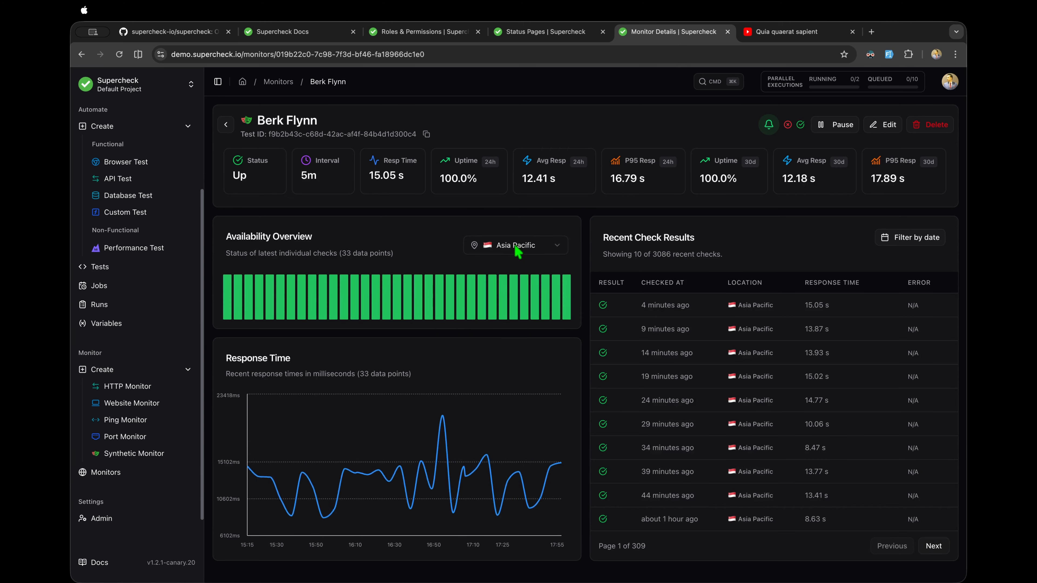
pyautogui.click(517, 245)
pyautogui.click(507, 312)
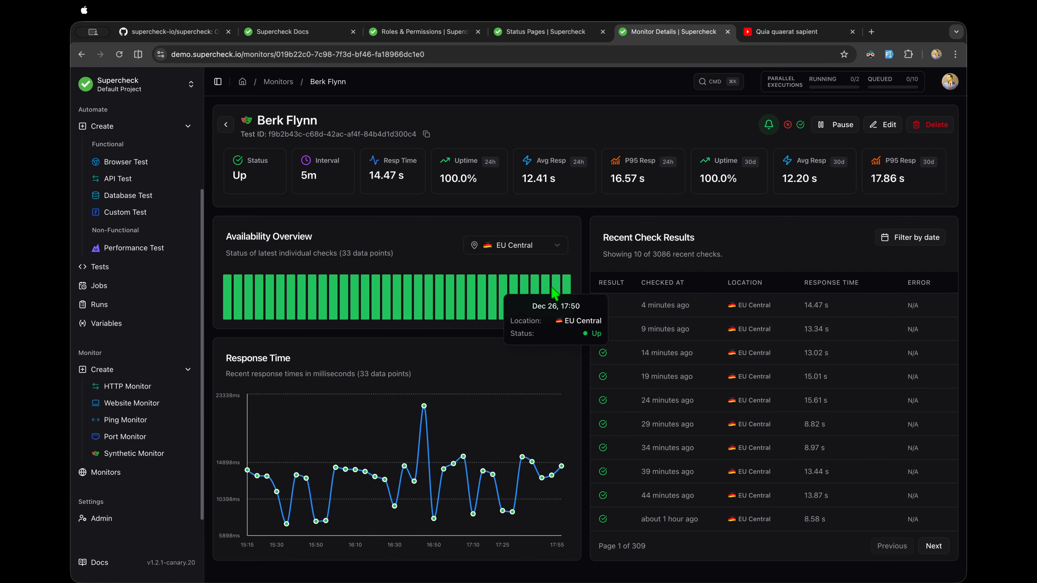
pyautogui.click(532, 250)
pyautogui.click(511, 274)
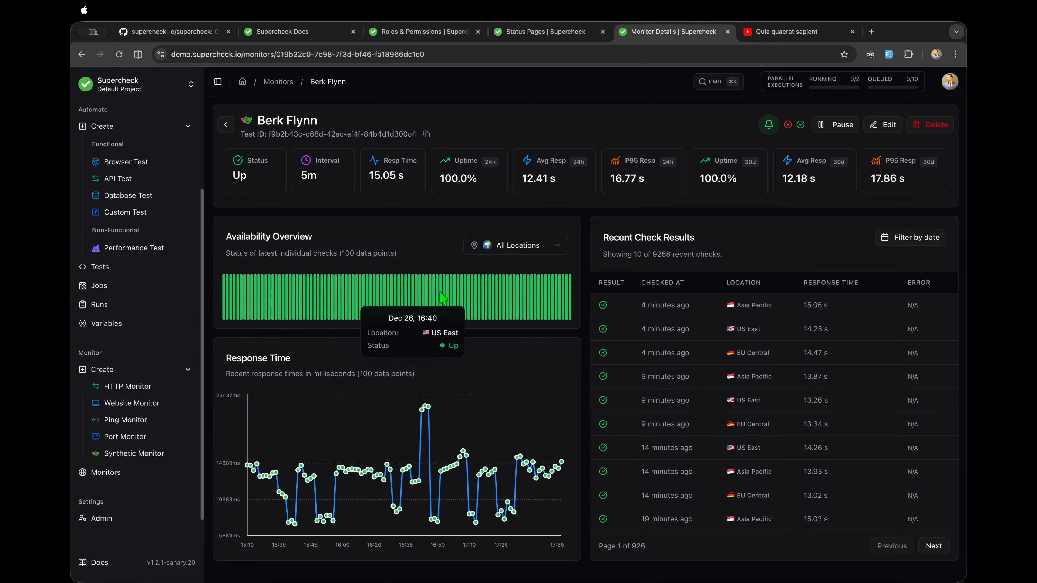
pyautogui.moveTo(234, 176); pyautogui.dragTo(704, 179)
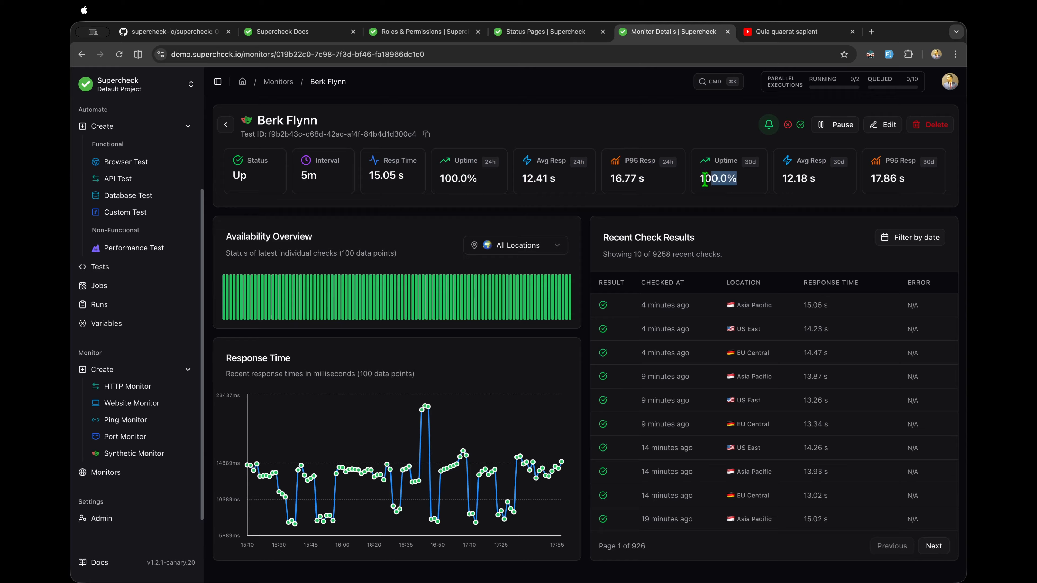
pyautogui.click(746, 168)
pyautogui.click(842, 126)
pyautogui.click(847, 130)
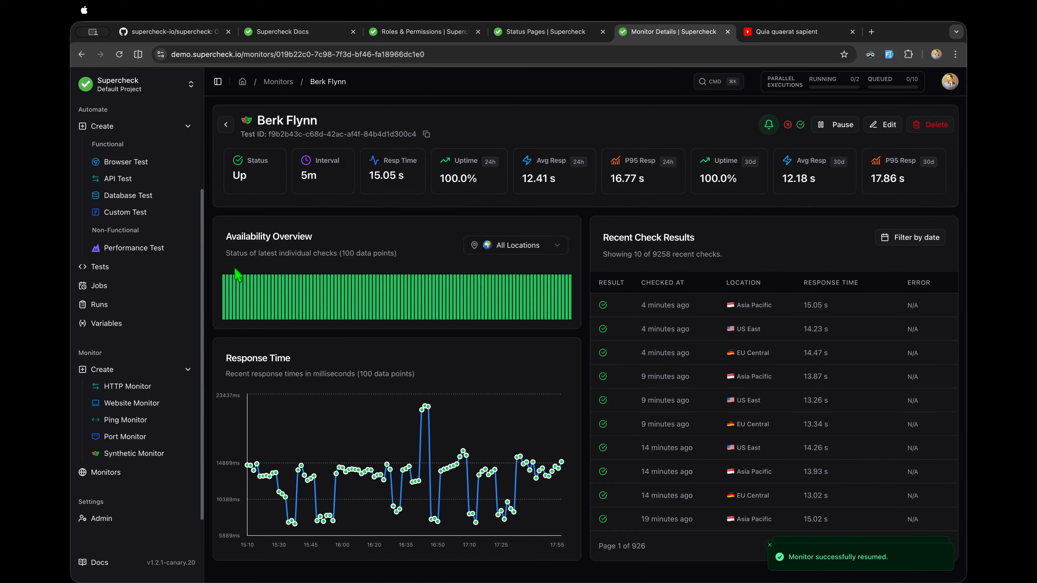
pyautogui.click(131, 436)
pyautogui.click(132, 473)
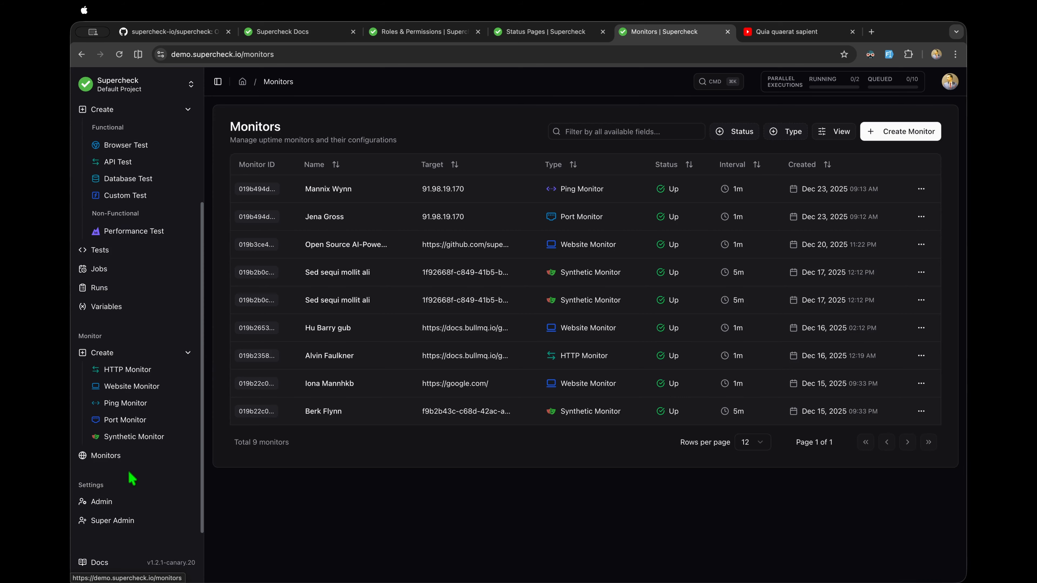
# Step: Open Organization Admin and view the Projects tab, opening and dismissing the Create Project form
pyautogui.click(111, 500)
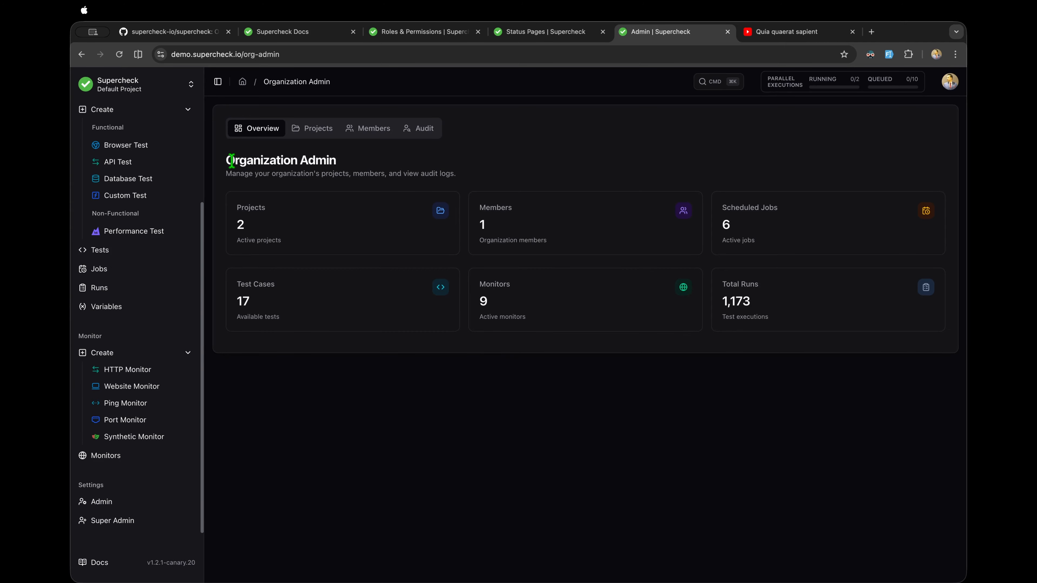
pyautogui.moveTo(229, 160); pyautogui.dragTo(305, 128)
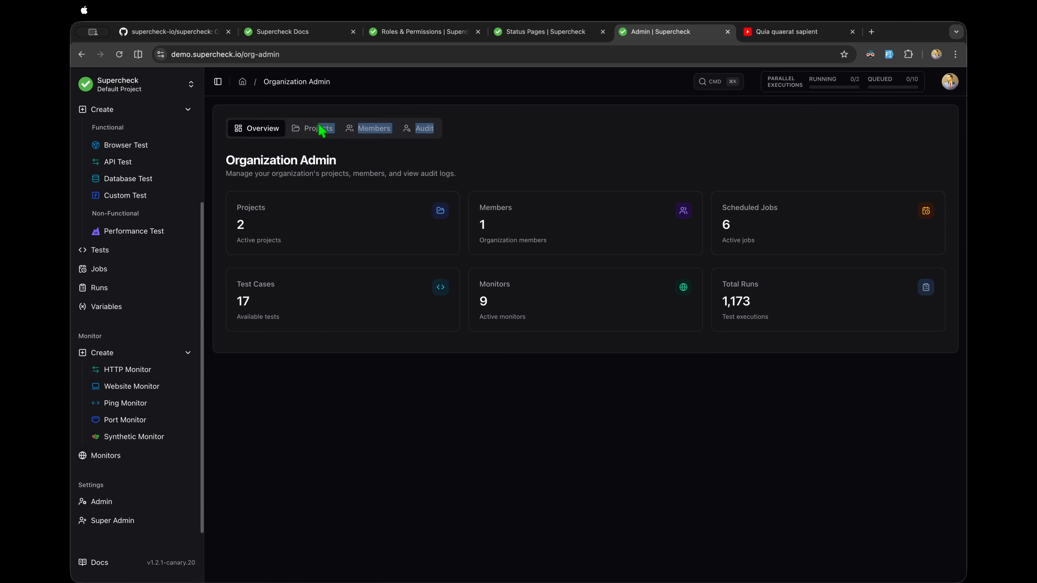
pyautogui.click(319, 128)
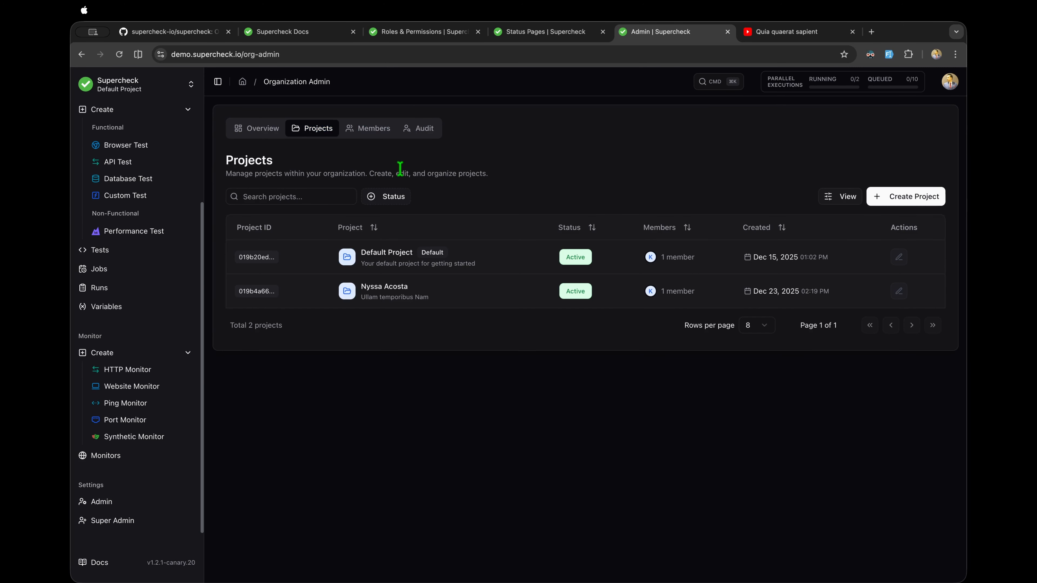
pyautogui.click(934, 198)
pyautogui.click(665, 167)
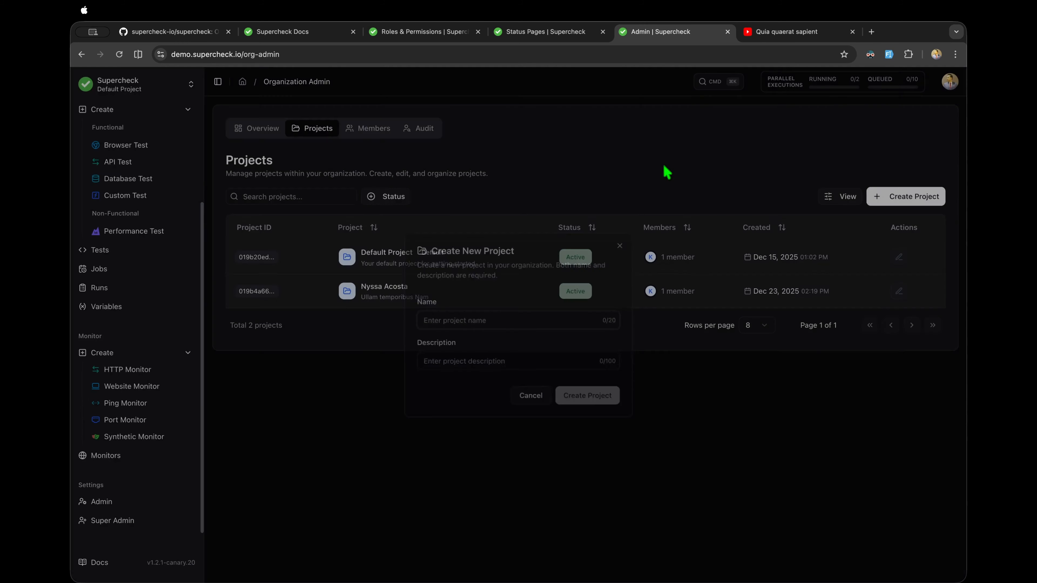
# Step: On the Members tab, try Invite Member access levels and project access, then cancel the invitation
pyautogui.click(367, 129)
pyautogui.click(922, 200)
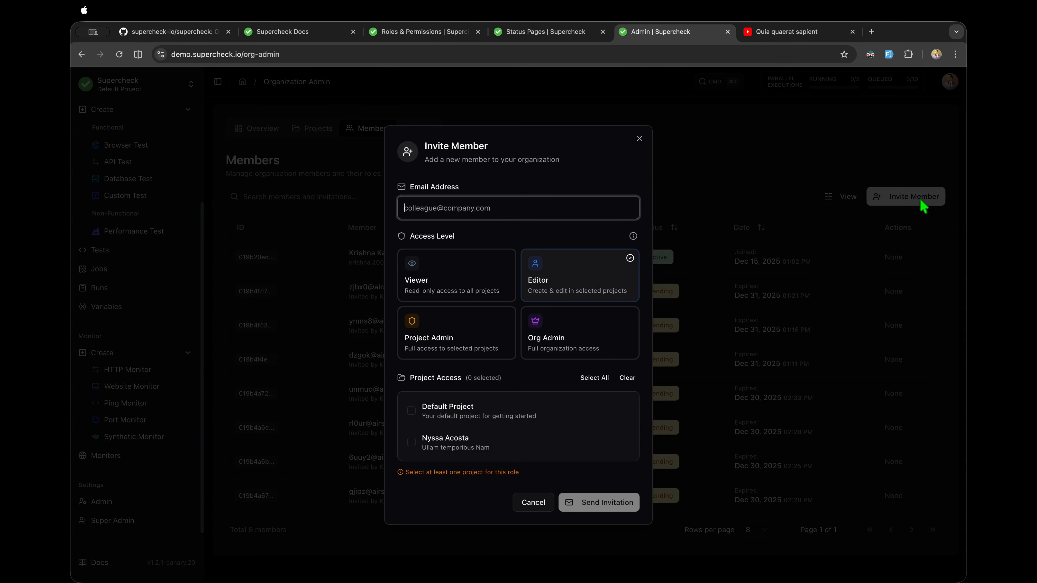
pyautogui.click(486, 286)
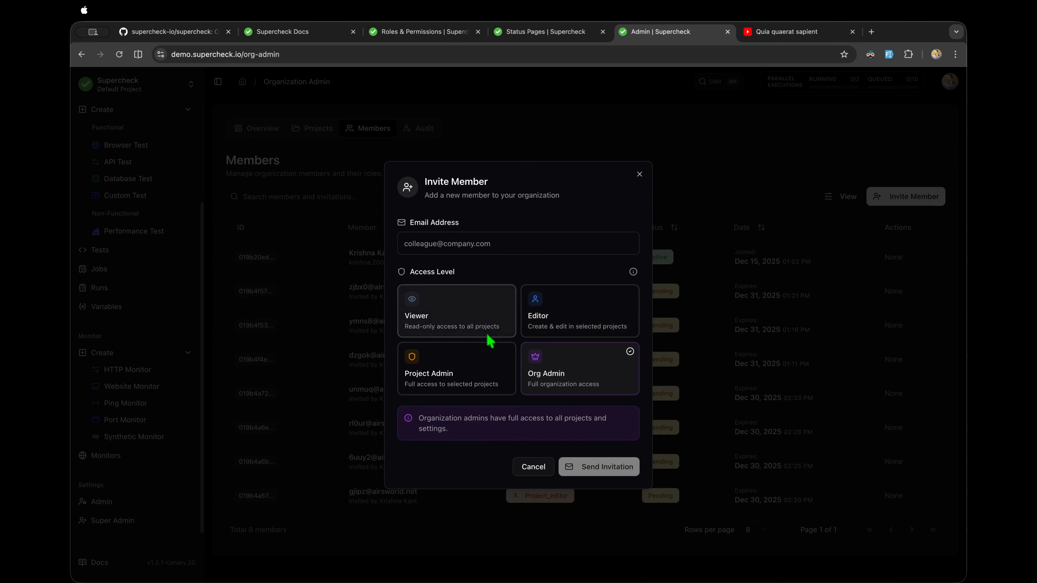
pyautogui.click(532, 371)
pyautogui.click(486, 386)
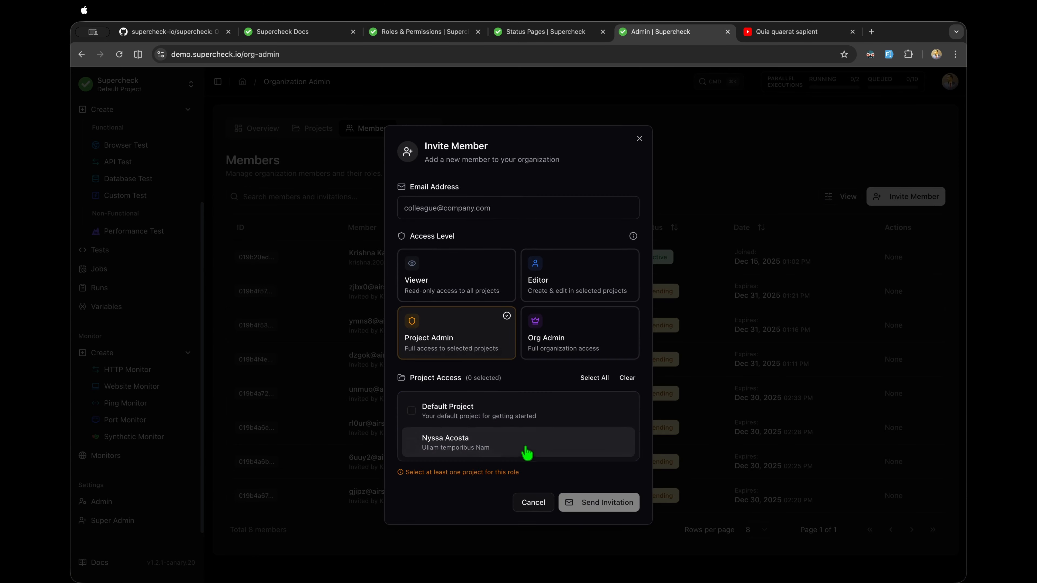
pyautogui.click(491, 421)
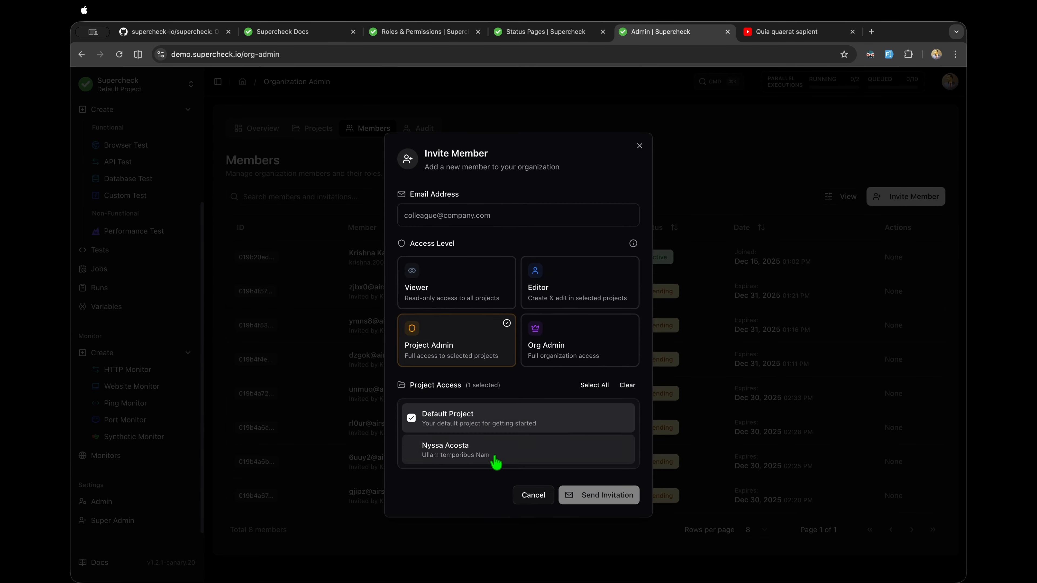
pyautogui.click(493, 458)
pyautogui.click(479, 424)
pyautogui.click(479, 452)
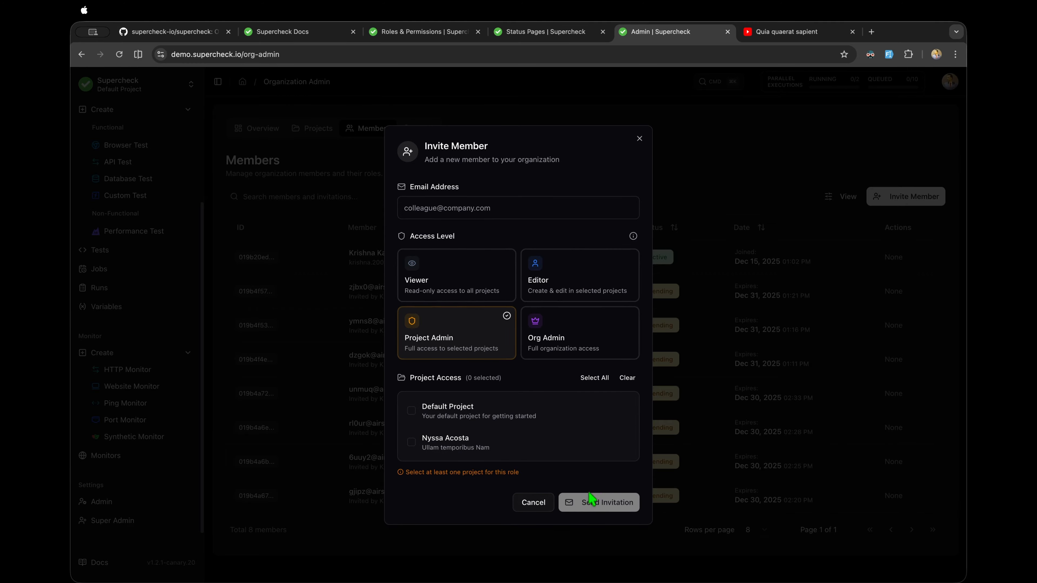
pyautogui.click(535, 503)
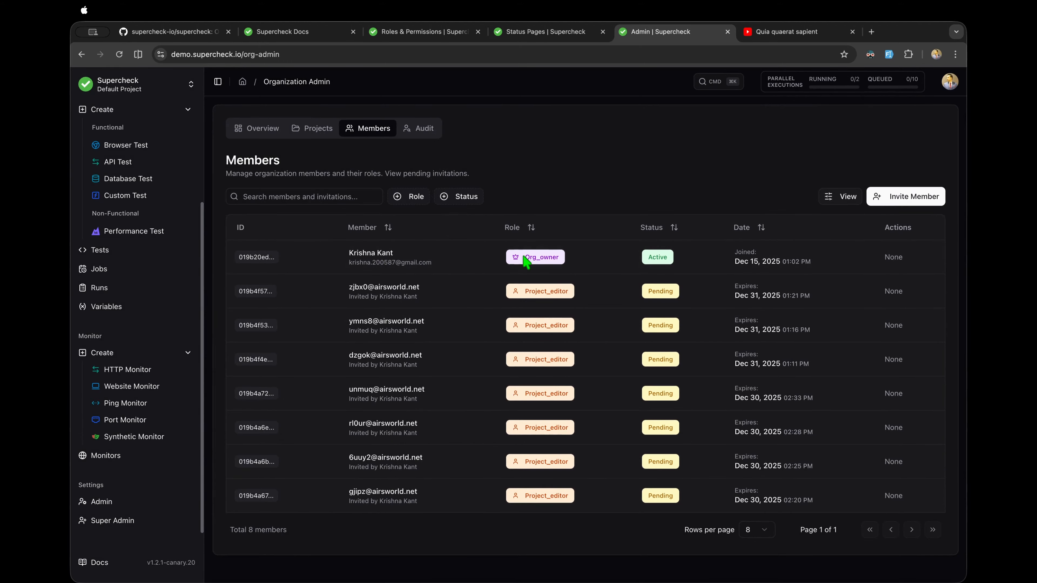
# Step: Filter the organization's audit logs to show only ai_analyze actions
pyautogui.click(434, 131)
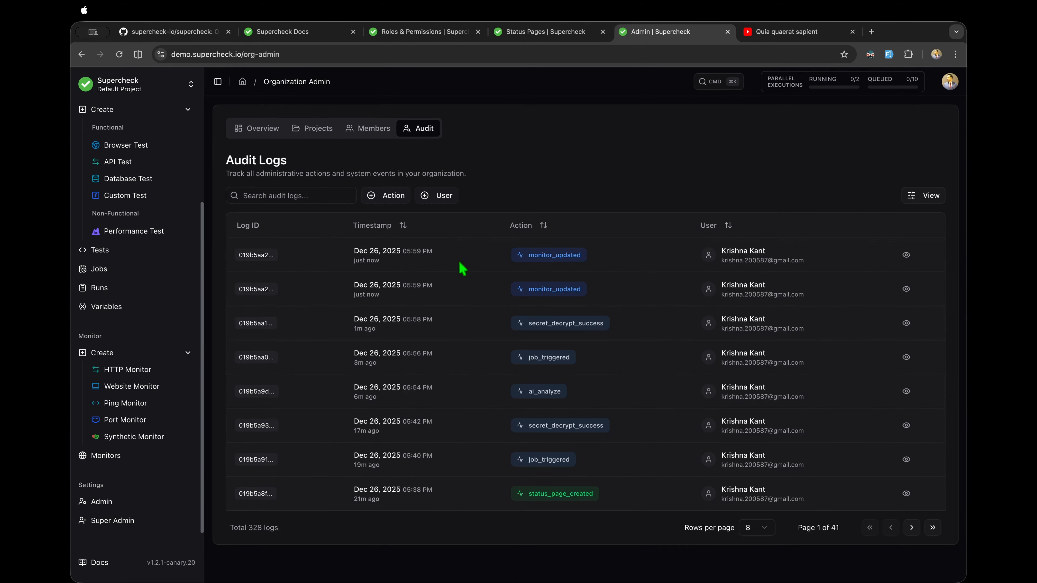
pyautogui.click(386, 197)
pyautogui.scroll(-8, 402, 310)
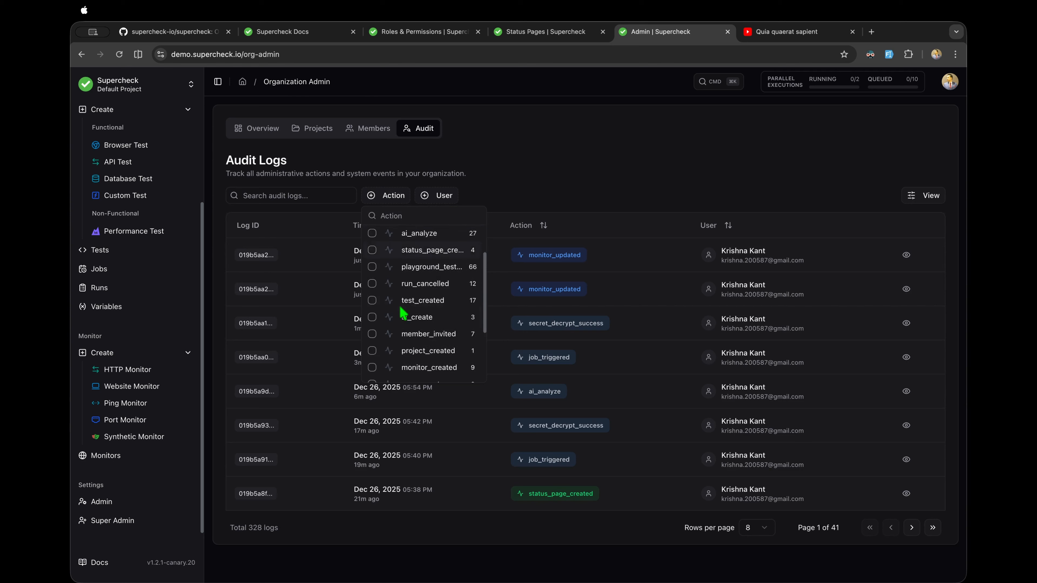
pyautogui.scroll(8, 404, 314)
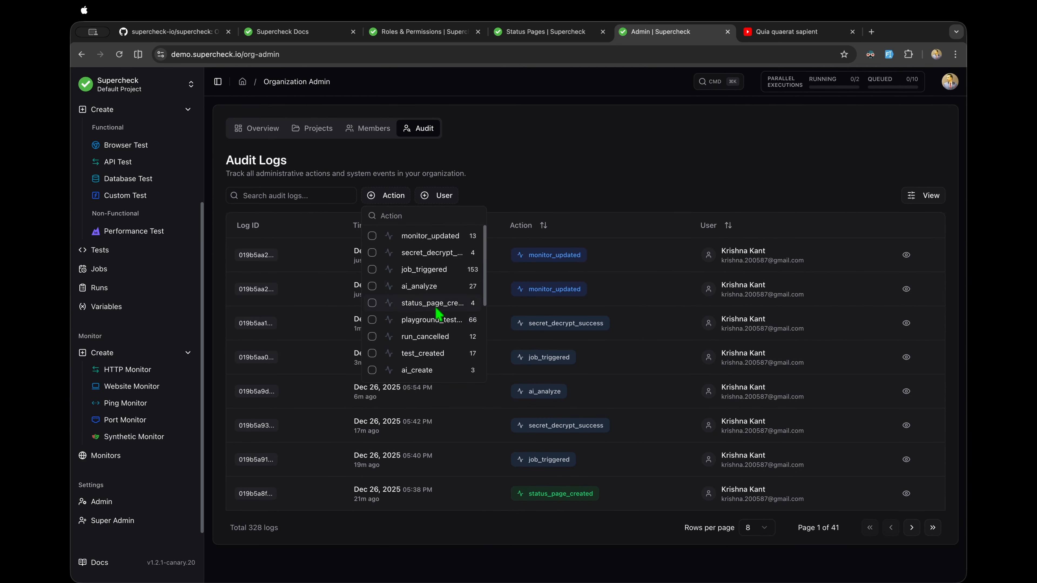
pyautogui.click(424, 286)
pyautogui.click(602, 192)
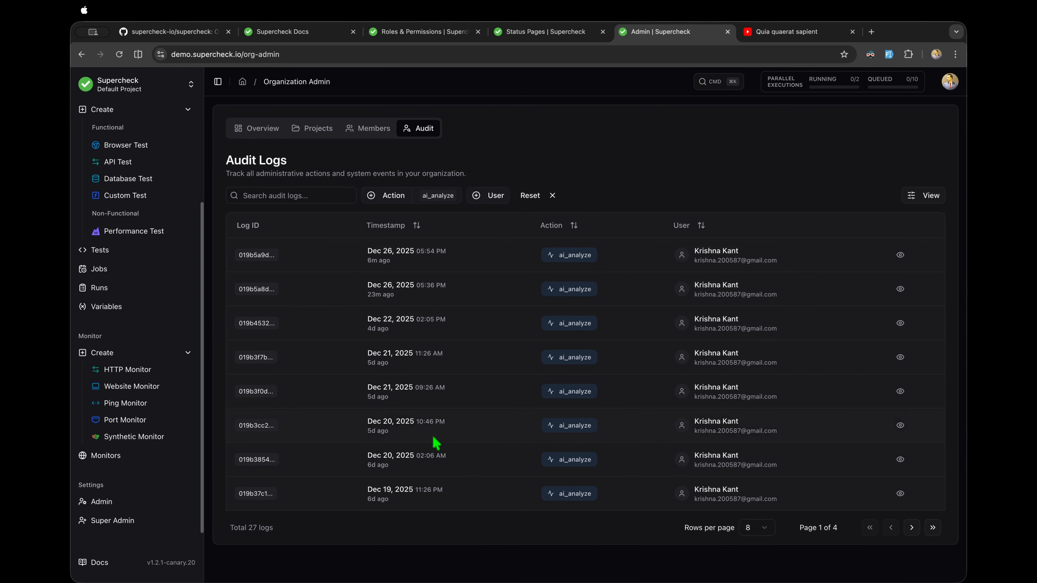
# Step: Inspect the newest ai_analyze entry's details, then go to the Super Admin overview
pyautogui.click(900, 255)
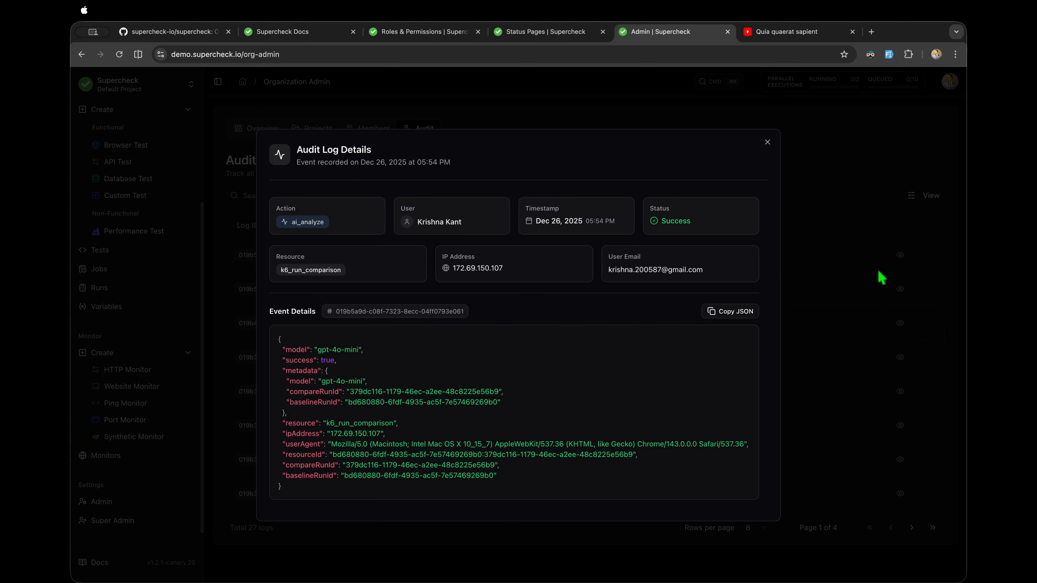
pyautogui.click(767, 143)
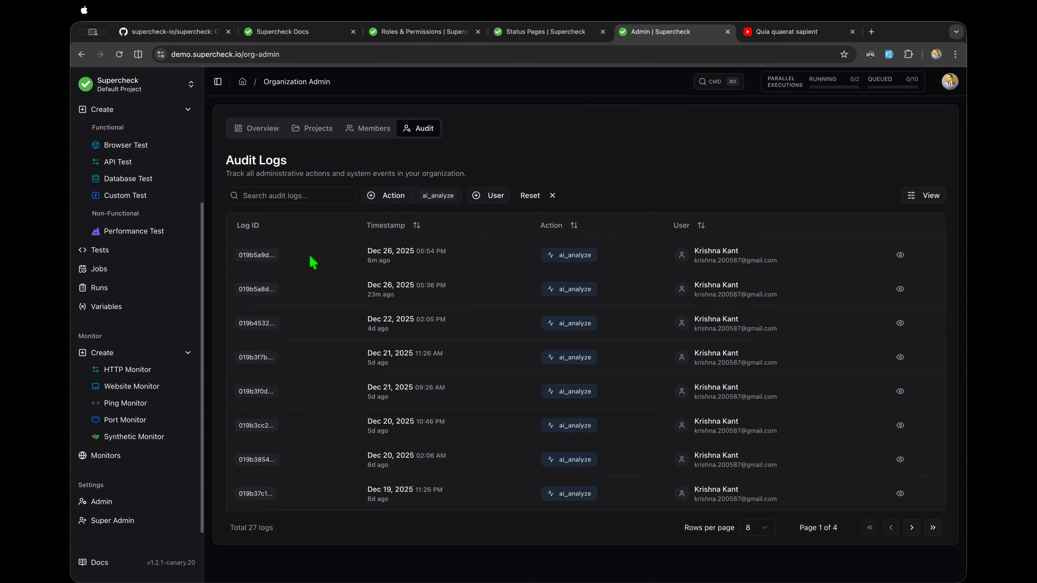
pyautogui.click(102, 521)
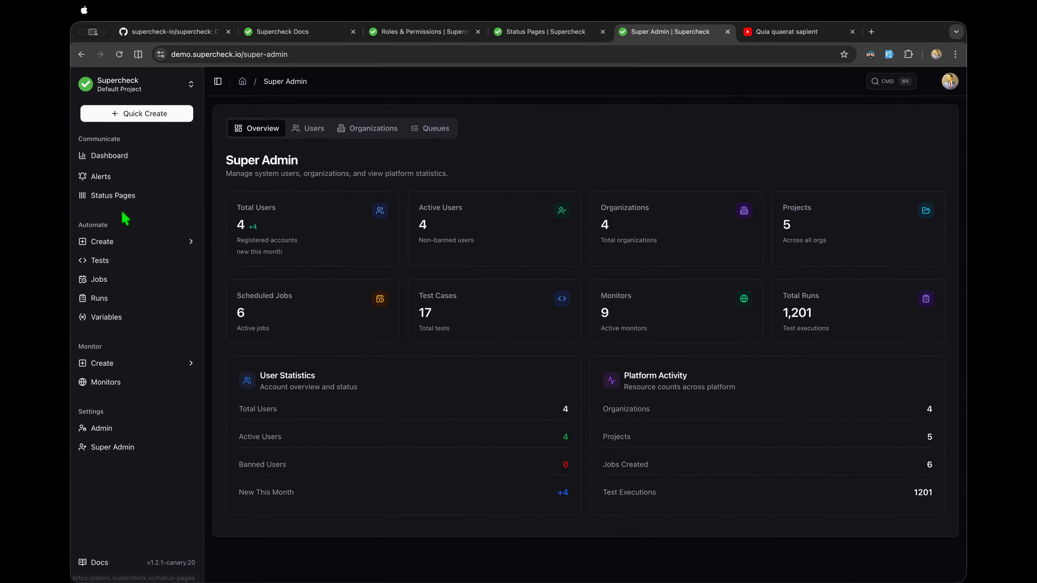
# Step: Start a new browser test with the default Playwright script, briefly switching to API Test and back
pyautogui.click(110, 242)
pyautogui.click(126, 277)
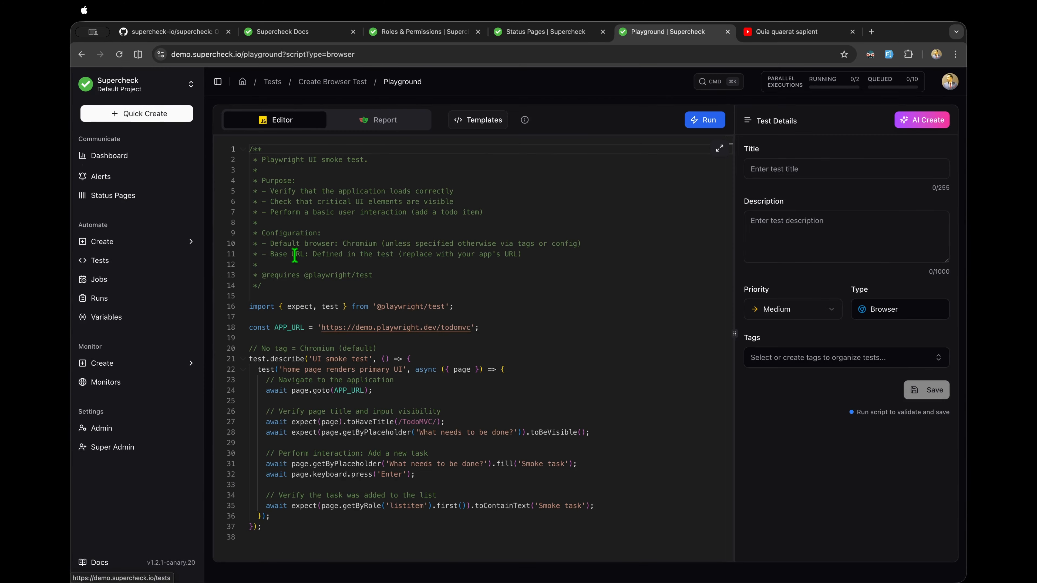
pyautogui.click(317, 202)
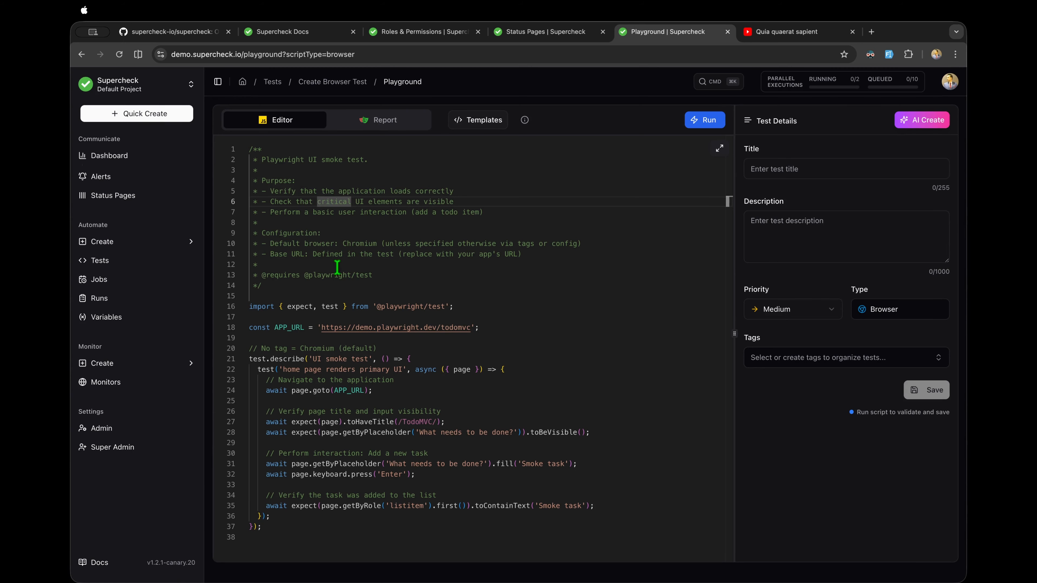
pyautogui.click(189, 244)
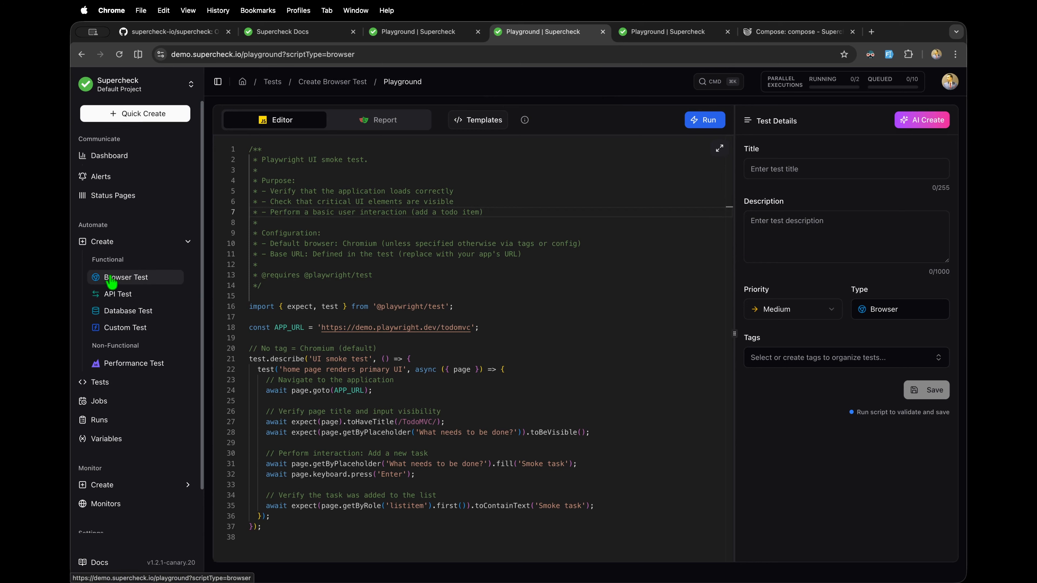
pyautogui.click(121, 295)
pyautogui.click(123, 278)
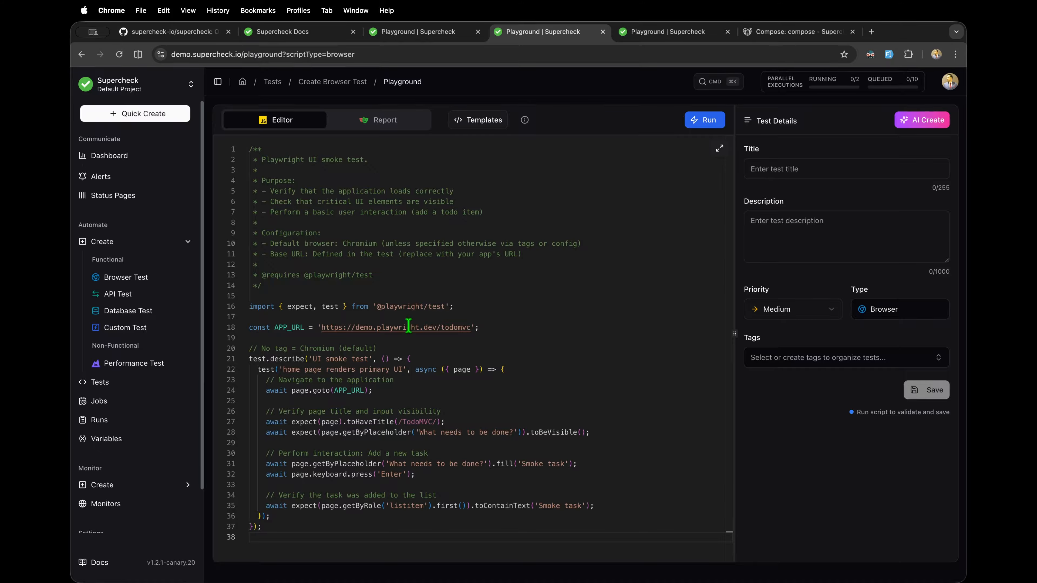
# Step: Insert an empty line after line 24 of the script, then toggle to API Test and back
pyautogui.click(485, 333)
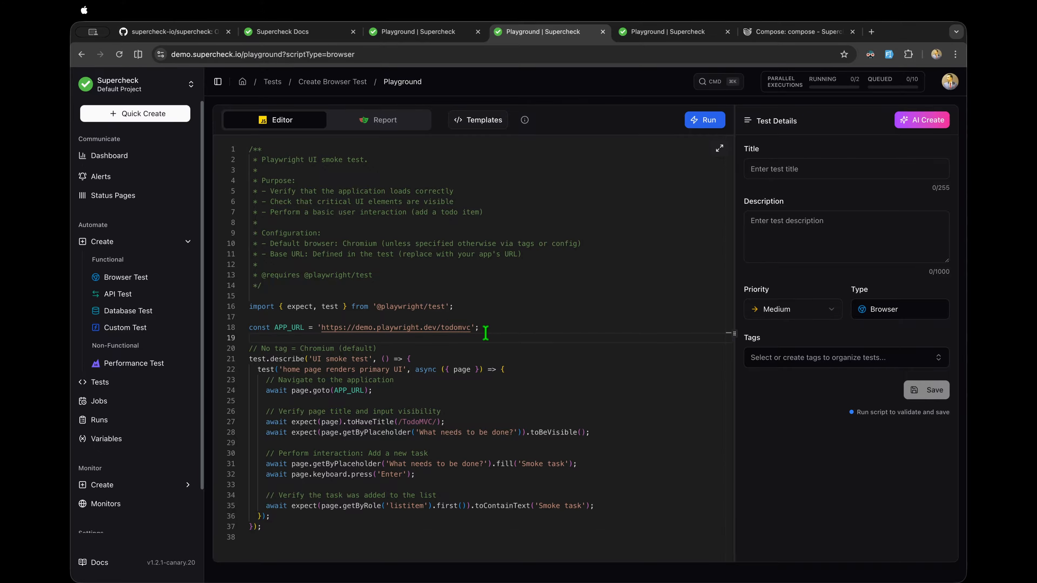
pyautogui.click(435, 392)
pyautogui.press('Return')
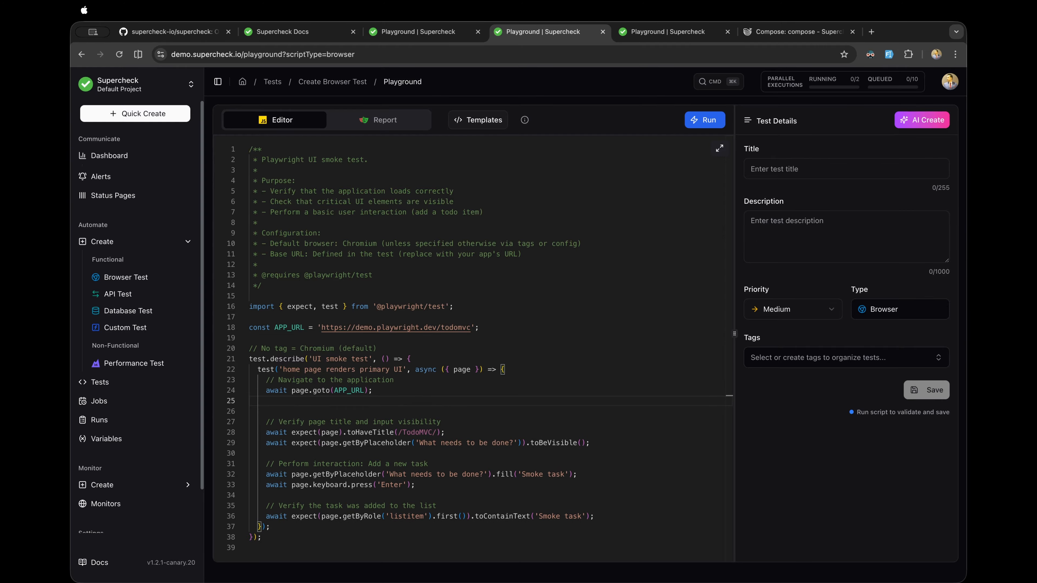
pyautogui.click(130, 295)
pyautogui.click(127, 282)
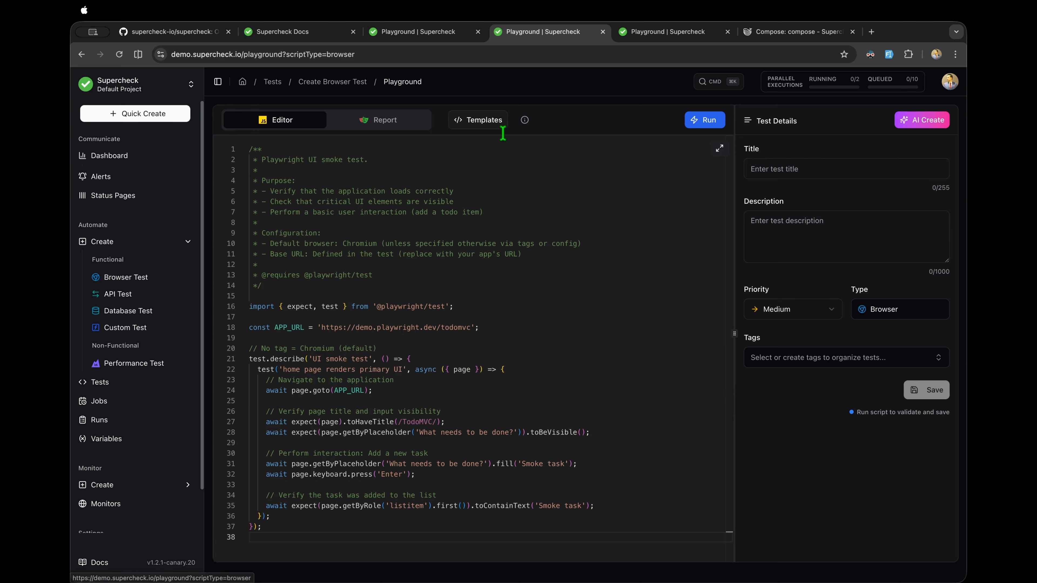
# Step: Apply the 'Browser selection with tags' template to the browser test editor
pyautogui.click(496, 123)
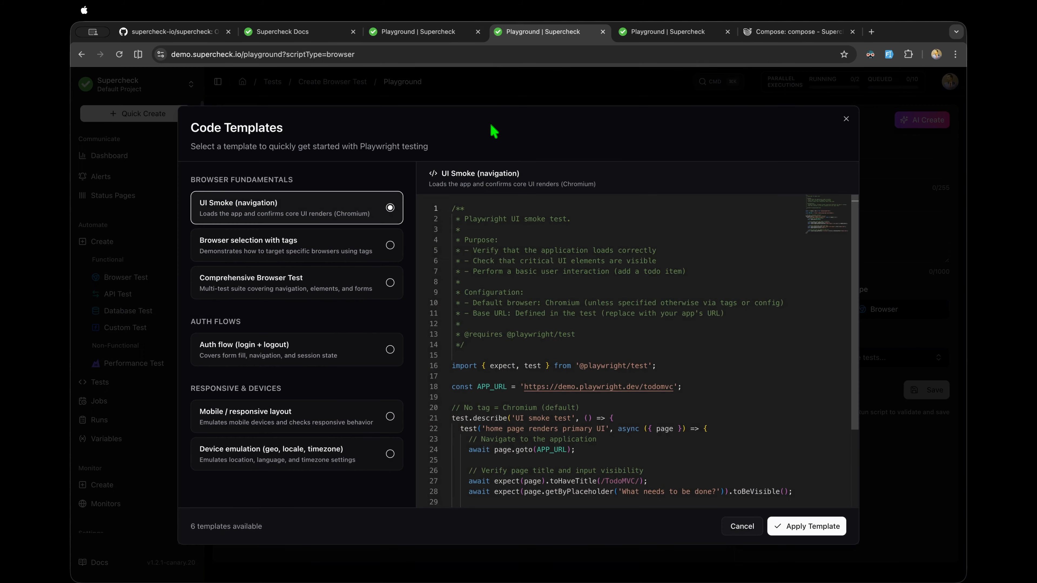
pyautogui.click(321, 253)
pyautogui.click(778, 526)
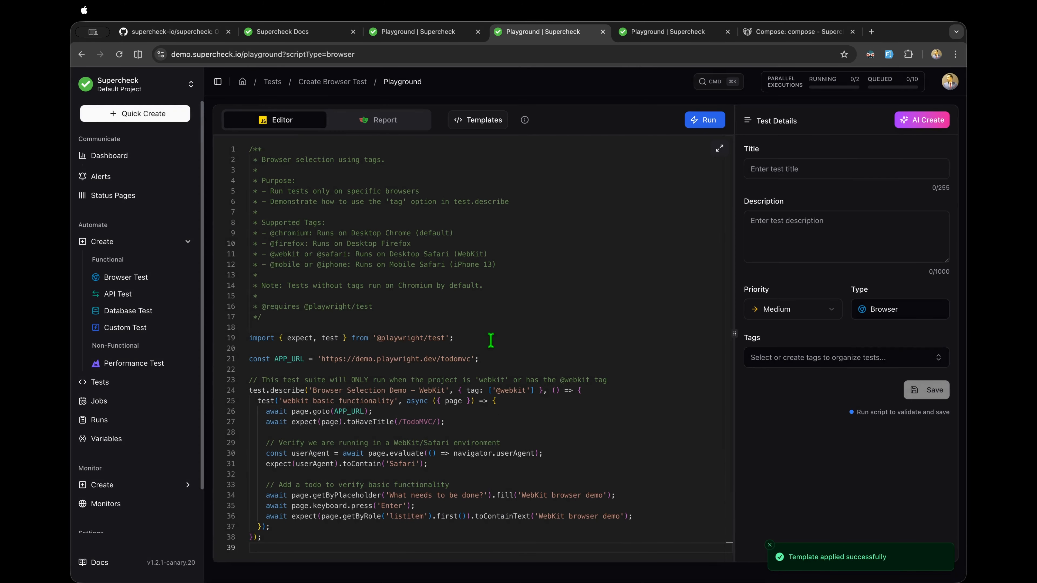
pyautogui.moveTo(410, 245); pyautogui.dragTo(262, 230)
pyautogui.click(320, 261)
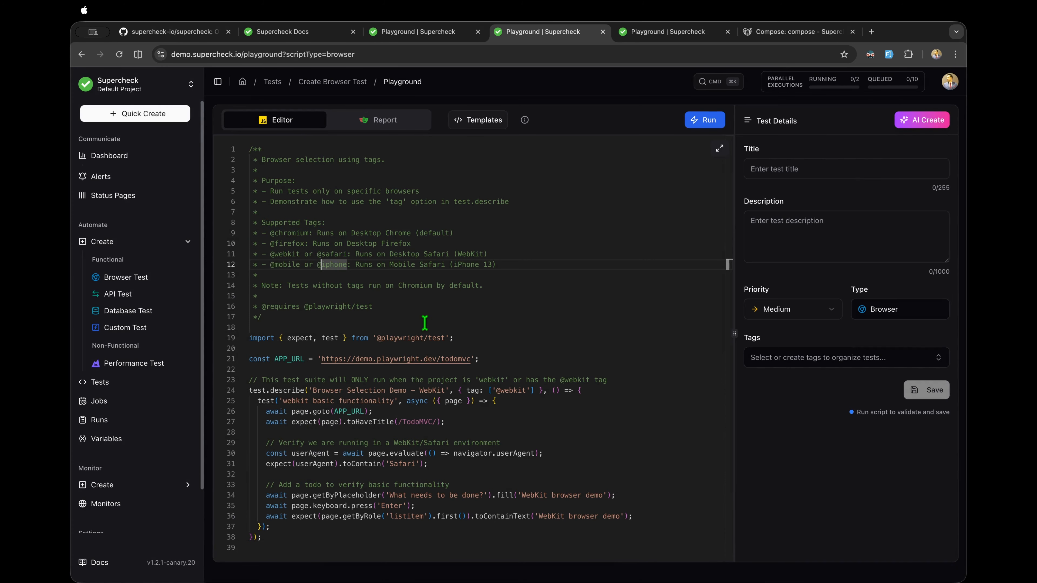
# Step: Write an 'await page.goto(' line after line 27 using autocomplete, then delete it
pyautogui.click(478, 428)
pyautogui.press('Return')
pyautogui.press('Return')
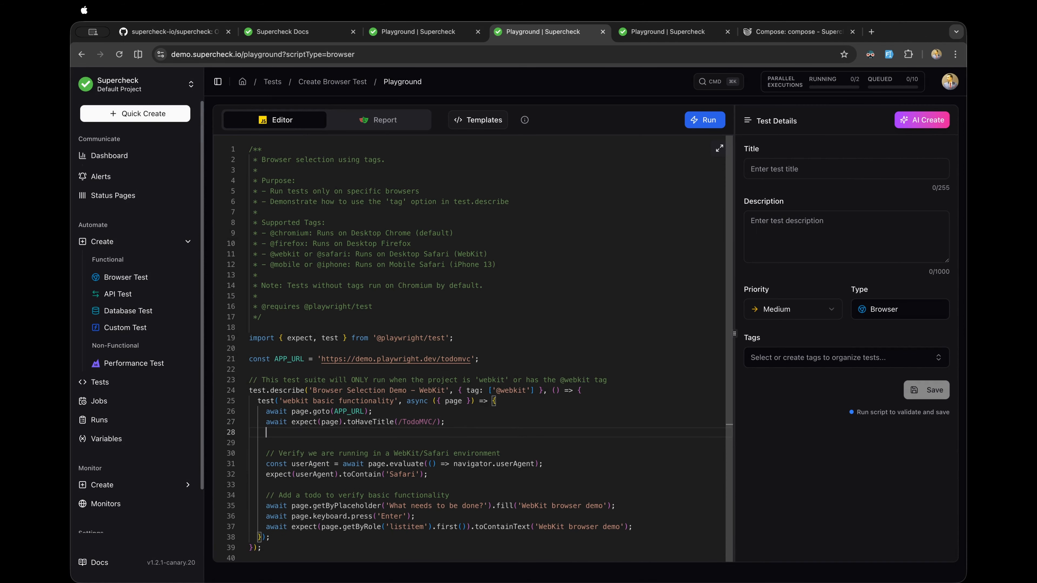
pyautogui.write('awit')
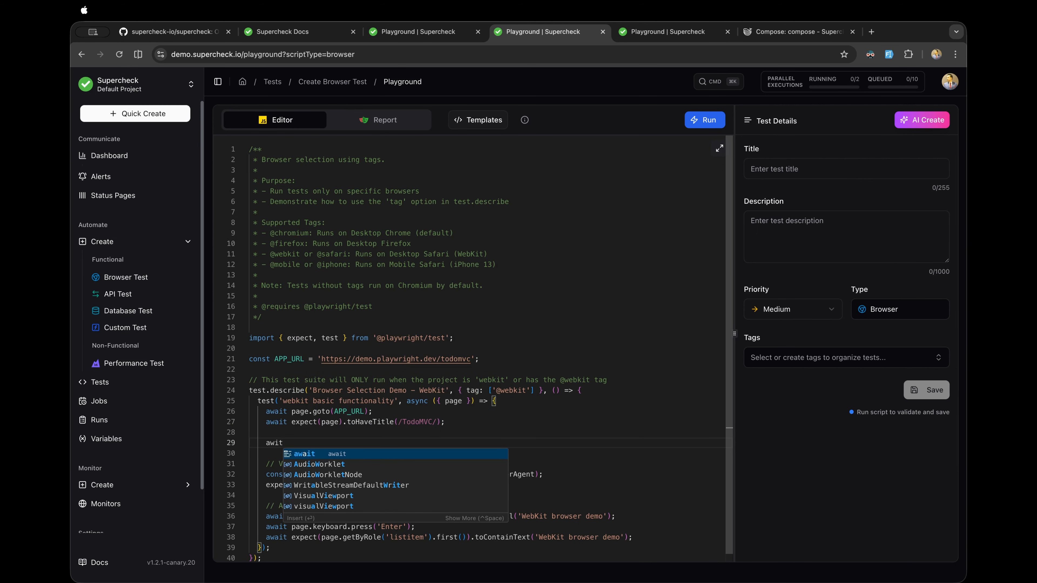
pyautogui.press('BackSpace')
pyautogui.press('BackSpace')
pyautogui.write('ait ')
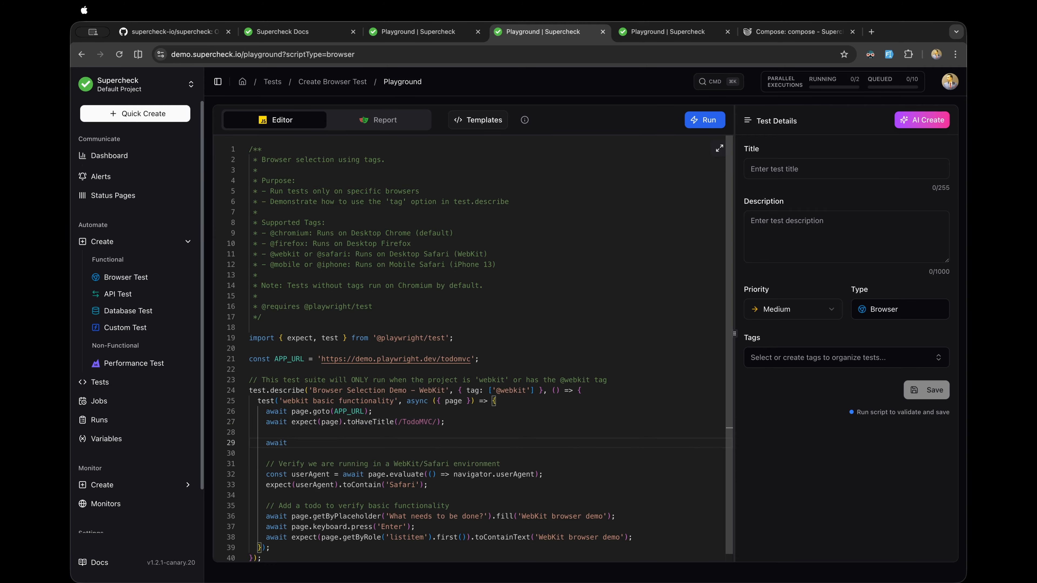
pyautogui.write('page')
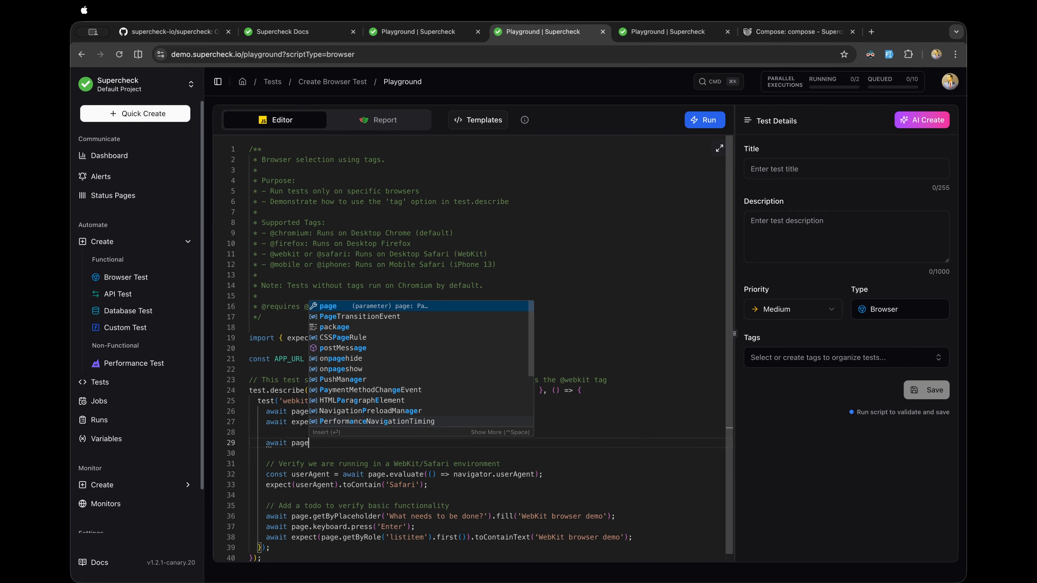
pyautogui.write('.')
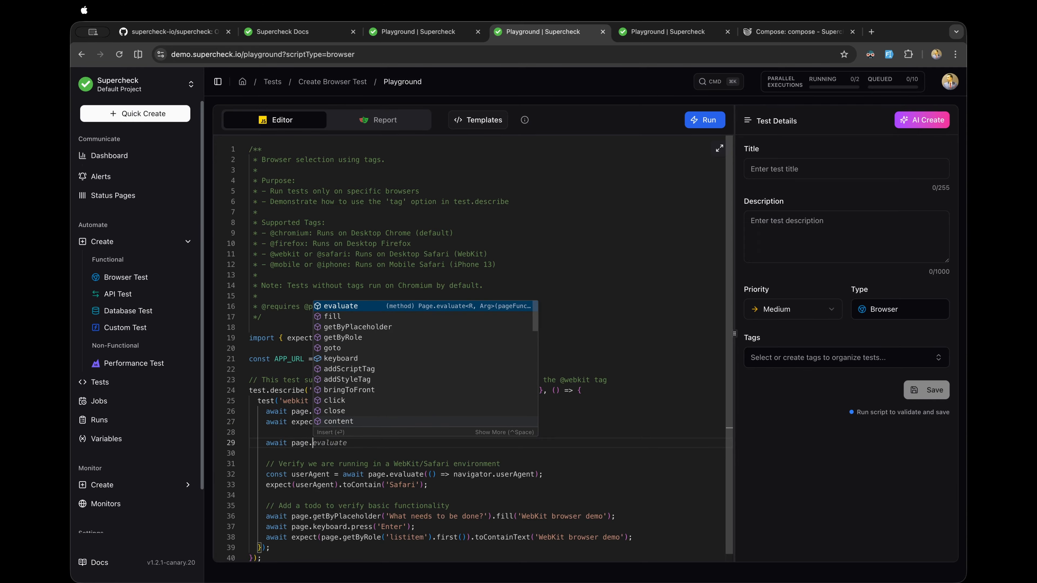
pyautogui.press('Down')
pyautogui.press('Down')
pyautogui.press('Down')
pyautogui.press('Down')
pyautogui.press('Down')
pyautogui.press('Down')
pyautogui.press('Down')
pyautogui.press('Down')
pyautogui.press('Up')
pyautogui.press('Up')
pyautogui.press('Up')
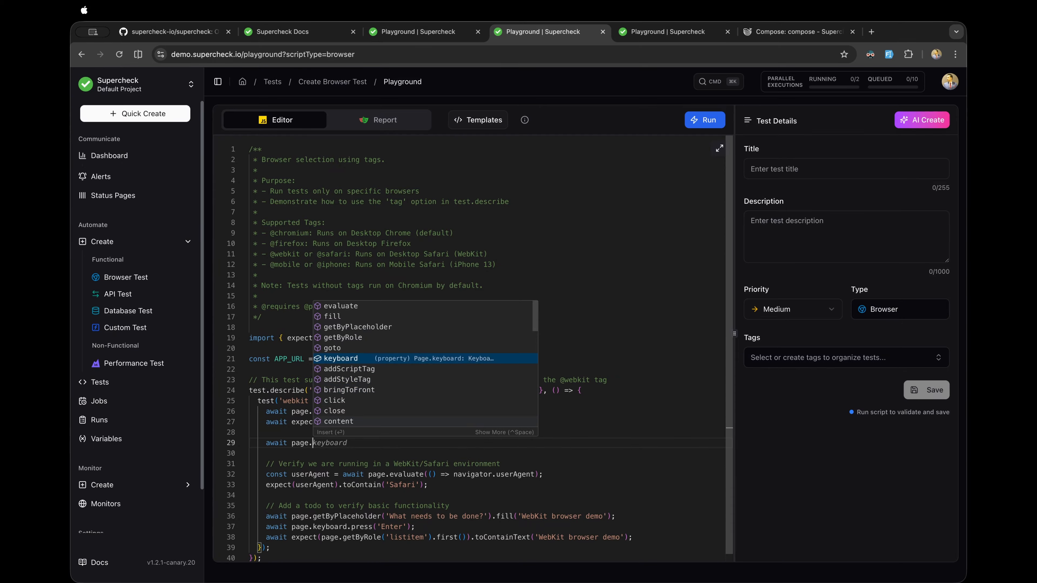
pyautogui.press('Up')
pyautogui.press('Return')
pyautogui.write('(')
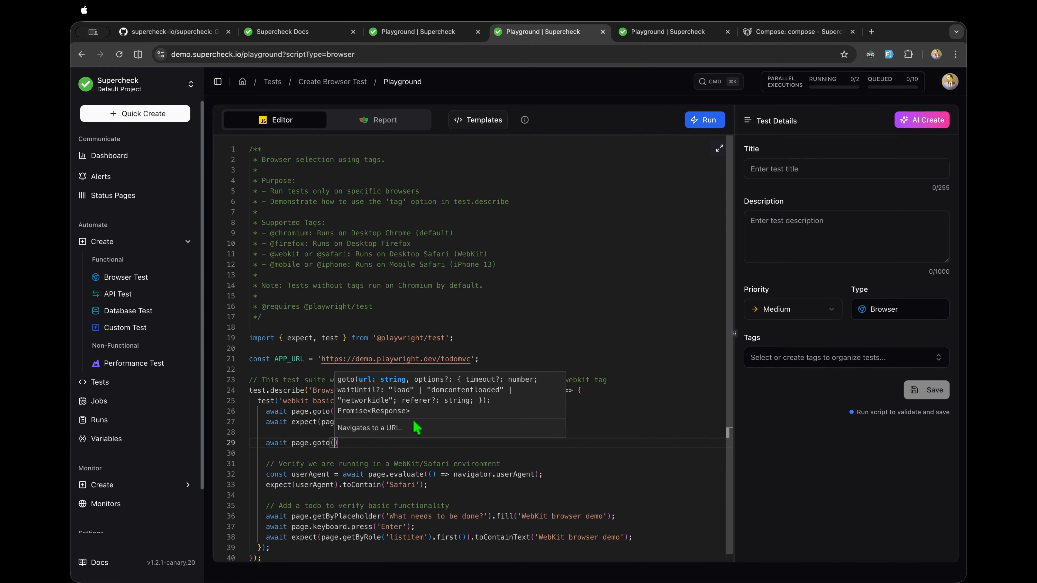
pyautogui.click(347, 446)
pyautogui.moveTo(343, 444); pyautogui.dragTo(236, 442)
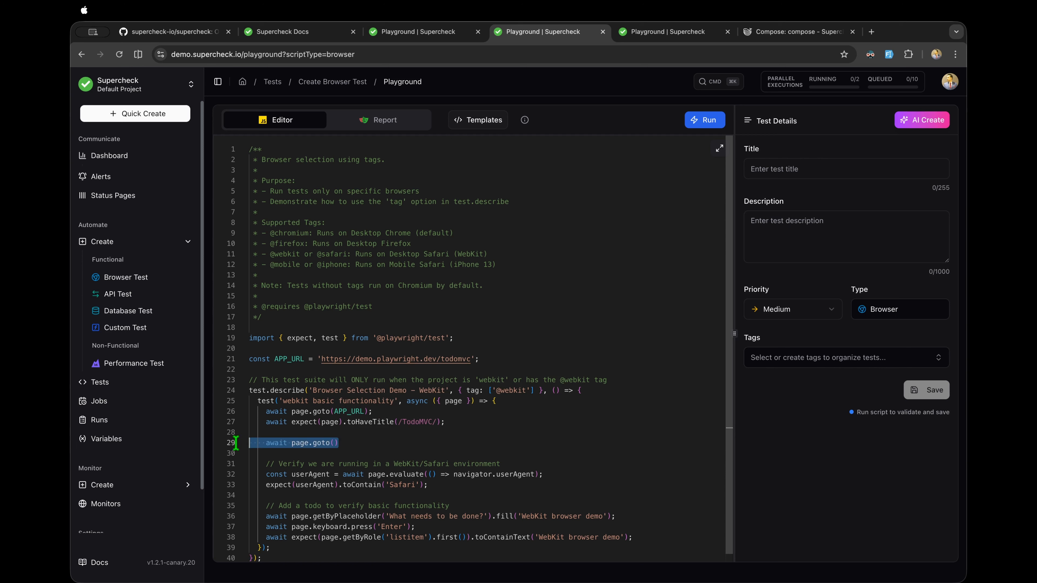
pyautogui.press('BackSpace')
pyautogui.press('BackSpace')
pyautogui.press('BackSpace')
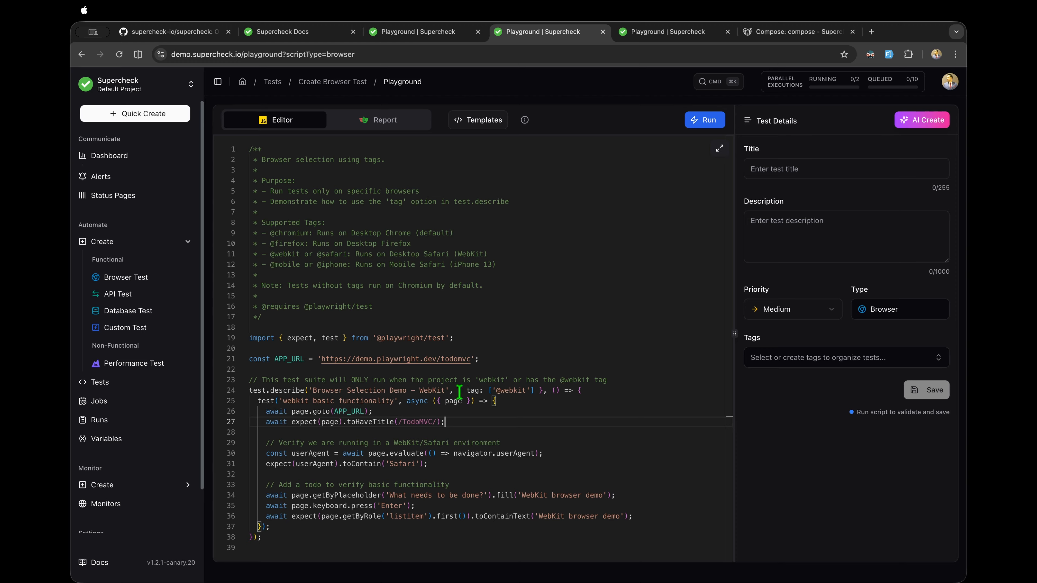
# Step: Highlight the webkit, mobile and firefox tag names in the template's supported-tags comment
pyautogui.click(517, 391)
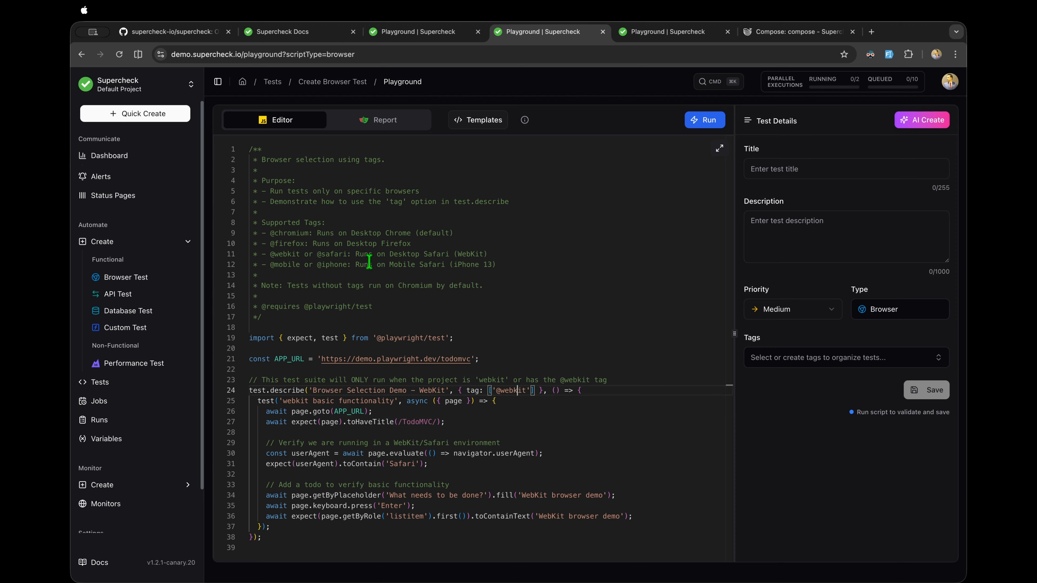
pyautogui.moveTo(487, 286); pyautogui.dragTo(259, 233)
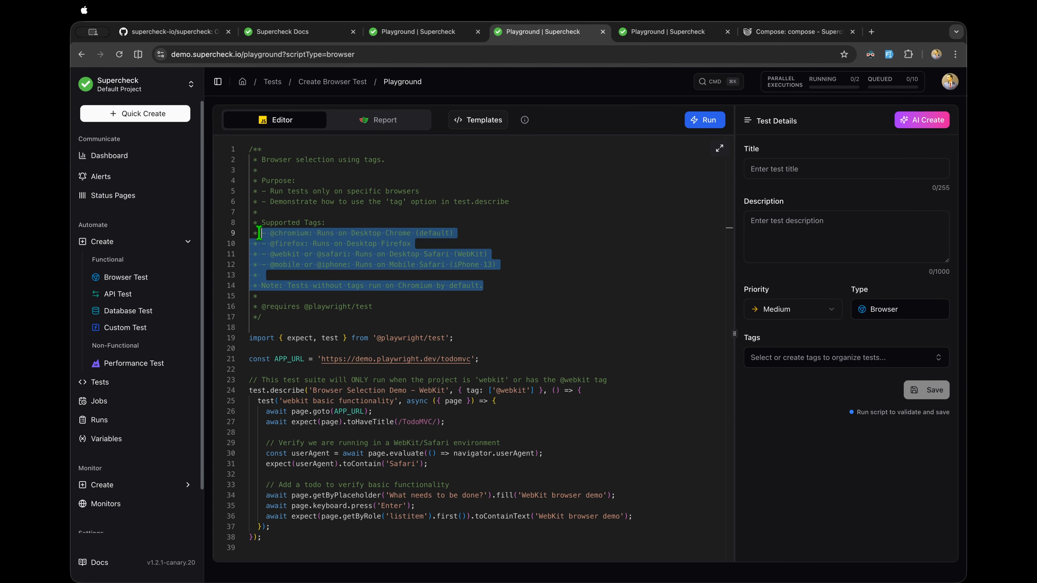
pyautogui.doubleClick(509, 388)
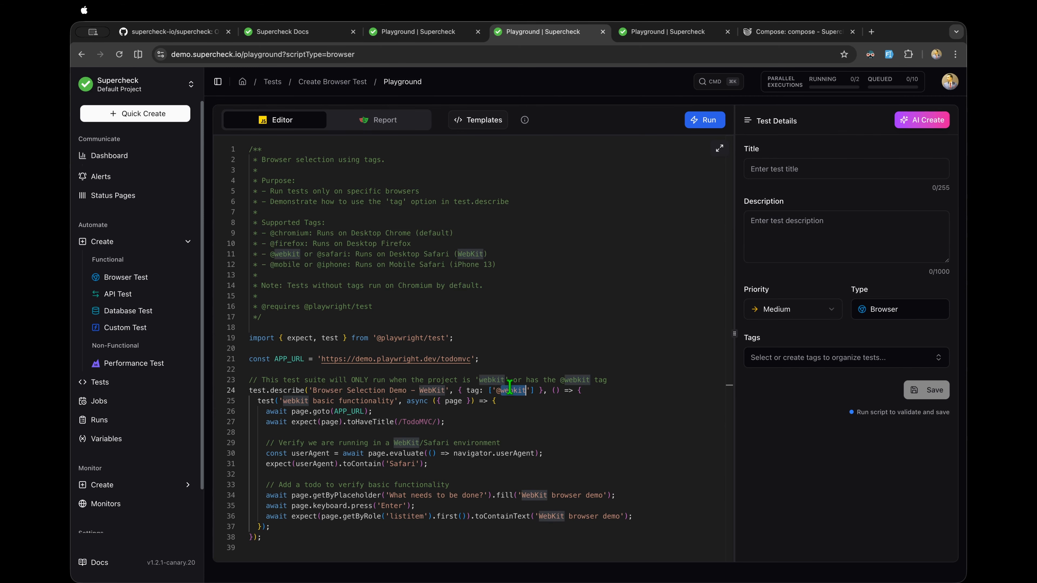
pyautogui.doubleClick(415, 264)
pyautogui.doubleClick(290, 265)
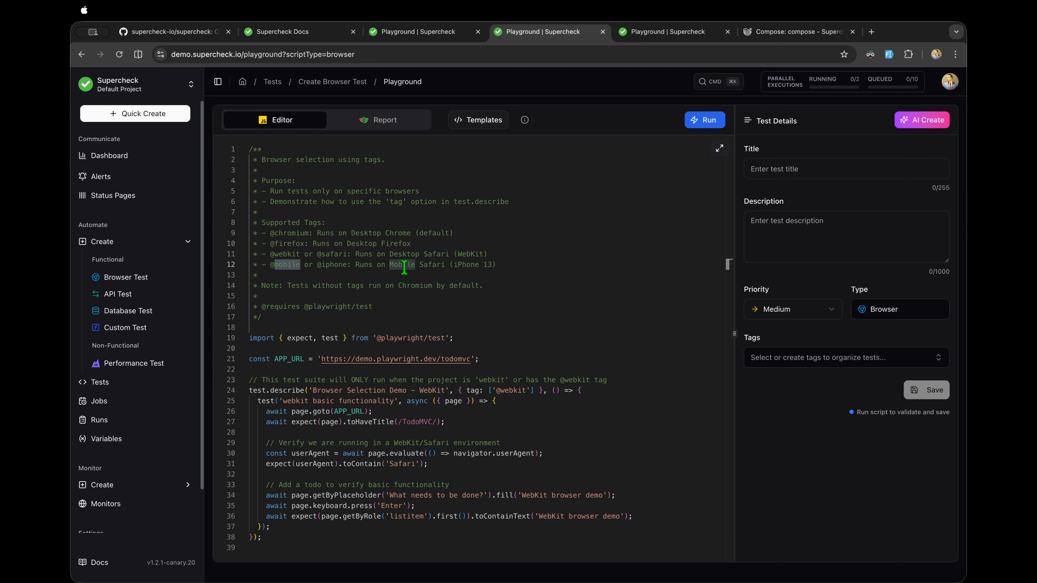
pyautogui.doubleClick(295, 244)
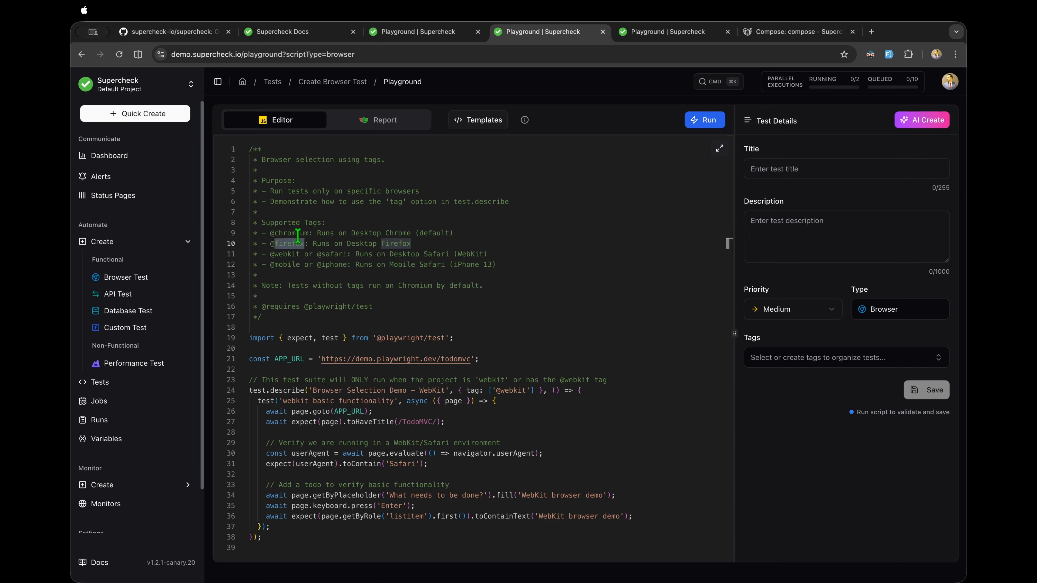
pyautogui.click(517, 402)
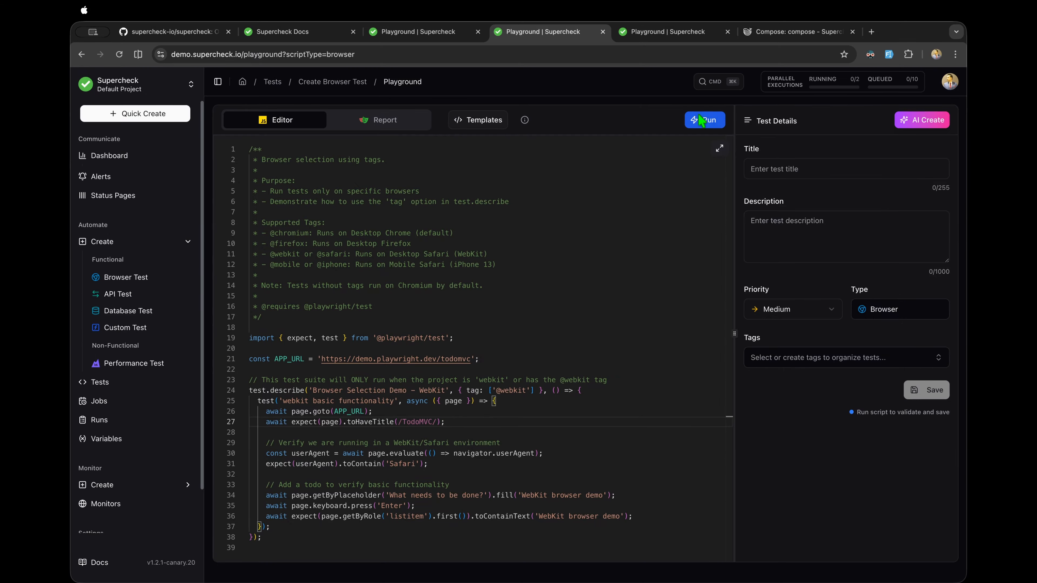
# Step: Run the browser test, choose Continue Running over cancelling, and check queued and running executions
pyautogui.click(703, 122)
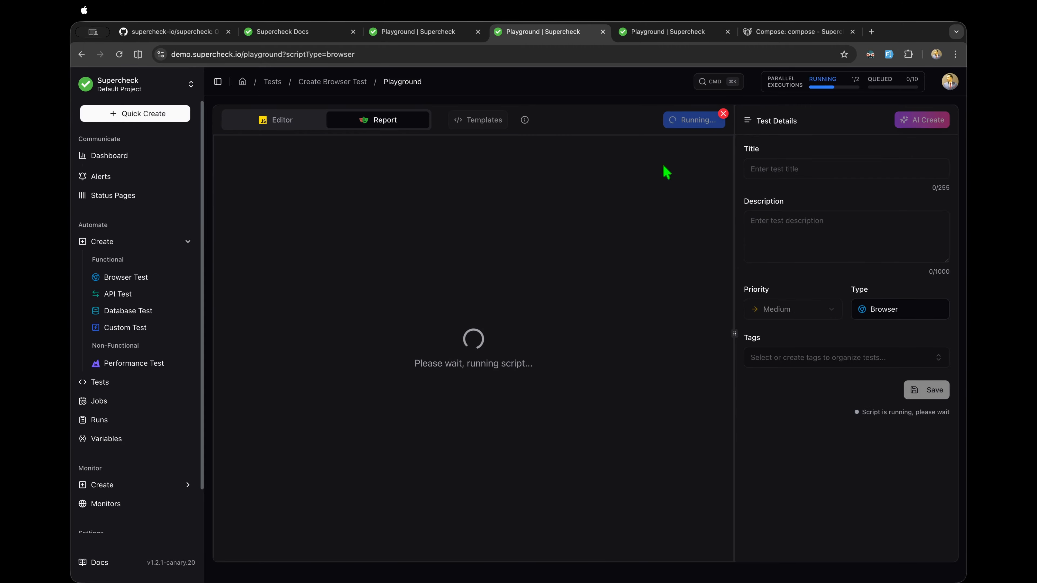
pyautogui.click(723, 115)
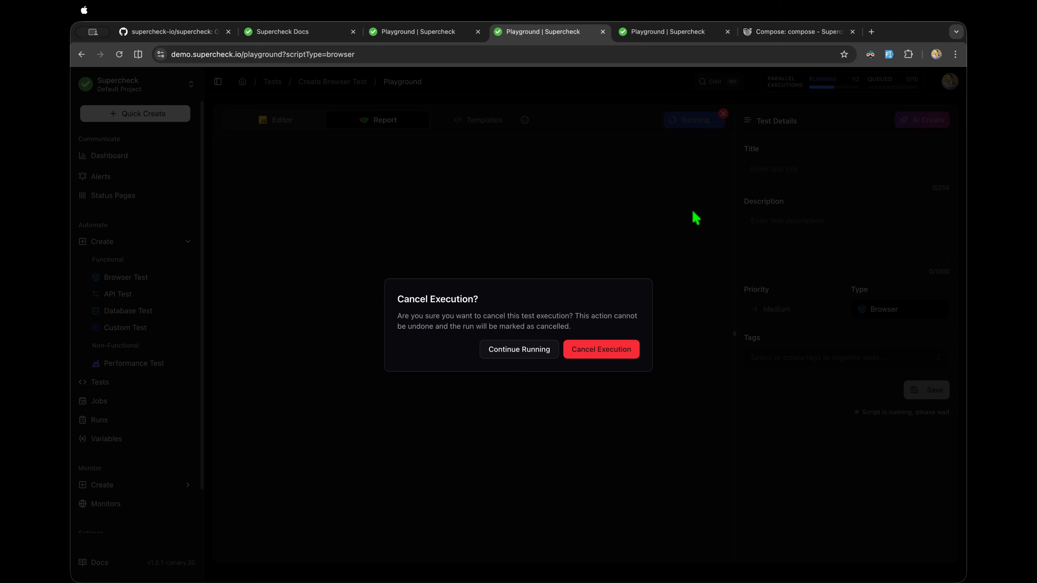
pyautogui.click(539, 348)
pyautogui.click(827, 93)
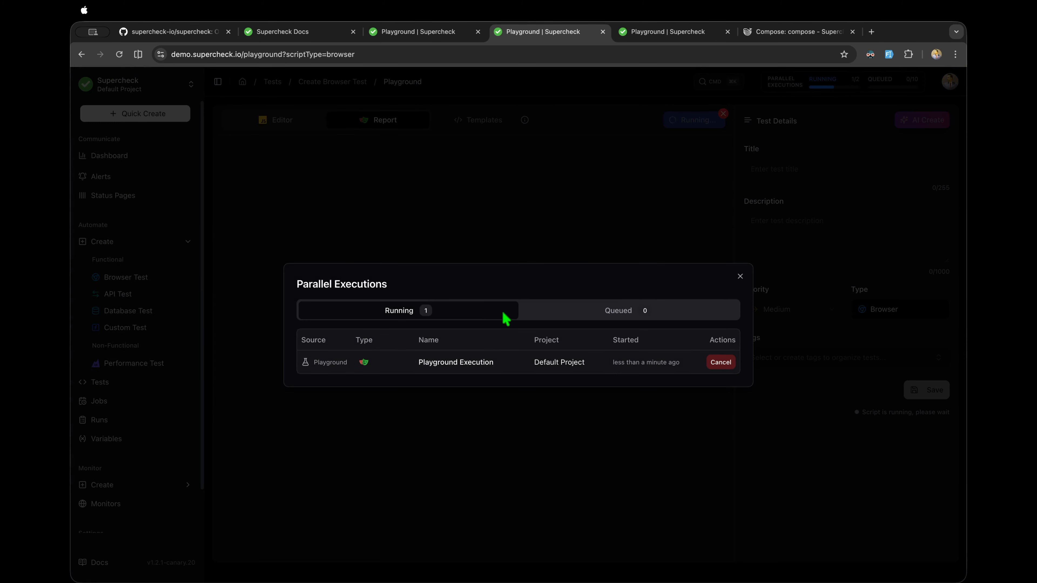
pyautogui.click(569, 318)
pyautogui.click(439, 301)
pyautogui.click(630, 207)
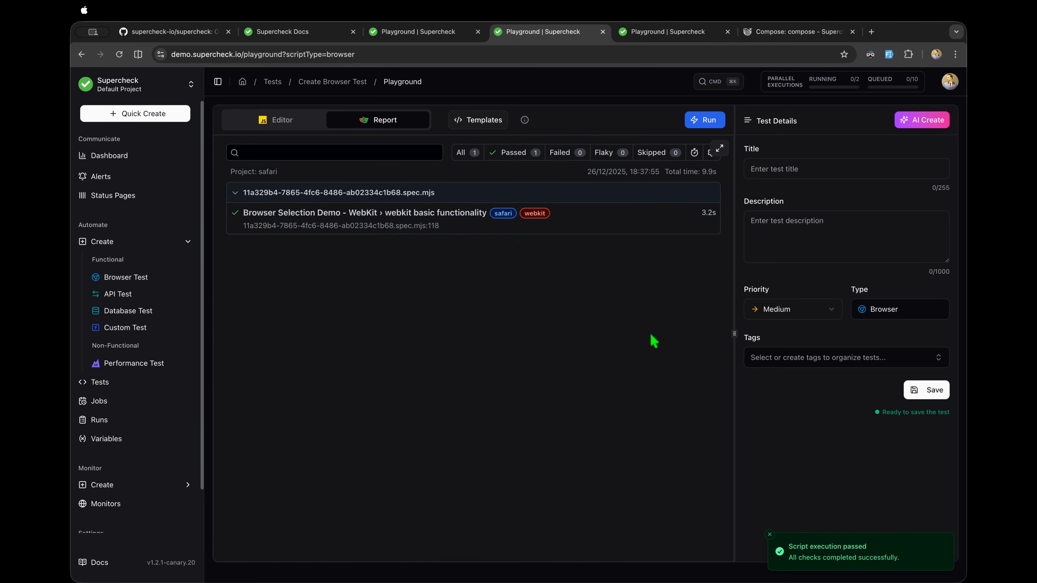
# Step: Highlight the 'ready to save' status message below the report
pyautogui.moveTo(882, 413); pyautogui.dragTo(944, 415)
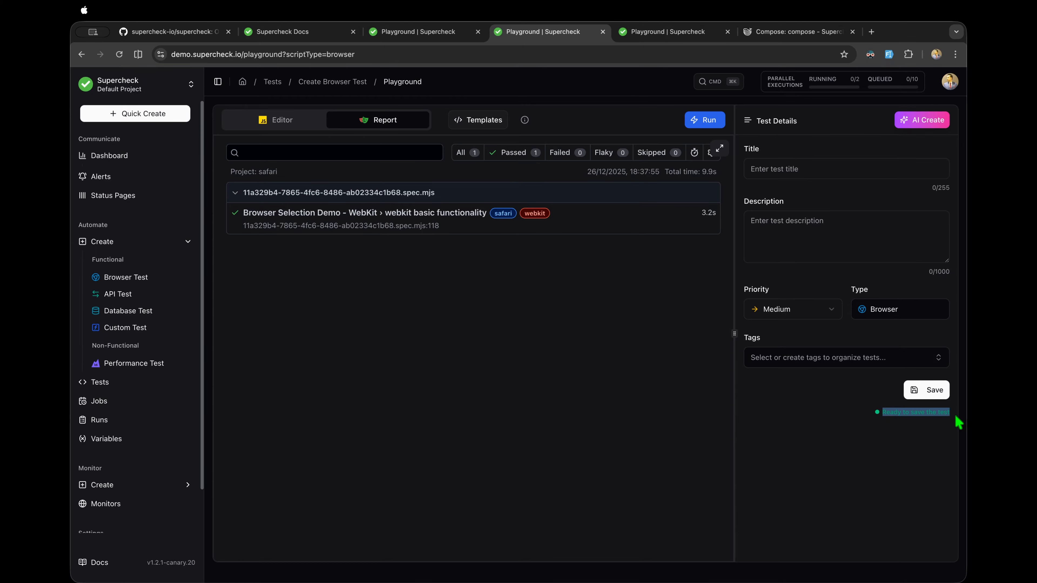
pyautogui.click(889, 419)
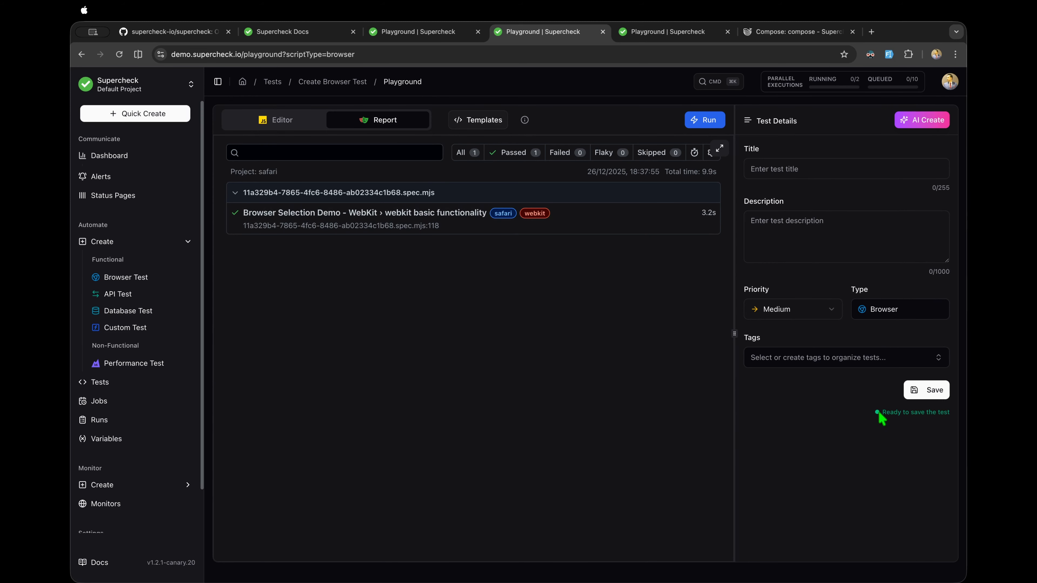
pyautogui.moveTo(880, 417); pyautogui.dragTo(956, 423)
pyautogui.click(789, 448)
# Step: View the webkit basic functionality test in the full-screen report, then close it
pyautogui.click(720, 148)
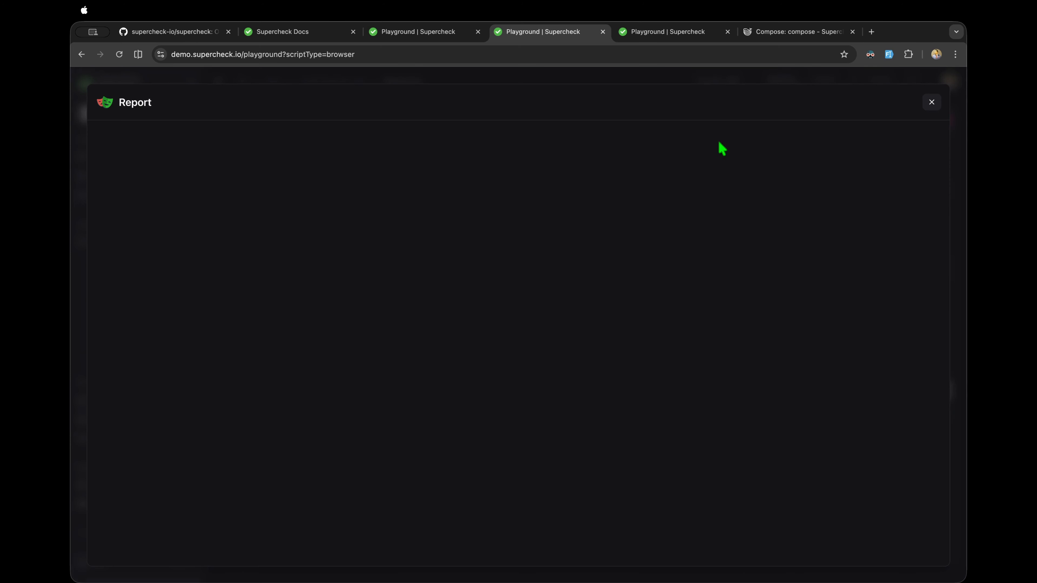
pyautogui.click(461, 198)
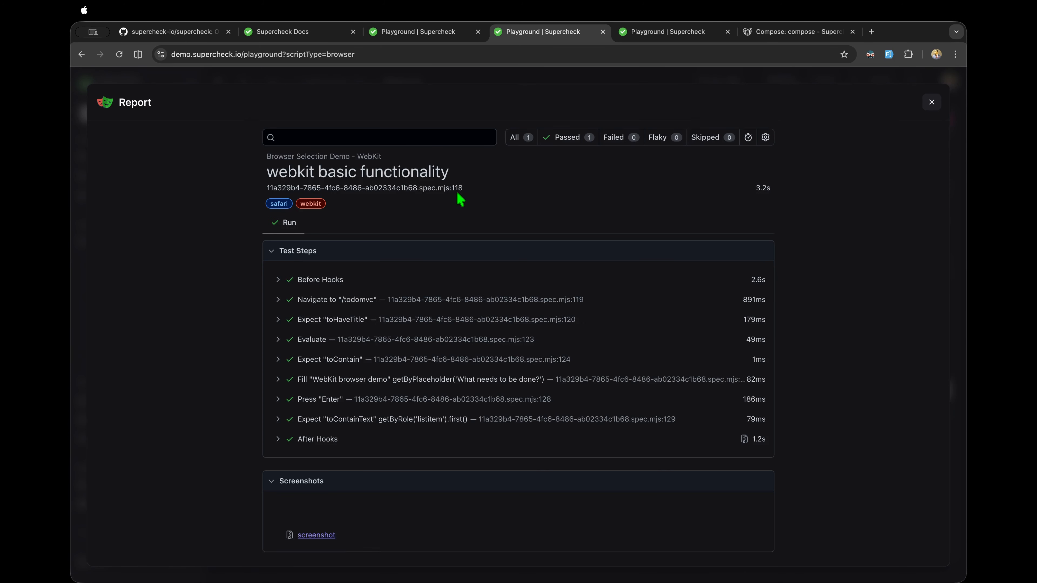
pyautogui.scroll(-7, 460, 199)
pyautogui.scroll(7, 461, 199)
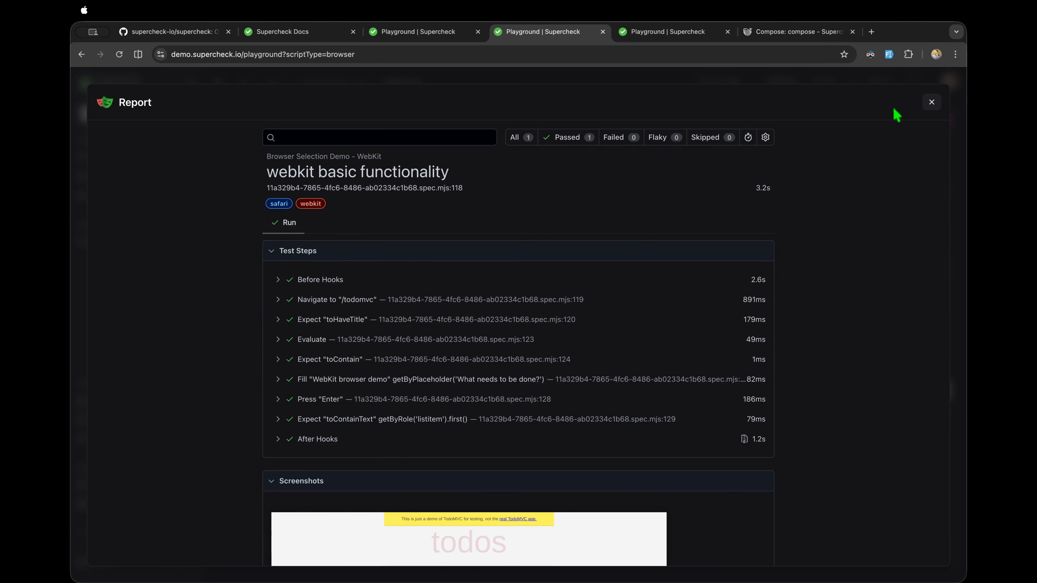
pyautogui.click(931, 102)
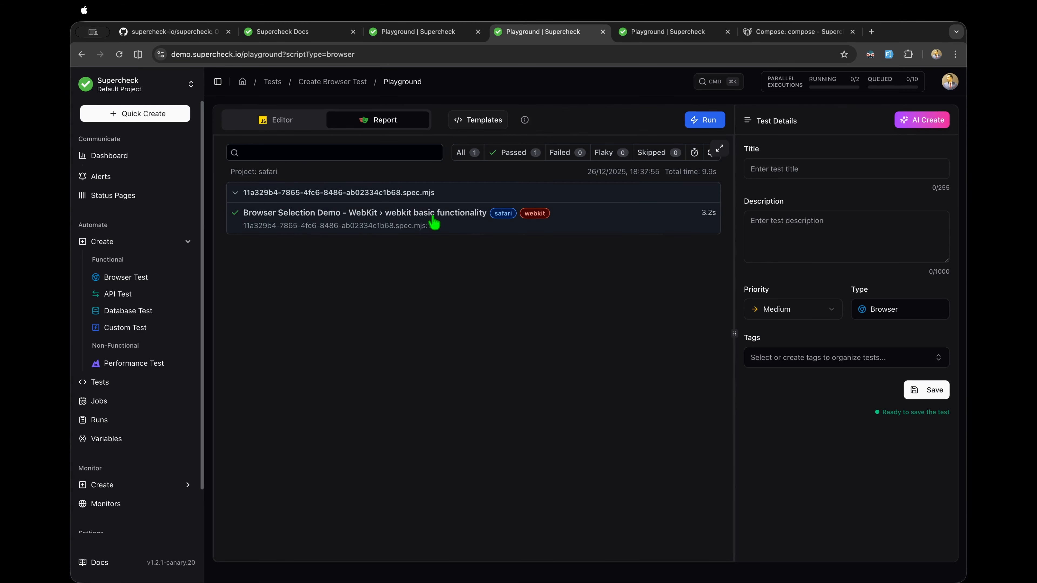
# Step: Open the passing WebKit test in the report panel and scroll through its steps and screenshot
pyautogui.click(434, 220)
pyautogui.scroll(-5, 489, 370)
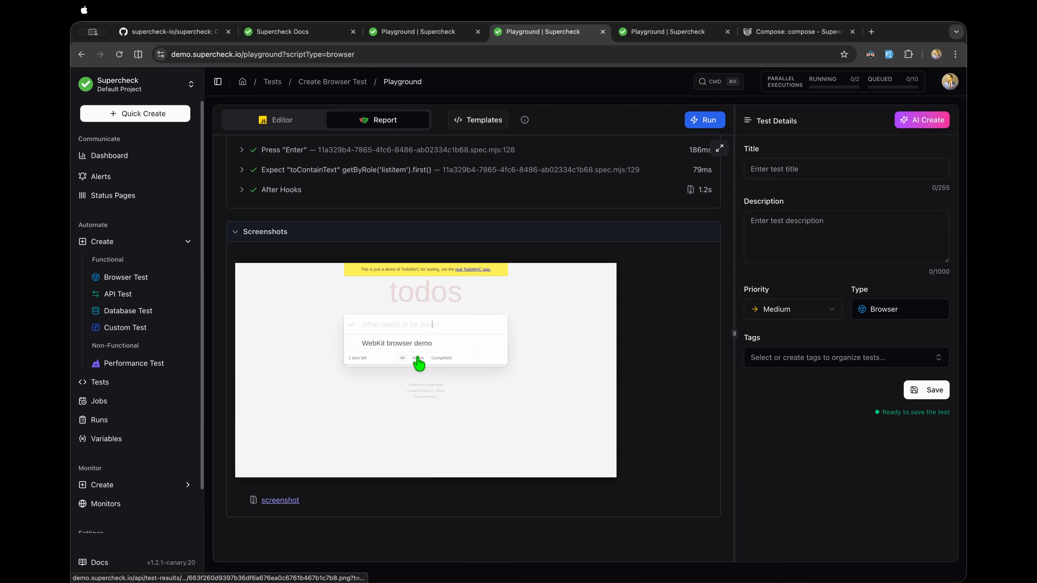
pyautogui.scroll(2, 506, 388)
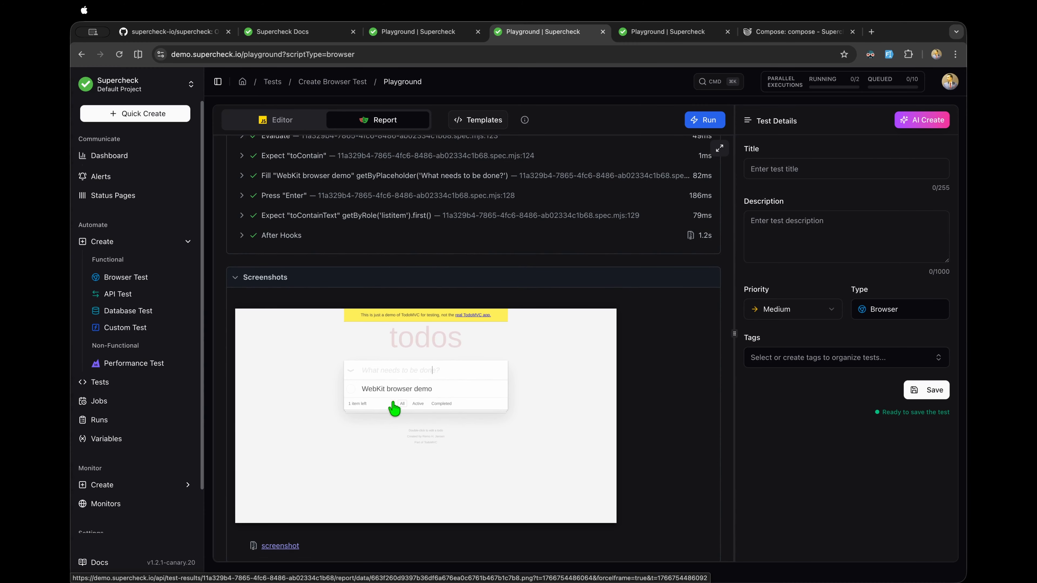
pyautogui.scroll(-1, 391, 424)
pyautogui.scroll(6, 391, 425)
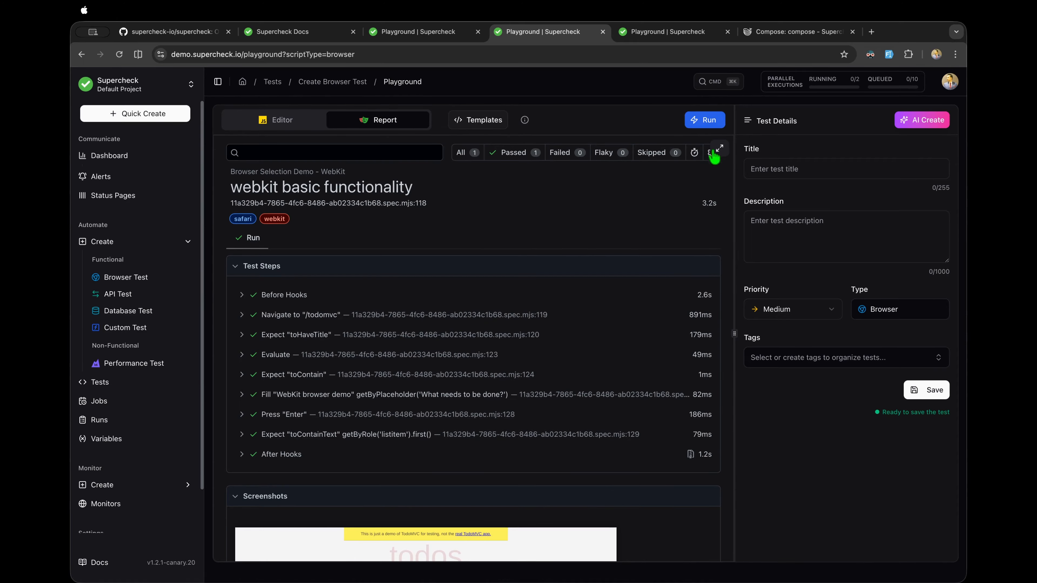
# Step: Autofill the test's title and description, and create a new purple 'smoke' tag
pyautogui.click(889, 54)
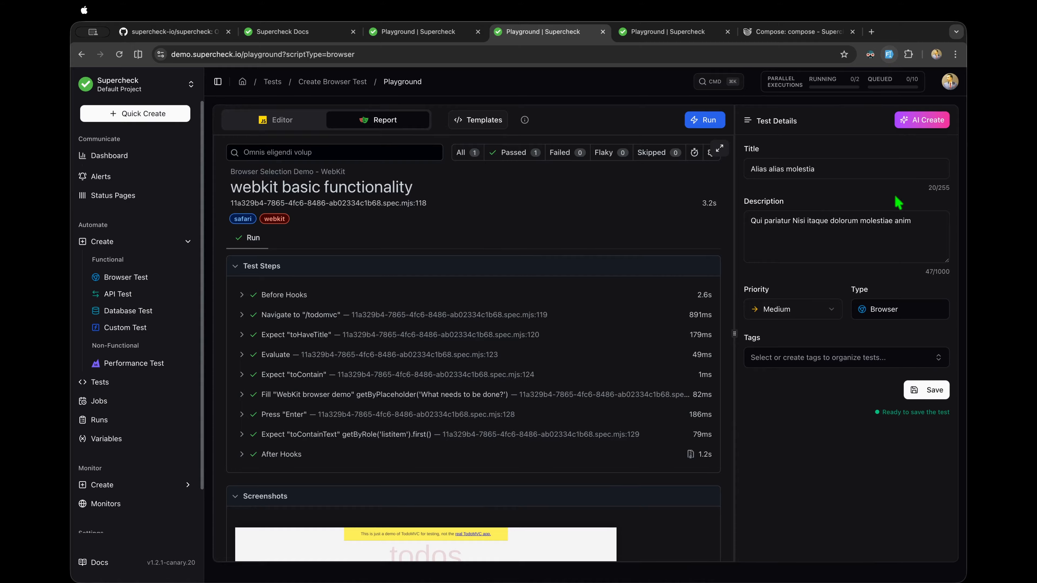
pyautogui.click(807, 365)
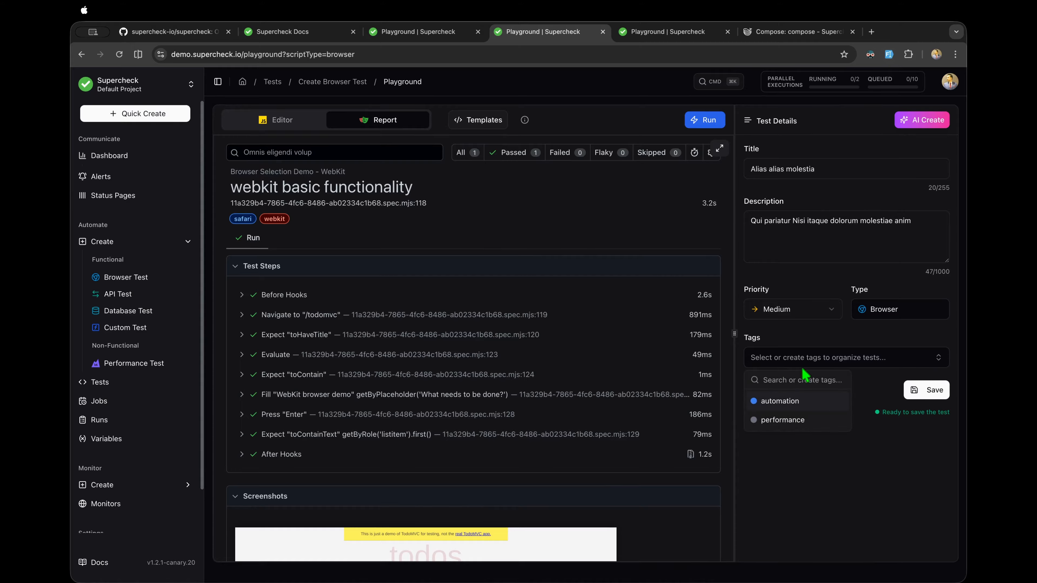
pyautogui.write('smoke')
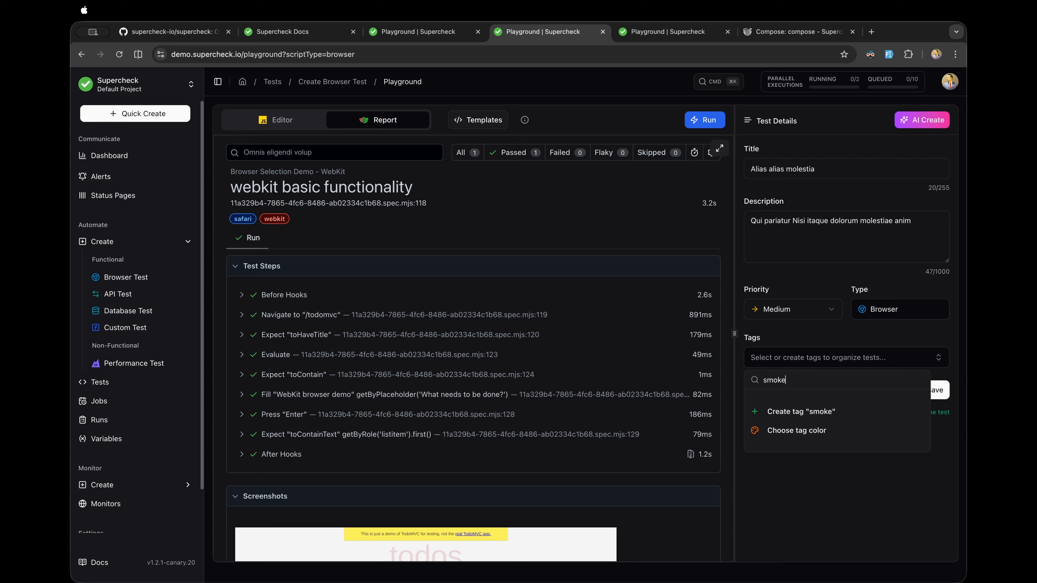
pyautogui.click(796, 430)
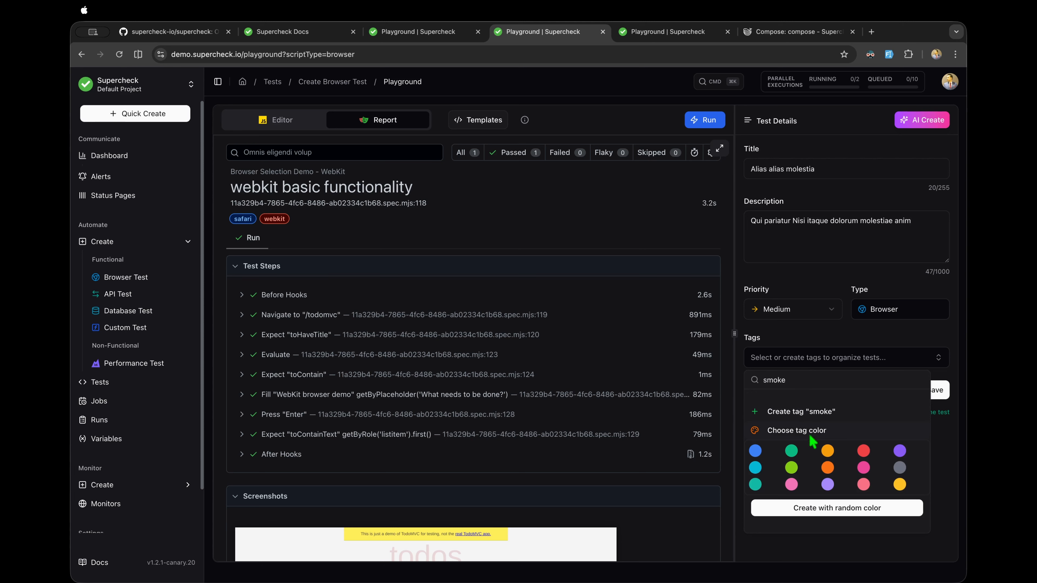
pyautogui.click(904, 452)
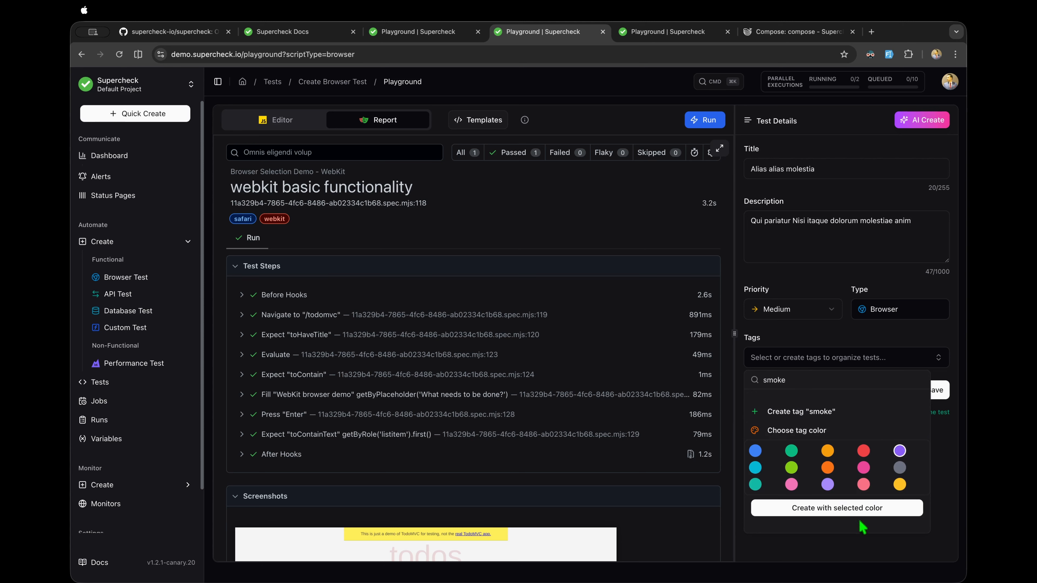
pyautogui.click(844, 510)
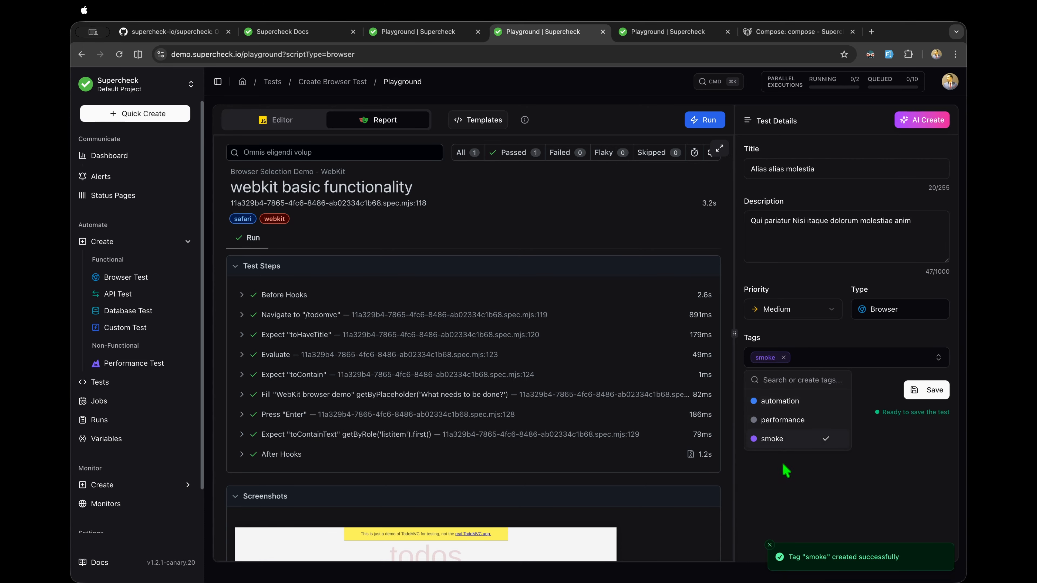
# Step: Add the automation tag alongside smoke and save the test
pyautogui.click(787, 418)
pyautogui.click(784, 405)
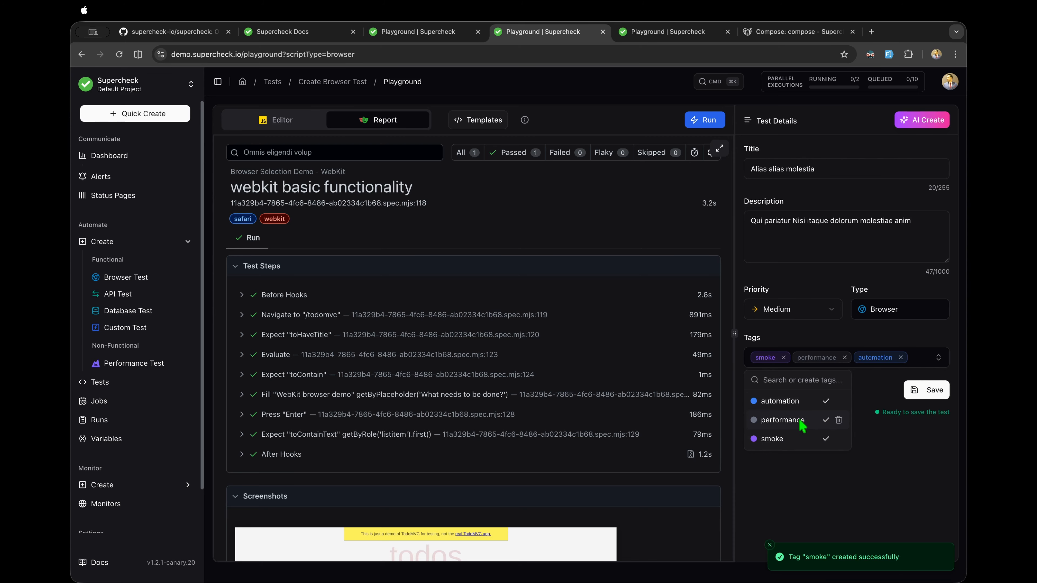
pyautogui.click(787, 420)
pyautogui.click(793, 491)
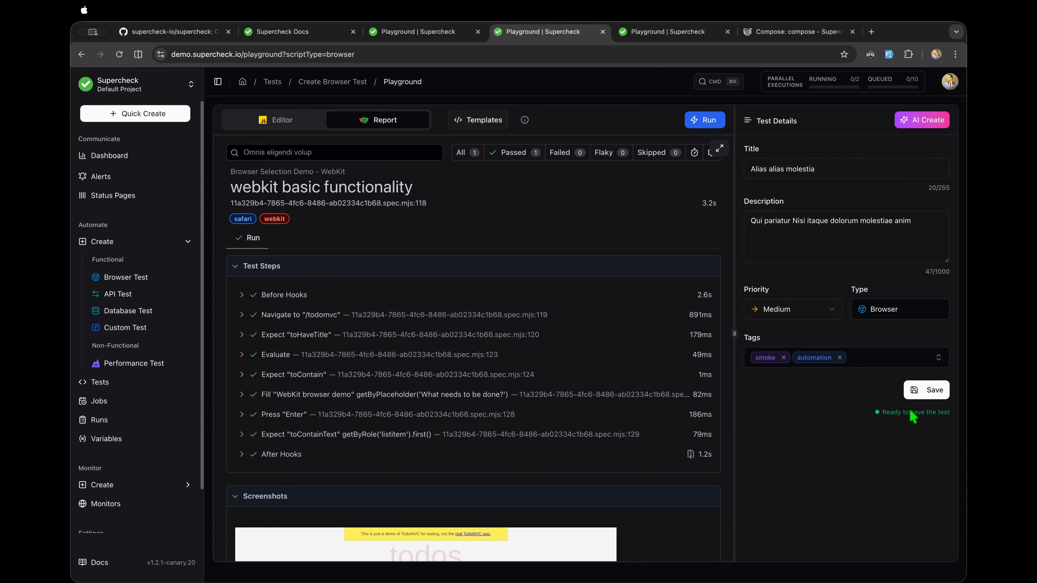
pyautogui.click(925, 390)
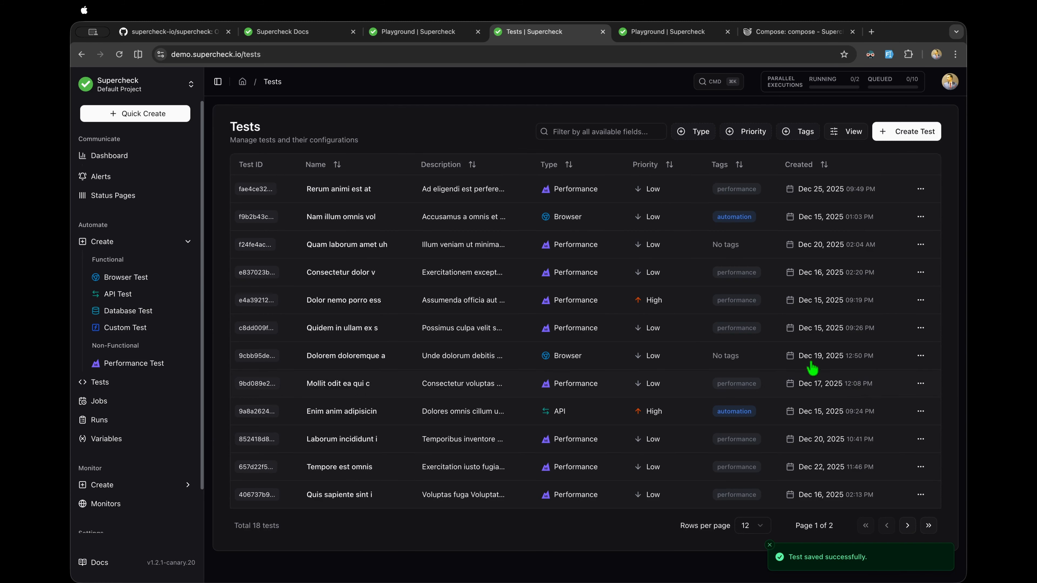
# Step: Browse the Rerum animi est at test and Browser Test, then switch to the playground with the failed run
pyautogui.click(516, 191)
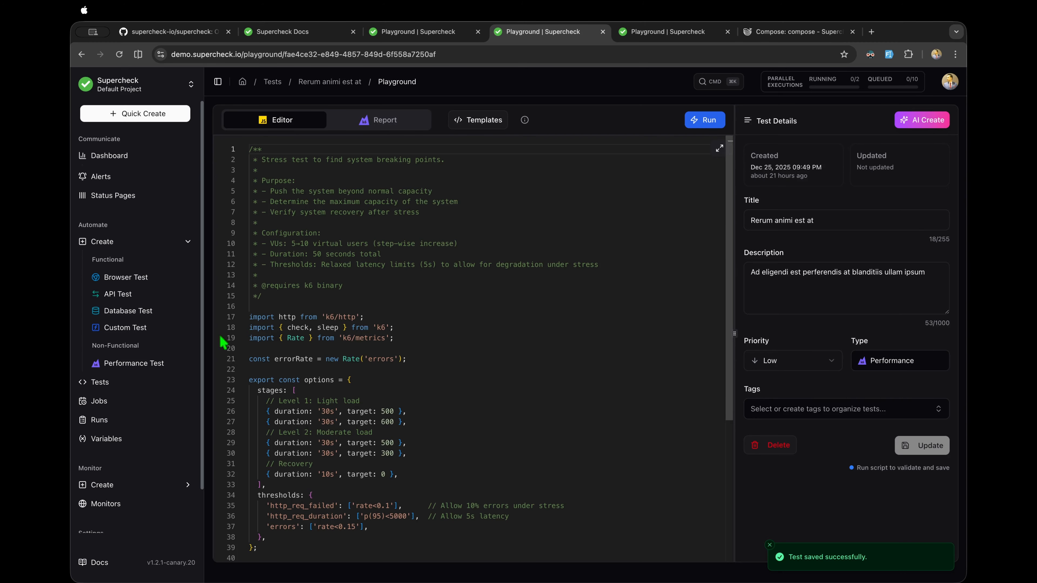
pyautogui.click(119, 386)
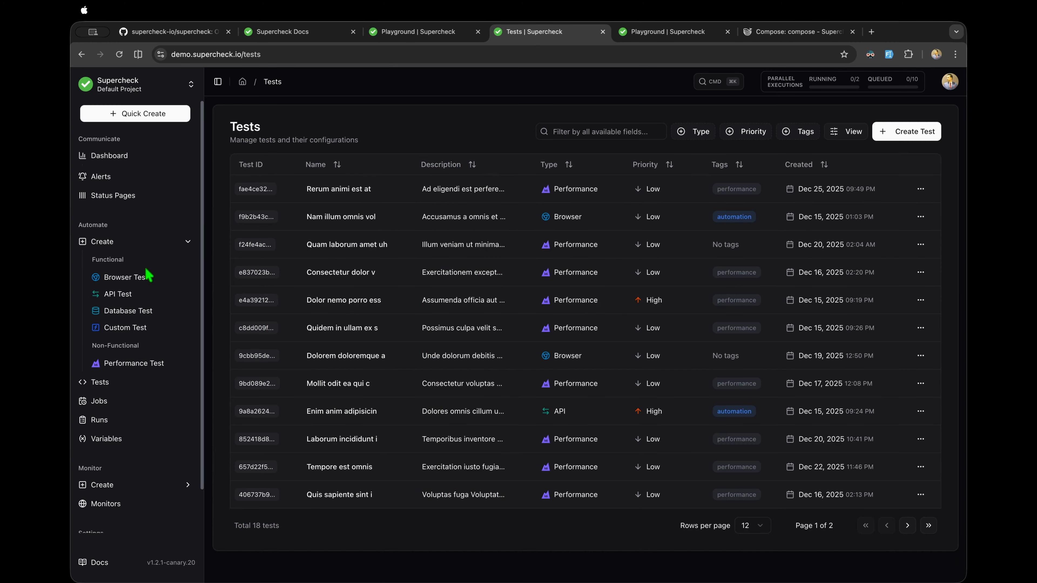
pyautogui.click(147, 277)
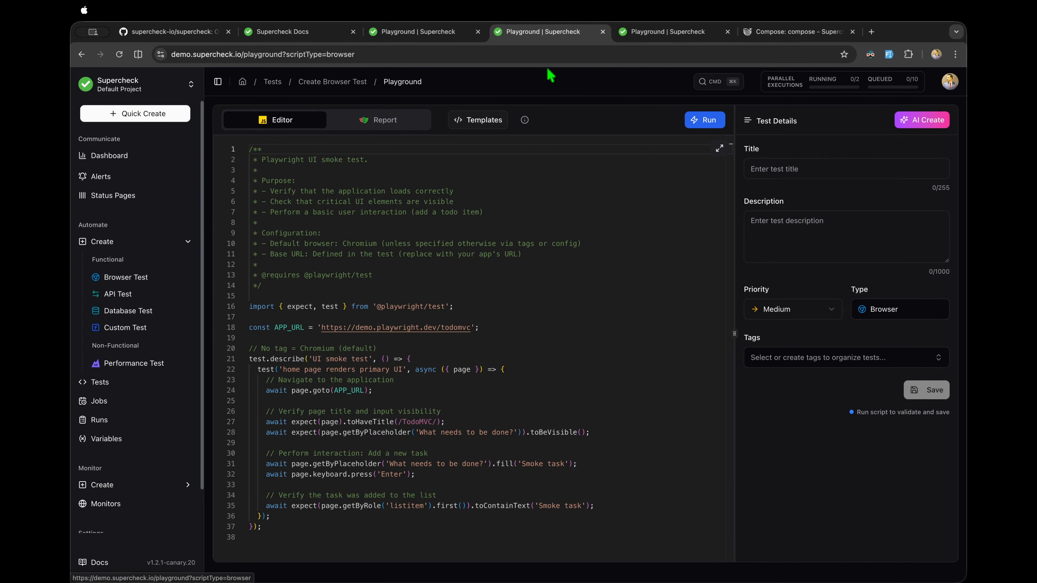
pyautogui.click(643, 35)
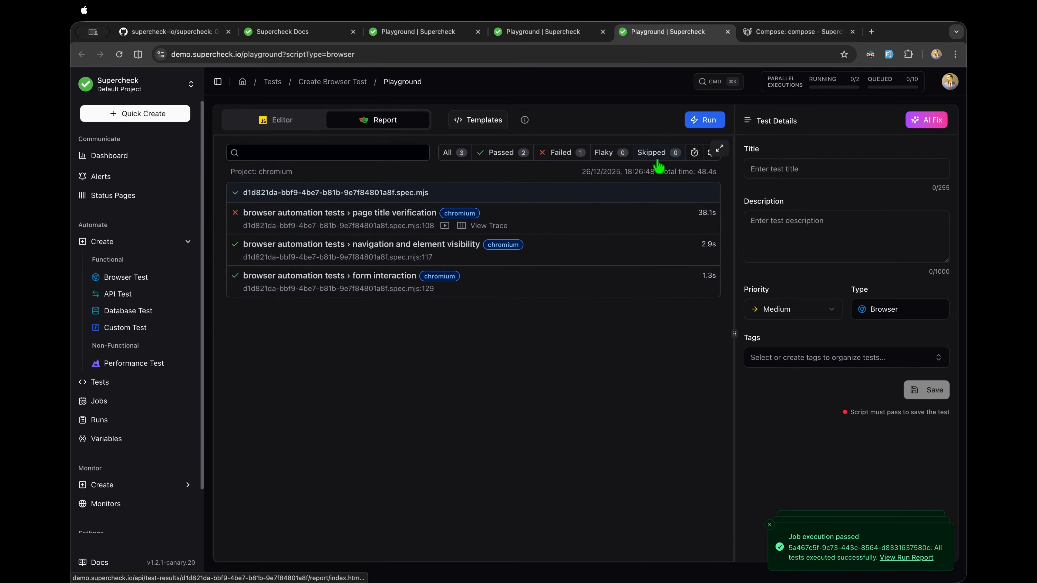
# Step: Open the failed page title verification details full screen, comparing the original run and first retry
pyautogui.click(719, 150)
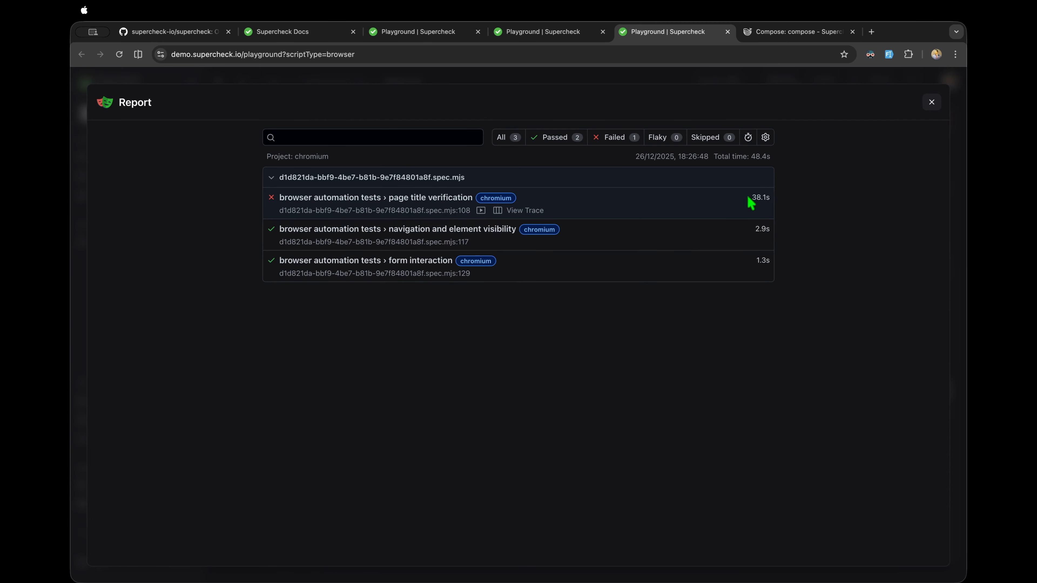
pyautogui.click(396, 200)
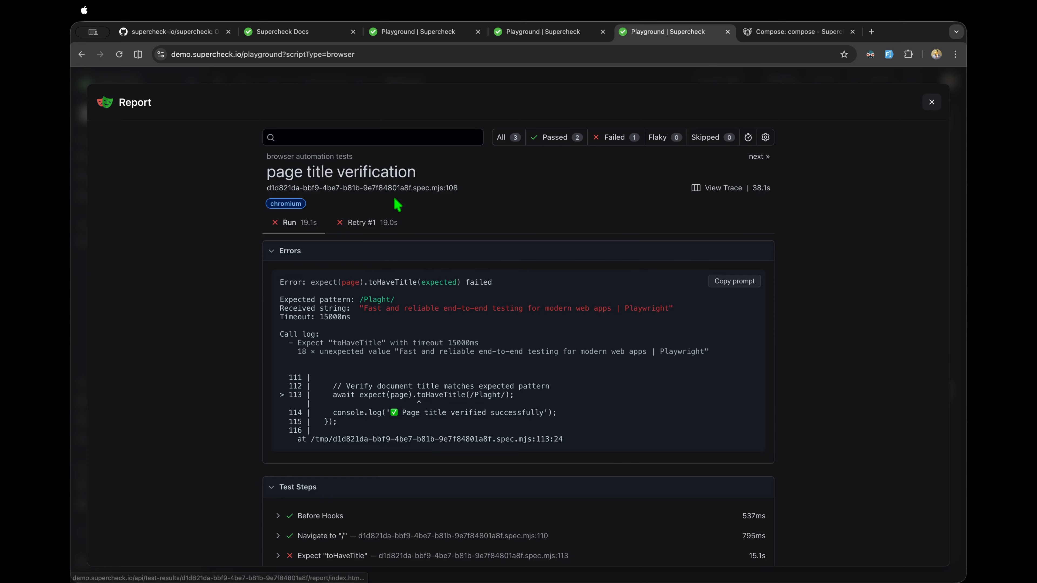
pyautogui.scroll(-5, 398, 205)
pyautogui.scroll(5, 398, 204)
pyautogui.scroll(2, 380, 229)
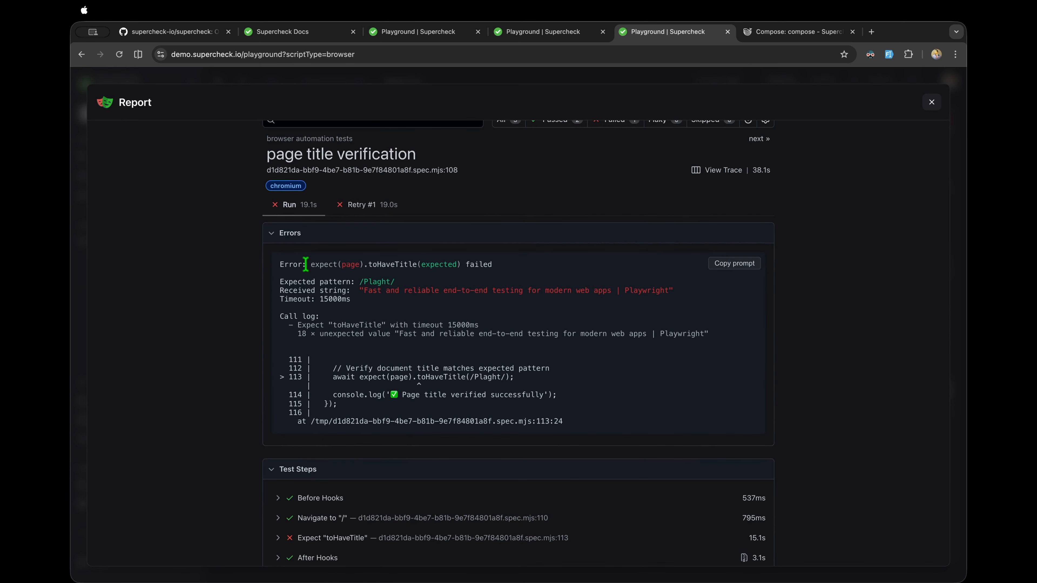
pyautogui.moveTo(293, 264); pyautogui.dragTo(576, 410)
pyautogui.click(377, 206)
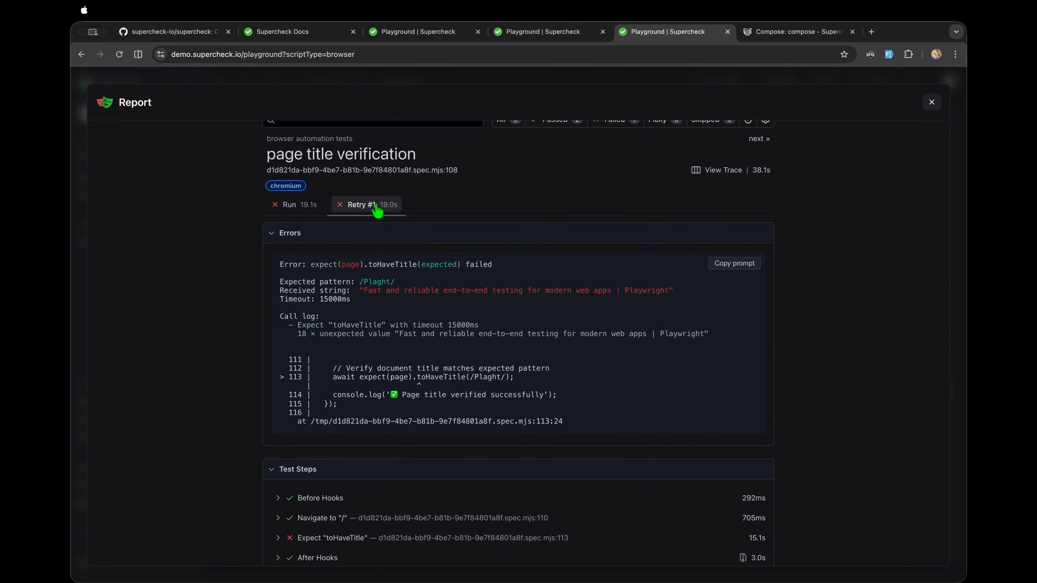
pyautogui.click(307, 204)
pyautogui.click(359, 206)
pyautogui.click(308, 206)
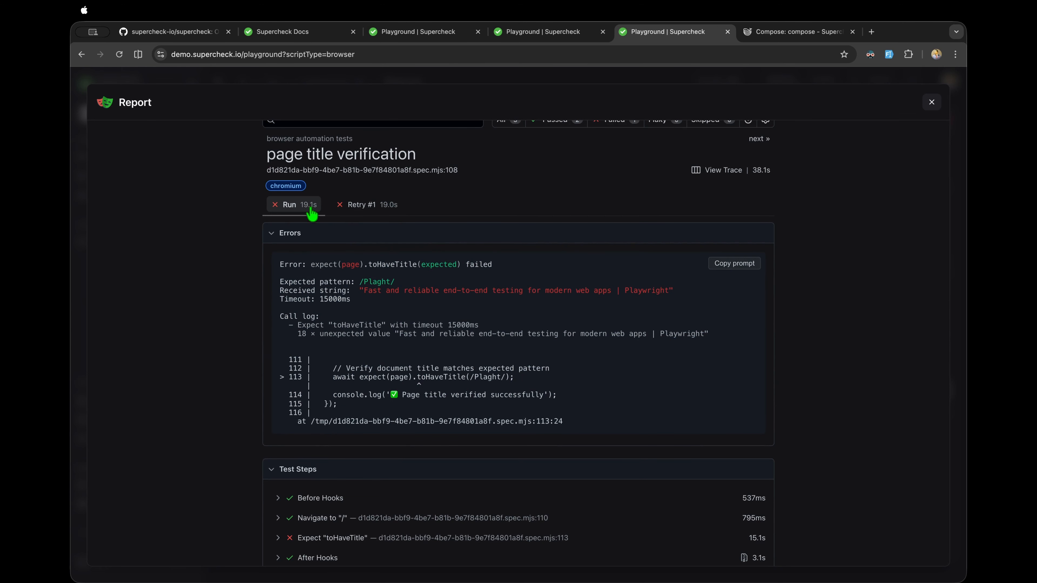
# Step: Inspect the misspelled expected title pattern, then play the run video from about 0:06
pyautogui.moveTo(295, 269); pyautogui.dragTo(527, 426)
pyautogui.click(402, 291)
pyautogui.moveTo(364, 282); pyautogui.dragTo(386, 285)
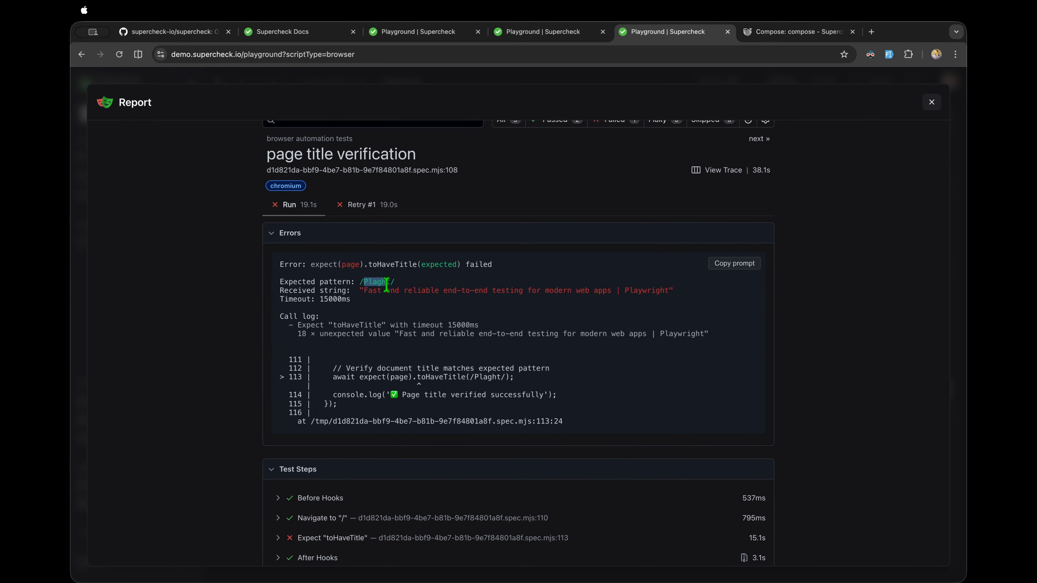
pyautogui.scroll(-2, 387, 284)
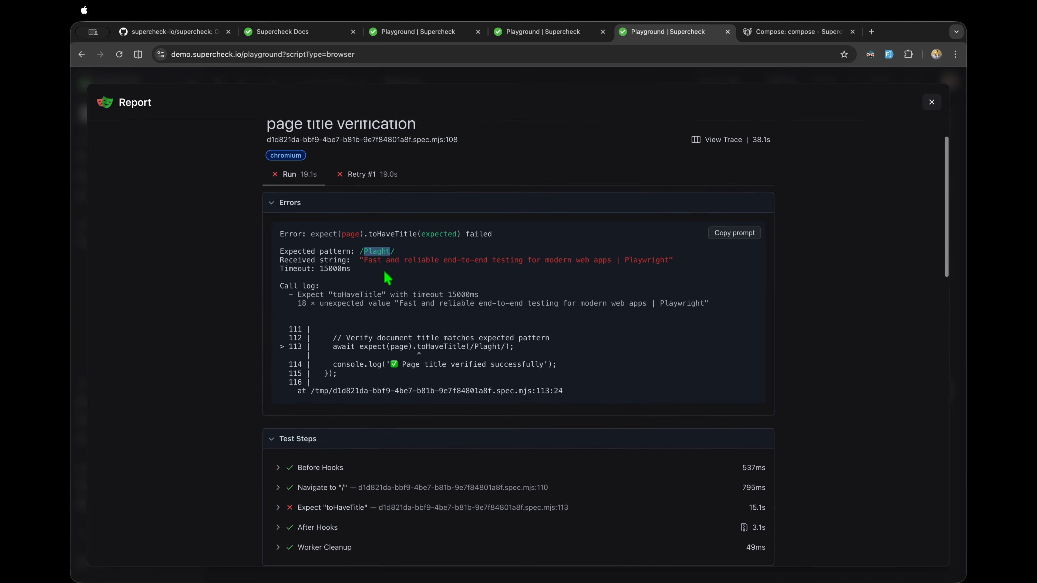
pyautogui.click(373, 248)
pyautogui.scroll(-12, 371, 252)
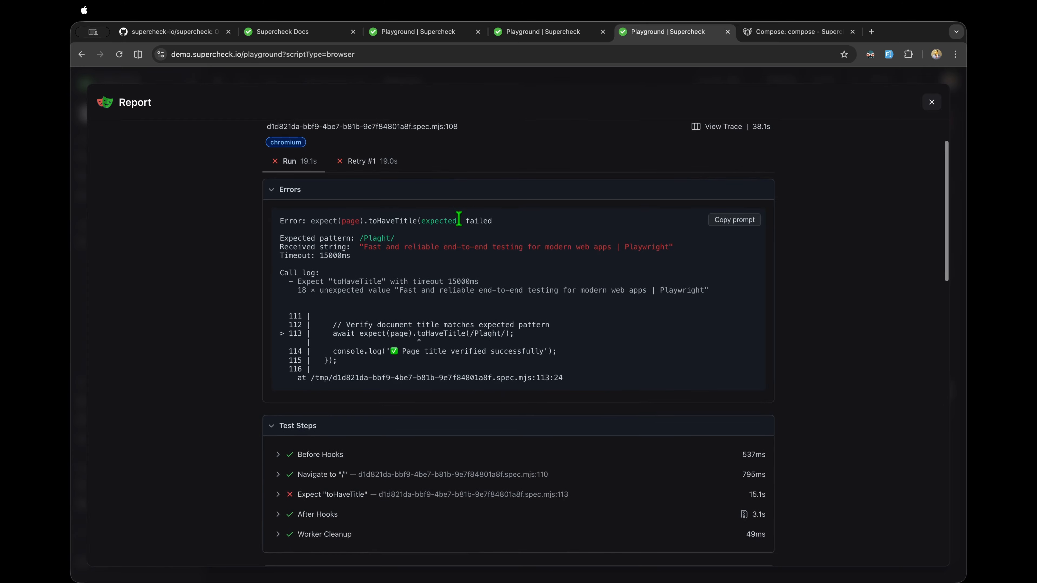
pyautogui.scroll(-7, 405, 271)
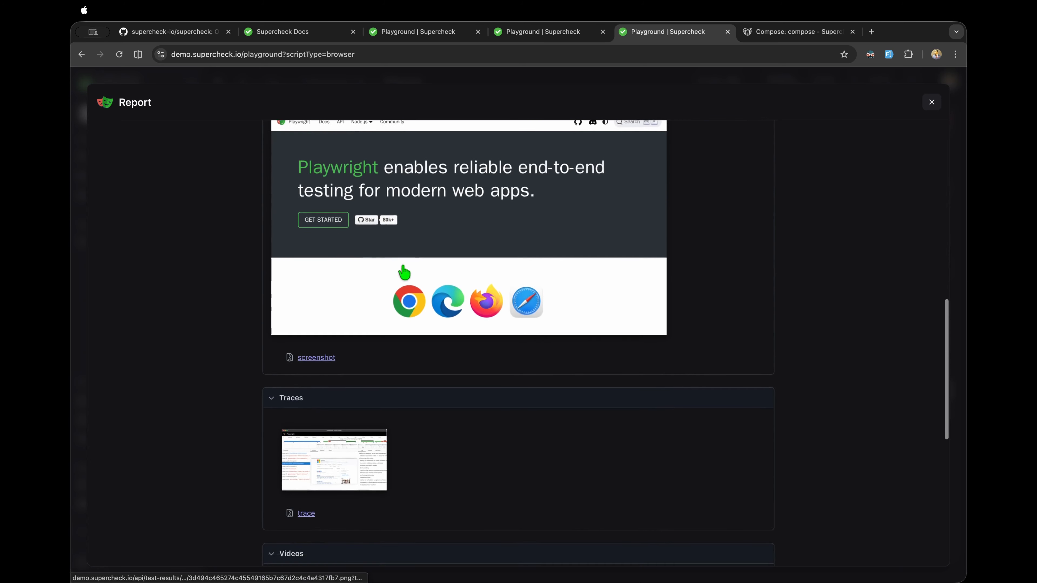
pyautogui.scroll(-5, 382, 458)
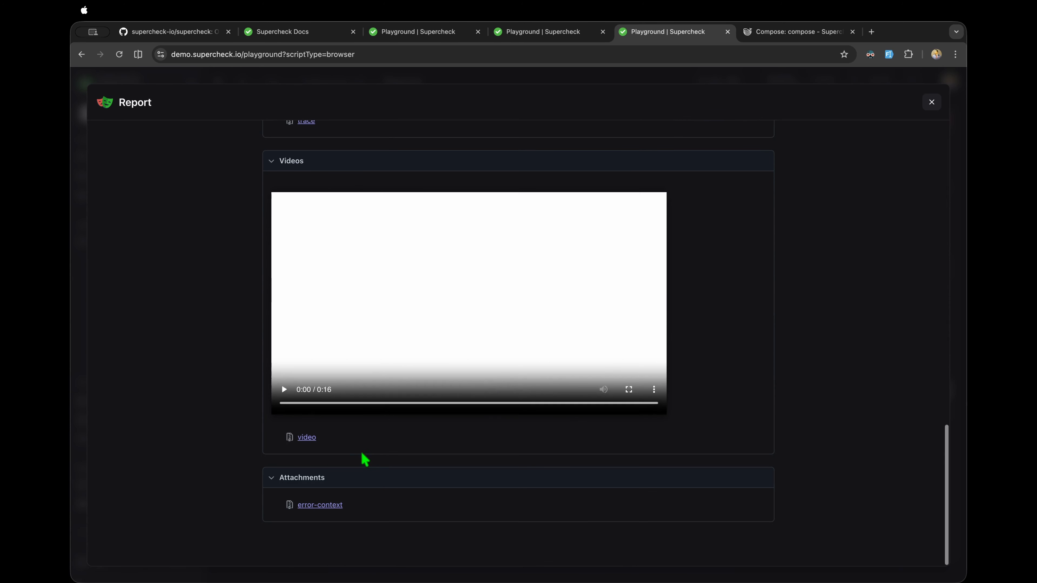
pyautogui.click(284, 389)
pyautogui.click(416, 403)
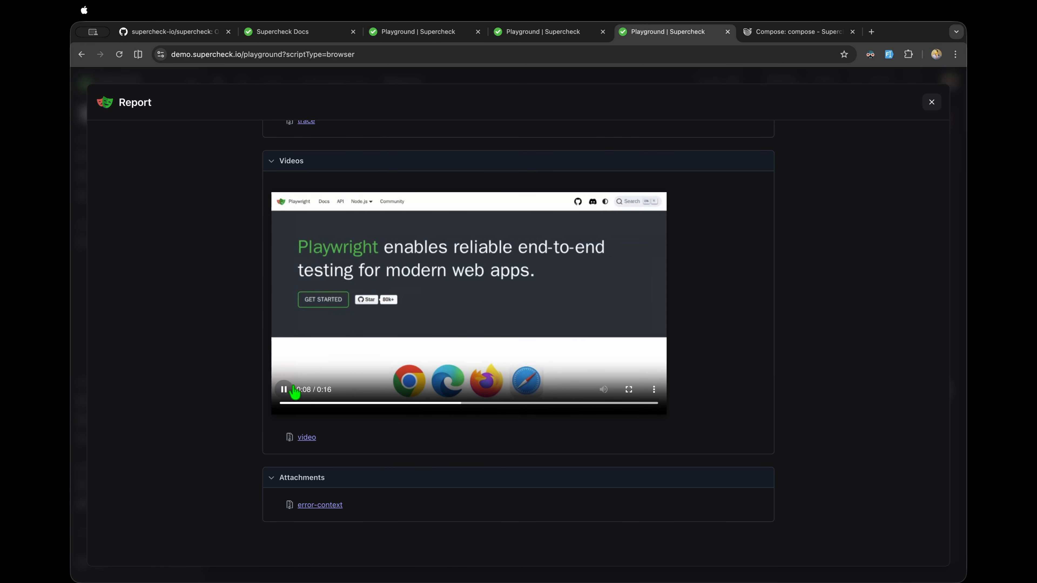
pyautogui.scroll(6, 294, 393)
# Step: Open the failed test's trace and inspect the toHaveTitle, error-context and Worker Cleanup steps
pyautogui.click(323, 304)
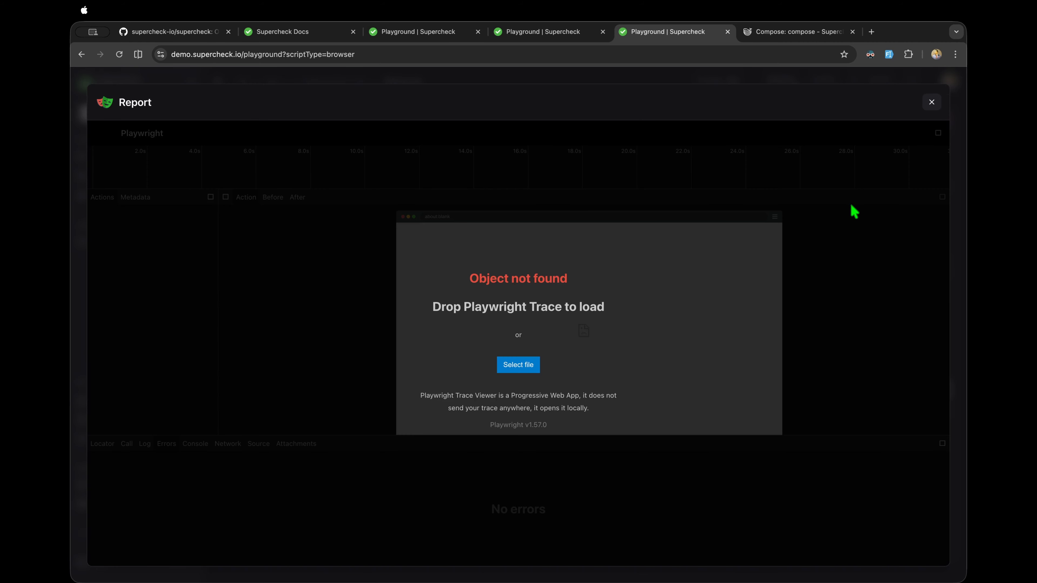
pyautogui.click(932, 102)
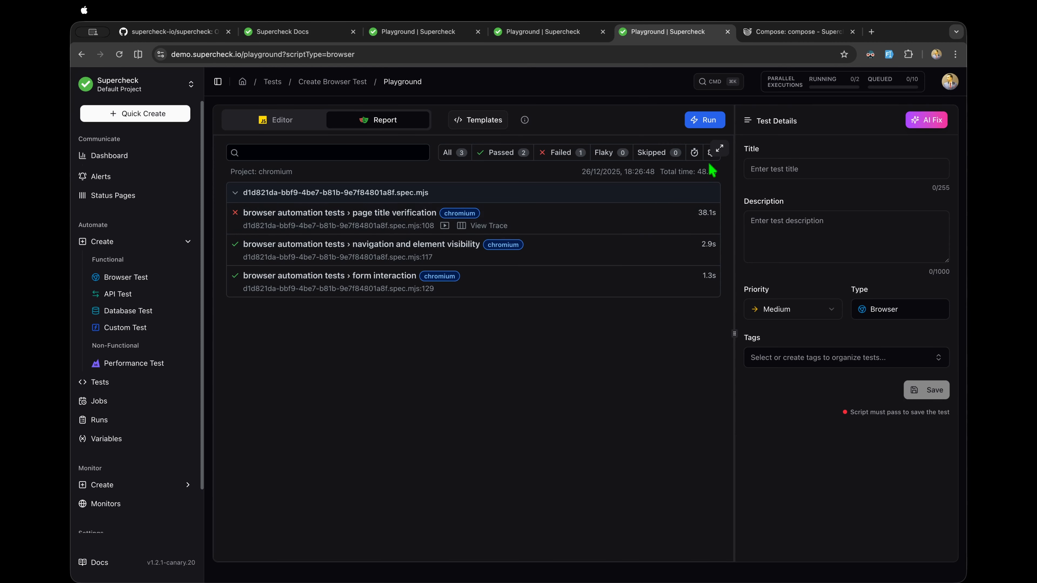
pyautogui.click(720, 149)
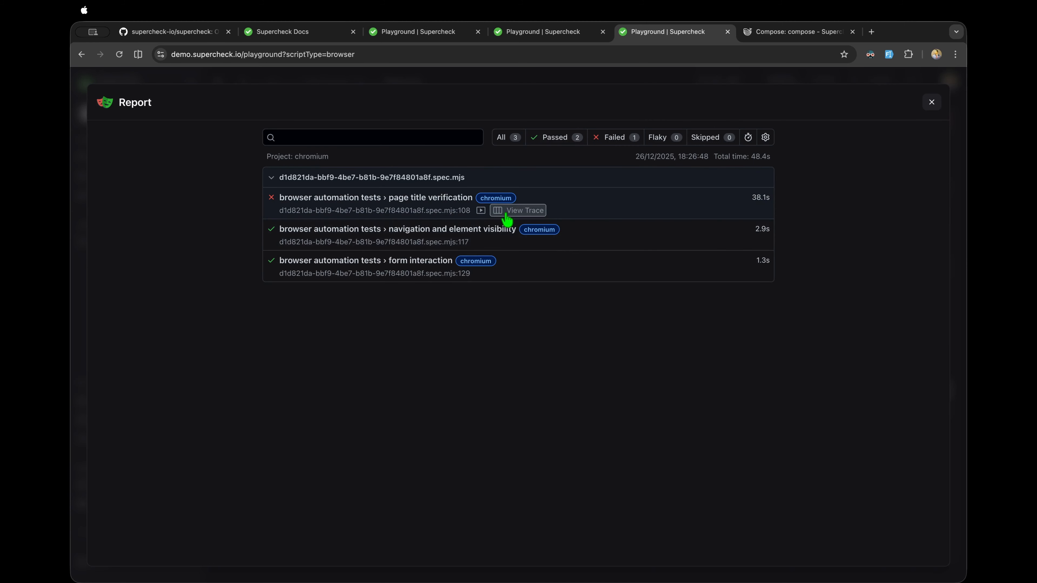
pyautogui.click(518, 211)
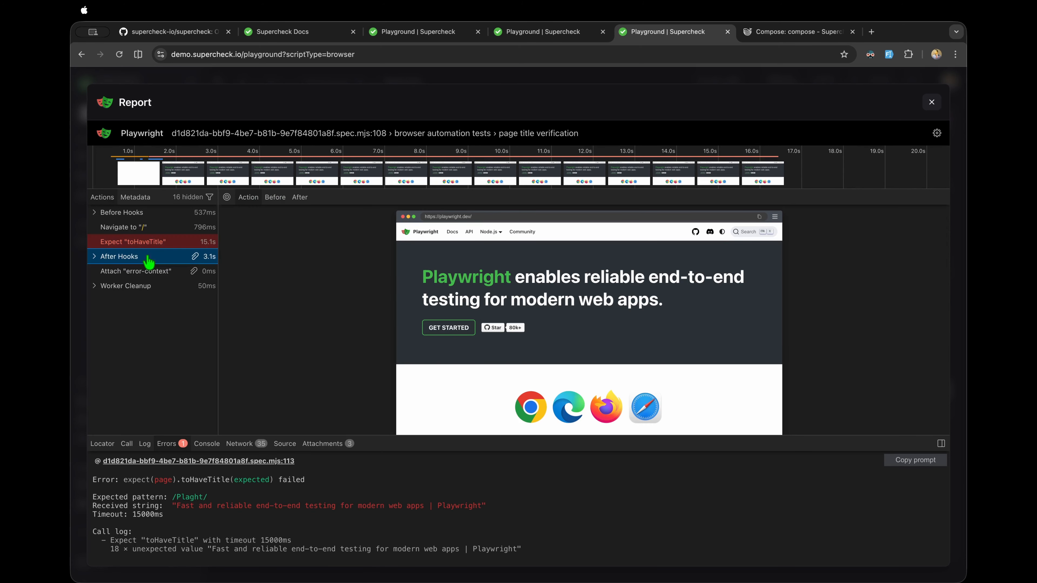
pyautogui.click(142, 241)
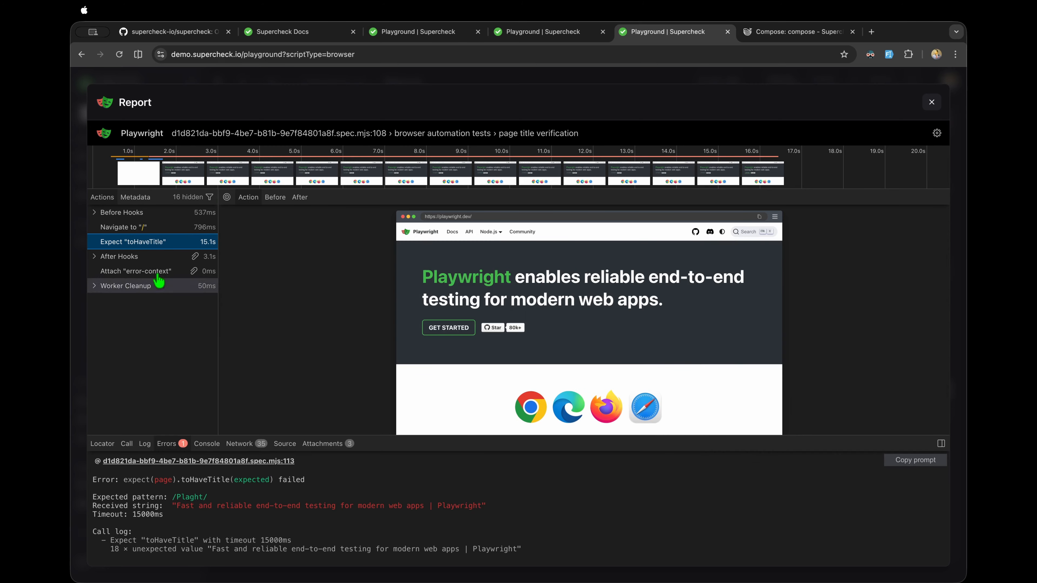
pyautogui.click(142, 271)
pyautogui.click(137, 288)
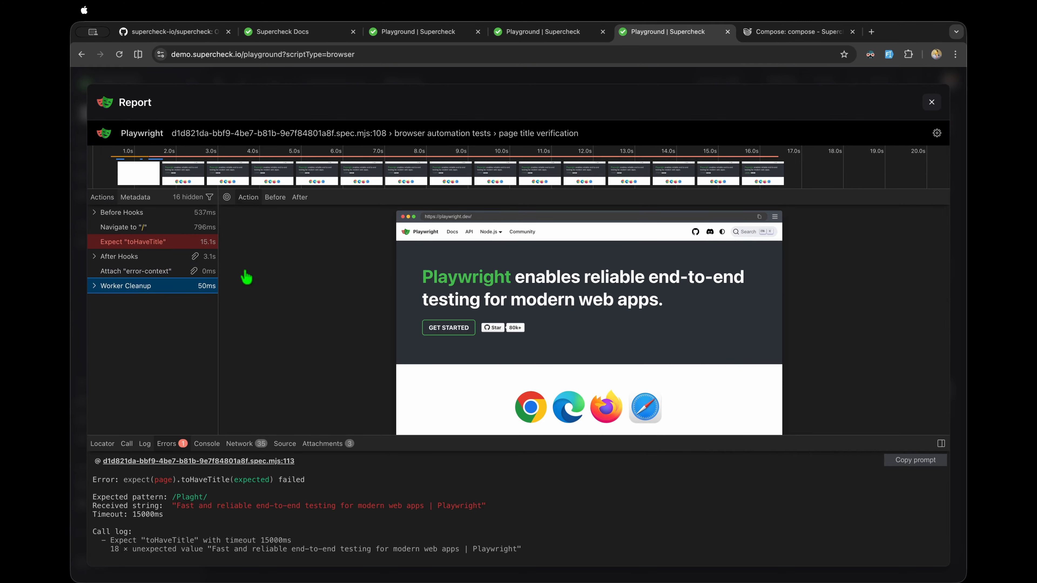
# Step: Check the trace's console and network requests sorted by duration, then close the report
pyautogui.click(211, 446)
pyautogui.click(242, 446)
pyautogui.scroll(-3, 298, 516)
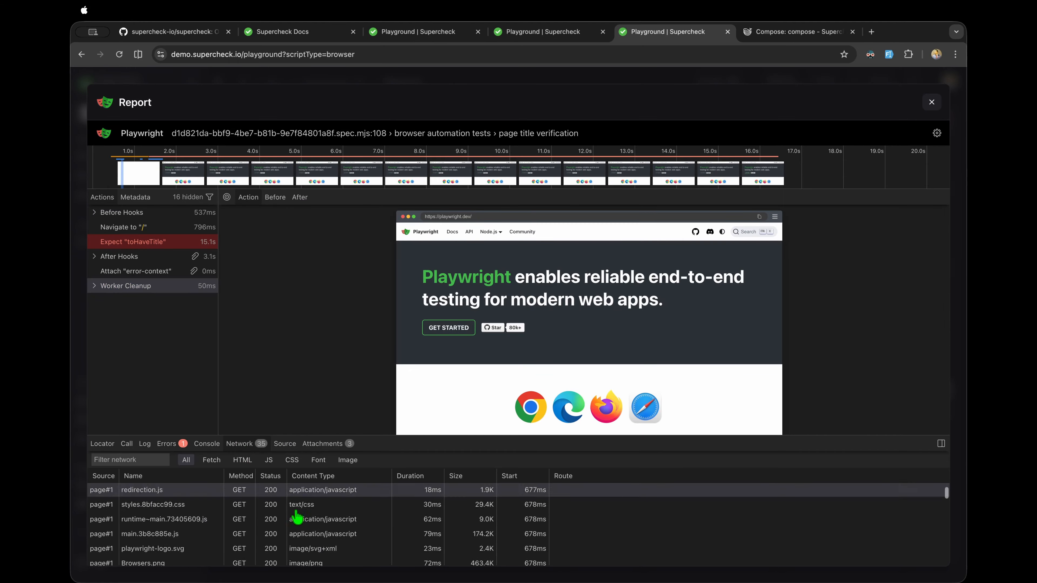
pyautogui.scroll(3, 394, 496)
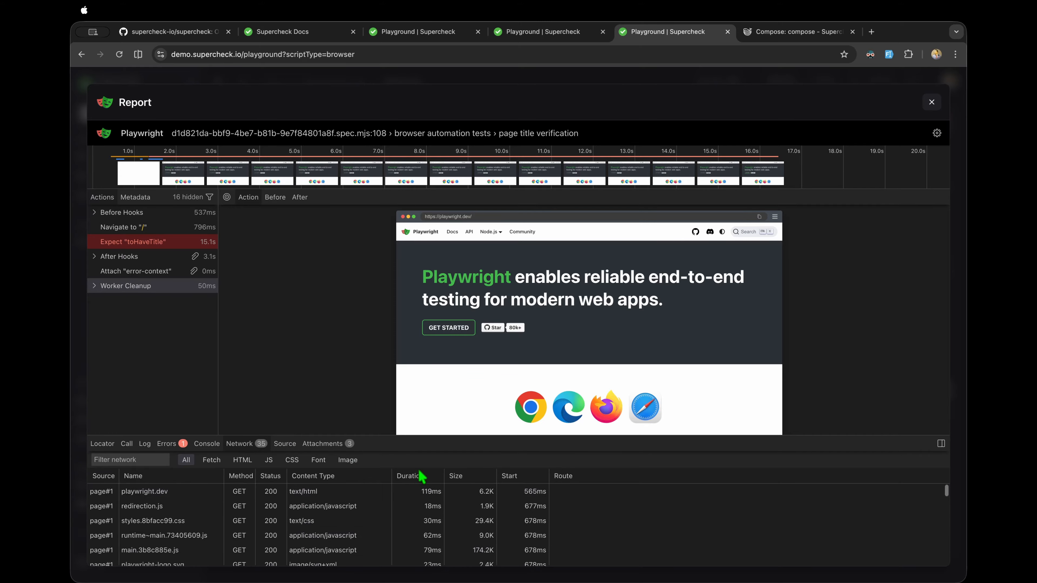
pyautogui.click(420, 479)
pyautogui.click(423, 479)
pyautogui.click(423, 479)
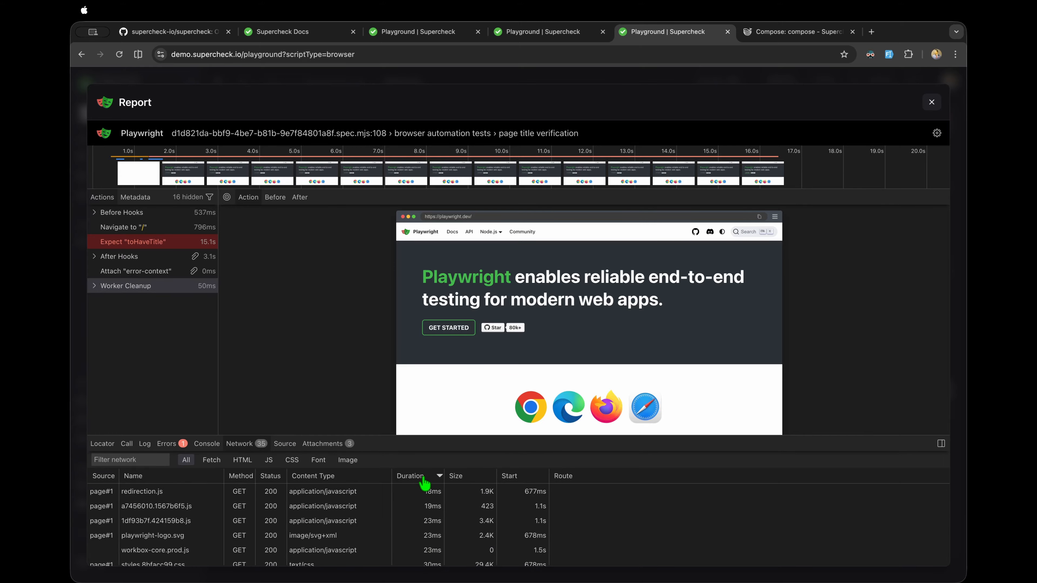
pyautogui.click(424, 479)
pyautogui.click(423, 478)
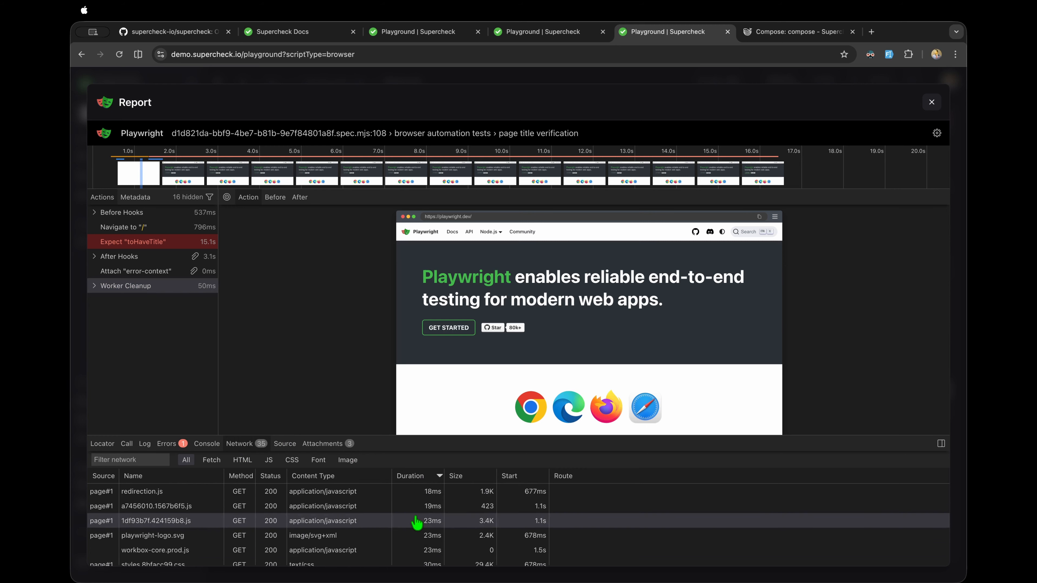
pyautogui.scroll(-5, 416, 522)
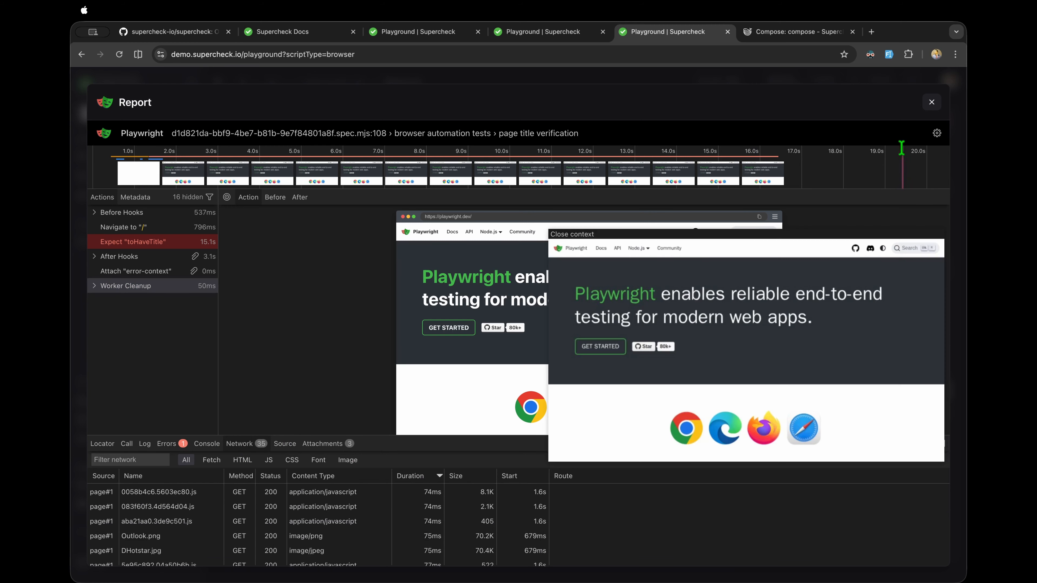
pyautogui.click(932, 103)
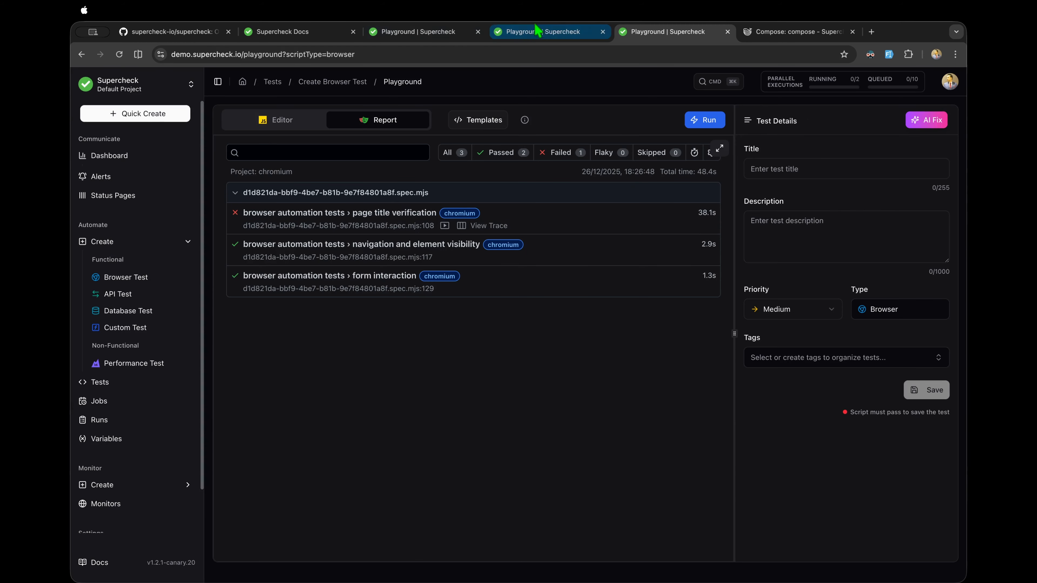
# Step: Switch to the other playground and open the API Test playground via Performance Test
pyautogui.click(549, 34)
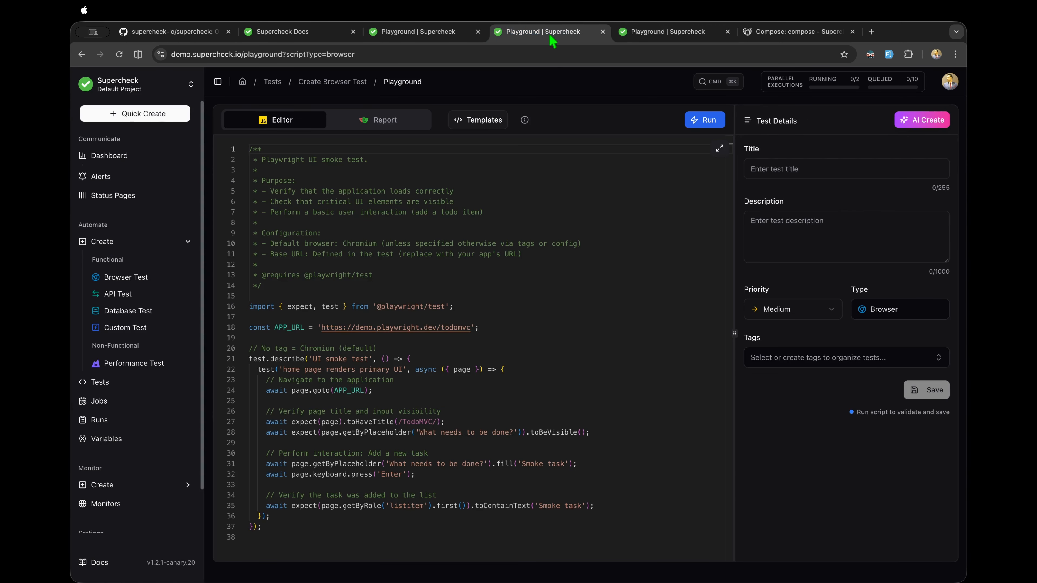
pyautogui.click(131, 363)
pyautogui.click(406, 318)
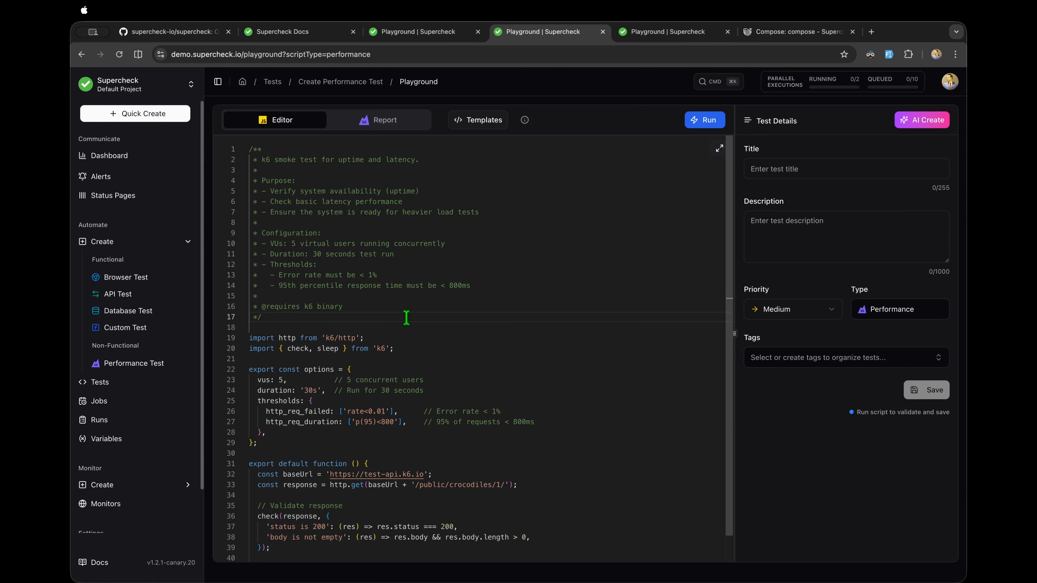
pyautogui.click(119, 294)
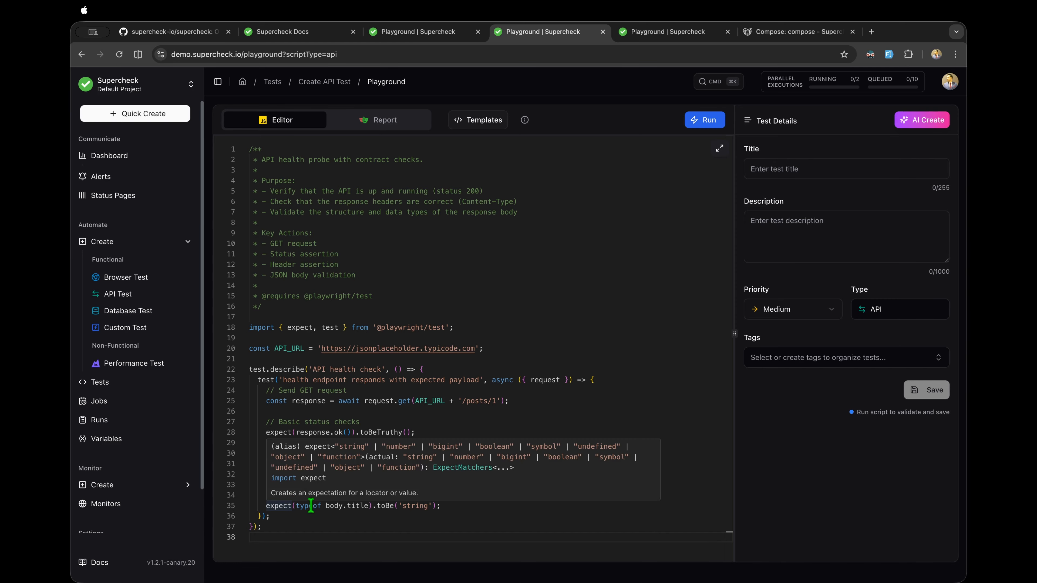
# Step: Change line 34's expected id from 1 to 10 and run the API test
pyautogui.click(300, 384)
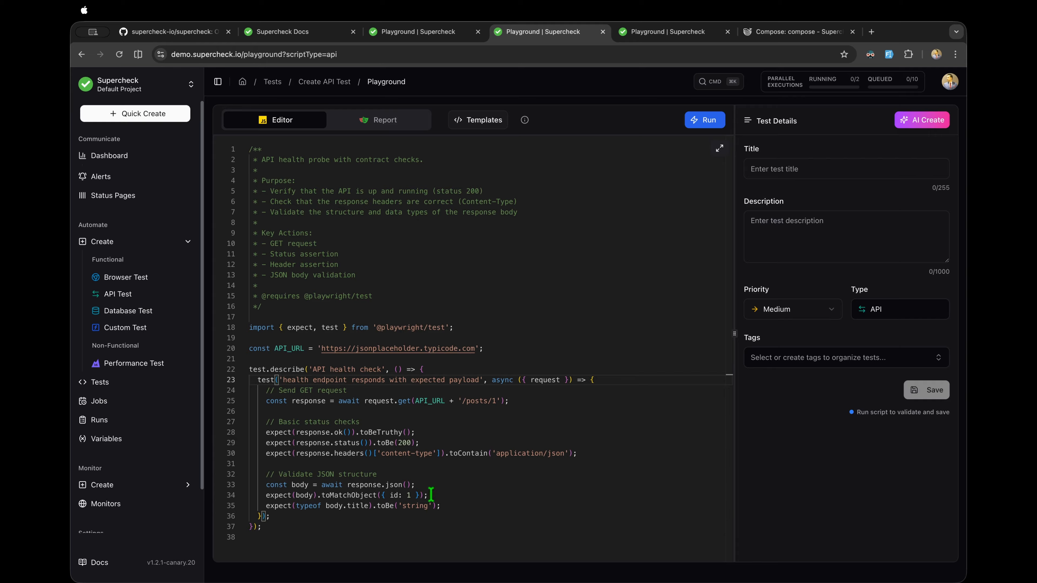
pyautogui.moveTo(267, 494); pyautogui.dragTo(442, 494)
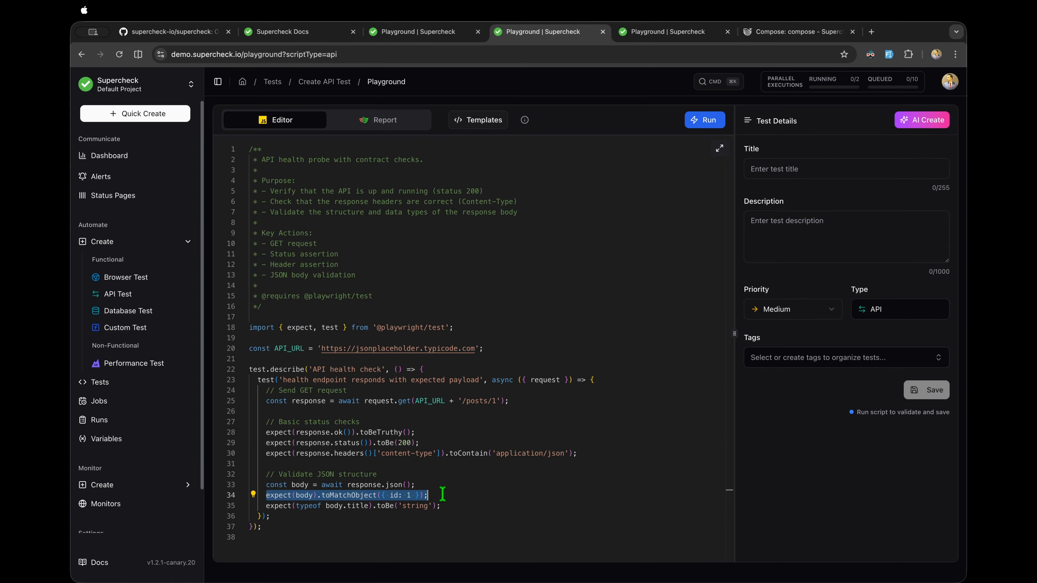
pyautogui.click(487, 507)
pyautogui.doubleClick(409, 495)
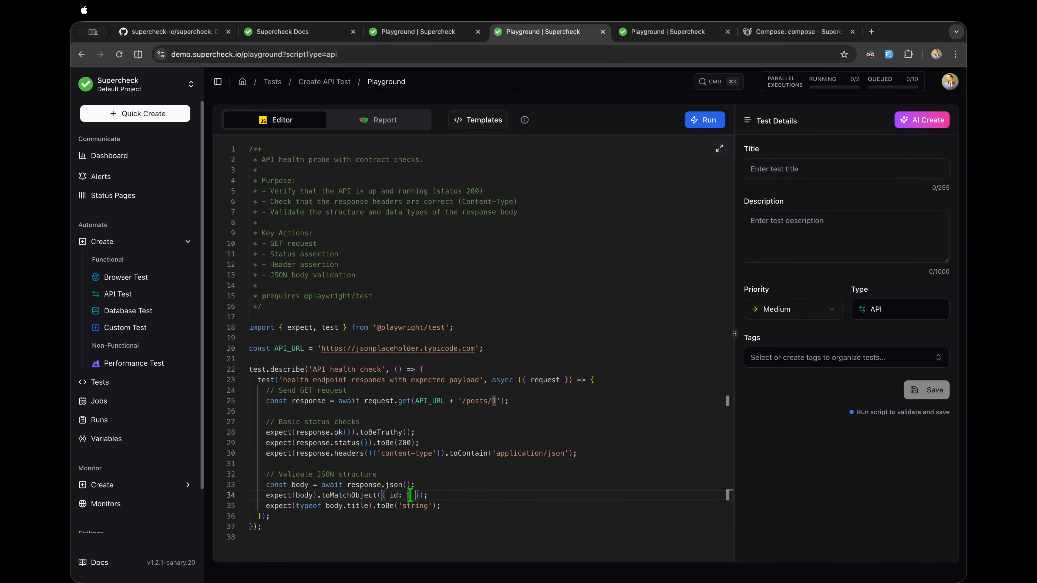
pyautogui.press('BackSpace')
pyautogui.moveTo(442, 506); pyautogui.dragTo(260, 495)
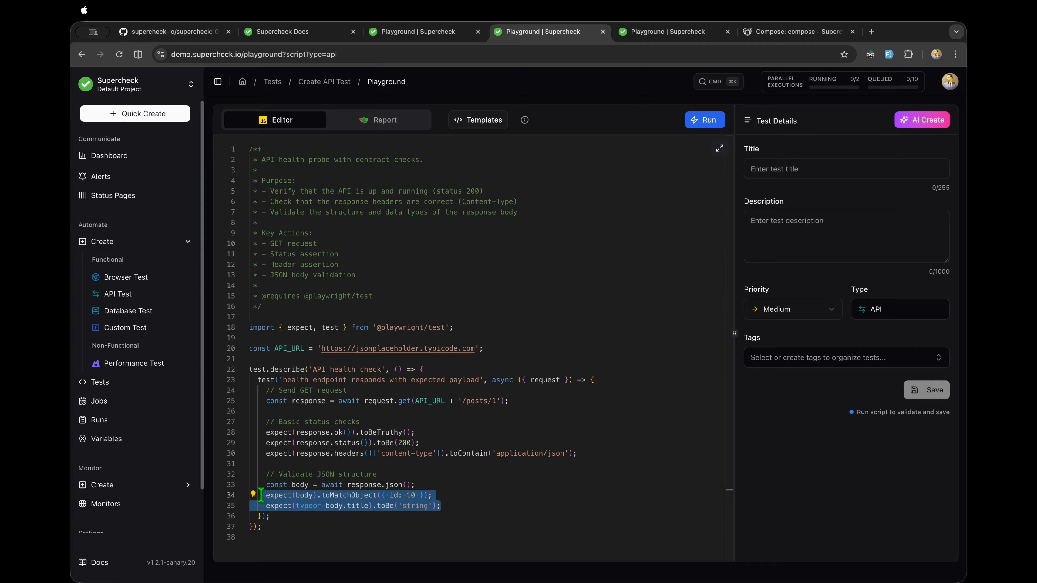
pyautogui.click(550, 485)
pyautogui.click(709, 120)
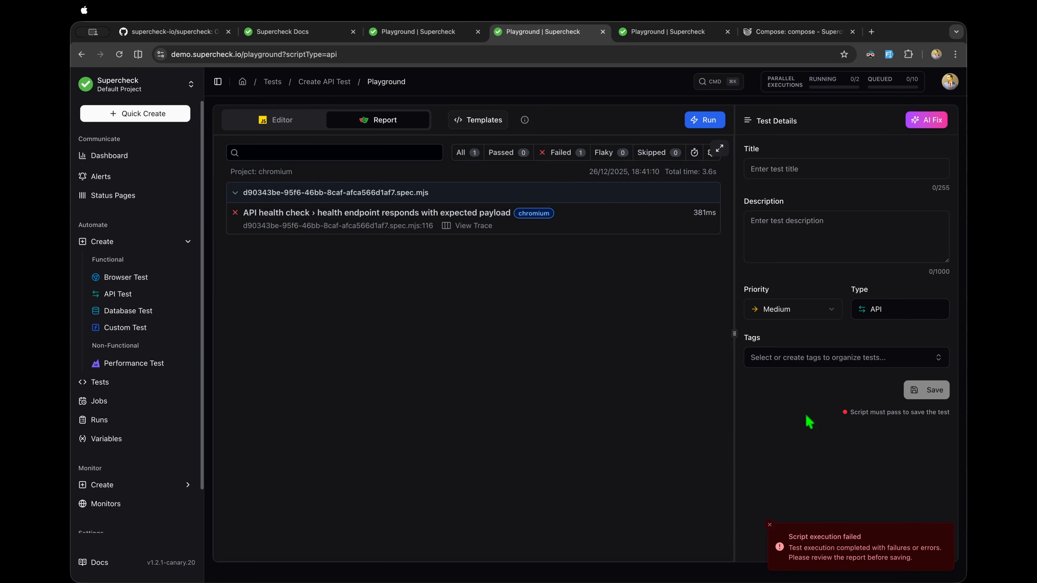
# Step: Review the health endpoint test's id mismatch error, dismiss the failure notice, and request an AI Fix
pyautogui.click(442, 215)
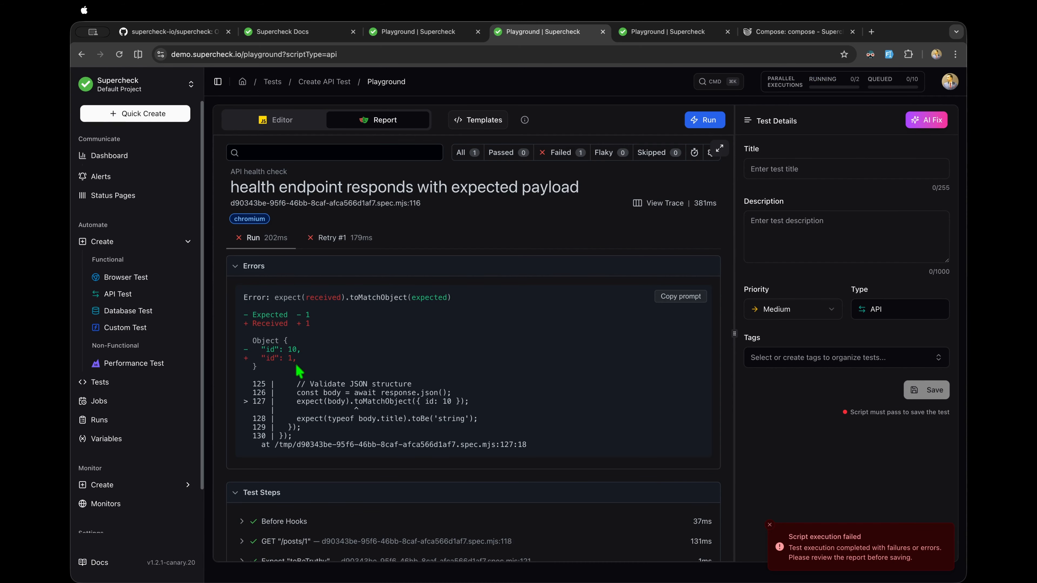
pyautogui.moveTo(297, 360); pyautogui.dragTo(282, 352)
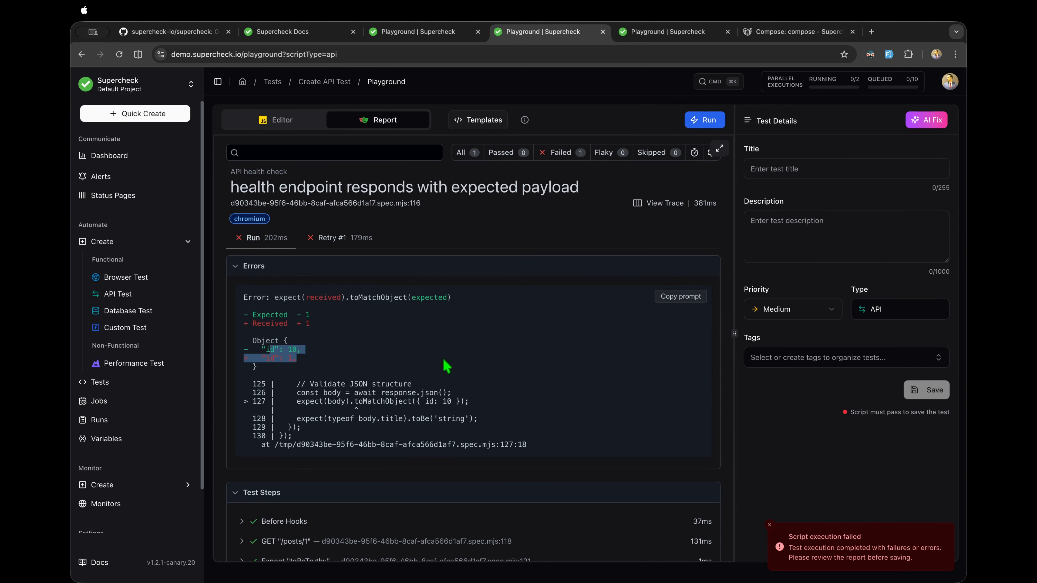
pyautogui.click(768, 528)
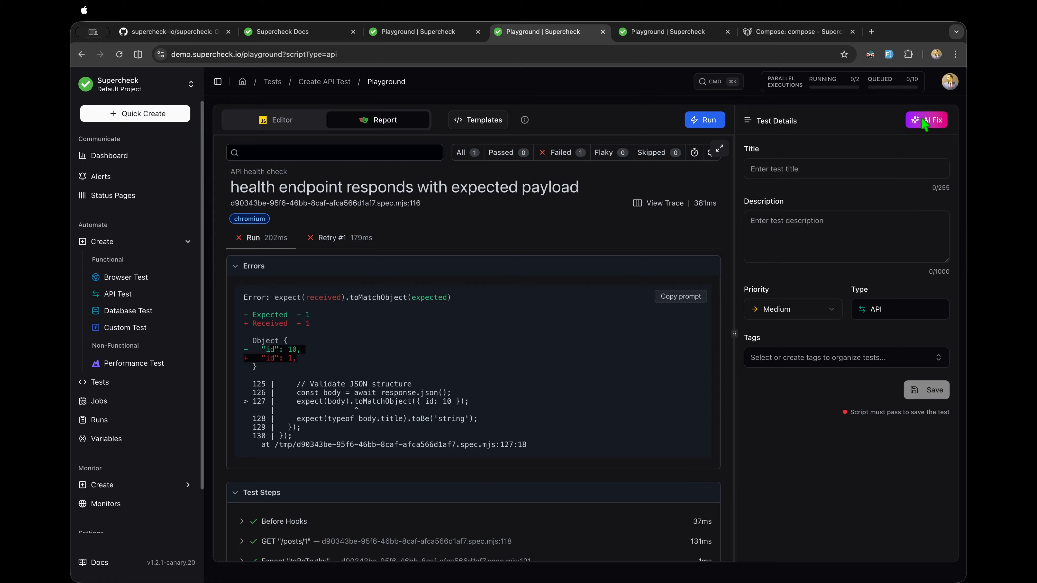
pyautogui.moveTo(526, 445); pyautogui.dragTo(253, 299)
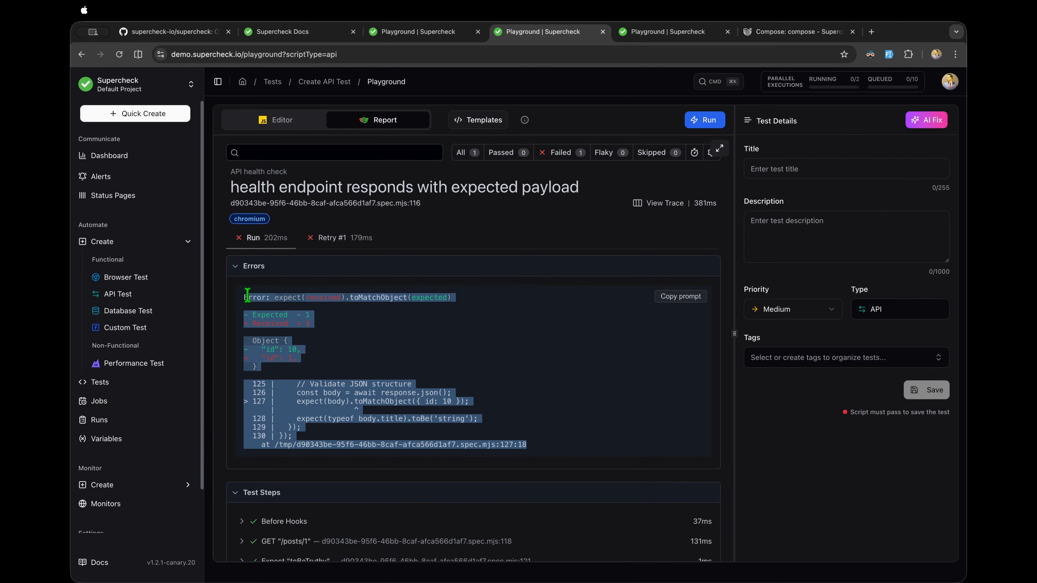
pyautogui.click(928, 121)
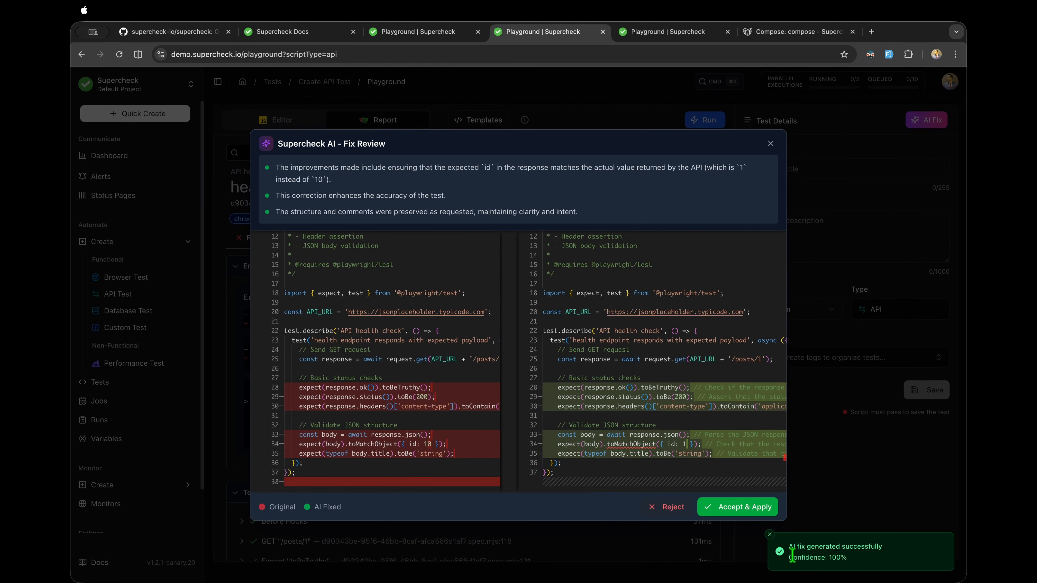
# Step: Read the AI's change summary and browse the fixed script in the review
pyautogui.click(770, 535)
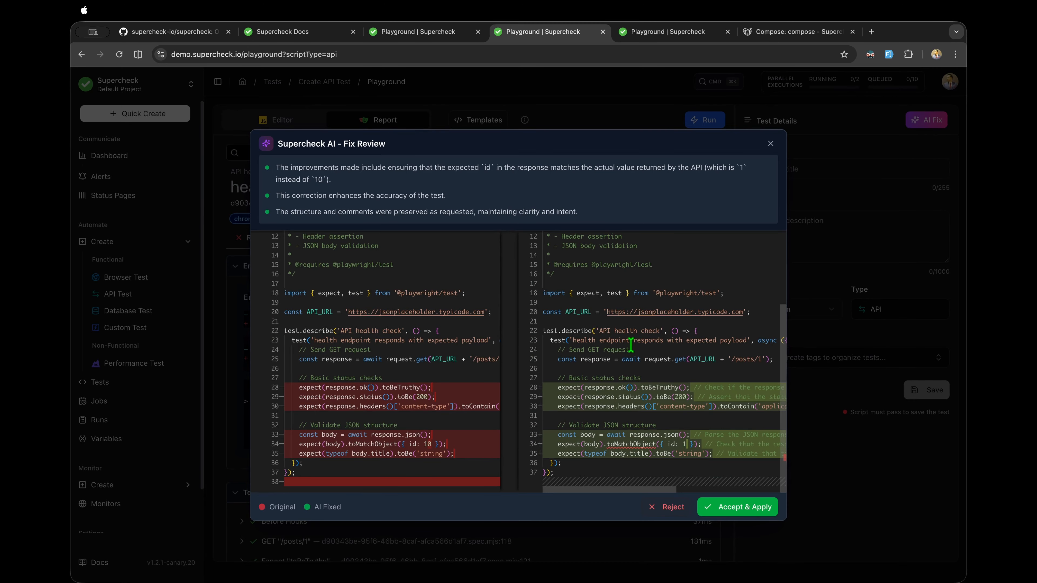
pyautogui.scroll(3, 631, 345)
pyautogui.moveTo(275, 169); pyautogui.dragTo(606, 239)
pyautogui.click(642, 349)
pyautogui.scroll(-3, 404, 340)
pyautogui.scroll(-1, 404, 340)
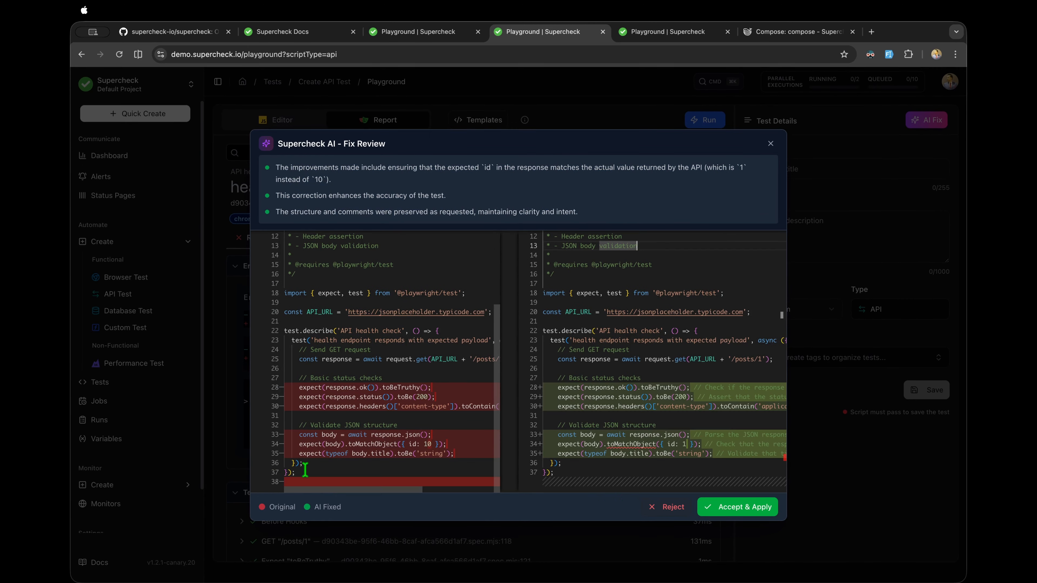
pyautogui.click(622, 358)
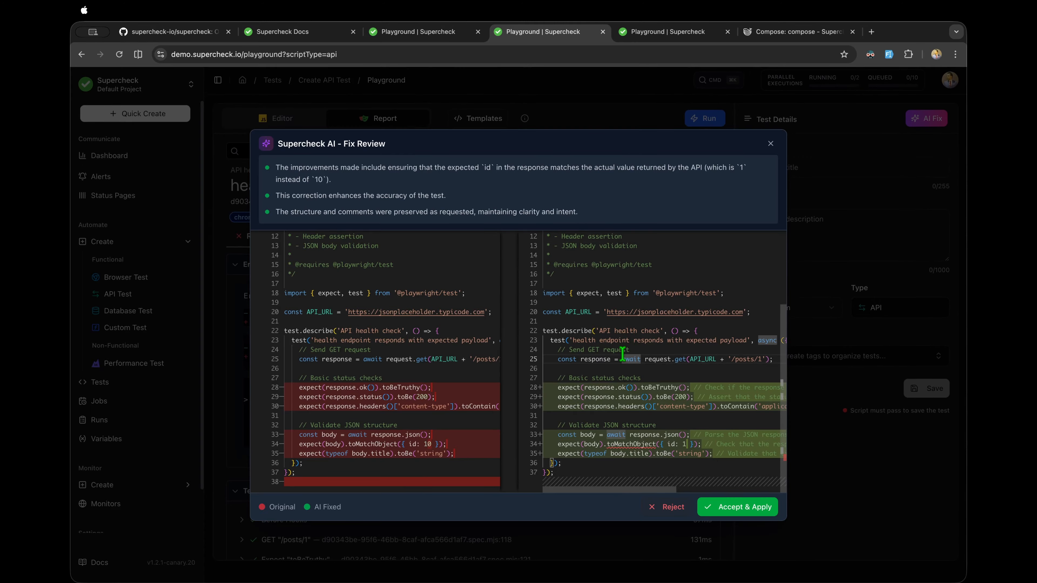
pyautogui.scroll(3, 622, 358)
pyautogui.scroll(-3, 622, 357)
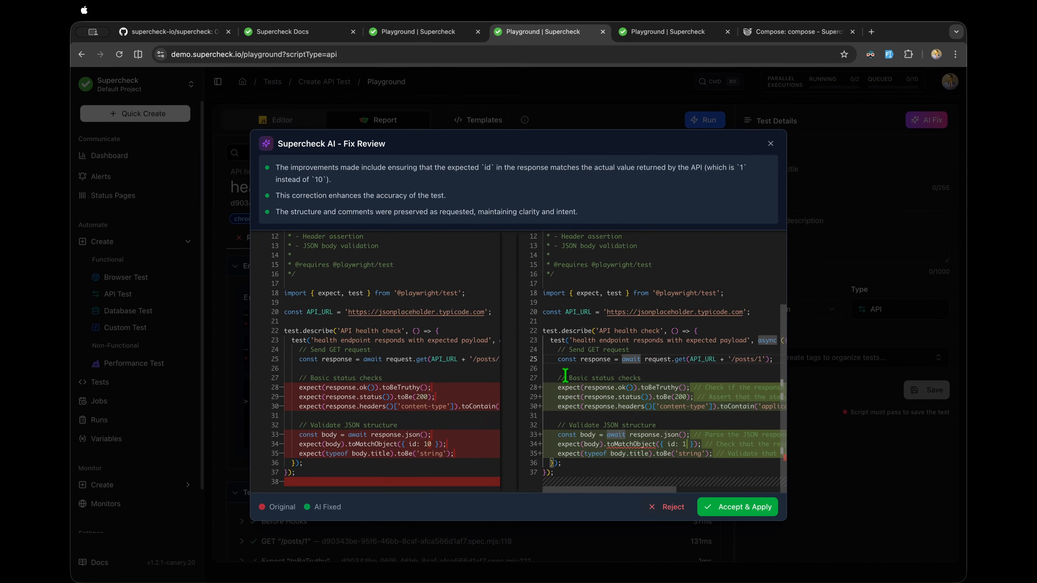
pyautogui.hscroll(5, 565, 375)
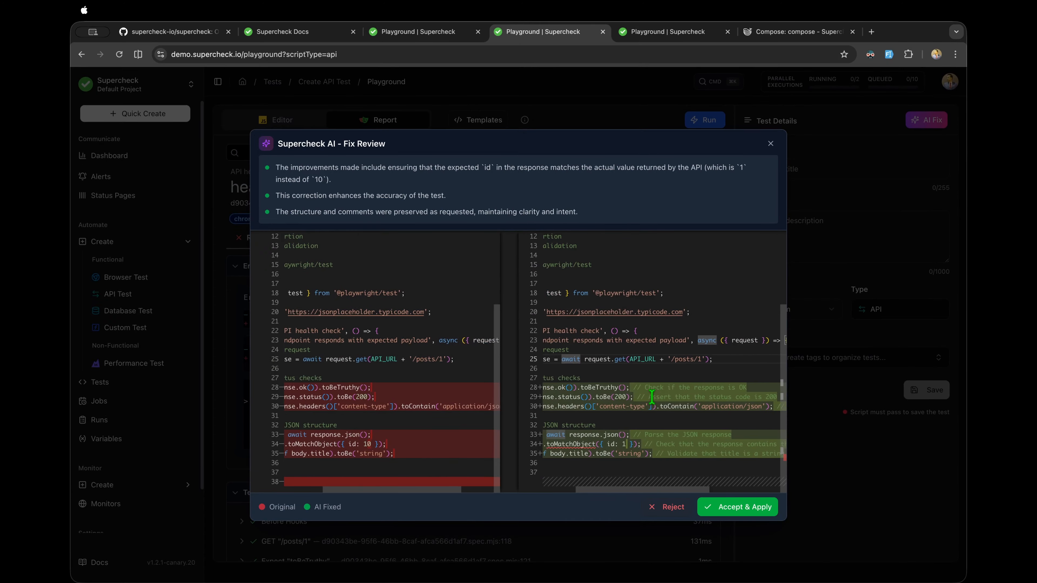
# Step: Compare the original check expecting id 10 with the corrected expected id of 1
pyautogui.moveTo(746, 396); pyautogui.dragTo(621, 386)
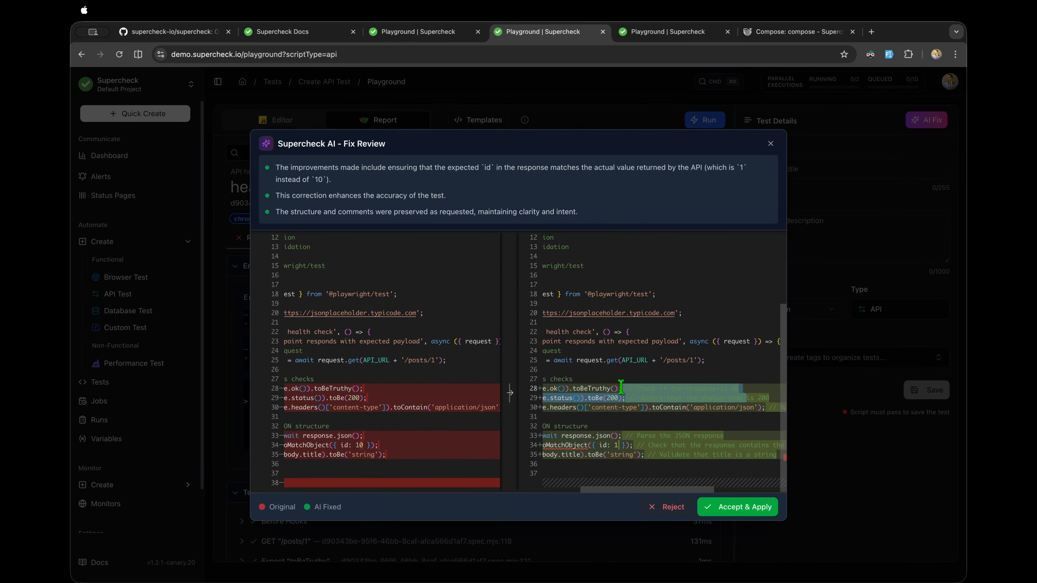
pyautogui.hscroll(-5, 449, 442)
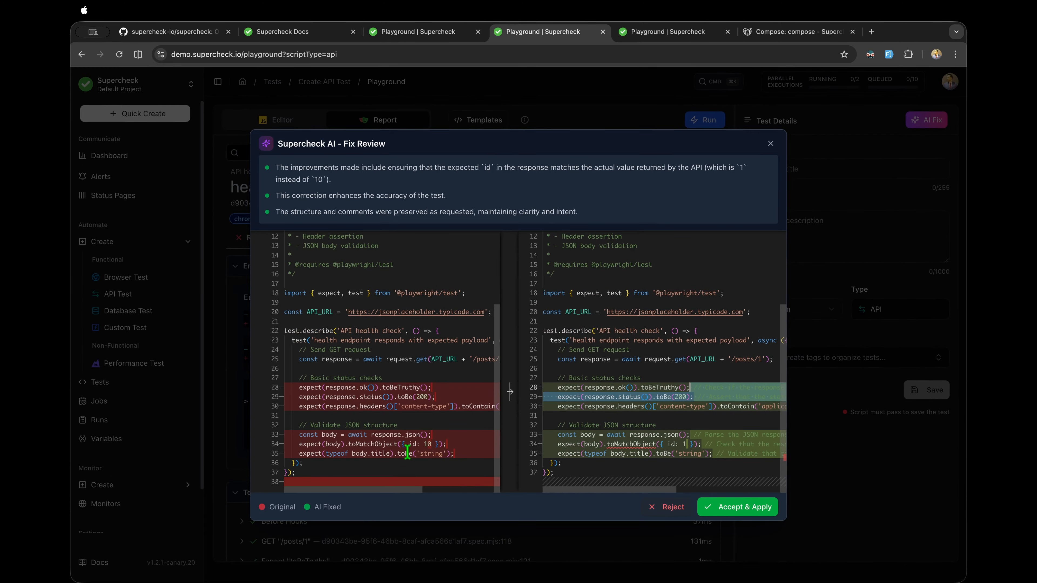
pyautogui.moveTo(450, 444); pyautogui.dragTo(294, 443)
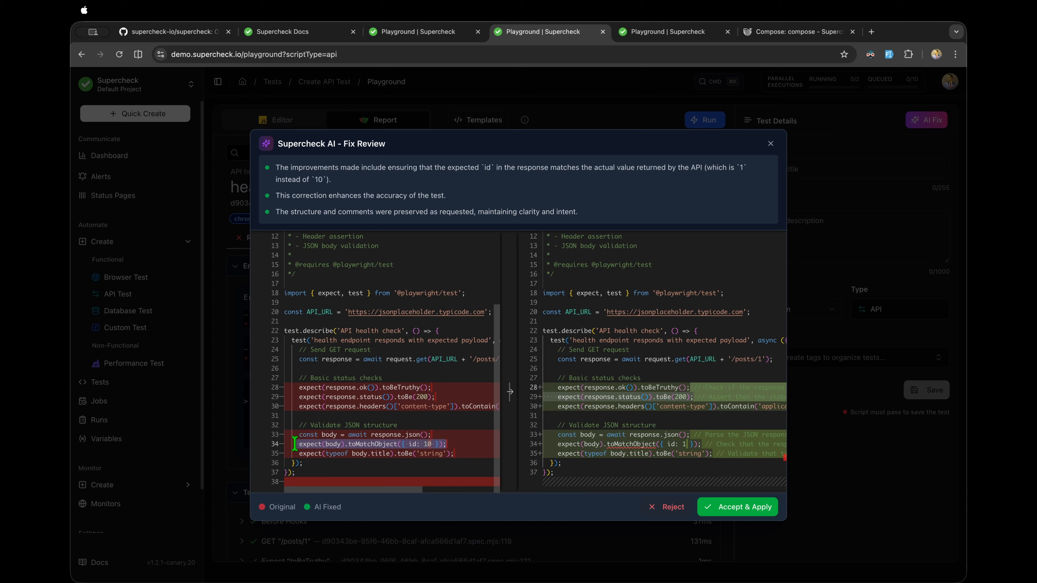
pyautogui.hscroll(5, 531, 447)
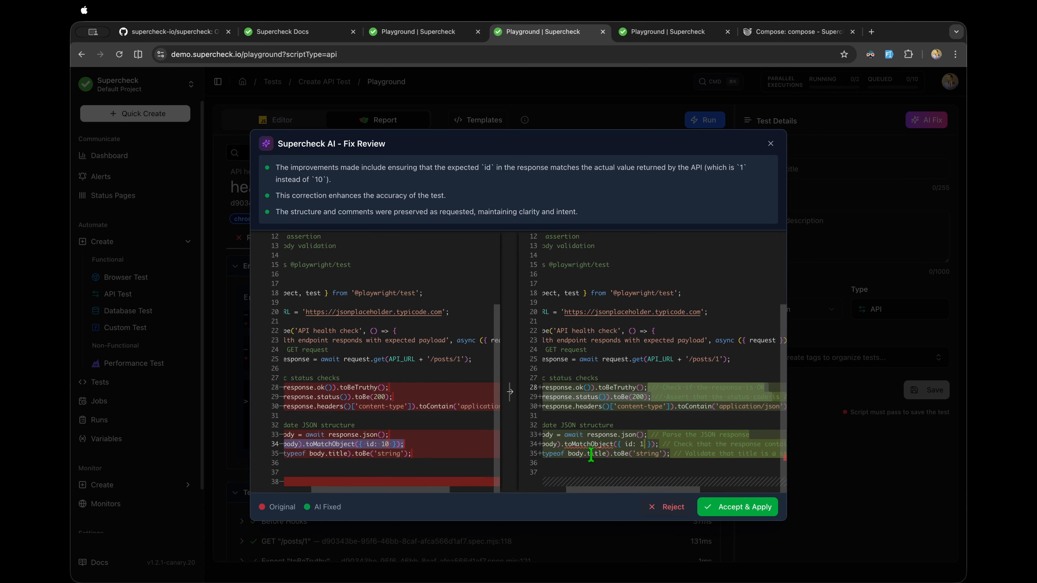
pyautogui.moveTo(591, 447); pyautogui.dragTo(561, 445)
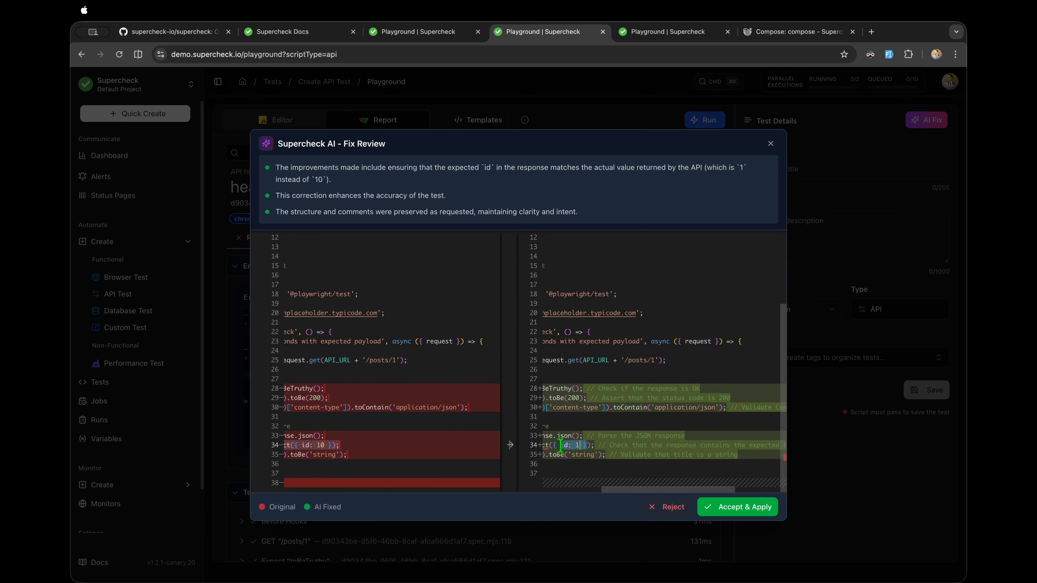
pyautogui.hscroll(4, 640, 440)
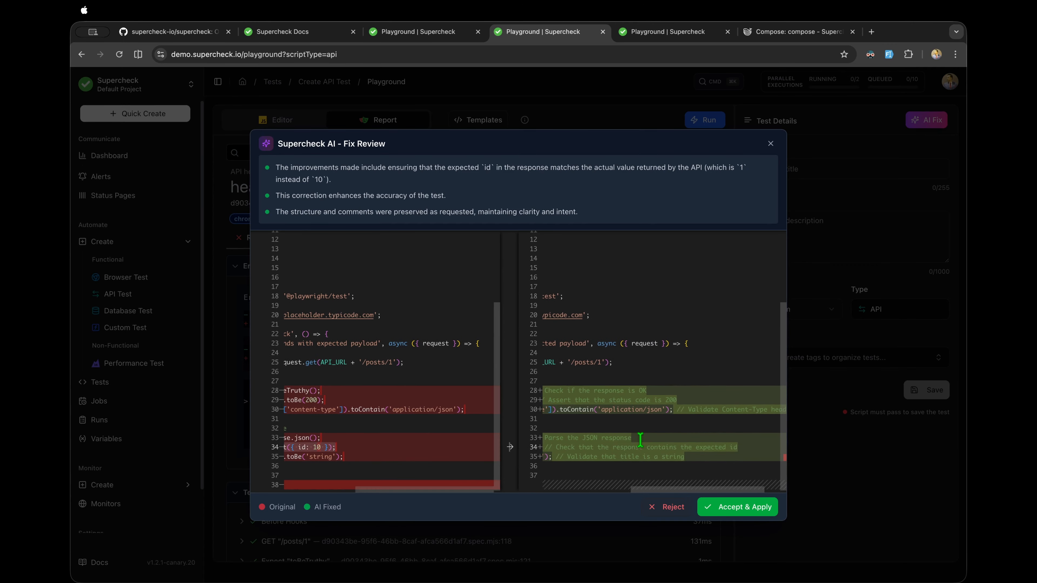
pyautogui.hscroll(-8, 673, 436)
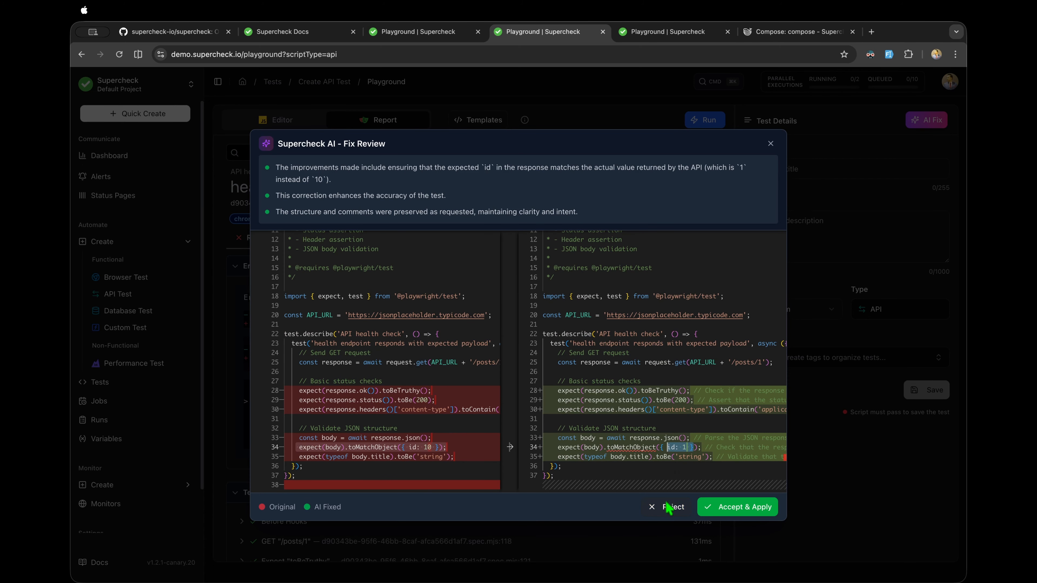
# Step: Apply the AI fix, confirm line 34 now expects id 1, and rerun the script
pyautogui.click(732, 509)
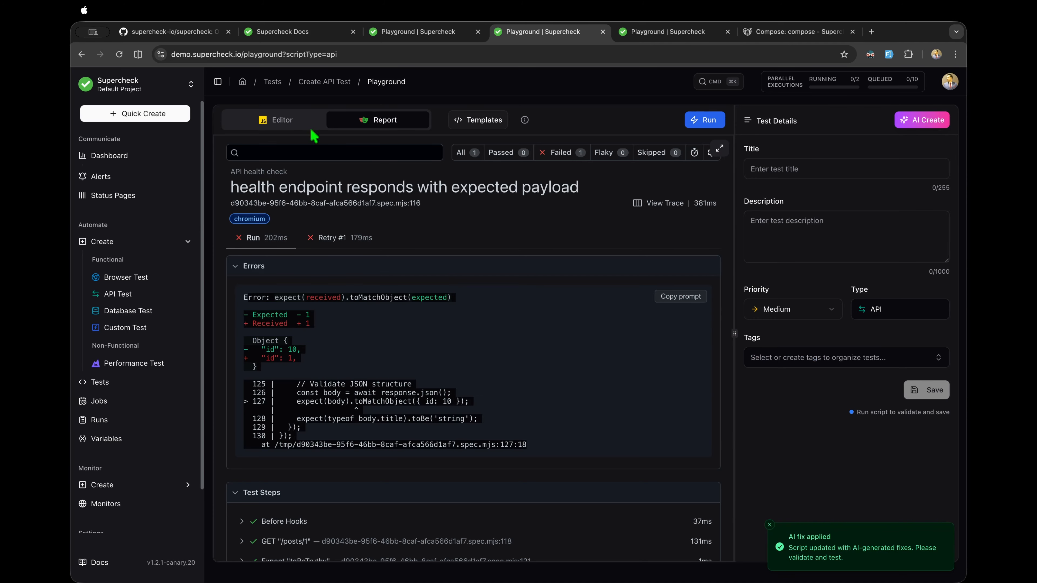
pyautogui.click(289, 124)
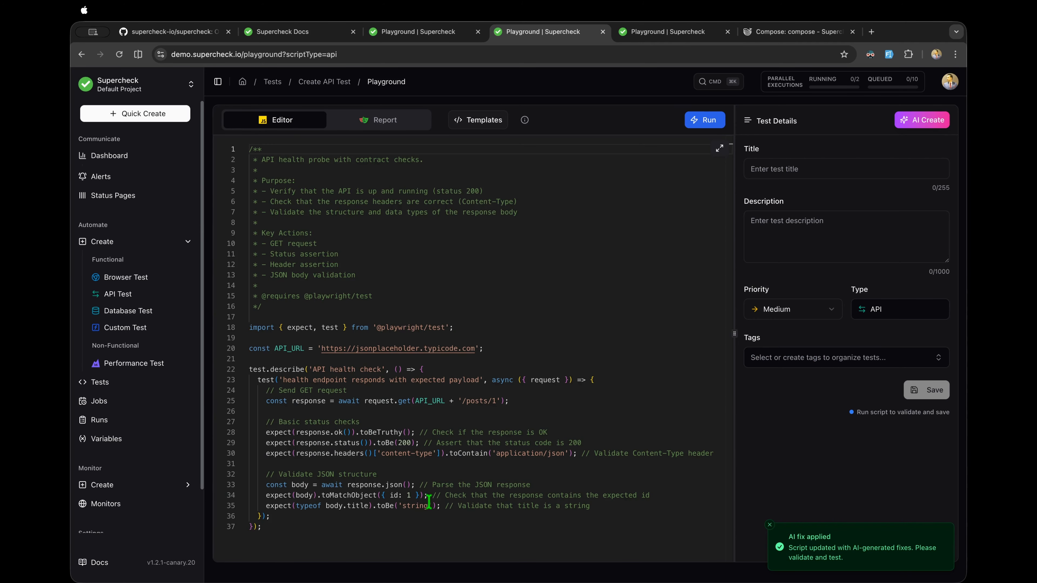
pyautogui.moveTo(429, 499); pyautogui.dragTo(246, 498)
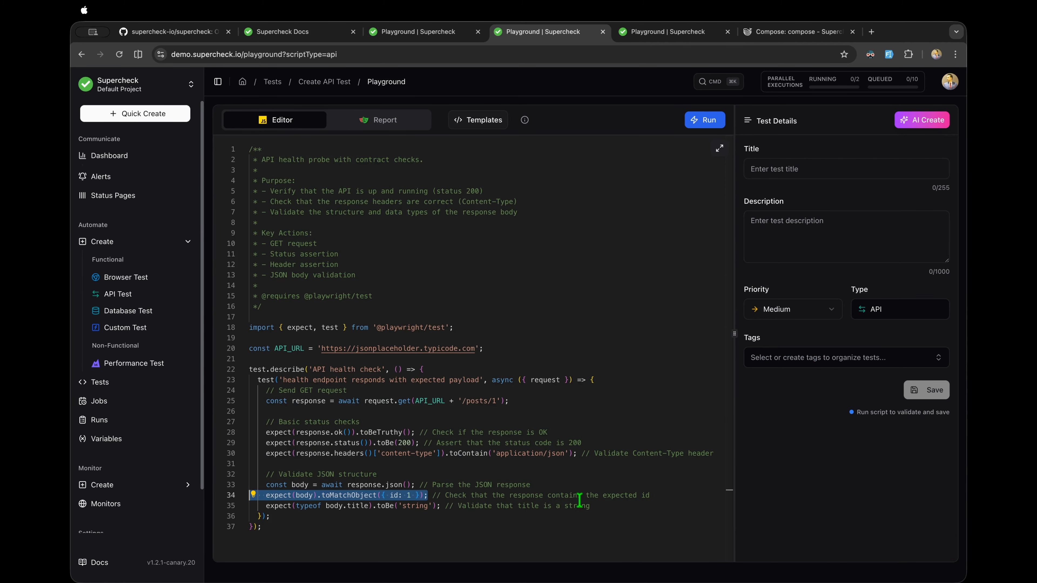
pyautogui.moveTo(599, 510); pyautogui.dragTo(354, 227)
pyautogui.click(548, 240)
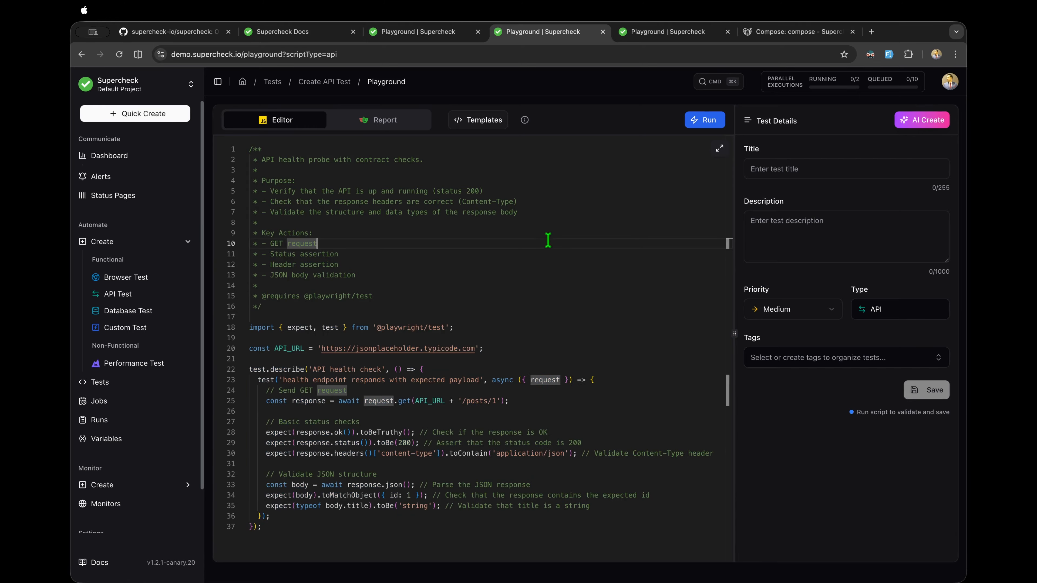
pyautogui.click(715, 120)
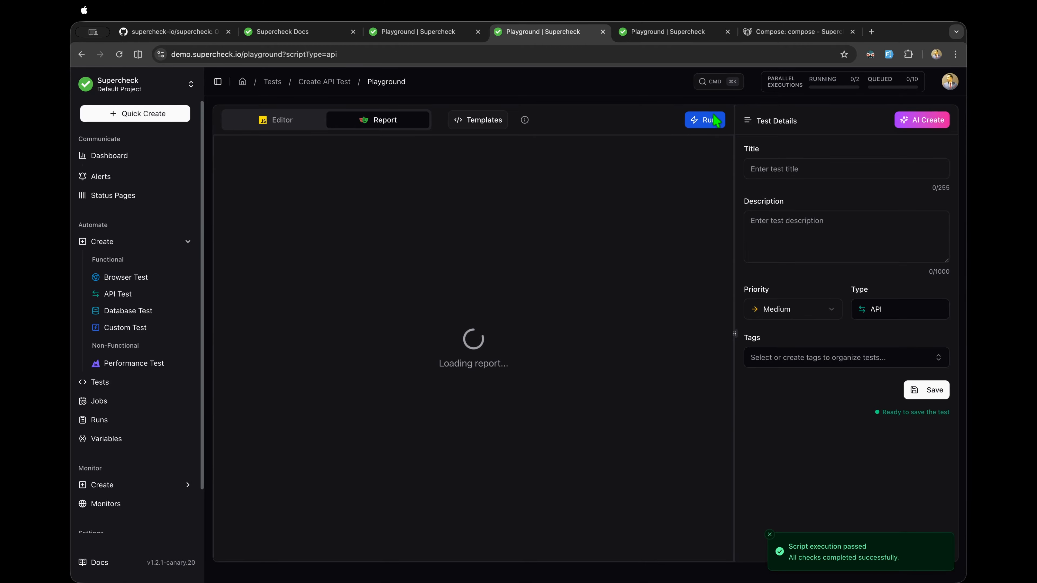
# Step: Open the passing API test's detailed steps, then glance at the Database Test playground
pyautogui.click(397, 212)
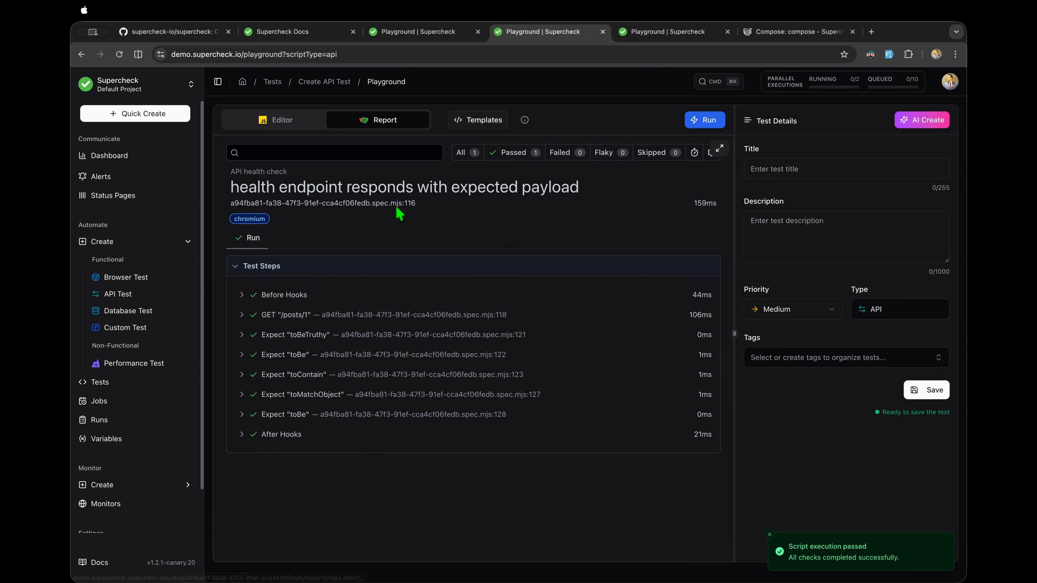
pyautogui.moveTo(881, 411); pyautogui.dragTo(952, 414)
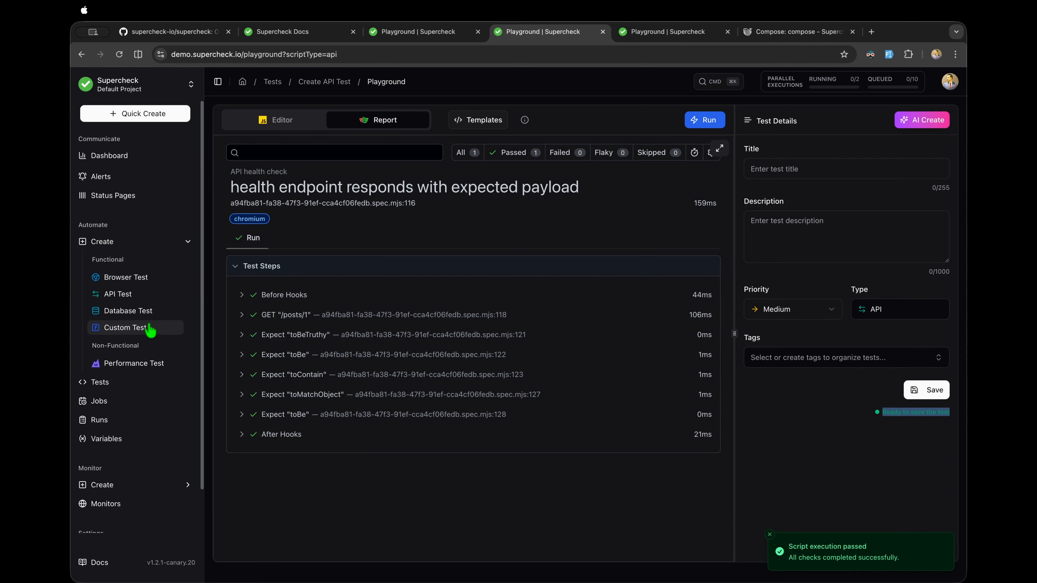
pyautogui.click(137, 311)
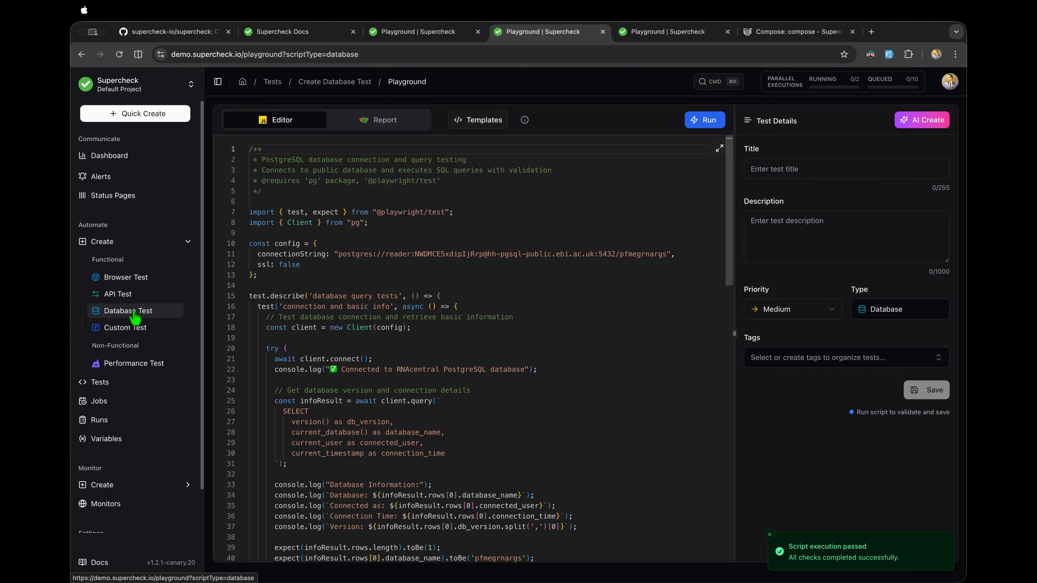
pyautogui.click(128, 295)
# Step: View the Custom Test cross-layer template, then open the Performance Test k6 smoke test playground
pyautogui.click(127, 327)
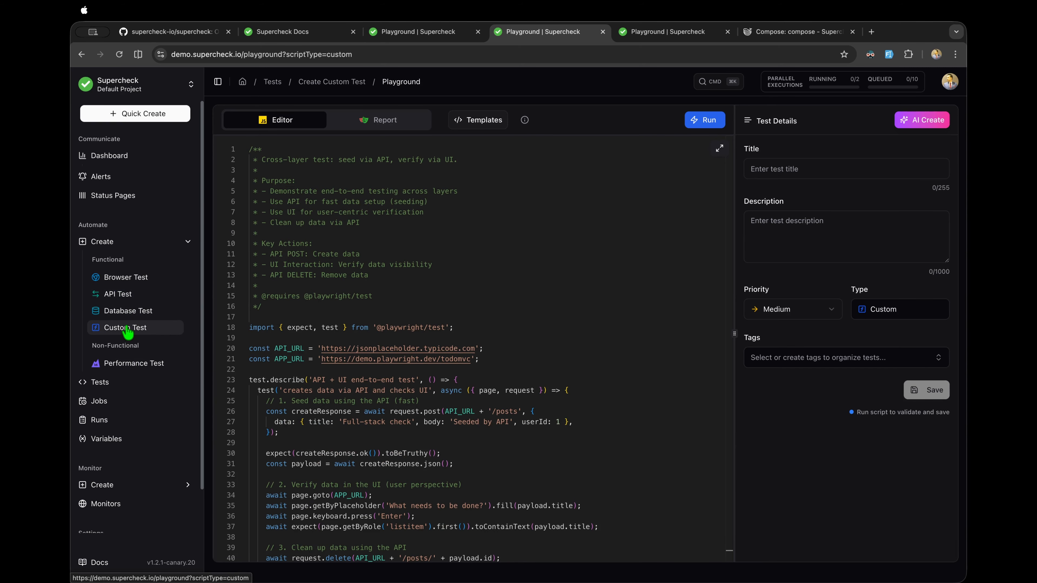
pyautogui.scroll(-3, 282, 345)
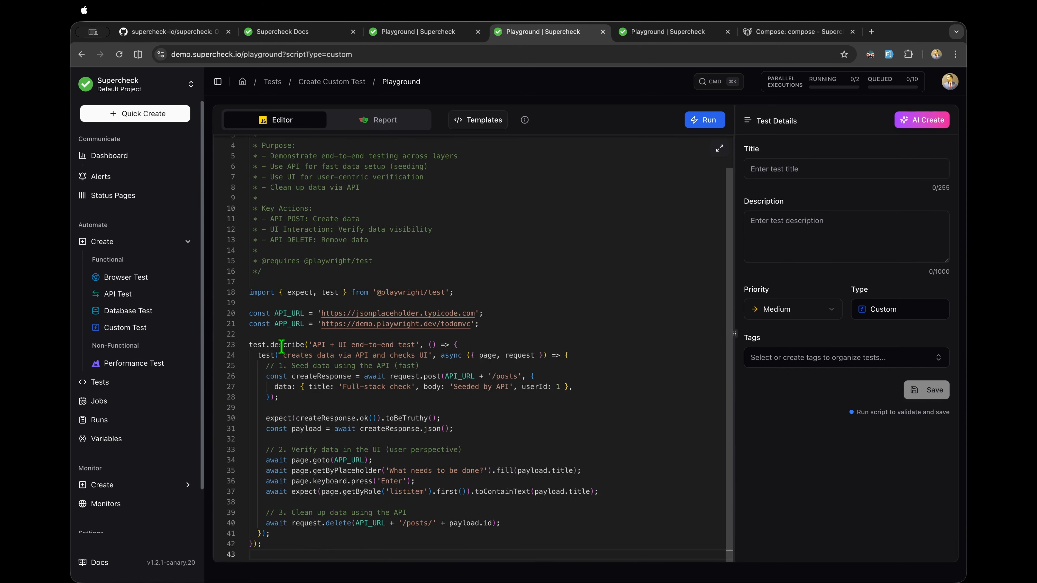
pyautogui.scroll(3, 282, 346)
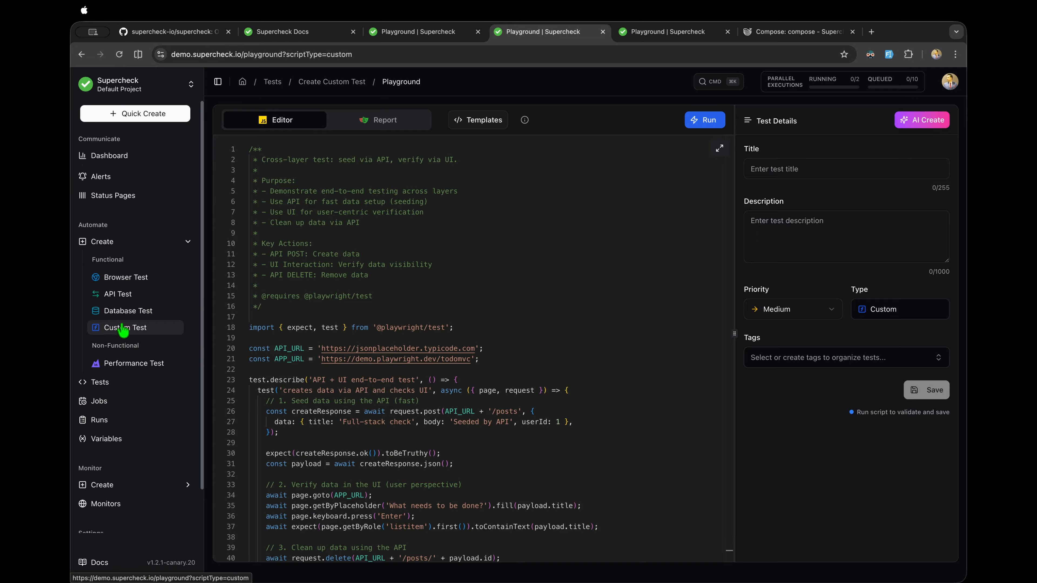
pyautogui.click(133, 363)
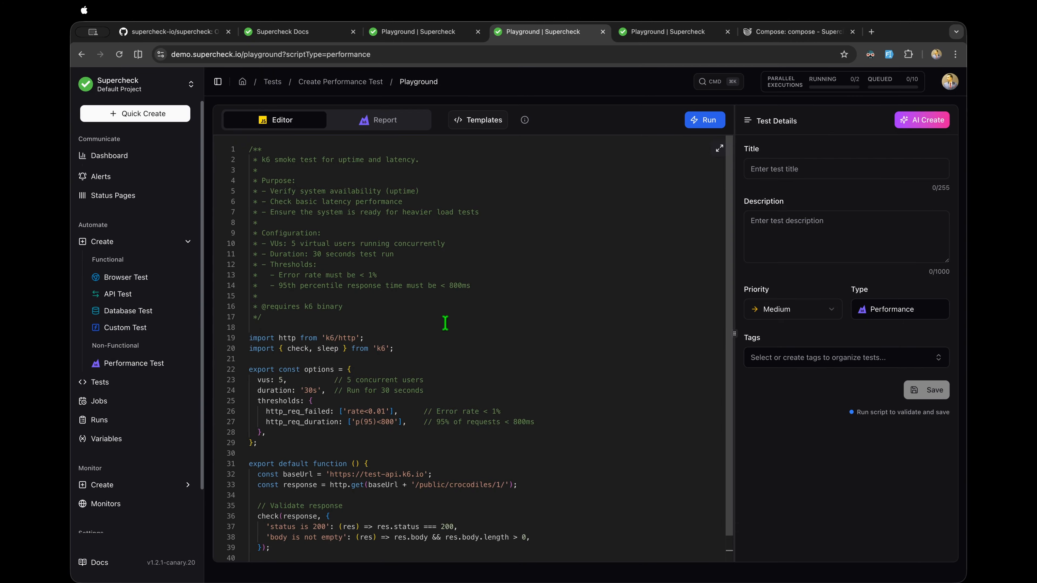
# Step: Preview each k6 template, from Basic Performance Test through Stress, Soak and gRPC + API Load Test
pyautogui.click(477, 119)
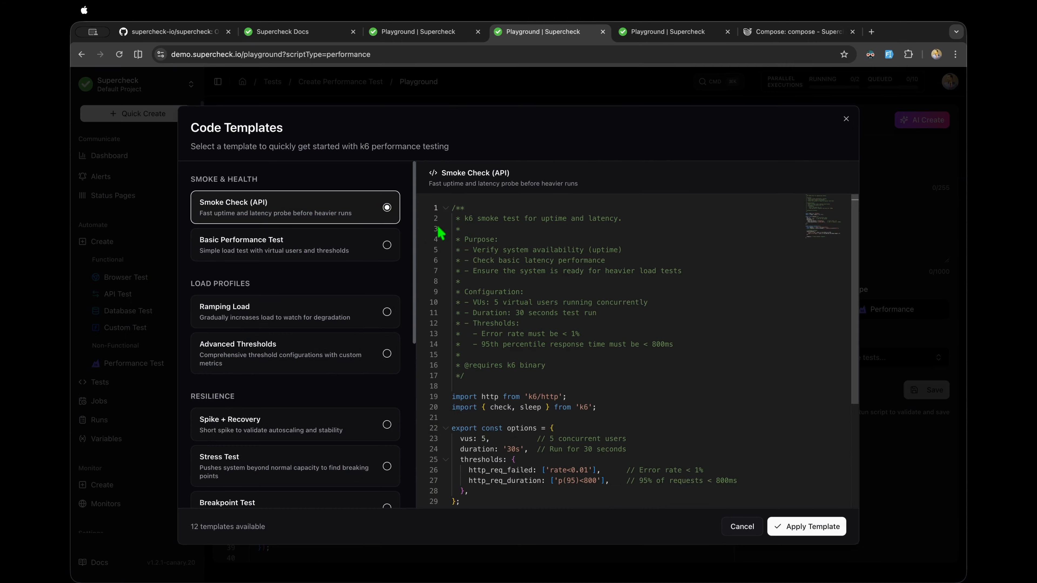
pyautogui.click(337, 246)
pyautogui.click(308, 319)
pyautogui.click(304, 354)
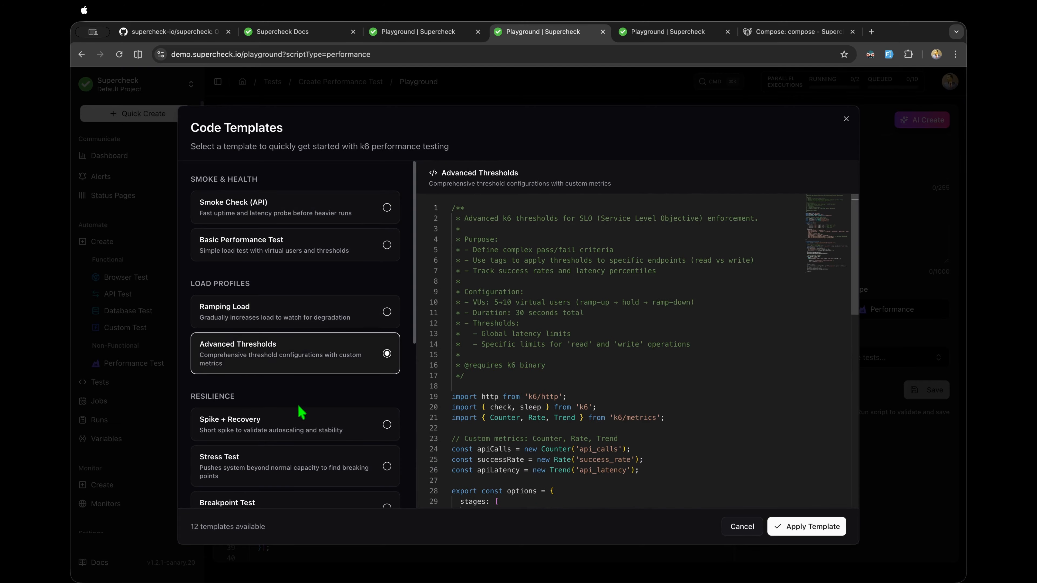
pyautogui.scroll(-6, 301, 412)
pyautogui.click(297, 227)
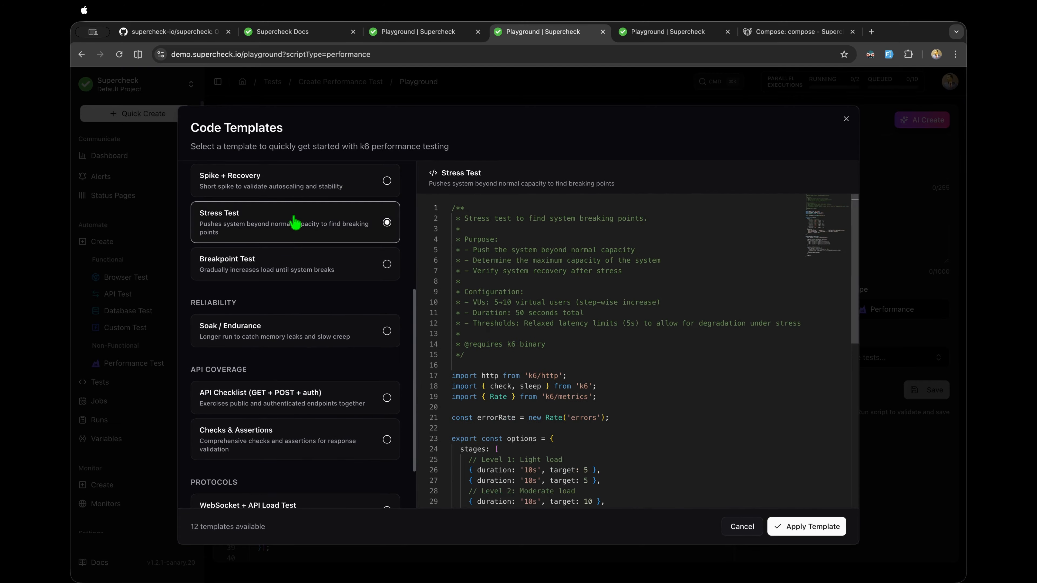
pyautogui.click(301, 180)
pyautogui.click(300, 272)
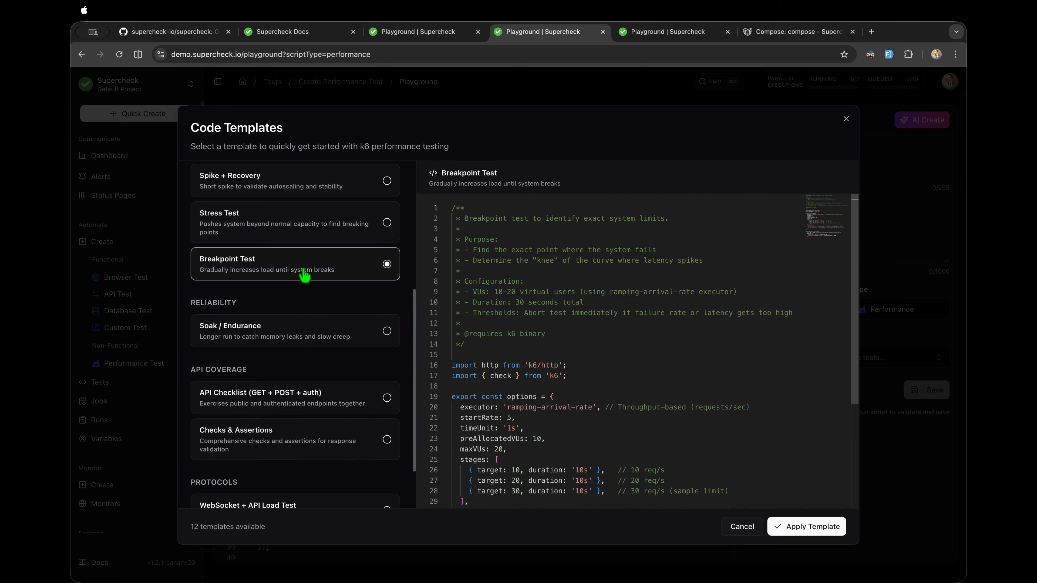
pyautogui.click(292, 332)
pyautogui.scroll(-3, 294, 333)
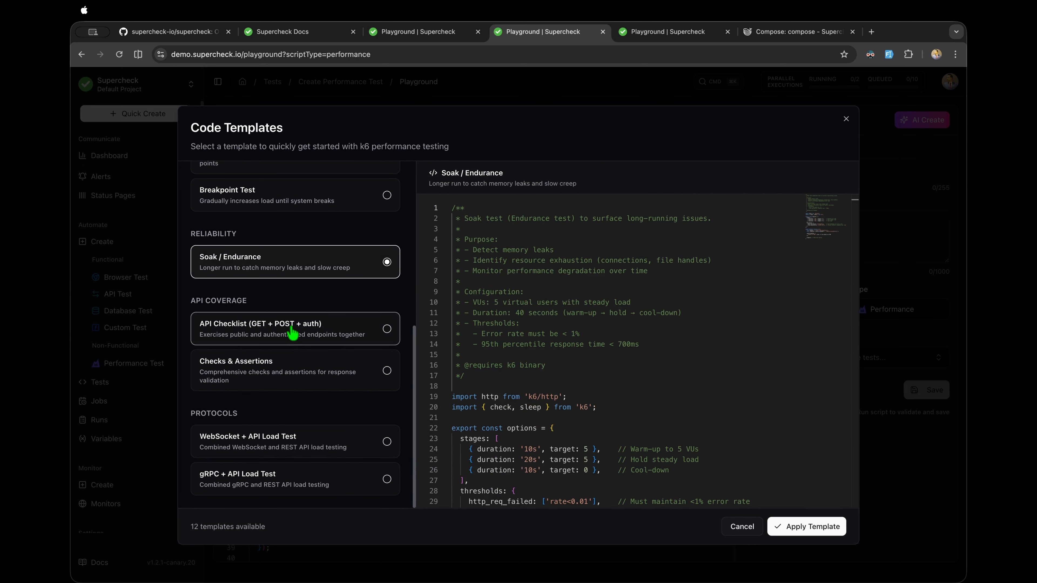
pyautogui.click(274, 445)
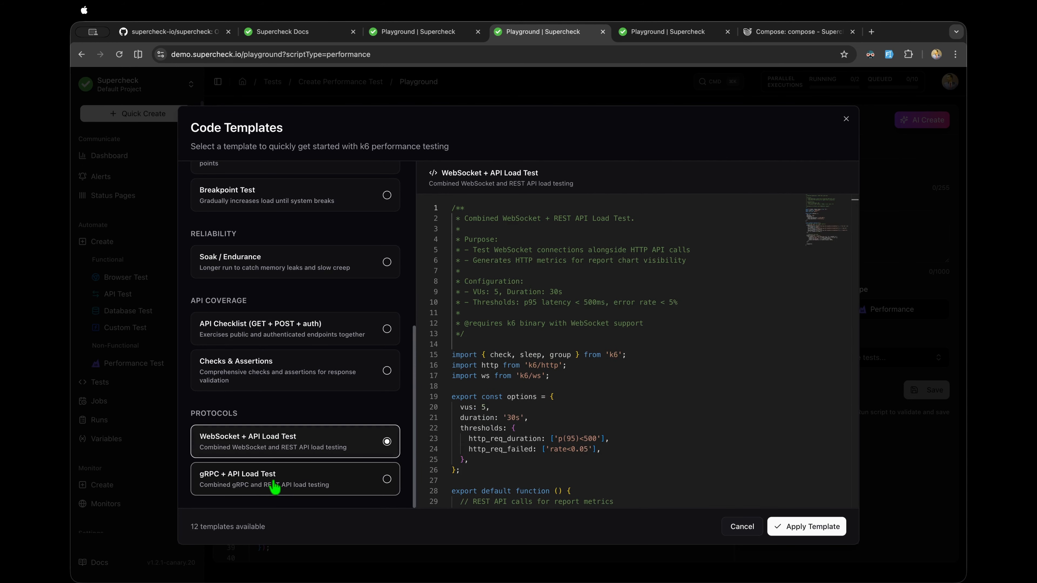
pyautogui.click(274, 486)
pyautogui.scroll(10, 316, 327)
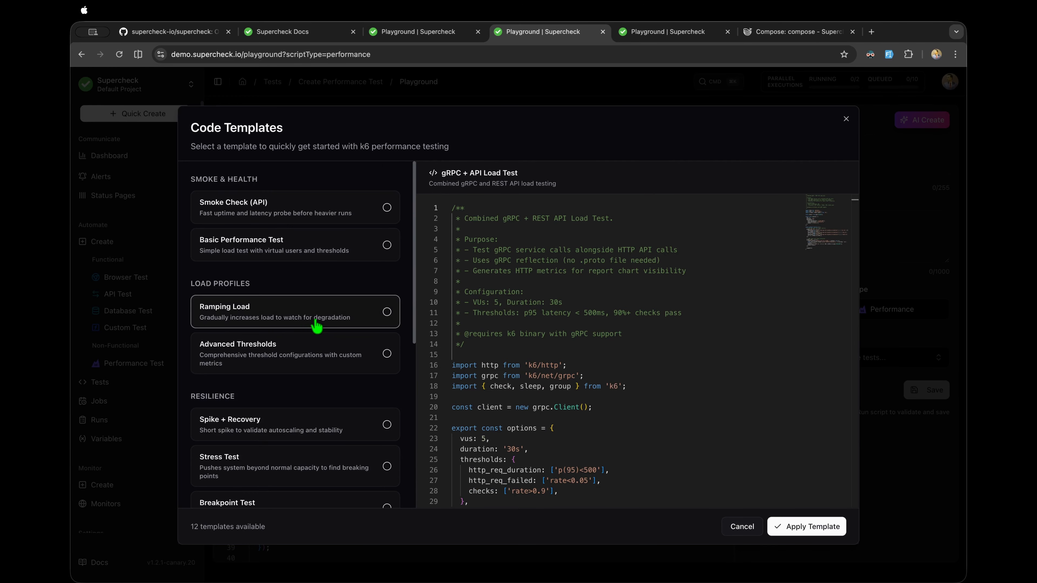
# Step: Compare the Smoke Check (API) and Basic Performance Test template previews
pyautogui.click(333, 228)
pyautogui.click(335, 253)
pyautogui.scroll(-6, 343, 332)
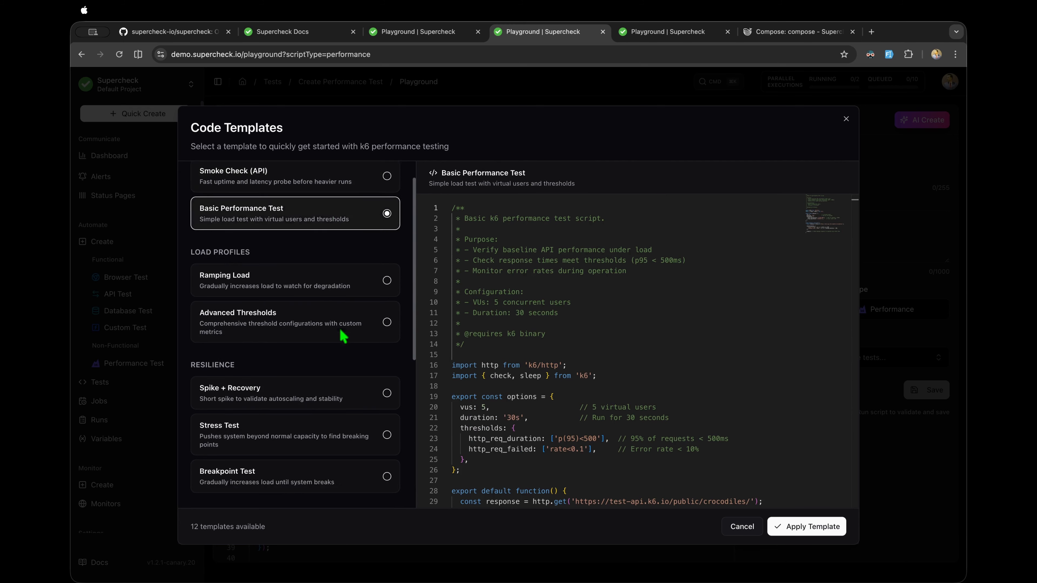
pyautogui.scroll(-1, 512, 399)
pyautogui.scroll(-2, 364, 363)
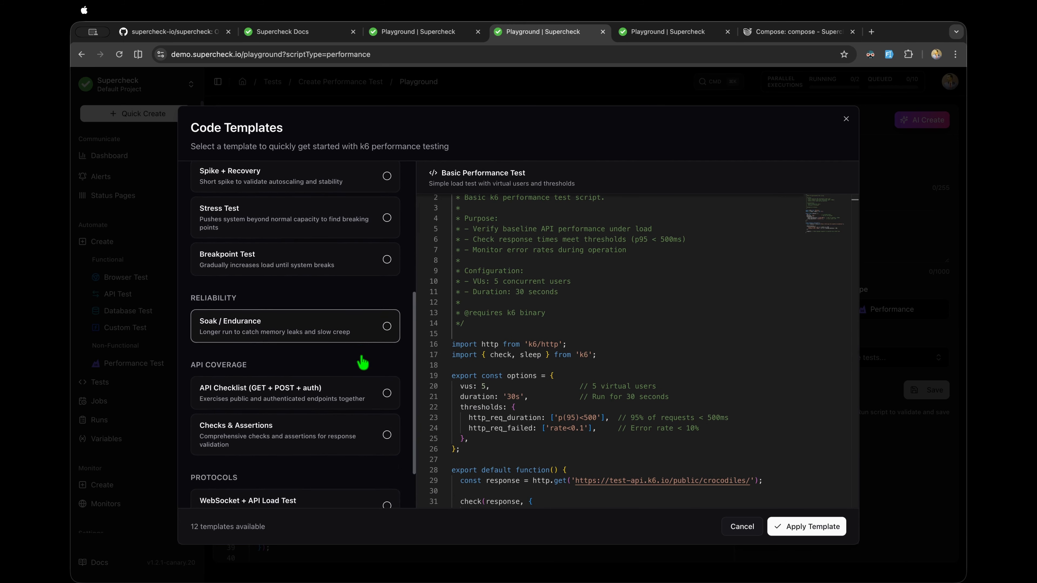
pyautogui.scroll(5, 362, 362)
pyautogui.scroll(3, 362, 361)
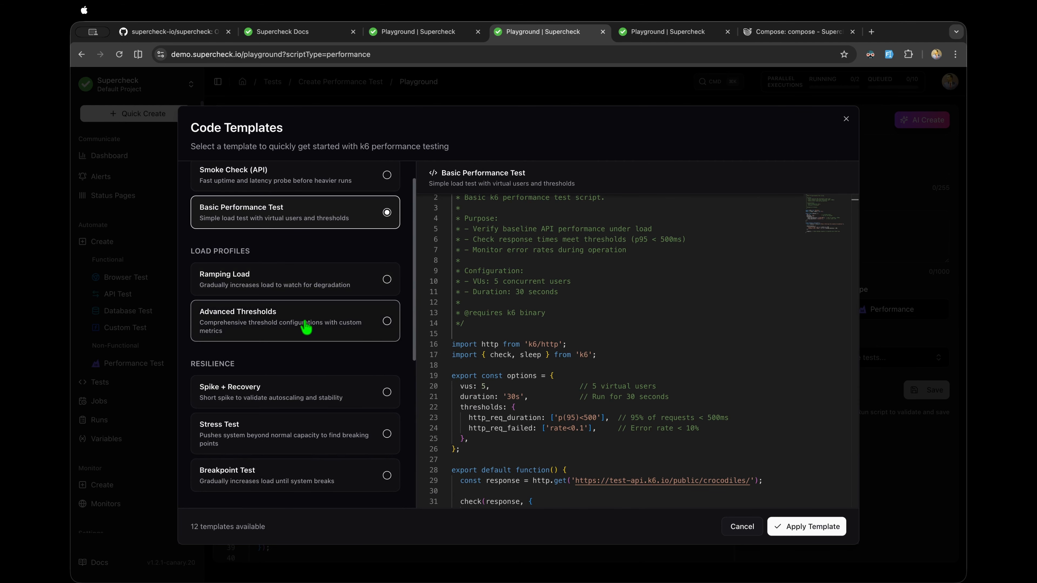
# Step: Check Advanced Thresholds and Smoke Check again, then apply the Basic Performance Test template
pyautogui.click(330, 327)
pyautogui.scroll(-8, 590, 286)
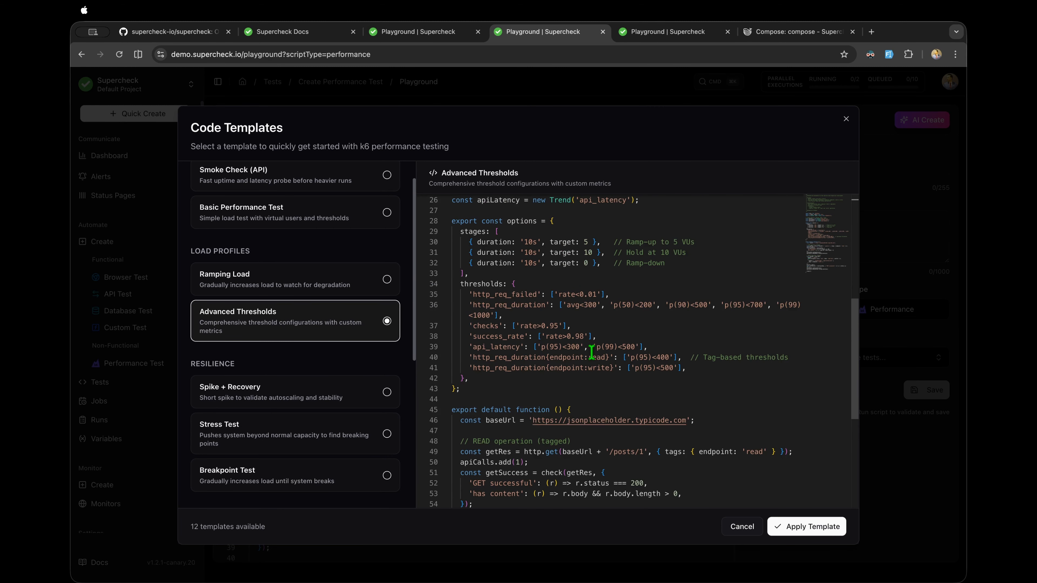
pyautogui.scroll(-4, 591, 352)
pyautogui.scroll(10, 591, 352)
pyautogui.scroll(1, 359, 270)
pyautogui.click(359, 218)
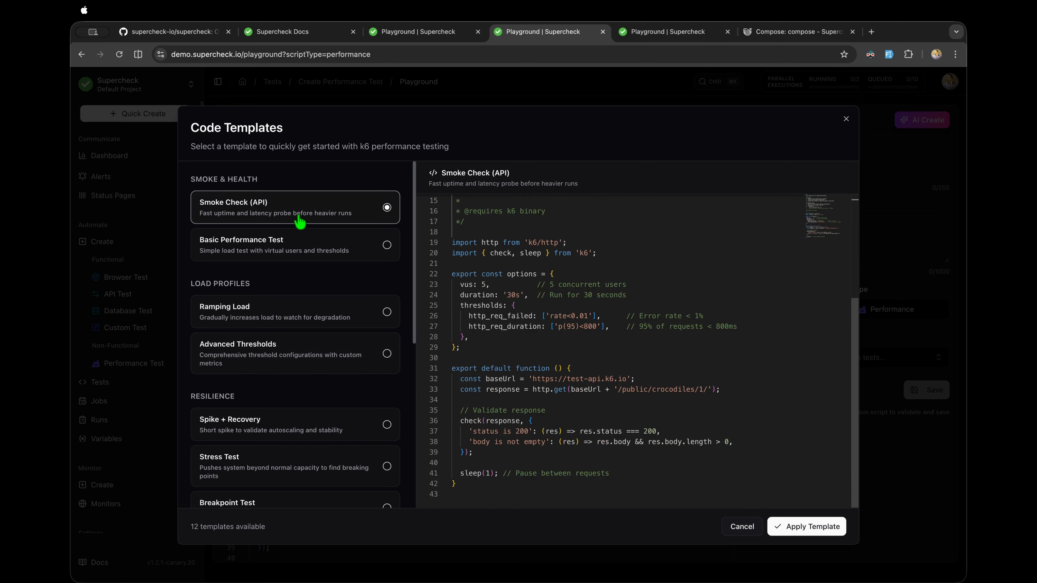
pyautogui.click(318, 249)
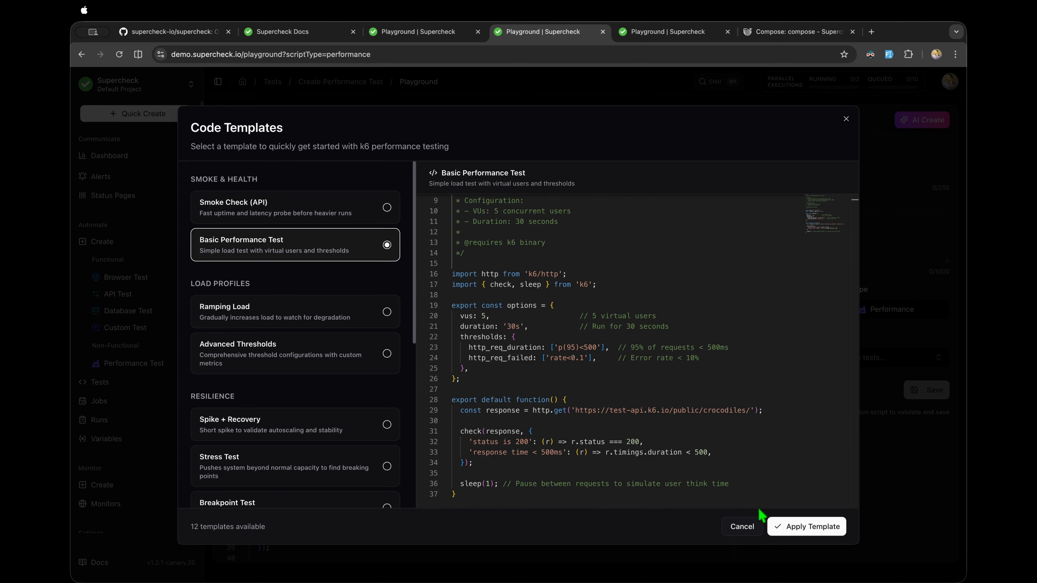
pyautogui.click(783, 526)
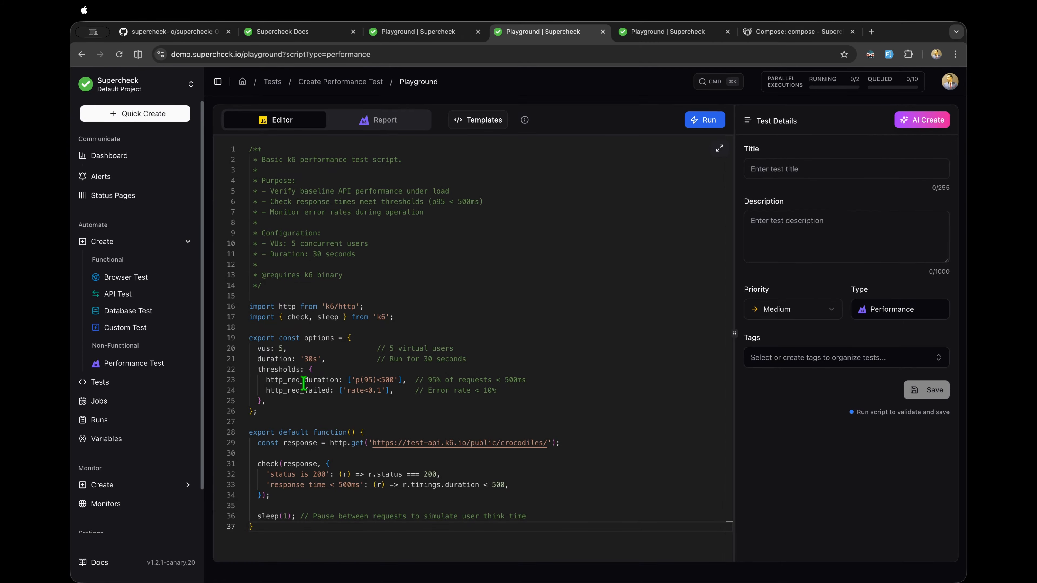
# Step: Highlight the script's options block, thresholds settings and response check block one at a time
pyautogui.moveTo(275, 412); pyautogui.dragTo(250, 337)
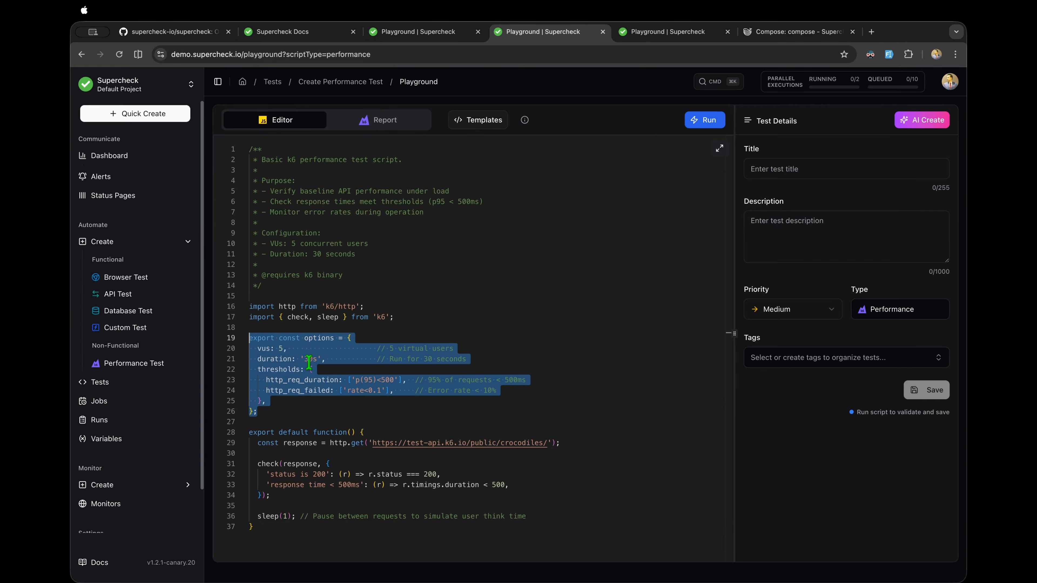
pyautogui.click(367, 398)
pyautogui.click(263, 381)
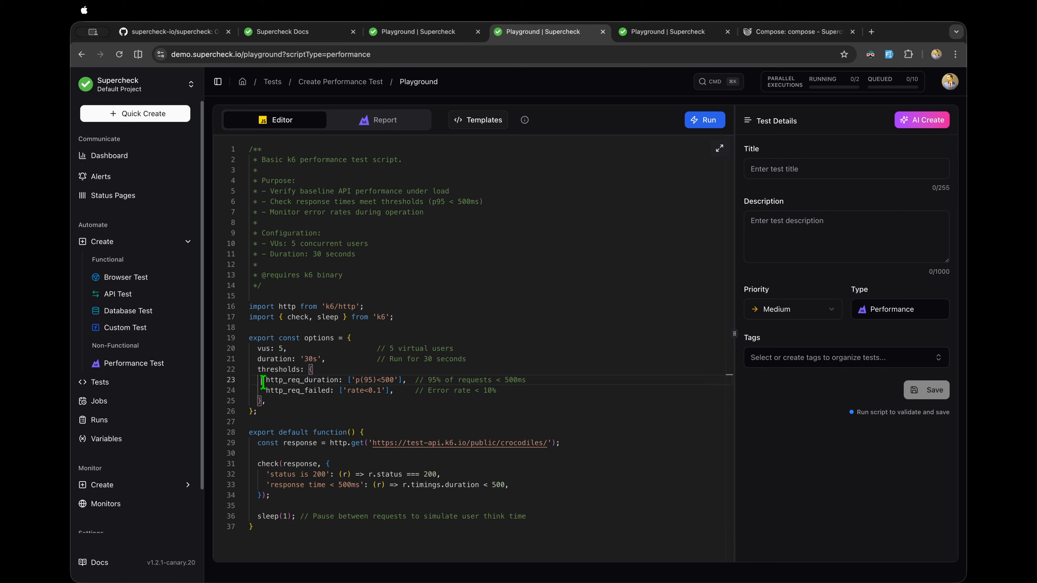
pyautogui.moveTo(260, 373); pyautogui.dragTo(290, 405)
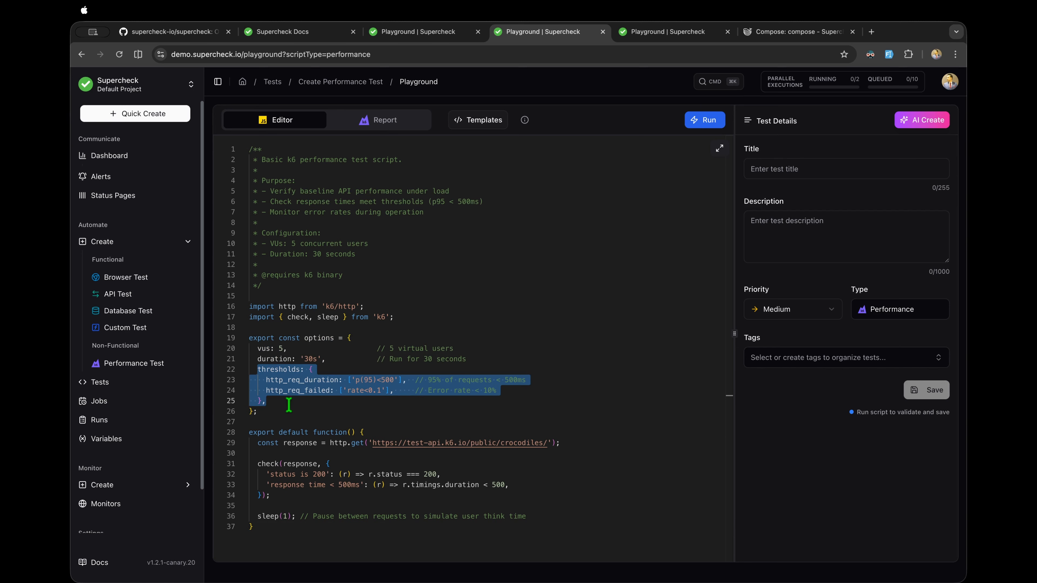
pyautogui.click(316, 405)
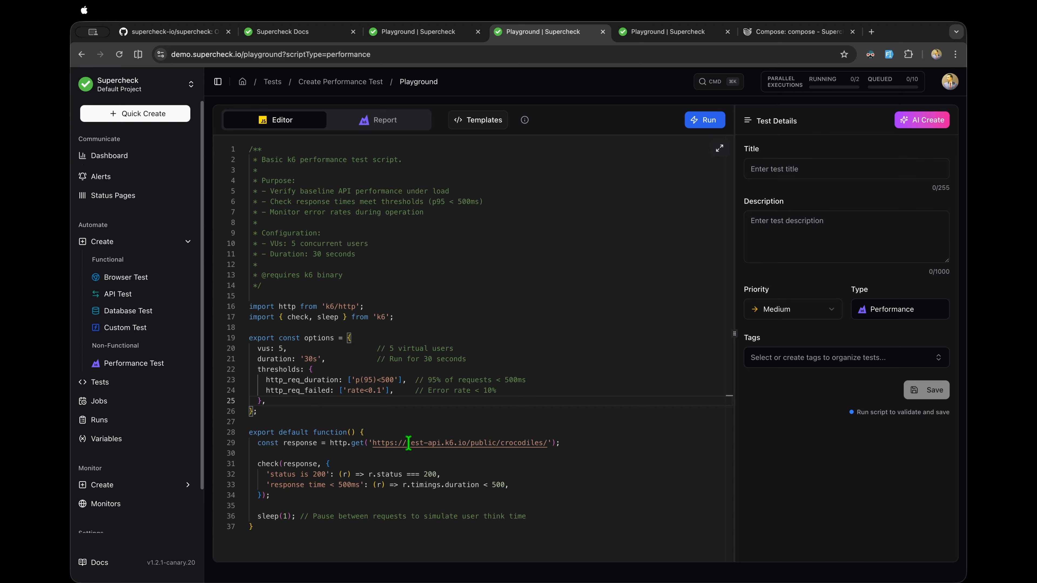
pyautogui.moveTo(327, 497); pyautogui.dragTo(247, 461)
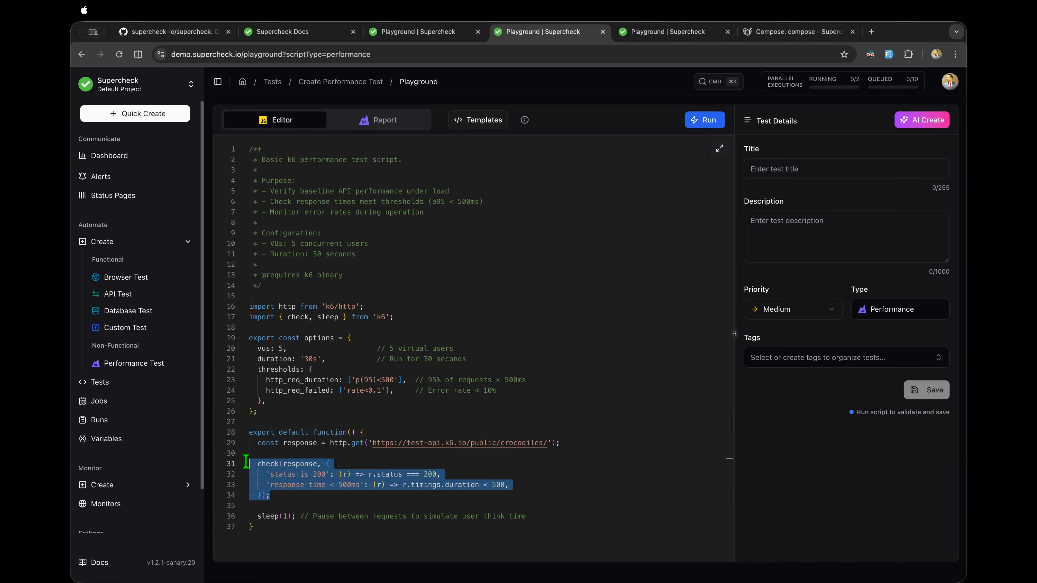
pyautogui.click(552, 344)
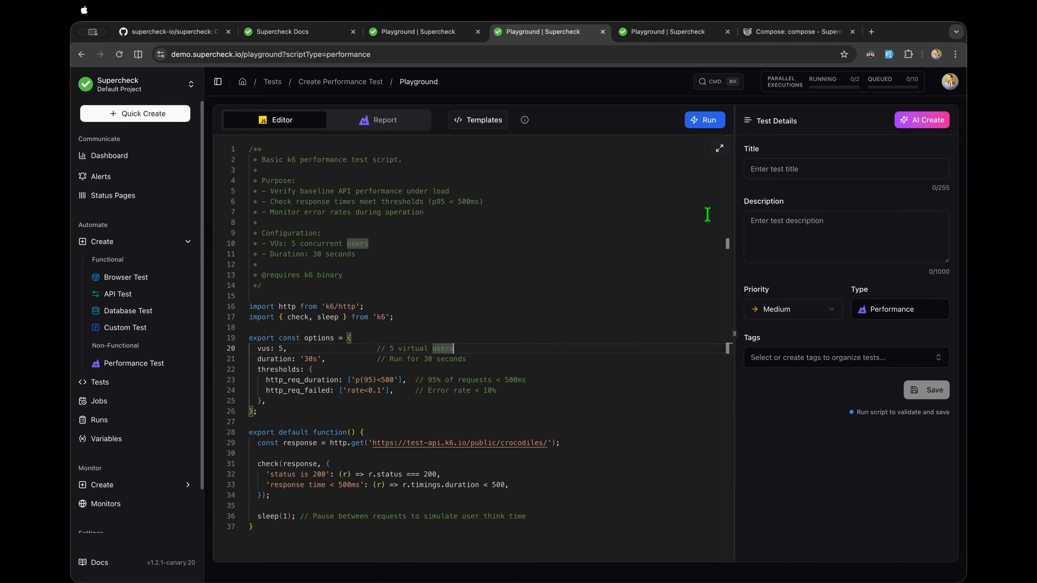
# Step: Open and dismiss the AI Create dialog, then switch to the Browser Test playground
pyautogui.click(894, 123)
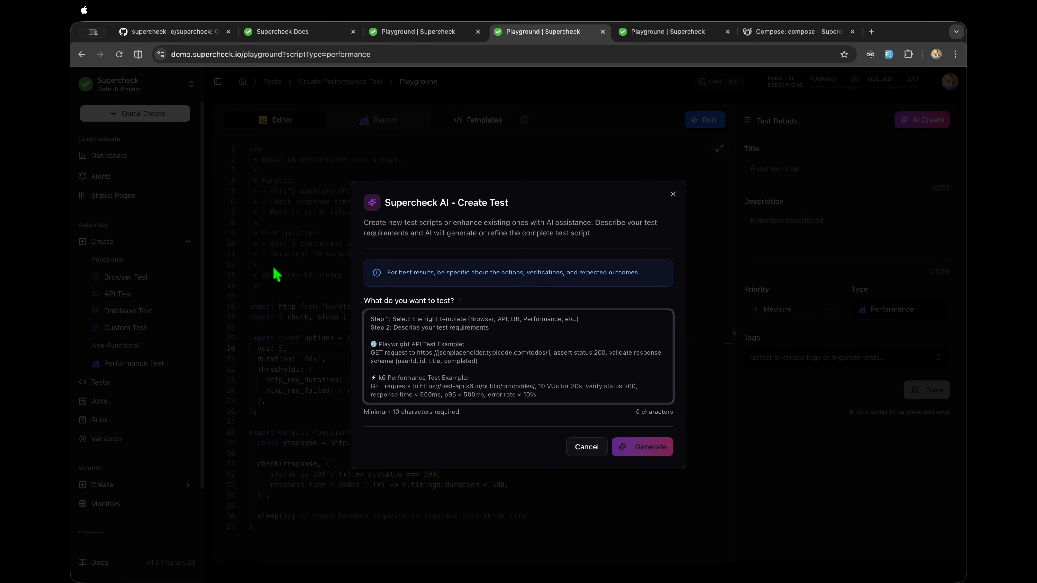
pyautogui.click(672, 194)
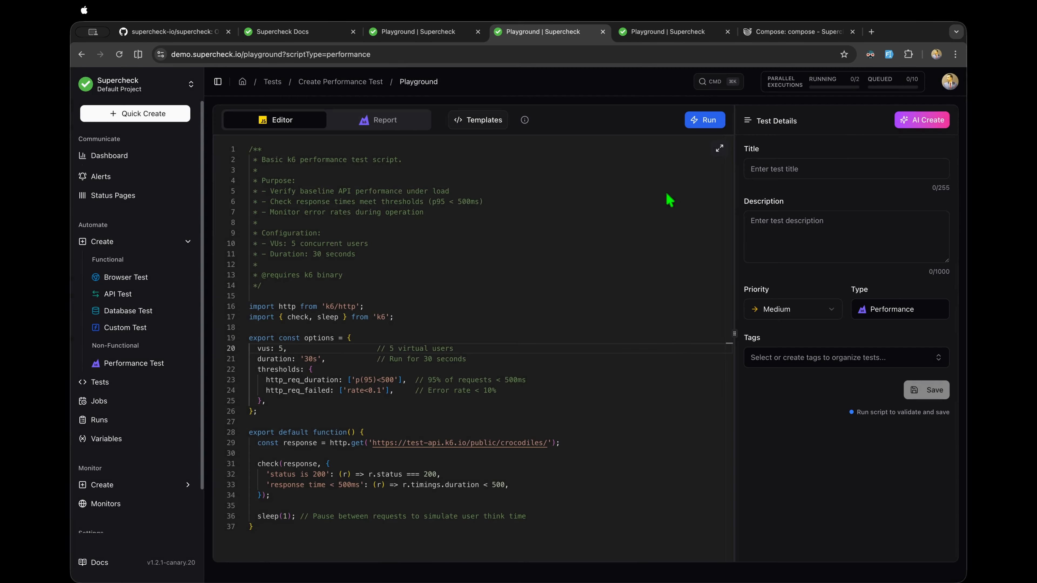
pyautogui.click(142, 280)
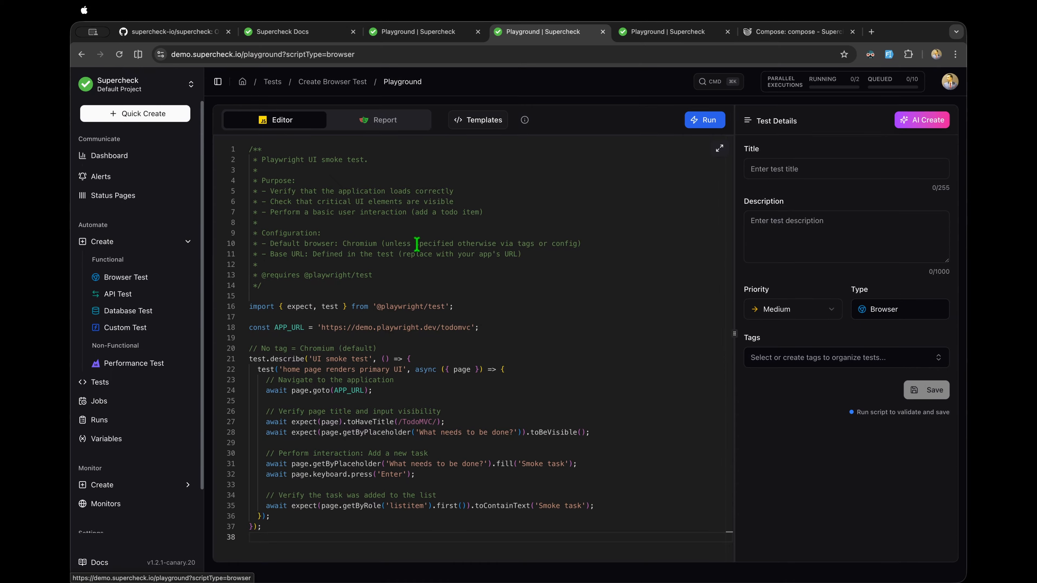
# Step: Look over the Playwright test script, then go back to the Performance Test playground
pyautogui.moveTo(261, 527); pyautogui.dragTo(251, 159)
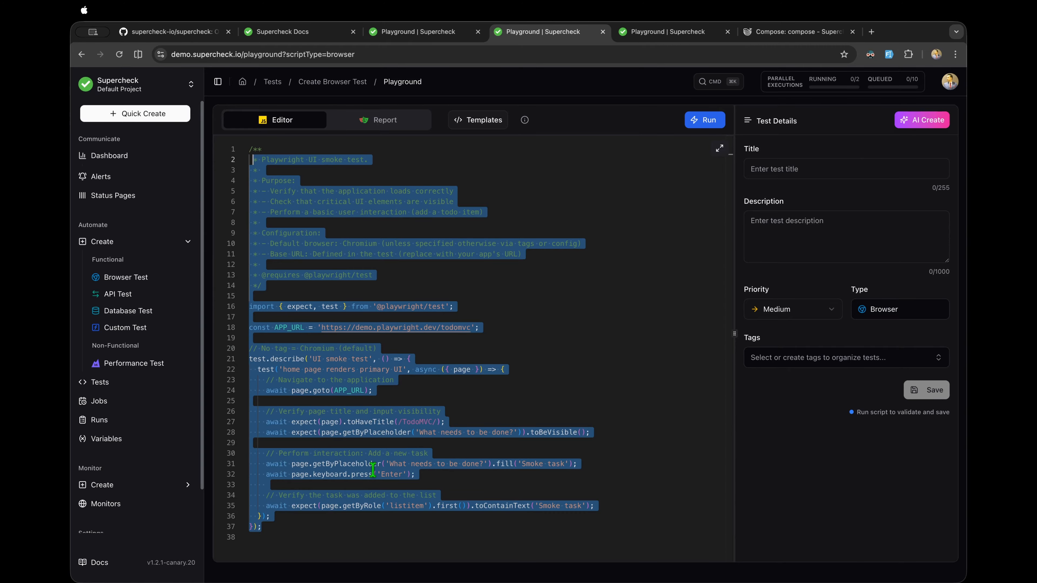
pyautogui.click(283, 524)
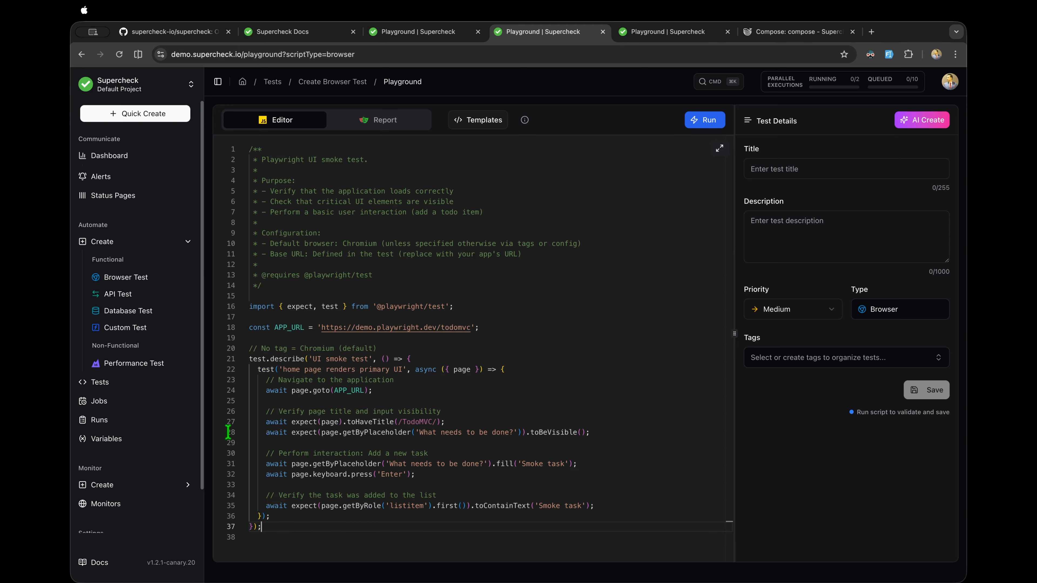
pyautogui.click(123, 363)
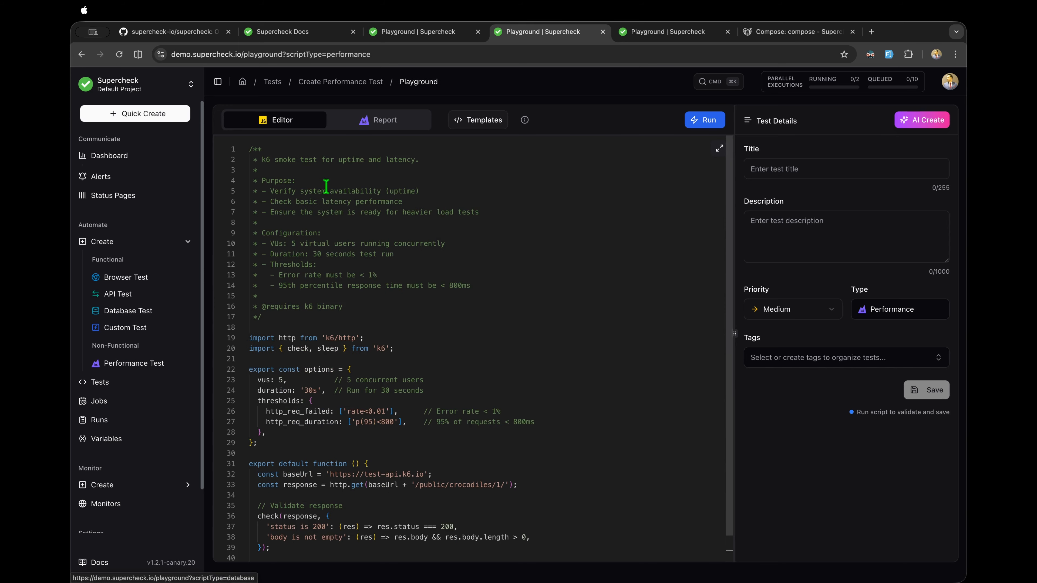
# Step: Load the Basic Performance Test template into the editor
pyautogui.click(484, 120)
pyautogui.click(267, 257)
pyautogui.click(776, 524)
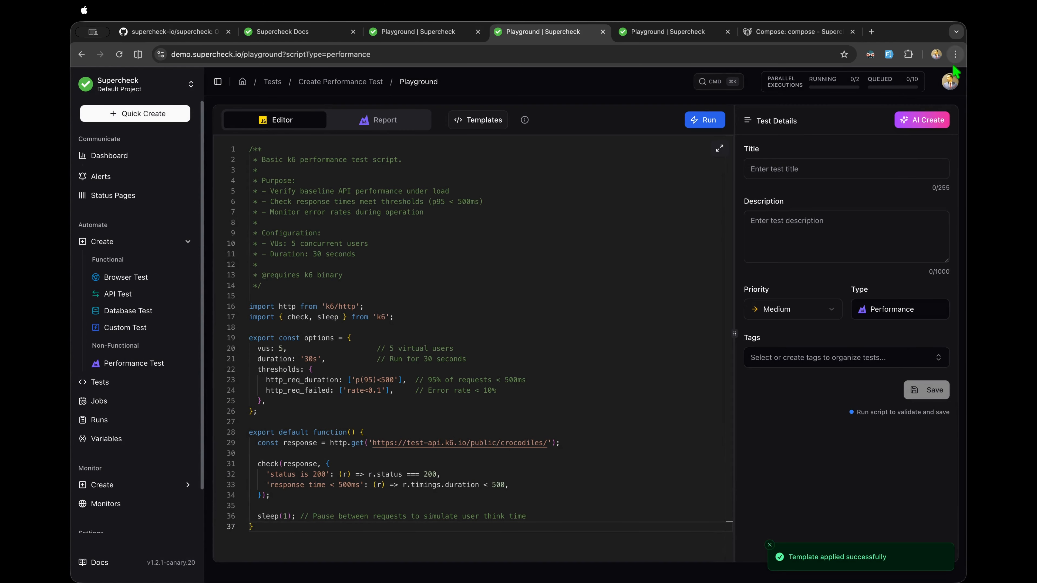
# Step: Select the whole script, open and cancel AI Create, then deselect the script
pyautogui.press('super+a')
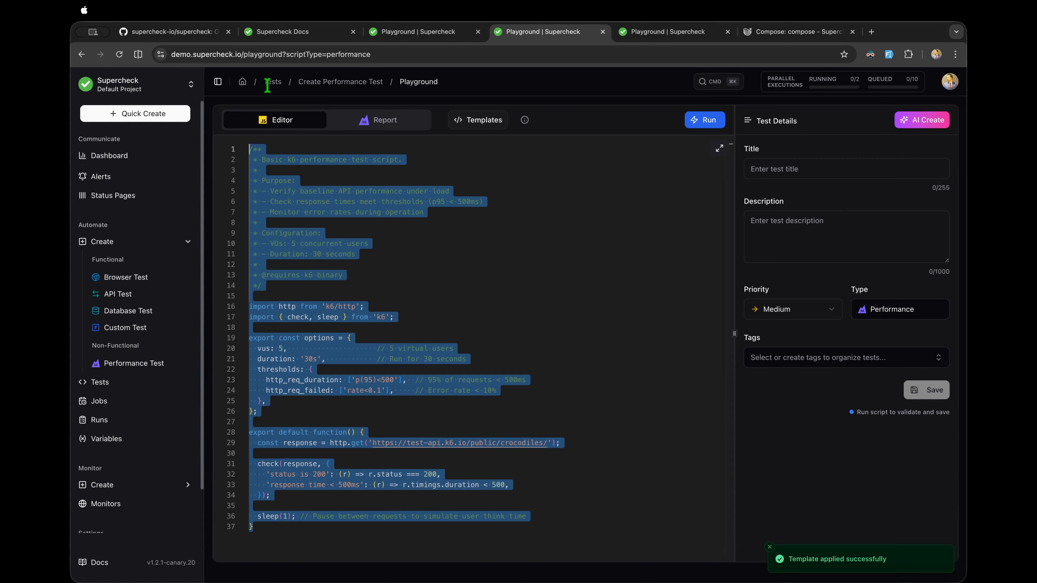
pyautogui.click(930, 122)
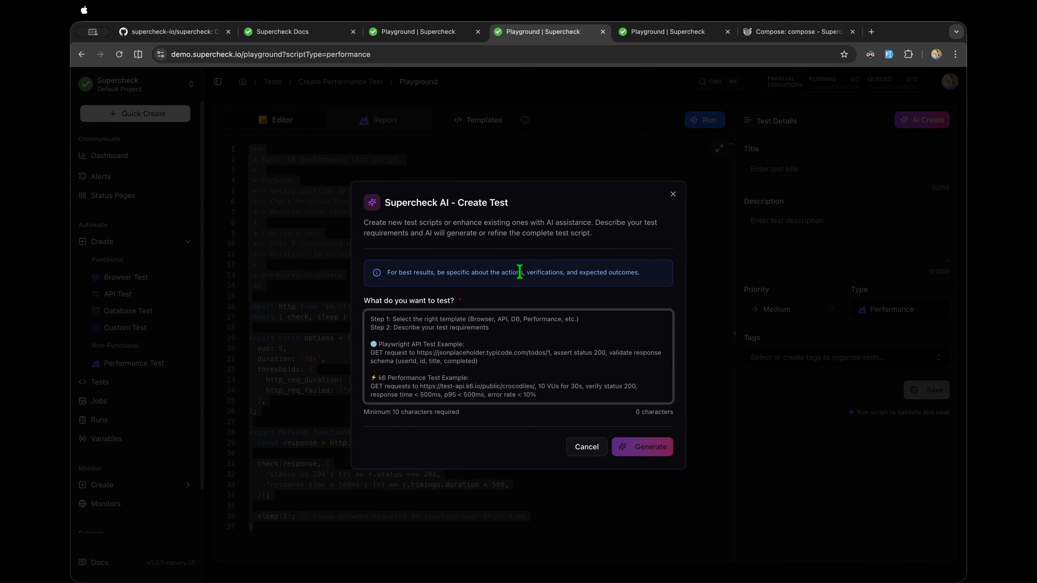
pyautogui.click(274, 370)
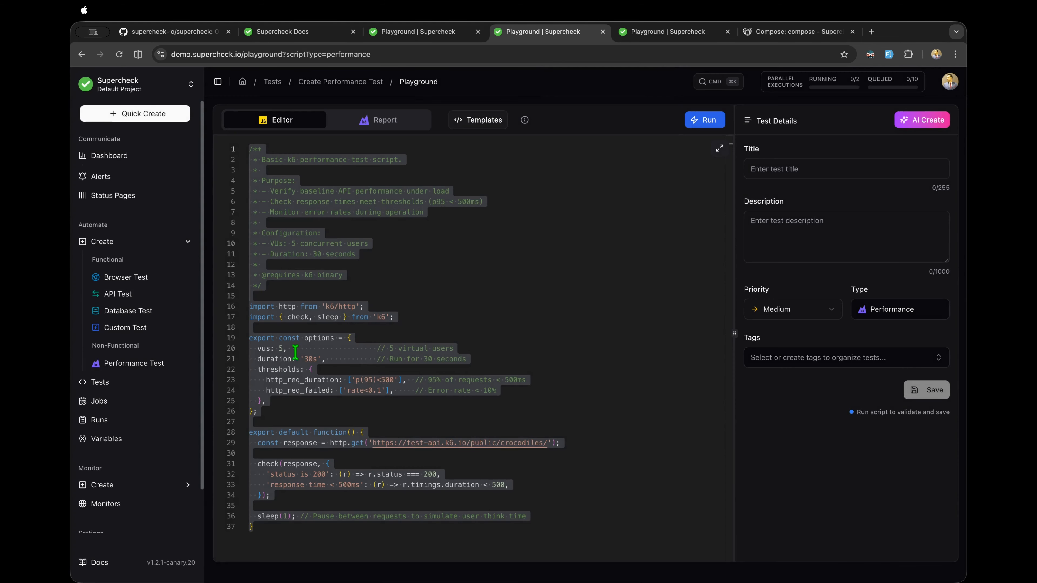
pyautogui.click(283, 407)
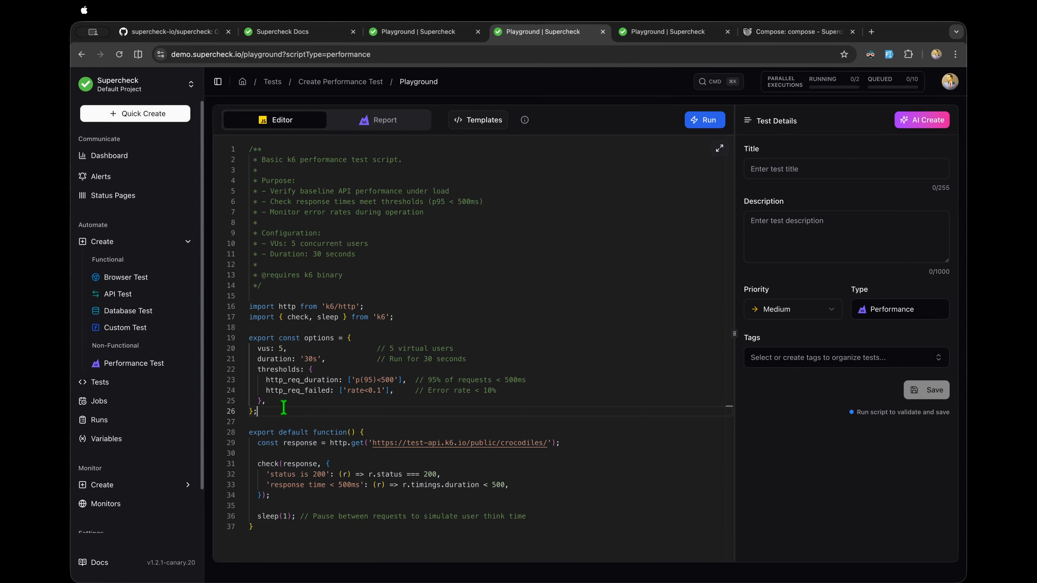
# Step: Inspect the thresholds and the 0.1 error-rate limit, then bring up AI Create again
pyautogui.doubleClick(289, 369)
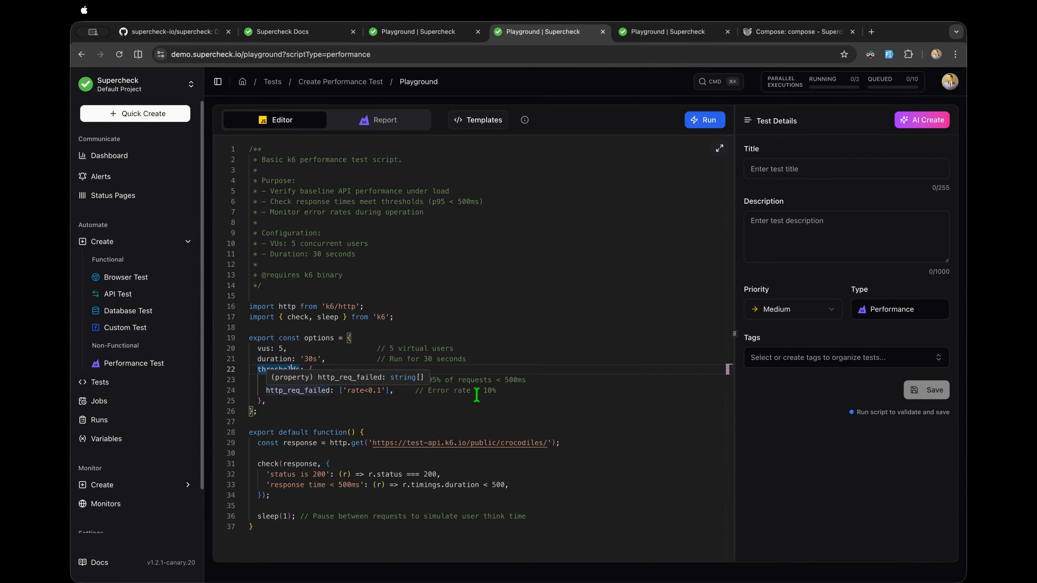
pyautogui.click(458, 412)
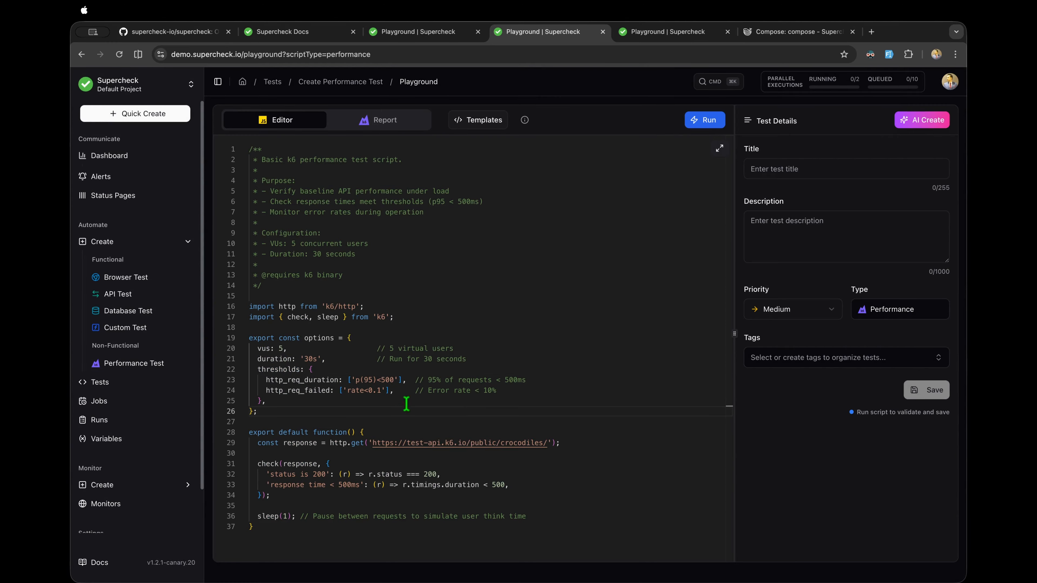
pyautogui.moveTo(384, 391); pyautogui.dragTo(367, 392)
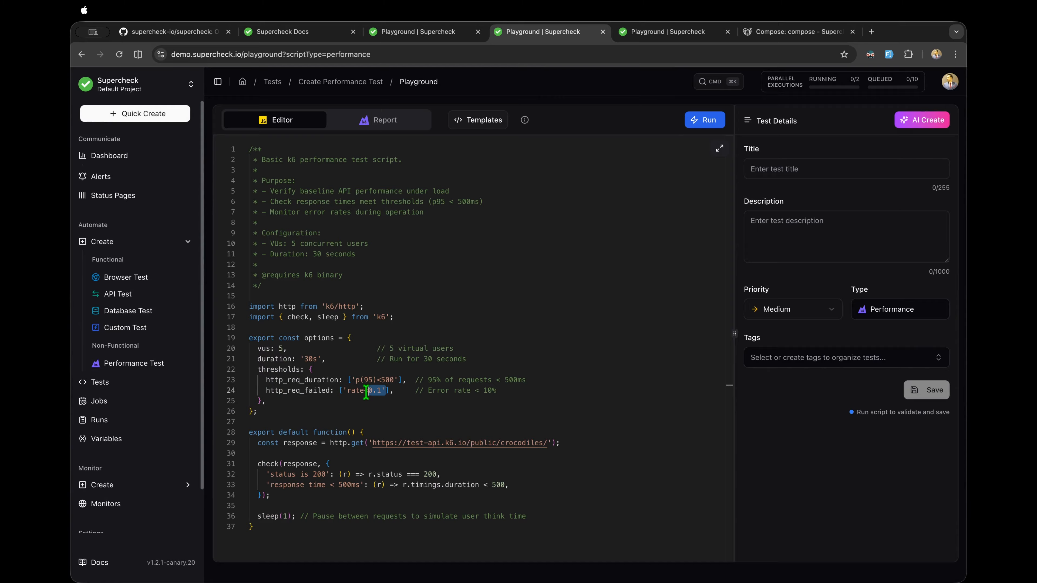
pyautogui.click(420, 349)
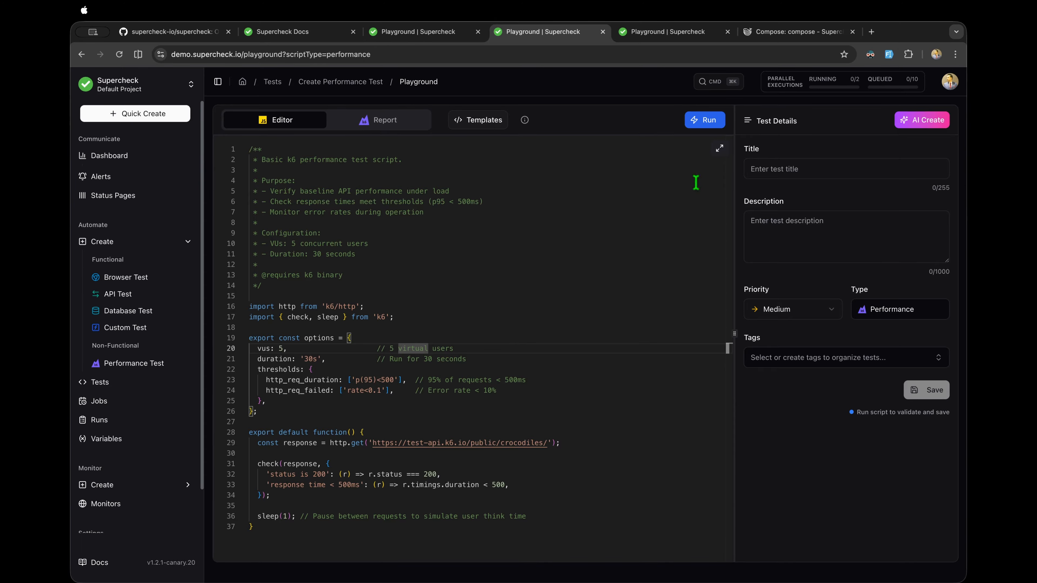
pyautogui.click(928, 120)
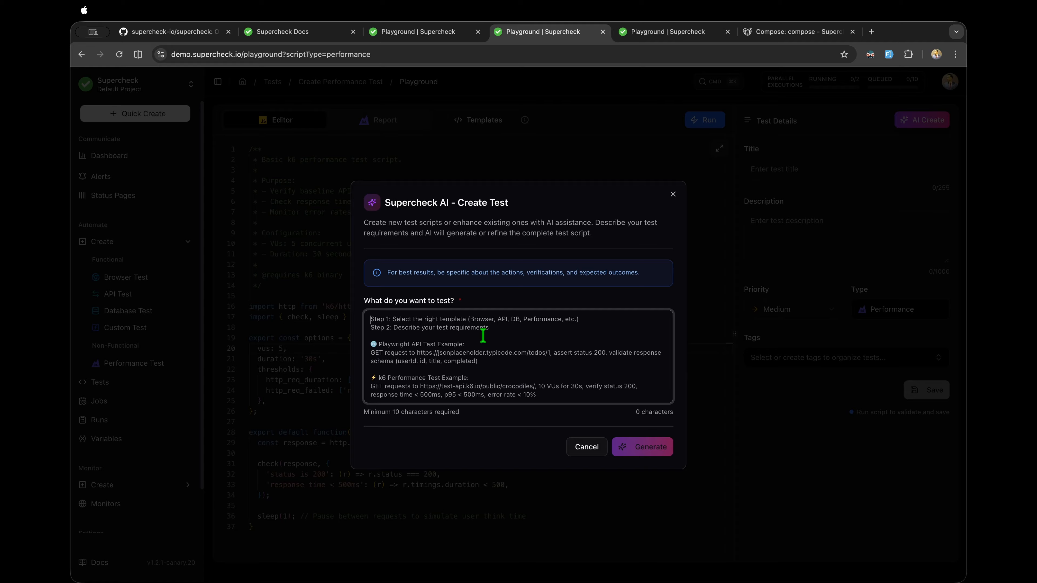
# Step: Paste the request for 100 VUs, 1s p95 and 2% errors, trim the duplicate phrase, and generate
pyautogui.write("Change this performance test to run for 100 users, 100 virtual users and change http request duration, p95 threshold to 1 second and error rate to 2%. Don't change anything else.")
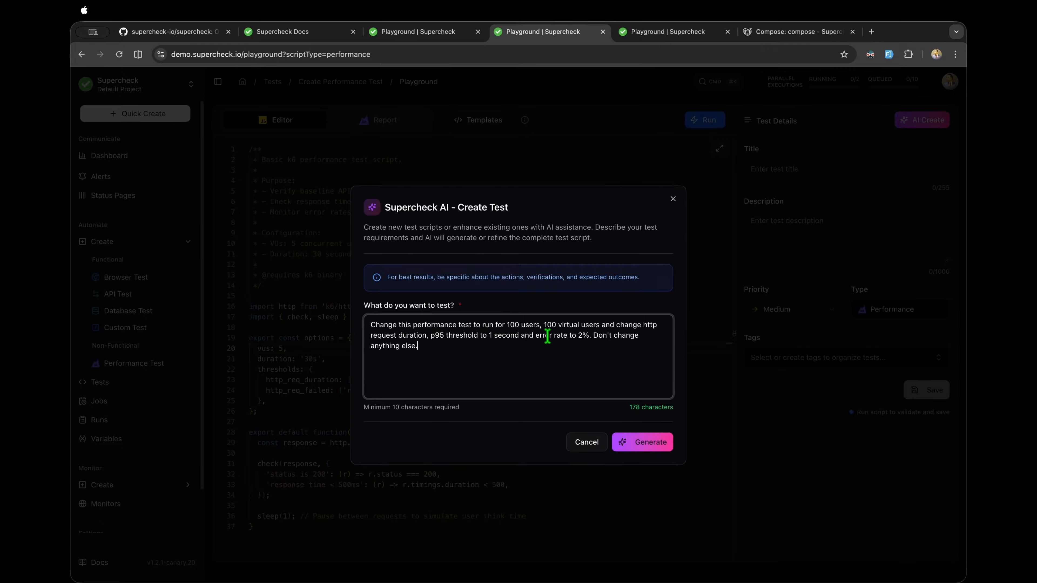
pyautogui.moveTo(509, 327); pyautogui.dragTo(539, 326)
pyautogui.press('BackSpace')
pyautogui.press('BackSpace')
pyautogui.press('BackSpace')
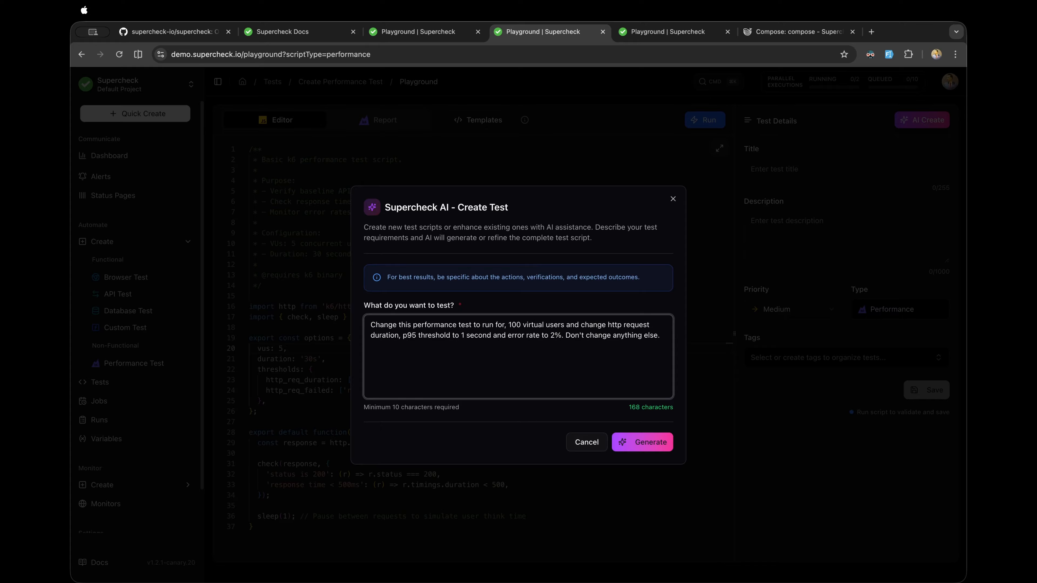
pyautogui.press('BackSpace')
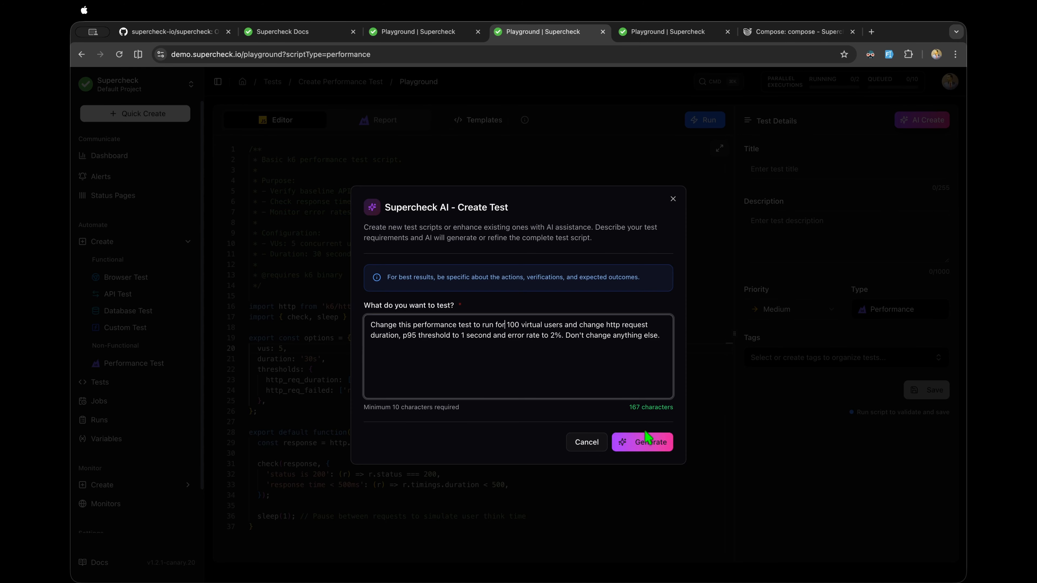
pyautogui.click(654, 440)
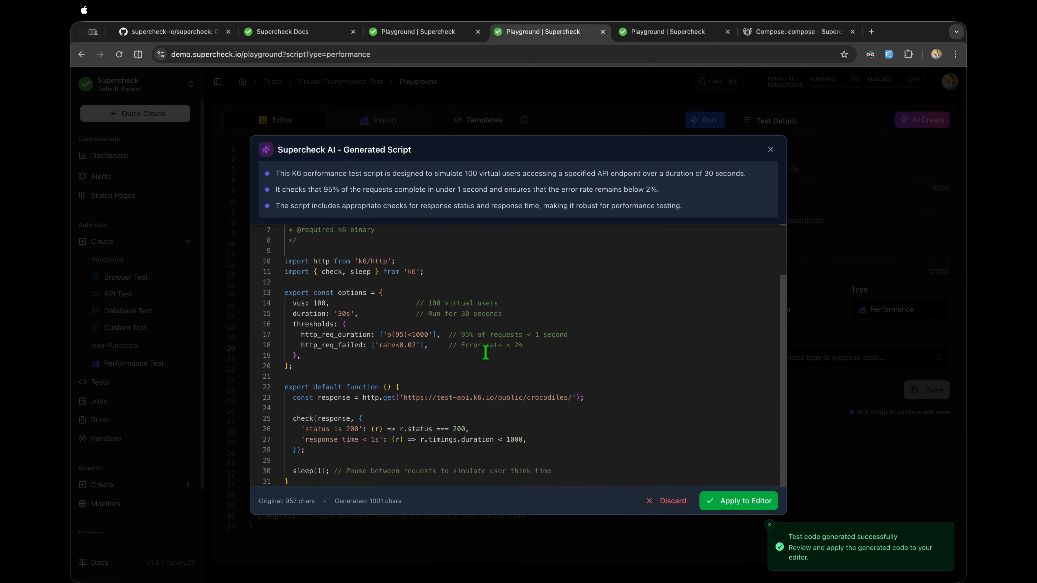
# Step: Dismiss the code-generated notification over the Generated Script dialog
pyautogui.scroll(3, 481, 333)
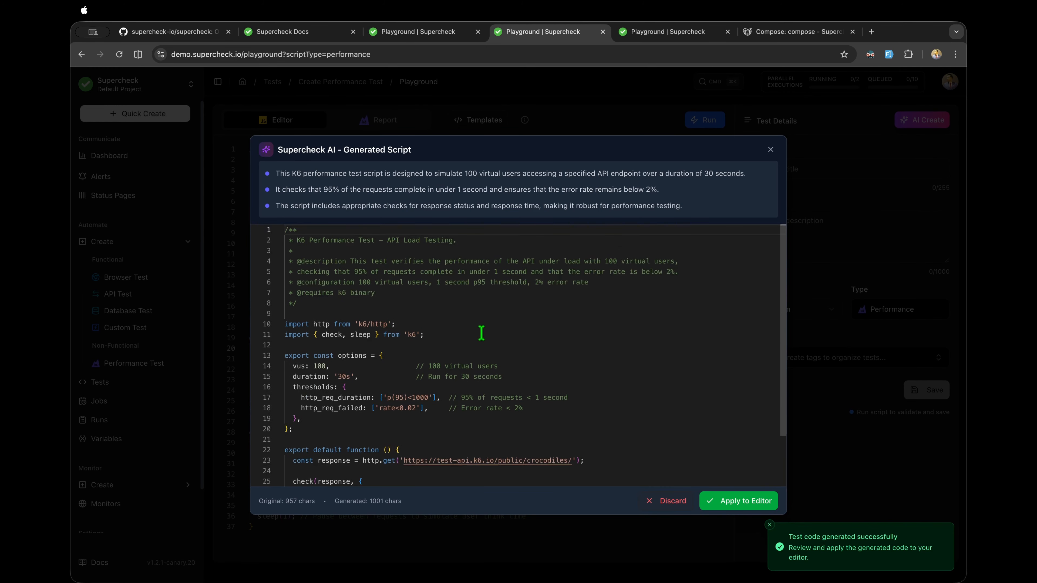
pyautogui.scroll(-3, 481, 333)
pyautogui.click(770, 528)
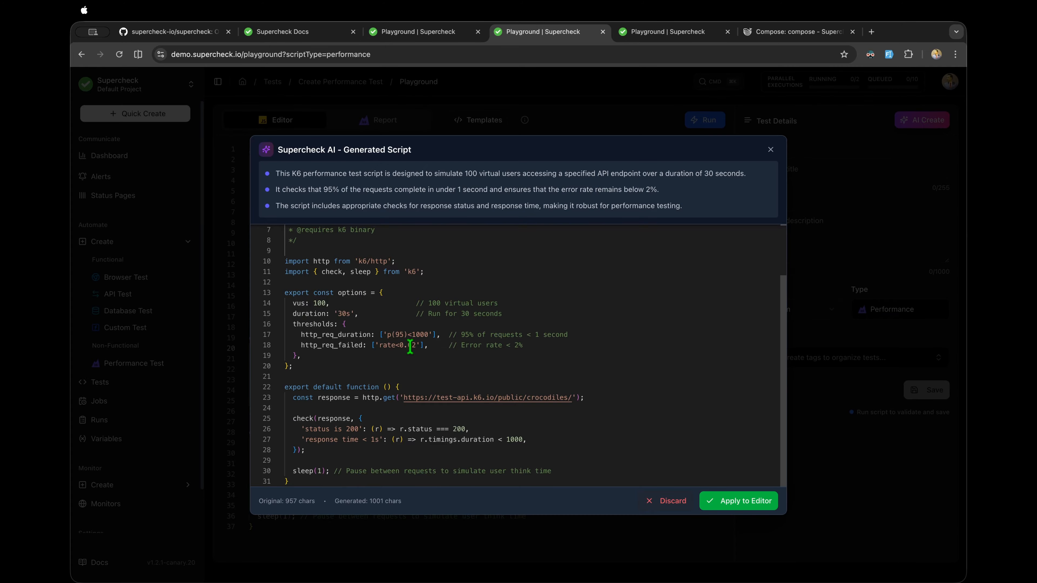
# Step: Review the generated 100 VUs setting, p(95)<1000 and 2% error thresholds, and response checks
pyautogui.scroll(3, 410, 347)
pyautogui.moveTo(291, 366); pyautogui.dragTo(332, 365)
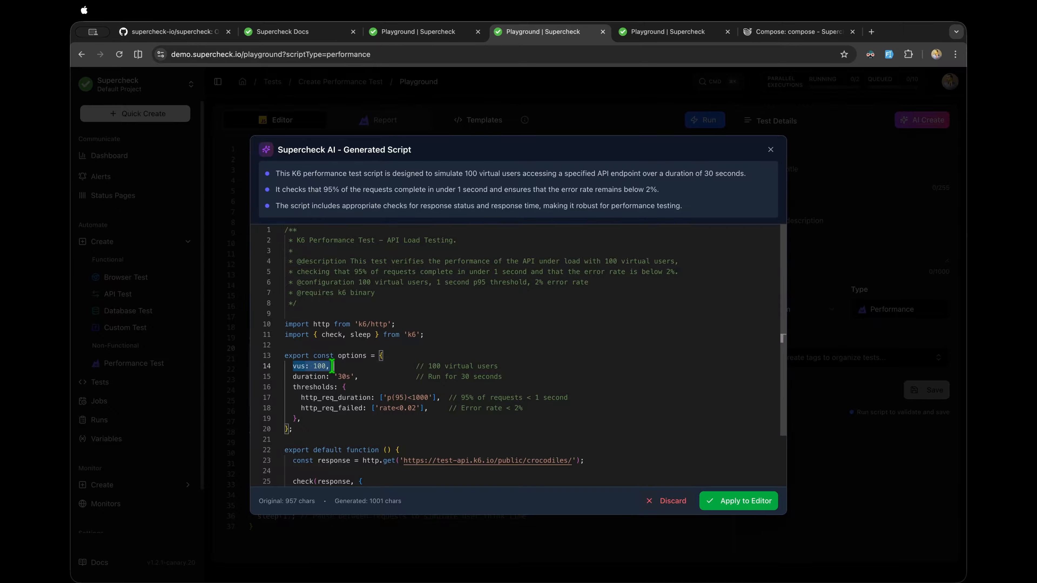
pyautogui.scroll(-3, 332, 366)
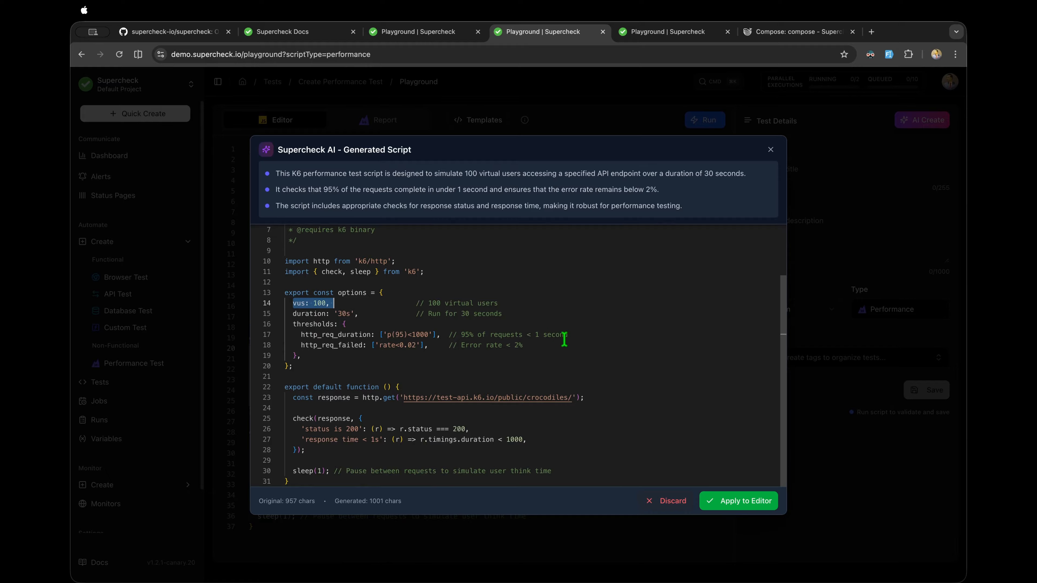
pyautogui.moveTo(568, 338); pyautogui.dragTo(283, 338)
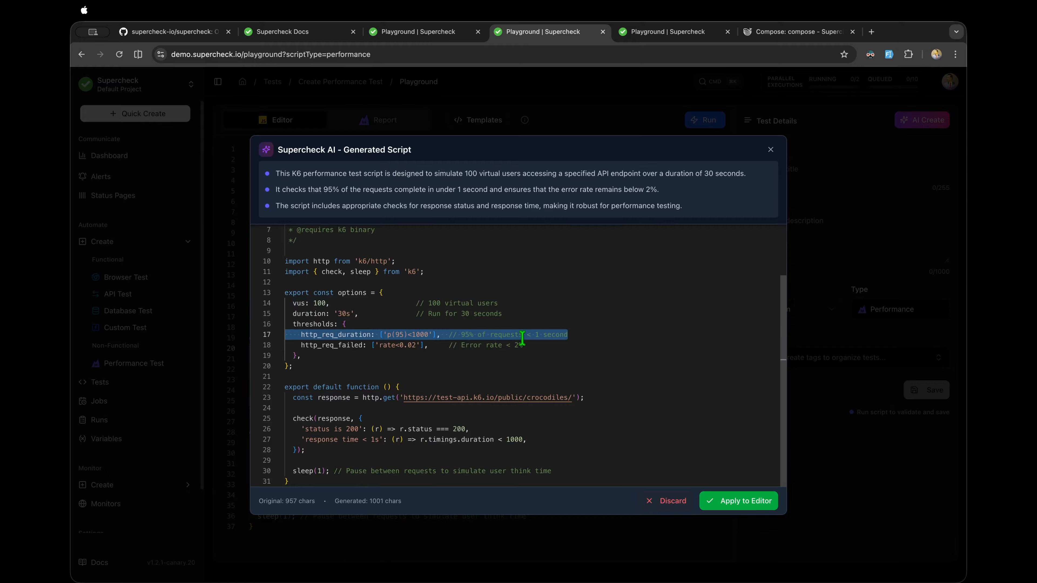
pyautogui.moveTo(524, 346); pyautogui.dragTo(301, 346)
pyautogui.moveTo(526, 440); pyautogui.dragTo(284, 436)
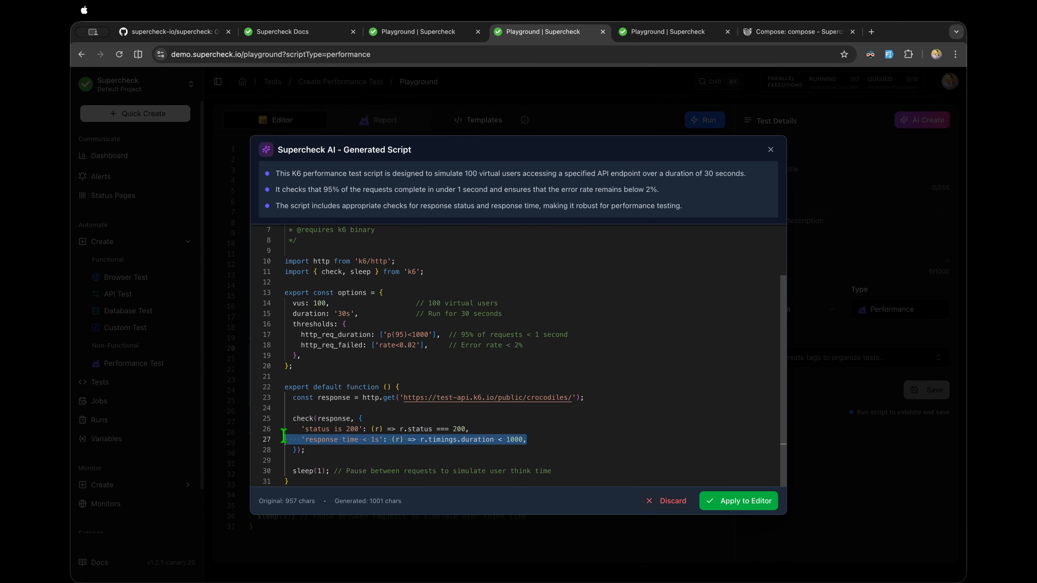
pyautogui.click(493, 321)
# Step: Apply the generated script to the editor and start a run of the performance test
pyautogui.click(738, 503)
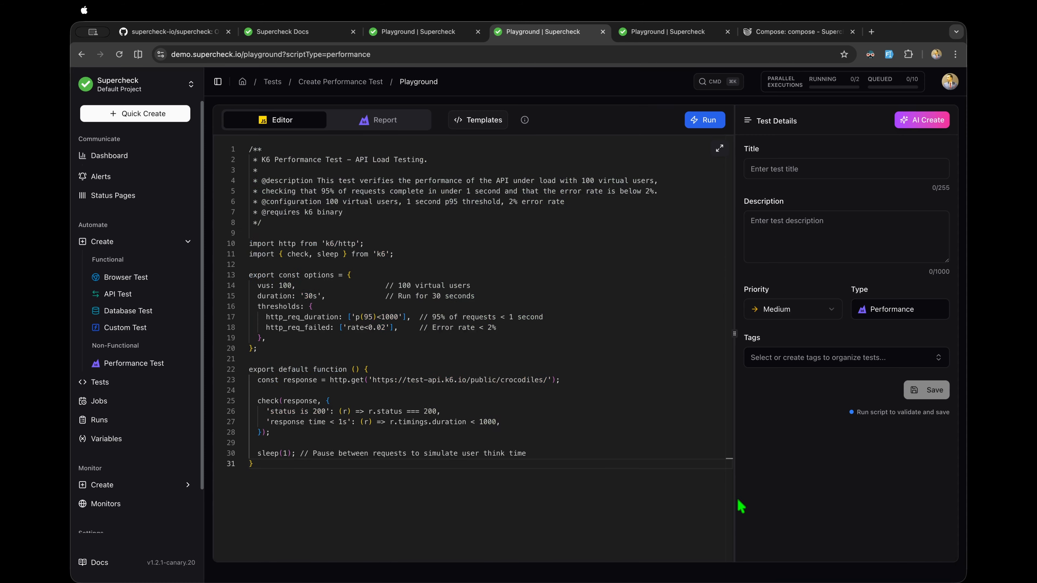
pyautogui.click(604, 283)
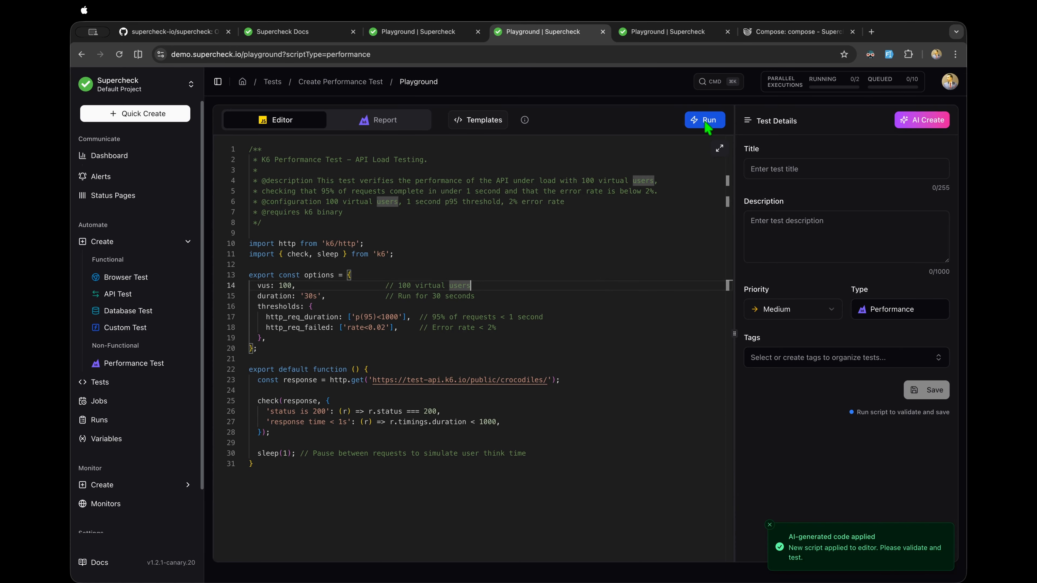
pyautogui.click(588, 194)
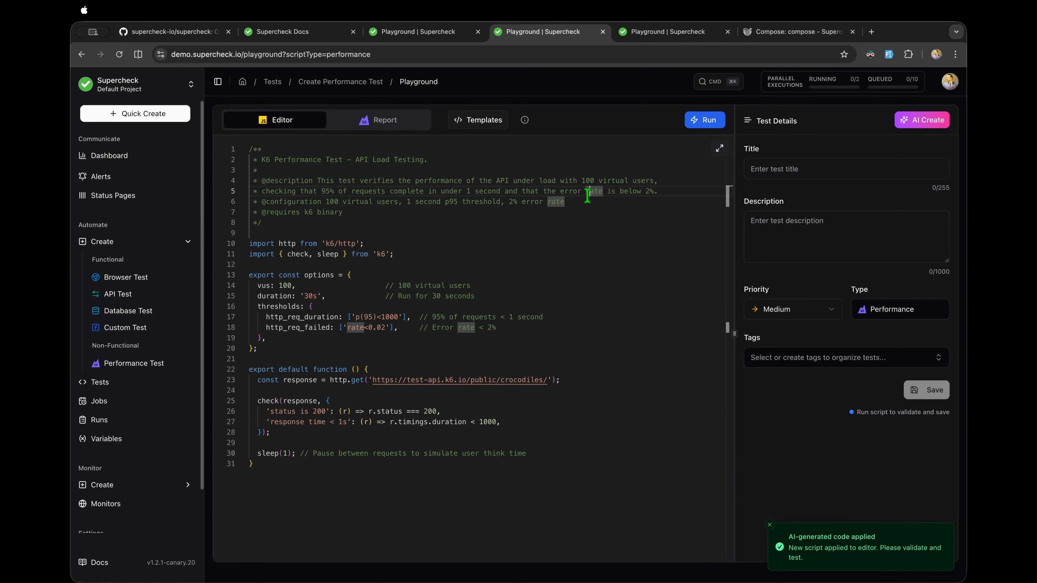
pyautogui.click(705, 122)
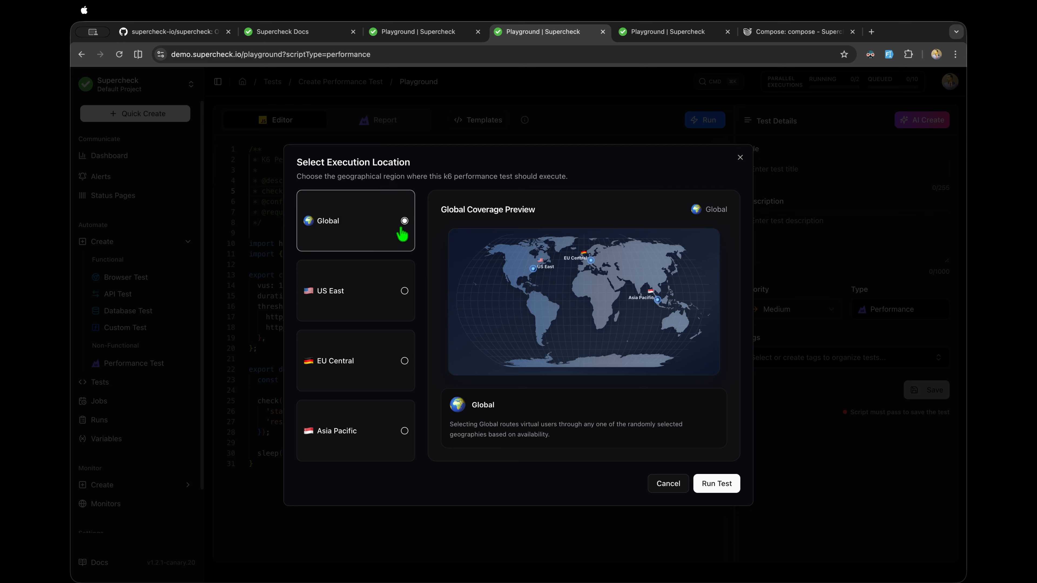
# Step: Compare the US East, EU Central and Asia Pacific regions, then run the test from US East
pyautogui.click(364, 298)
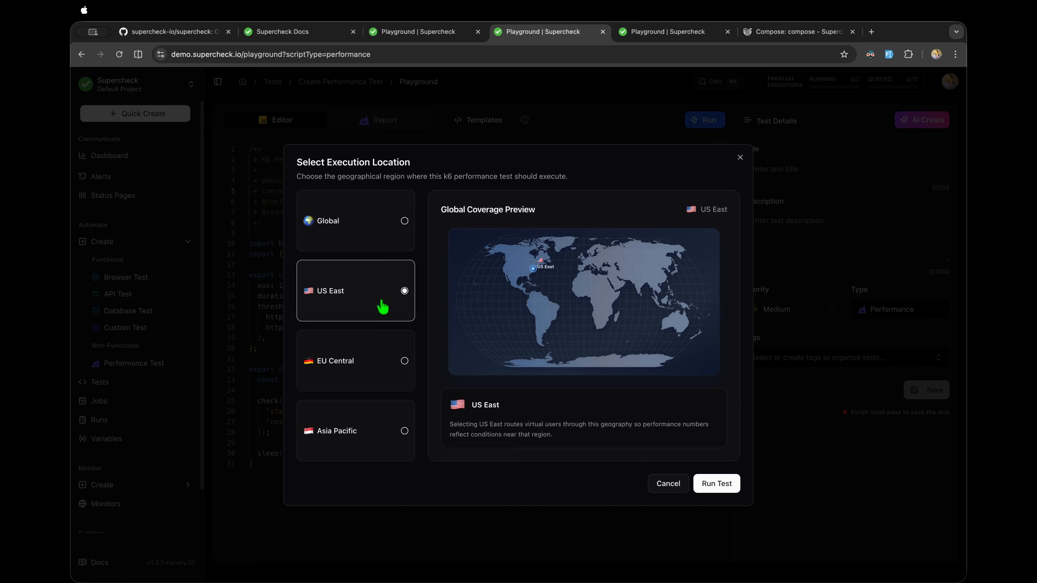
pyautogui.click(367, 375)
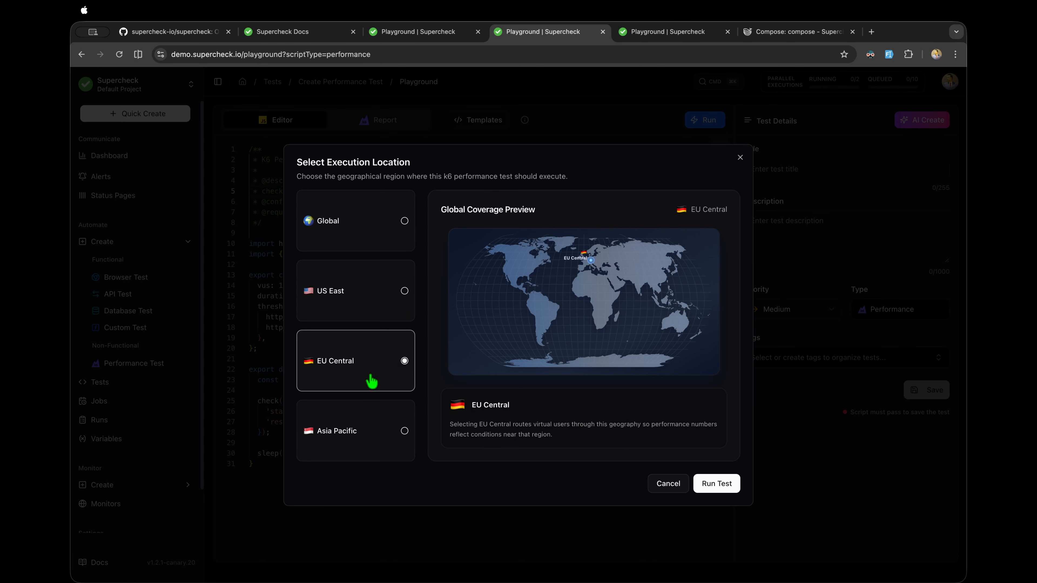
pyautogui.click(393, 424)
pyautogui.click(361, 363)
pyautogui.click(360, 314)
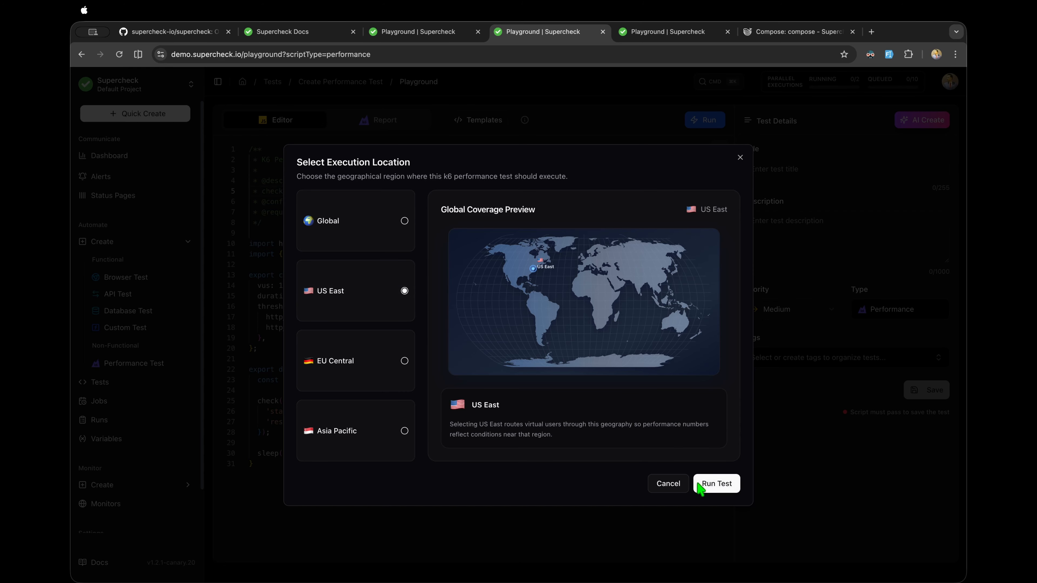
pyautogui.click(718, 485)
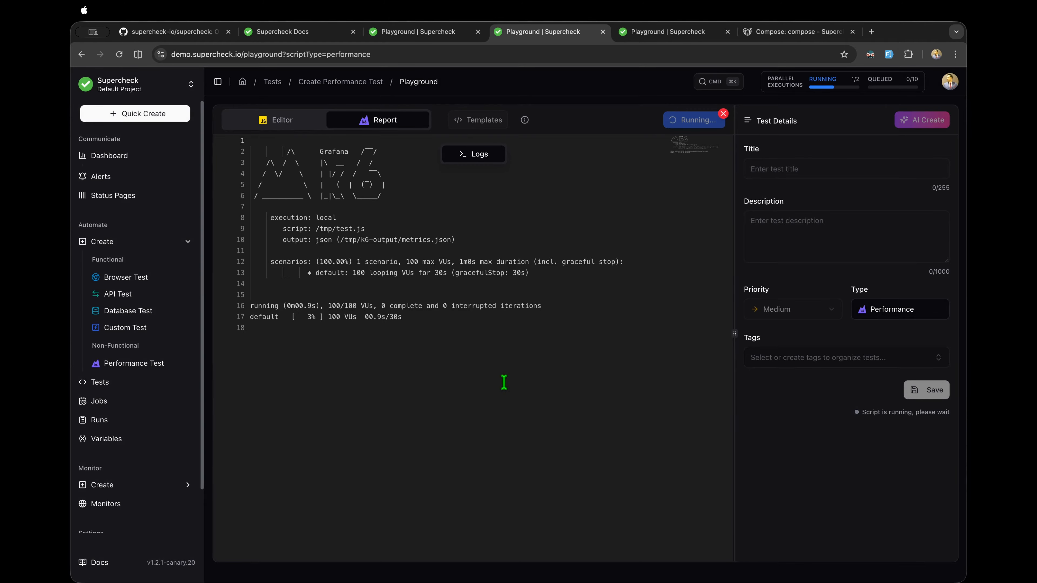
# Step: Follow the k6 log header and progress lines while the 100-VU, 30s run executes
pyautogui.moveTo(396, 350); pyautogui.dragTo(263, 292)
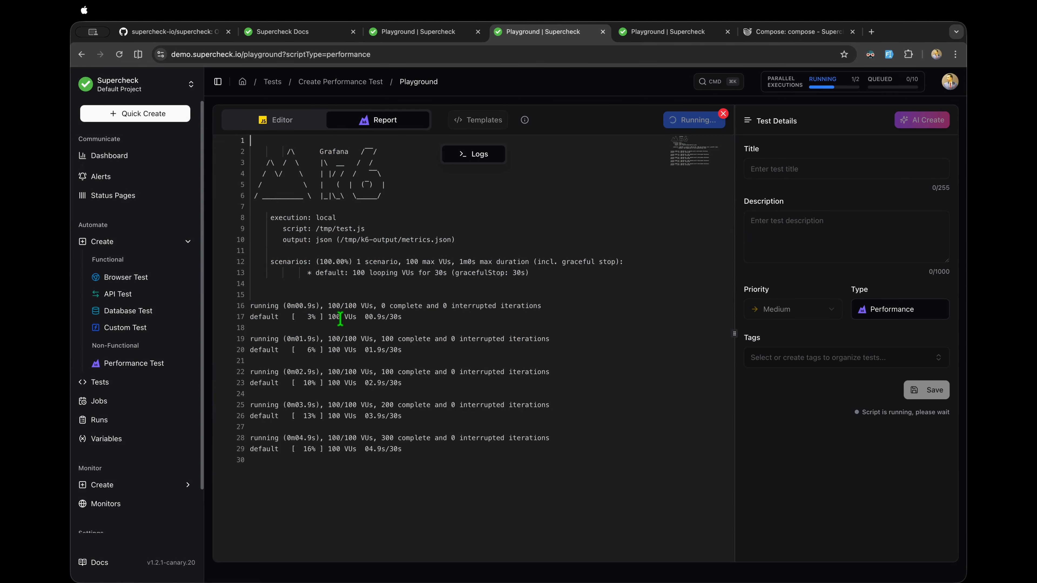
pyautogui.moveTo(329, 320); pyautogui.dragTo(388, 324)
pyautogui.click(426, 427)
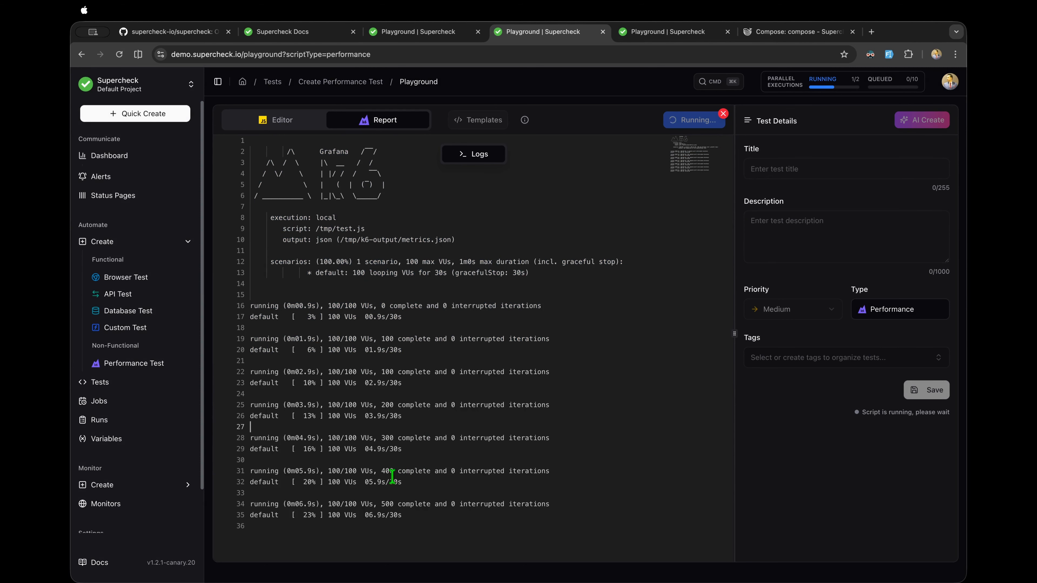
pyautogui.moveTo(383, 477); pyautogui.dragTo(438, 478)
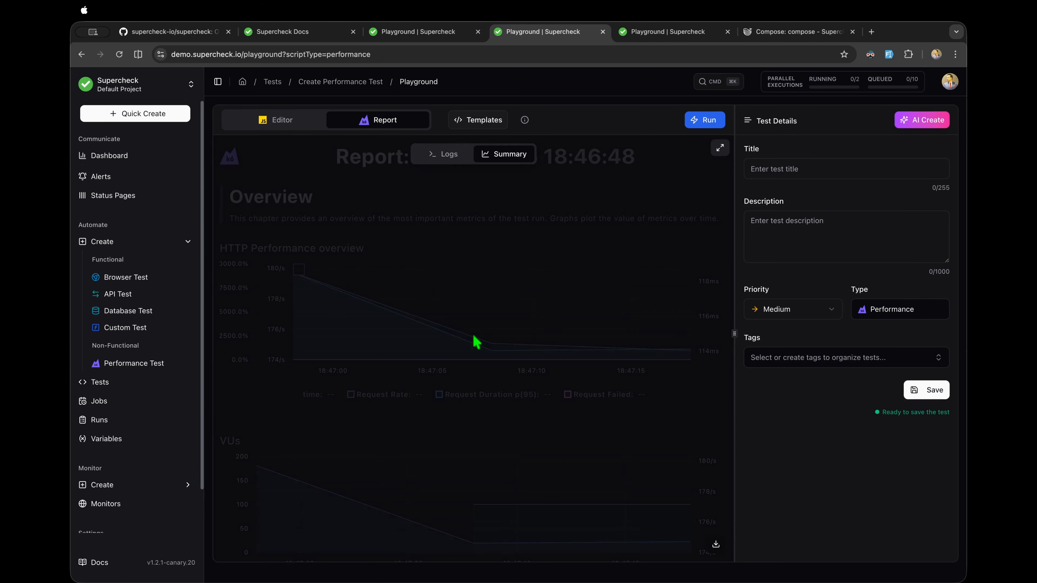
# Step: Scroll up and down through the Summary charts of the performance test report
pyautogui.scroll(-15, 461, 352)
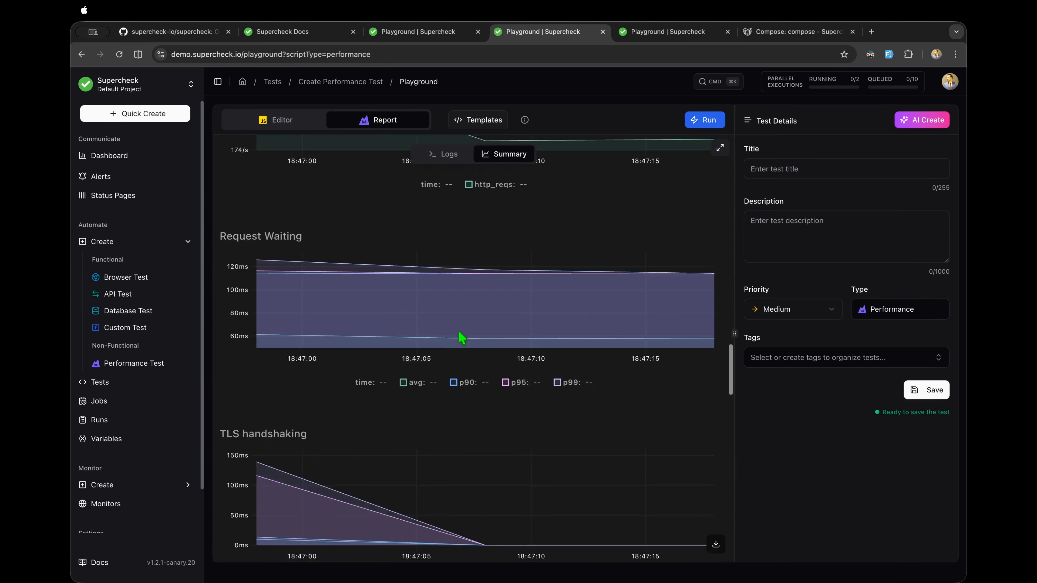
pyautogui.scroll(5, 461, 338)
pyautogui.scroll(10, 461, 338)
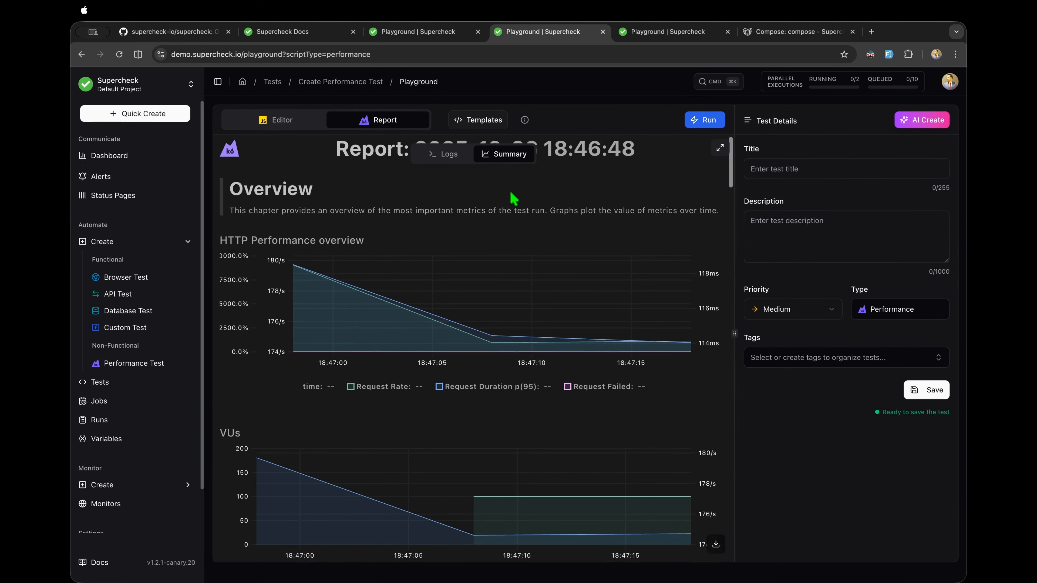
pyautogui.scroll(-15, 514, 199)
pyautogui.scroll(-10, 513, 199)
pyautogui.scroll(5, 514, 199)
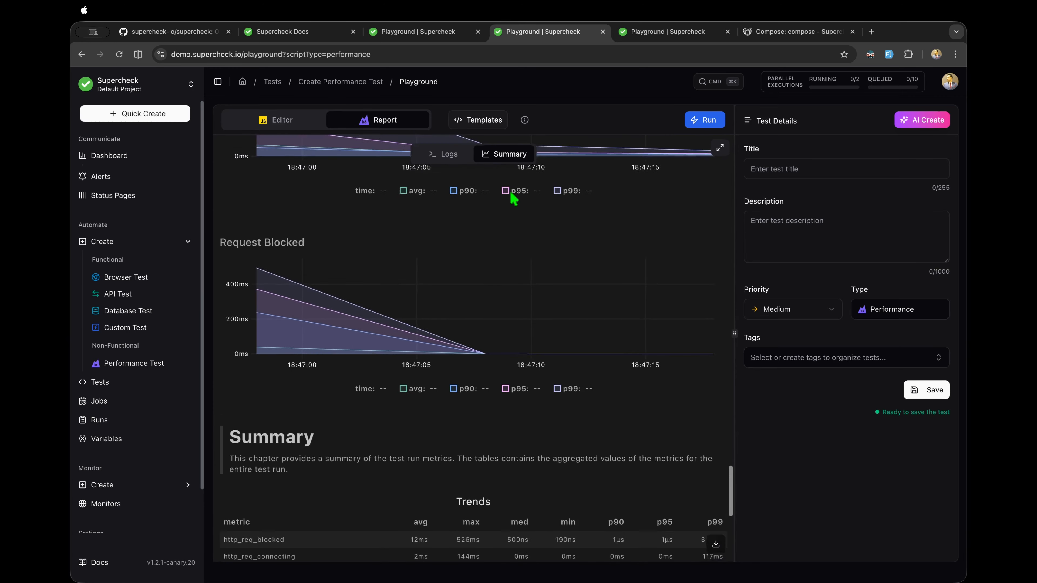
pyautogui.scroll(-7, 514, 199)
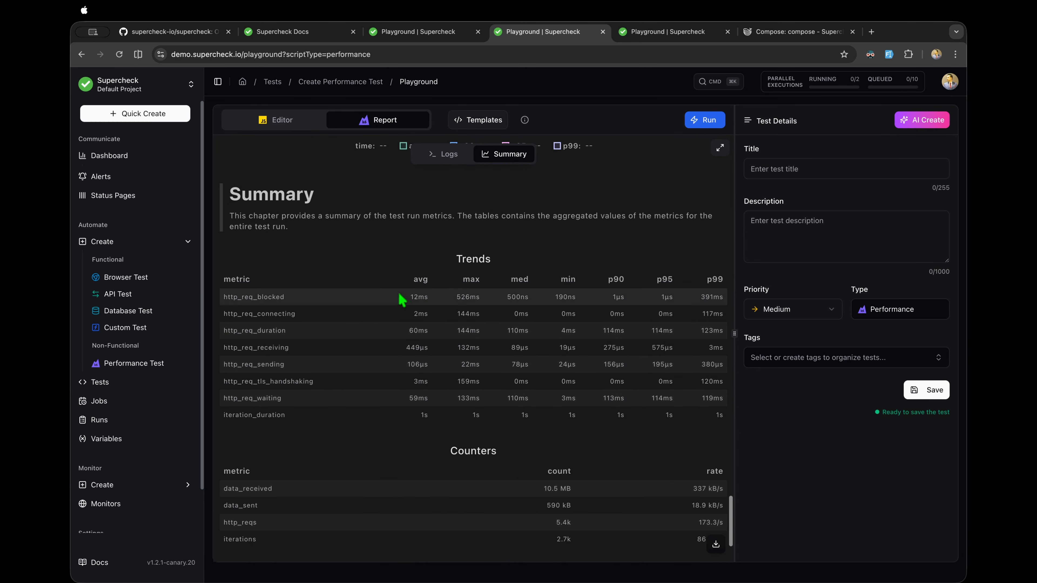
pyautogui.scroll(-2, 422, 339)
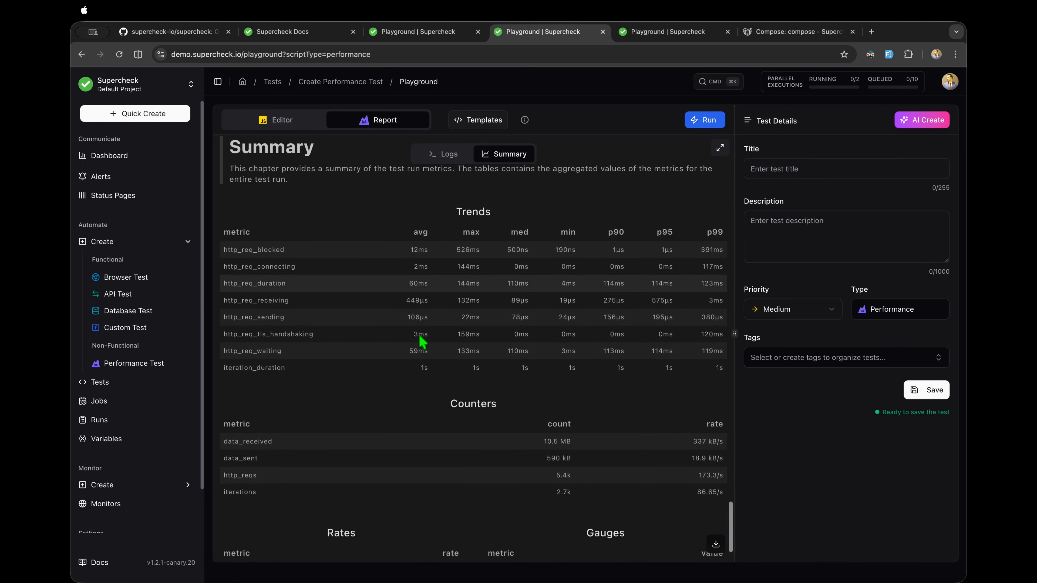
pyautogui.scroll(-3, 433, 333)
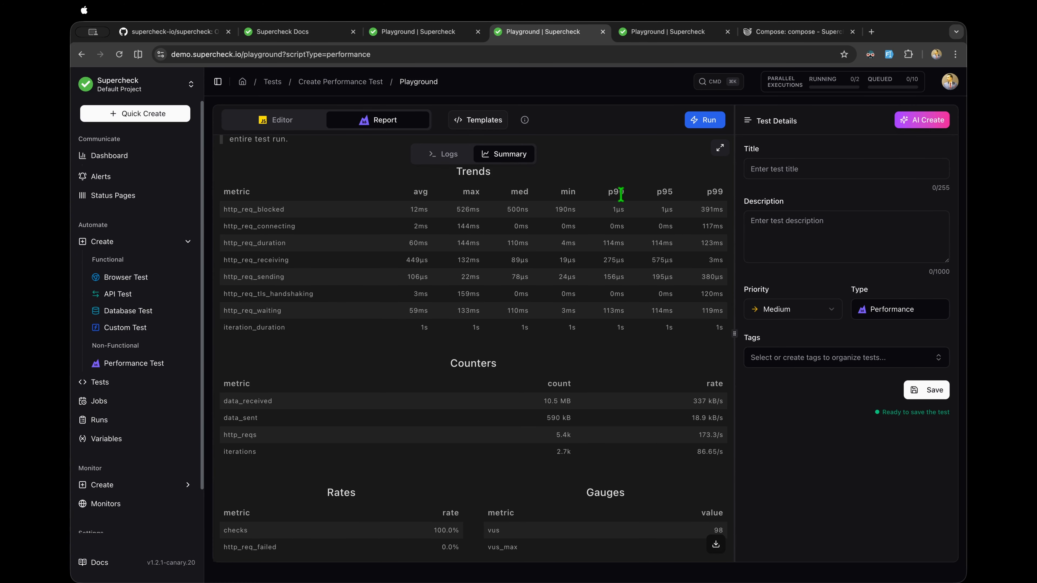
pyautogui.scroll(15, 526, 244)
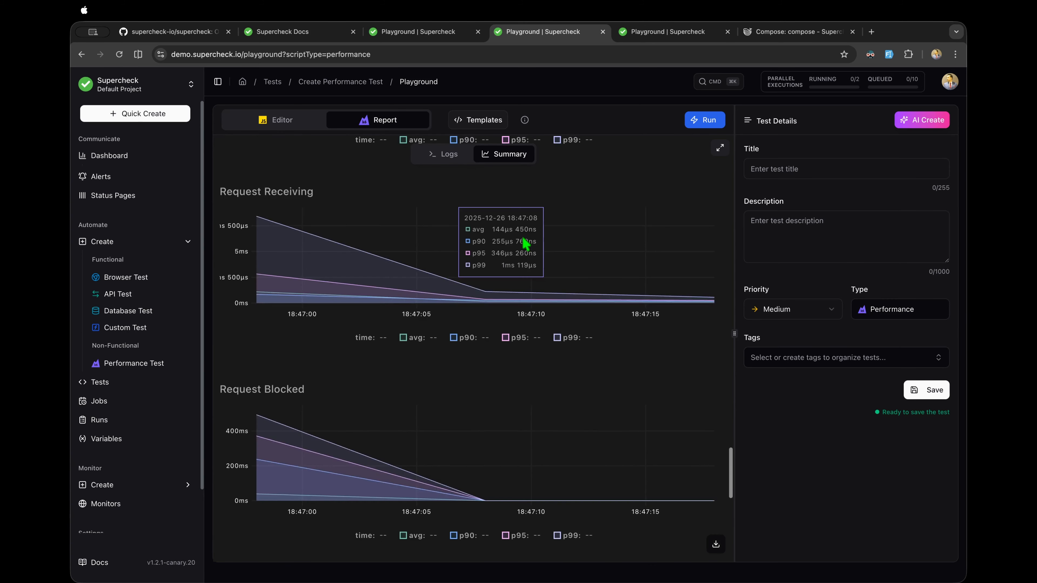
pyautogui.scroll(10, 526, 245)
pyautogui.scroll(-7, 526, 244)
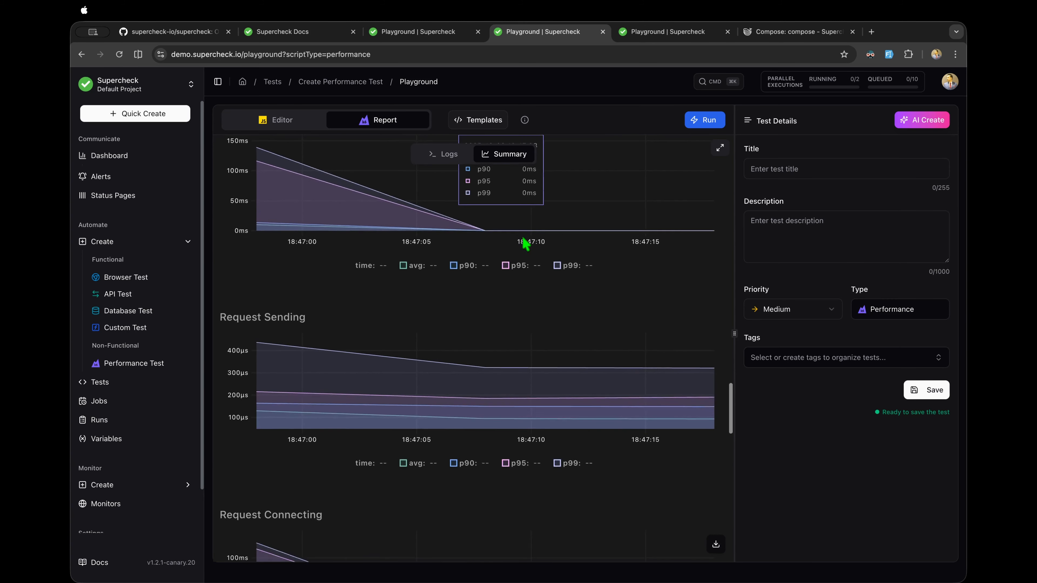
pyautogui.scroll(12, 526, 244)
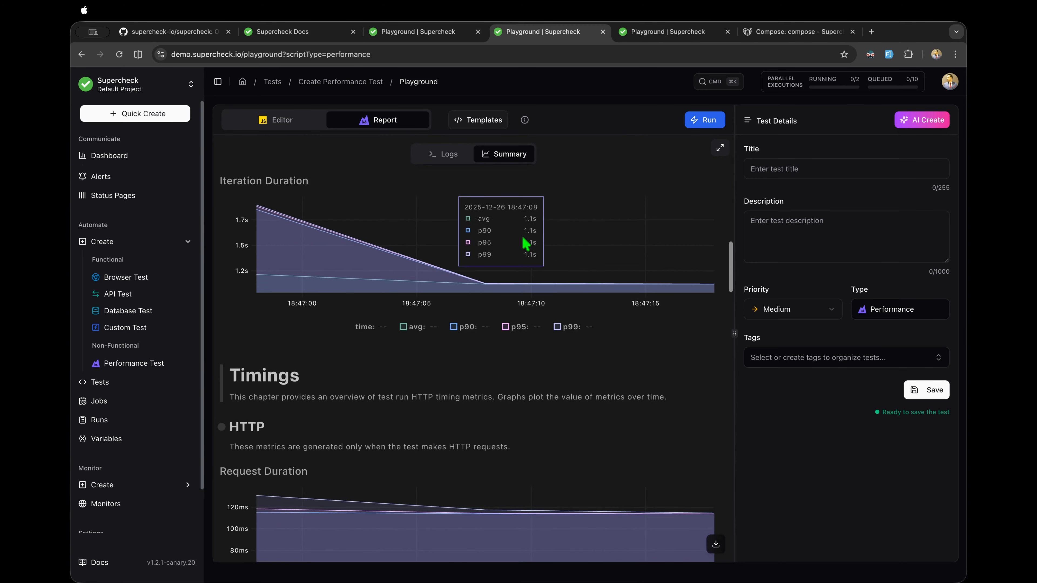
pyautogui.scroll(8, 526, 245)
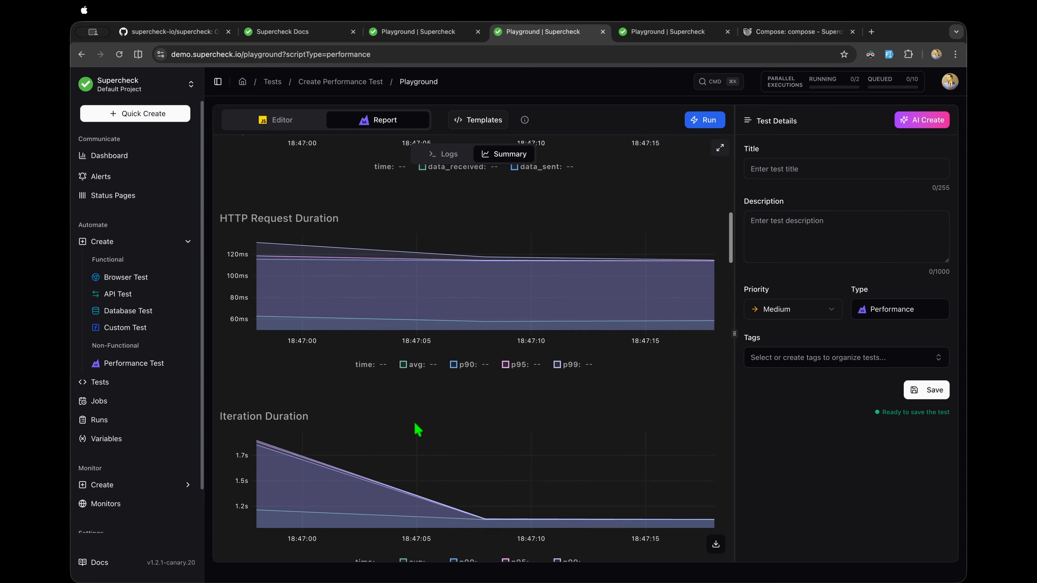
pyautogui.scroll(10, 417, 430)
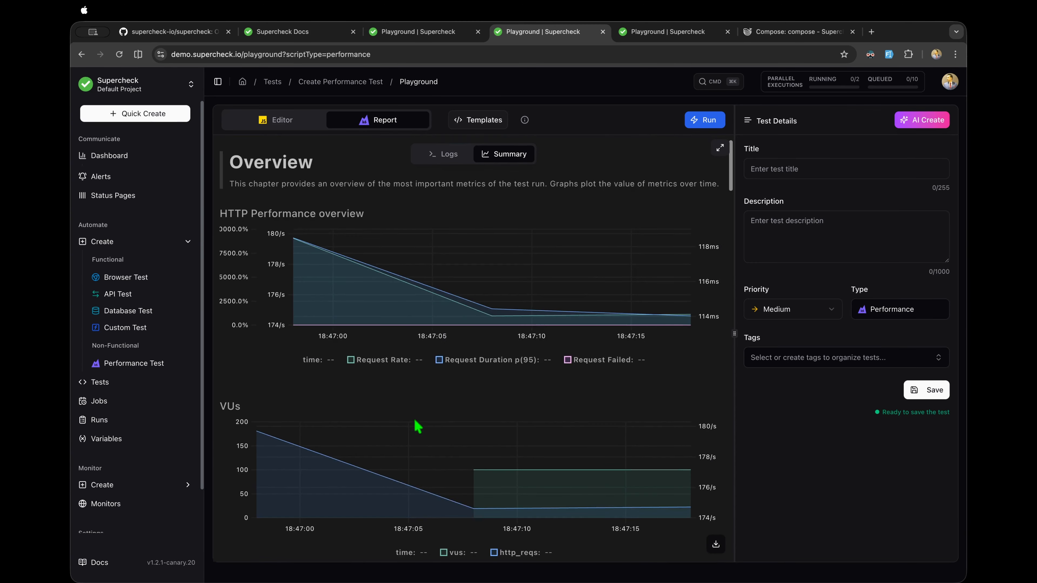
pyautogui.scroll(2, 369, 462)
pyautogui.click(445, 155)
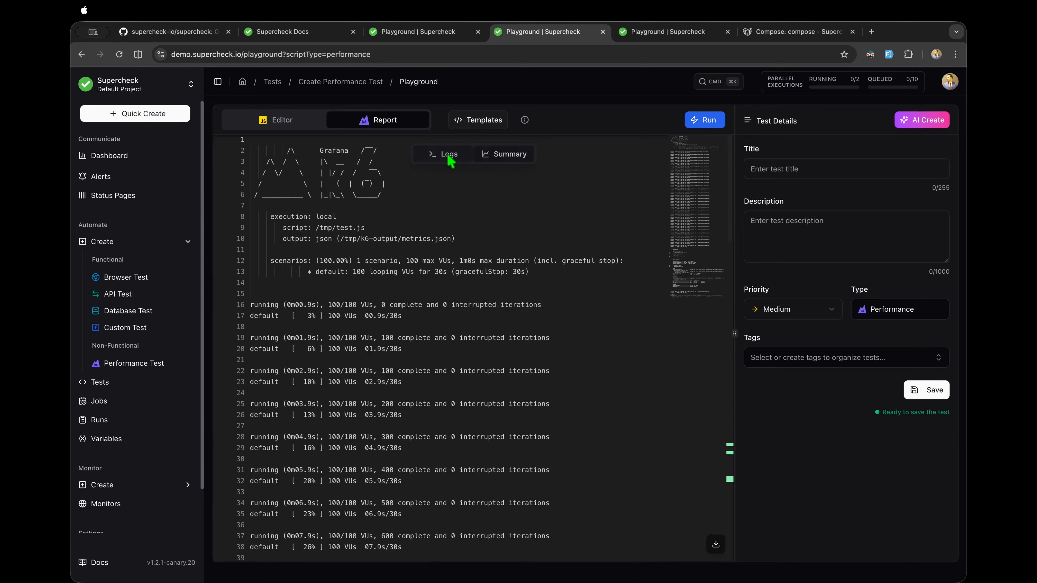
pyautogui.scroll(-15, 466, 313)
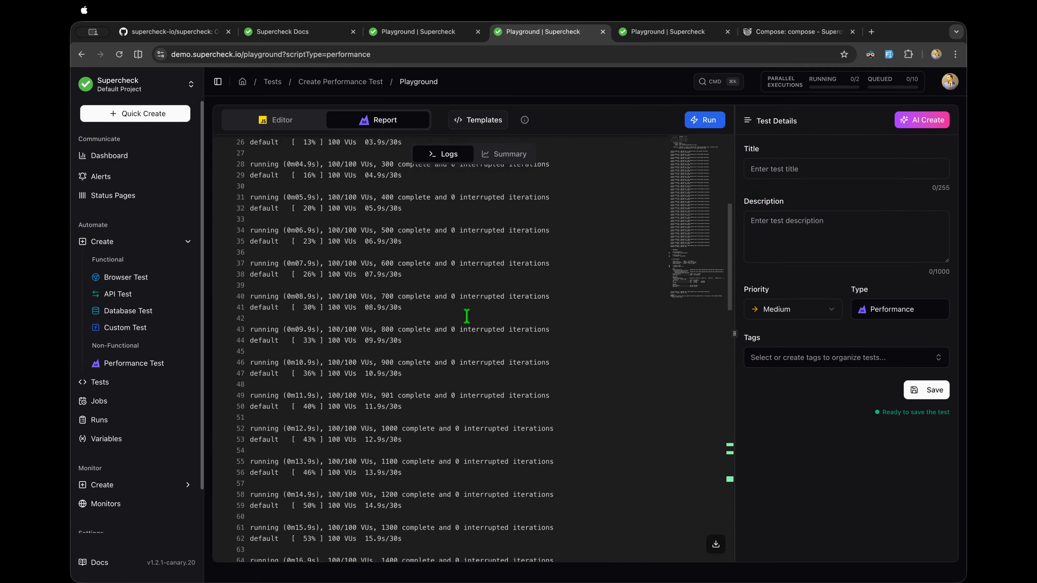
pyautogui.scroll(-12, 467, 316)
pyautogui.scroll(3, 465, 315)
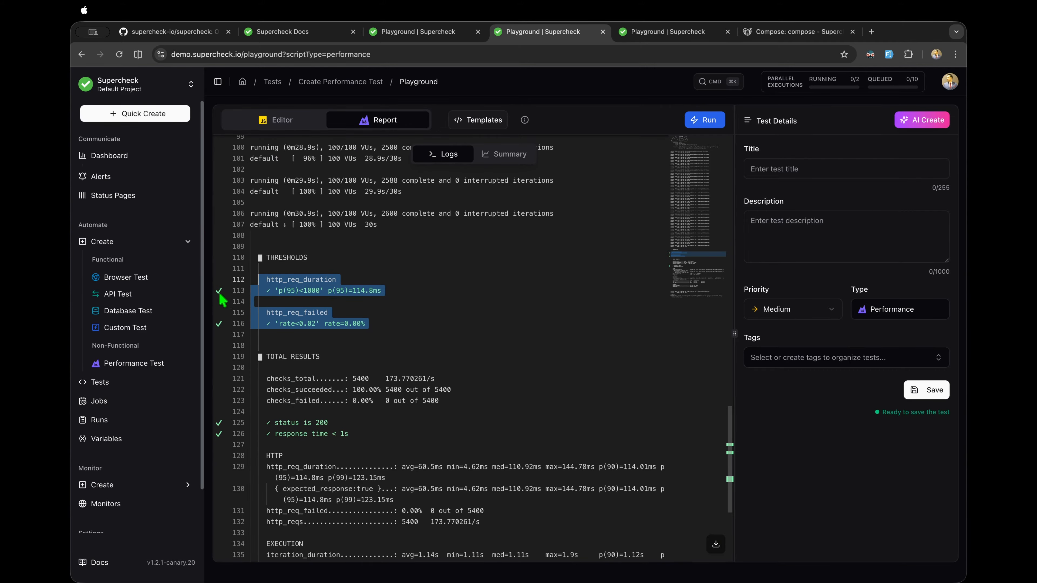
pyautogui.click(335, 323)
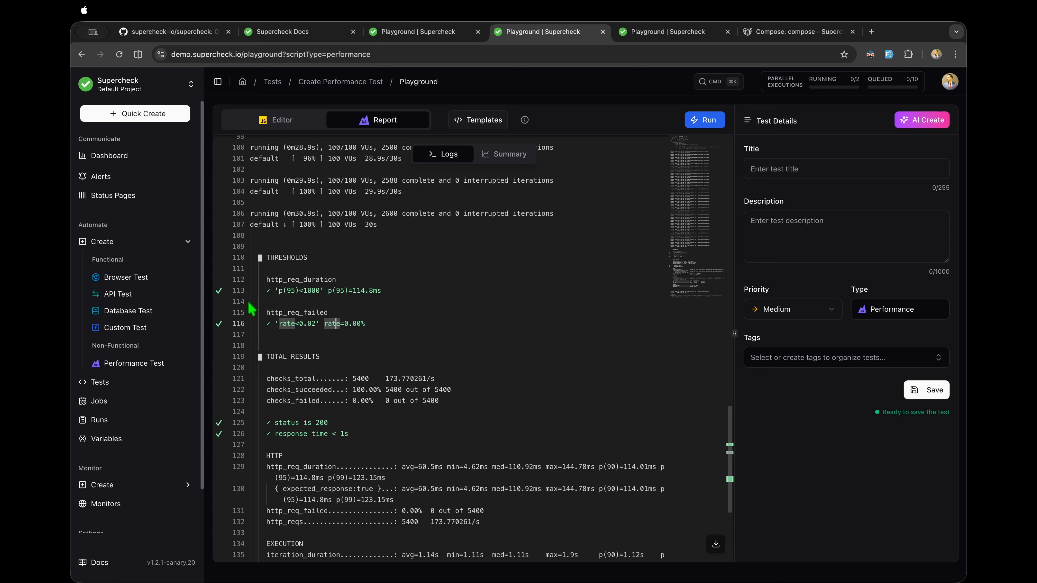
pyautogui.click(357, 330)
pyautogui.scroll(-3, 337, 393)
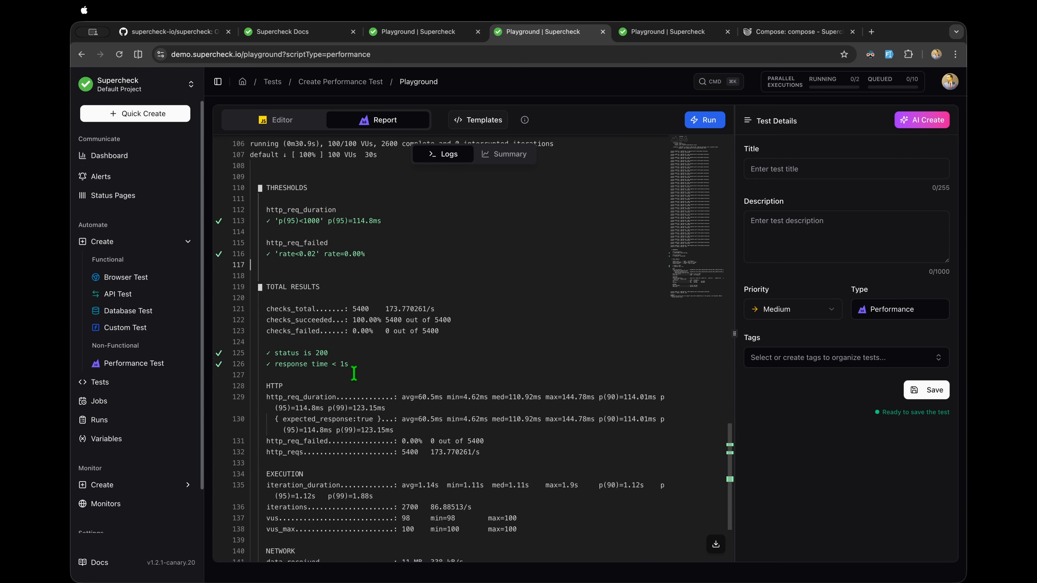
pyautogui.moveTo(354, 373); pyautogui.dragTo(266, 352)
pyautogui.scroll(-6, 266, 350)
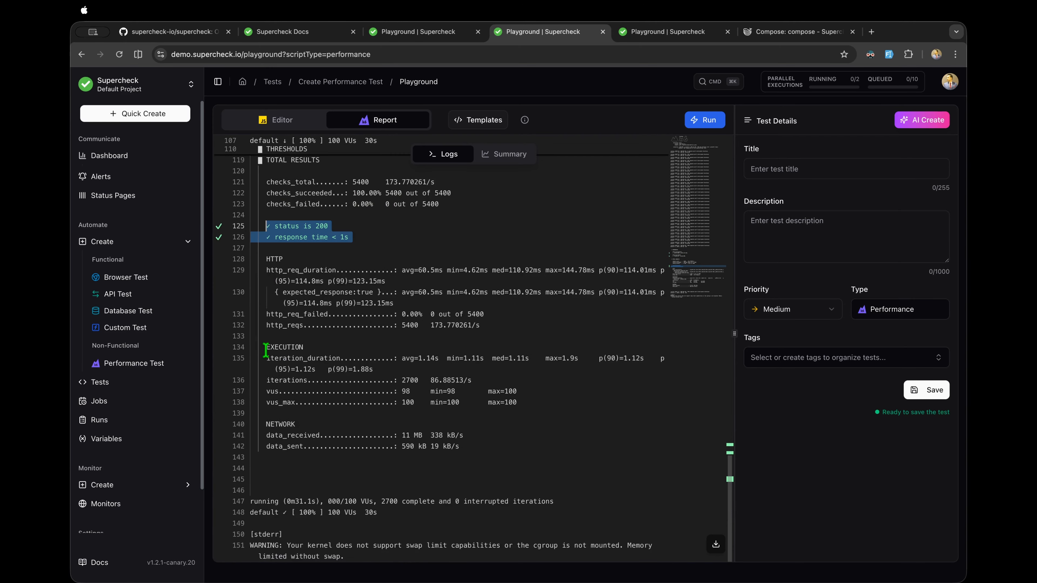
pyautogui.scroll(20, 266, 350)
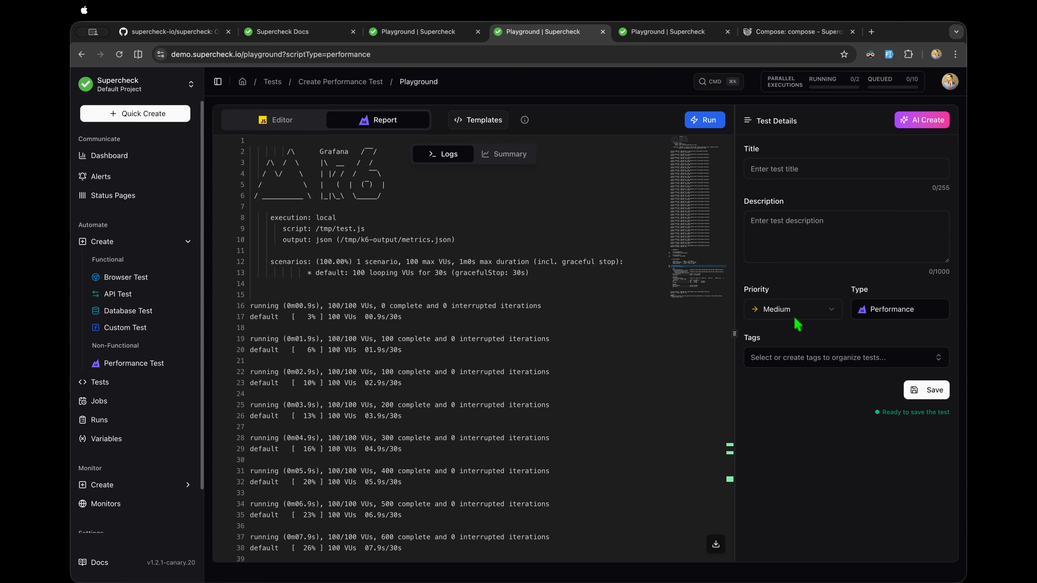
# Step: Autofill the test title and description, add the performance tag, and save the test
pyautogui.click(889, 55)
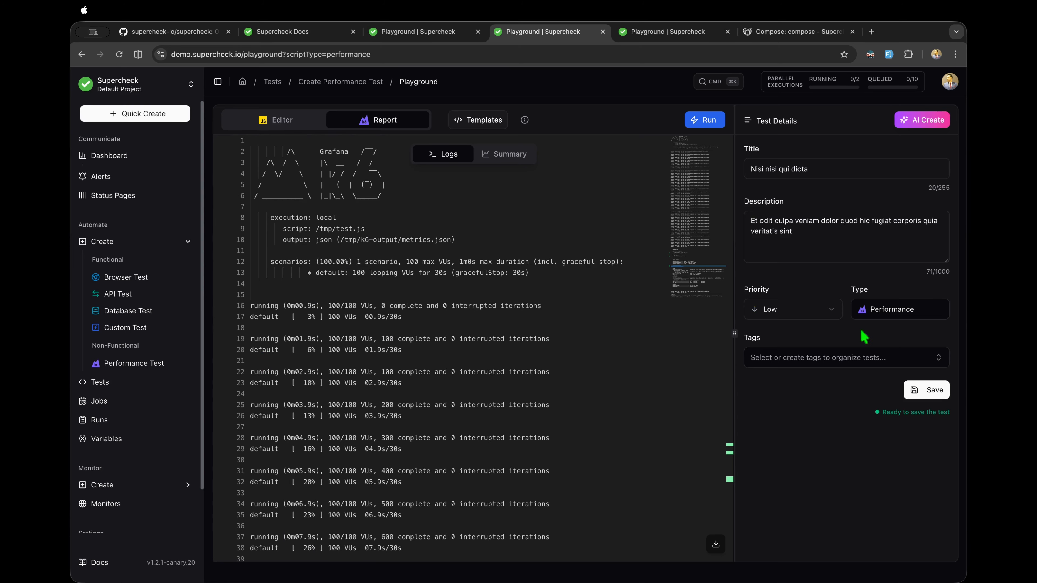
pyautogui.click(821, 356)
pyautogui.click(781, 423)
pyautogui.click(836, 531)
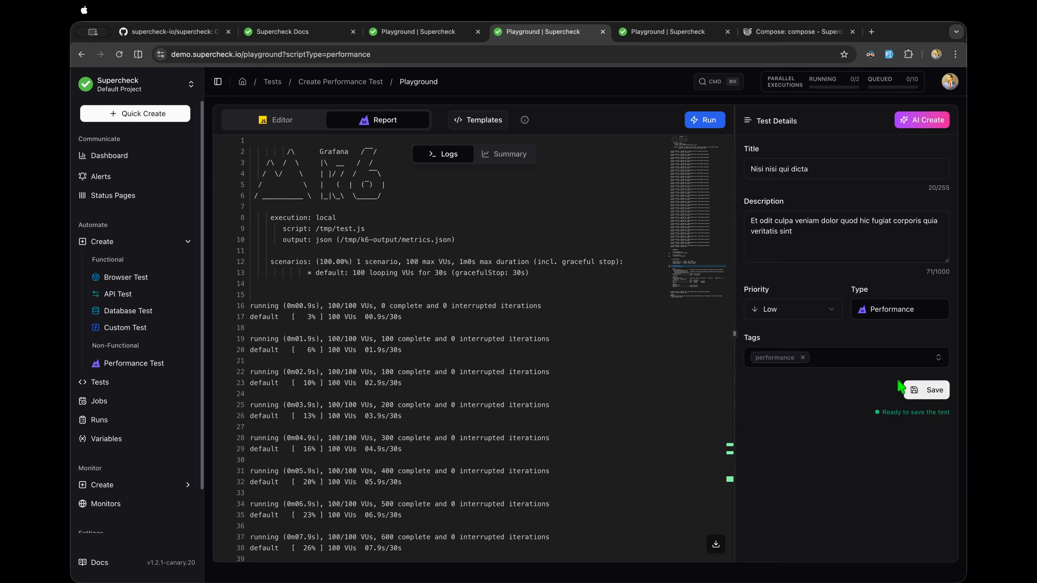
pyautogui.click(924, 392)
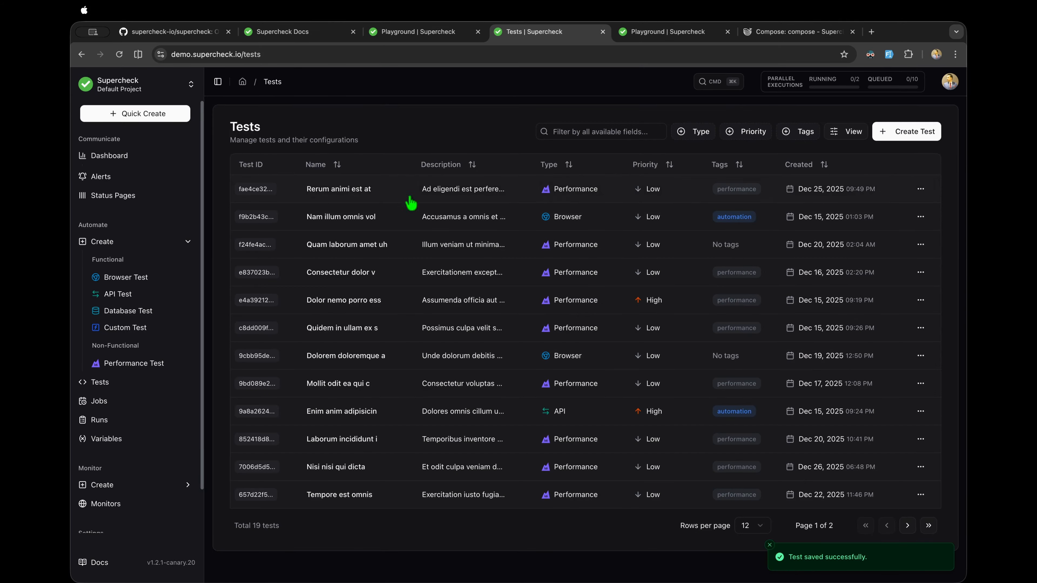
# Step: Open the Rerum animi est at test, add 'gcc' to its title, and update the details
pyautogui.click(438, 190)
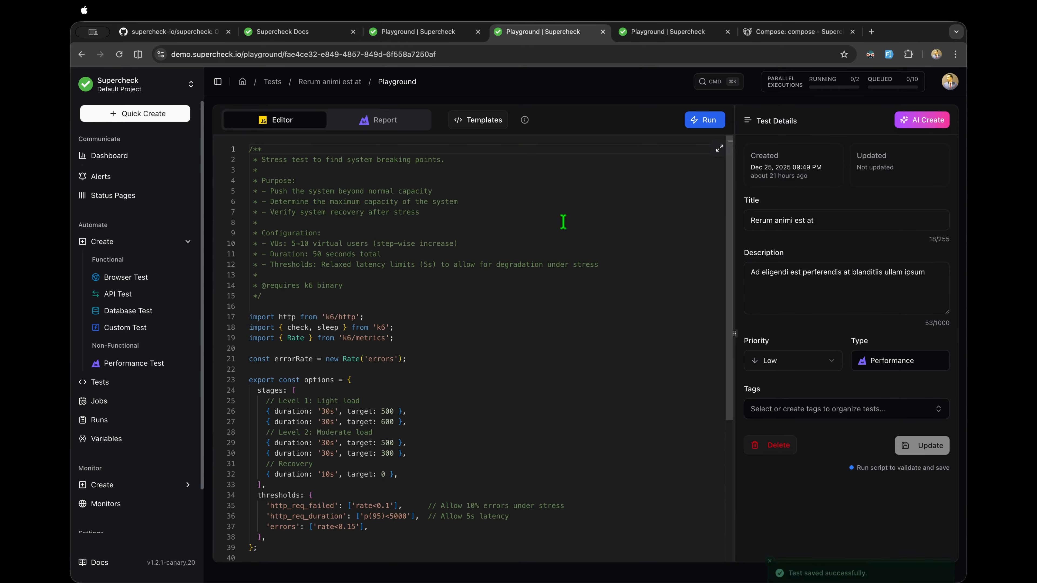
pyautogui.click(824, 221)
pyautogui.write('gcc')
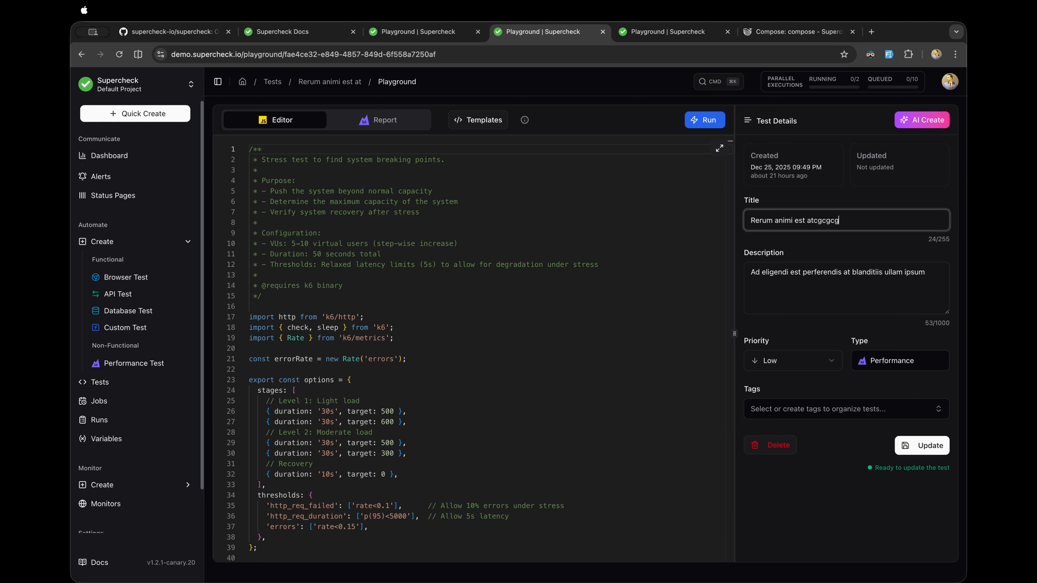
pyautogui.click(924, 448)
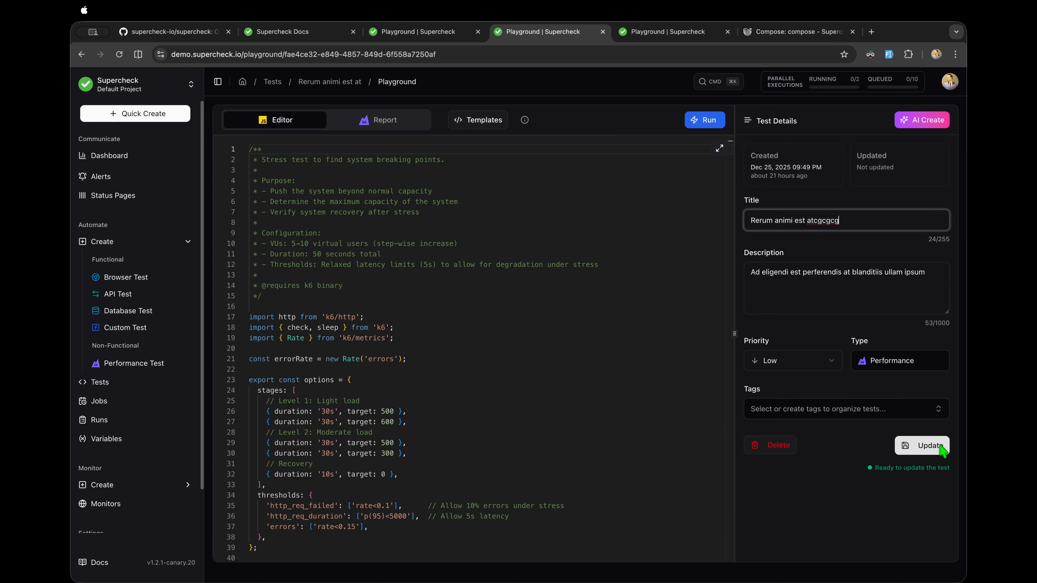
# Step: Scroll through the test script to locate the load stage settings
pyautogui.click(454, 360)
pyautogui.scroll(-5, 455, 360)
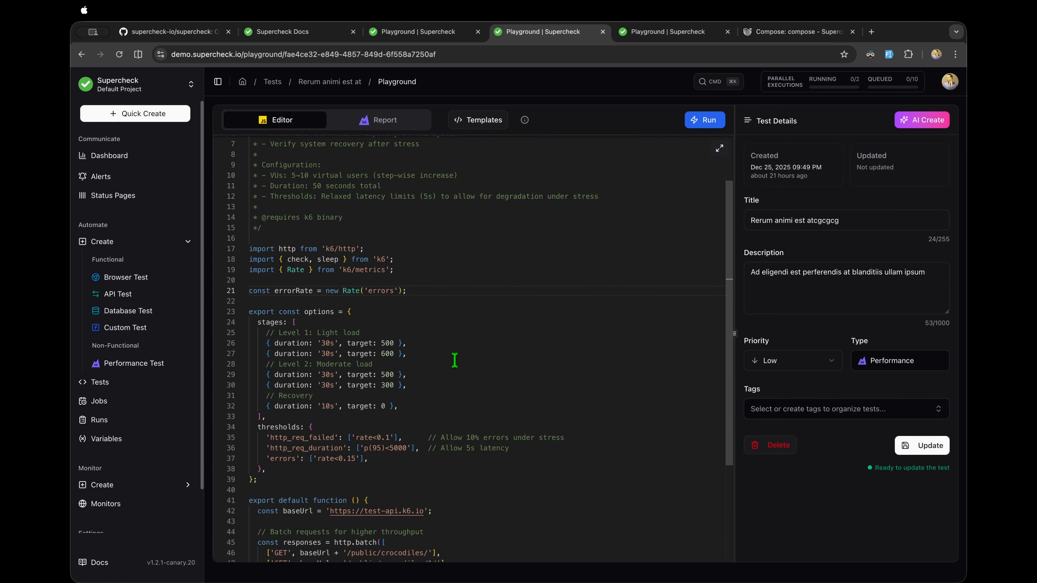
pyautogui.scroll(-2, 454, 360)
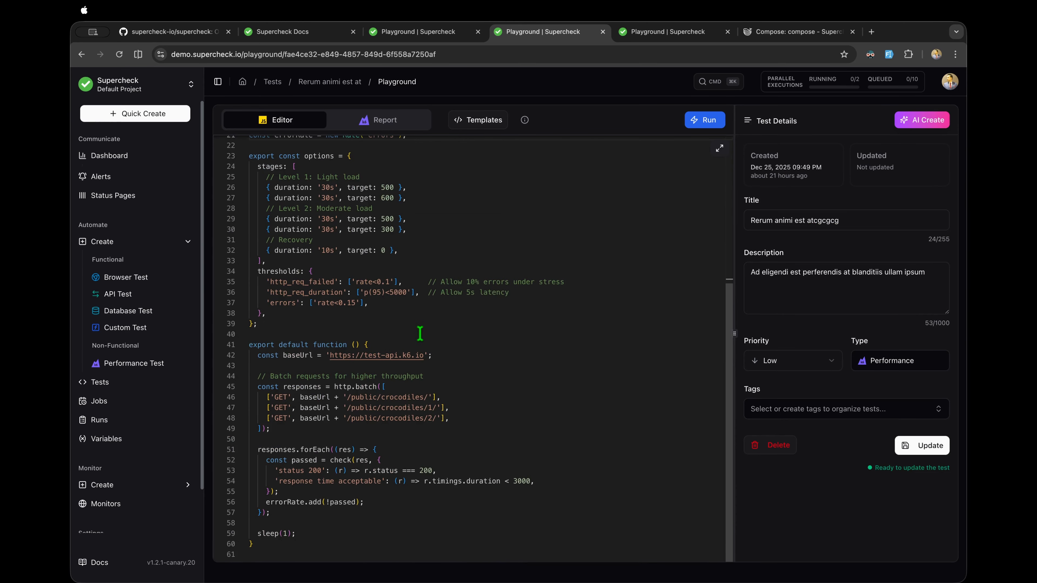
pyautogui.scroll(6, 420, 333)
pyautogui.scroll(-6, 398, 289)
pyautogui.scroll(4, 386, 365)
pyautogui.scroll(-4, 388, 343)
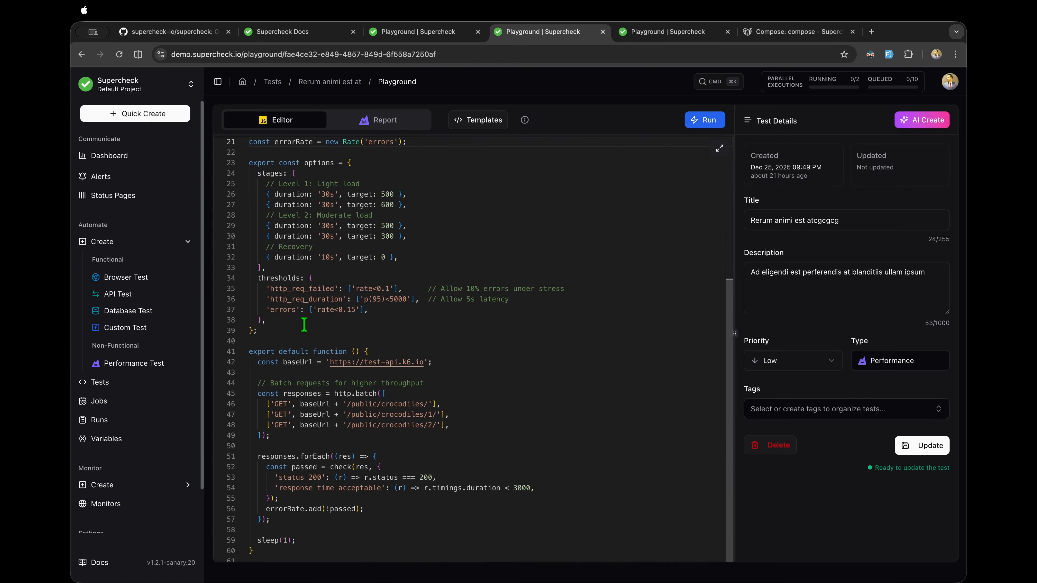
pyautogui.scroll(2, 380, 270)
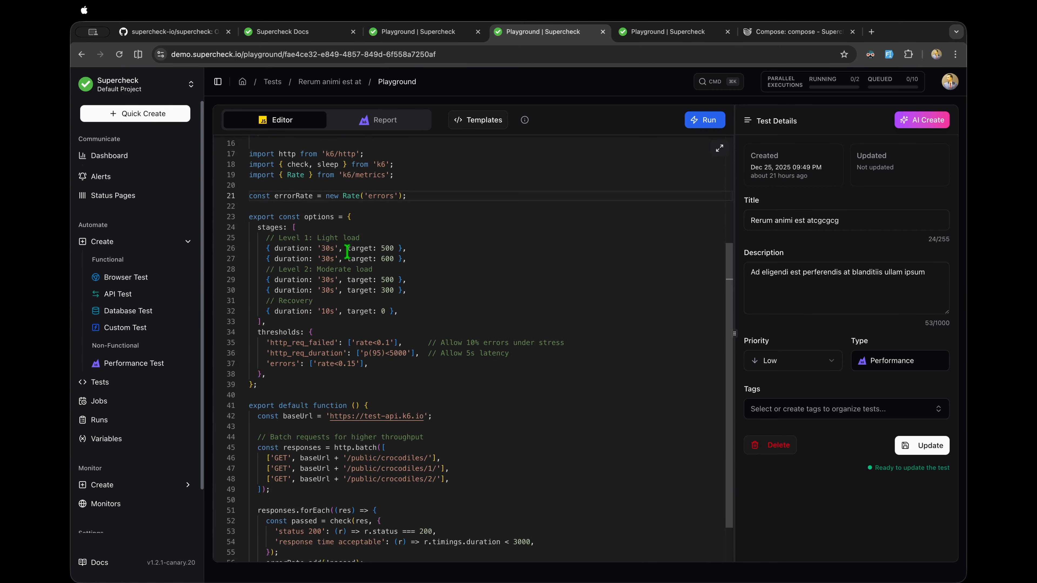
# Step: Change the first load stage's duration from '30s' to '60s'
pyautogui.click(328, 245)
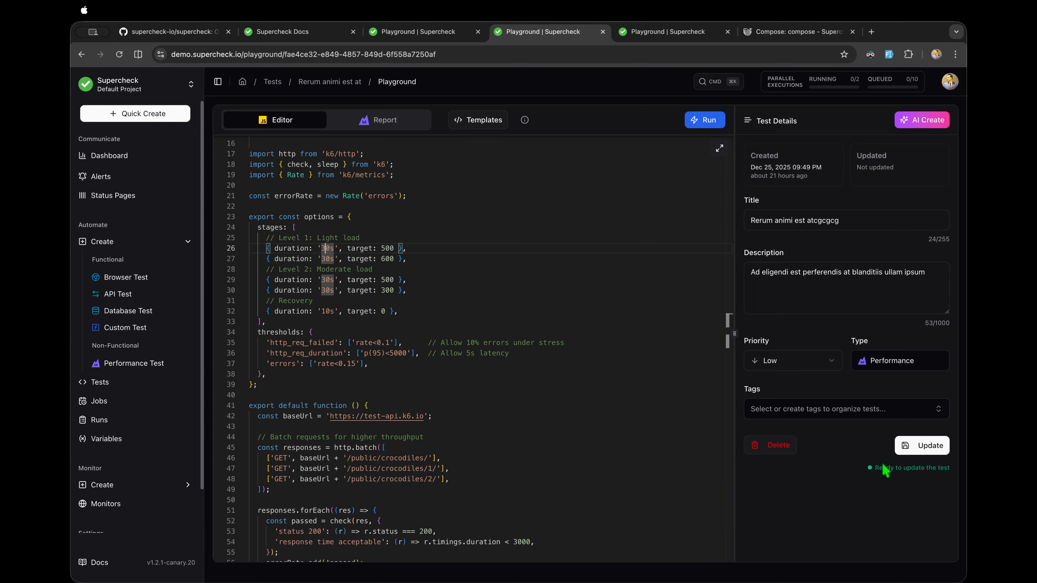
pyautogui.moveTo(951, 469); pyautogui.dragTo(875, 468)
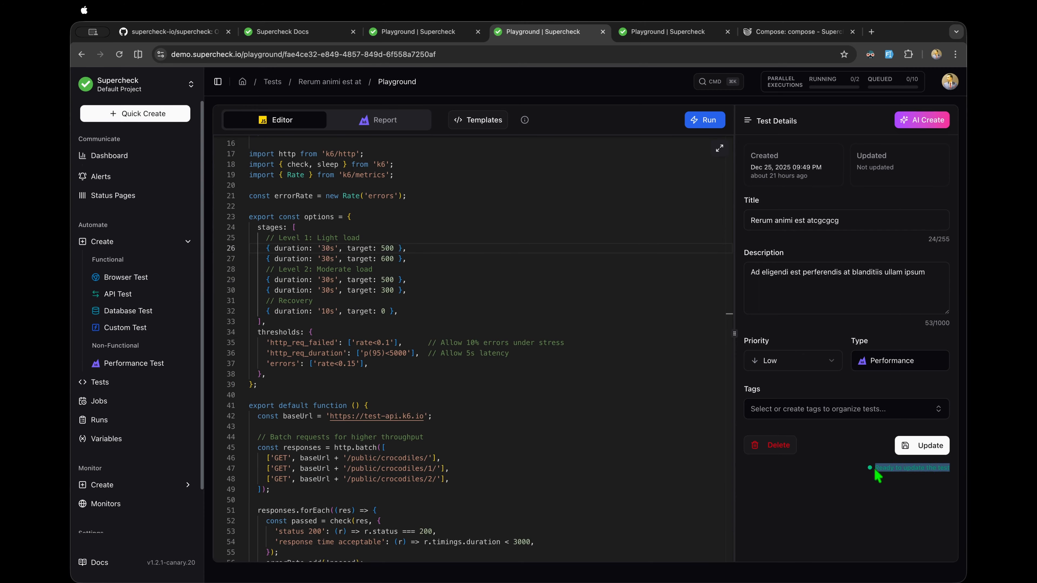
pyautogui.click(325, 245)
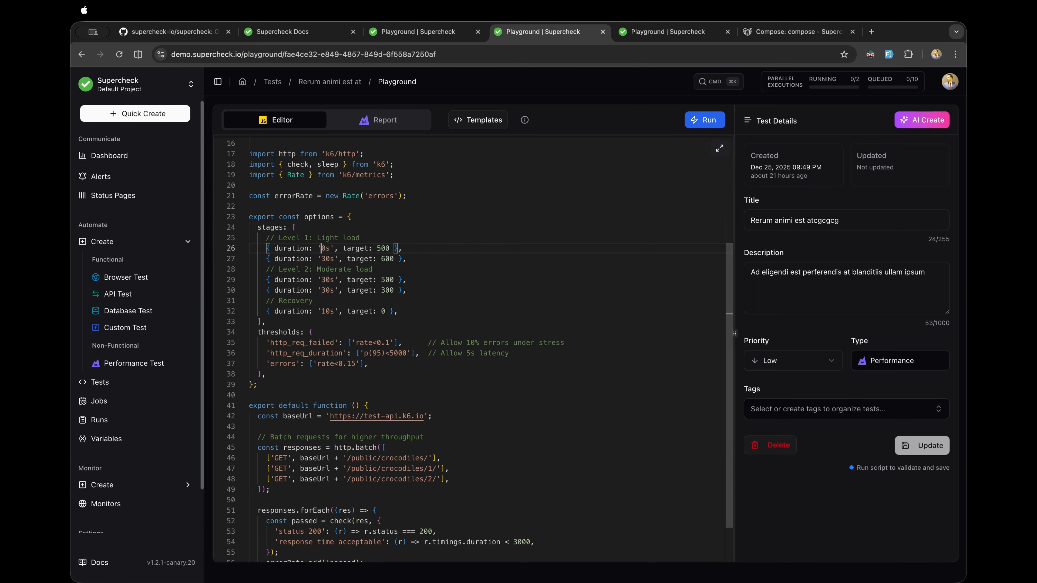
pyautogui.press('BackSpace')
pyautogui.write('6')
pyautogui.click(453, 321)
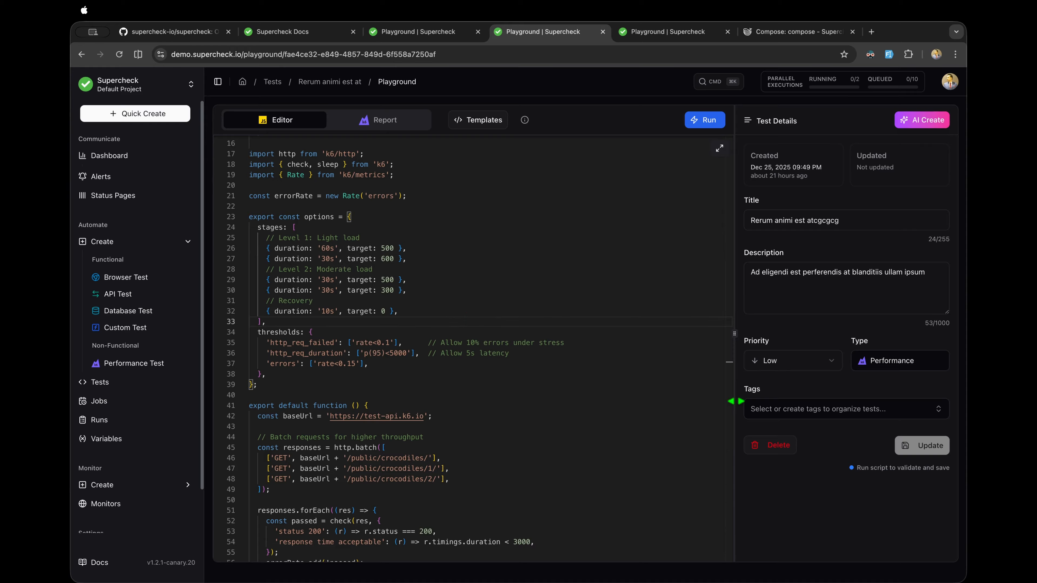
pyautogui.moveTo(856, 466); pyautogui.dragTo(905, 462)
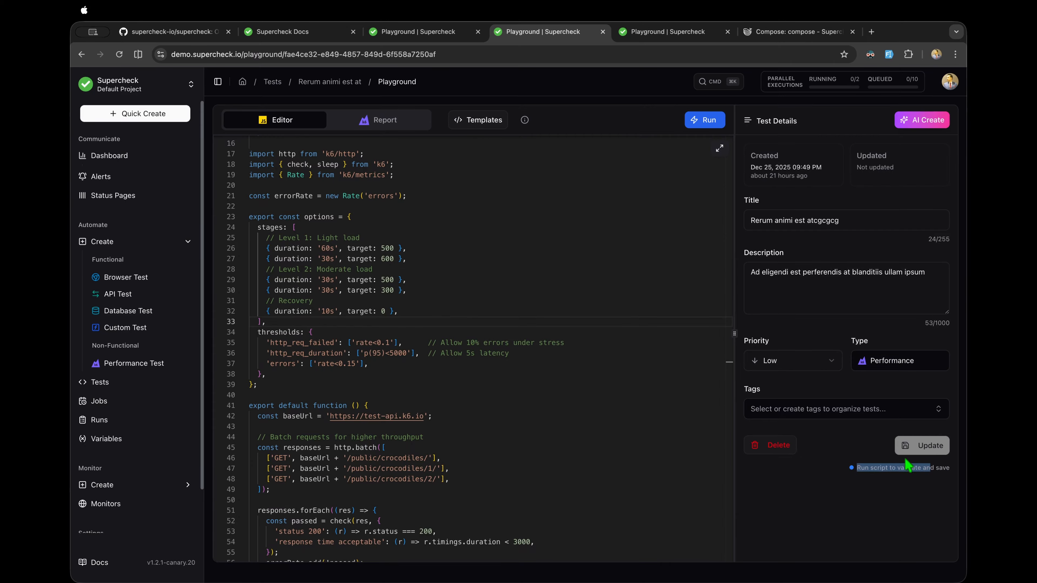
pyautogui.click(569, 282)
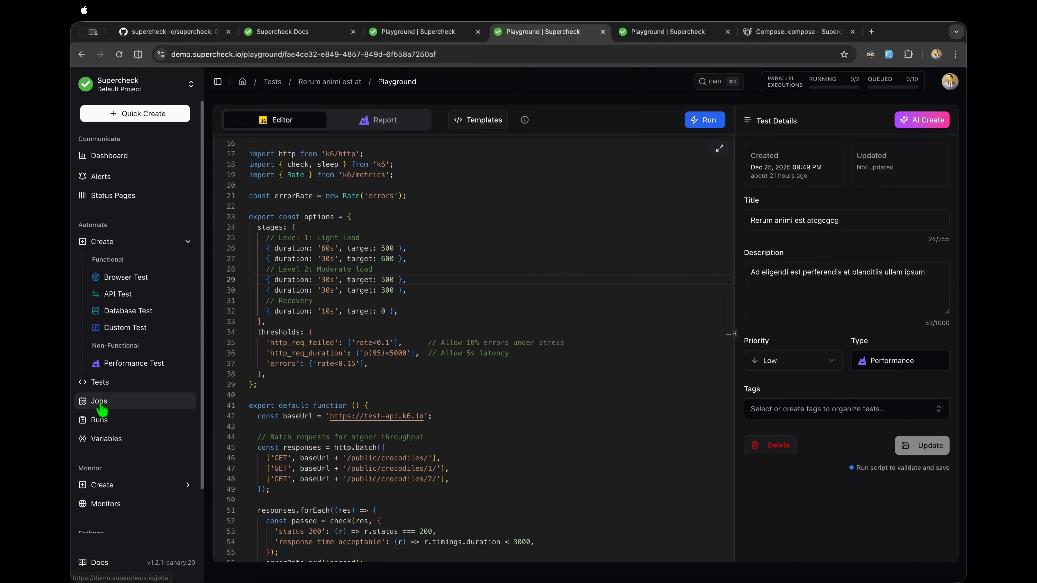
# Step: From the Jobs list, start a new job of the Playwright Job type
pyautogui.click(116, 400)
pyautogui.click(117, 390)
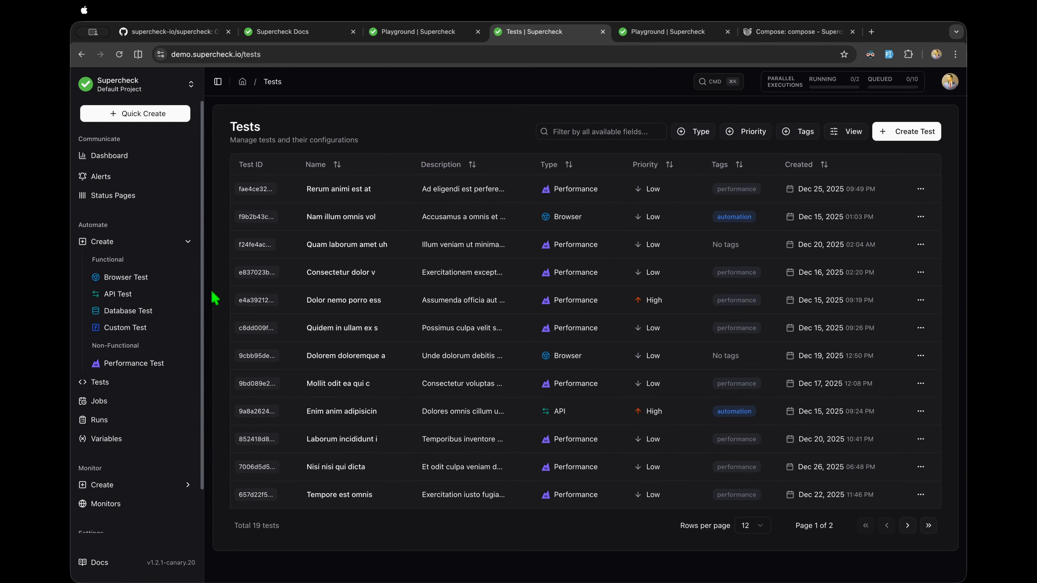
pyautogui.click(102, 403)
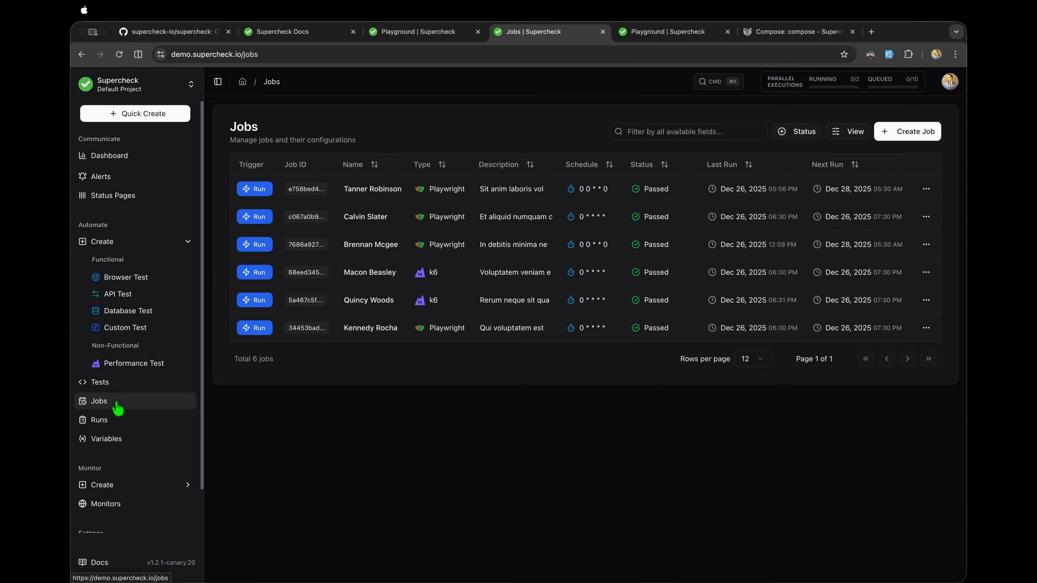
pyautogui.click(893, 138)
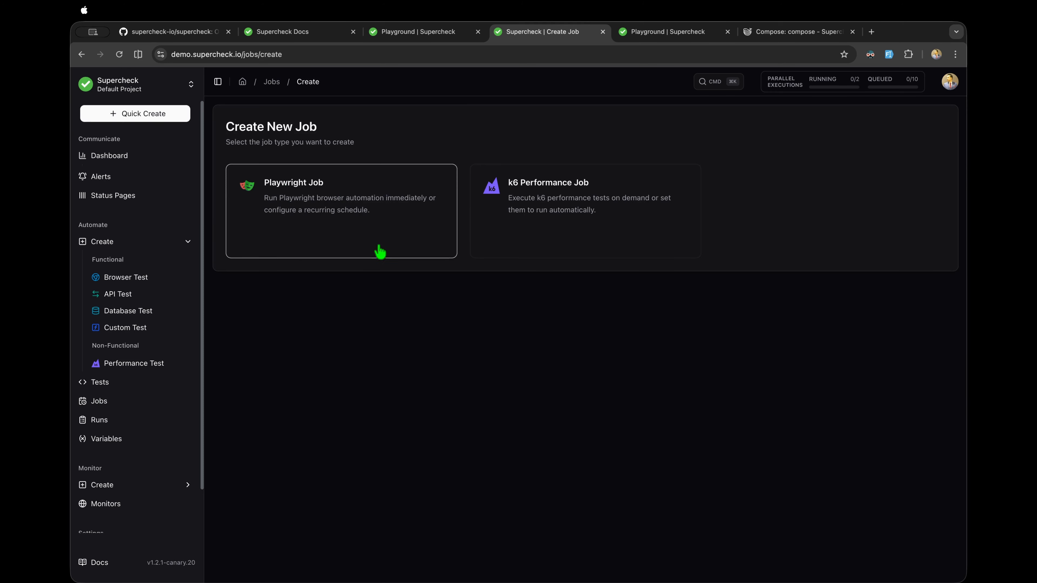
pyautogui.click(342, 215)
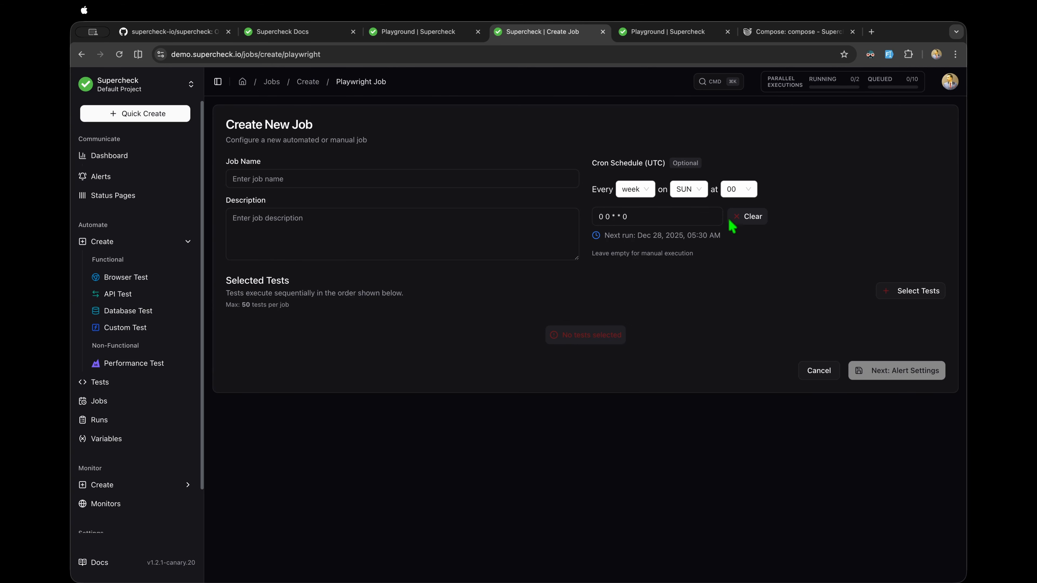
# Step: Autofill the job name and description and replace the weekly schedule with every hour
pyautogui.click(896, 55)
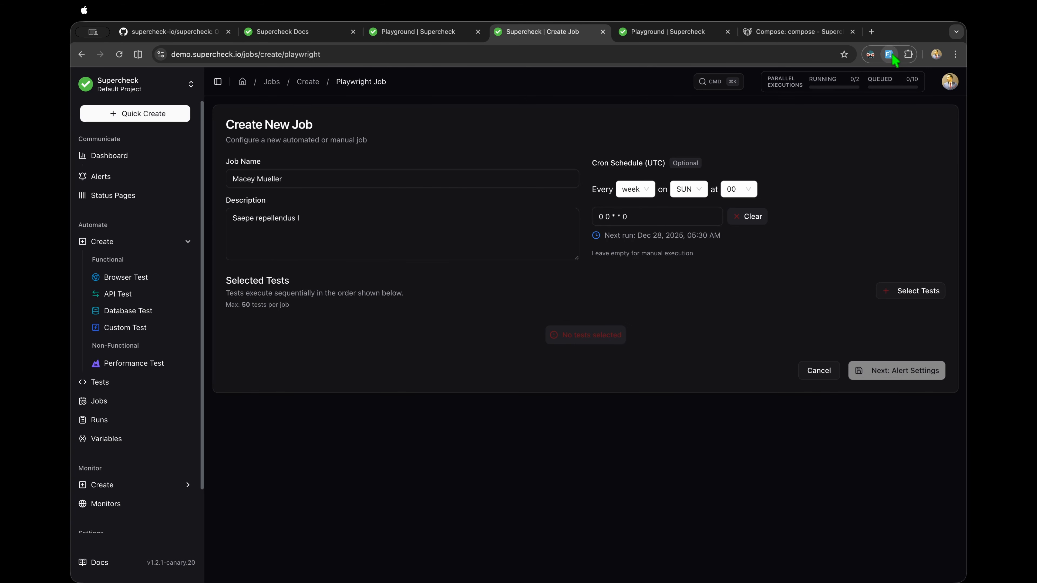
pyautogui.click(648, 192)
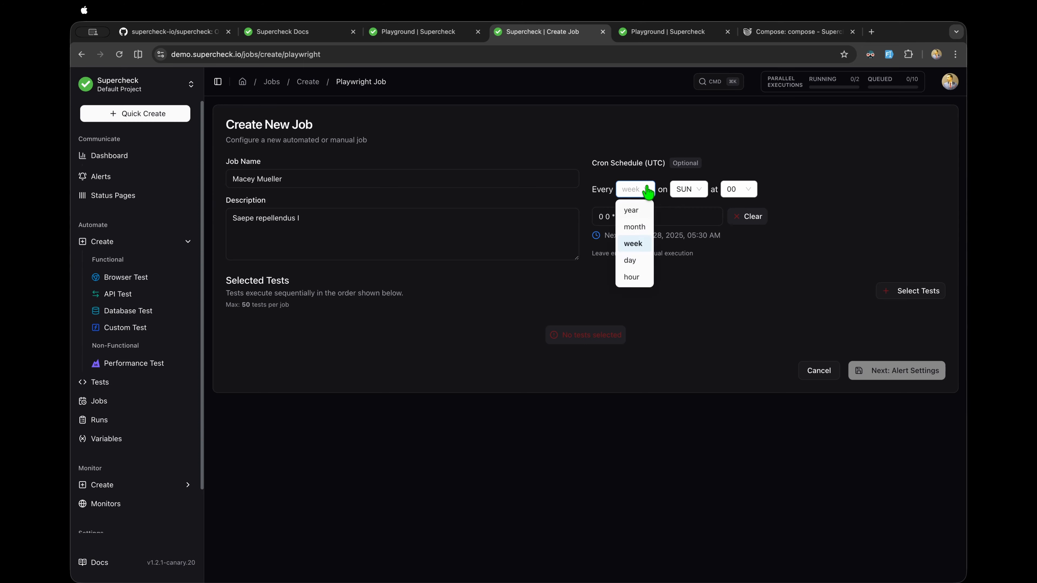
pyautogui.click(608, 187)
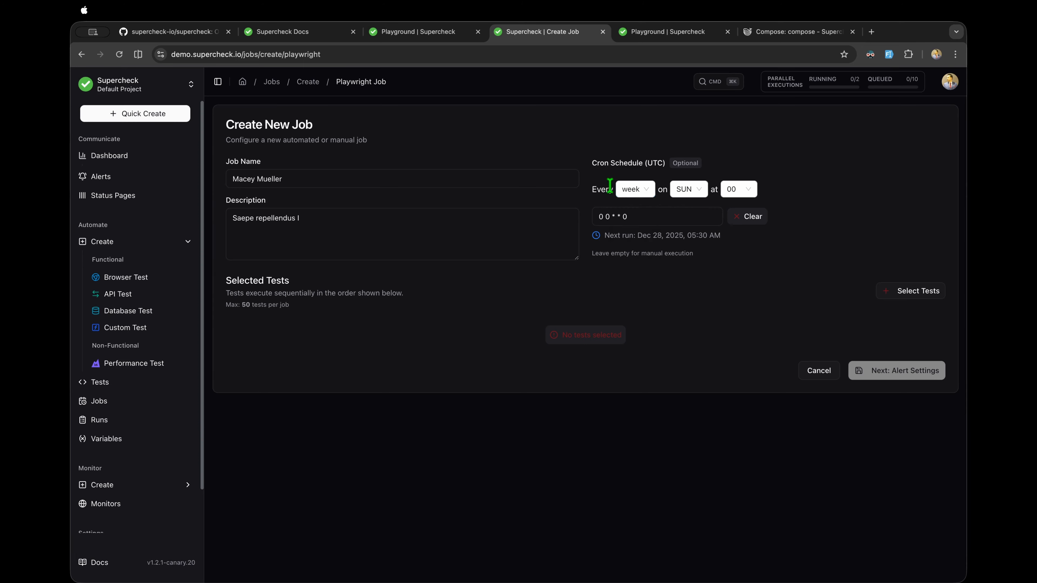
pyautogui.click(748, 217)
pyautogui.click(688, 216)
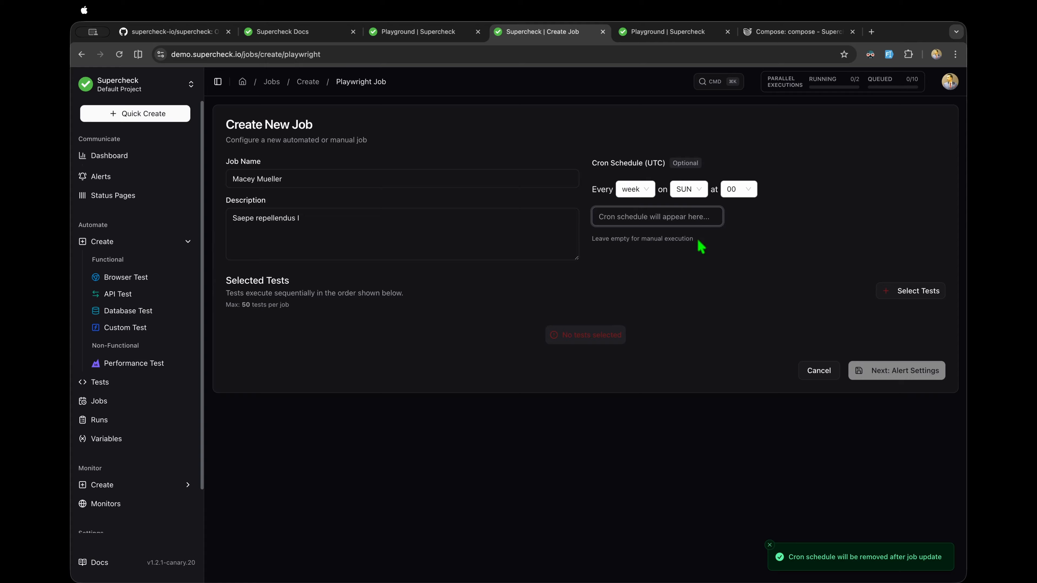
pyautogui.click(644, 189)
pyautogui.click(637, 278)
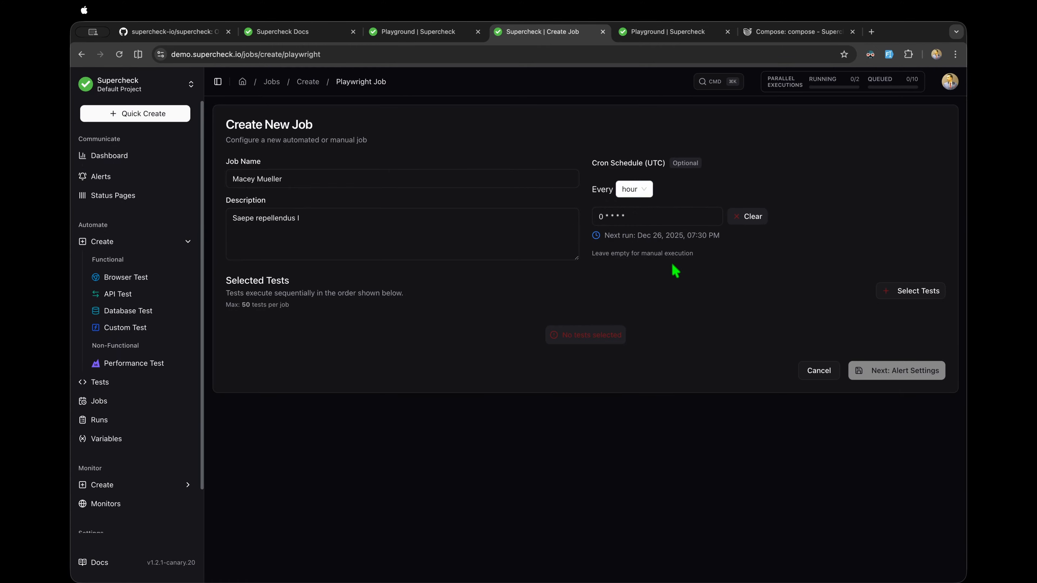
# Step: Point out the next run time and the 50-tests-per-job limit, then open the test picker
pyautogui.moveTo(608, 245); pyautogui.dragTo(740, 247)
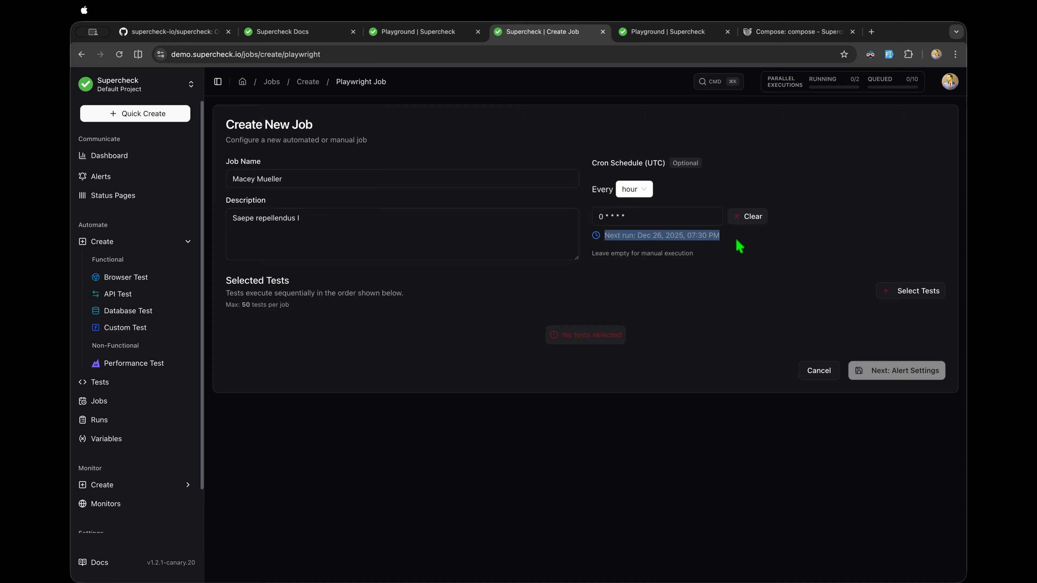
pyautogui.click(739, 246)
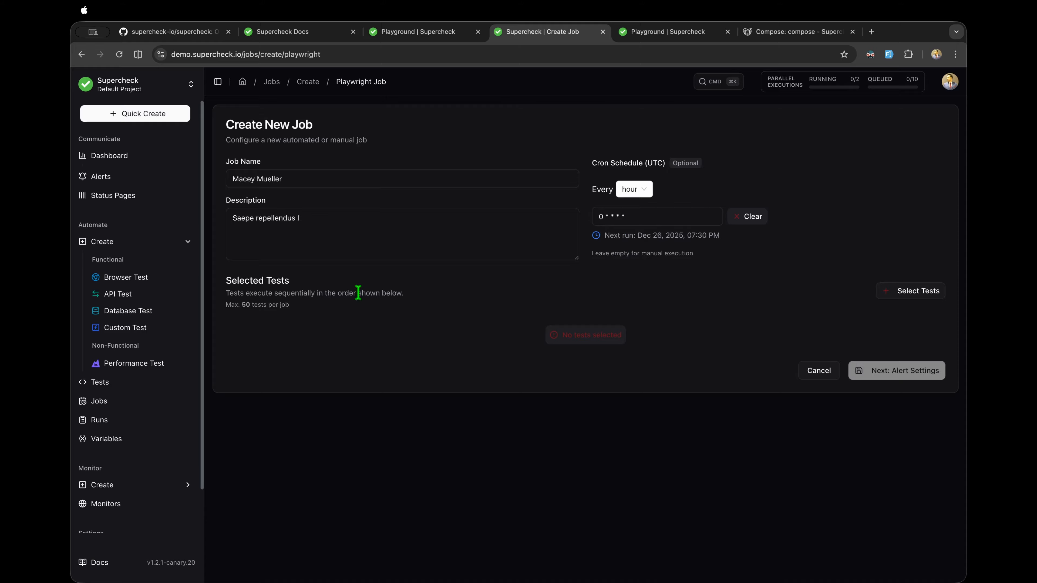
pyautogui.moveTo(296, 304); pyautogui.dragTo(248, 305)
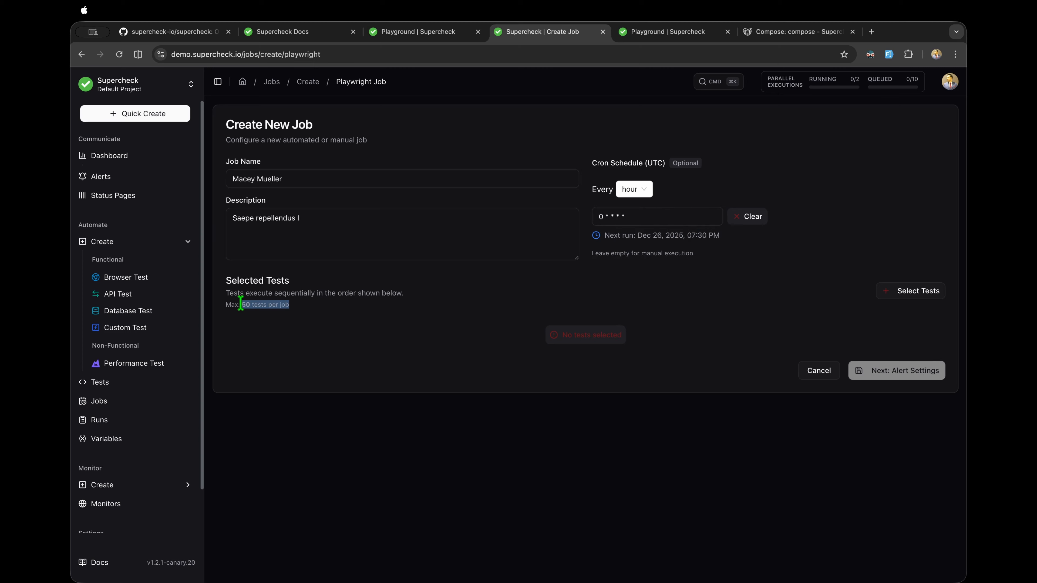
pyautogui.click(324, 325)
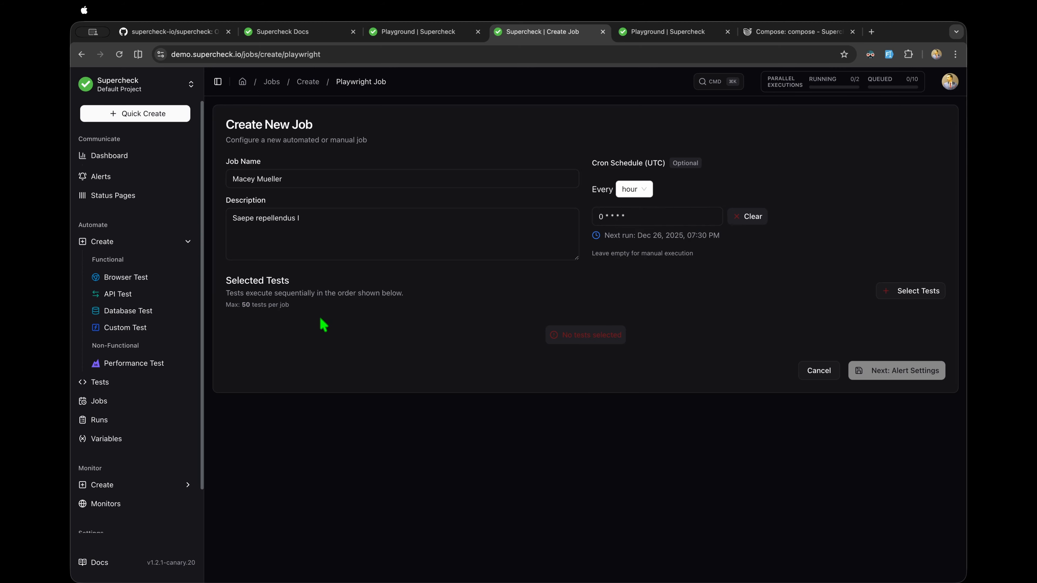
pyautogui.click(897, 293)
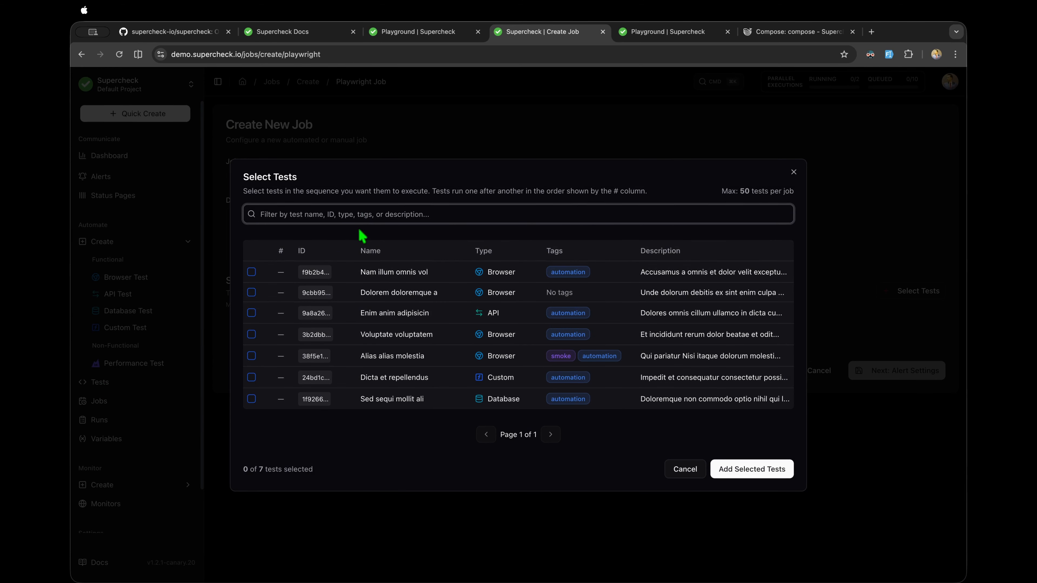
# Step: Add six tests to the job in order, Enim anim adipisicin through Dolorem doloremque a, then proceed to alert settings
pyautogui.click(385, 315)
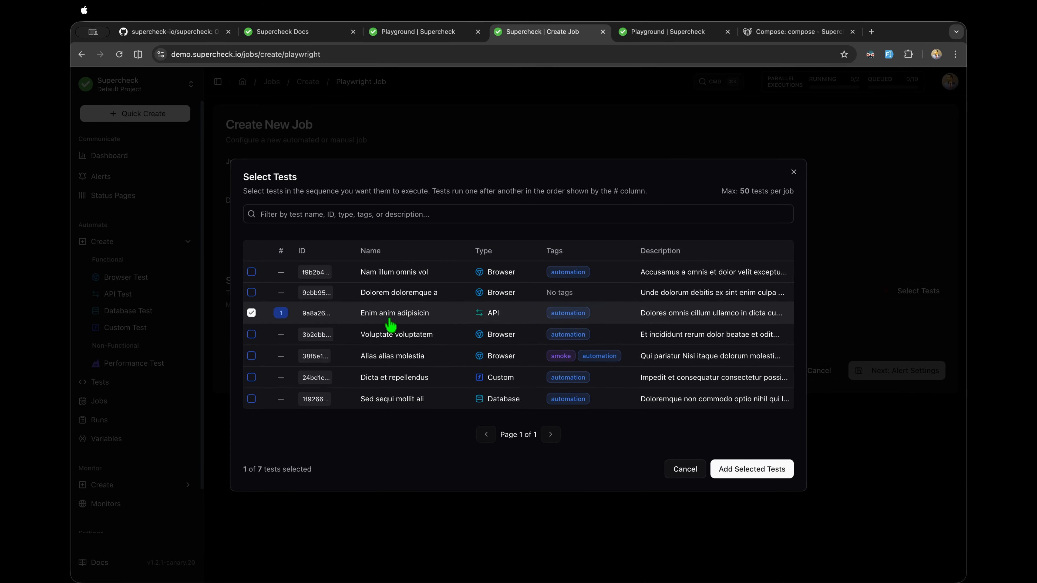
pyautogui.click(411, 341)
pyautogui.click(412, 378)
pyautogui.click(406, 356)
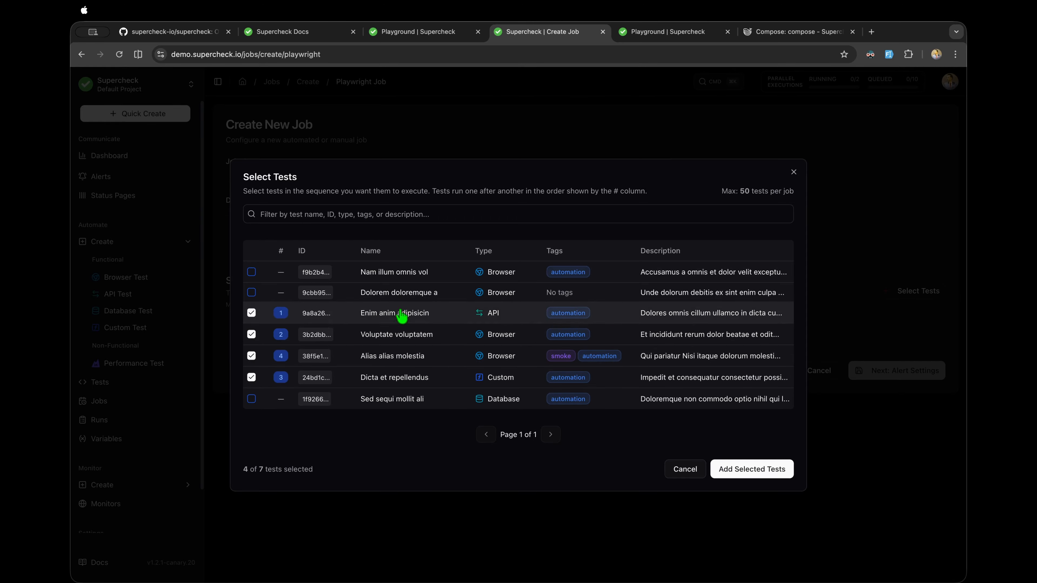
pyautogui.click(399, 273)
pyautogui.click(399, 293)
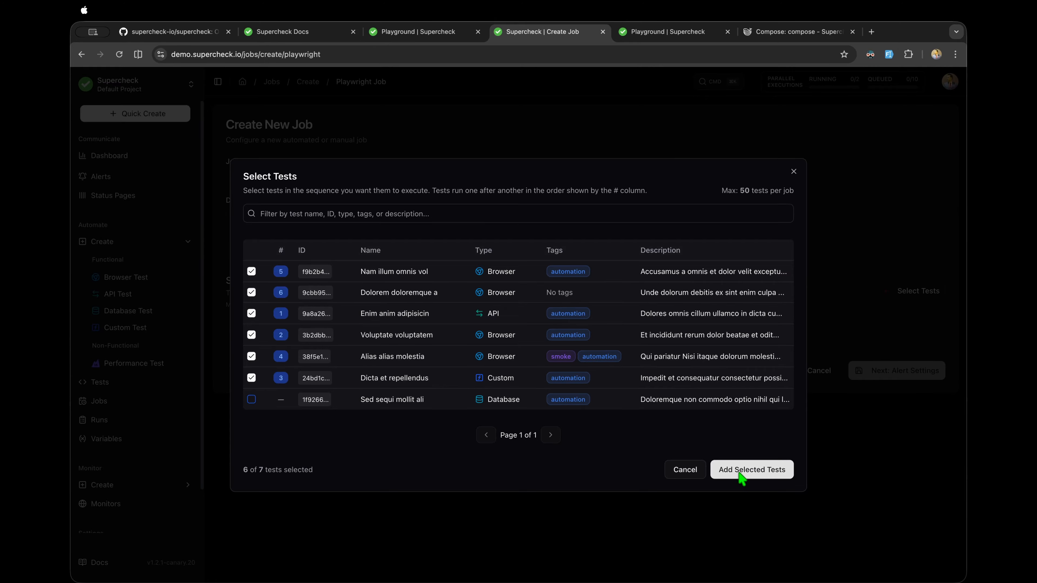
pyautogui.click(752, 470)
pyautogui.click(882, 517)
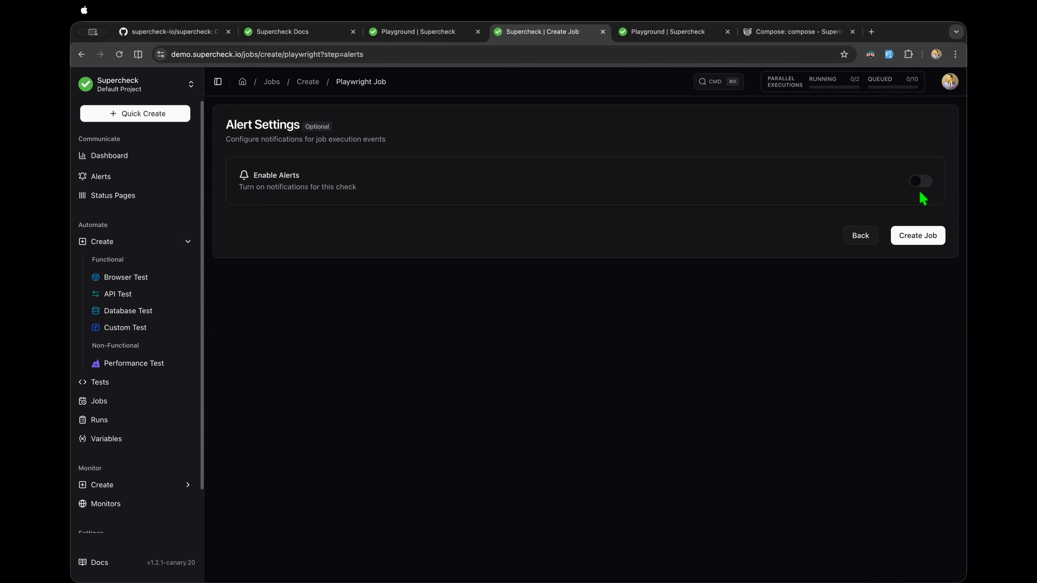
# Step: Enable alerts for the job, leaving the failure threshold unchanged, and select the Slack Test channel
pyautogui.click(921, 183)
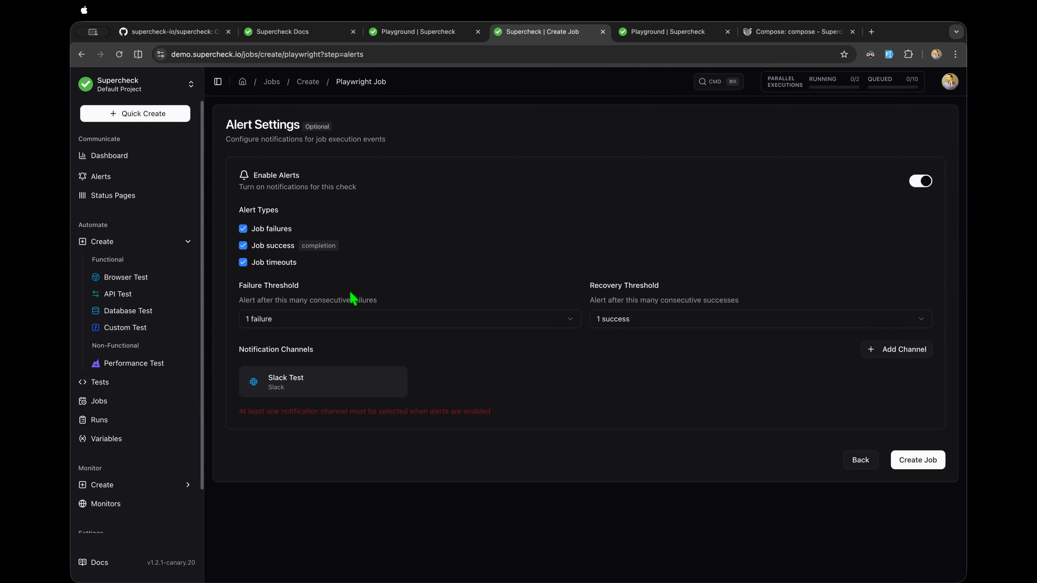
pyautogui.click(570, 319)
pyautogui.click(567, 322)
pyautogui.click(560, 327)
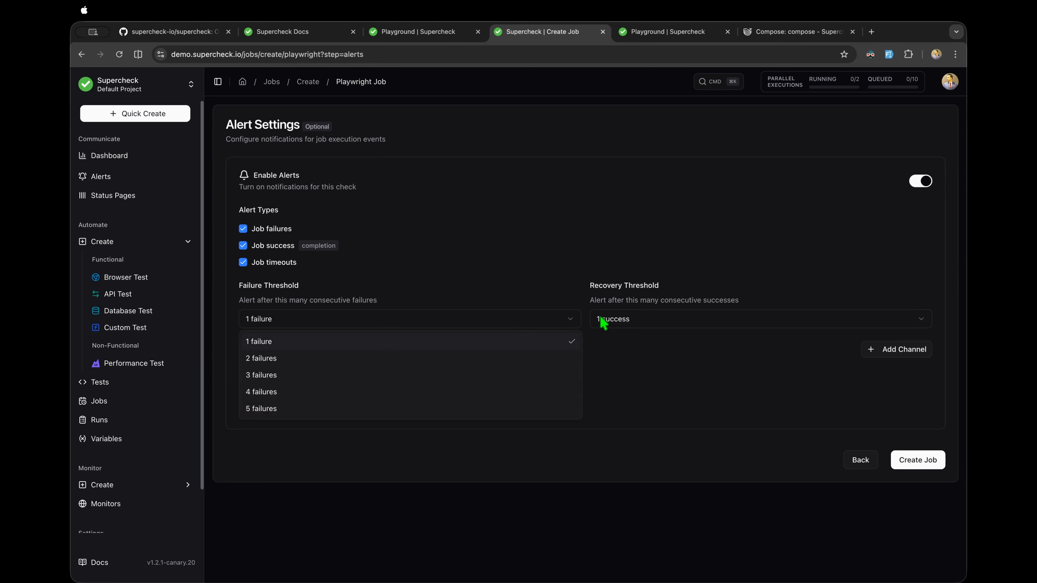
pyautogui.click(604, 321)
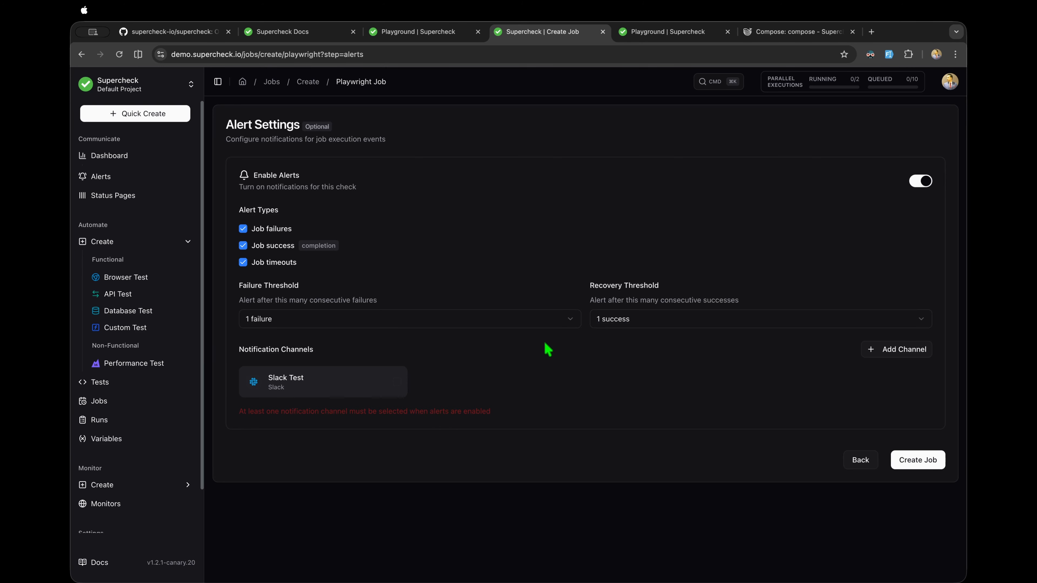
pyautogui.click(385, 390)
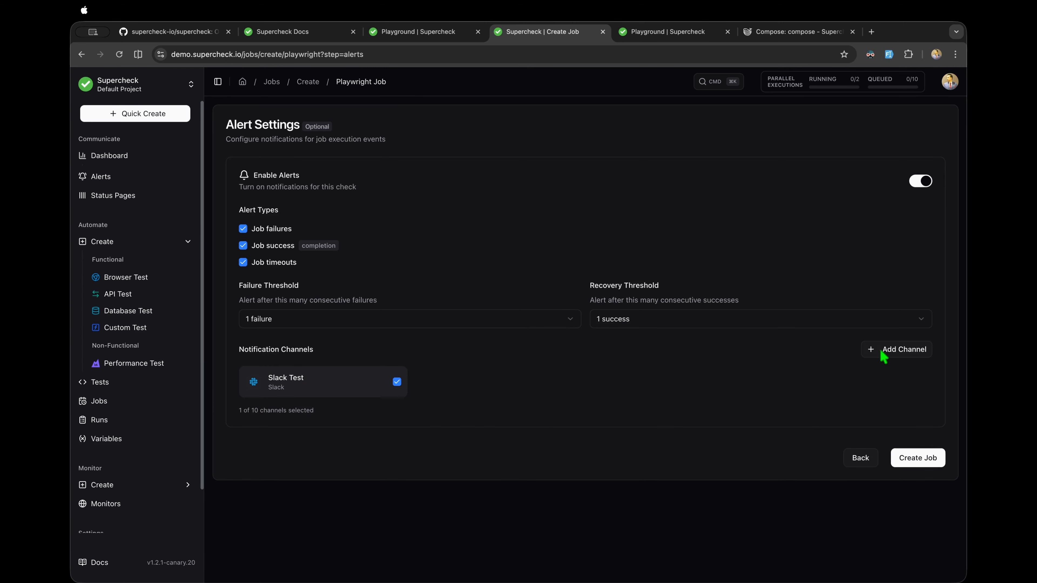
# Step: Create an Email channel named EmailTest with a test address and select it for alerts
pyautogui.click(894, 351)
pyautogui.click(500, 269)
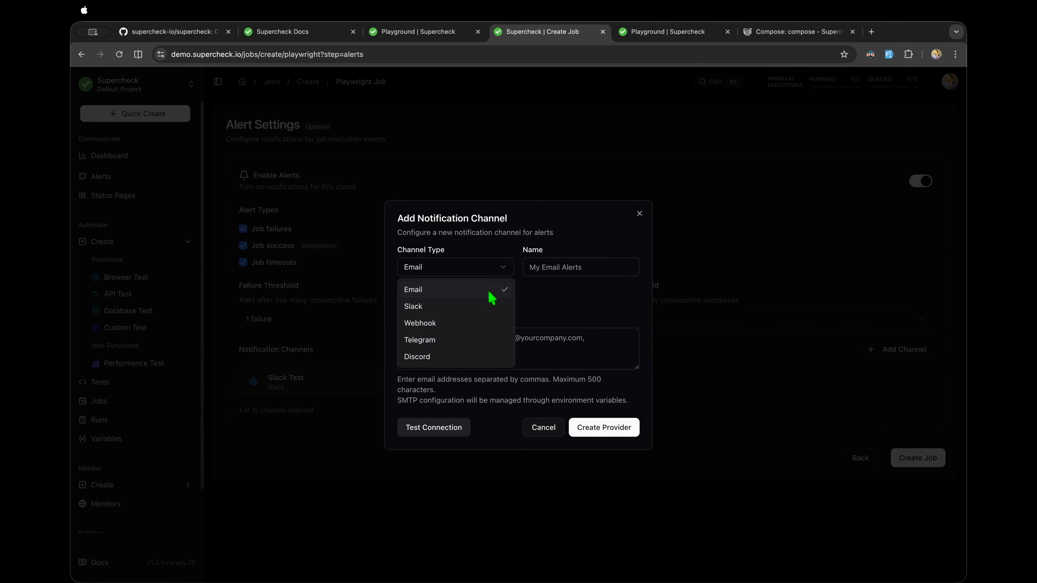
pyautogui.click(455, 296)
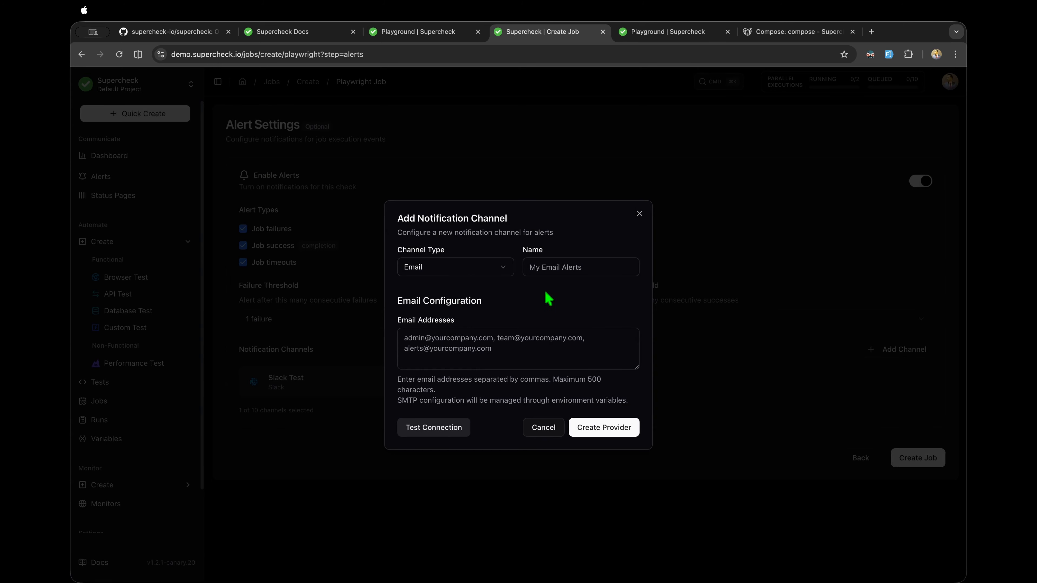
pyautogui.click(549, 270)
pyautogui.click(600, 332)
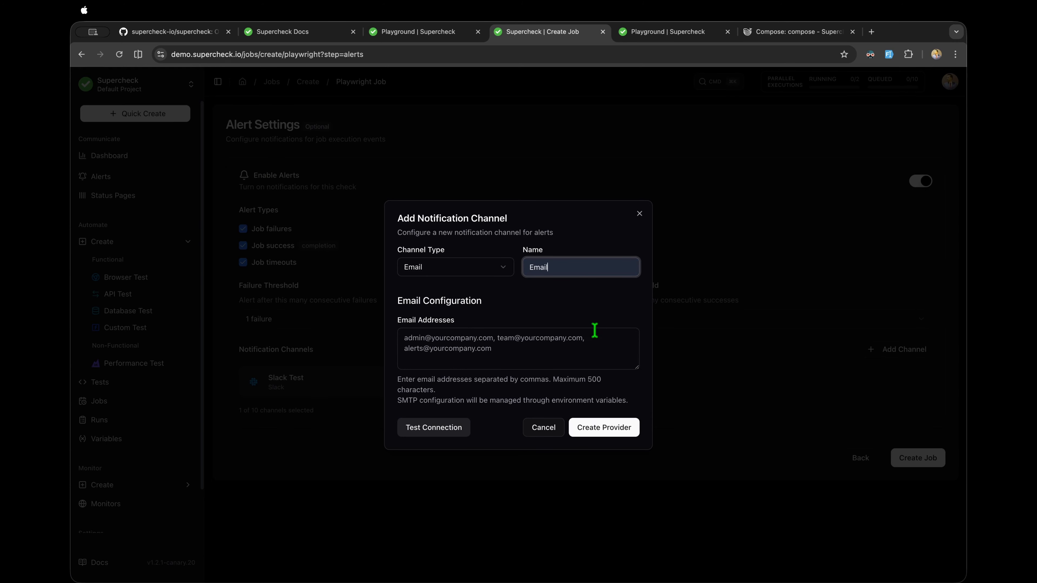
pyautogui.click(582, 266)
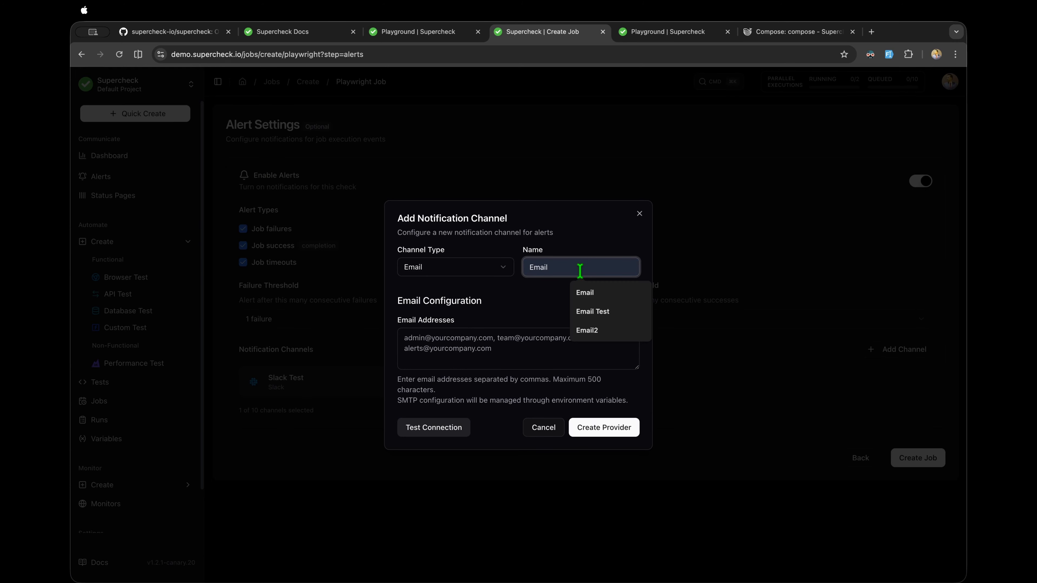
pyautogui.write('Test')
pyautogui.click(483, 357)
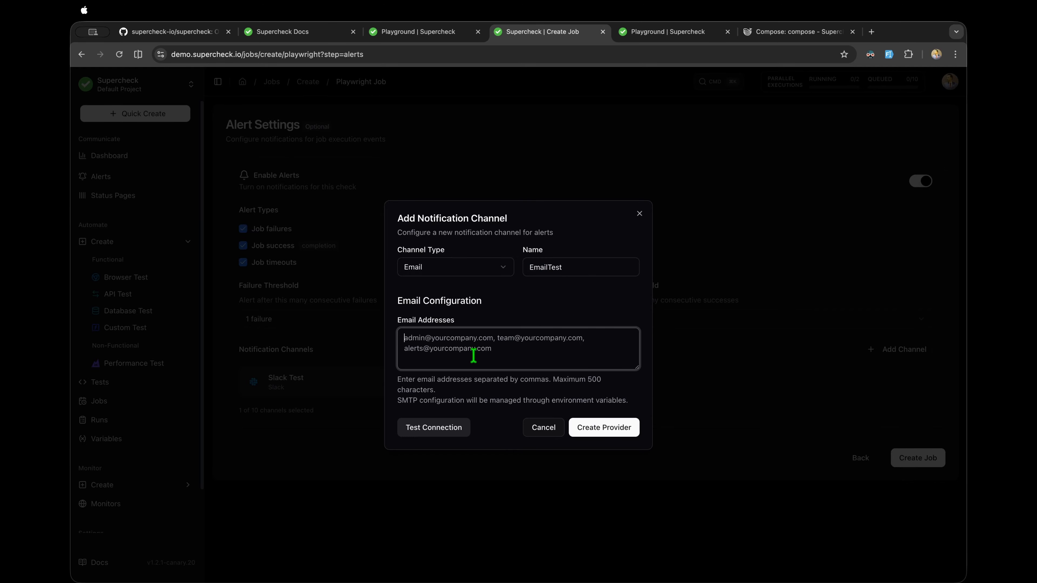
pyautogui.write('test@test.com')
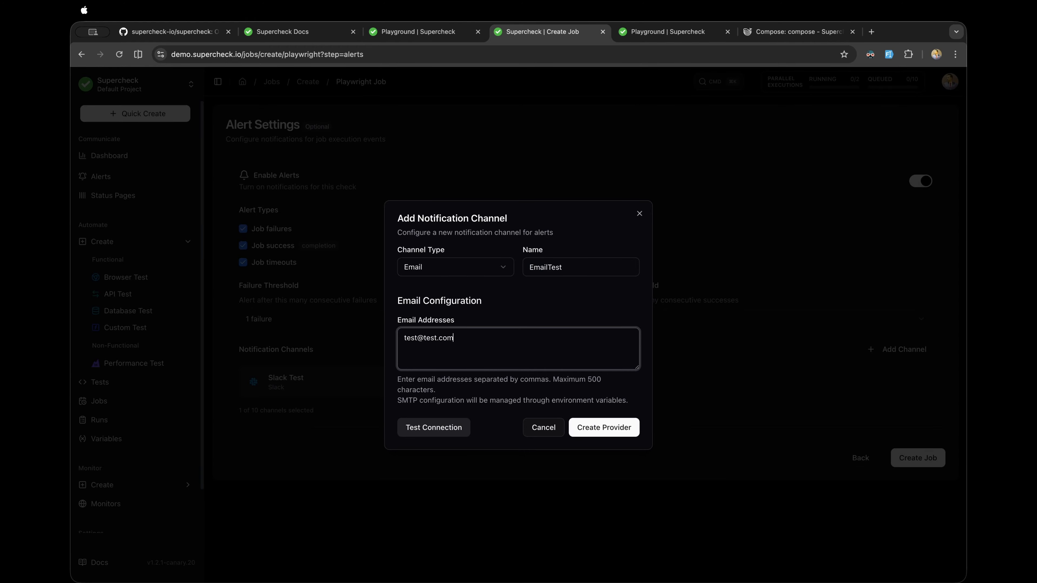
pyautogui.click(612, 427)
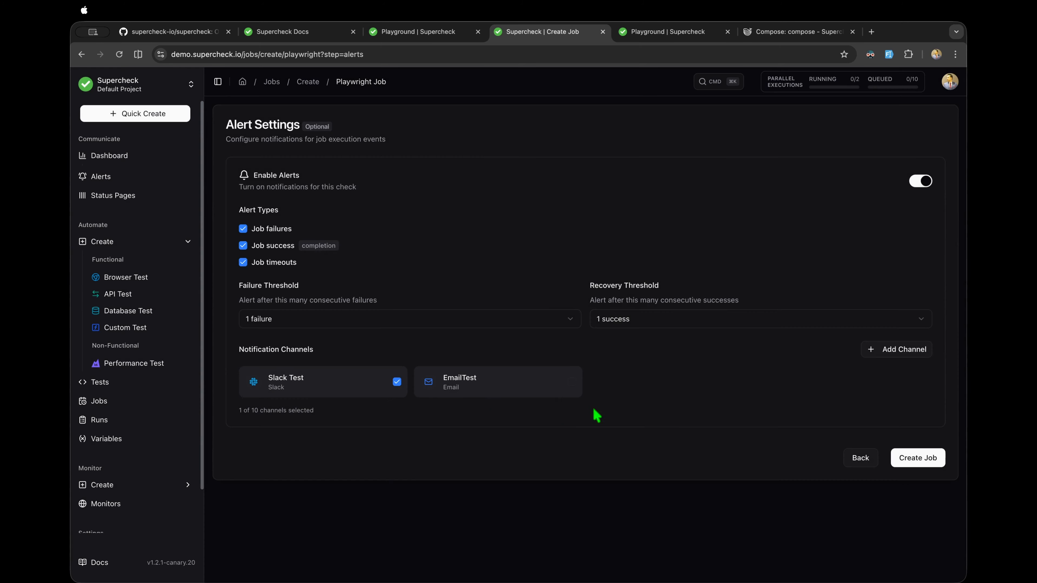
pyautogui.click(465, 388)
# Step: Create the job, then run the row-six k6 job, the first job and the last job
pyautogui.click(919, 464)
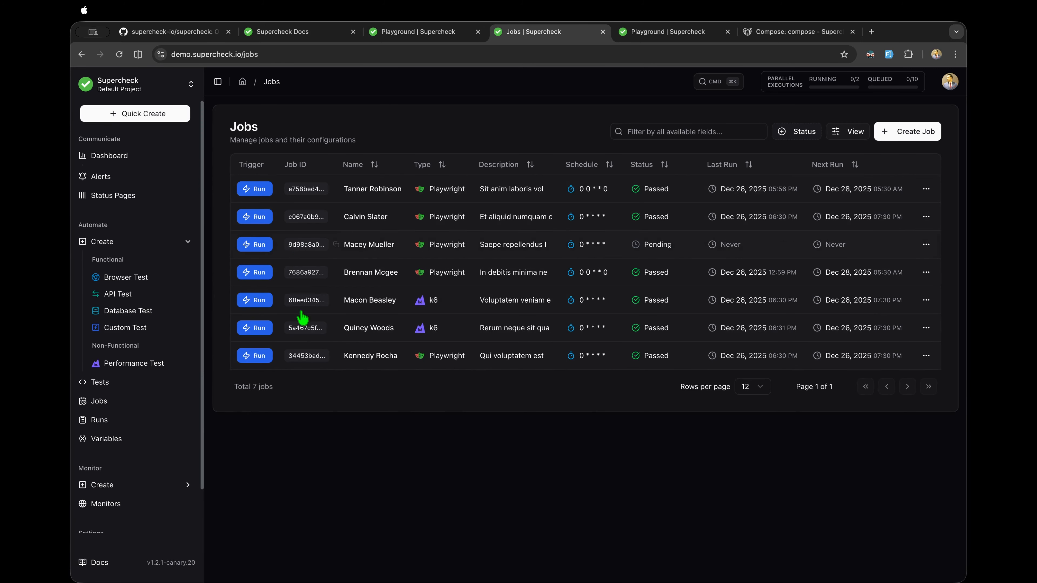
pyautogui.click(264, 329)
pyautogui.click(260, 190)
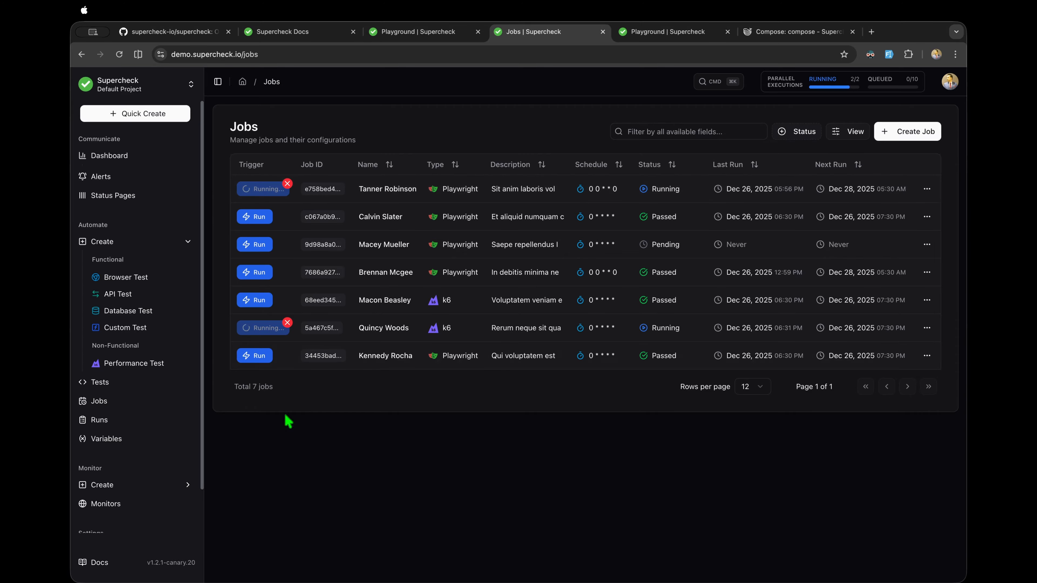
pyautogui.click(257, 357)
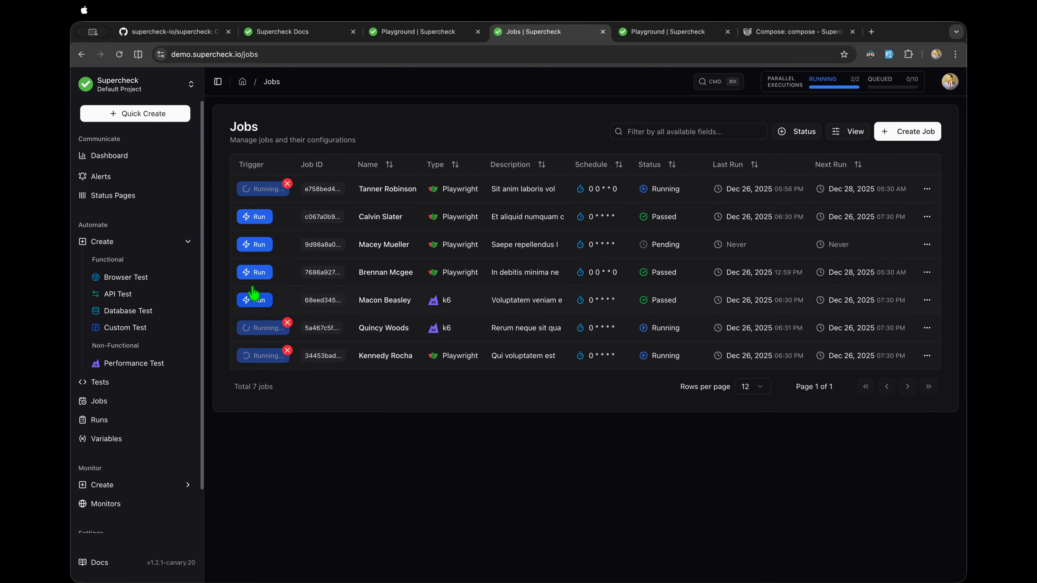
# Step: Run the fourth job, then compare the Running and Queued parallel executions before closing the overview
pyautogui.click(254, 273)
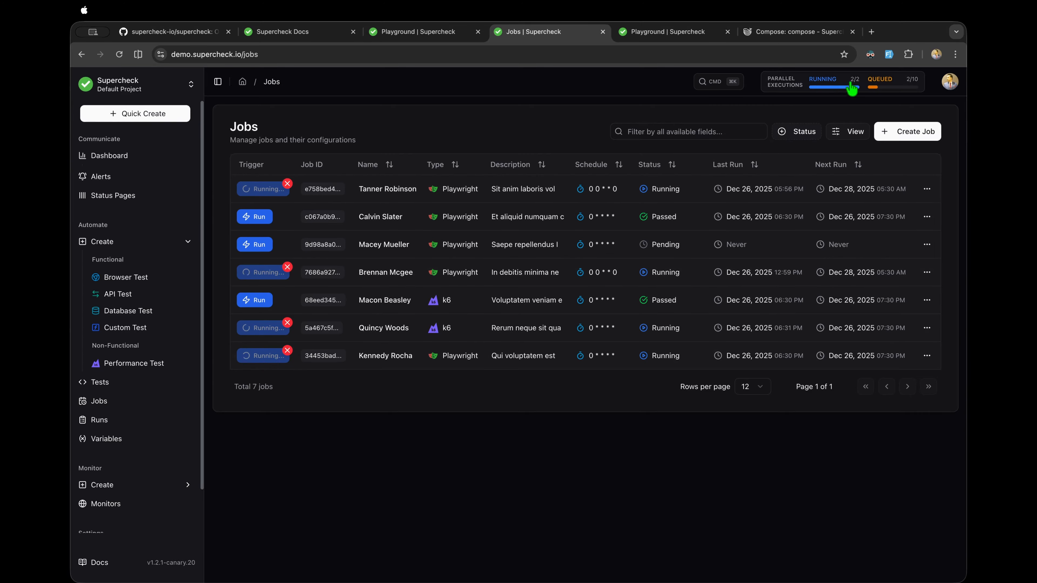
pyautogui.click(852, 91)
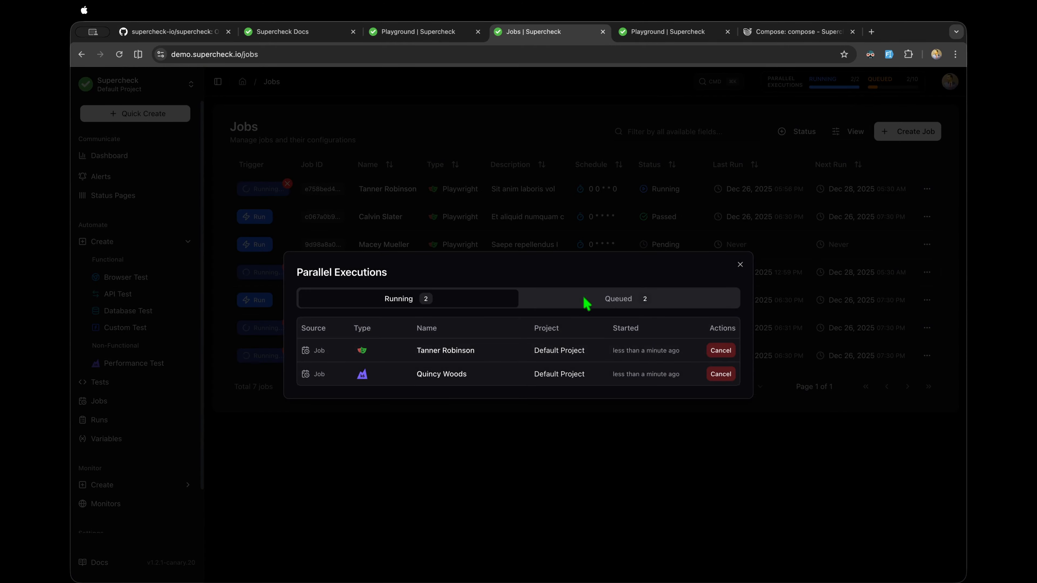
pyautogui.click(583, 298)
pyautogui.click(471, 295)
pyautogui.click(573, 299)
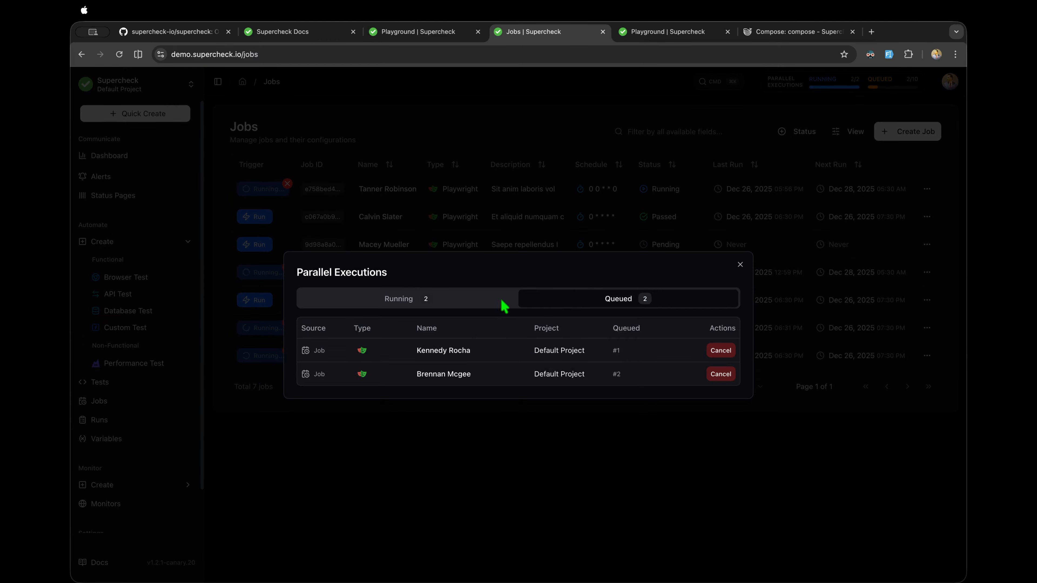
pyautogui.click(494, 304)
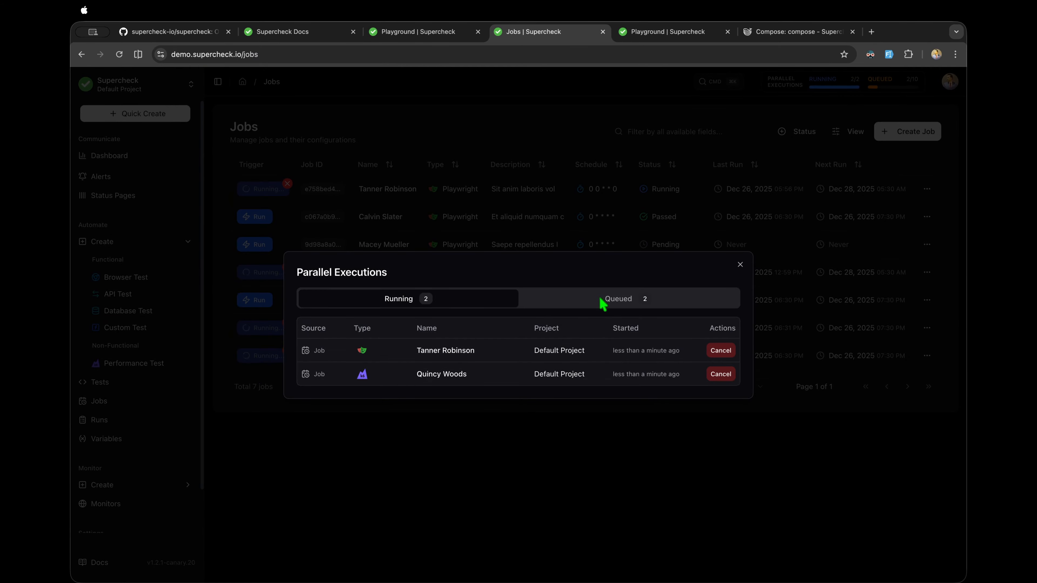
pyautogui.click(547, 307)
pyautogui.click(479, 309)
pyautogui.click(571, 303)
pyautogui.click(507, 302)
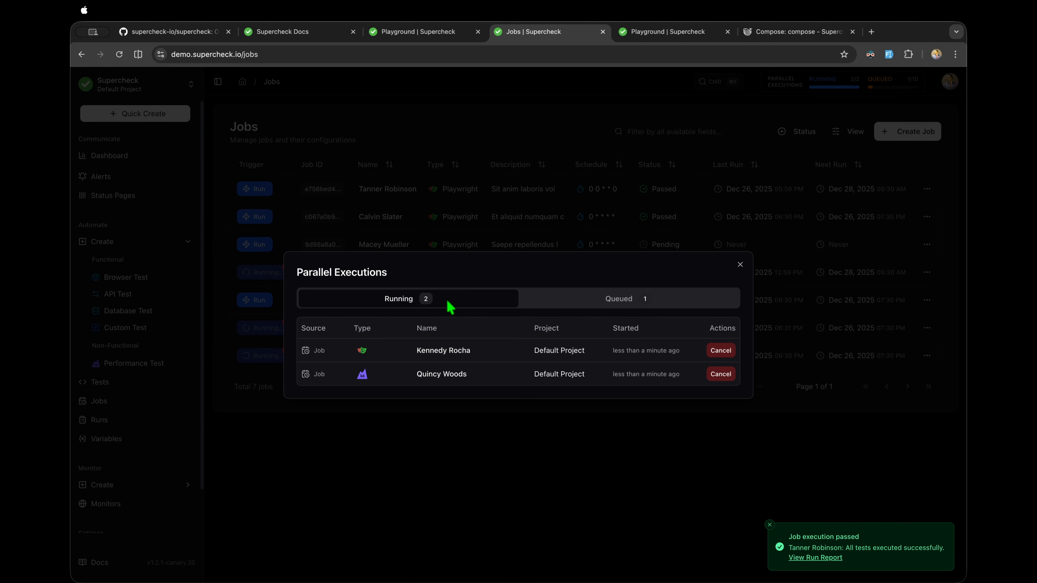
pyautogui.click(740, 265)
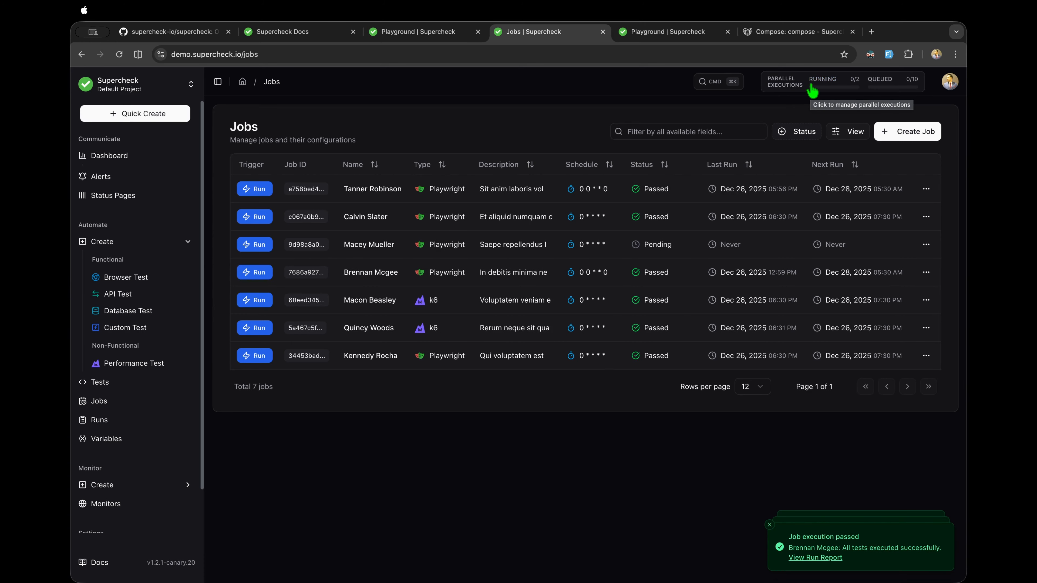
# Step: Recheck the queued parallel executions, now 0 of 2 running, and close the overview
pyautogui.click(807, 86)
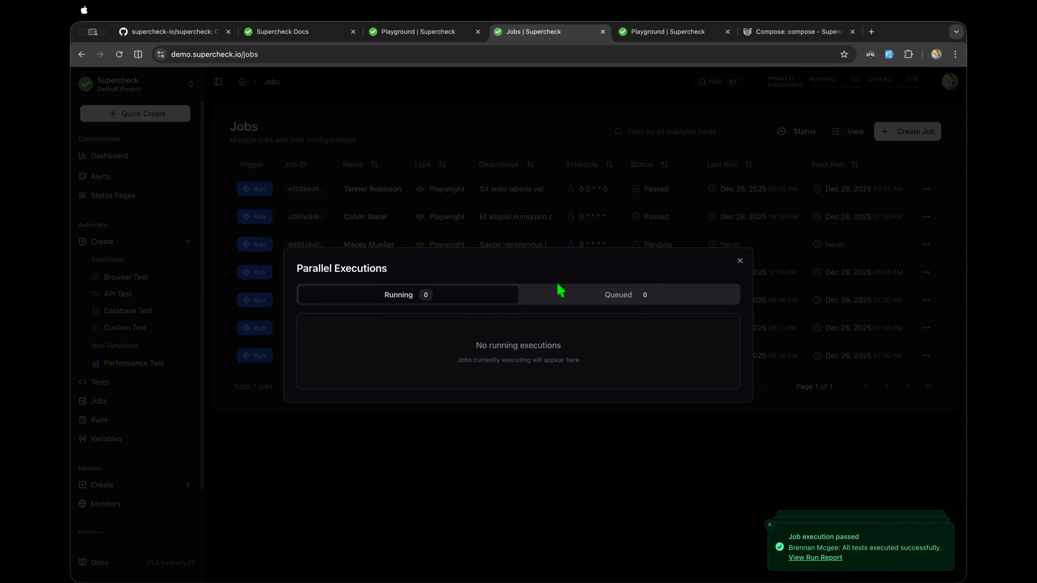
pyautogui.click(549, 298)
pyautogui.click(806, 103)
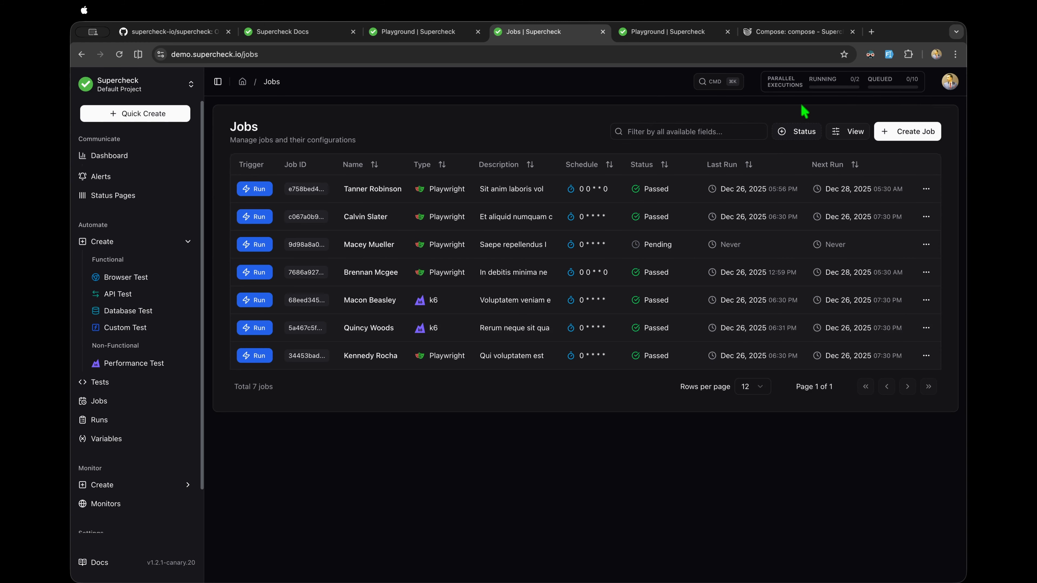
# Step: Open the latest k6 run from the Runs list and check its logs and summary
pyautogui.click(152, 421)
pyautogui.click(149, 443)
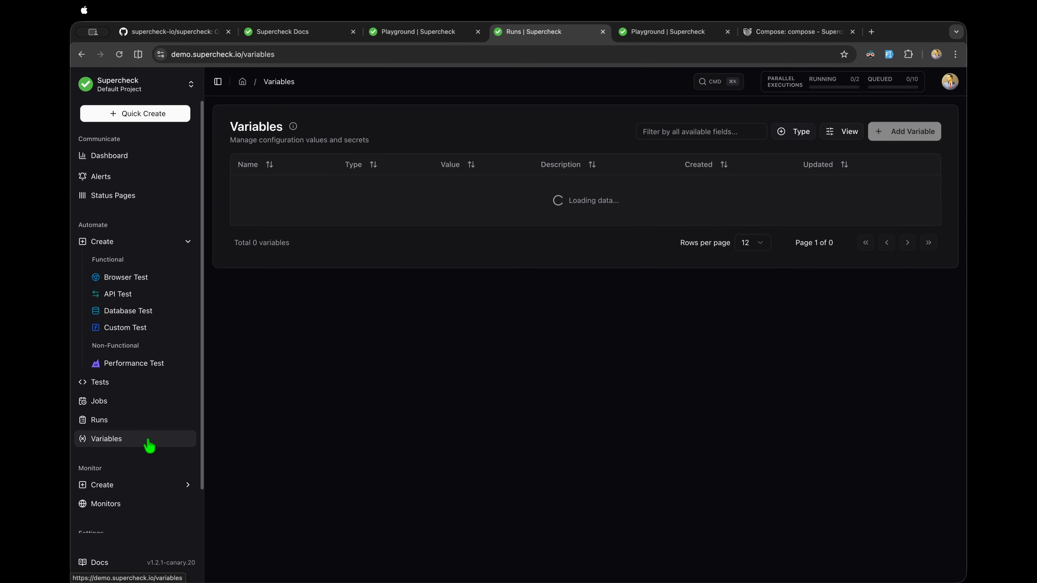
pyautogui.click(135, 401)
pyautogui.click(135, 418)
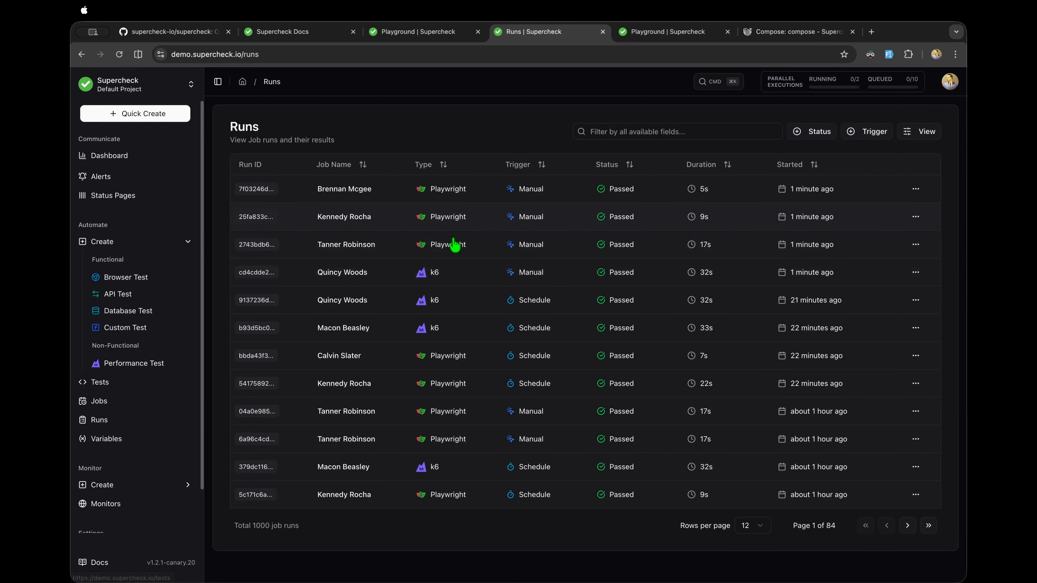
pyautogui.click(424, 272)
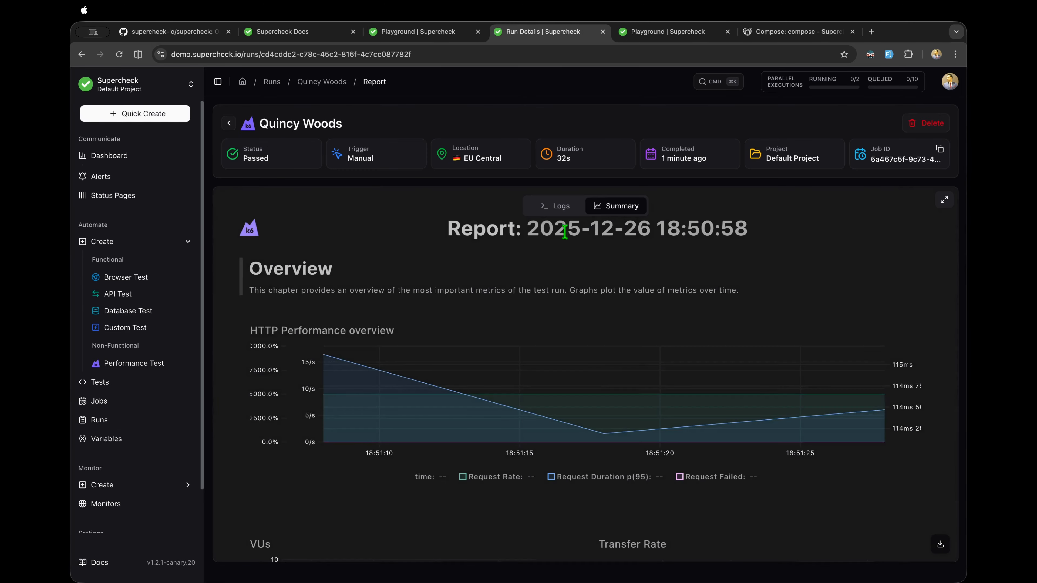
pyautogui.click(571, 207)
pyautogui.click(618, 208)
# Step: Scroll through the k6 report in full screen, then go to the project Dashboard
pyautogui.click(944, 200)
pyautogui.scroll(-20, 555, 250)
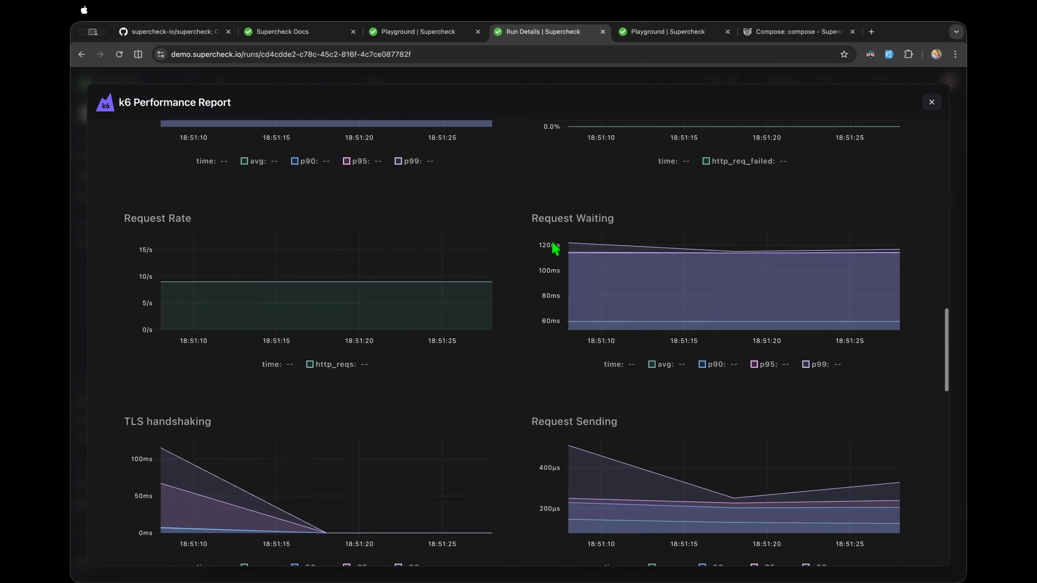
pyautogui.click(931, 102)
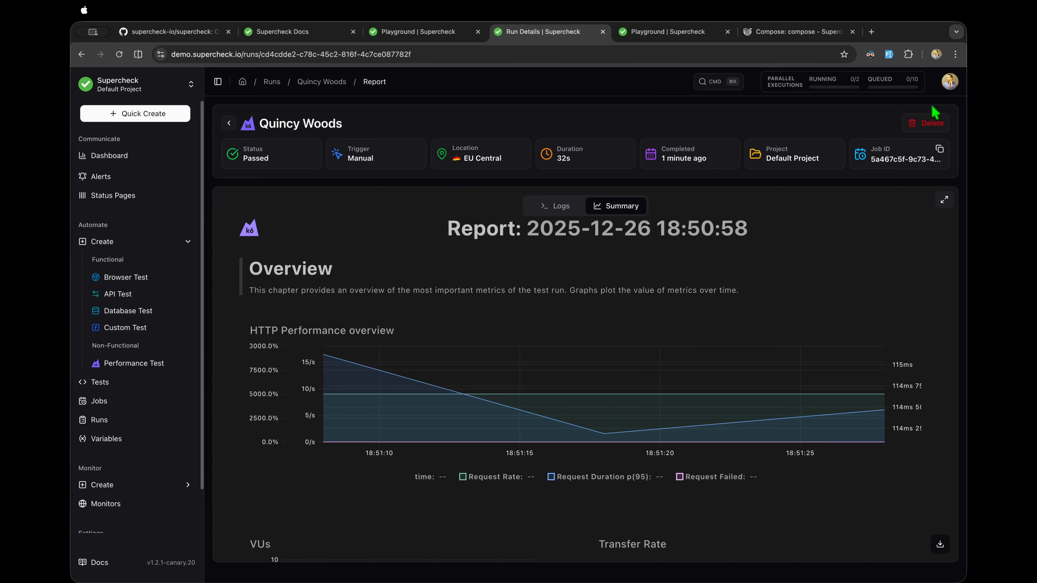
pyautogui.click(136, 158)
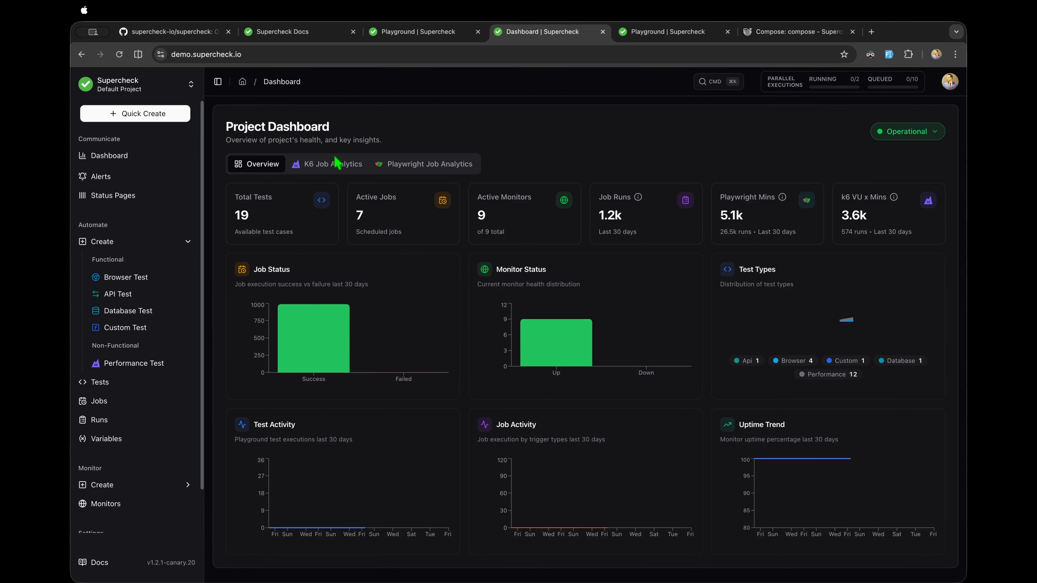
# Step: Show K6 Job Analytics, review the job list without switching jobs, and open Compare Runs
pyautogui.click(334, 164)
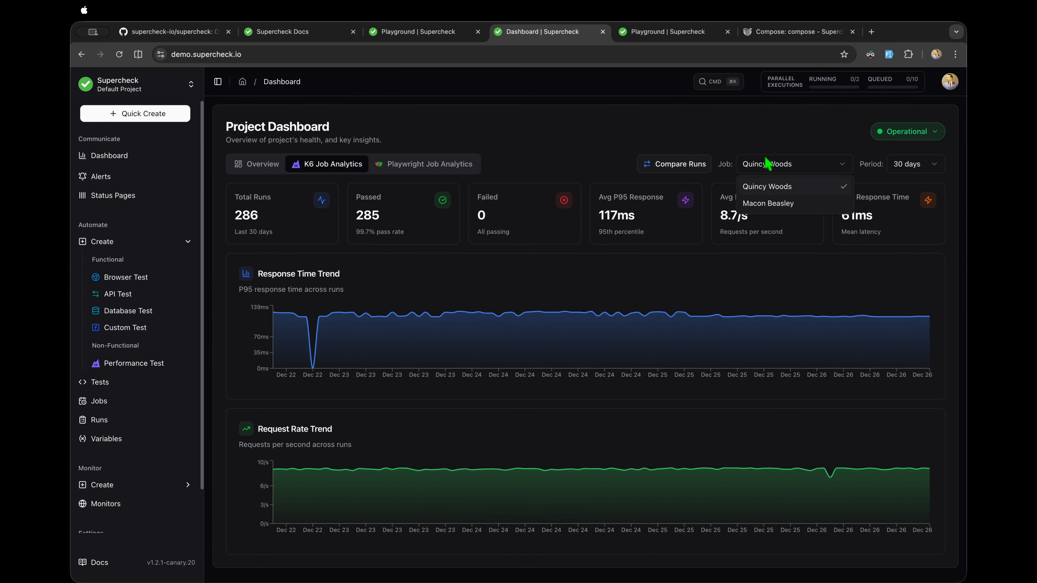
pyautogui.click(791, 166)
pyautogui.click(594, 166)
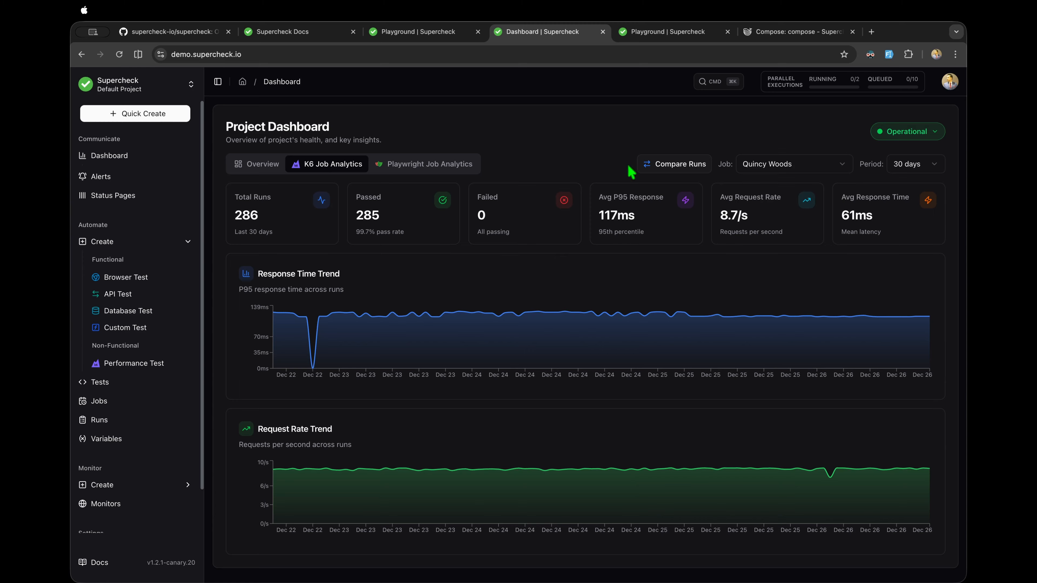
pyautogui.click(781, 168)
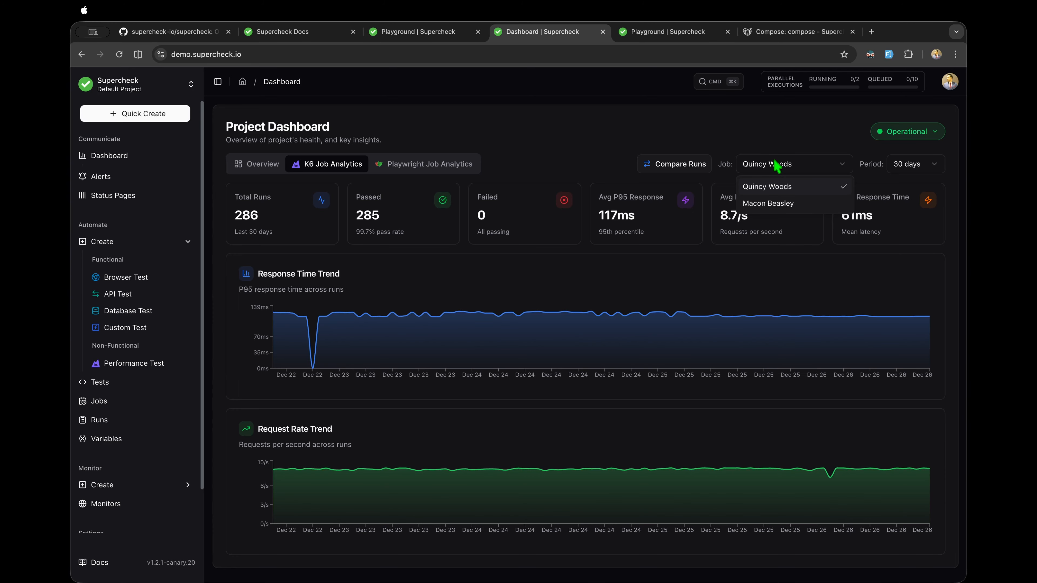
pyautogui.click(725, 154)
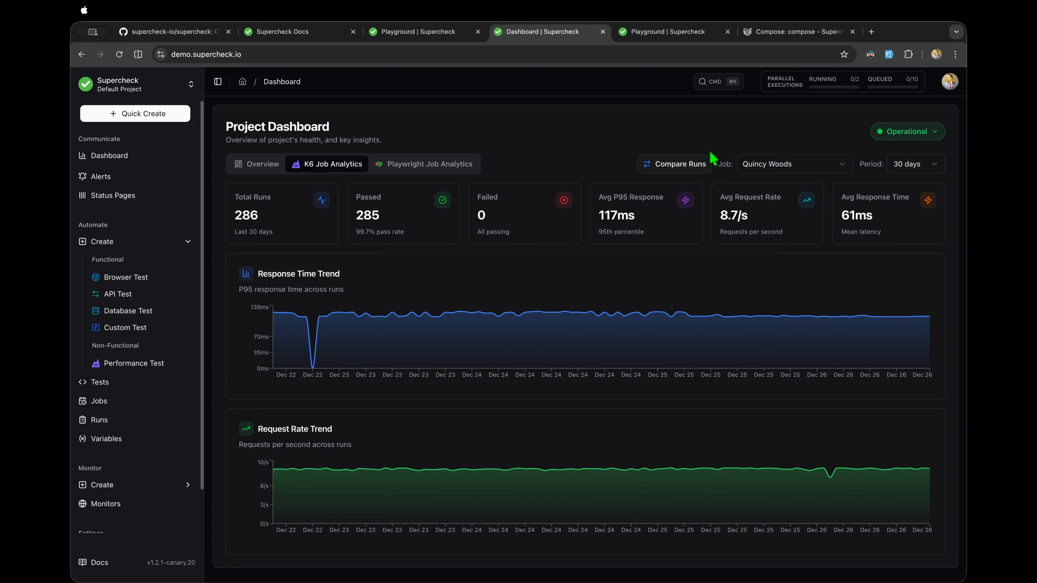
pyautogui.click(689, 166)
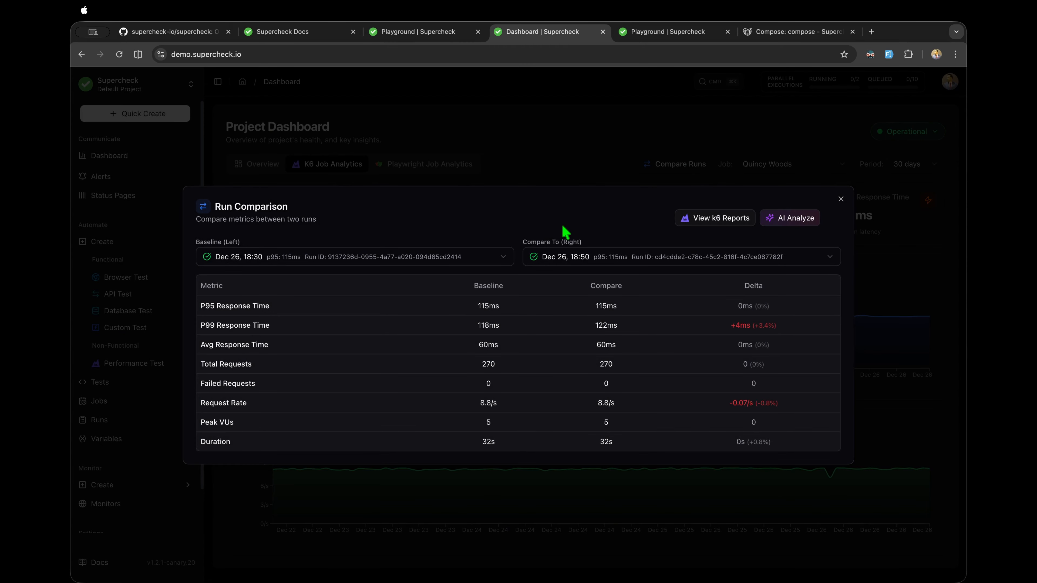
# Step: Set Baseline to the Dec 26, 14:30 run and Compare To to Dec 26, 13:30
pyautogui.click(500, 257)
pyautogui.click(358, 346)
pyautogui.click(371, 251)
pyautogui.click(300, 346)
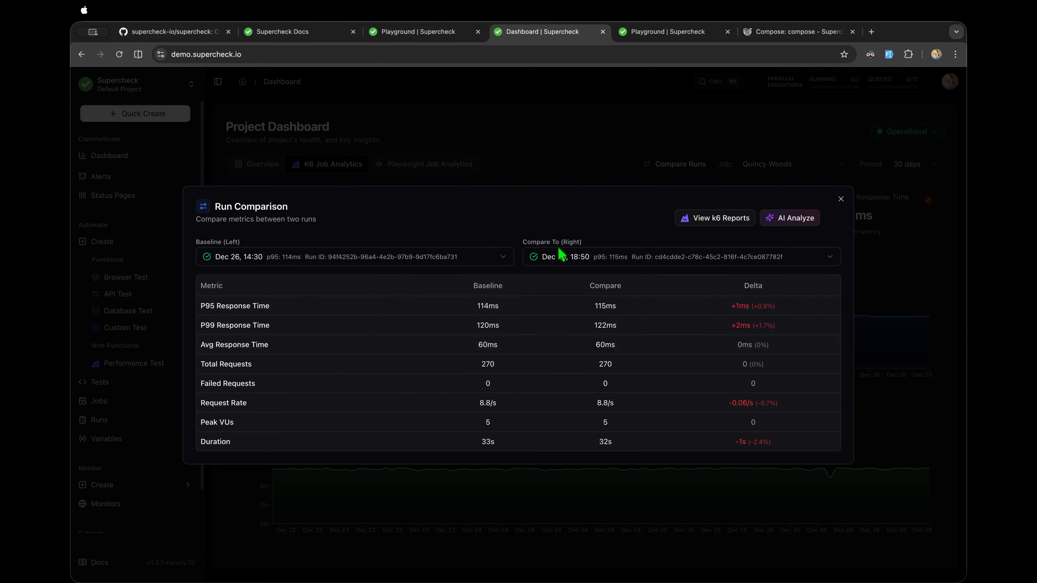
pyautogui.click(573, 261)
pyautogui.click(560, 367)
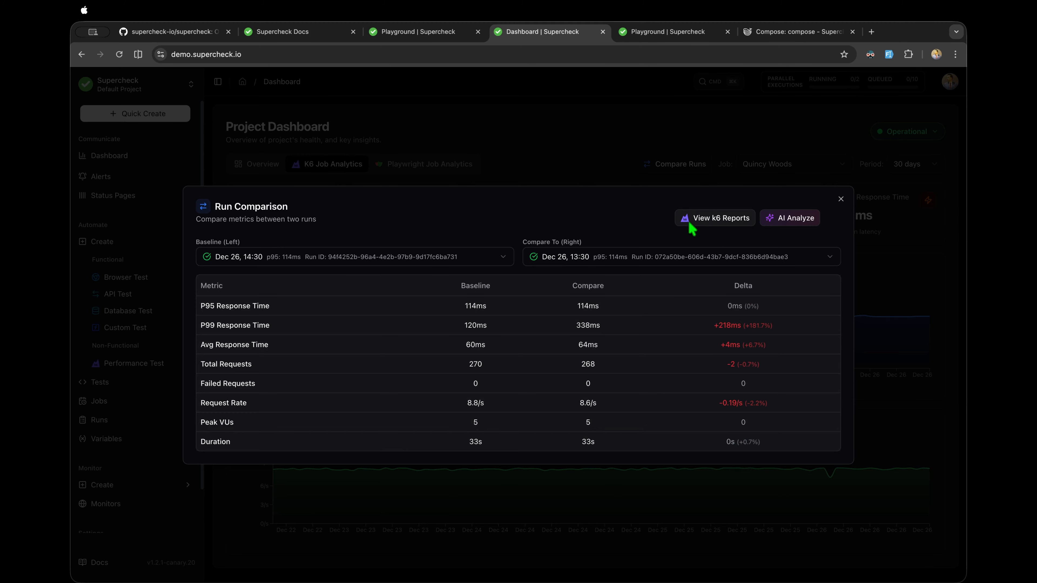
# Step: Show both k6 reports side by side and scroll to their summaries, p99 120ms versus 337ms
pyautogui.click(712, 221)
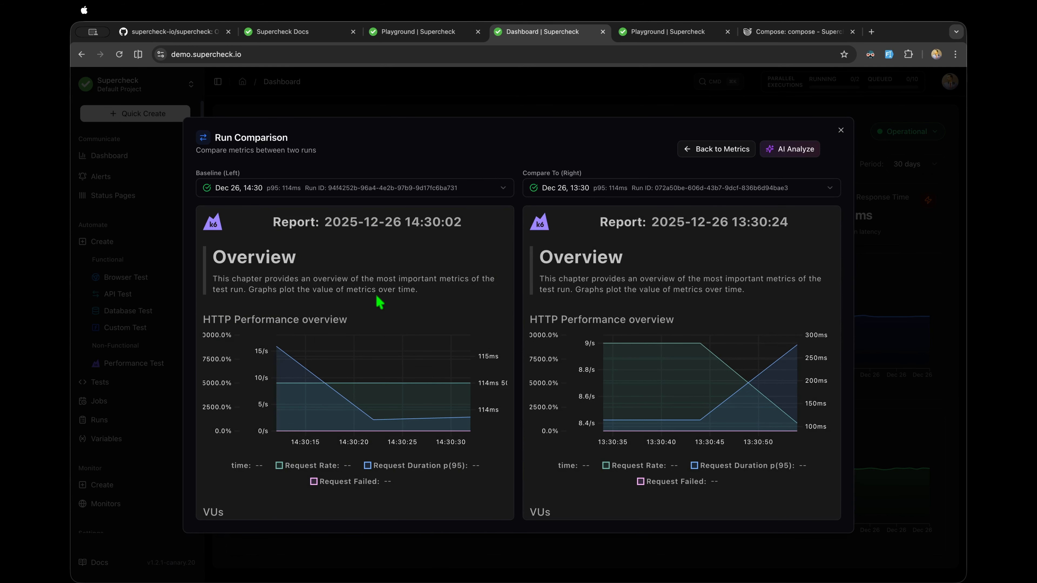
pyautogui.scroll(-10, 378, 301)
pyautogui.scroll(-15, 639, 425)
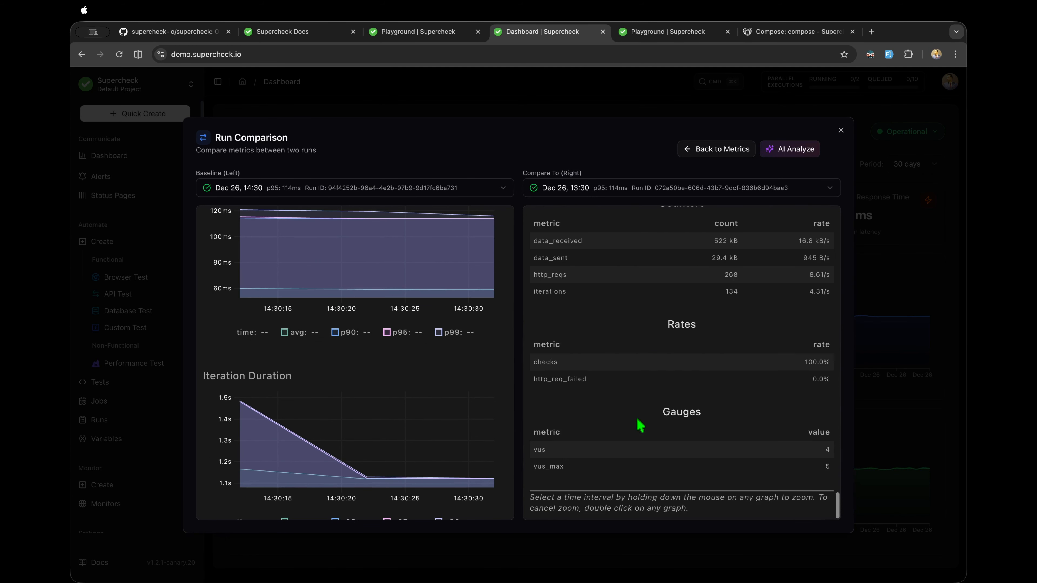
pyautogui.scroll(-15, 401, 423)
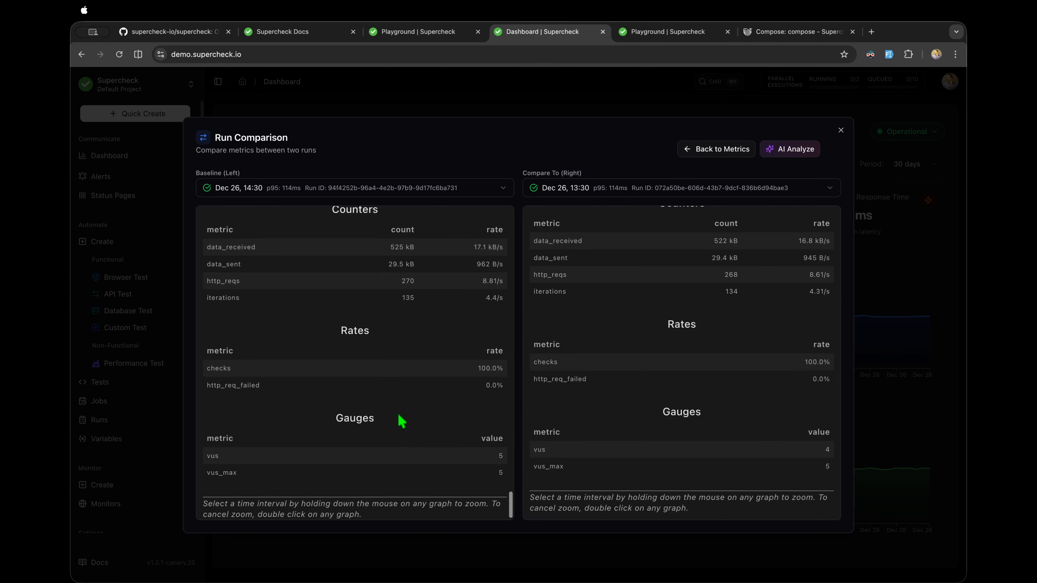
pyautogui.scroll(5, 402, 423)
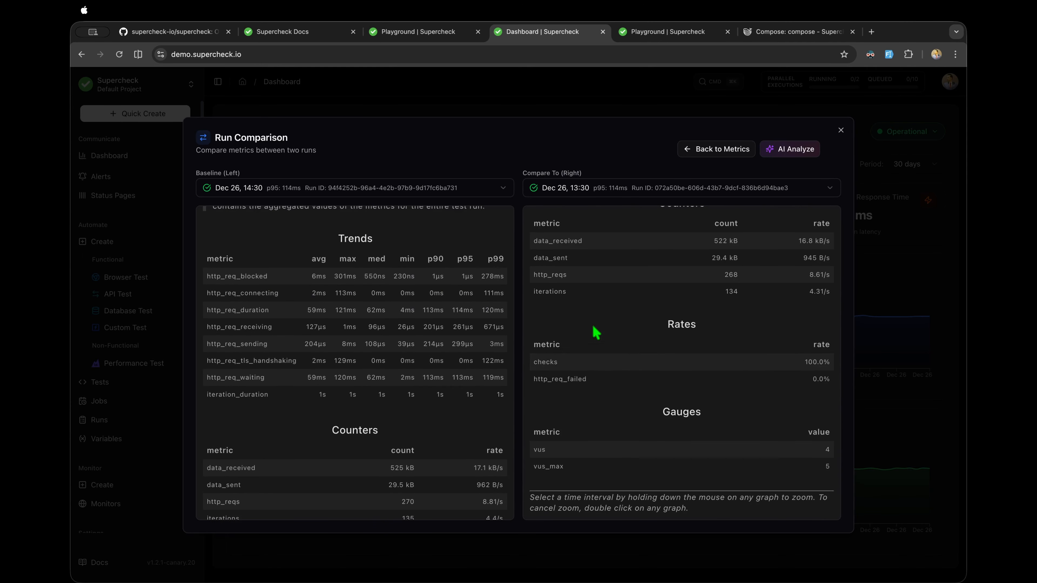
pyautogui.scroll(10, 596, 333)
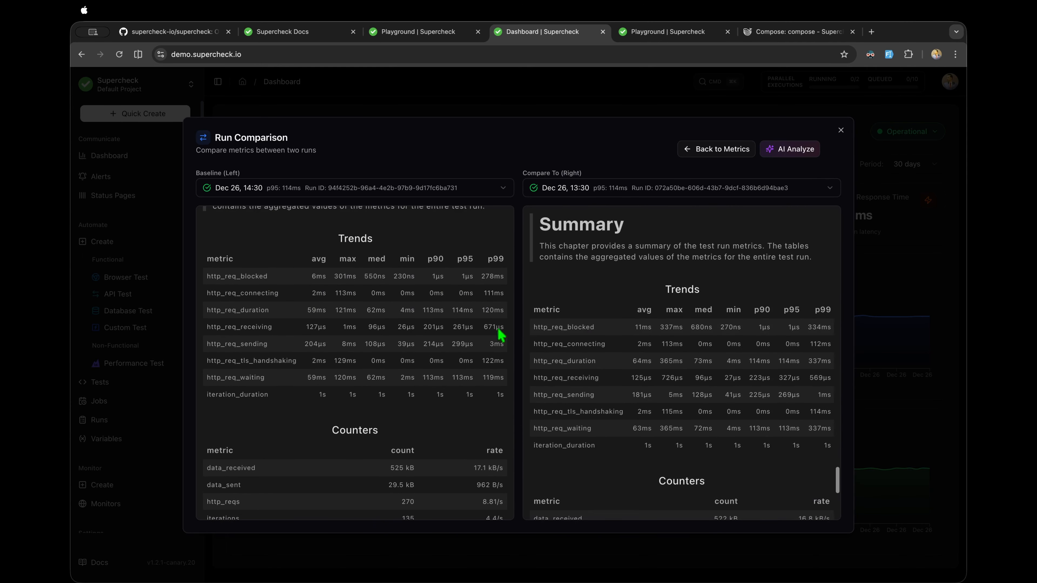
pyautogui.scroll(5, 463, 325)
pyautogui.scroll(-3, 463, 327)
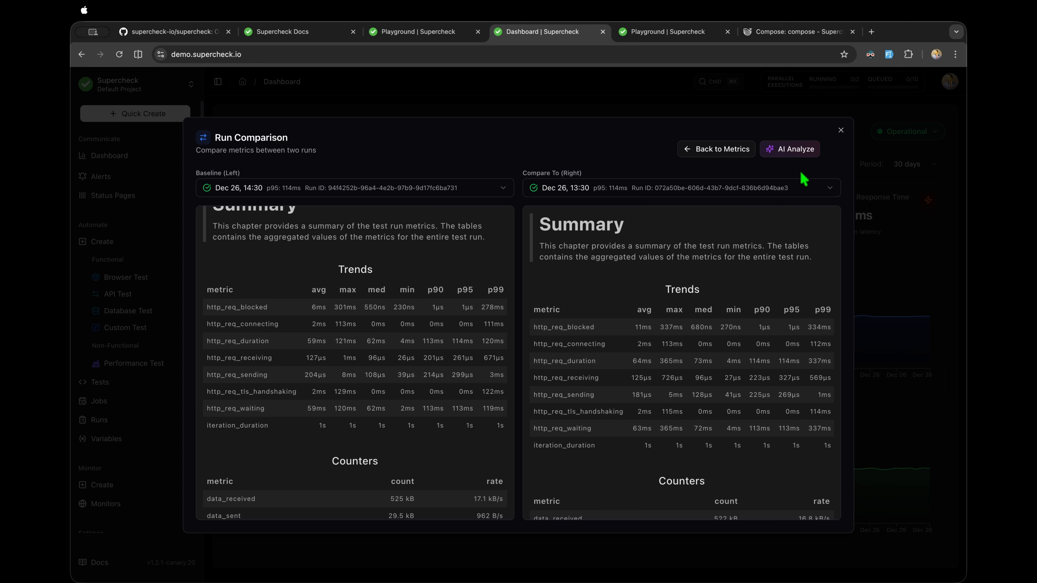
# Step: Generate the AI comparison analysis and highlight its Executive Summary and Report Details
pyautogui.click(790, 150)
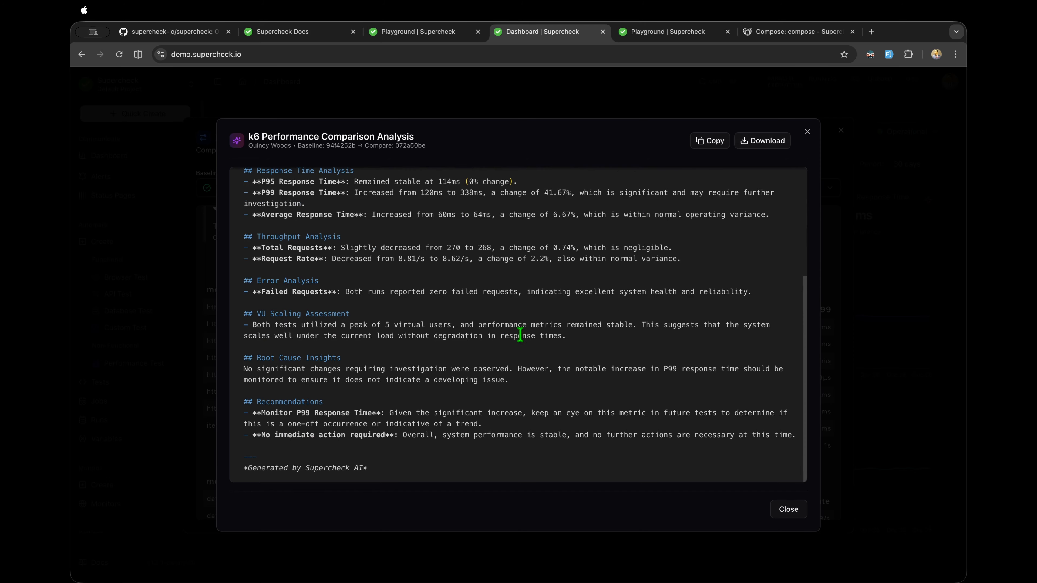
pyautogui.scroll(5, 520, 335)
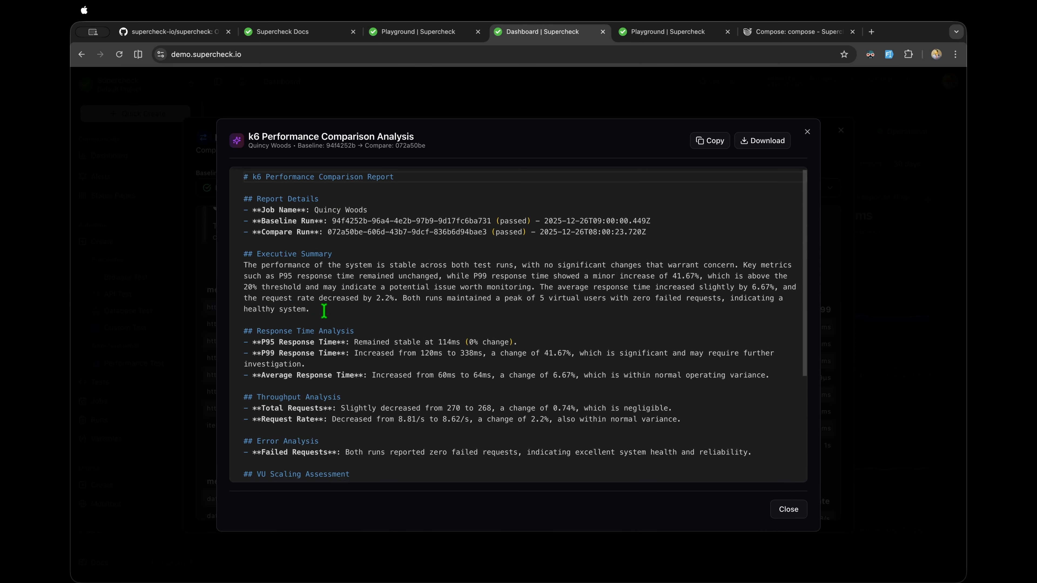
pyautogui.moveTo(324, 312); pyautogui.dragTo(246, 263)
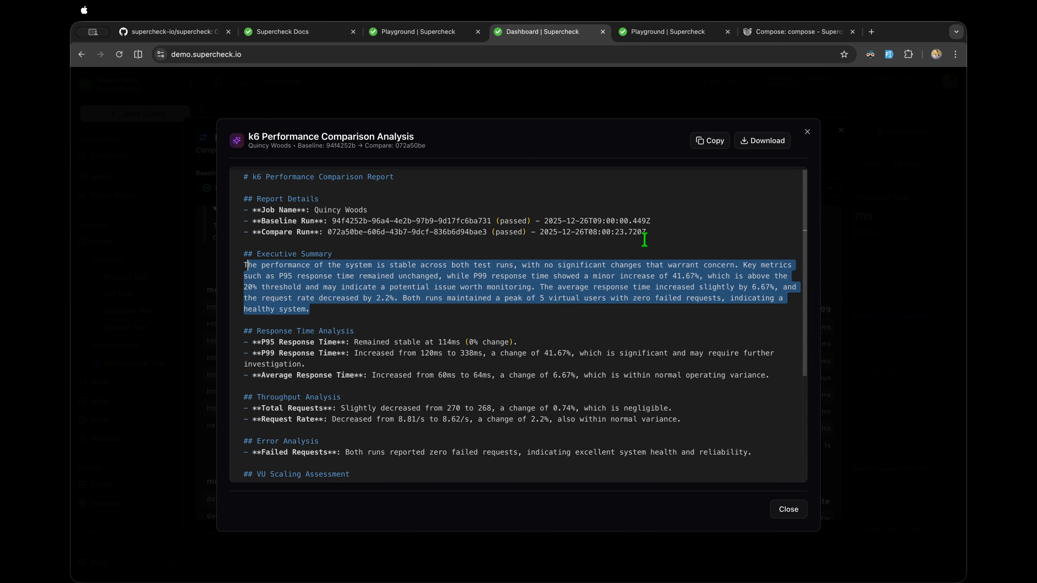
pyautogui.moveTo(647, 232); pyautogui.dragTo(242, 214)
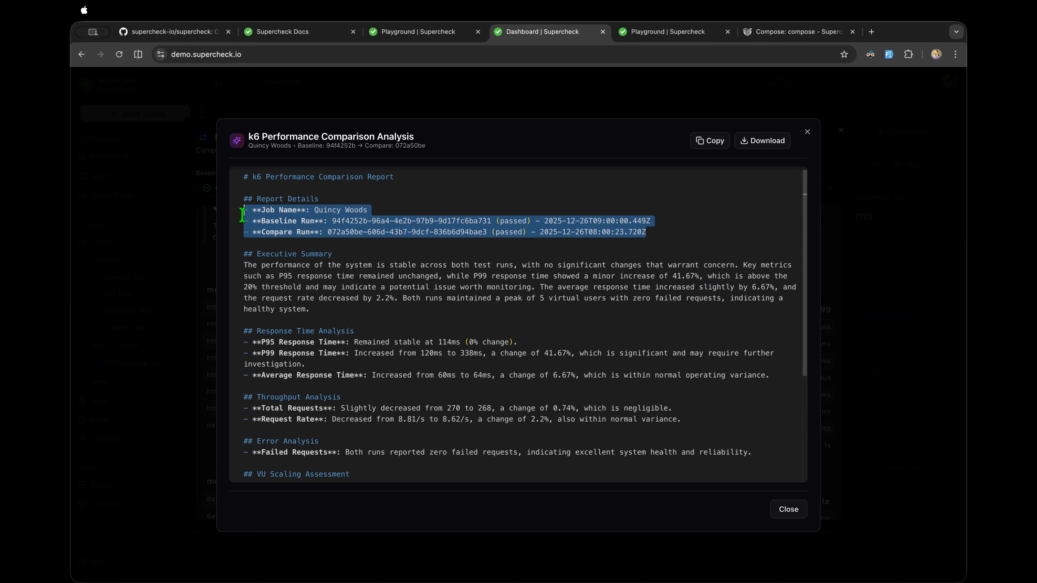
pyautogui.click(412, 247)
# Step: Highlight the Monitor P99 and No immediate action required recommendations
pyautogui.scroll(-3, 508, 246)
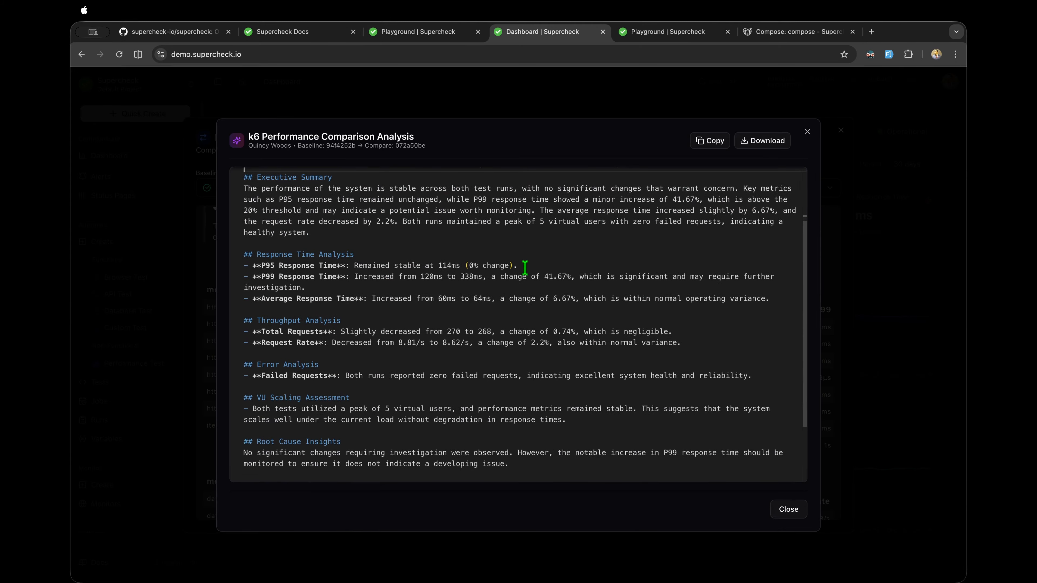
pyautogui.moveTo(517, 266); pyautogui.dragTo(255, 269)
pyautogui.scroll(-3, 255, 269)
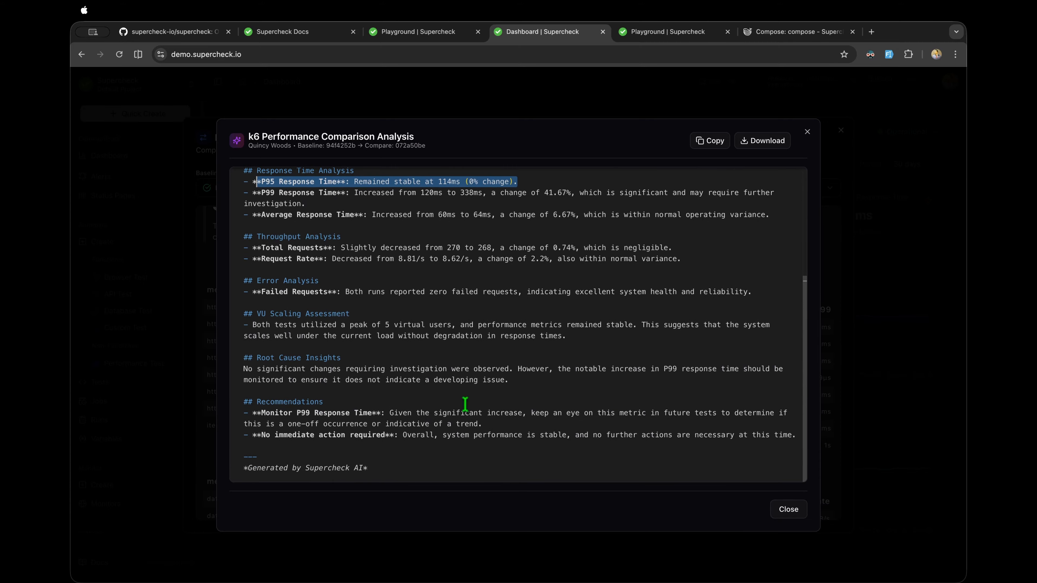
pyautogui.moveTo(272, 416); pyautogui.dragTo(485, 424)
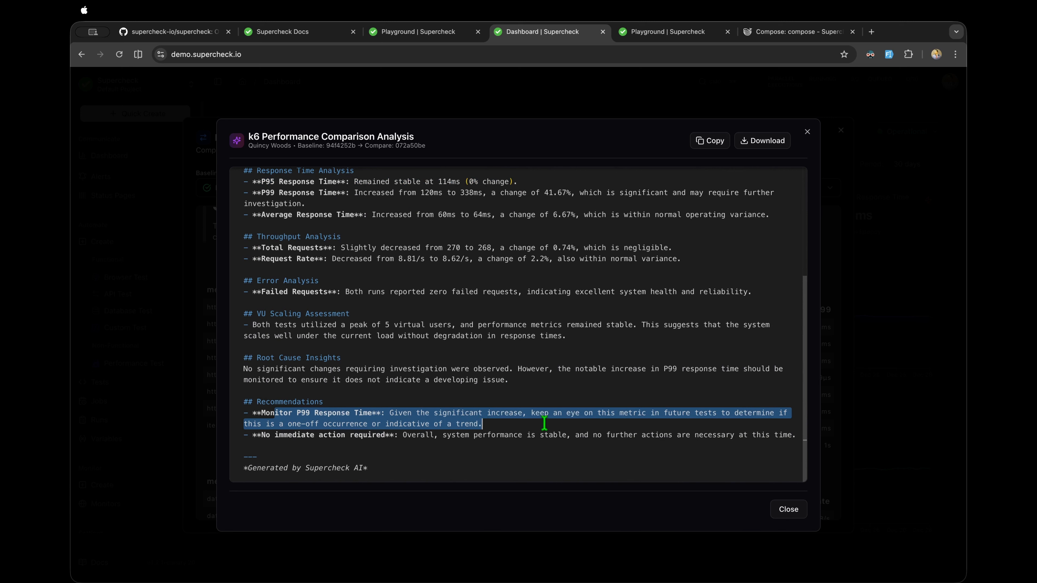
pyautogui.click(558, 427)
pyautogui.moveTo(495, 422); pyautogui.dragTo(243, 411)
pyautogui.click(288, 442)
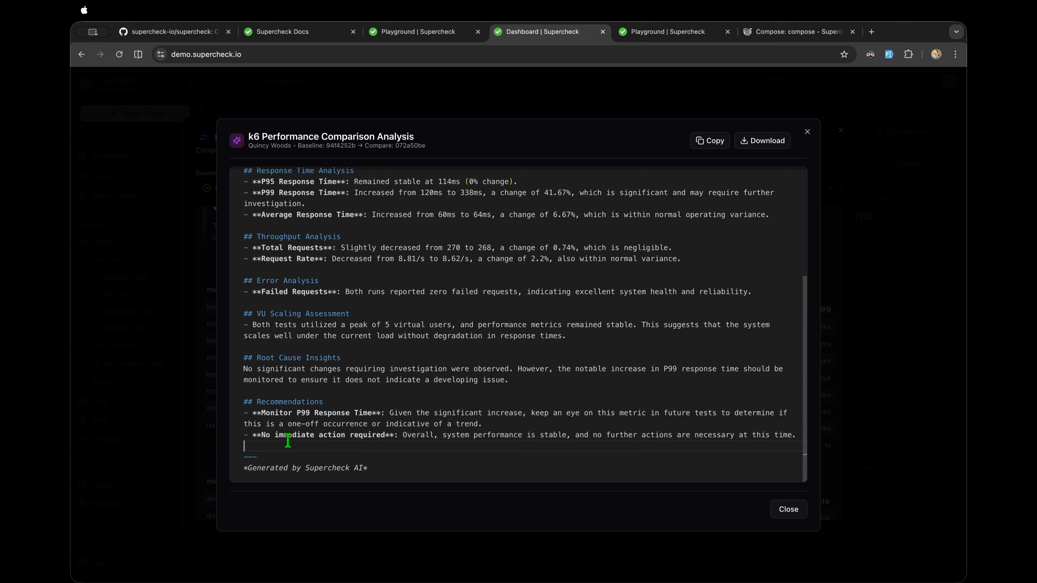
pyautogui.moveTo(262, 435); pyautogui.dragTo(580, 441)
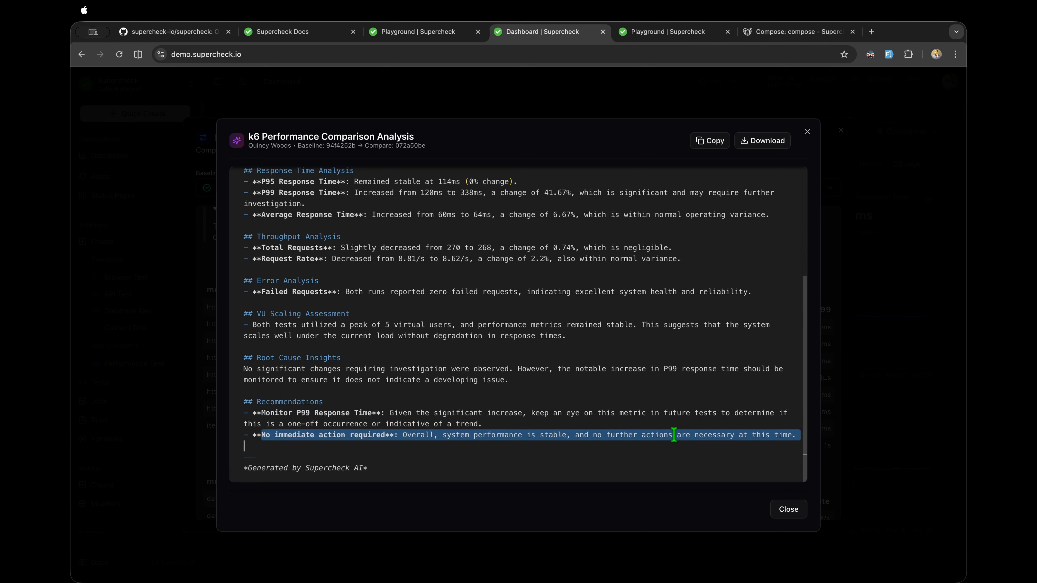
pyautogui.click(713, 438)
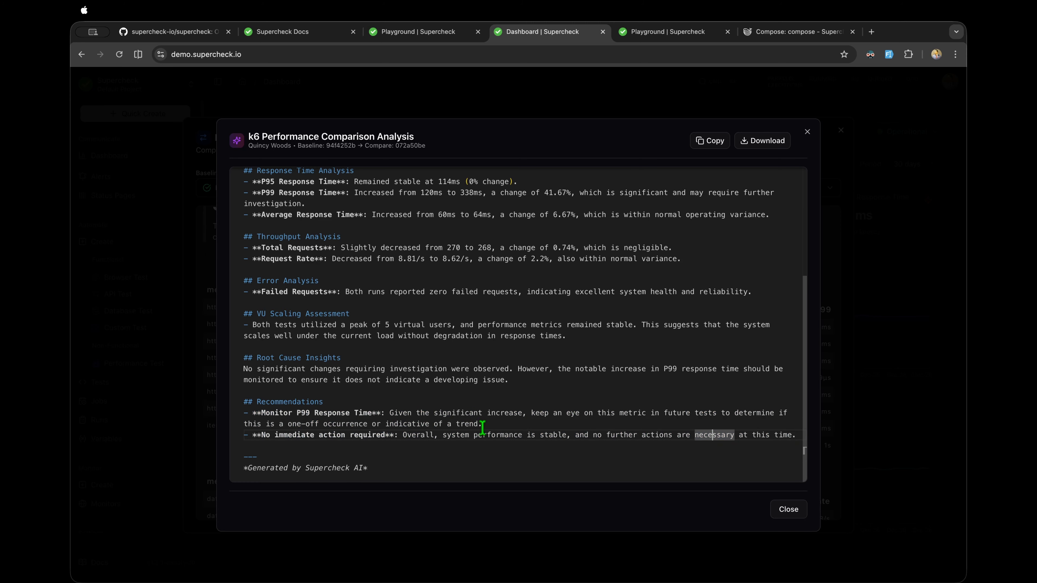
pyautogui.moveTo(482, 425); pyautogui.dragTo(457, 441)
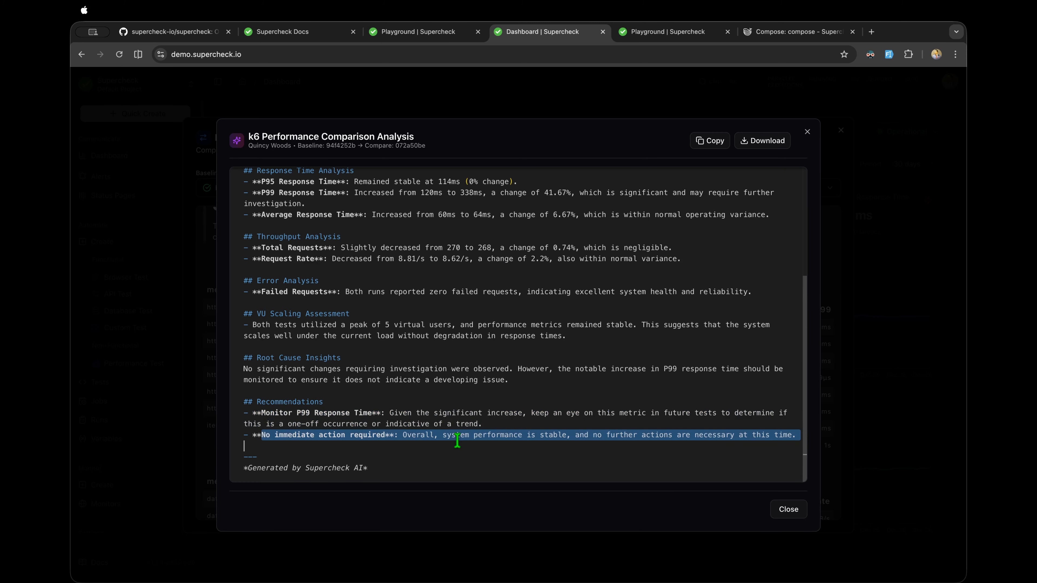
# Step: Scroll back through the analysis and highlight the word Assessment
pyautogui.scroll(5, 471, 440)
pyautogui.scroll(-5, 471, 440)
pyautogui.scroll(1, 489, 364)
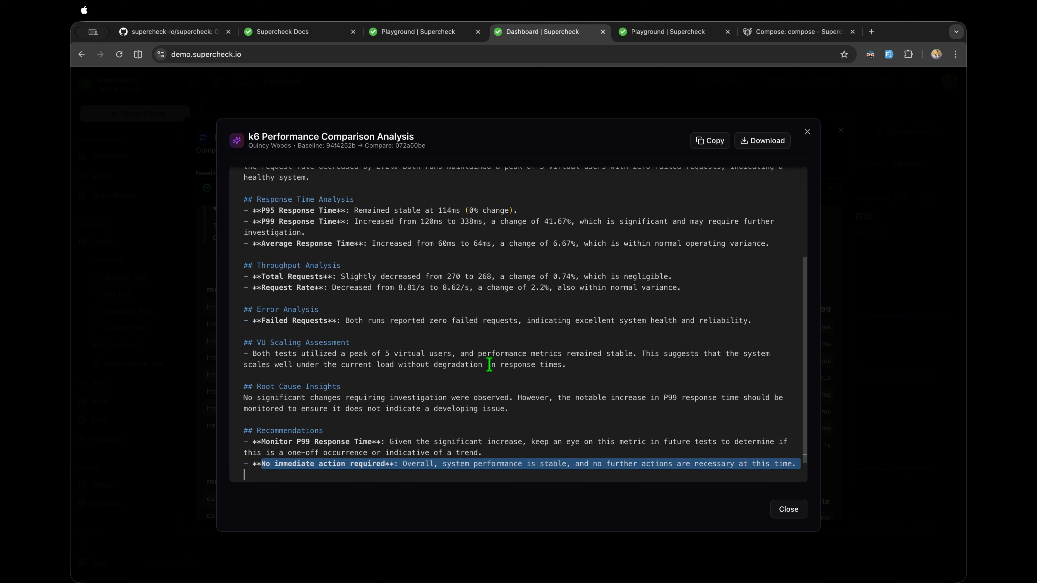
pyautogui.scroll(5, 558, 306)
pyautogui.scroll(-3, 557, 306)
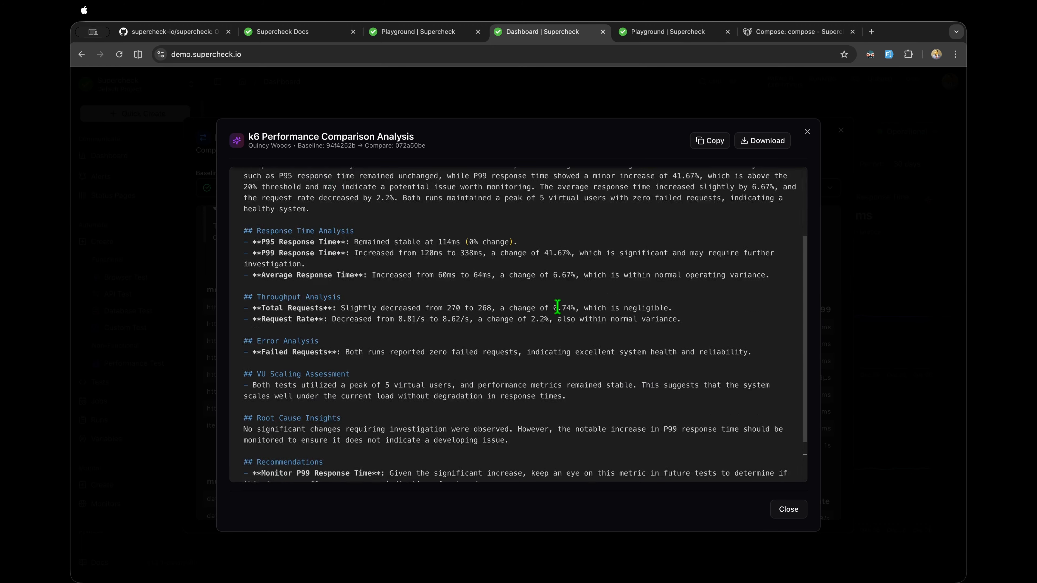
pyautogui.scroll(3, 557, 307)
pyautogui.scroll(-1, 574, 235)
pyautogui.scroll(-5, 574, 235)
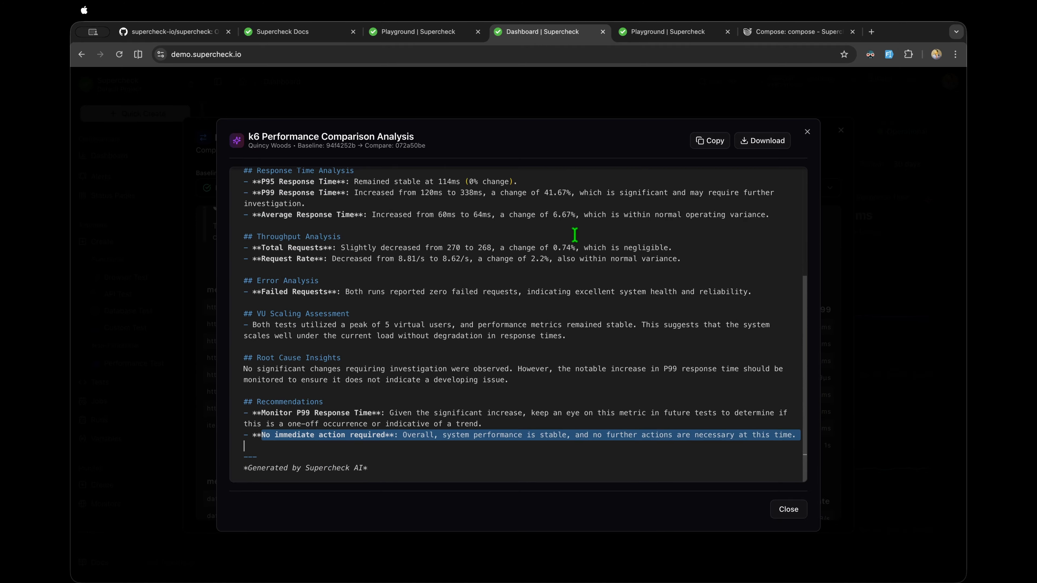
pyautogui.doubleClick(497, 291)
pyautogui.doubleClick(524, 316)
pyautogui.scroll(6, 535, 320)
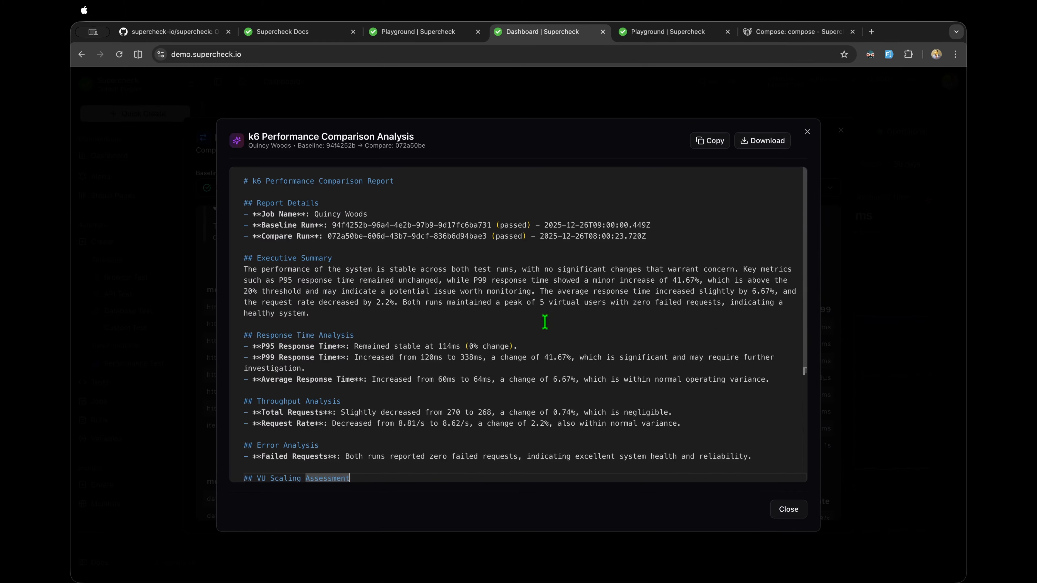
# Step: Close the AI report and run comparison, then show Playwright analytics for a different job
pyautogui.click(788, 515)
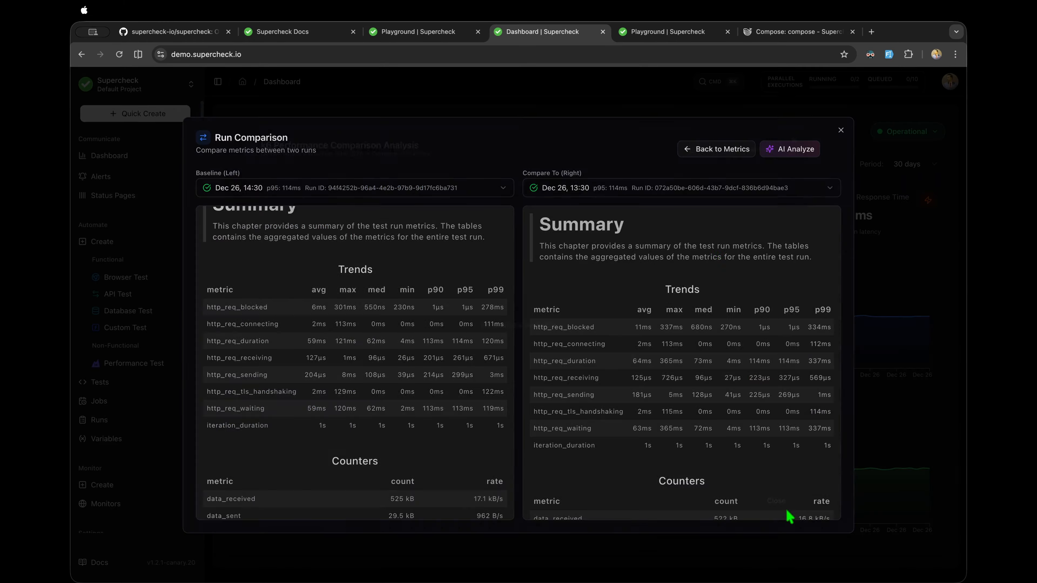
pyautogui.click(718, 150)
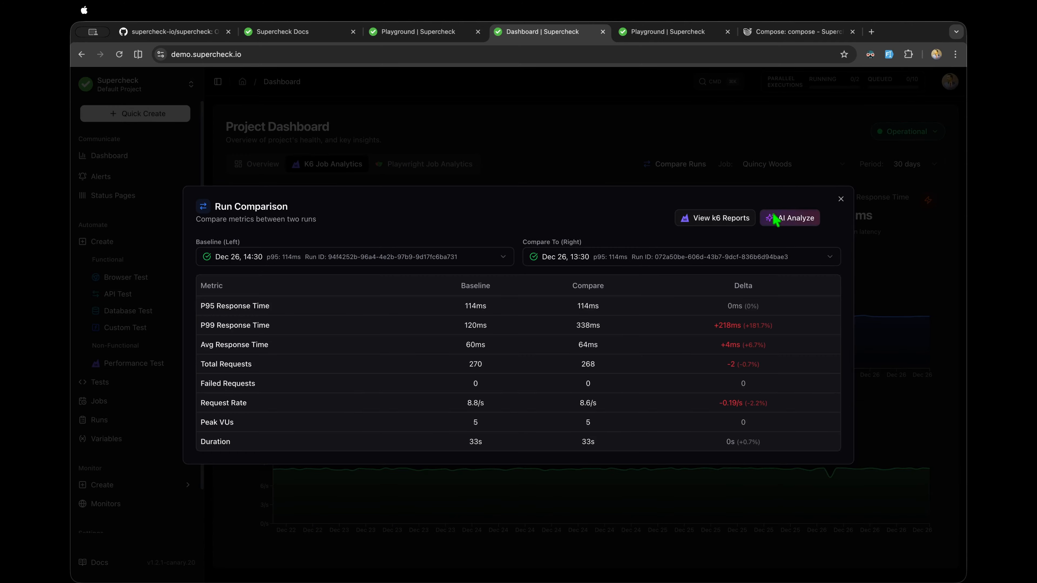
pyautogui.click(839, 200)
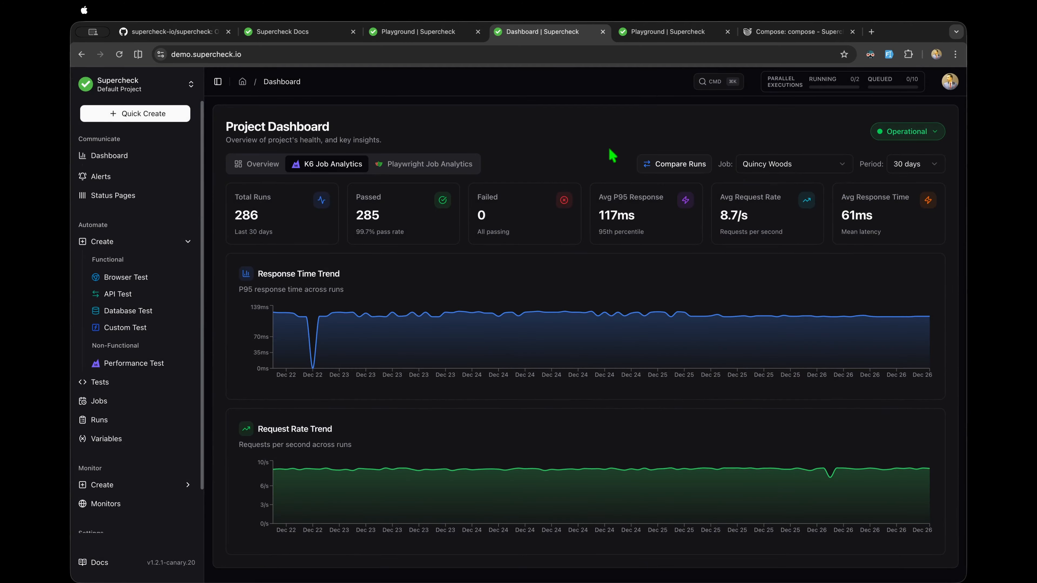
pyautogui.click(431, 170)
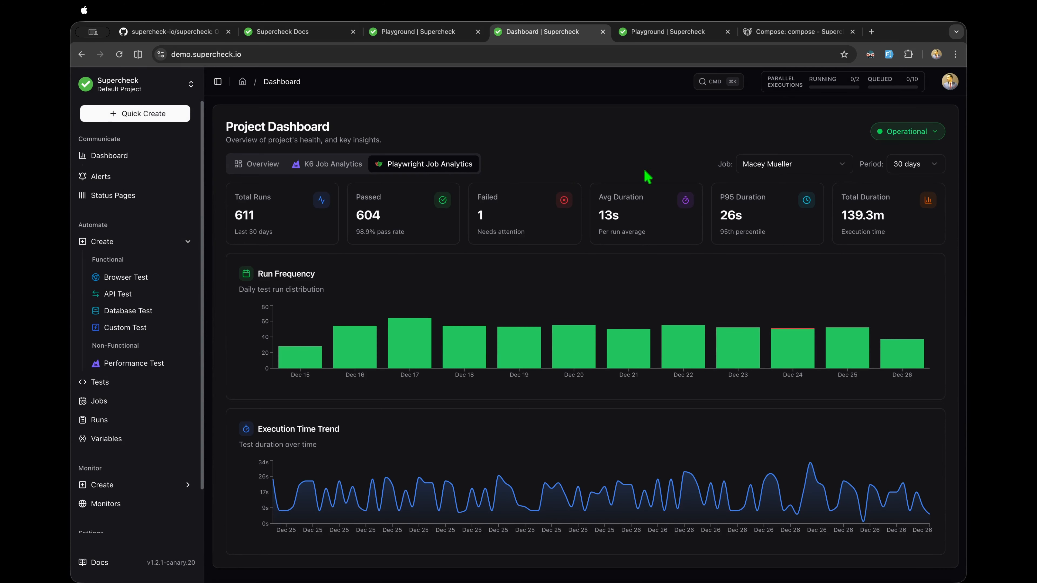
pyautogui.click(764, 166)
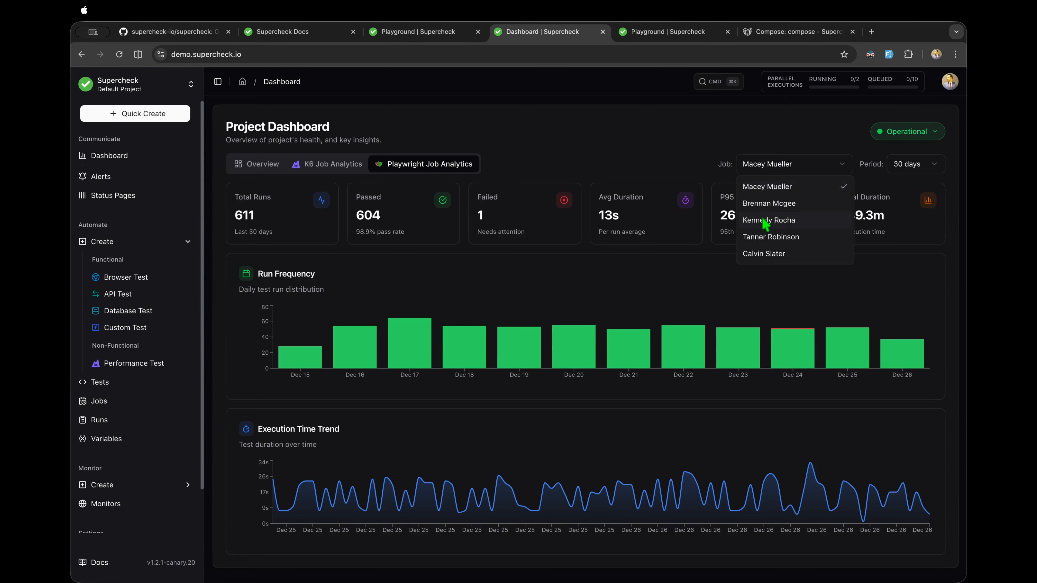
pyautogui.click(766, 348)
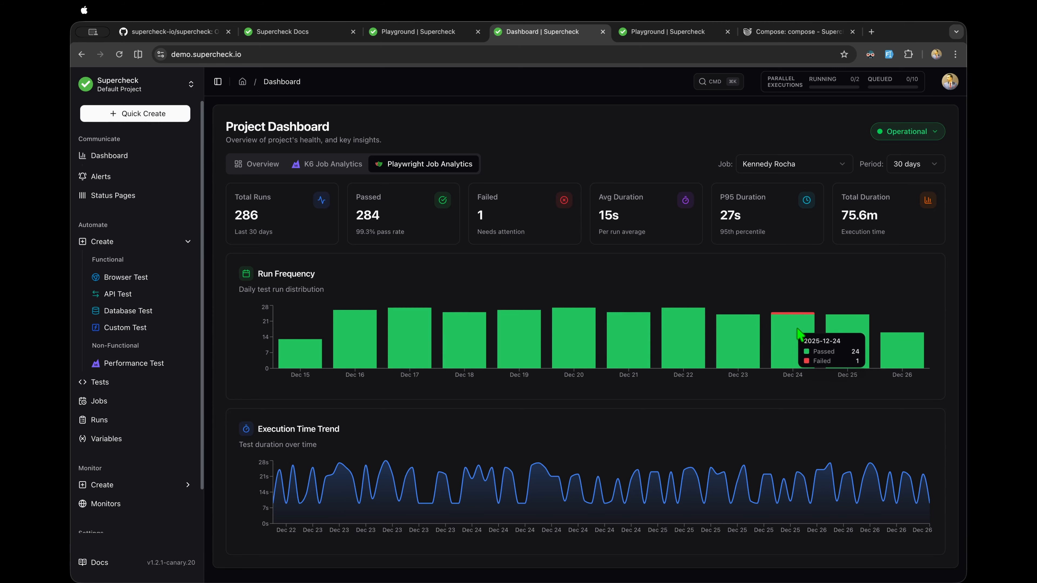
# Step: Switch the period through 60, 90, 30 and back to 90 days, then show the Overview
pyautogui.click(914, 165)
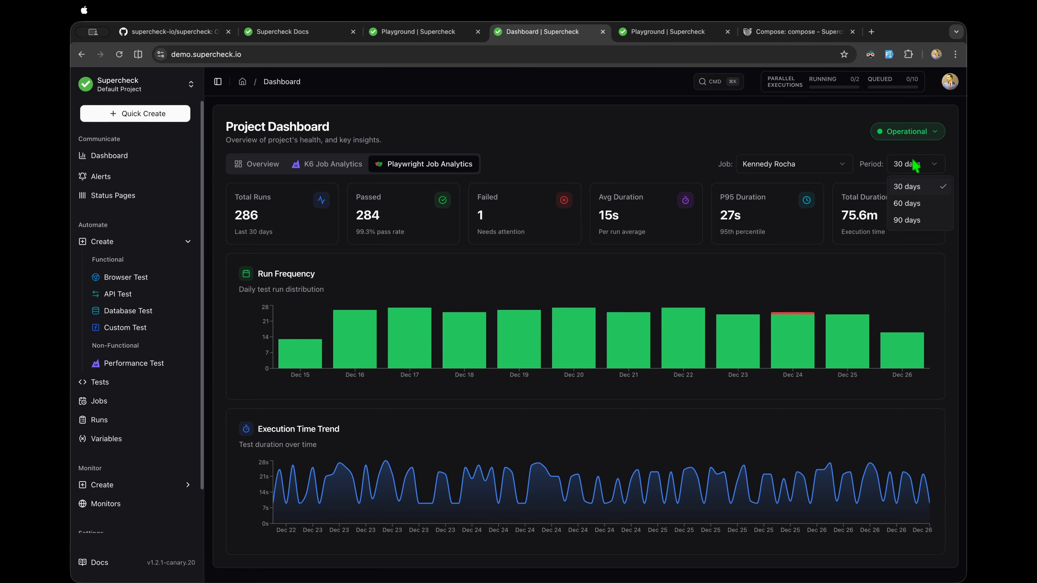
pyautogui.click(910, 204)
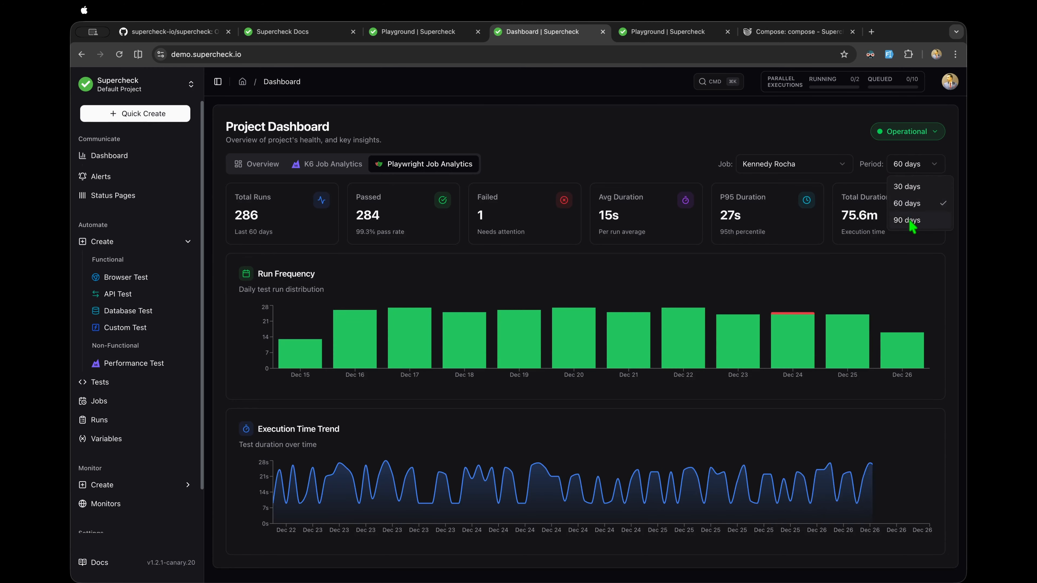
pyautogui.click(909, 220)
pyautogui.click(912, 165)
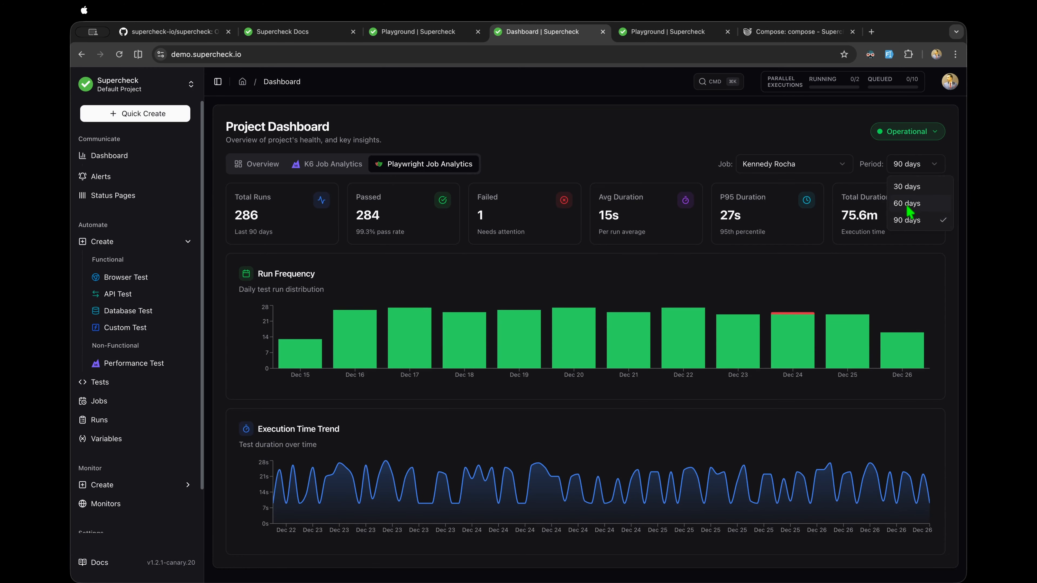
pyautogui.click(905, 187)
pyautogui.click(910, 164)
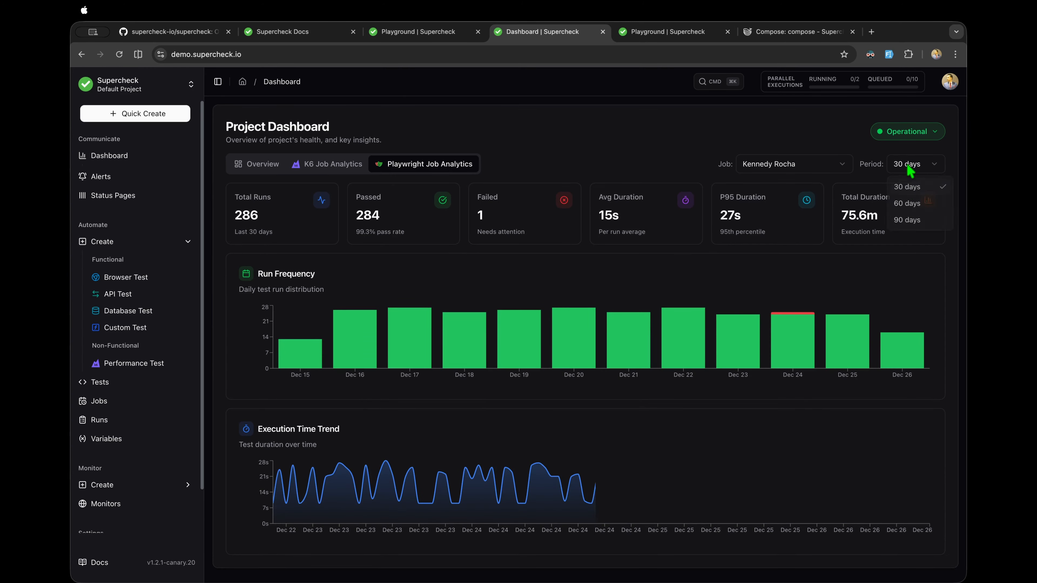
pyautogui.click(910, 221)
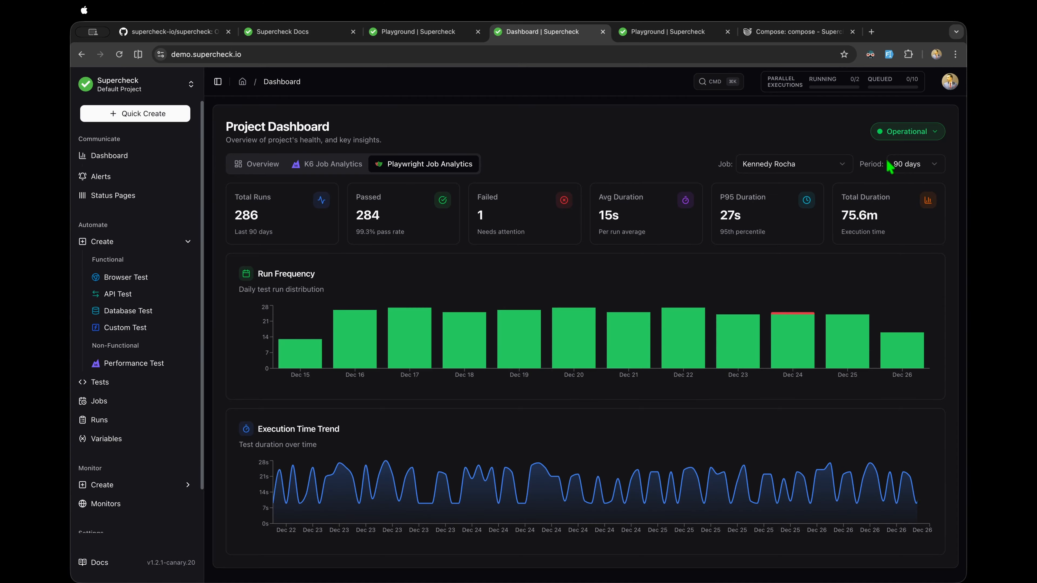
pyautogui.click(345, 165)
pyautogui.click(261, 165)
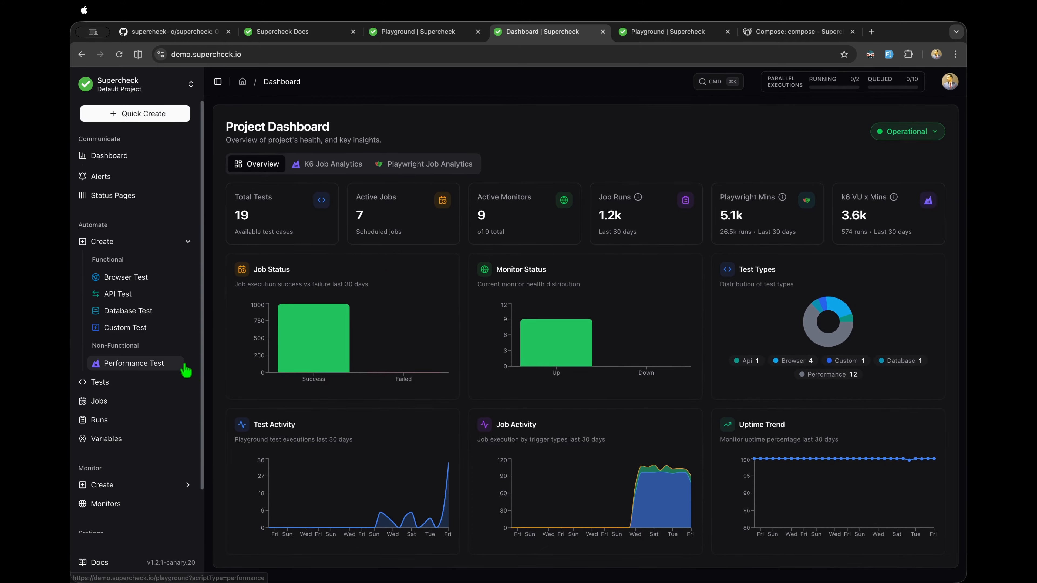
# Step: From Monitors > Create, look at the HTTP and Port monitor forms, then settle on Website Monitor
pyautogui.scroll(-2, 186, 369)
pyautogui.click(132, 454)
pyautogui.click(132, 435)
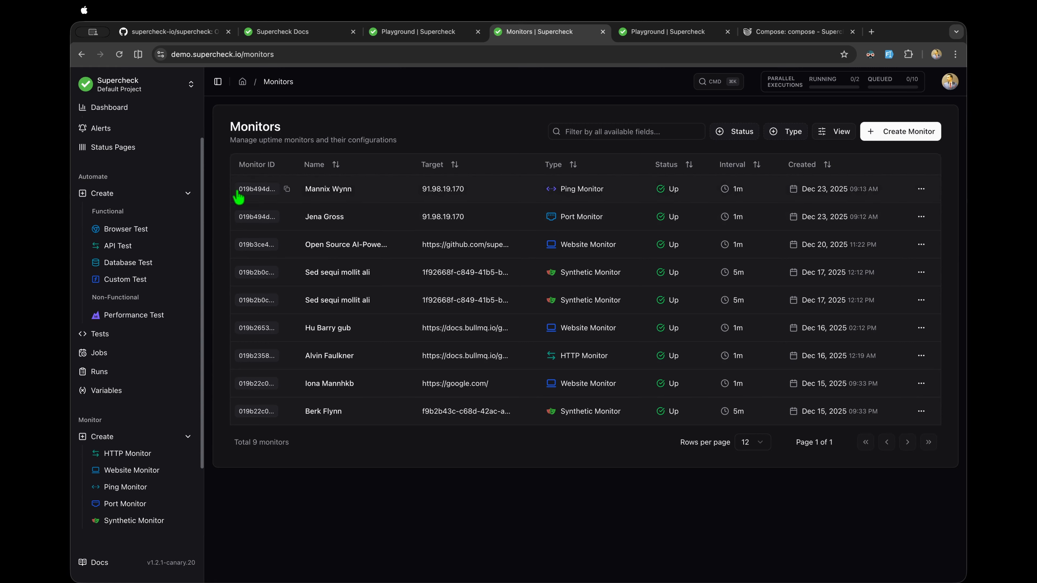
pyautogui.click(143, 454)
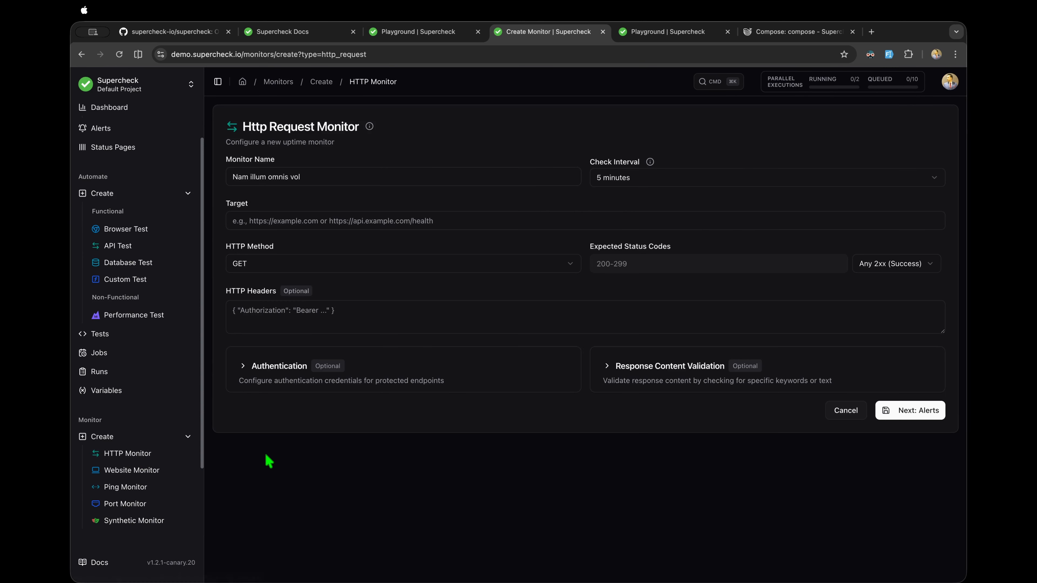
pyautogui.scroll(-2, 178, 467)
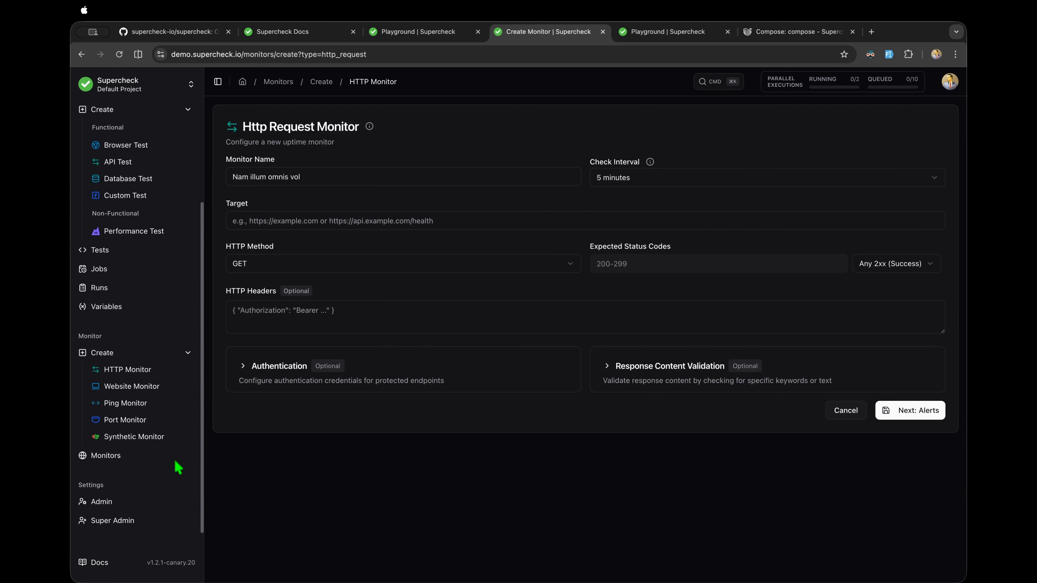
pyautogui.click(132, 389)
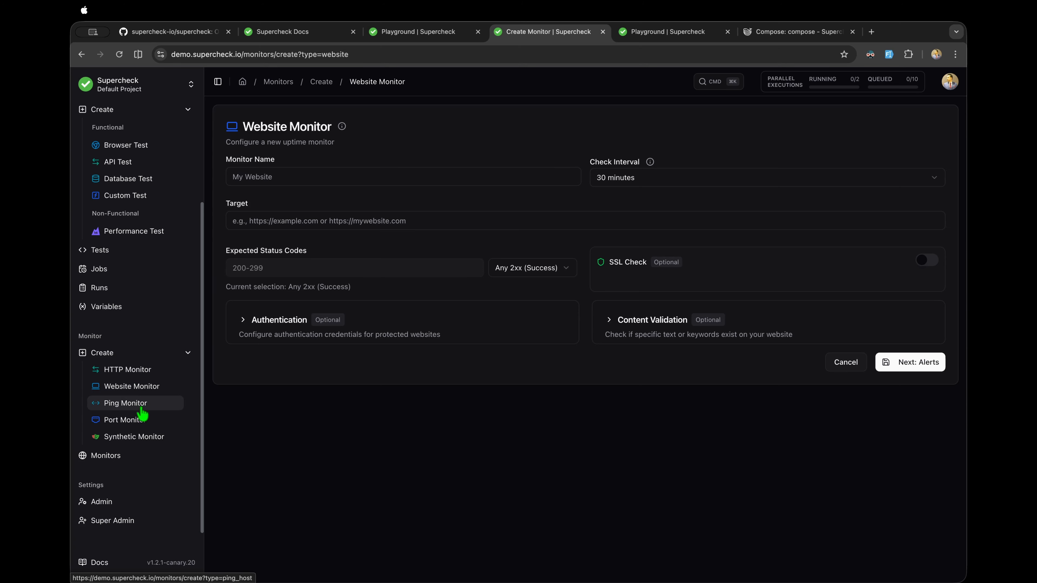
pyautogui.click(142, 420)
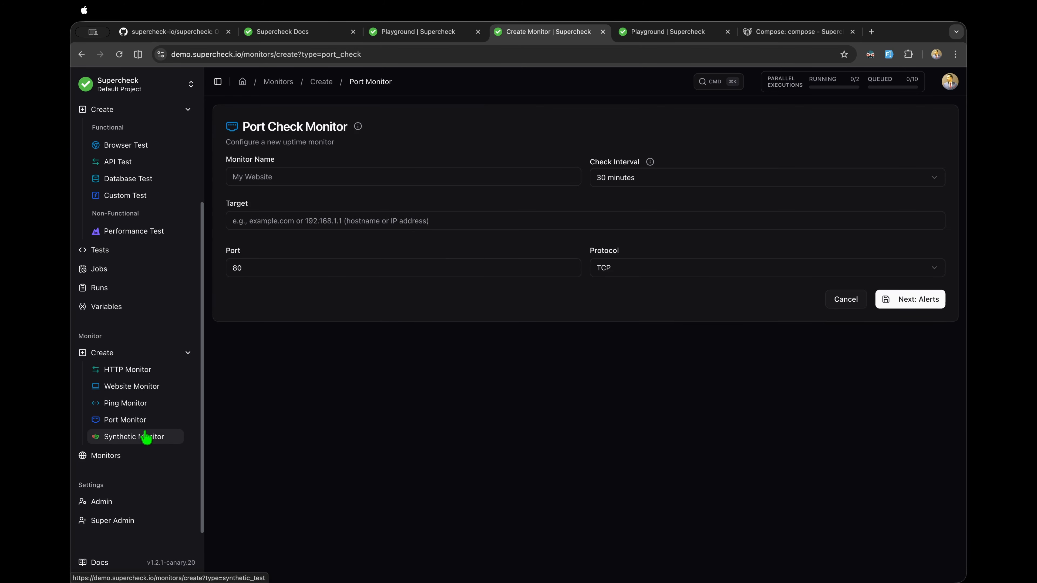
pyautogui.click(141, 388)
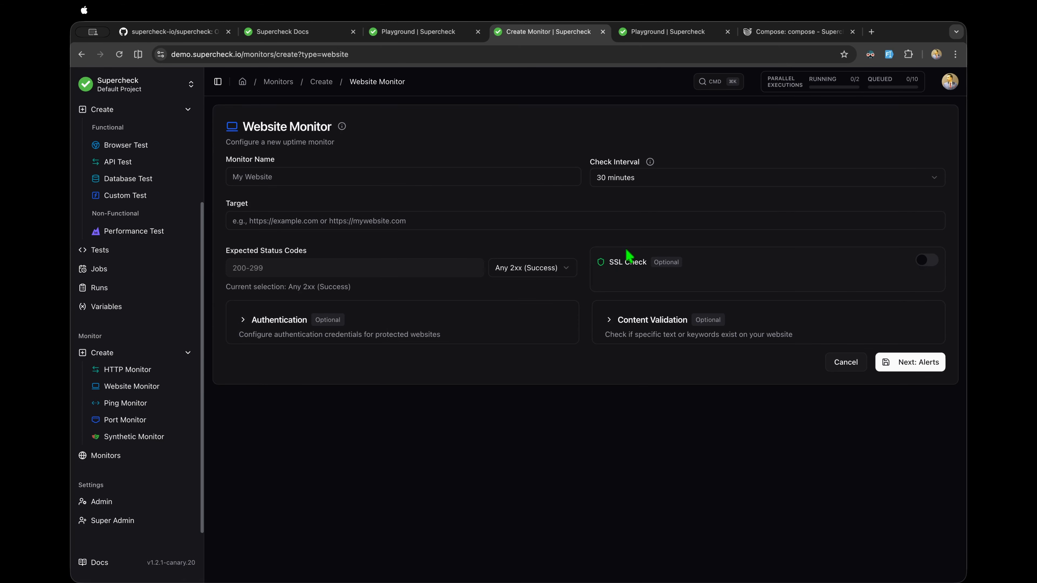
pyautogui.click(890, 54)
pyautogui.moveTo(335, 220); pyautogui.dragTo(218, 224)
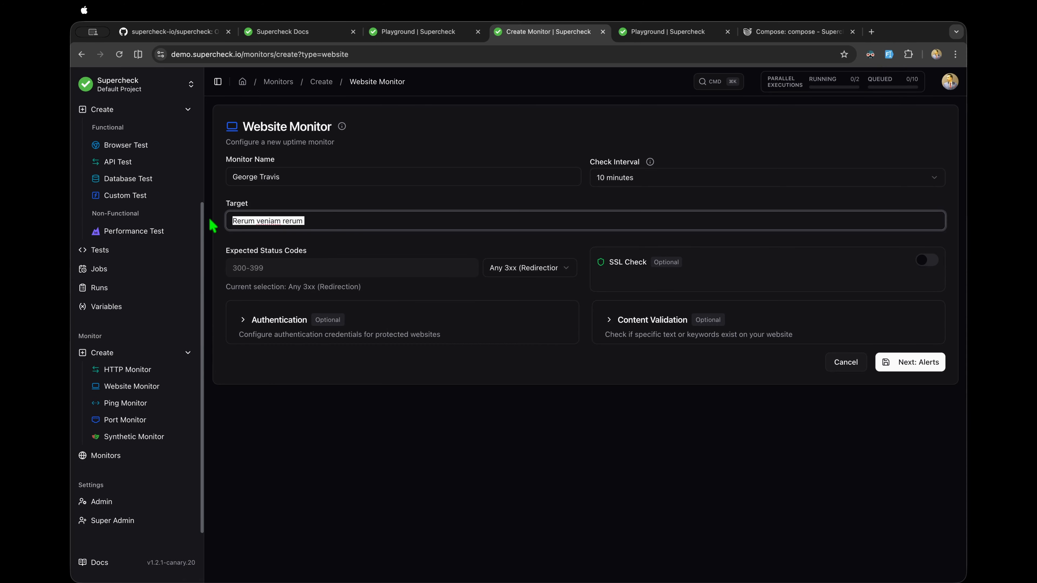
pyautogui.press('BackSpace')
pyautogui.click(289, 216)
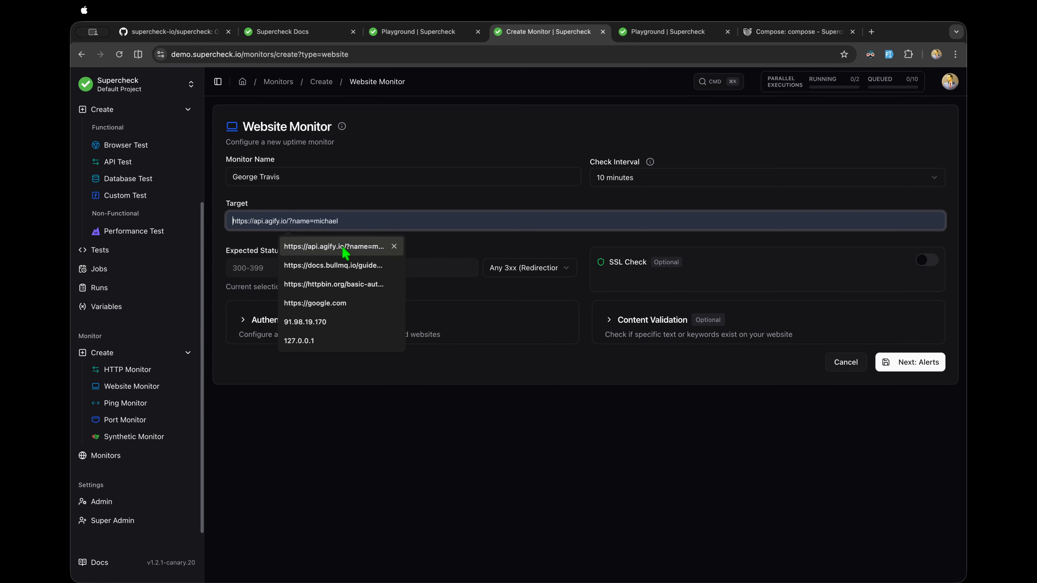
pyautogui.click(339, 302)
pyautogui.click(644, 383)
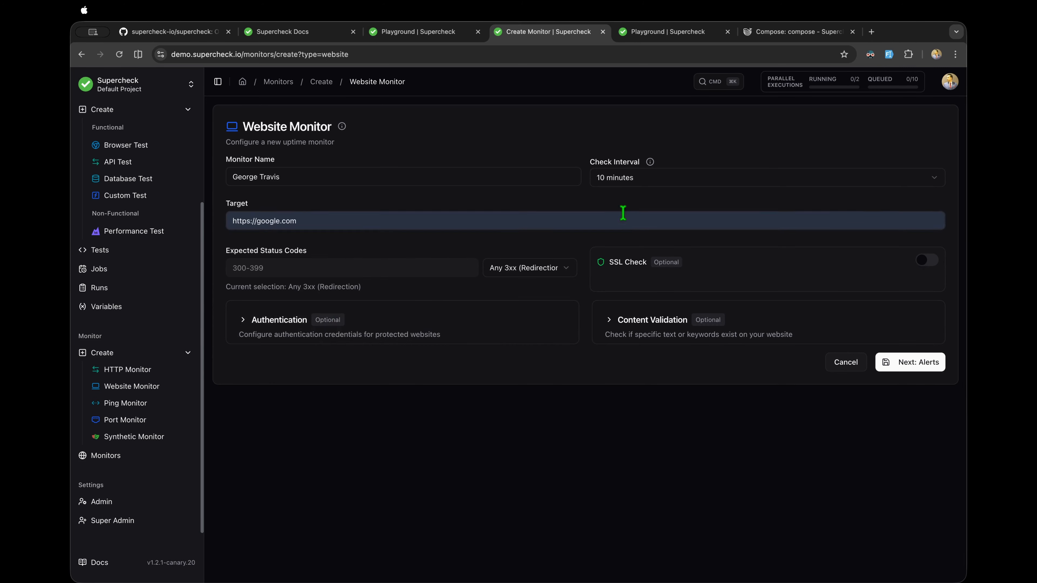
pyautogui.click(622, 181)
pyautogui.click(622, 201)
pyautogui.click(520, 273)
pyautogui.click(519, 293)
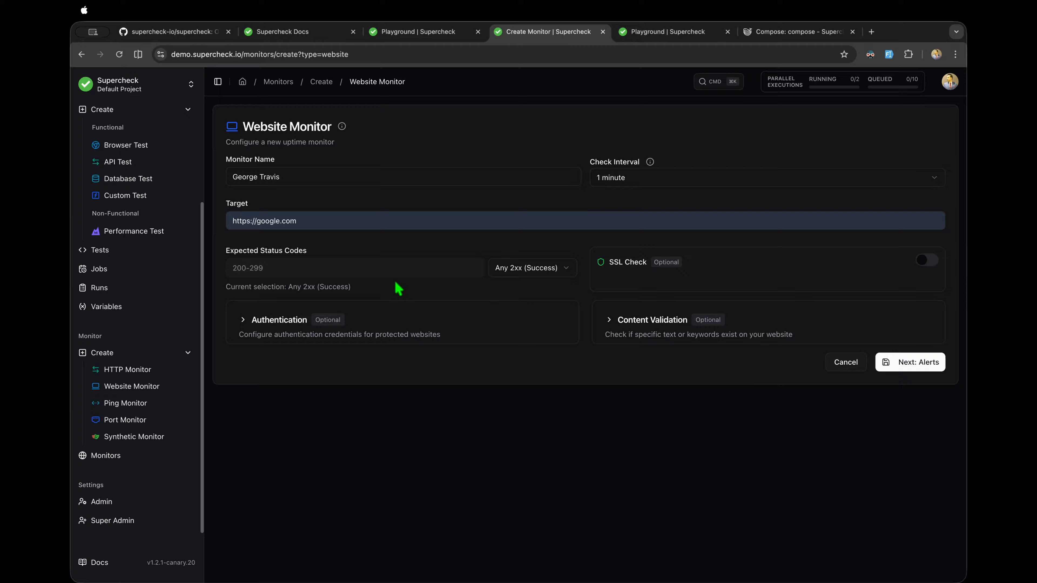
pyautogui.click(538, 274)
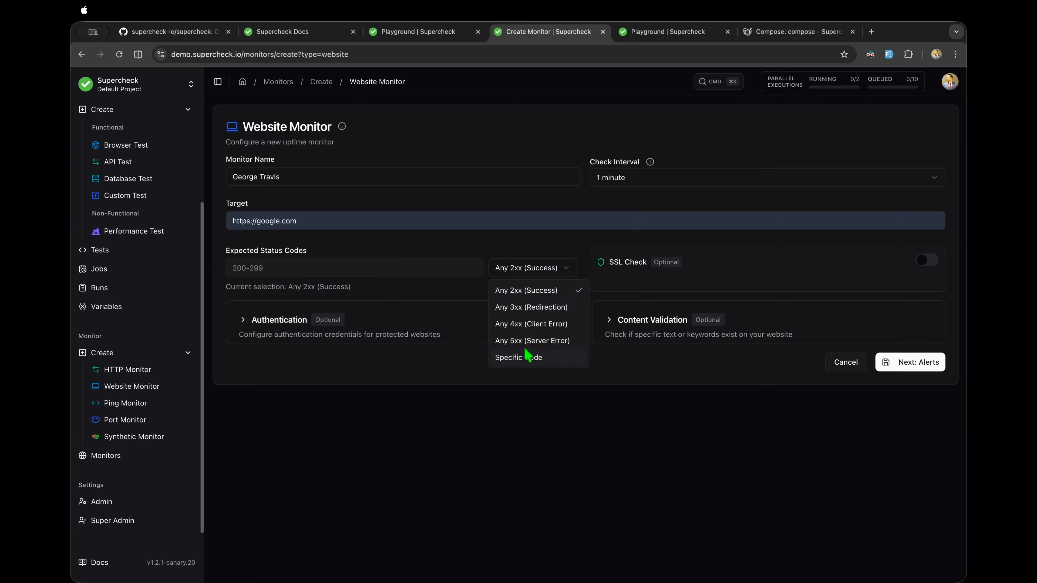
pyautogui.click(562, 397)
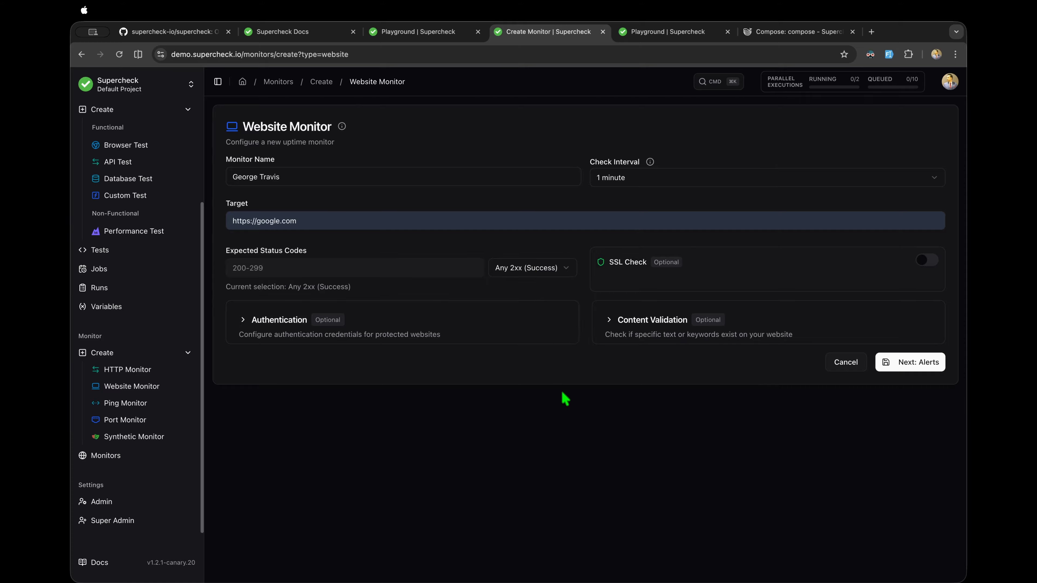
# Step: Turn on the SSL check, then try Basic Auth and Bearer Token before resetting authentication to None
pyautogui.click(933, 262)
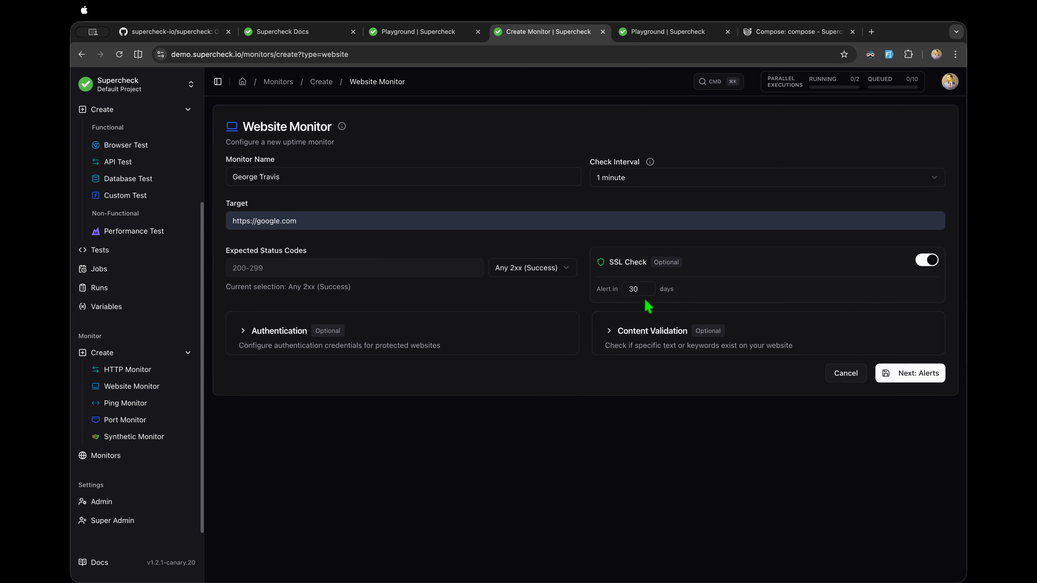
pyautogui.click(434, 338)
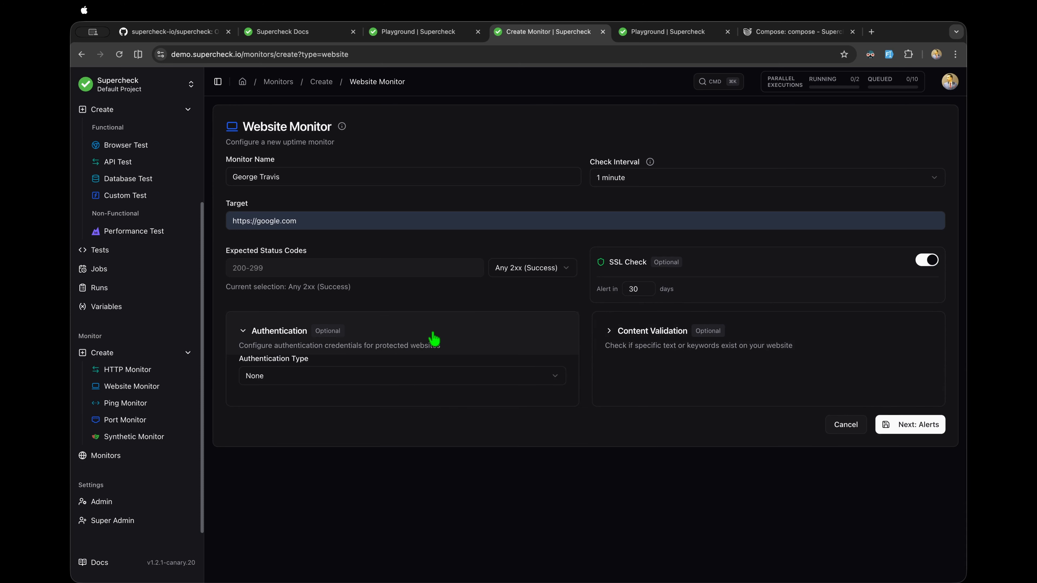
pyautogui.click(323, 380)
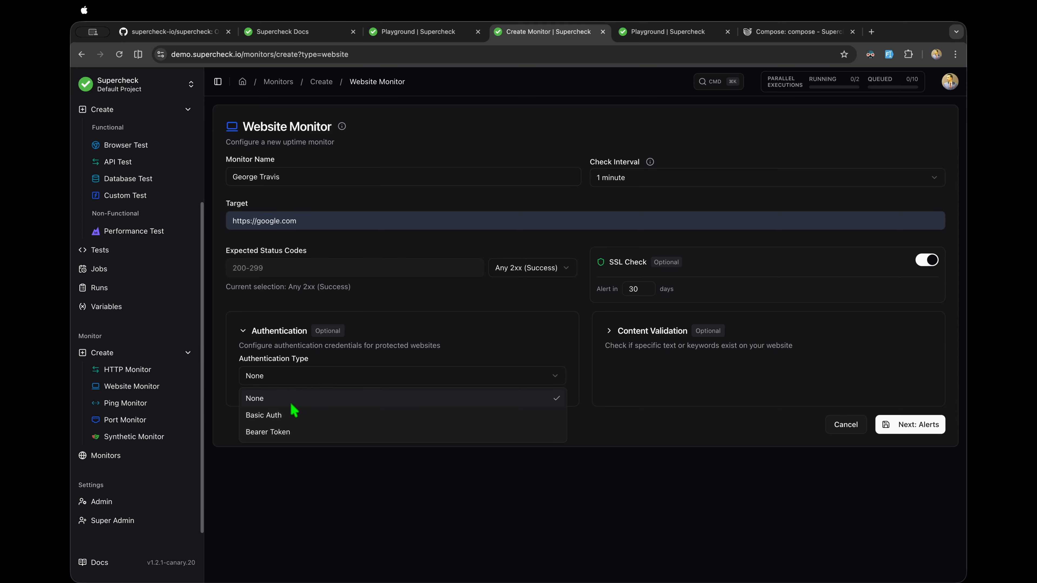
pyautogui.click(292, 416)
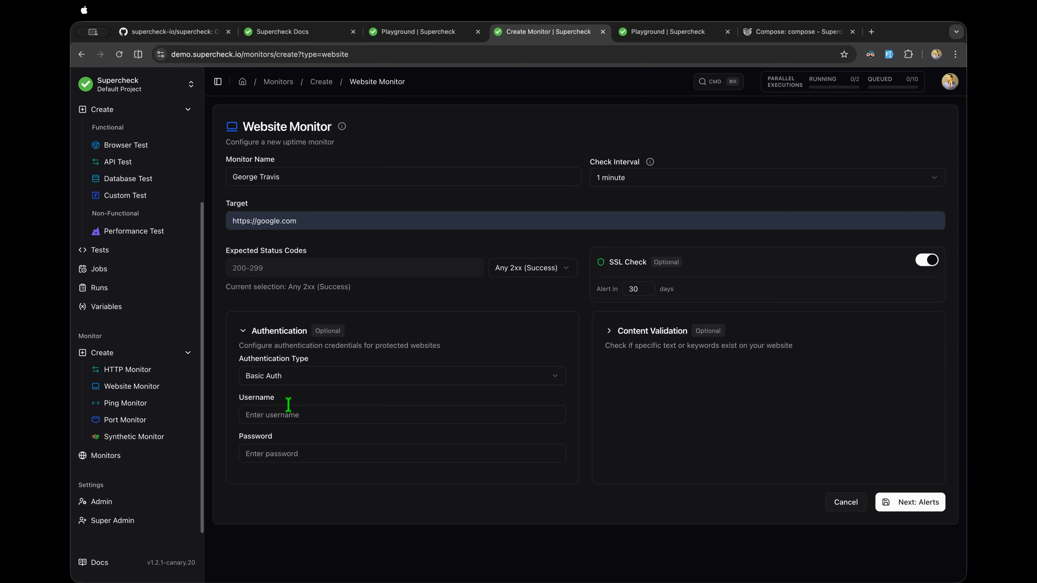
pyautogui.click(299, 381)
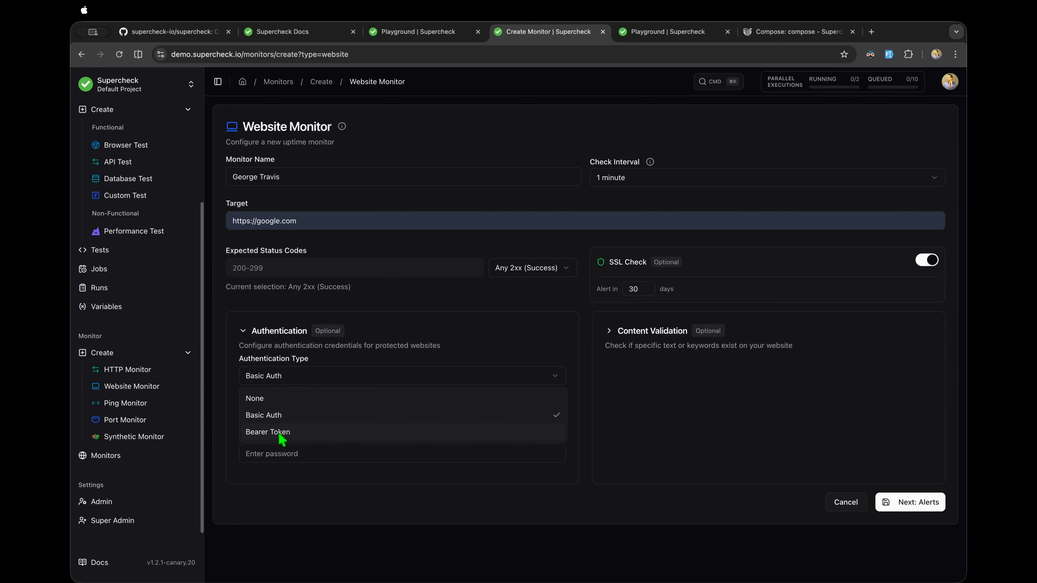
pyautogui.click(280, 433)
pyautogui.click(288, 380)
pyautogui.click(285, 399)
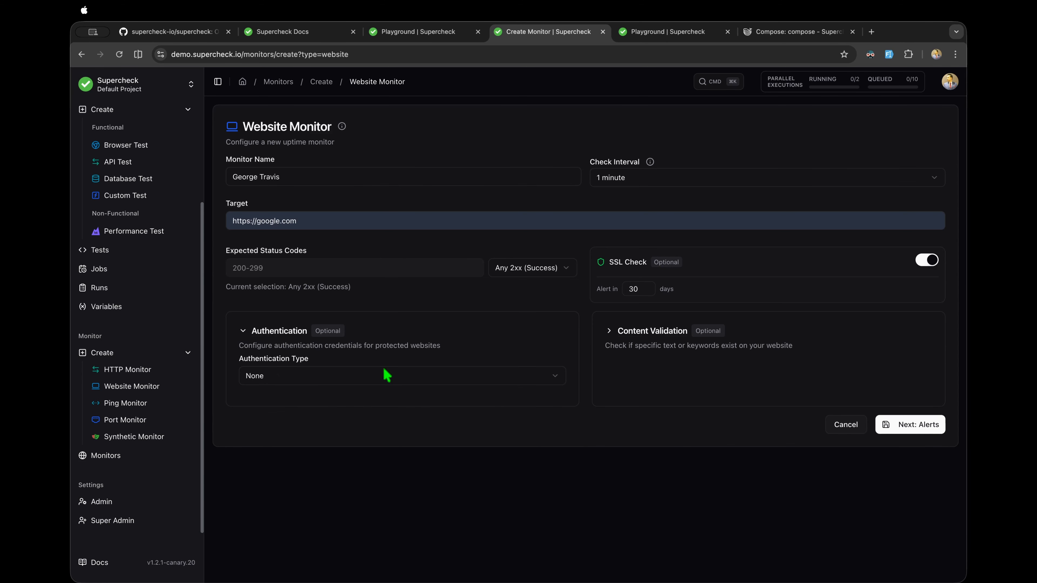
# Step: Try keyword Present/Absent content validation, leave it unset, collapse both panels and continue to locations
pyautogui.click(608, 332)
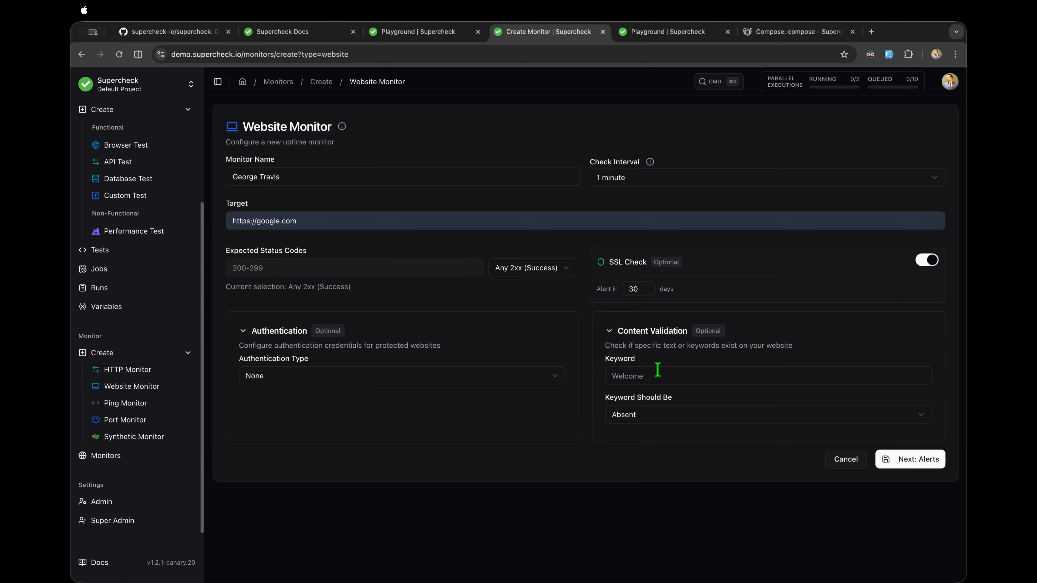
pyautogui.click(639, 376)
pyautogui.click(632, 421)
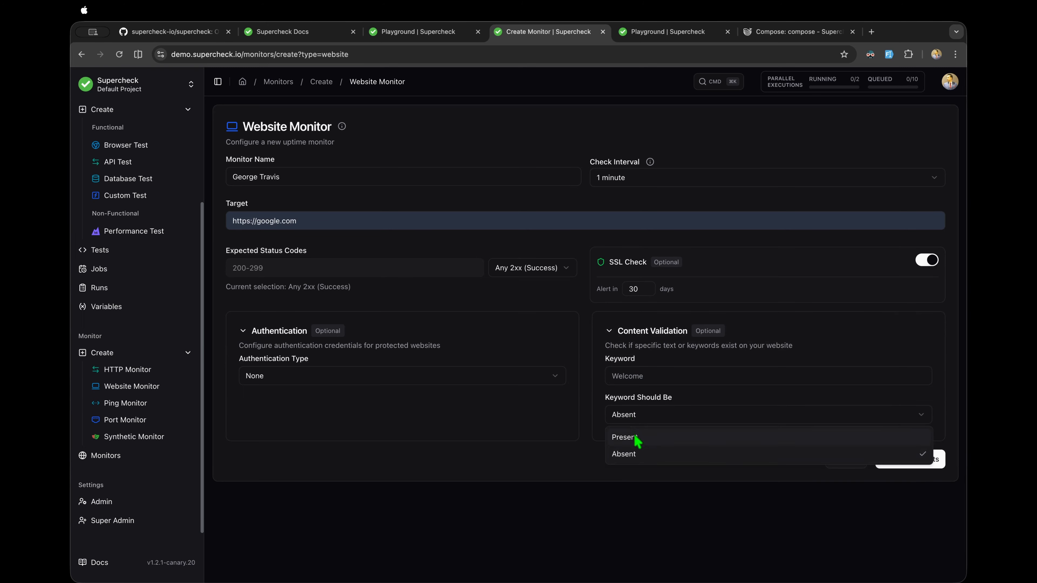
pyautogui.click(637, 438)
pyautogui.click(638, 418)
pyautogui.click(636, 451)
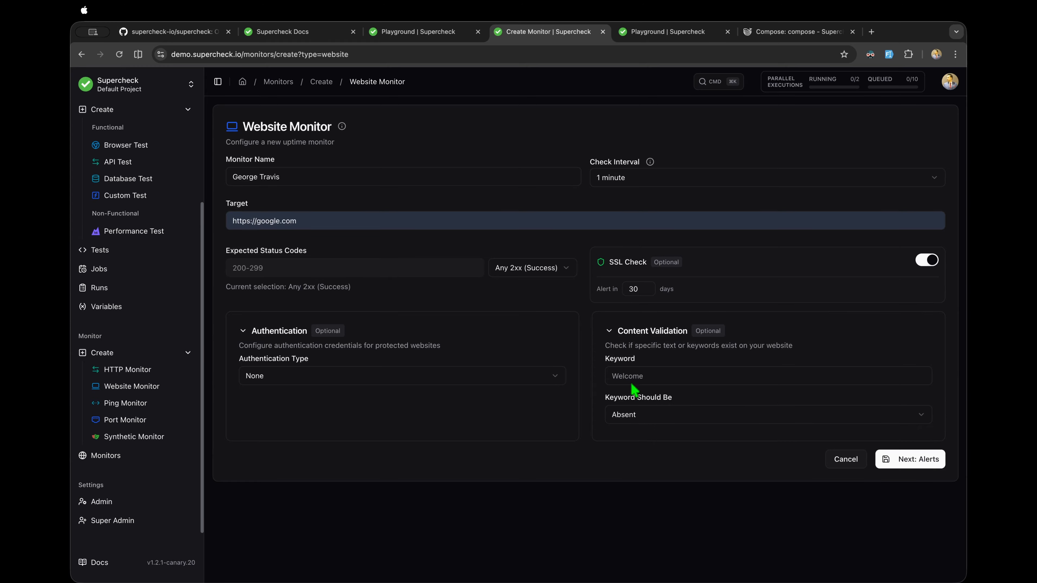
pyautogui.click(630, 376)
pyautogui.click(607, 391)
pyautogui.click(609, 334)
pyautogui.click(340, 338)
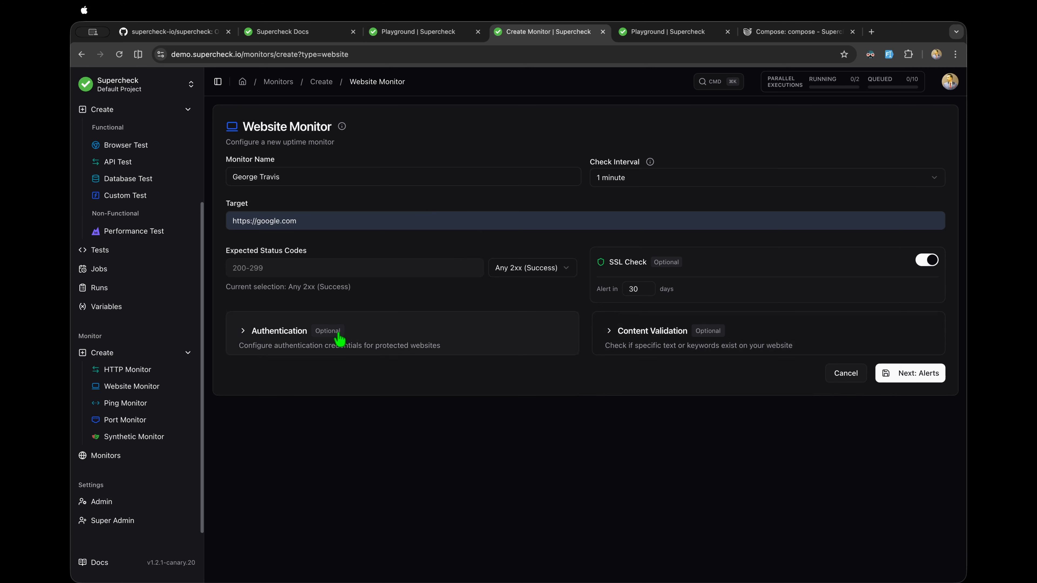
pyautogui.click(909, 376)
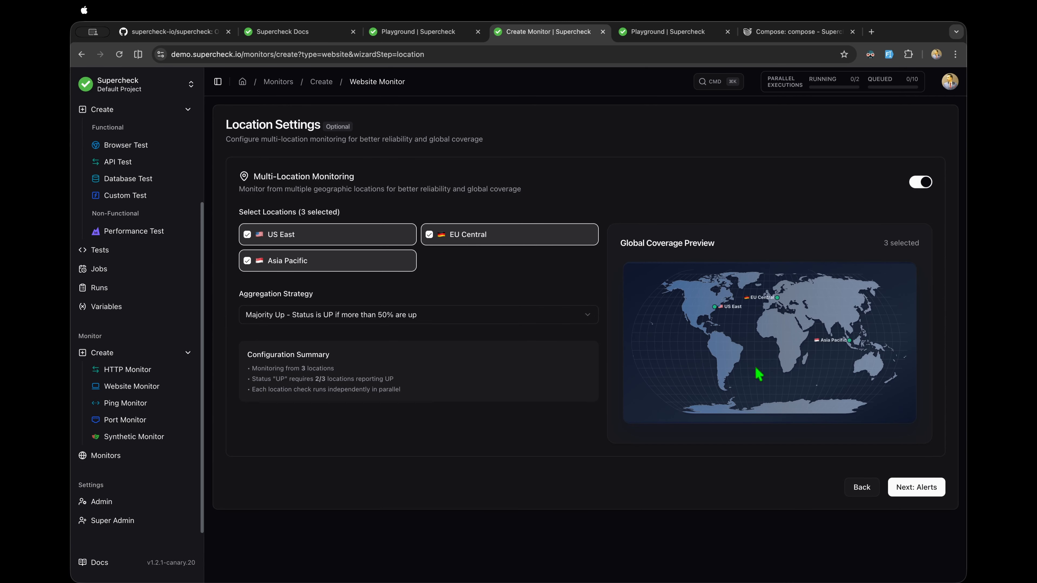
# Step: Keep Majority Up aggregation for US East, EU Central and Asia Pacific, and proceed to alerts
pyautogui.click(433, 323)
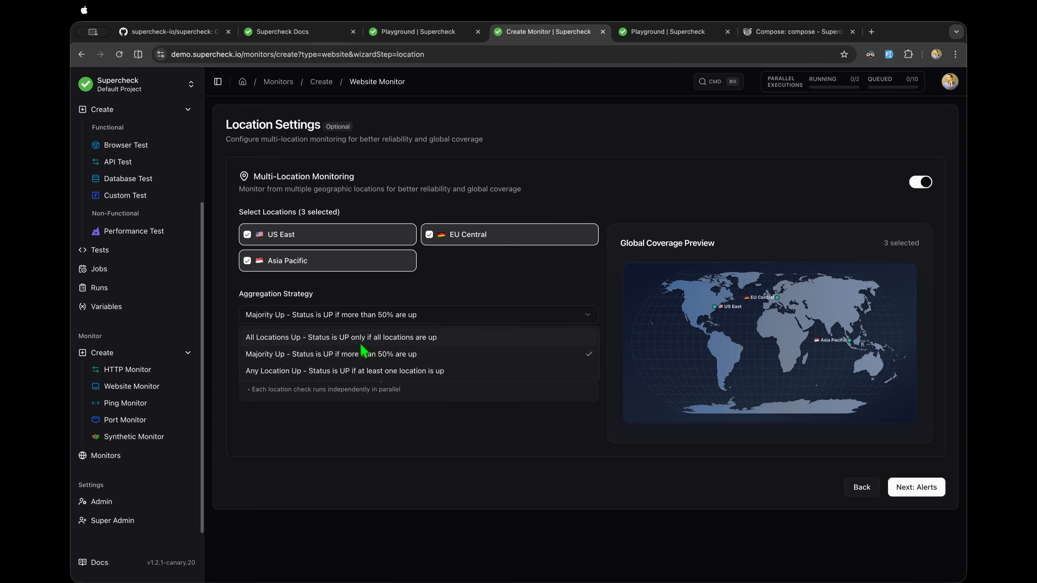
pyautogui.click(354, 356)
pyautogui.click(383, 313)
pyautogui.click(406, 354)
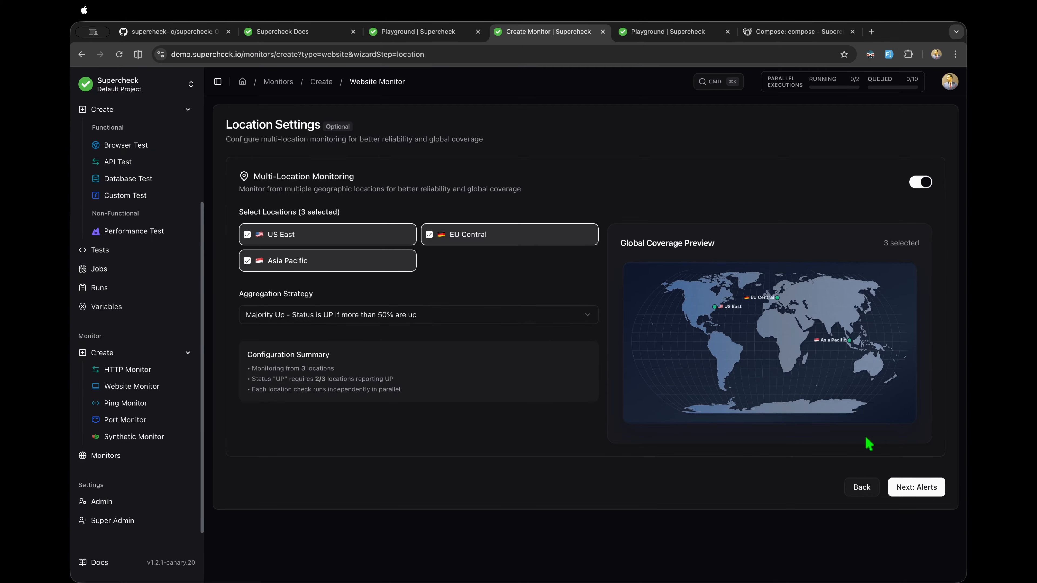
pyautogui.click(919, 487)
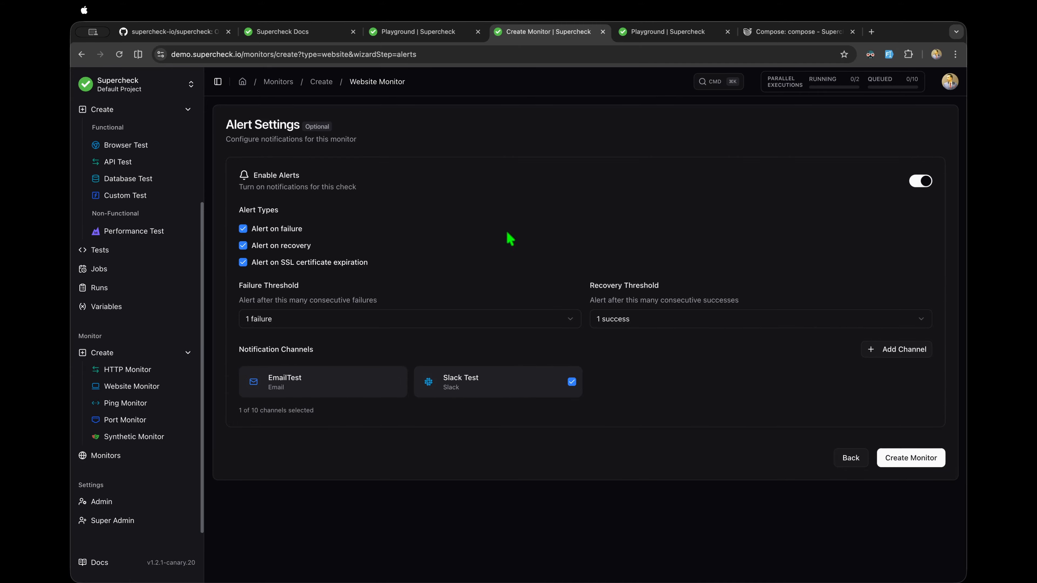
# Step: Create the google.com website monitor with failure, recovery and SSL-expiry alerts to Slack Test
pyautogui.click(915, 458)
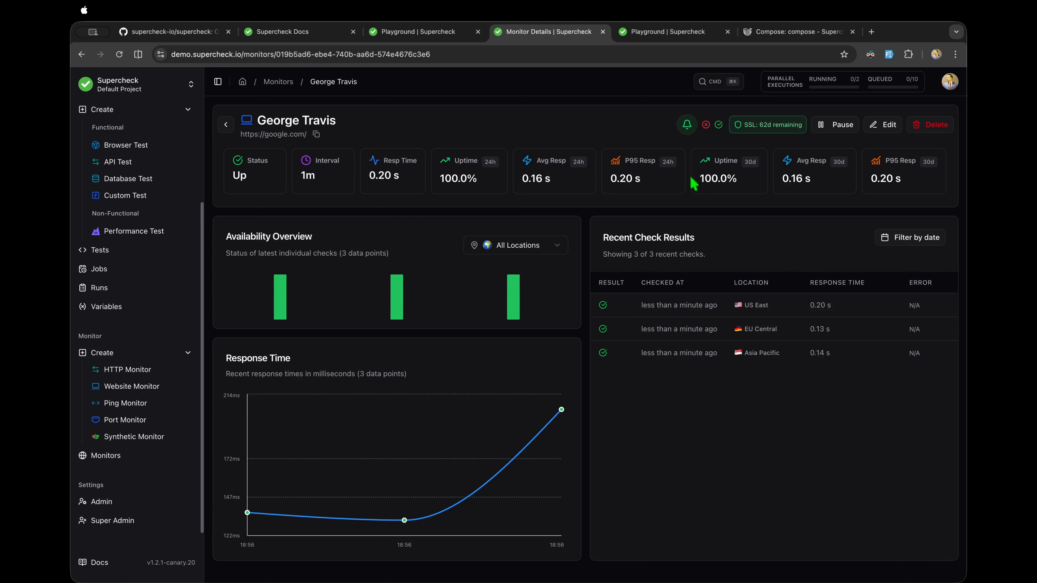
# Step: Filter the monitor's results by Asia Pacific, EU Central, then All Locations, and return to Monitors
pyautogui.click(545, 252)
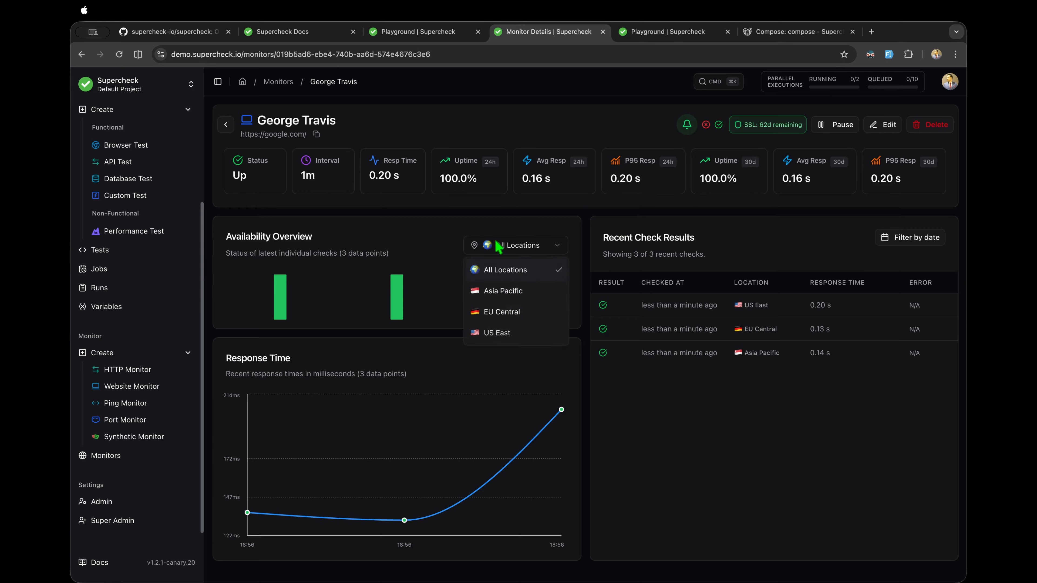
pyautogui.click(519, 292)
pyautogui.click(518, 258)
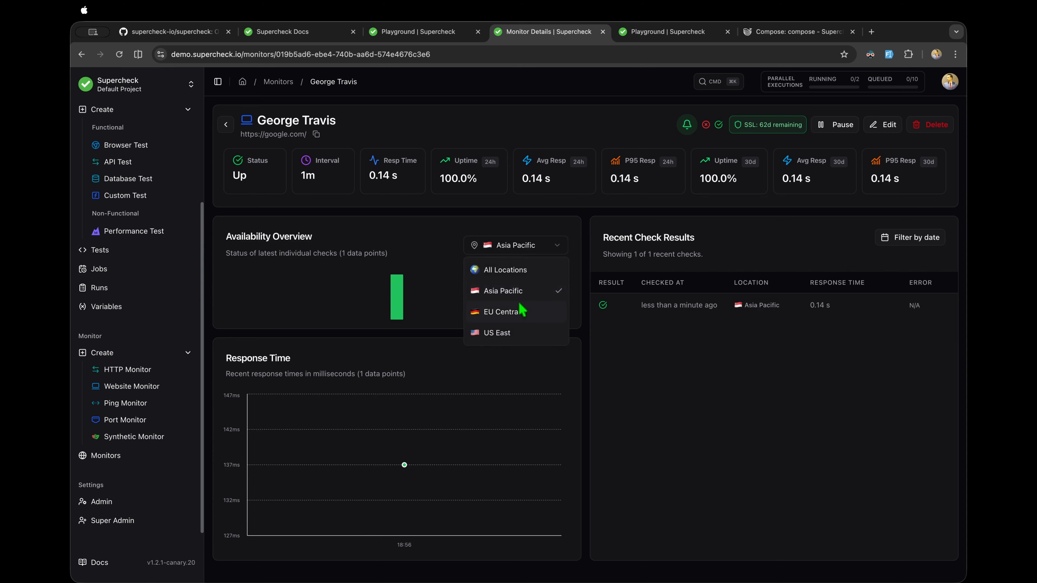
pyautogui.click(521, 319)
pyautogui.moveTo(317, 178); pyautogui.dragTo(293, 177)
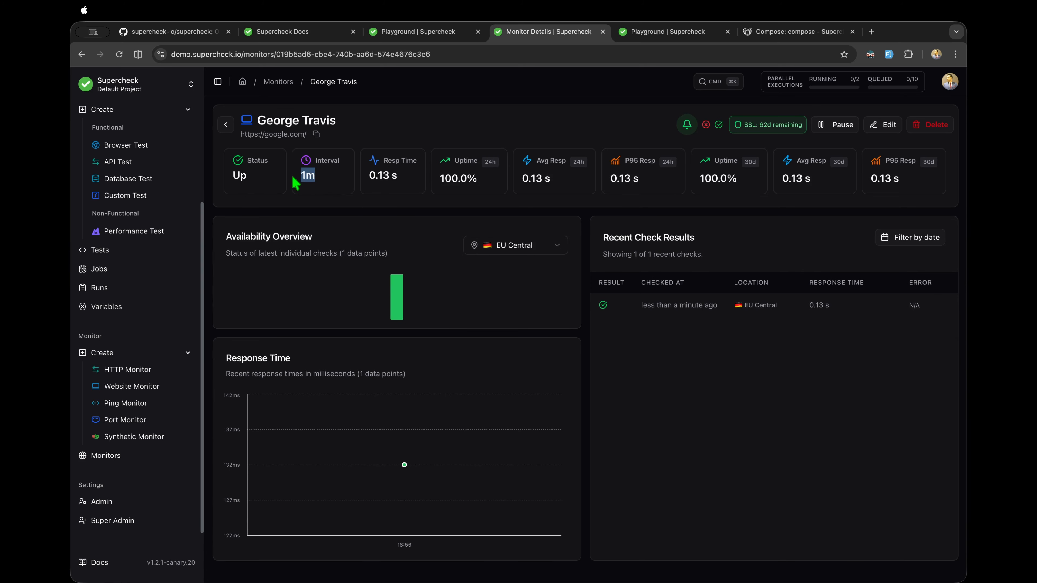
pyautogui.click(521, 248)
pyautogui.click(513, 272)
pyautogui.click(227, 125)
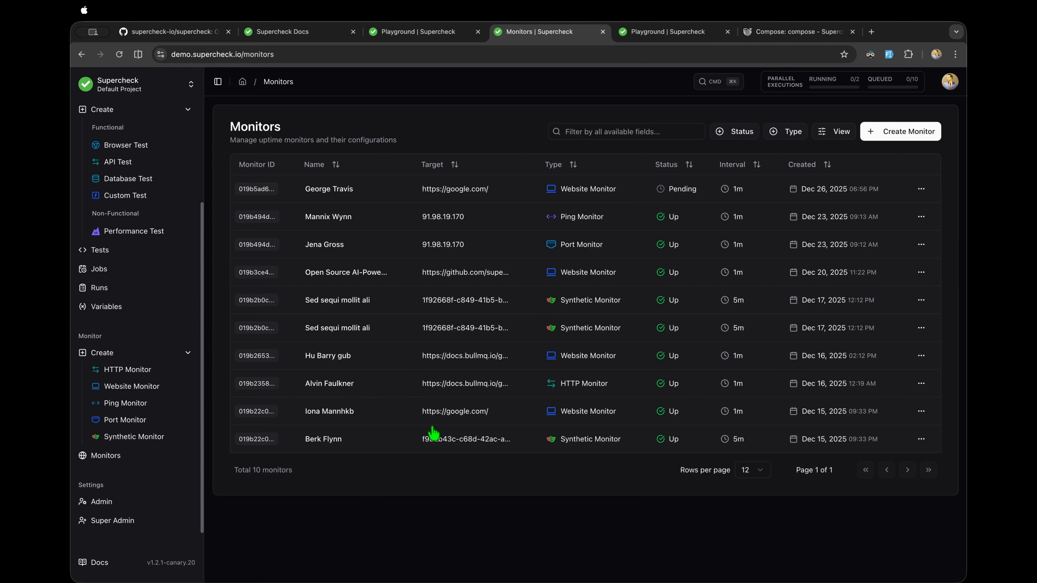
pyautogui.click(454, 390)
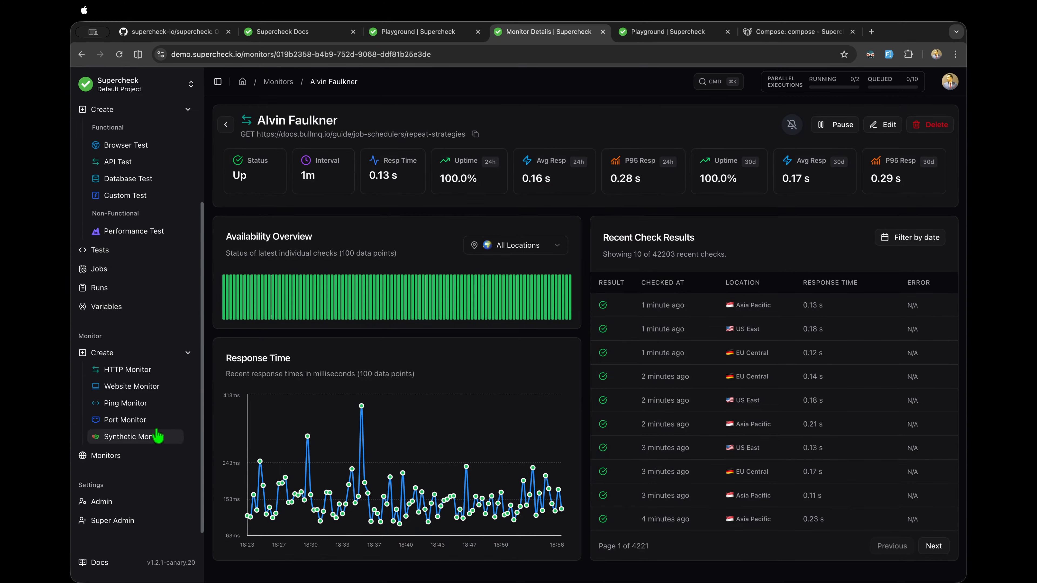
pyautogui.click(133, 459)
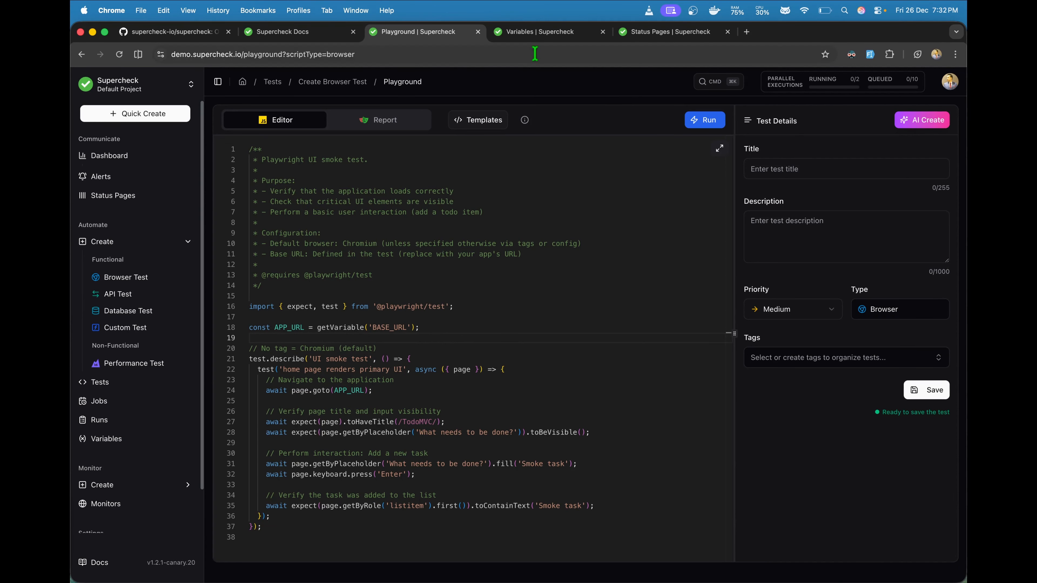
# Step: Open the project Variables page and dismiss the four job-passed notifications
pyautogui.click(536, 36)
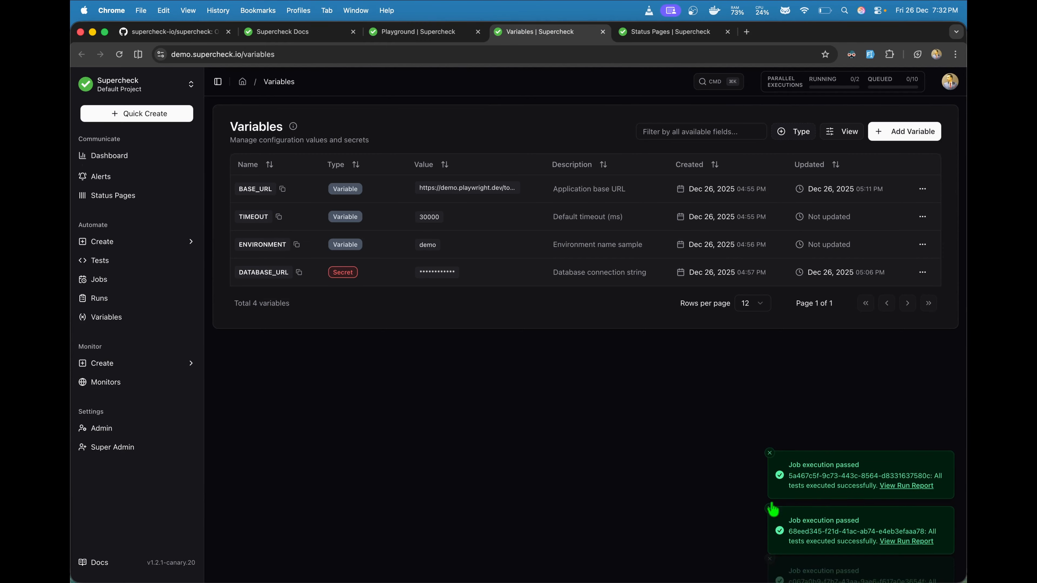
pyautogui.click(770, 523)
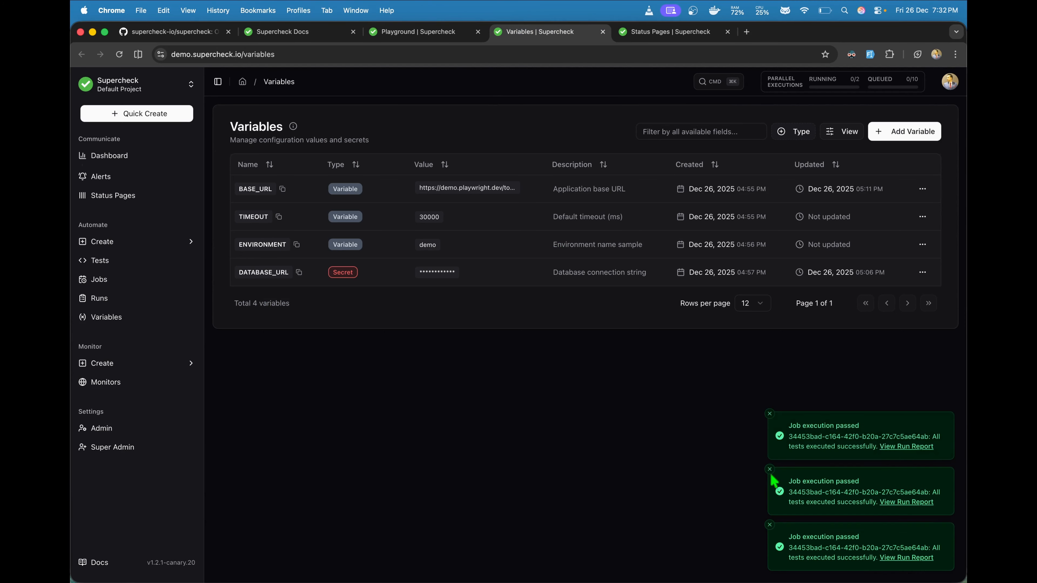
pyautogui.click(770, 468)
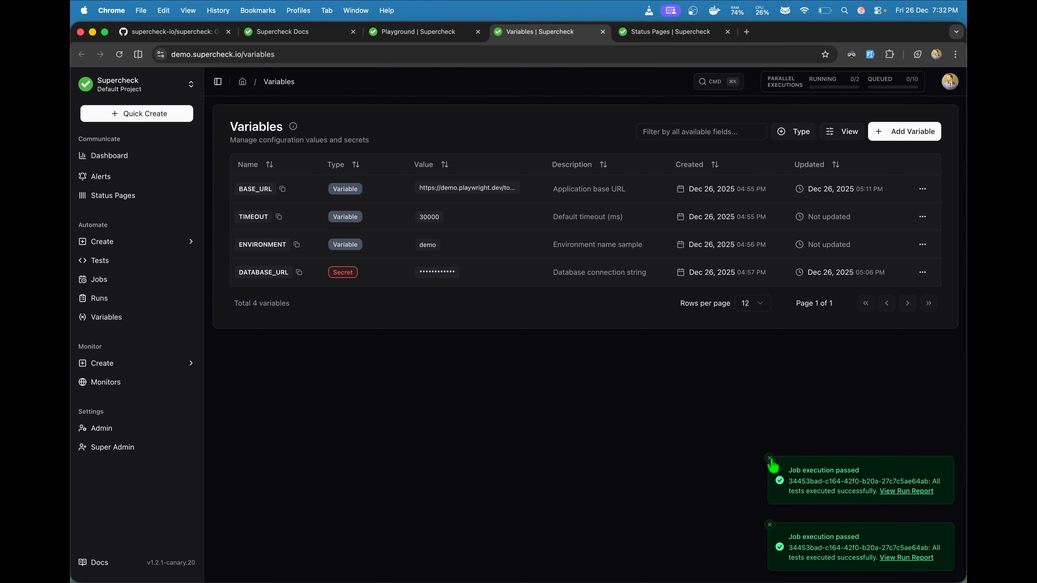
pyautogui.click(769, 525)
pyautogui.click(769, 525)
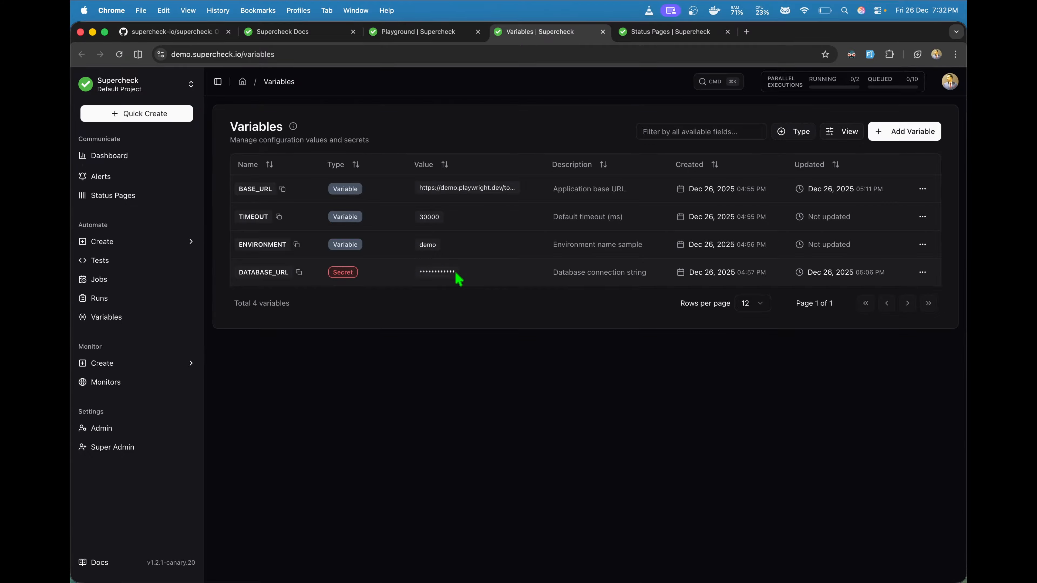
# Step: Reveal and re-mask the DATABASE_URL secret value, then switch to the Supercheck Docs tab
pyautogui.click(922, 272)
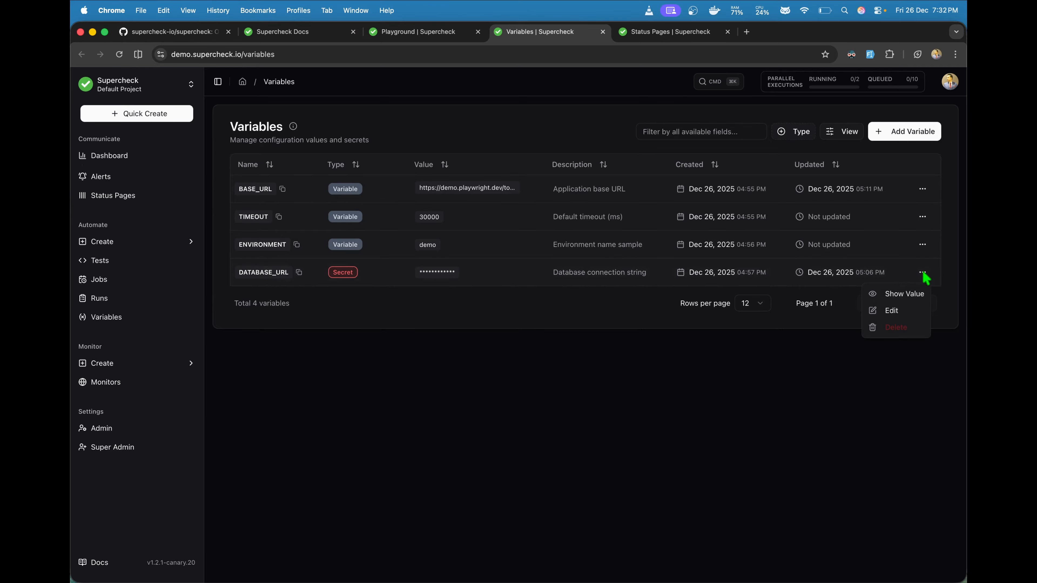
pyautogui.click(896, 299)
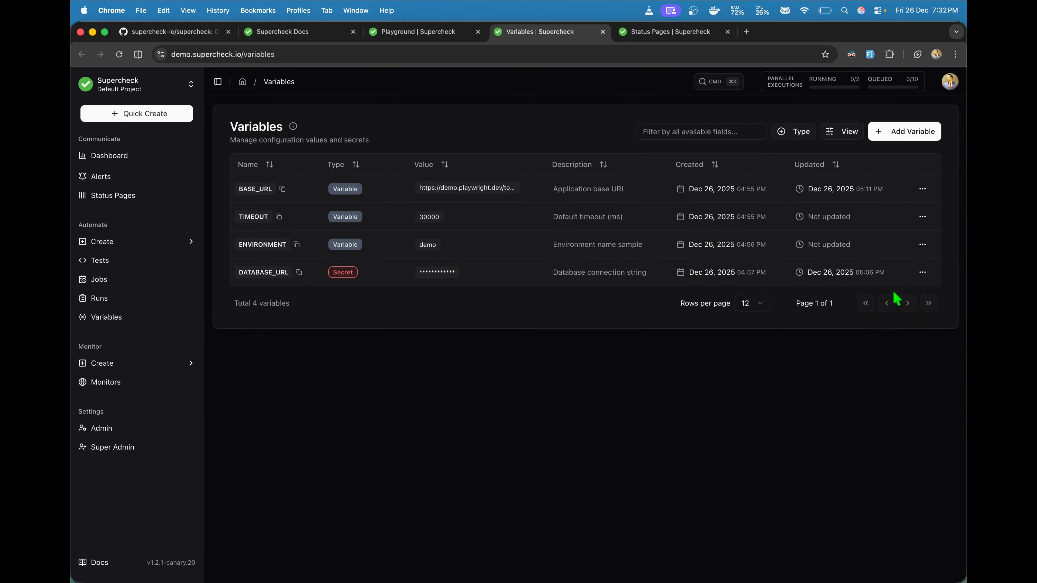
pyautogui.click(922, 272)
pyautogui.click(905, 297)
pyautogui.click(310, 33)
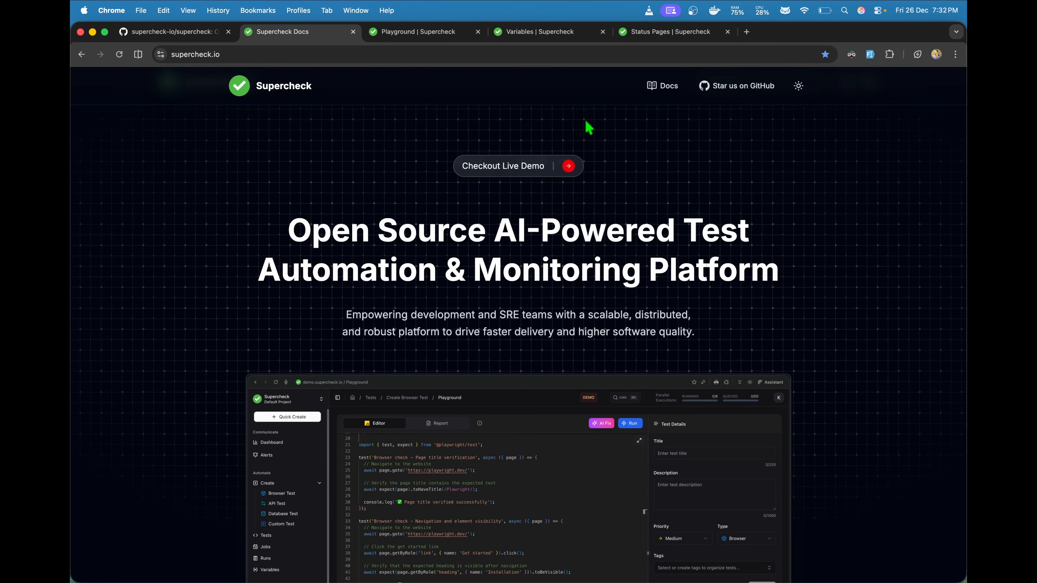
# Step: Open the Supercheck documentation and read the Admin Roles & Permissions page
pyautogui.click(663, 87)
pyautogui.click(107, 398)
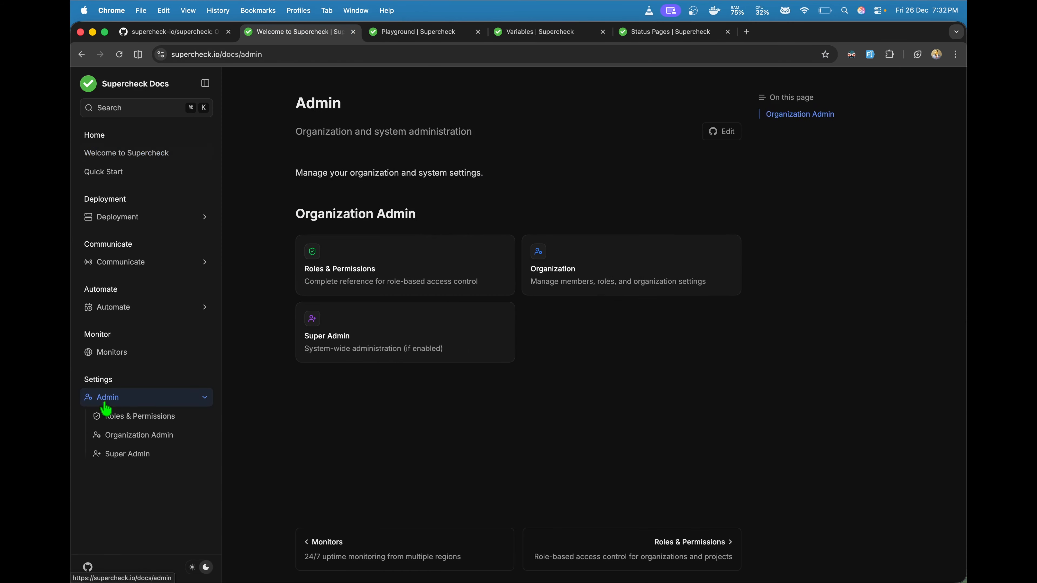
pyautogui.click(127, 416)
pyautogui.scroll(-10, 329, 441)
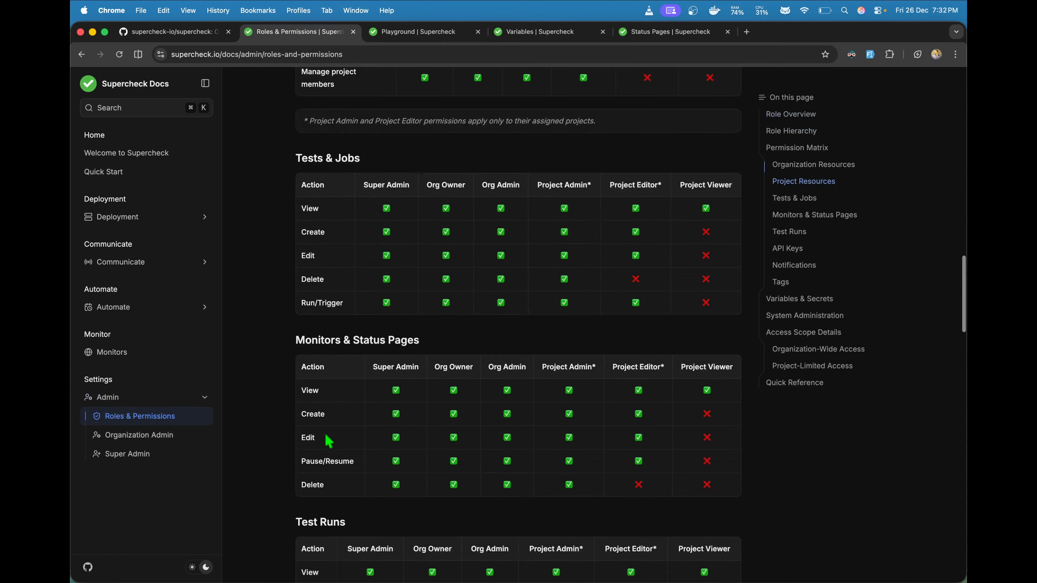
pyautogui.scroll(-10, 329, 441)
pyautogui.scroll(20, 329, 441)
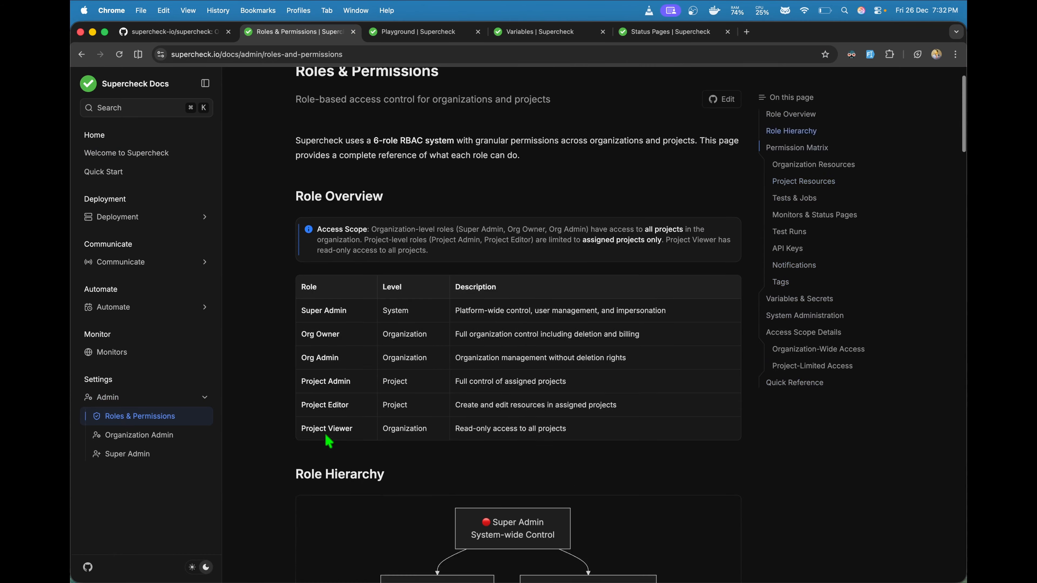
# Step: Browse the Automate docs: Jobs, Variables and Playground pages
pyautogui.click(145, 308)
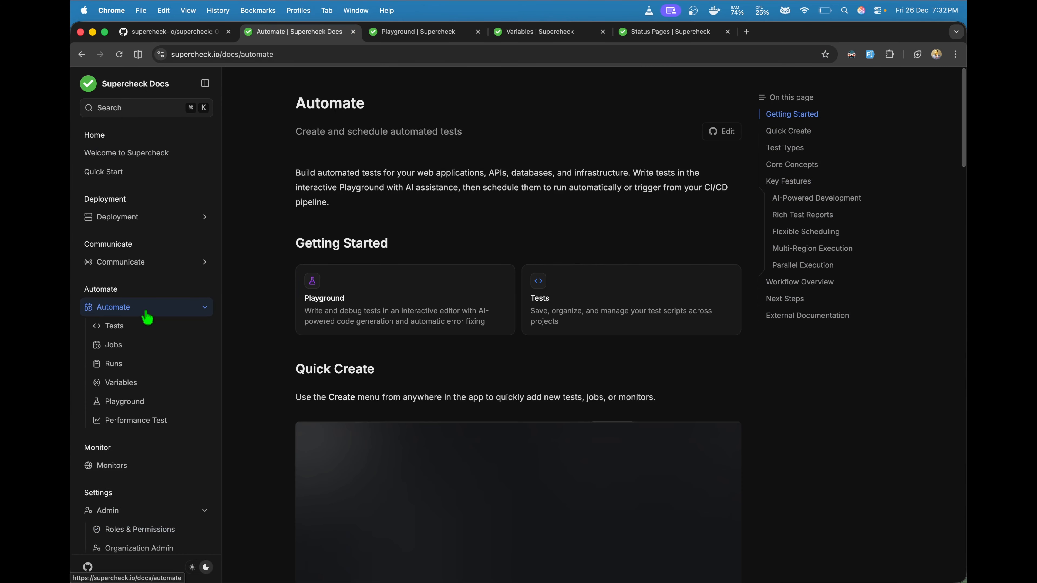
pyautogui.click(144, 315)
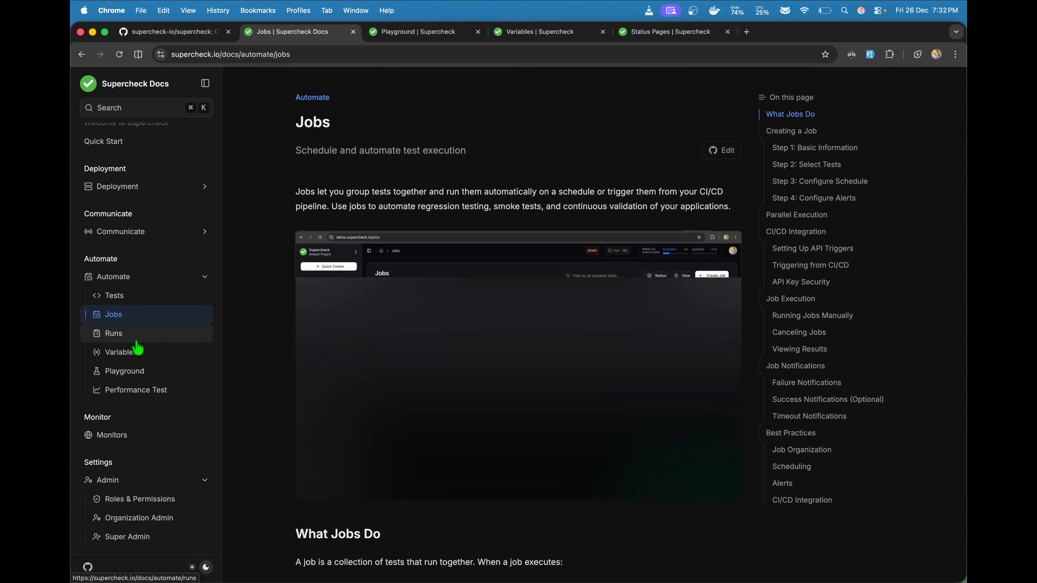
pyautogui.click(138, 351)
pyautogui.click(141, 372)
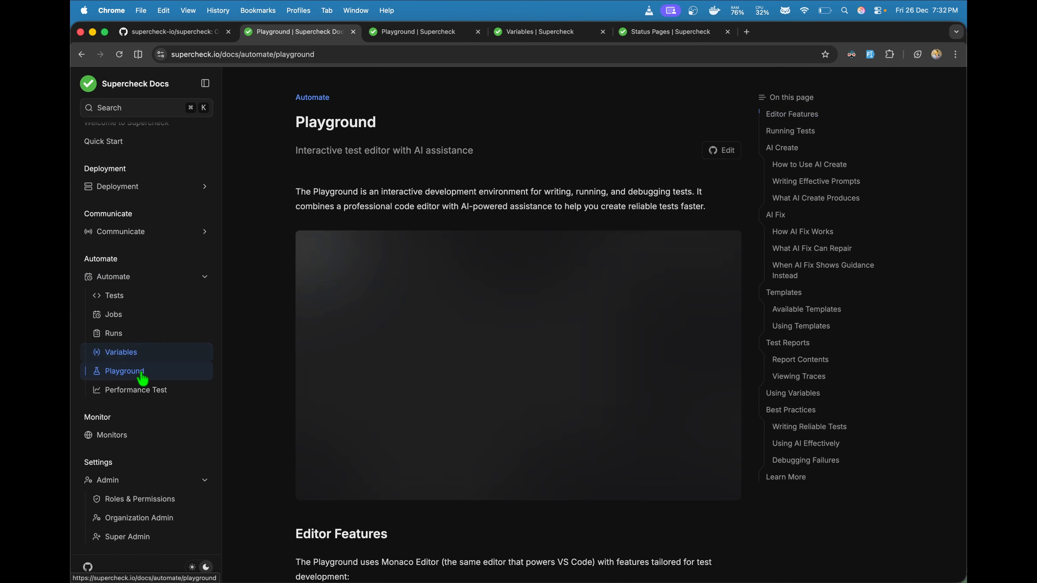
pyautogui.scroll(-20, 266, 382)
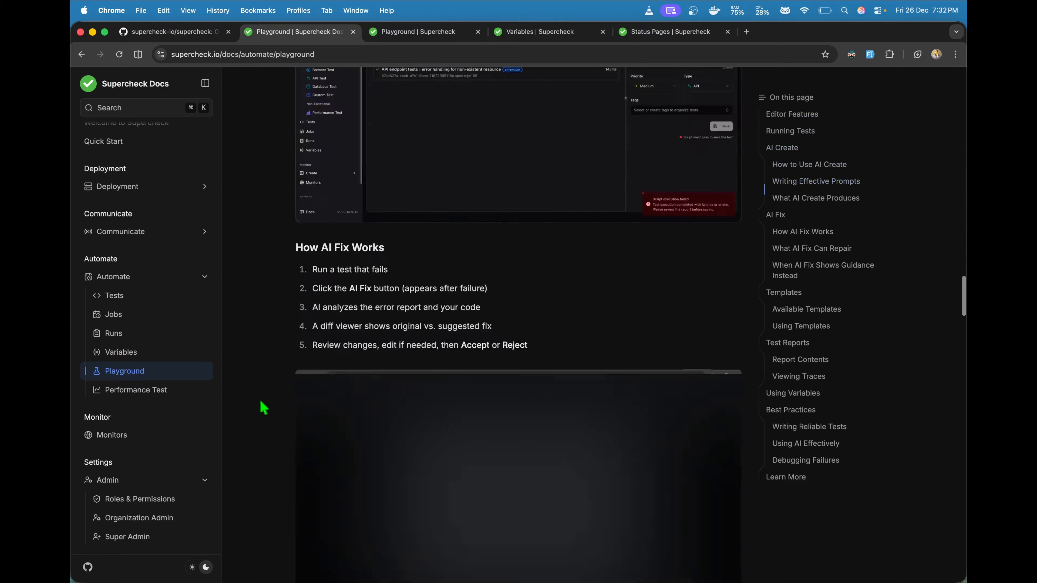
pyautogui.scroll(-20, 264, 407)
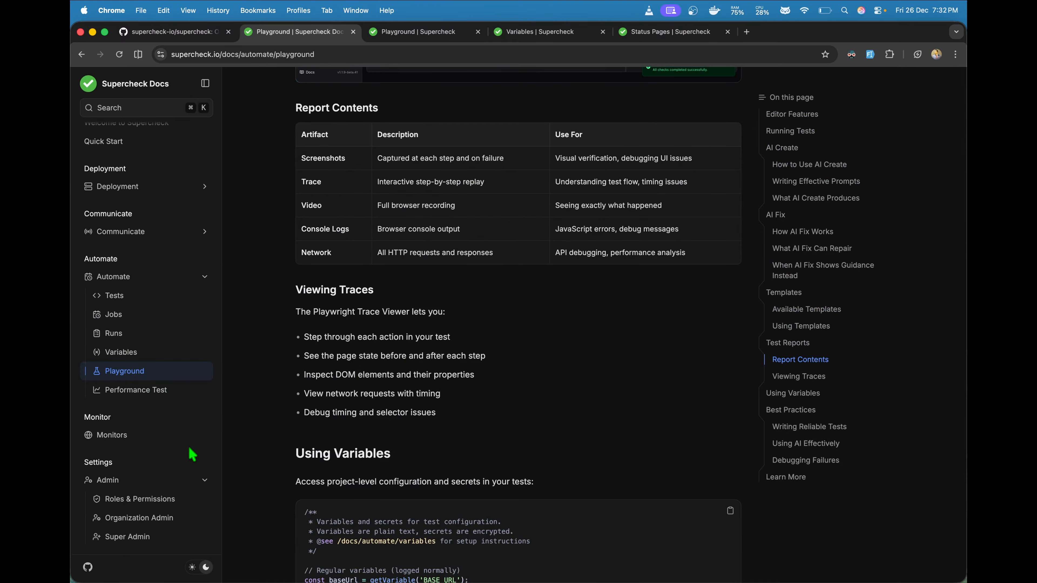
# Step: Read through the Monitors documentation page, then return to the app's Playground tab
pyautogui.click(202, 434)
pyautogui.scroll(-10, 265, 409)
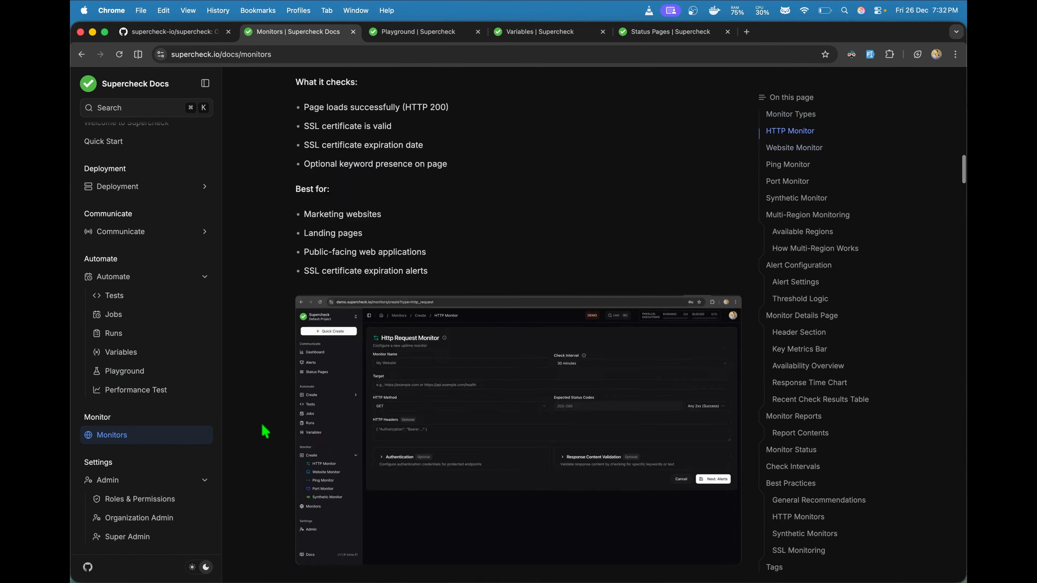
pyautogui.scroll(-20, 265, 431)
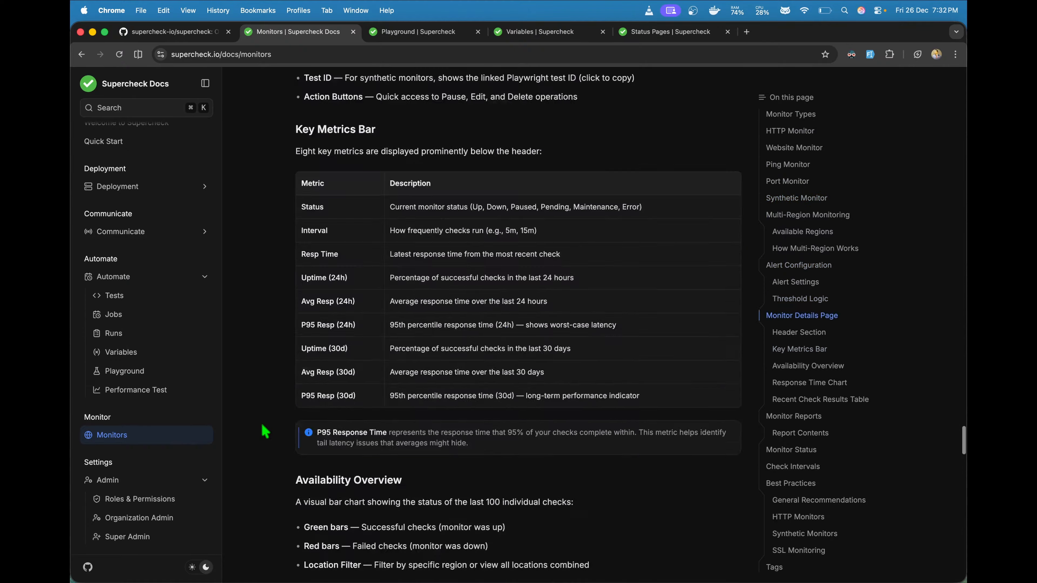
pyautogui.scroll(-15, 264, 431)
pyautogui.scroll(8, 265, 431)
pyautogui.scroll(5, 265, 431)
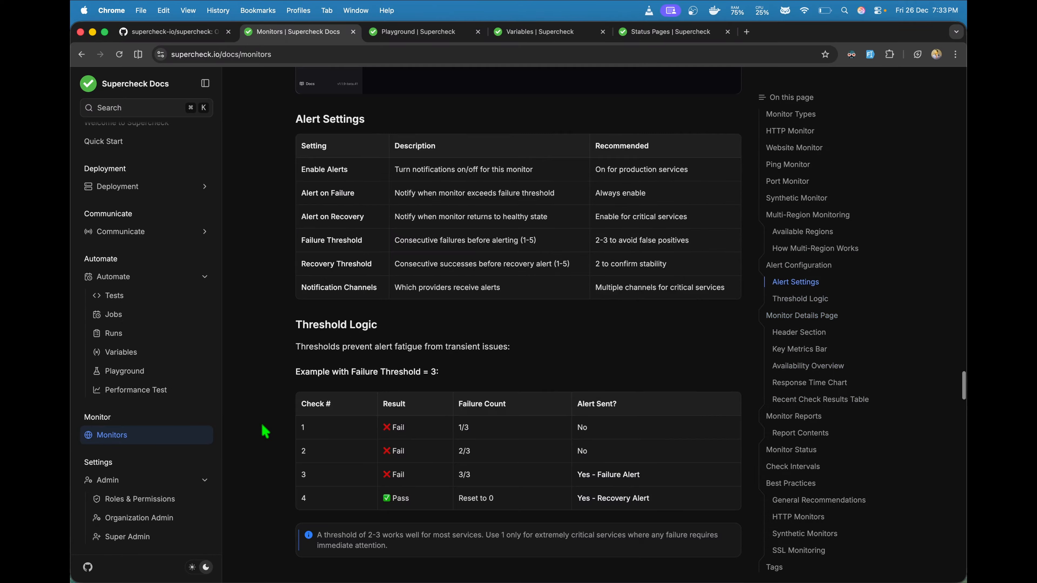
pyautogui.scroll(-15, 265, 431)
pyautogui.scroll(3, 266, 431)
pyautogui.scroll(4, 262, 363)
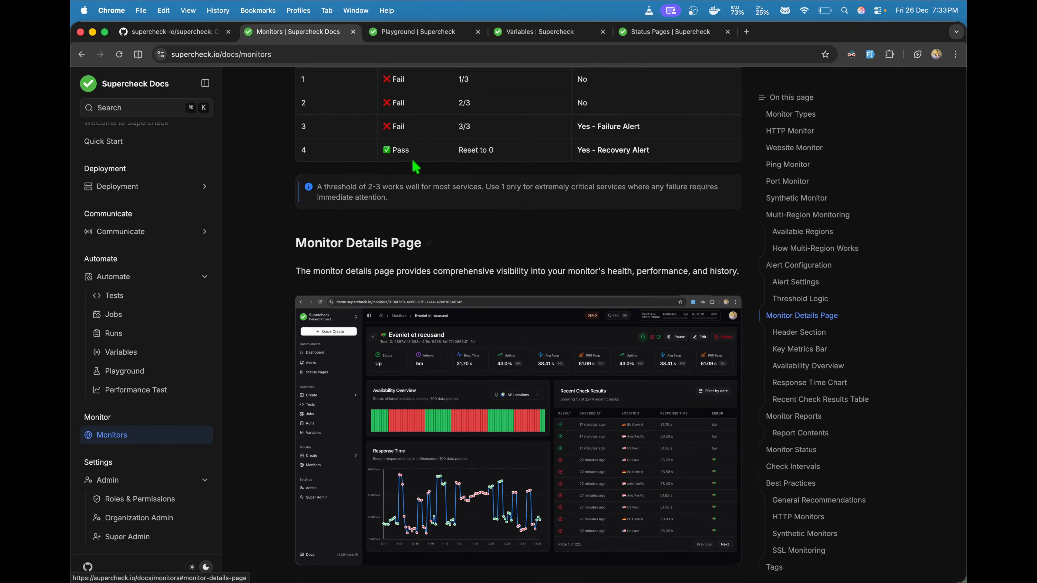
pyautogui.click(412, 33)
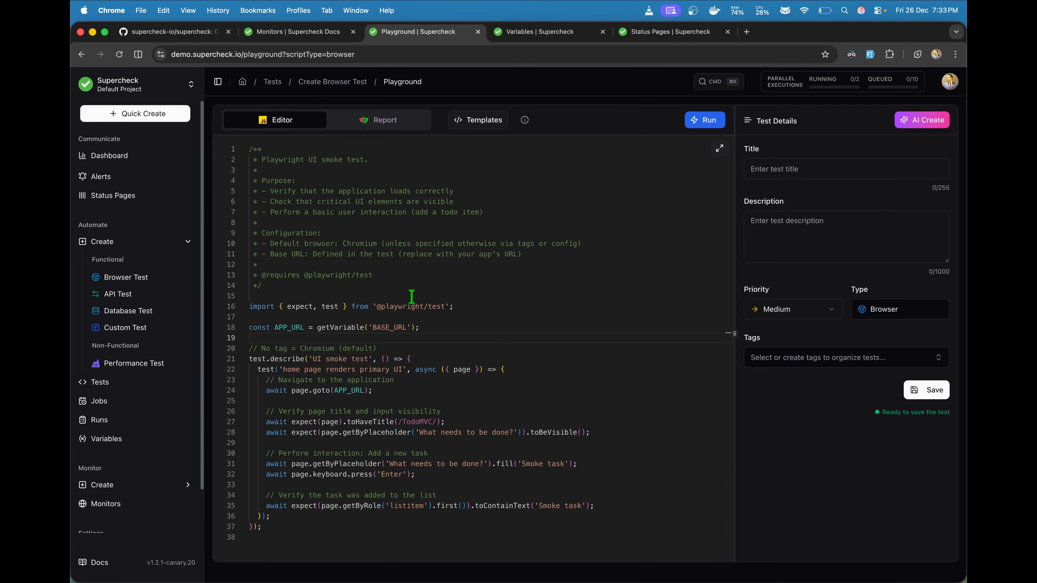
pyautogui.moveTo(424, 327); pyautogui.dragTo(220, 328)
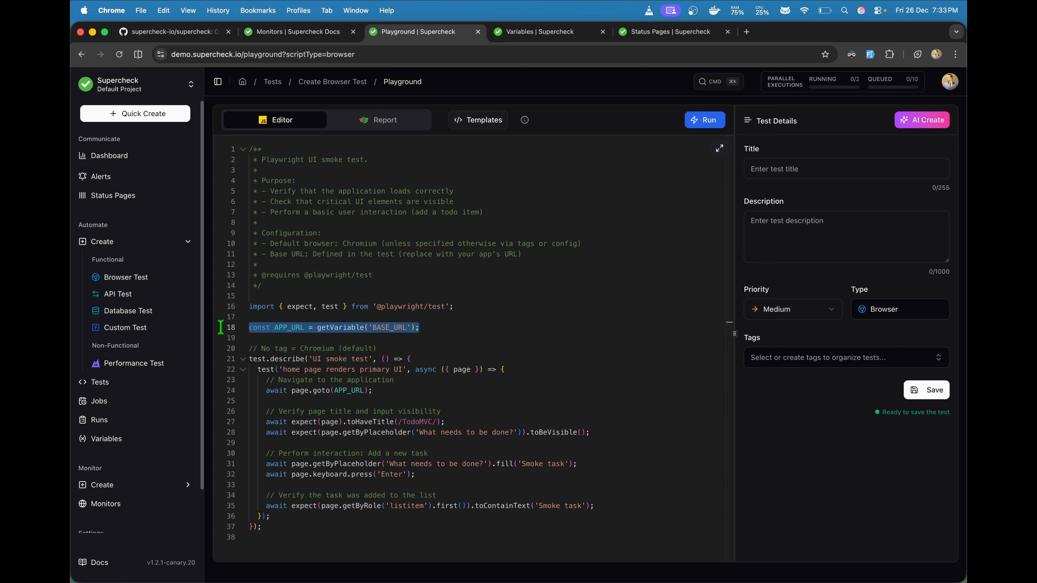
pyautogui.click(318, 337)
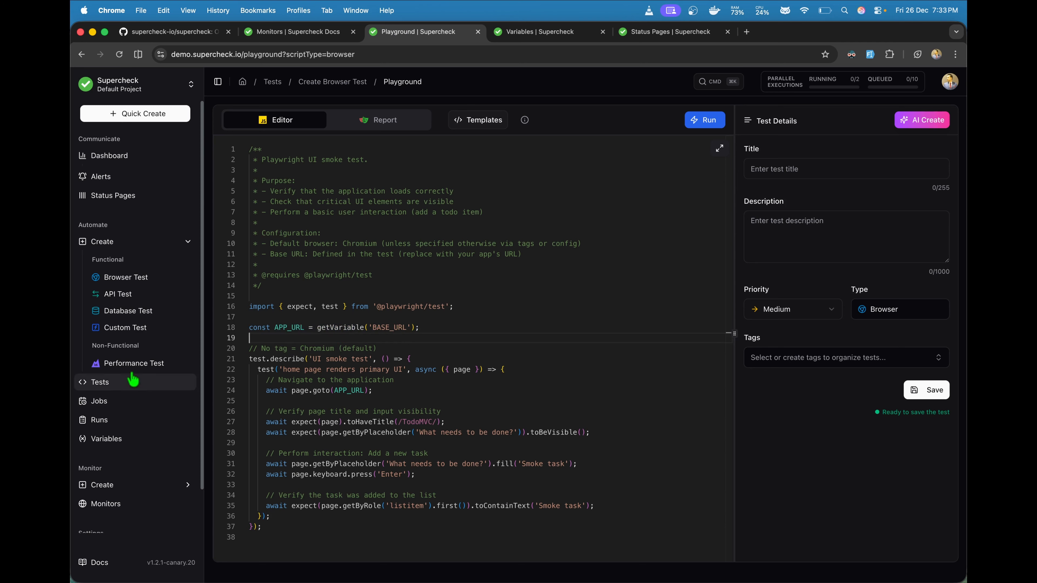
pyautogui.moveTo(431, 328); pyautogui.dragTo(250, 328)
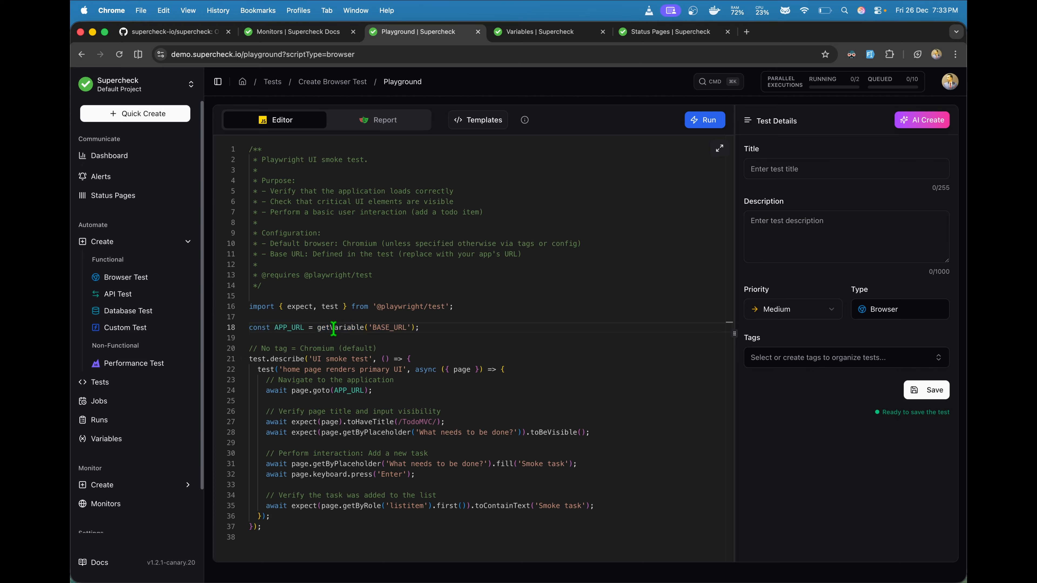
pyautogui.doubleClick(323, 328)
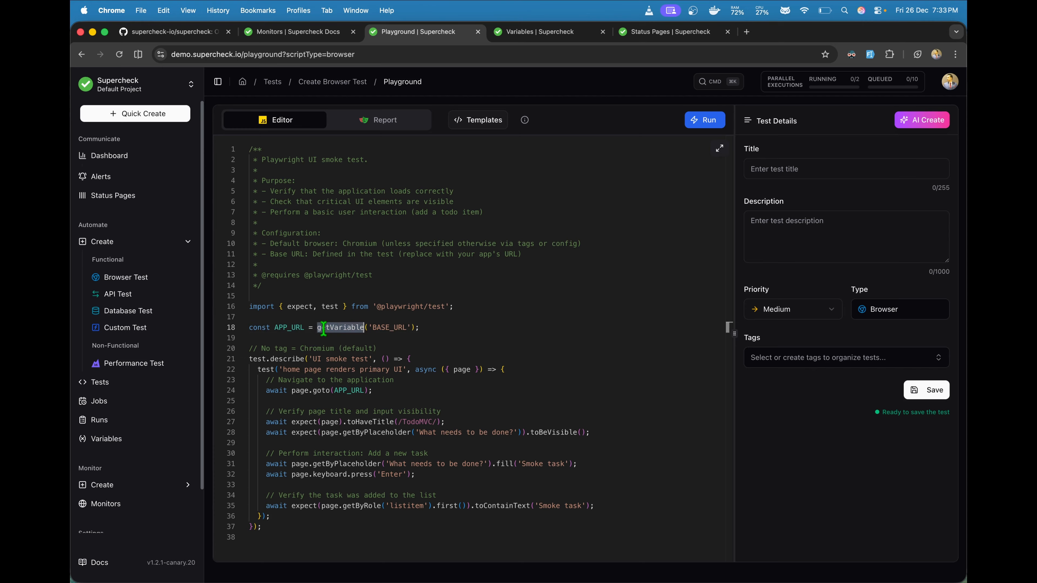
pyautogui.click(364, 327)
pyautogui.doubleClick(391, 327)
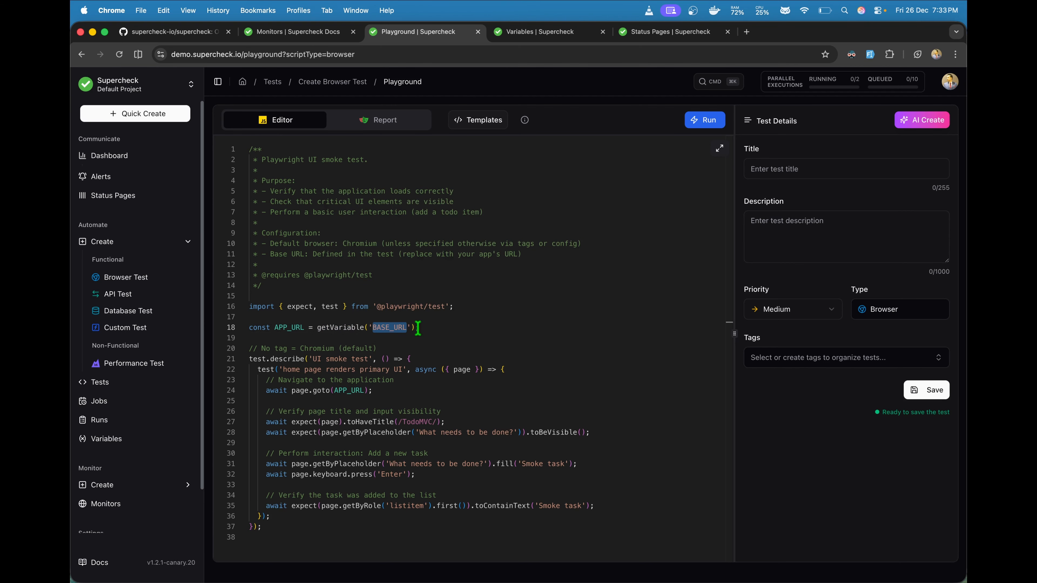
pyautogui.moveTo(419, 327); pyautogui.dragTo(250, 329)
pyautogui.click(279, 337)
pyautogui.doubleClick(288, 329)
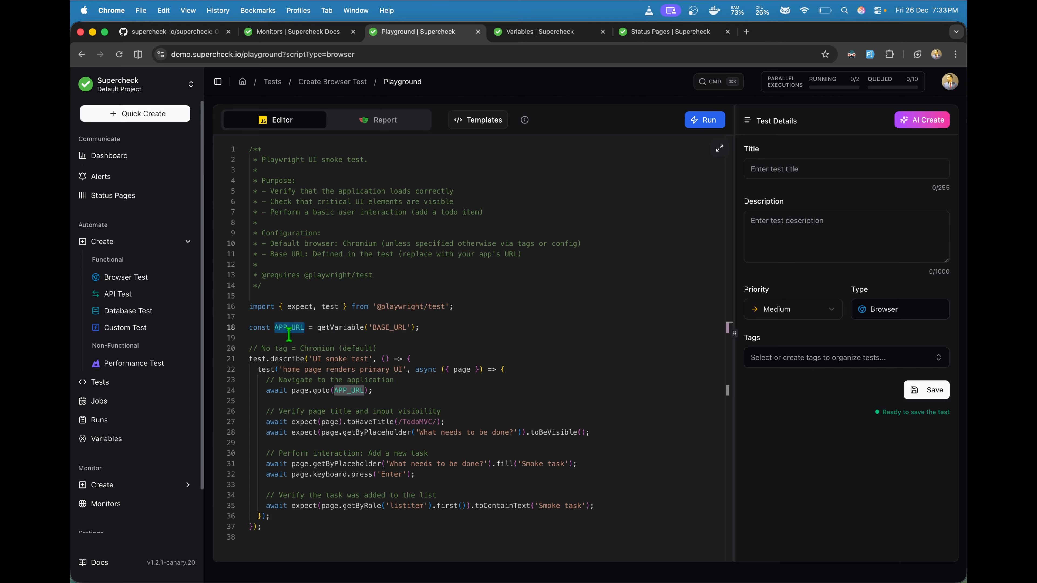
pyautogui.click(351, 391)
pyautogui.click(376, 341)
pyautogui.moveTo(423, 327); pyautogui.dragTo(246, 327)
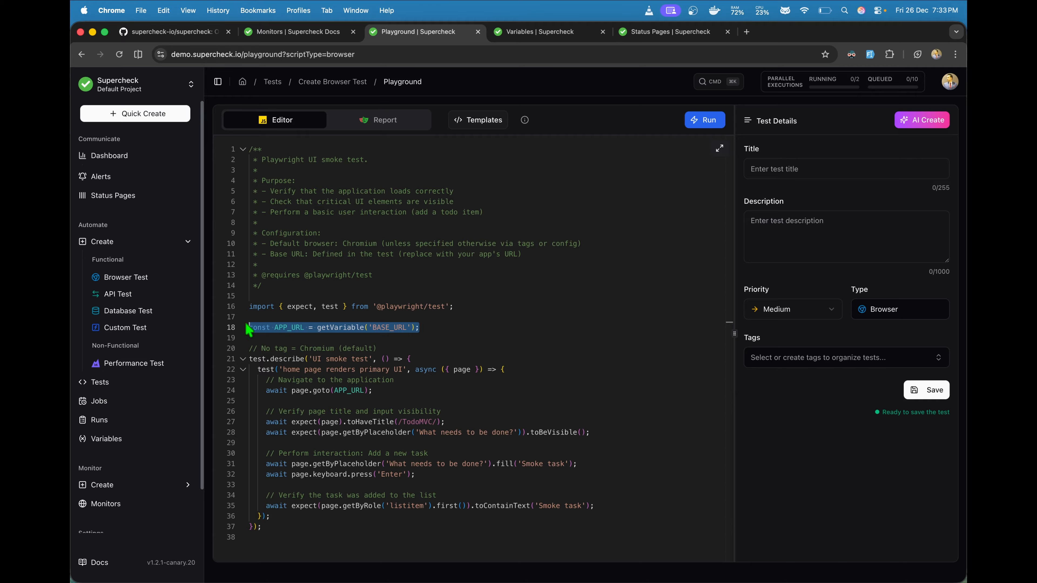
pyautogui.click(319, 338)
pyautogui.click(343, 328)
pyautogui.doubleClick(297, 328)
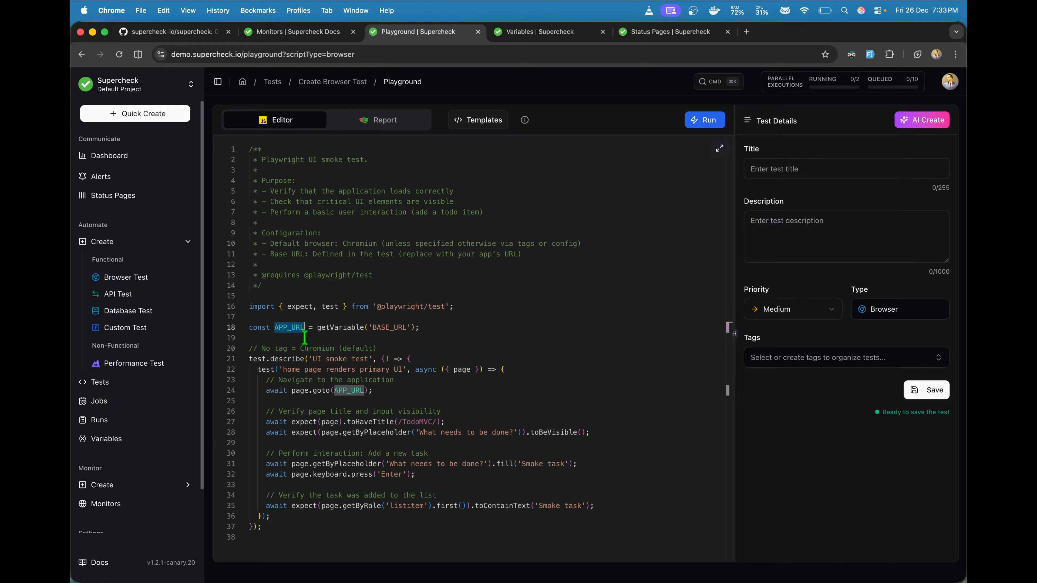
pyautogui.doubleClick(327, 328)
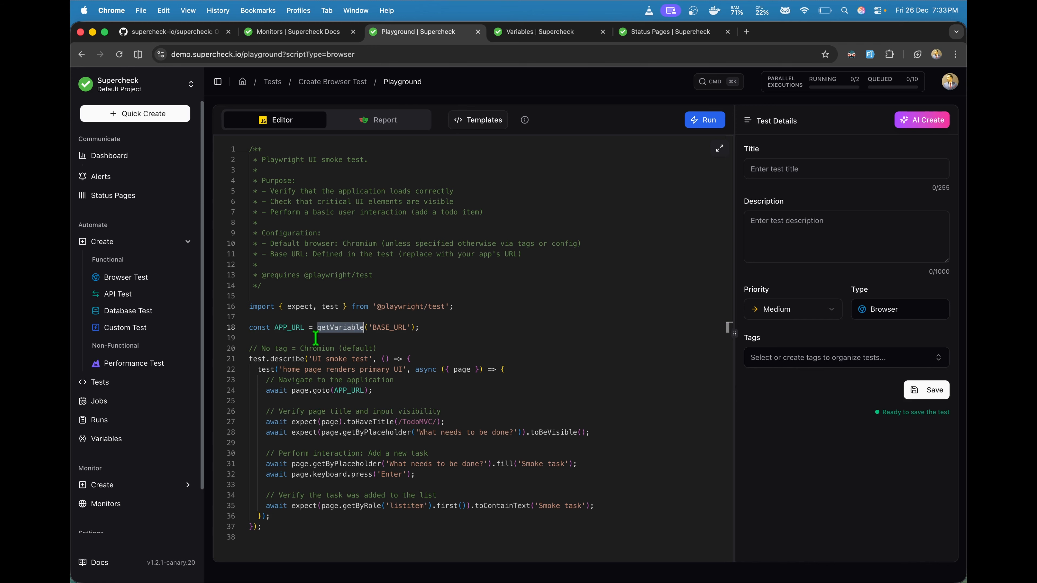
pyautogui.click(350, 337)
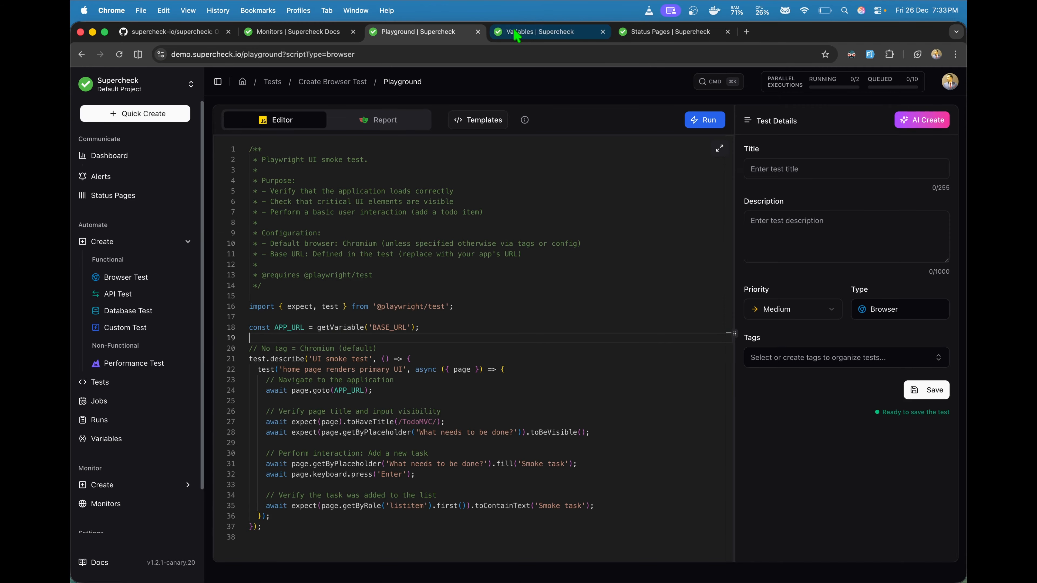
pyautogui.click(529, 33)
pyautogui.click(448, 41)
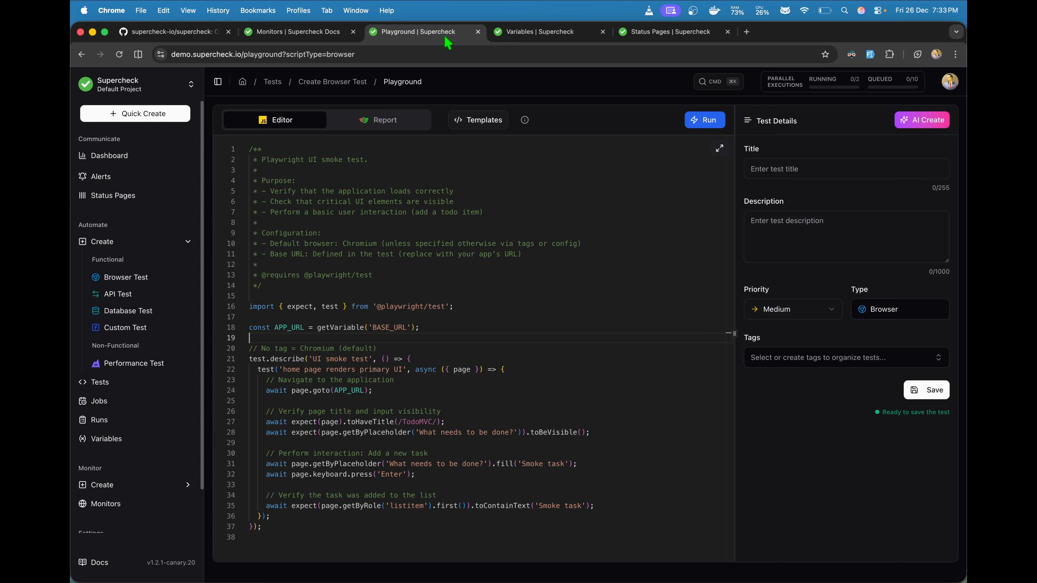
pyautogui.click(366, 278)
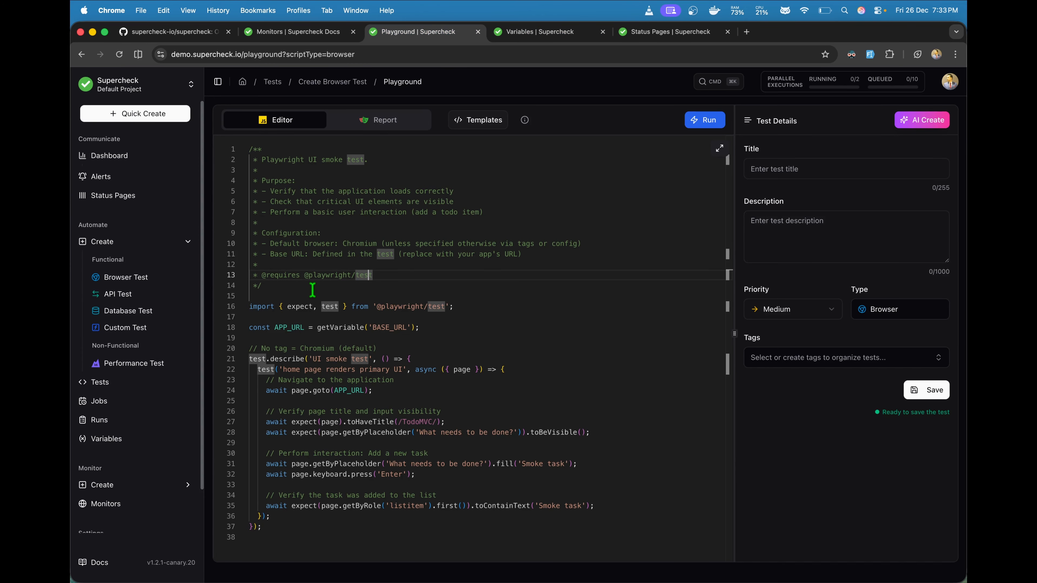
# Step: Open the last job in the Jobs list, inspect its curl trigger command, and list its 4 tests
pyautogui.click(127, 406)
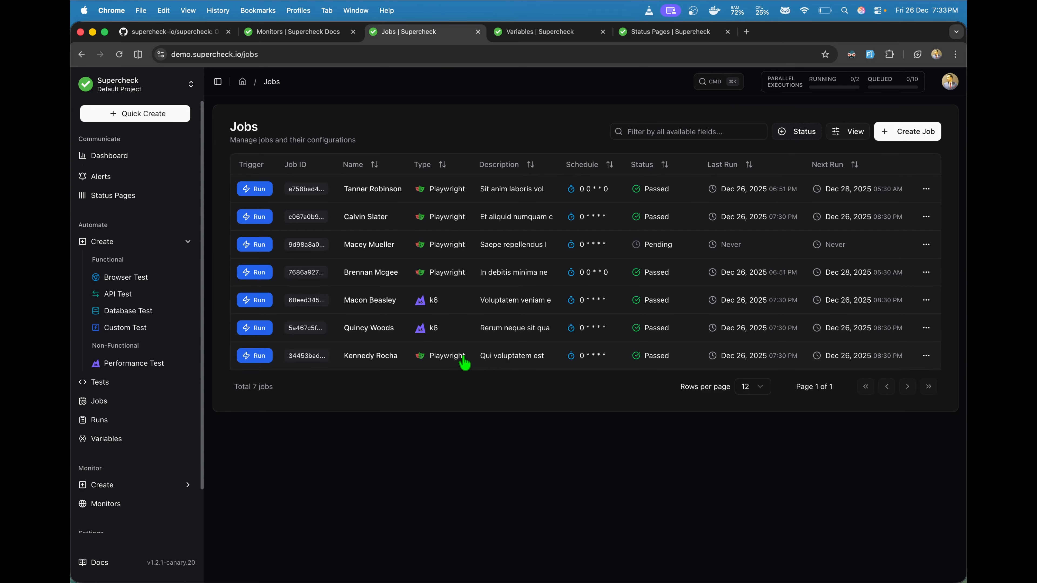
pyautogui.click(492, 359)
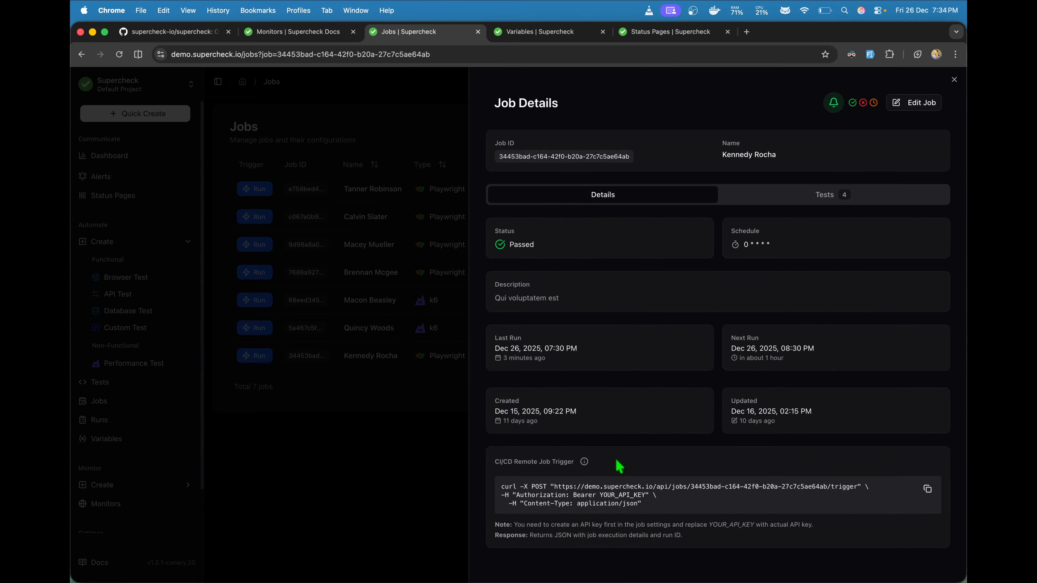
pyautogui.moveTo(639, 505); pyautogui.dragTo(495, 490)
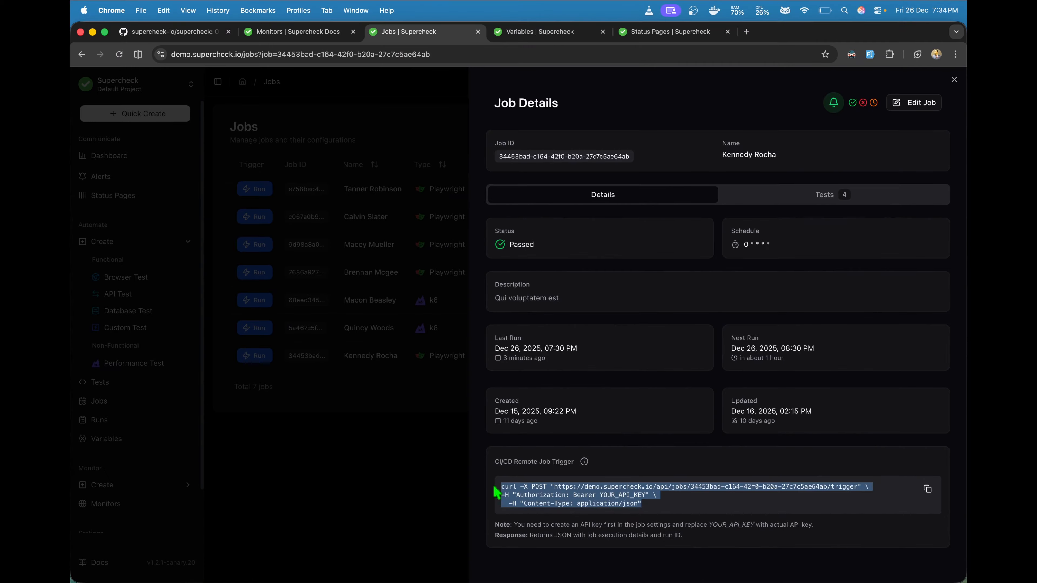
pyautogui.click(615, 495)
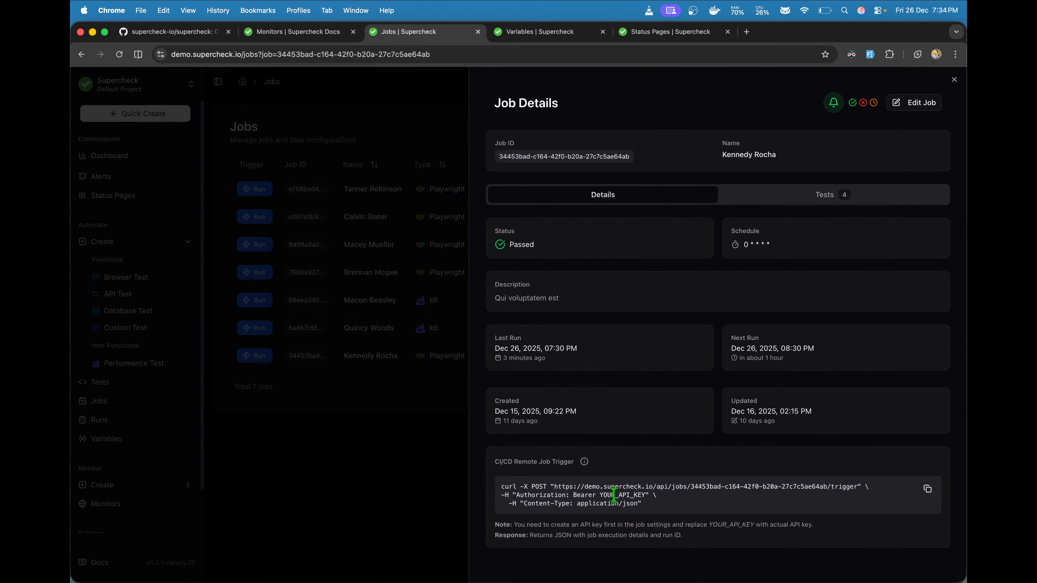
pyautogui.doubleClick(614, 495)
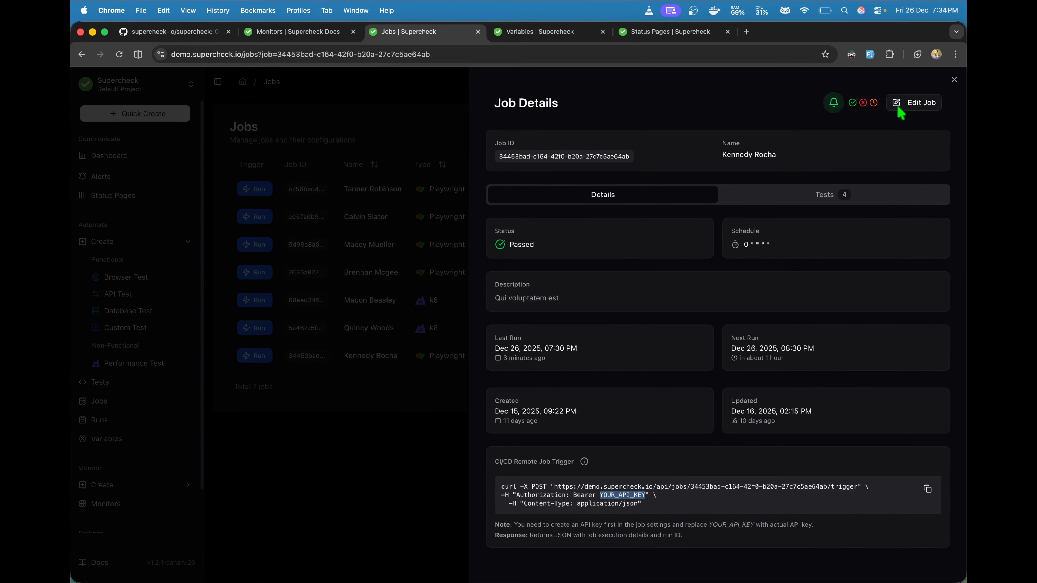
pyautogui.click(827, 196)
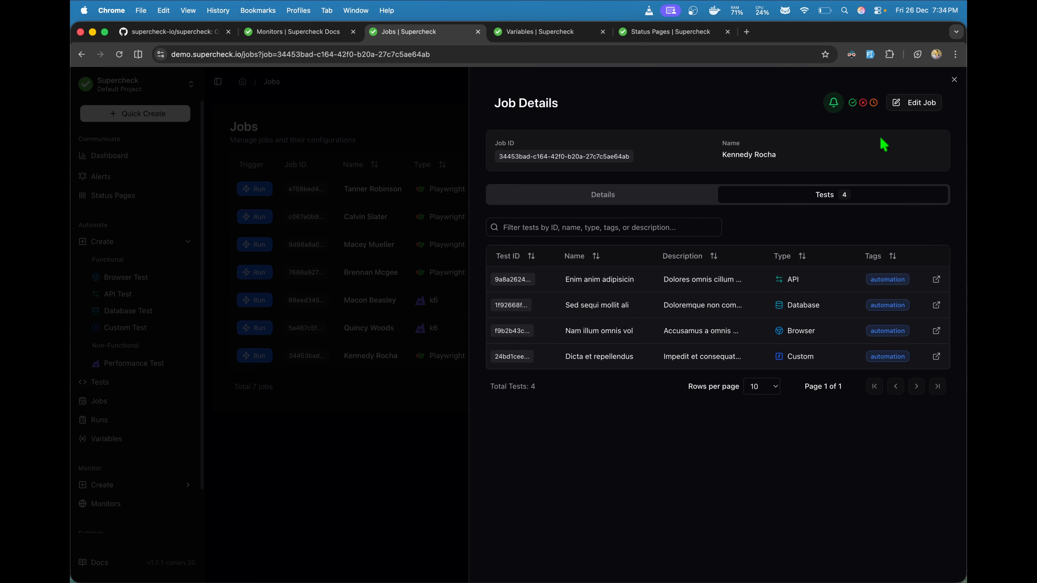
# Step: Edit the job and advance through Alert Settings to the CI/CD Settings step
pyautogui.click(913, 110)
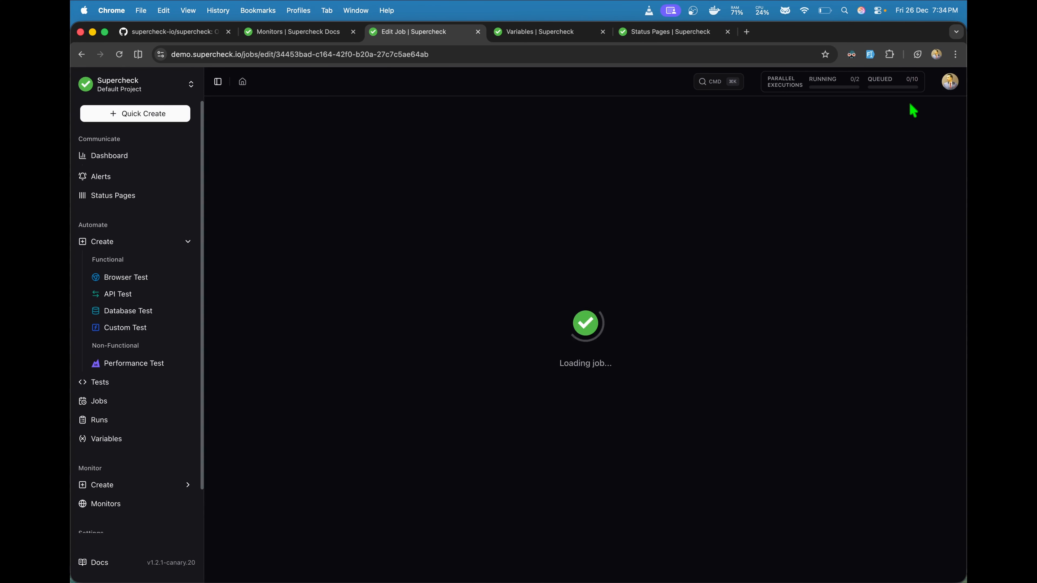
pyautogui.click(889, 469)
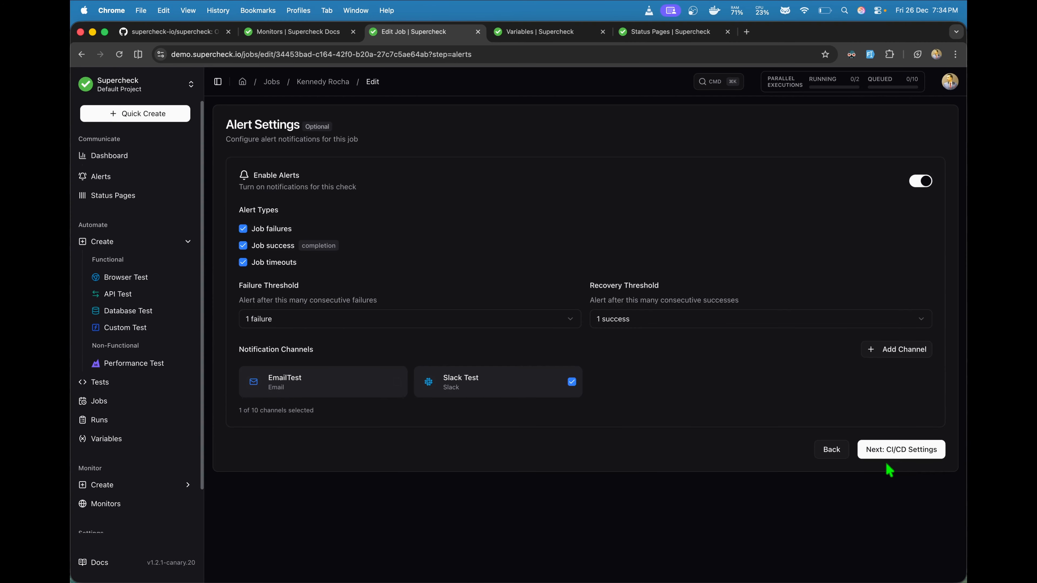
pyautogui.click(906, 451)
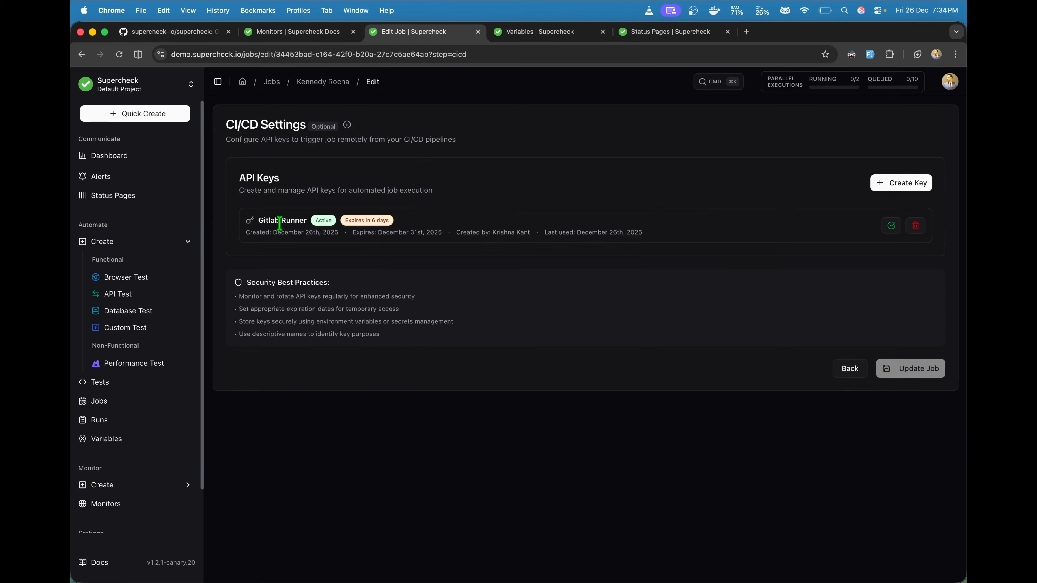
# Step: Look over the existing Gitlab Runner key, then open the Create API Key dialog
pyautogui.moveTo(259, 222); pyautogui.dragTo(453, 236)
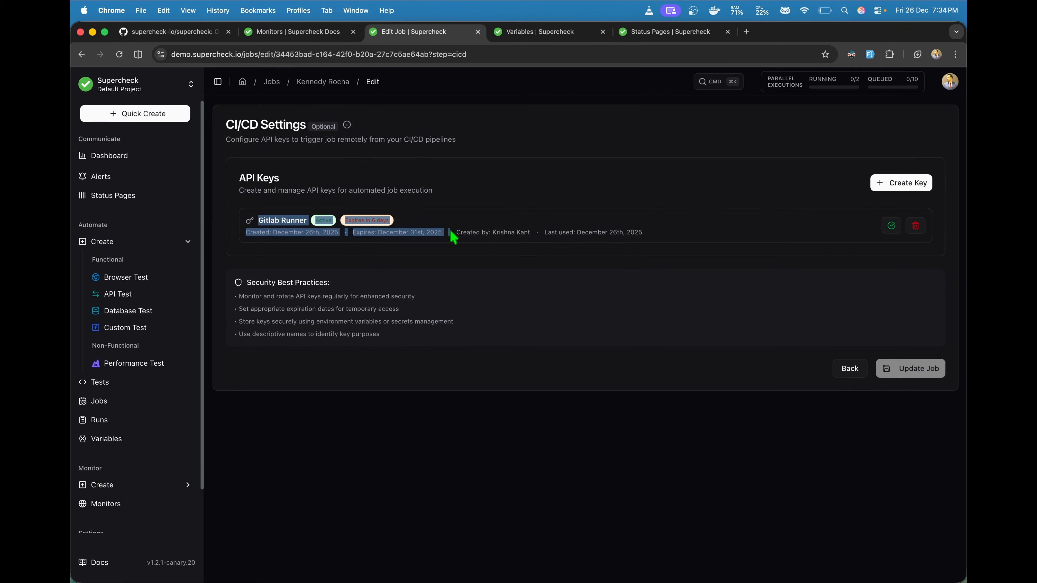
pyautogui.click(507, 234)
pyautogui.click(900, 183)
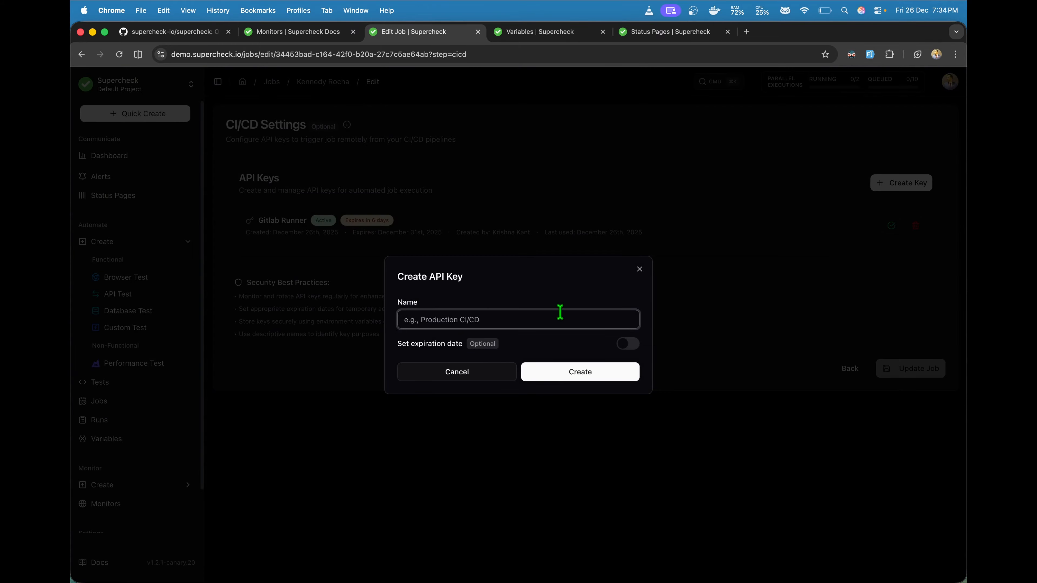
# Step: Name the new key 'Jenkins CI/CD' and set its expiration date to December 30th, 2025
pyautogui.click(481, 320)
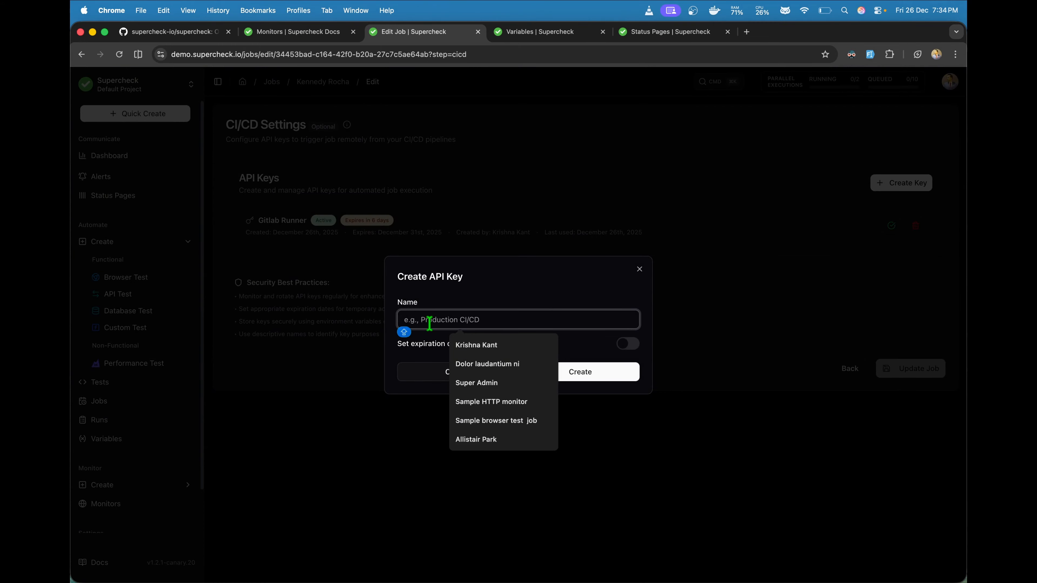
pyautogui.write('G')
pyautogui.press('BackSpace')
pyautogui.write('Jenkins CI/CD')
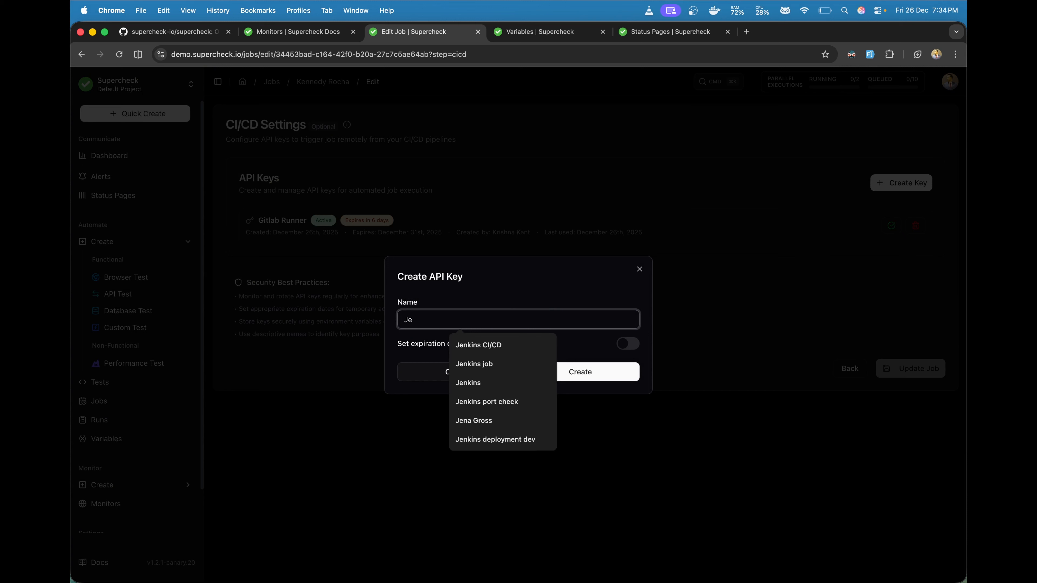
pyautogui.click(479, 346)
pyautogui.click(627, 343)
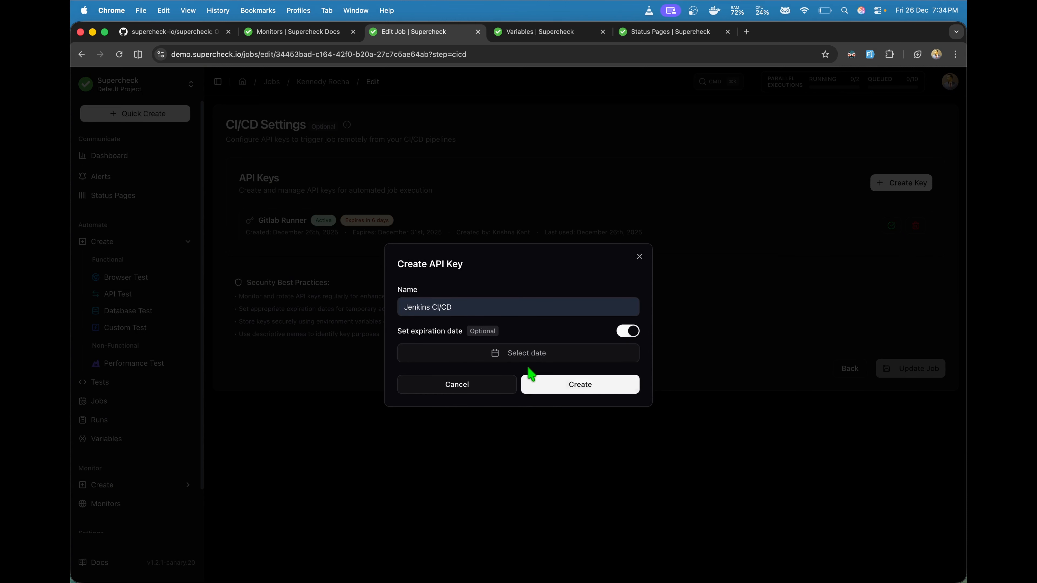
pyautogui.click(533, 354)
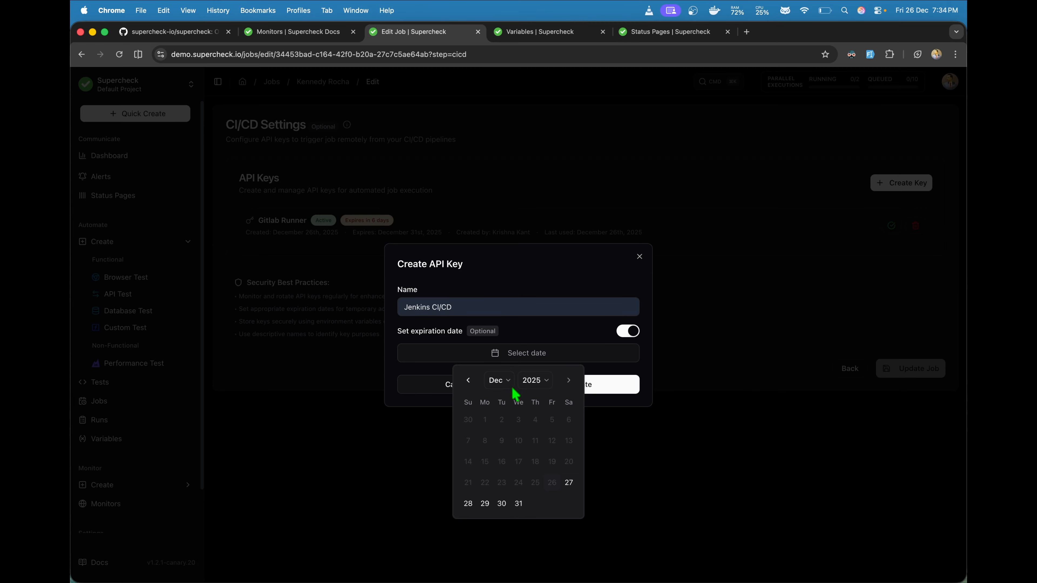
pyautogui.click(502, 503)
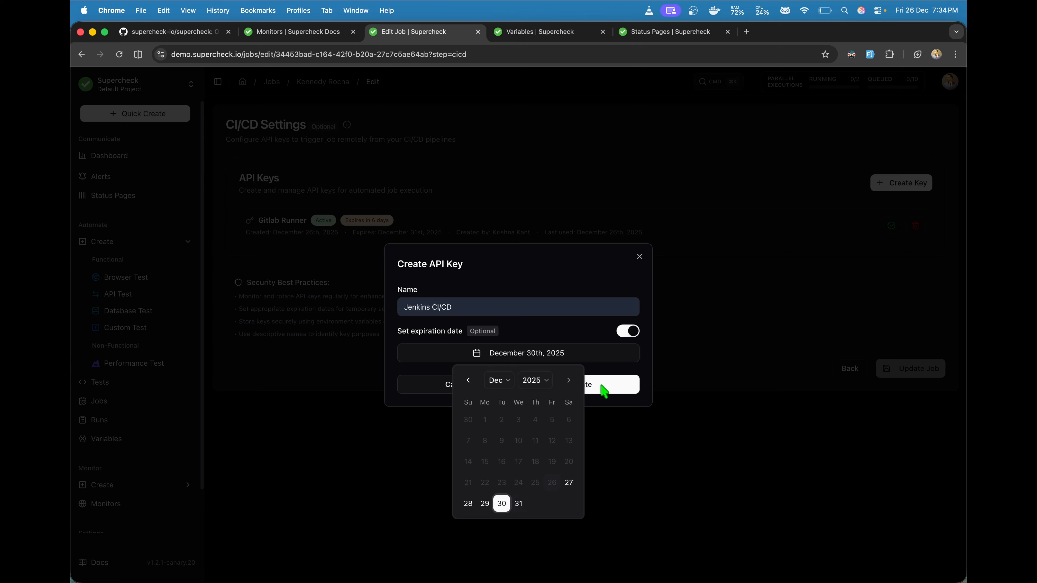
pyautogui.click(606, 371)
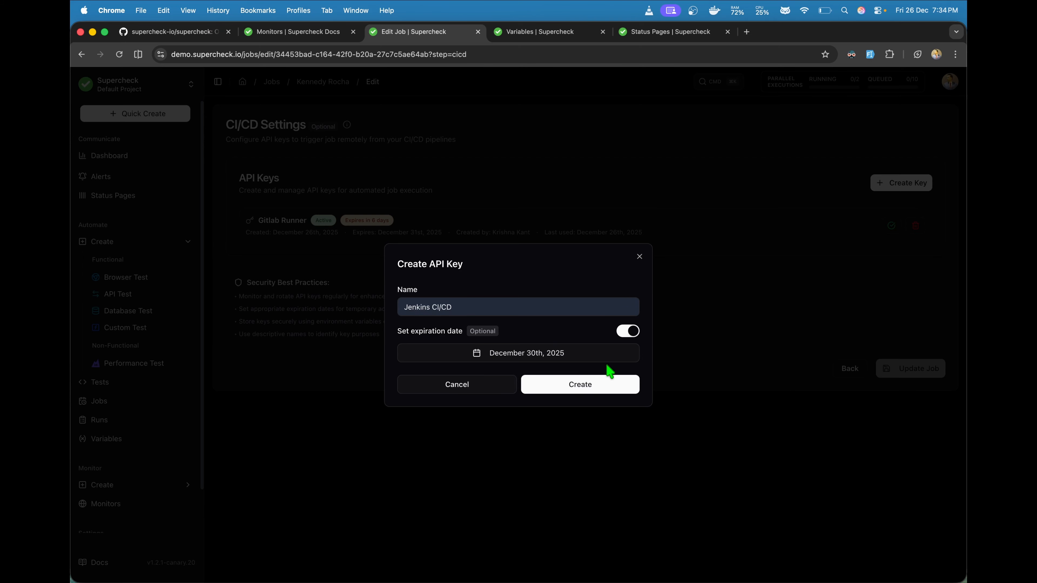
# Step: Create the key, reveal its full value, and confirm it was copied
pyautogui.click(597, 391)
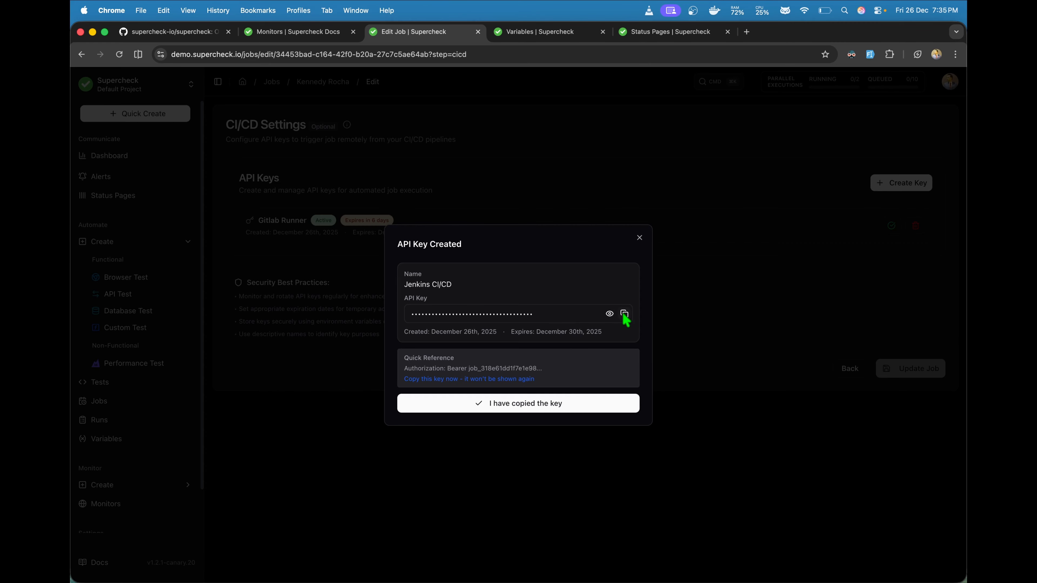
pyautogui.click(610, 314)
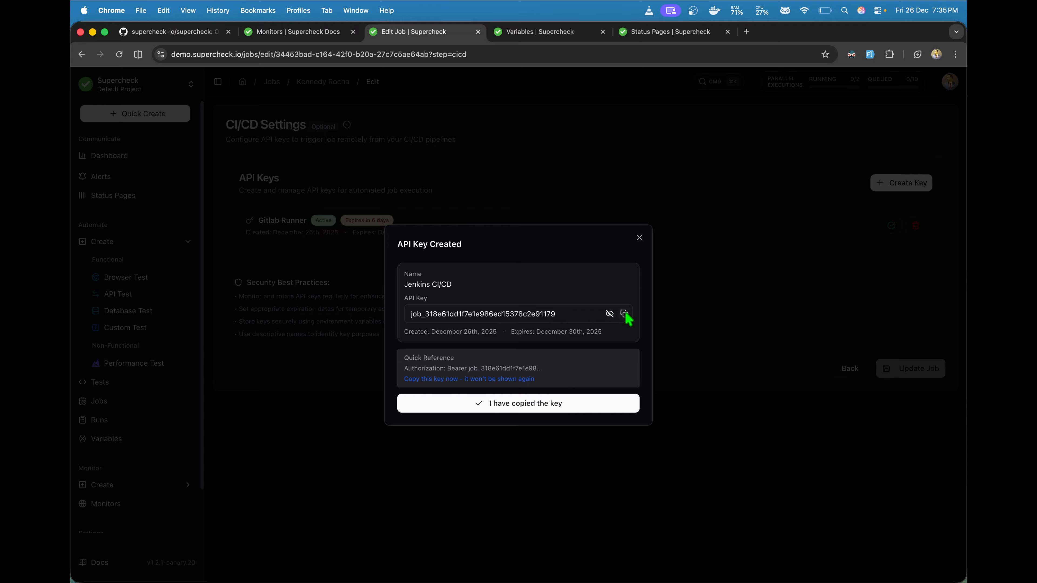
pyautogui.click(521, 407)
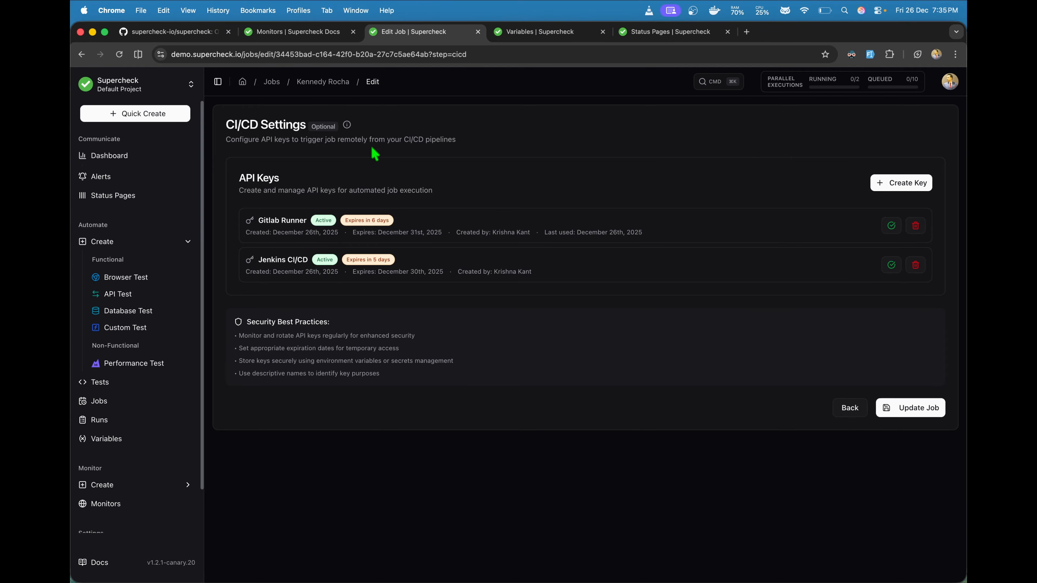
pyautogui.moveTo(347, 124)
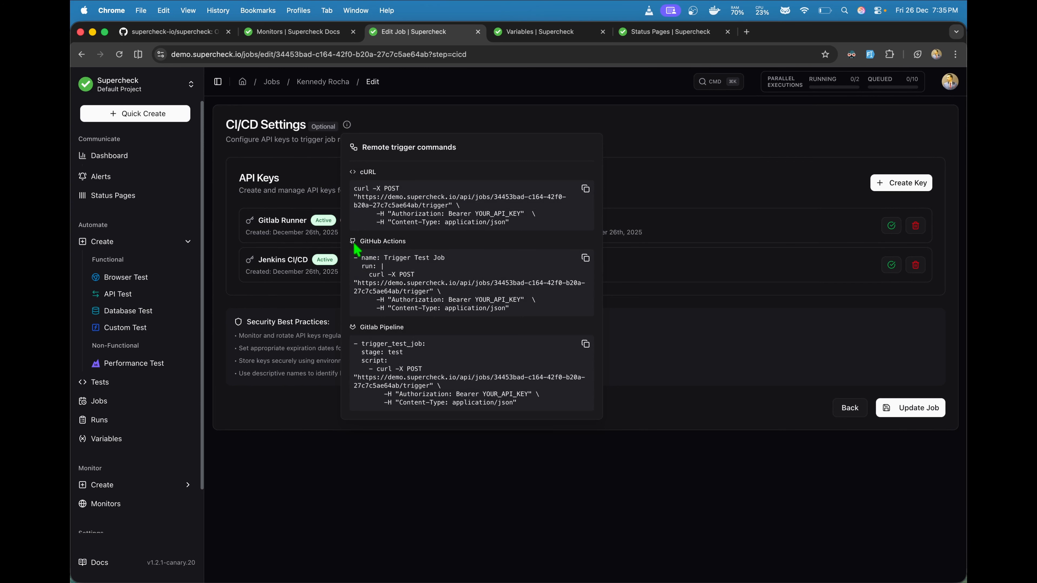
pyautogui.moveTo(358, 258); pyautogui.dragTo(511, 325)
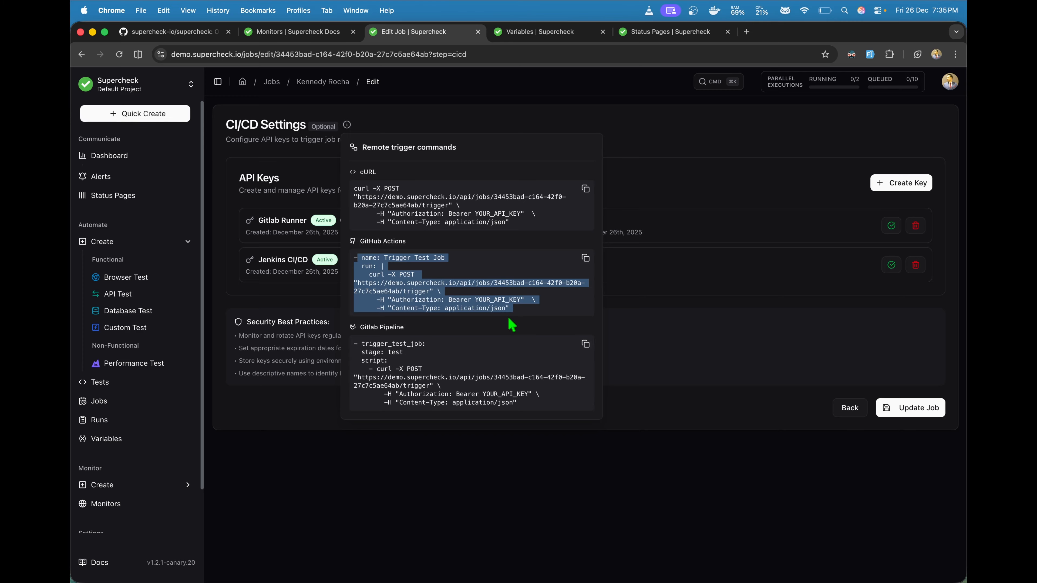
pyautogui.moveTo(528, 408); pyautogui.dragTo(358, 343)
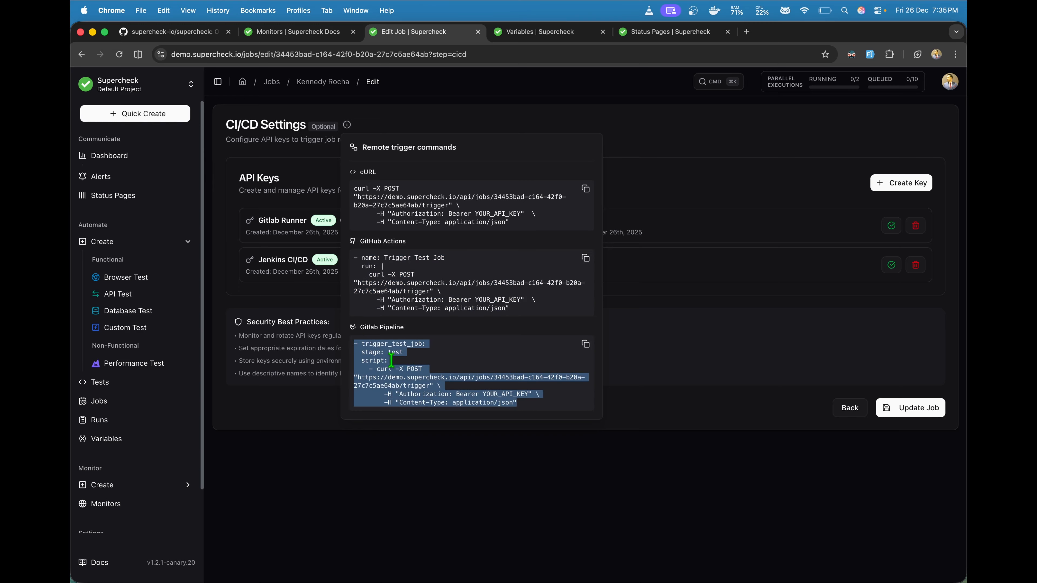
pyautogui.doubleClick(498, 393)
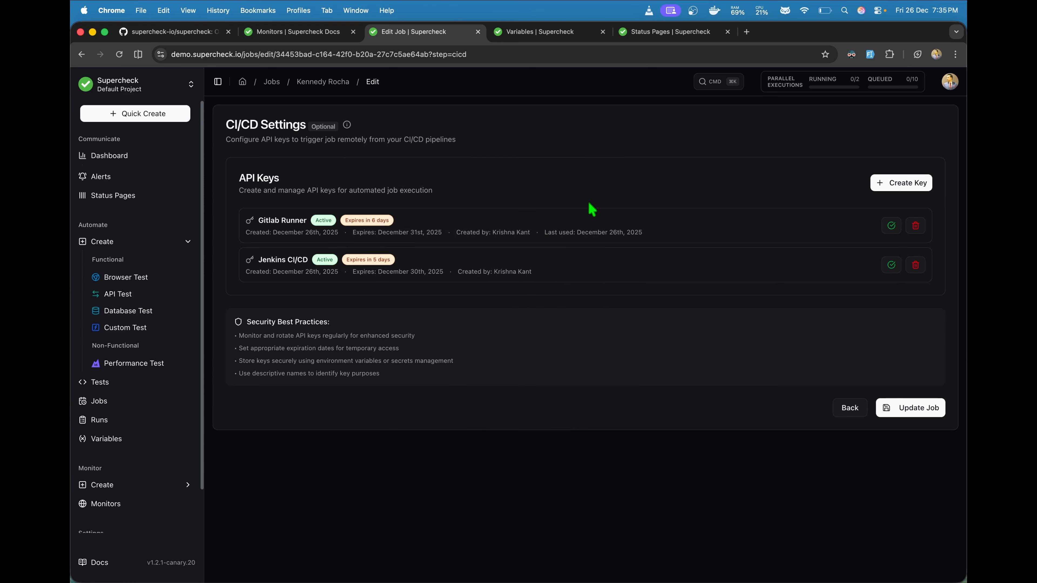
pyautogui.press('super+Tab')
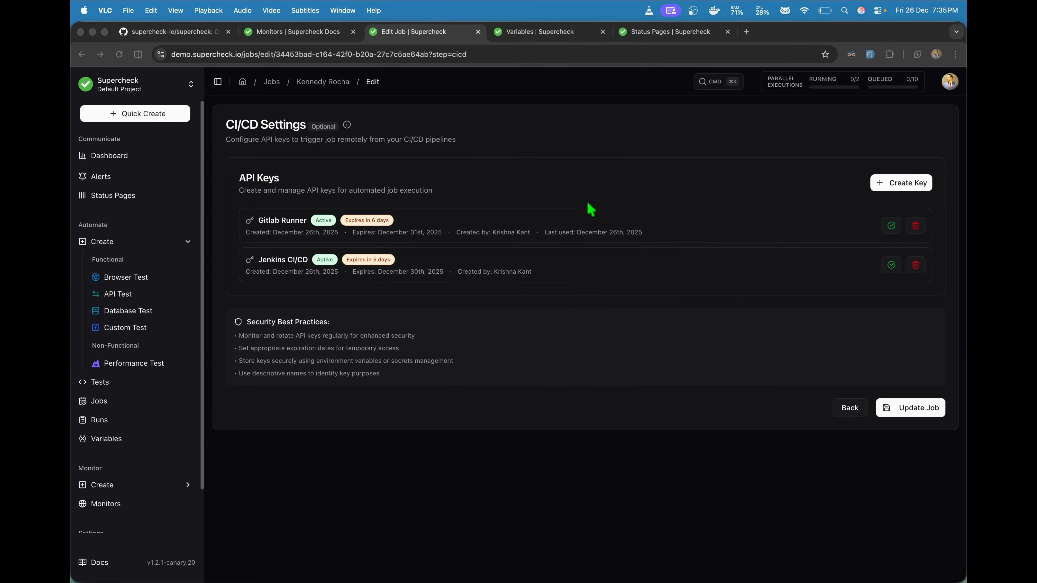
# Step: Run the pasted curl POST trigger command in Termius, then check the job's Runs list
pyautogui.press('super+Tab')
pyautogui.press('super+Tab')
pyautogui.press('super+Tab')
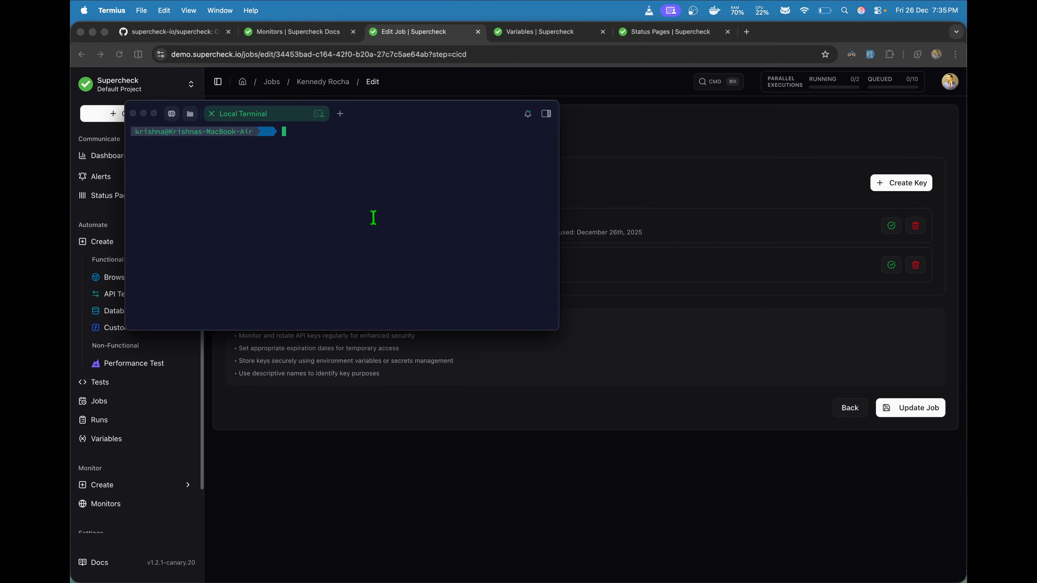
pyautogui.press('super+v')
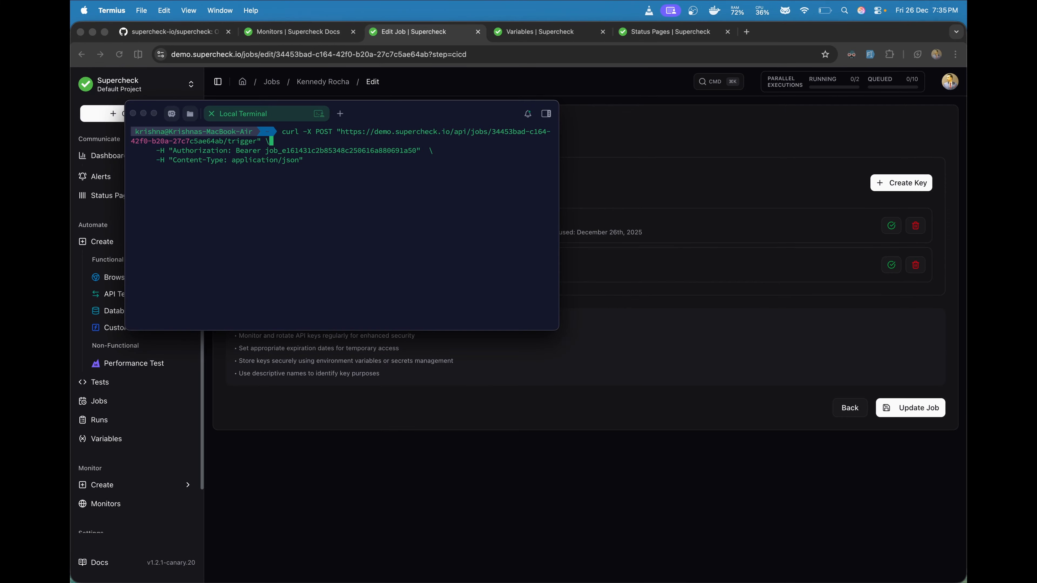
pyautogui.moveTo(405, 115); pyautogui.dragTo(560, 148)
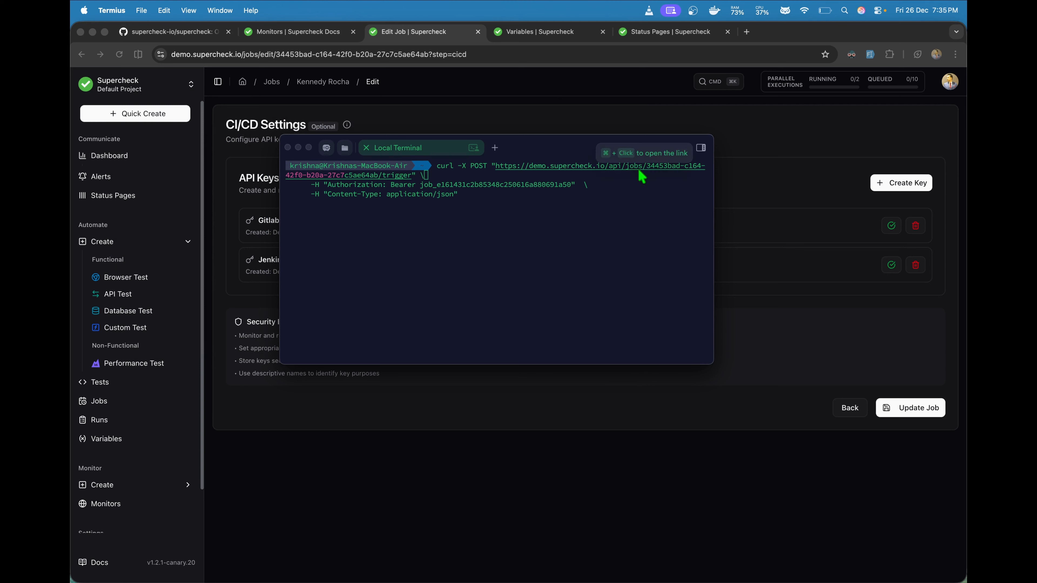
pyautogui.moveTo(421, 185); pyautogui.dragTo(567, 184)
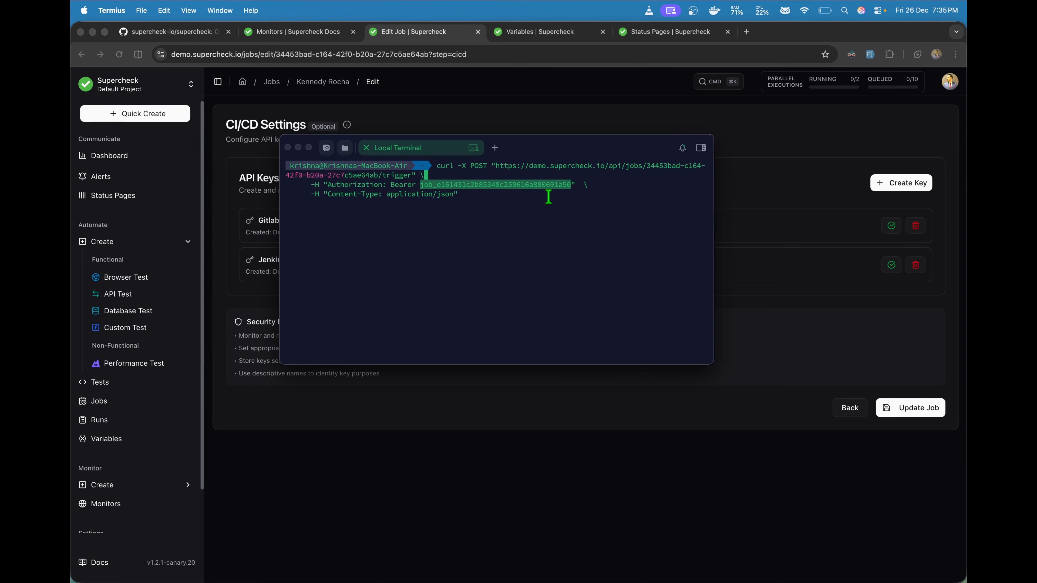
pyautogui.click(508, 199)
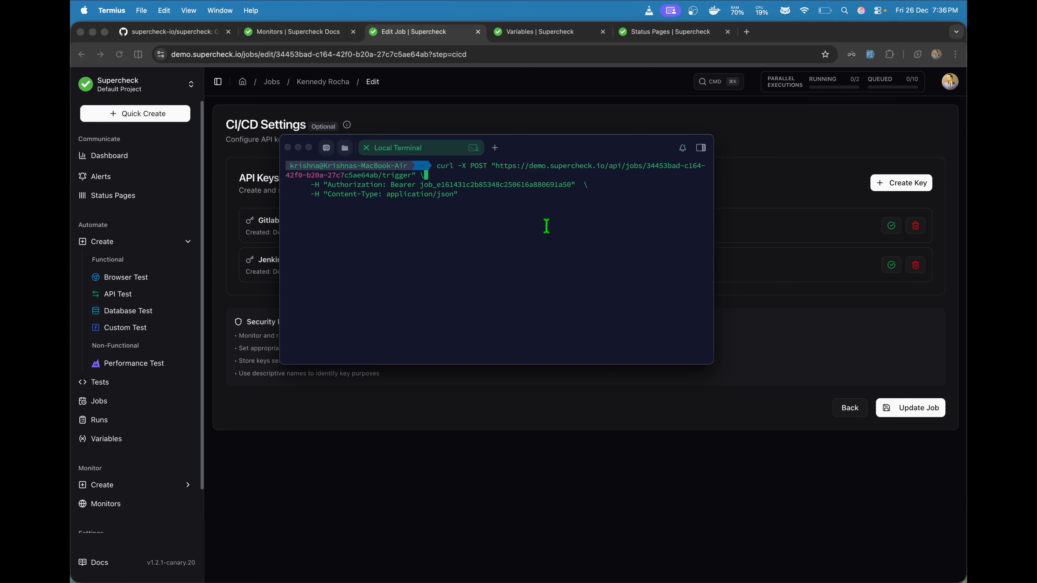
pyautogui.press('Return')
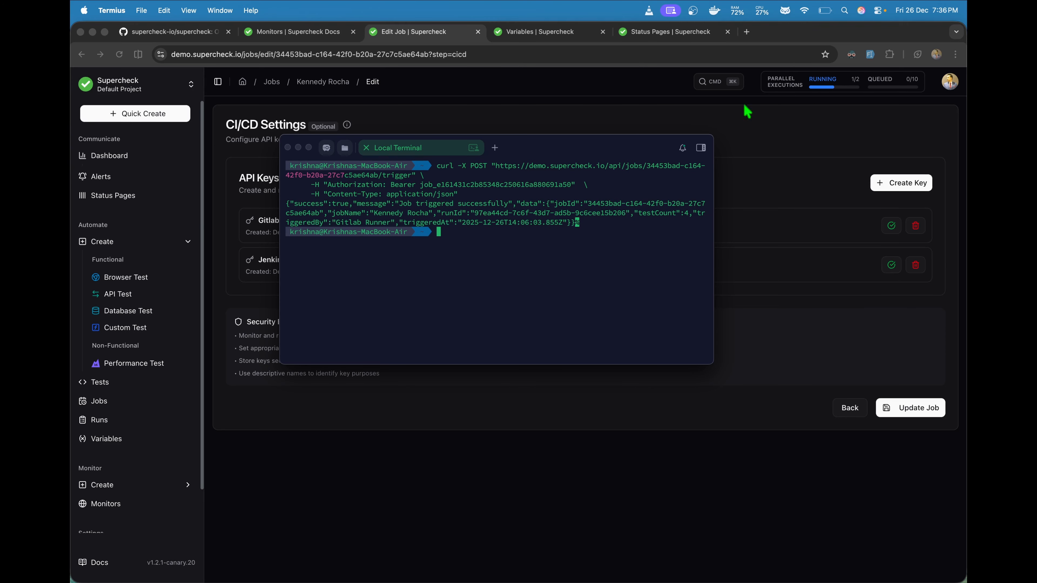
pyautogui.click(102, 420)
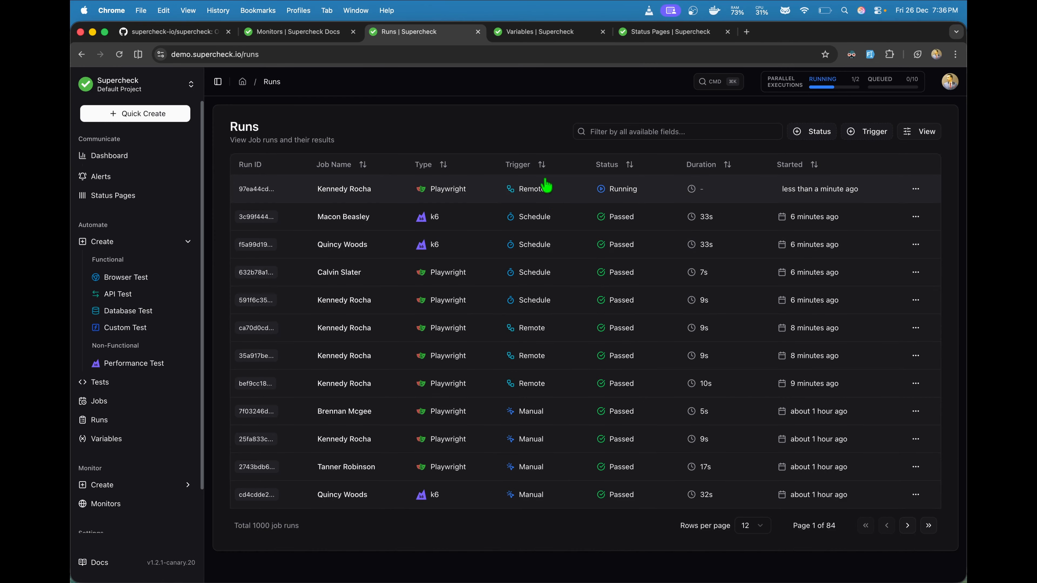
# Step: Inspect the newest remote run's report full screen, including the health endpoint test's steps
pyautogui.click(524, 191)
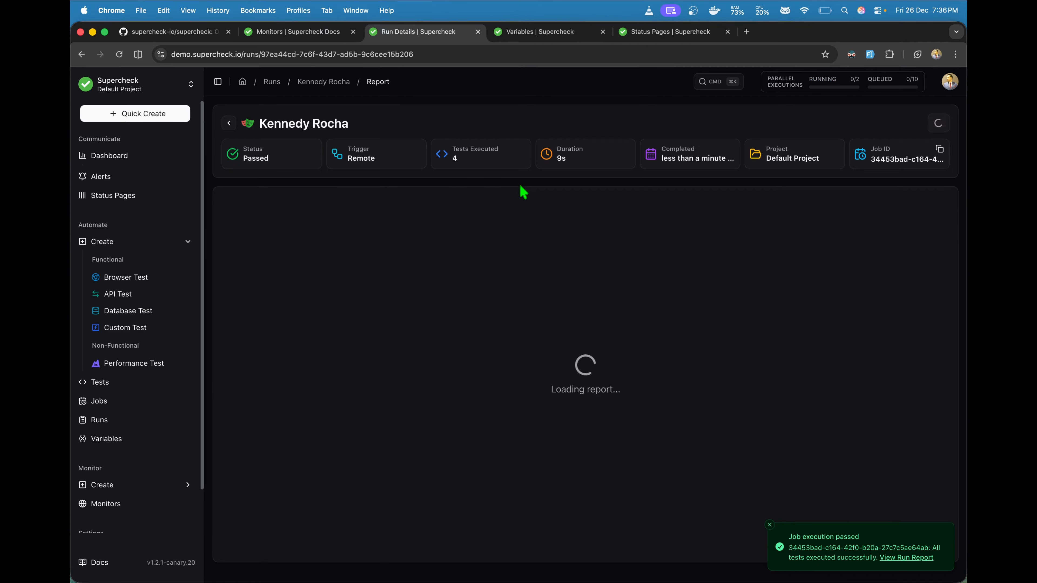
pyautogui.click(770, 525)
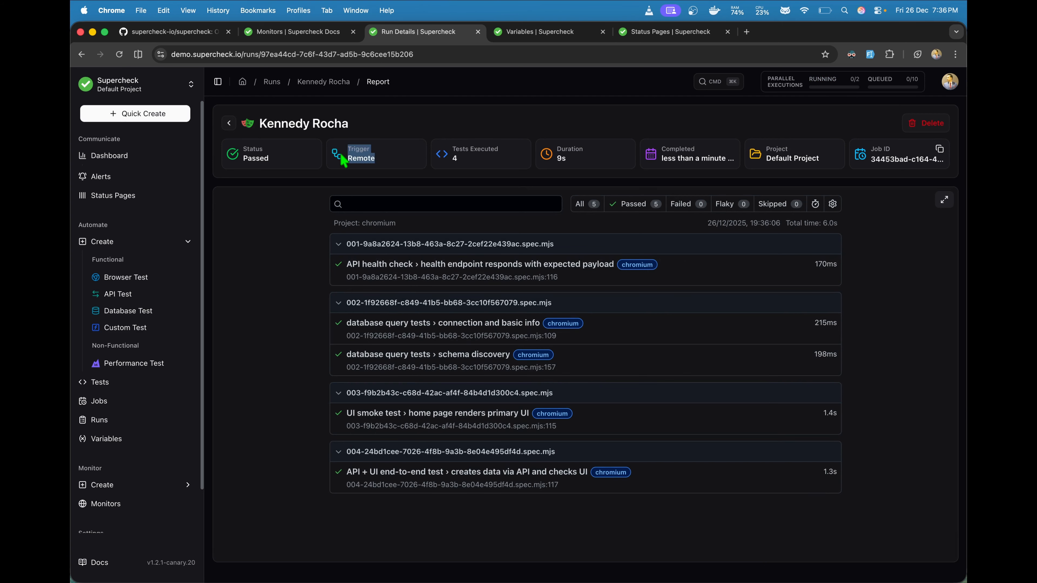
pyautogui.click(329, 200)
pyautogui.click(944, 200)
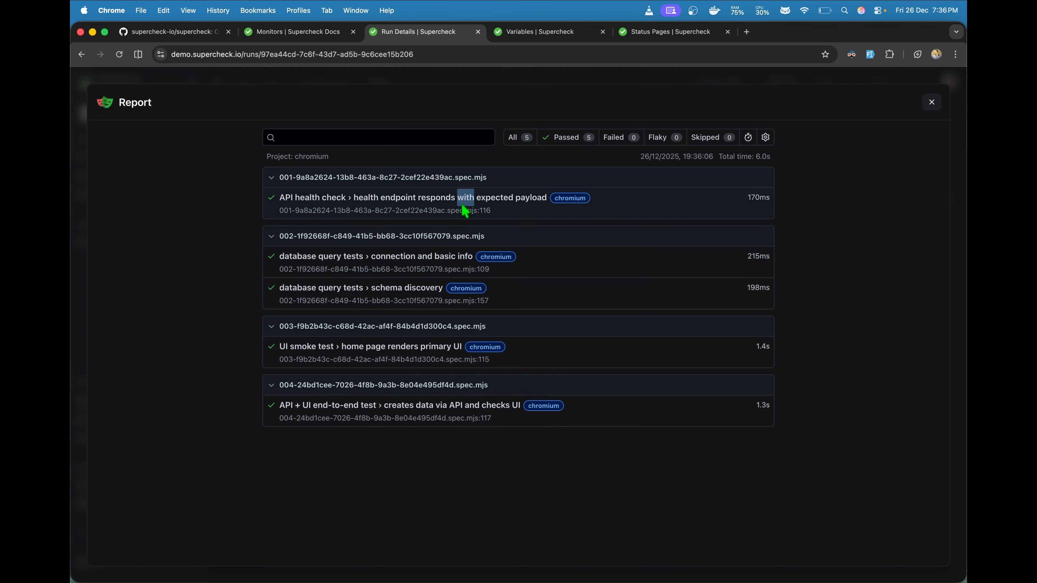
pyautogui.click(469, 199)
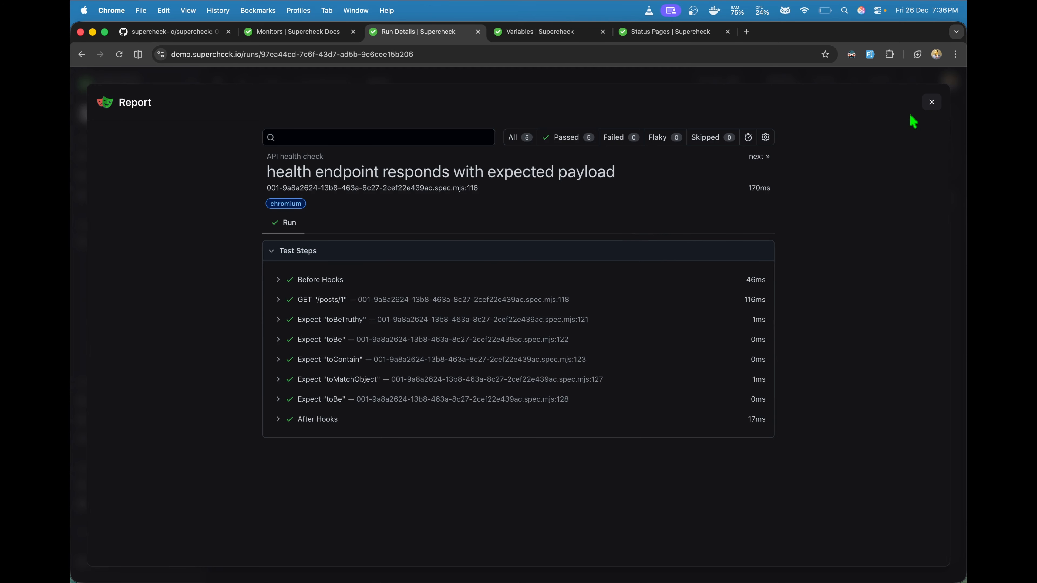
# Step: Leave the report and start a new Performance Test in the Playground
pyautogui.click(931, 103)
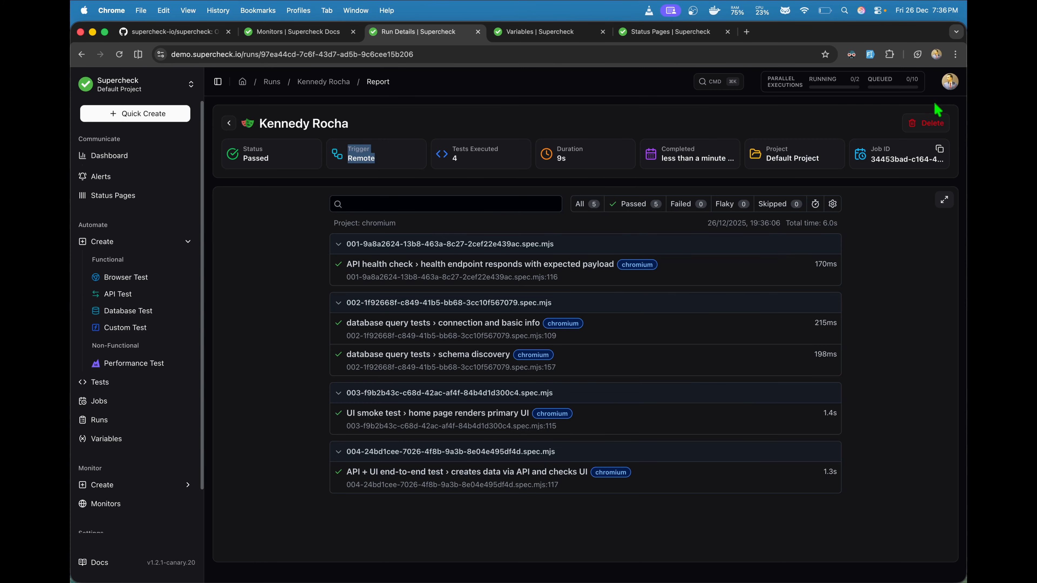
pyautogui.click(228, 124)
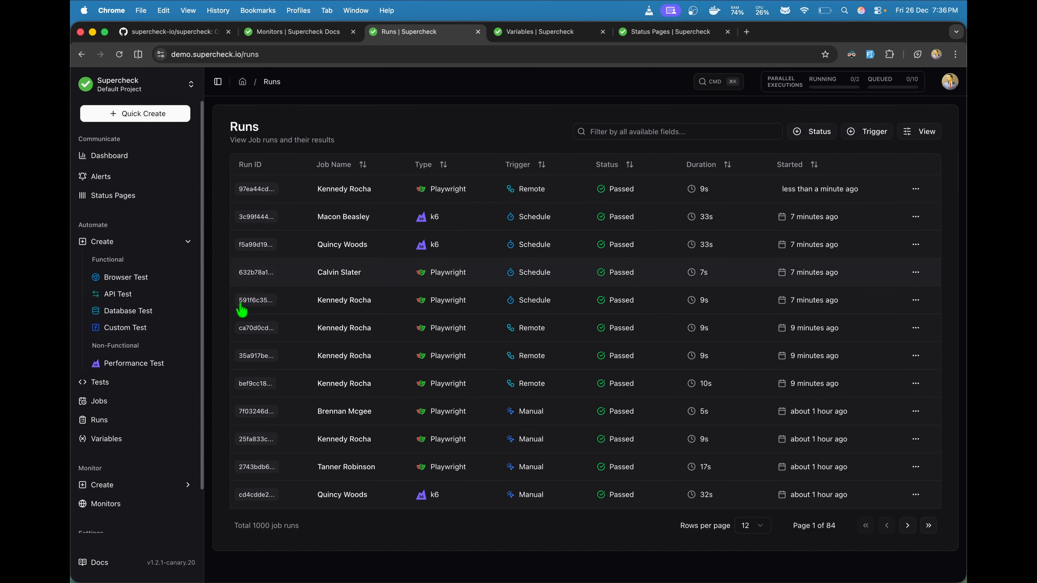
pyautogui.click(128, 362)
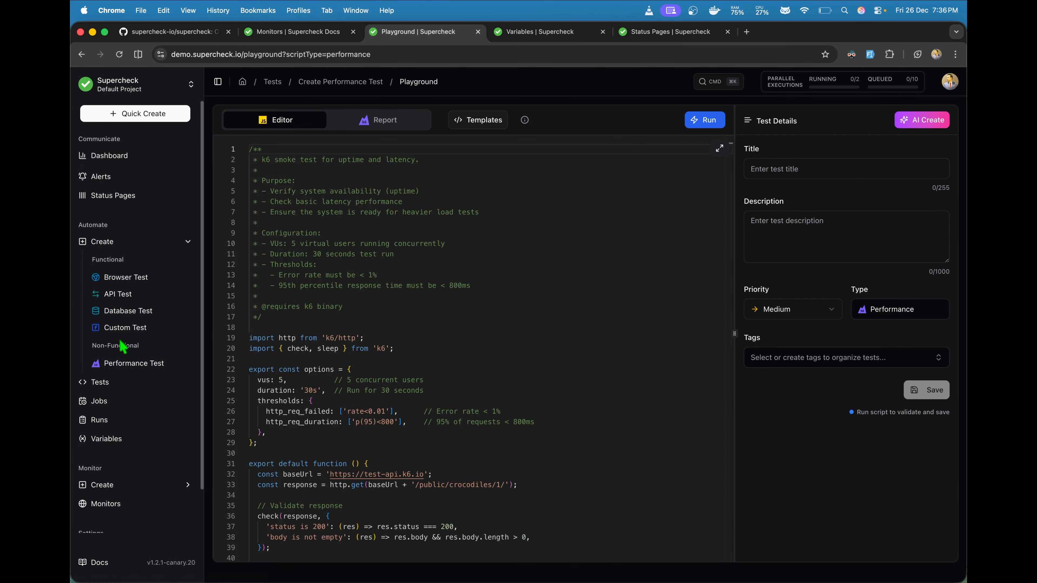
# Step: Go to Status Pages and close the duplicate status pages browser tab
pyautogui.scroll(-2, 127, 366)
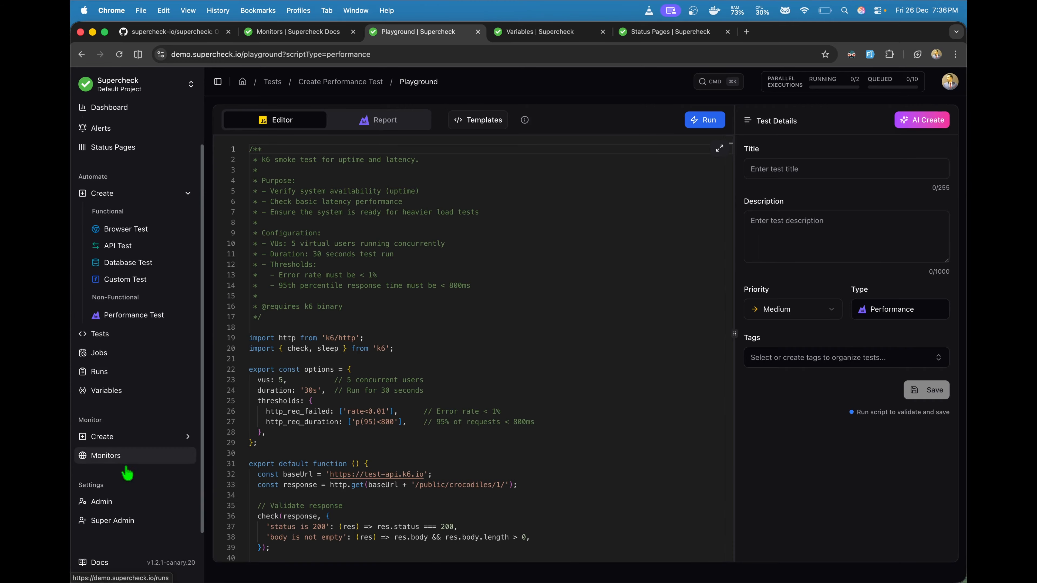
pyautogui.scroll(2, 127, 371)
pyautogui.click(128, 196)
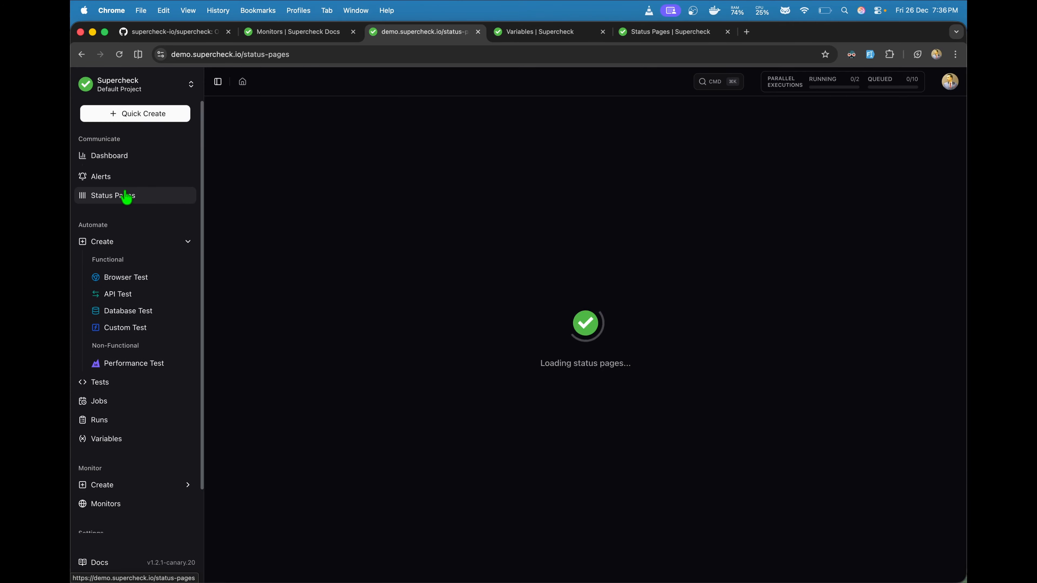
pyautogui.click(728, 31)
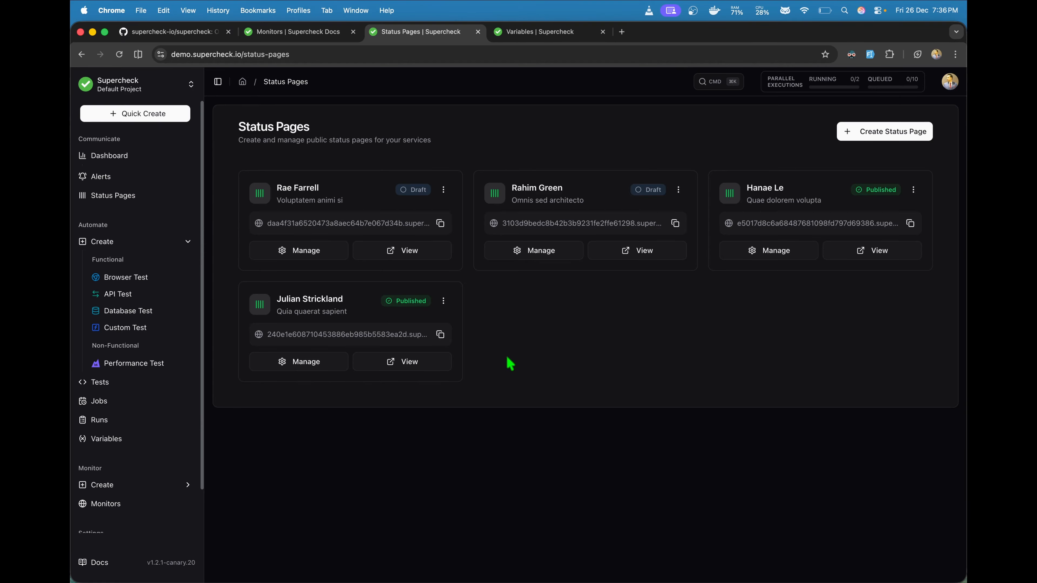
# Step: Create a status page auto-filled with sample data and open its management view
pyautogui.click(863, 132)
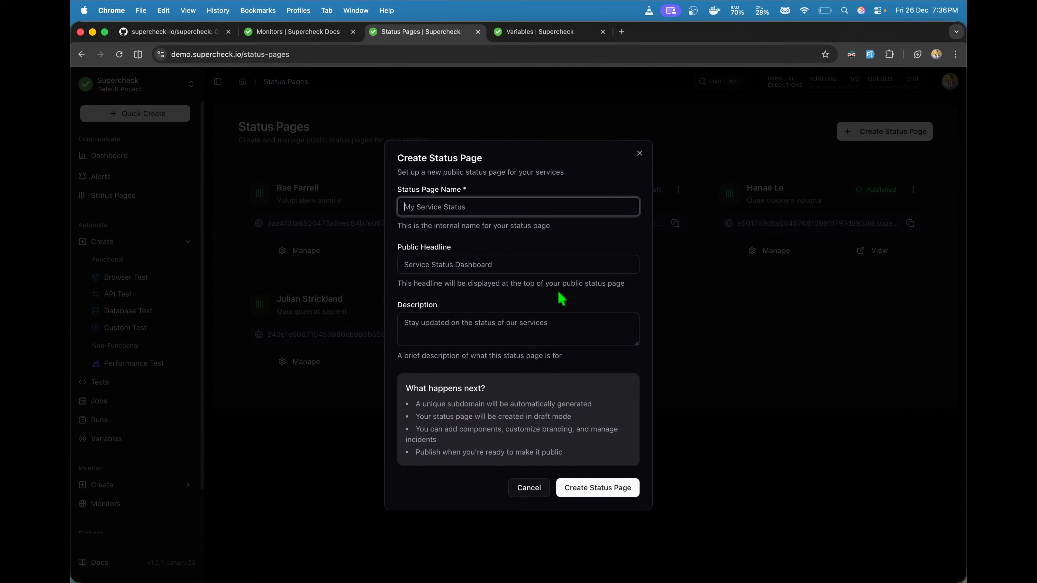
pyautogui.click(870, 54)
pyautogui.click(586, 492)
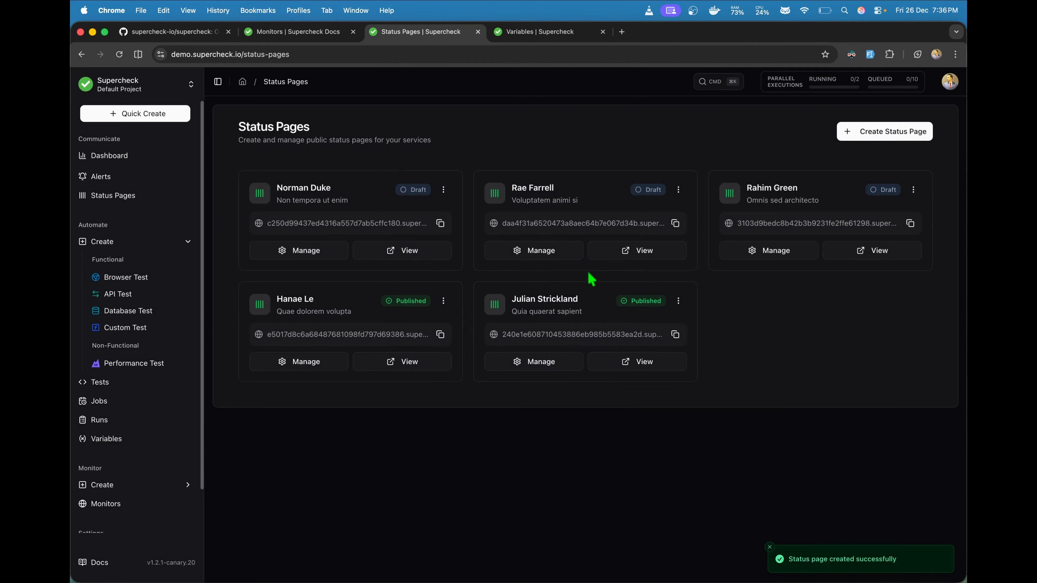
pyautogui.click(311, 254)
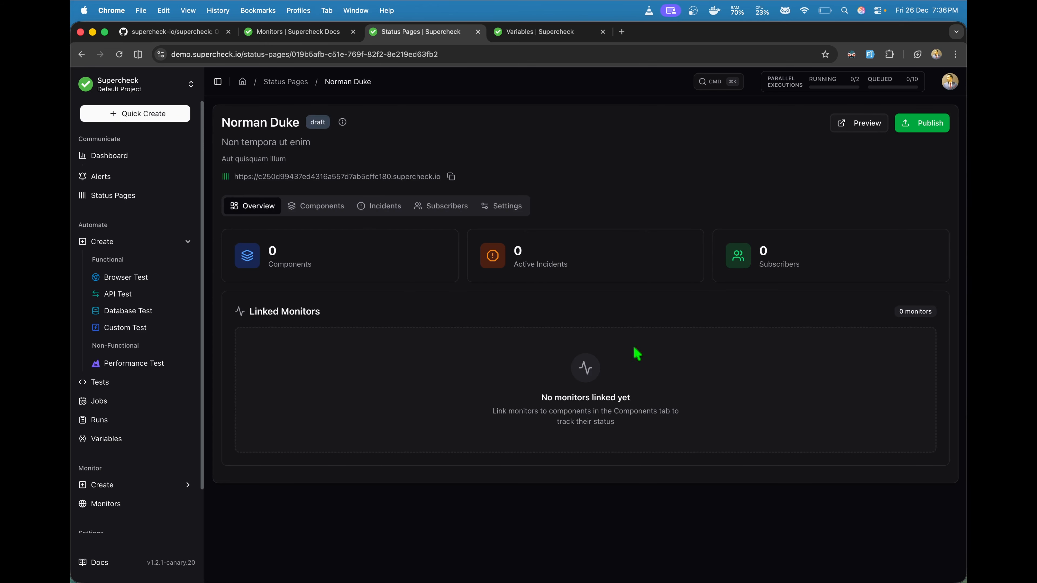
# Step: Start a new component on the status page with status Operational
pyautogui.click(340, 208)
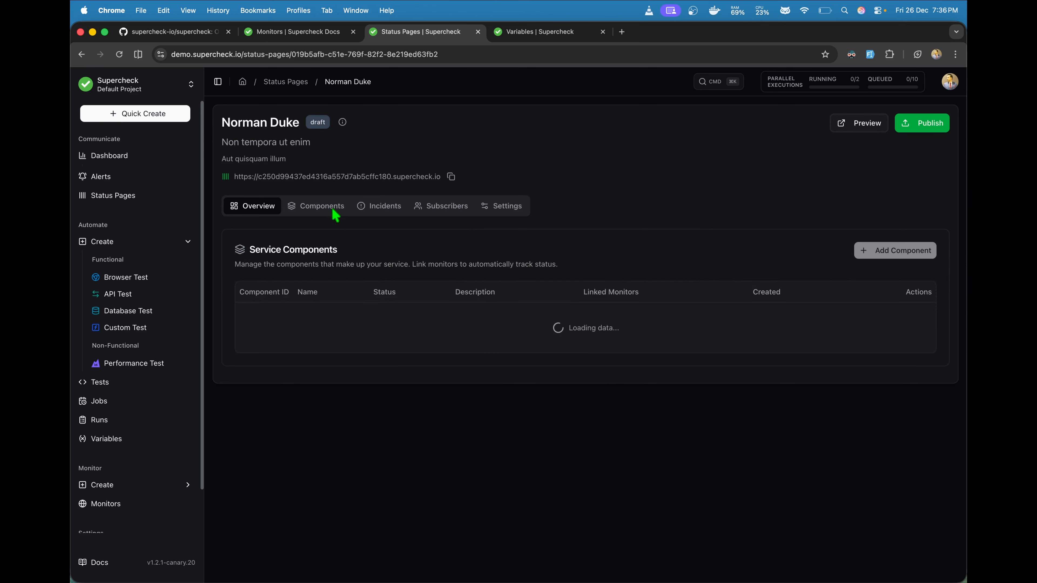
pyautogui.click(584, 398)
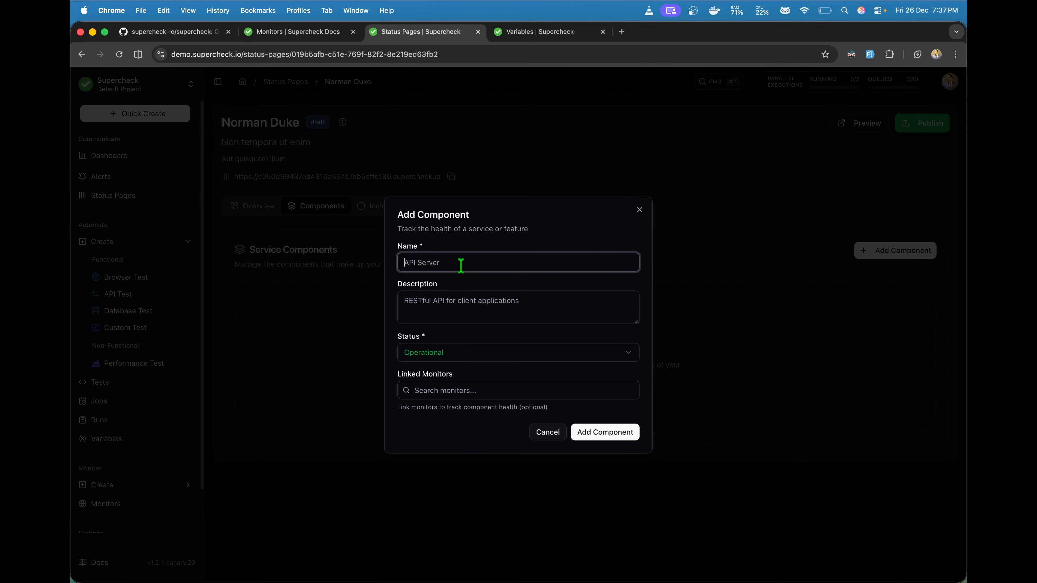
pyautogui.click(427, 302)
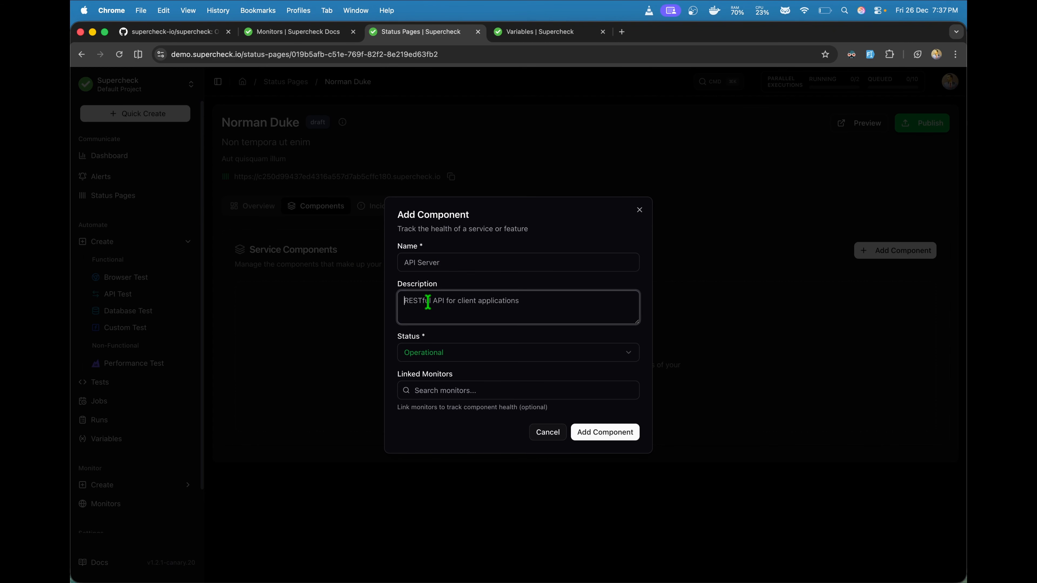
pyautogui.click(469, 359)
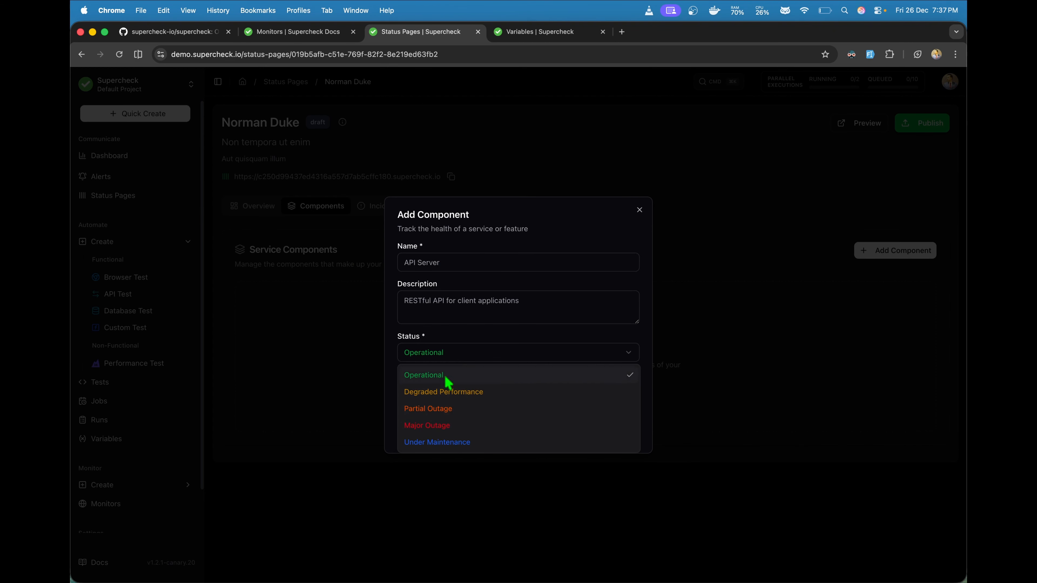
pyautogui.click(470, 340)
# Step: Link four monitors to the new component
pyautogui.click(464, 389)
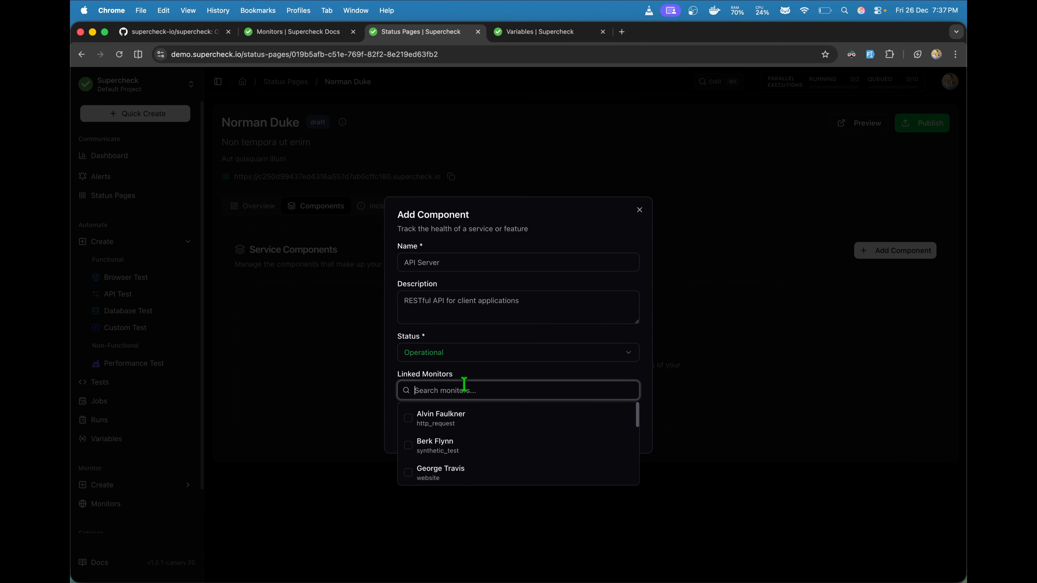
pyautogui.click(451, 420)
pyautogui.click(467, 383)
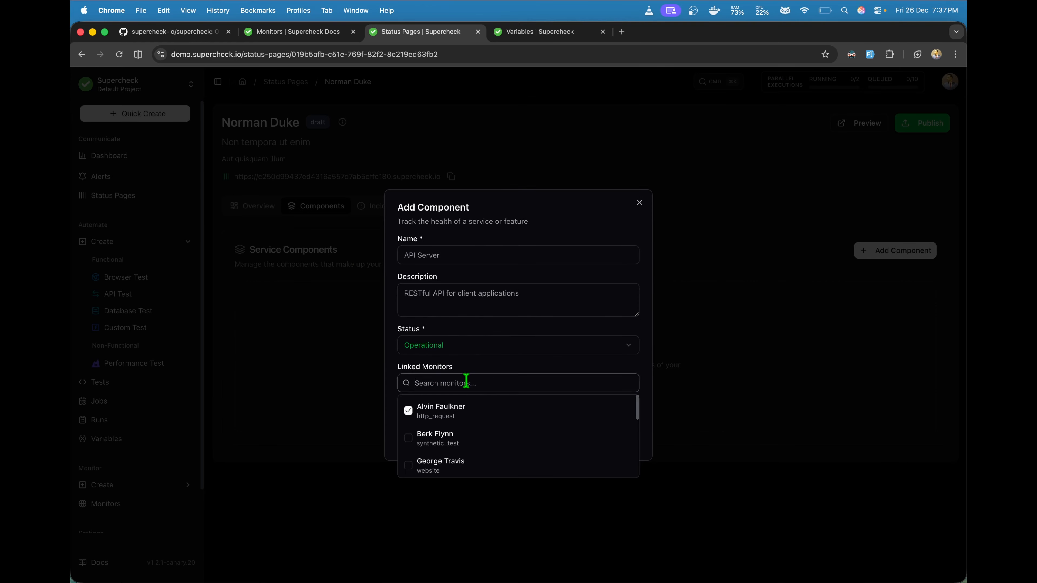
pyautogui.click(465, 436)
pyautogui.click(474, 383)
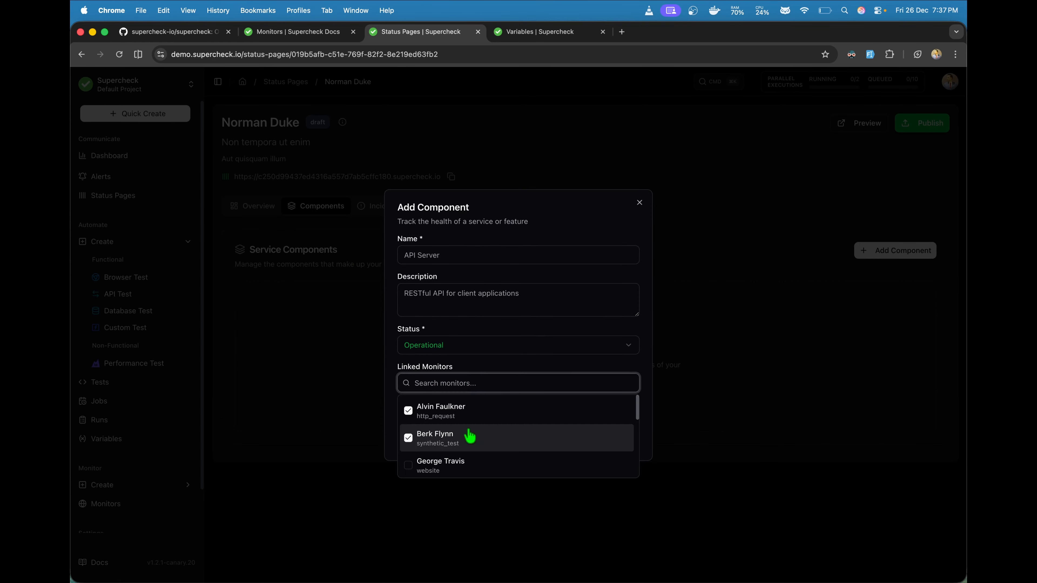
pyautogui.scroll(-3, 441, 439)
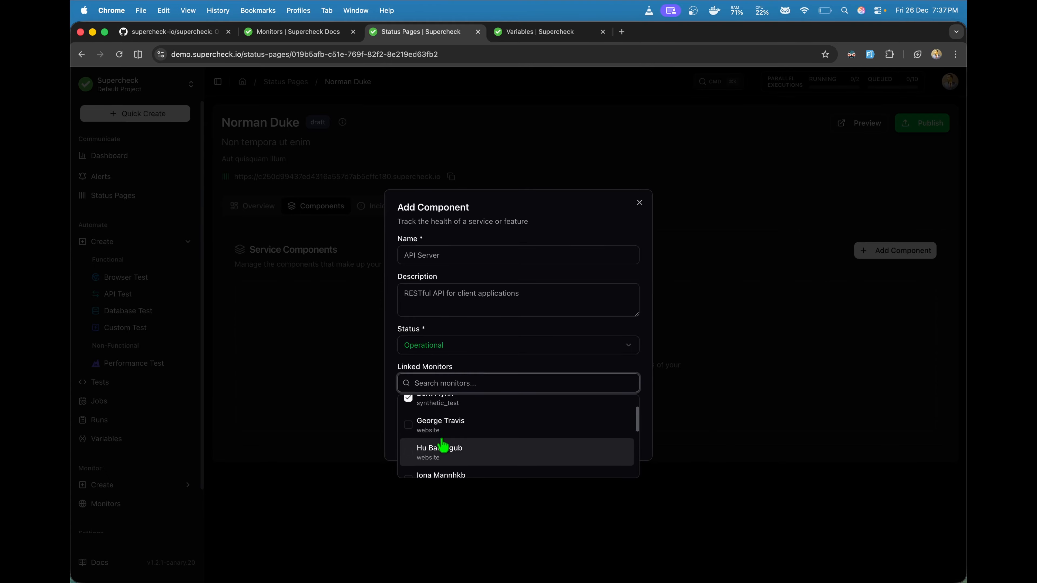
pyautogui.click(435, 425)
pyautogui.click(448, 388)
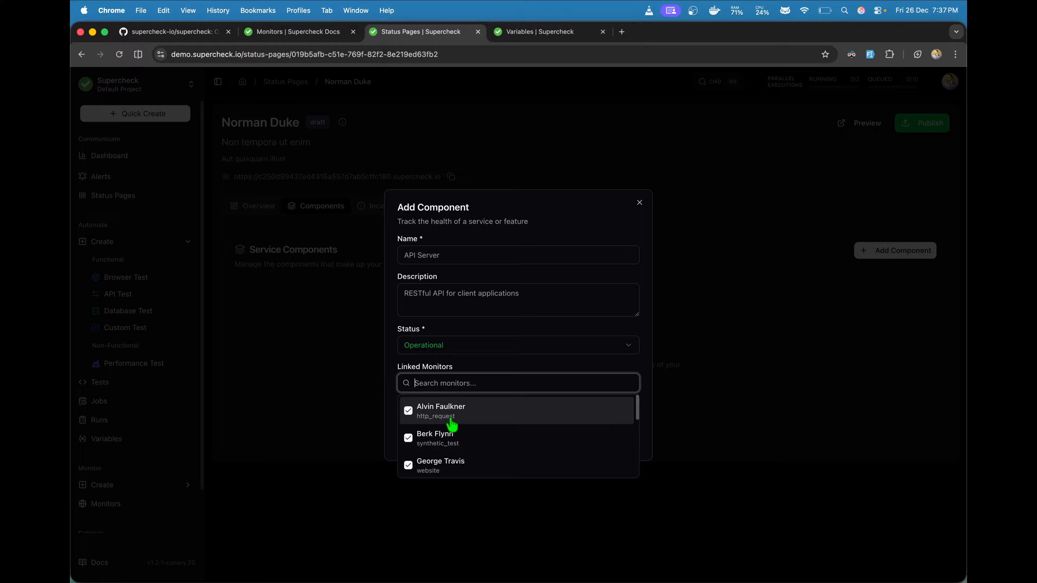
pyautogui.scroll(-2, 447, 454)
pyautogui.click(447, 442)
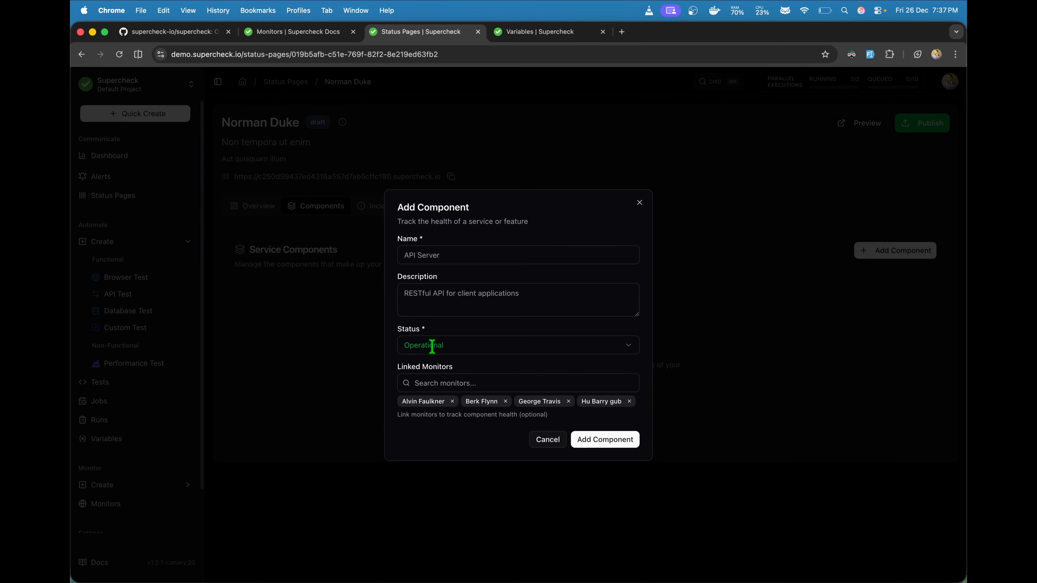
# Step: Auto-fill and save the component with its four monitors, then view the page's incidents
pyautogui.click(614, 439)
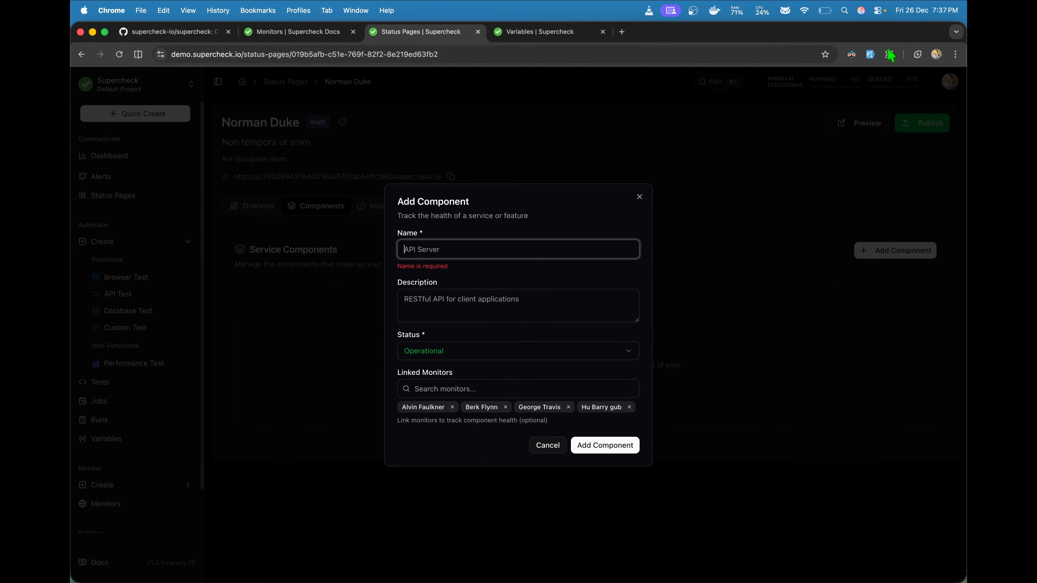
pyautogui.click(871, 55)
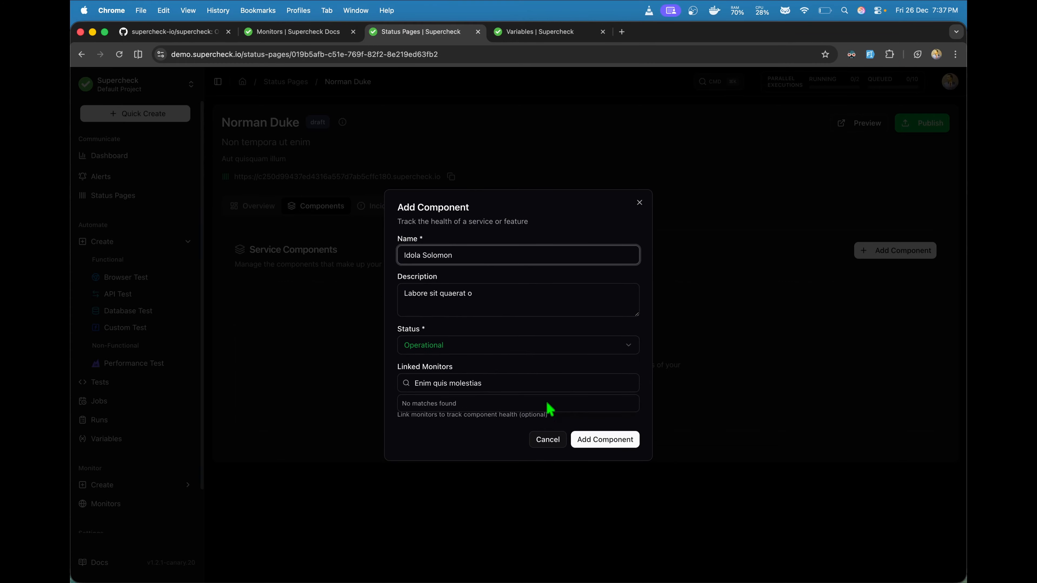
pyautogui.moveTo(484, 384); pyautogui.dragTo(413, 380)
pyautogui.press('BackSpace')
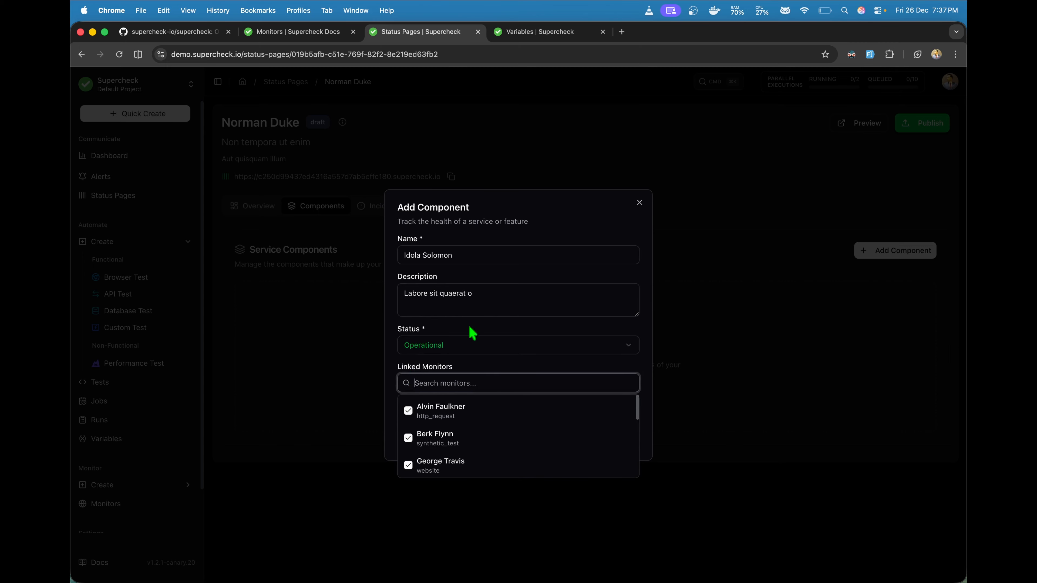
pyautogui.click(536, 333)
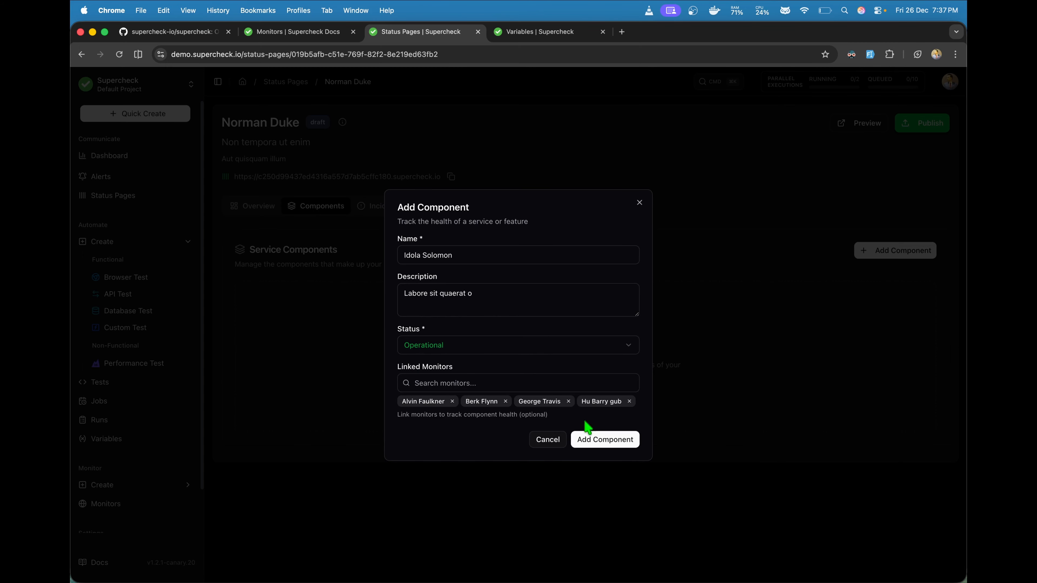
pyautogui.click(597, 436)
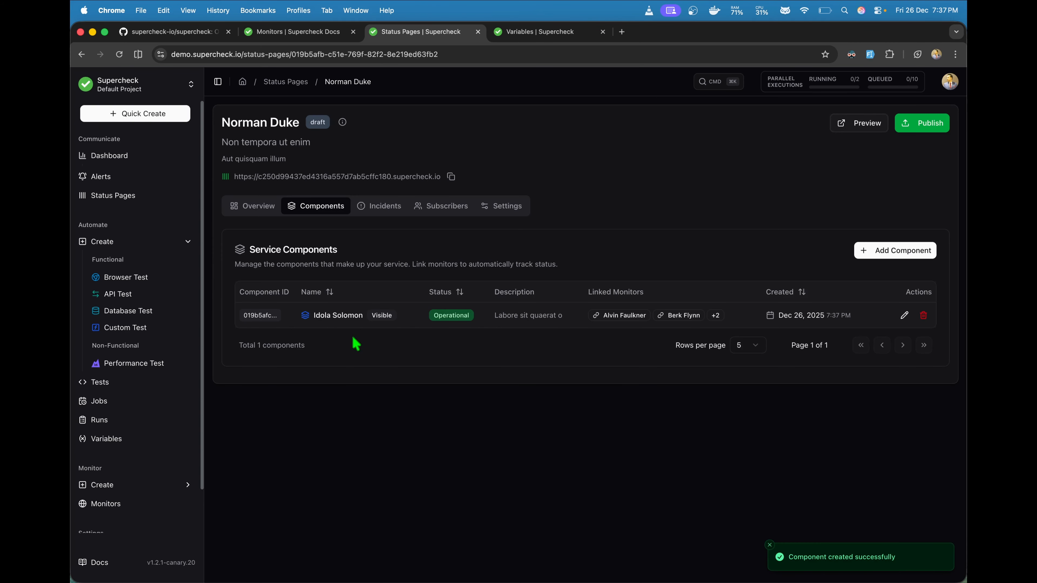
pyautogui.click(268, 209)
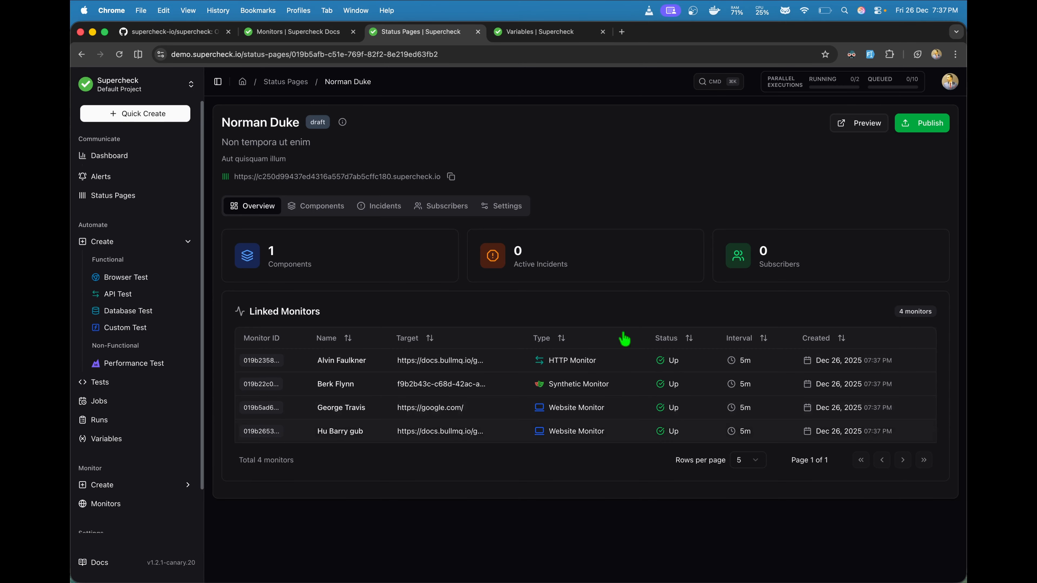
pyautogui.click(383, 204)
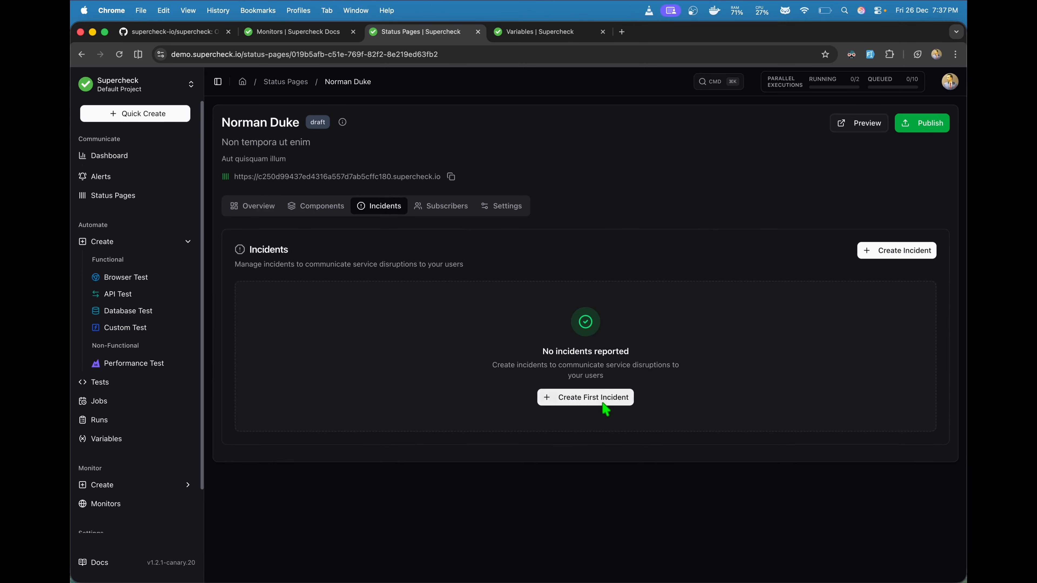
# Step: Start an auto-filled incident with Minor impact and Investigating status
pyautogui.click(588, 402)
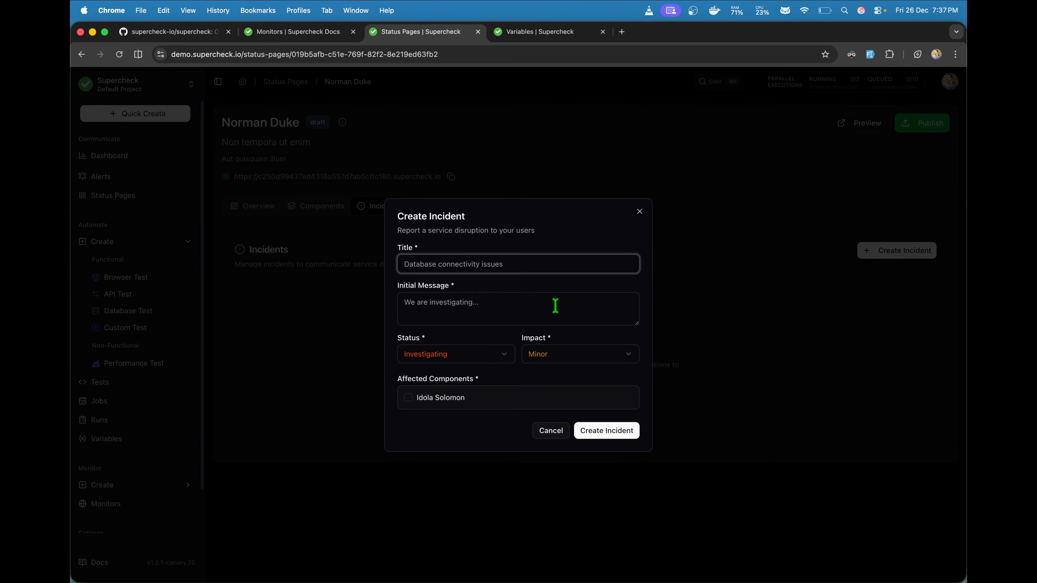
pyautogui.click(496, 359)
pyautogui.click(514, 331)
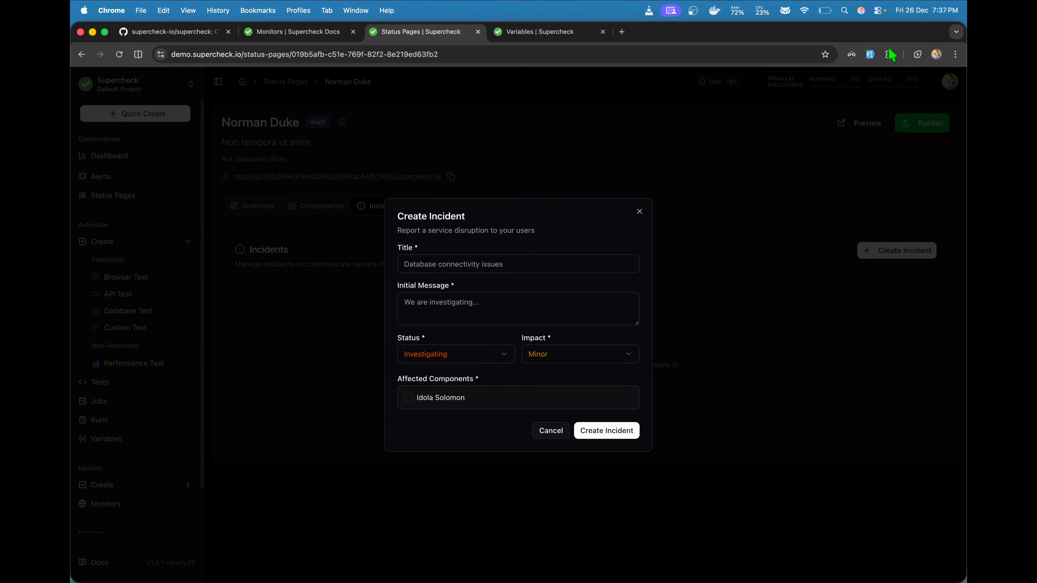
pyautogui.click(870, 55)
pyautogui.click(541, 347)
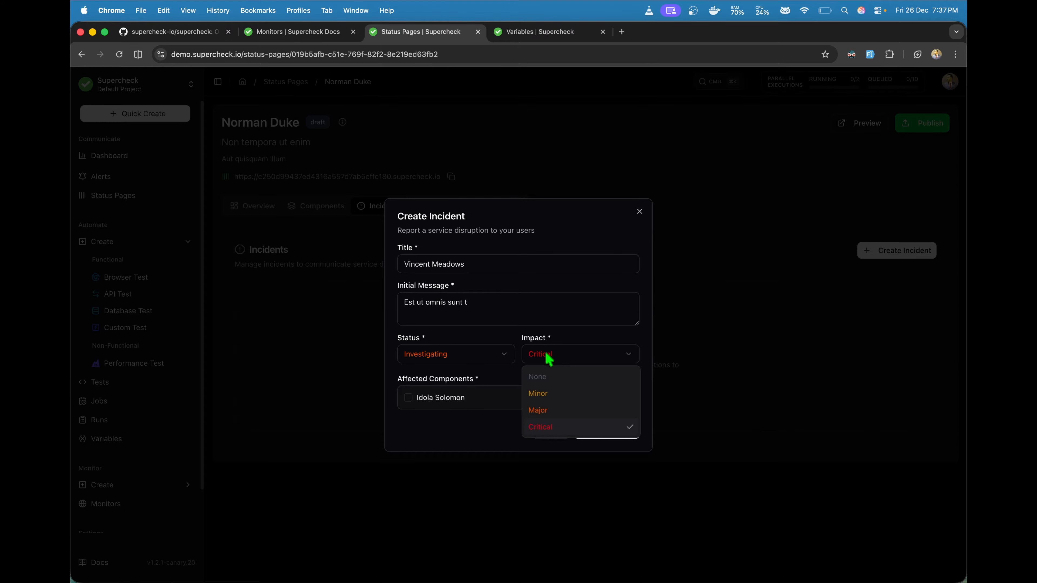
pyautogui.click(541, 376)
pyautogui.click(580, 363)
pyautogui.click(563, 395)
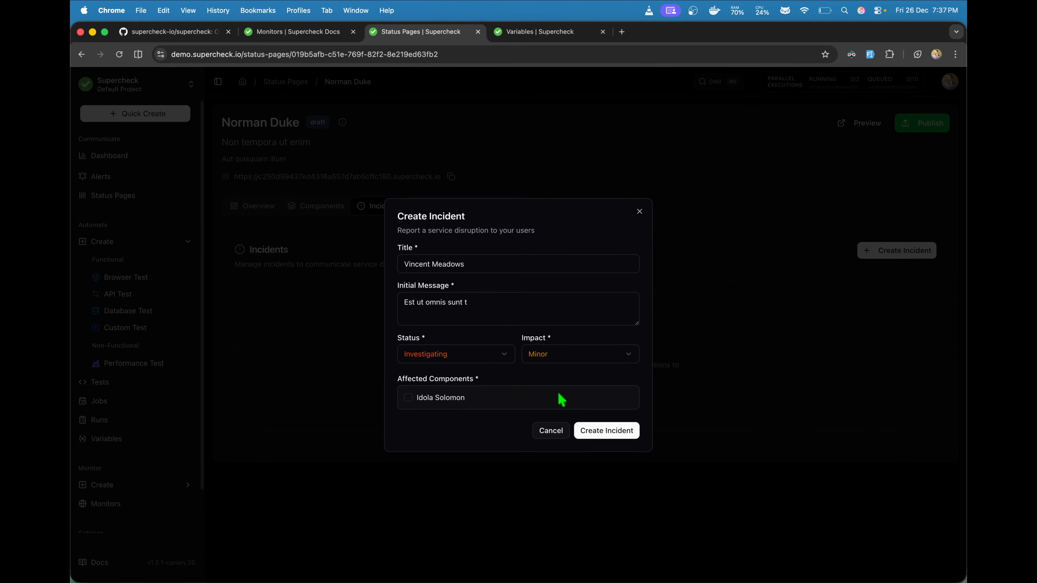
pyautogui.click(491, 358)
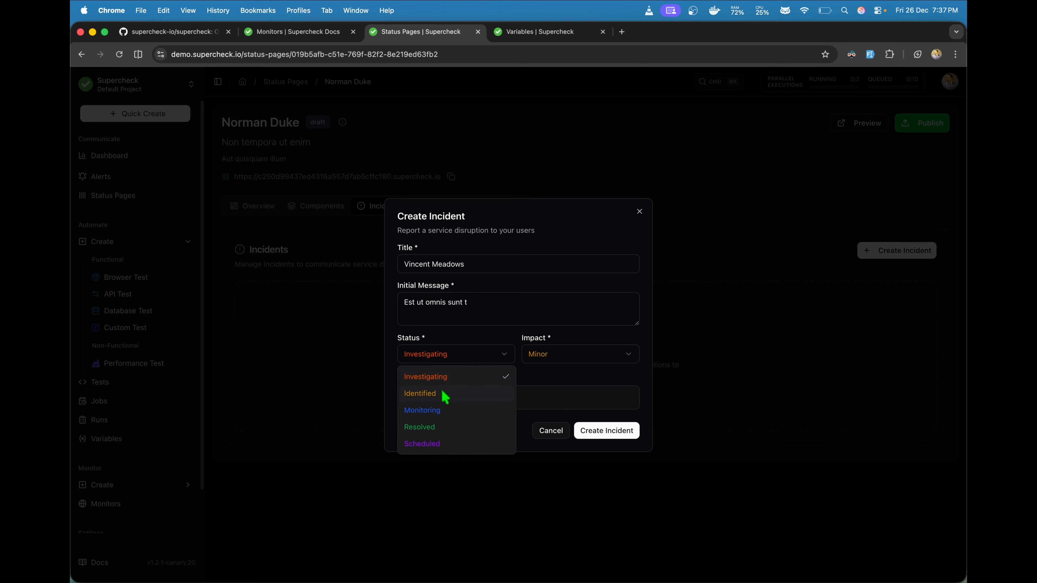
pyautogui.click(442, 379)
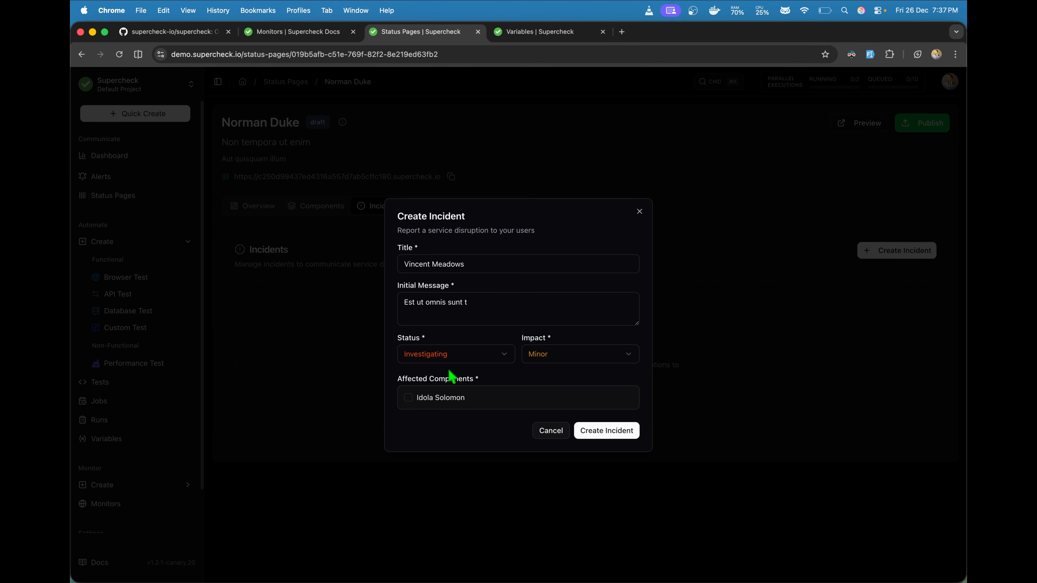
# Step: Mark the component as affected with Partial Outage and create the incident
pyautogui.click(440, 395)
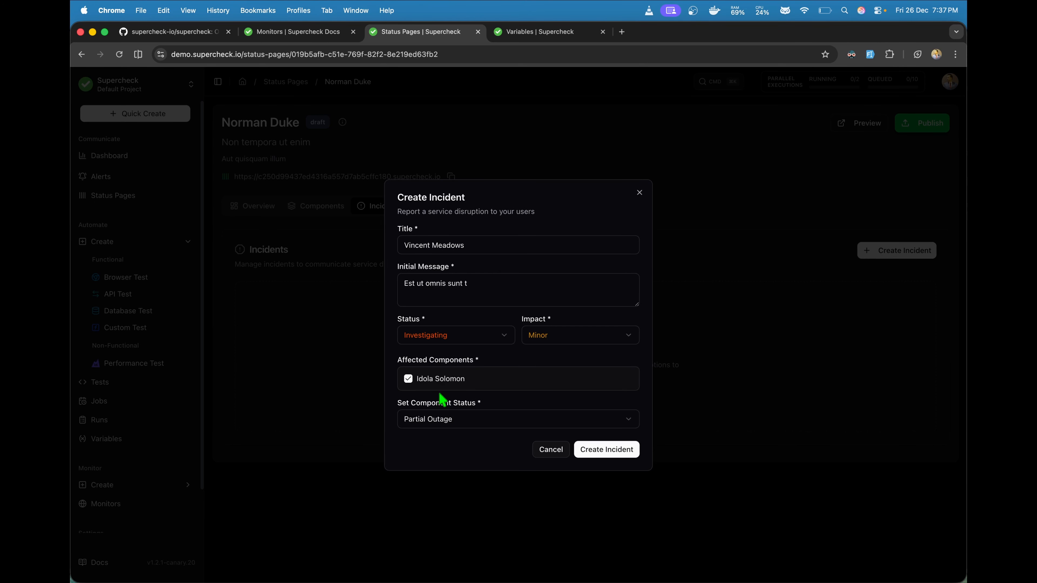
pyautogui.click(483, 427)
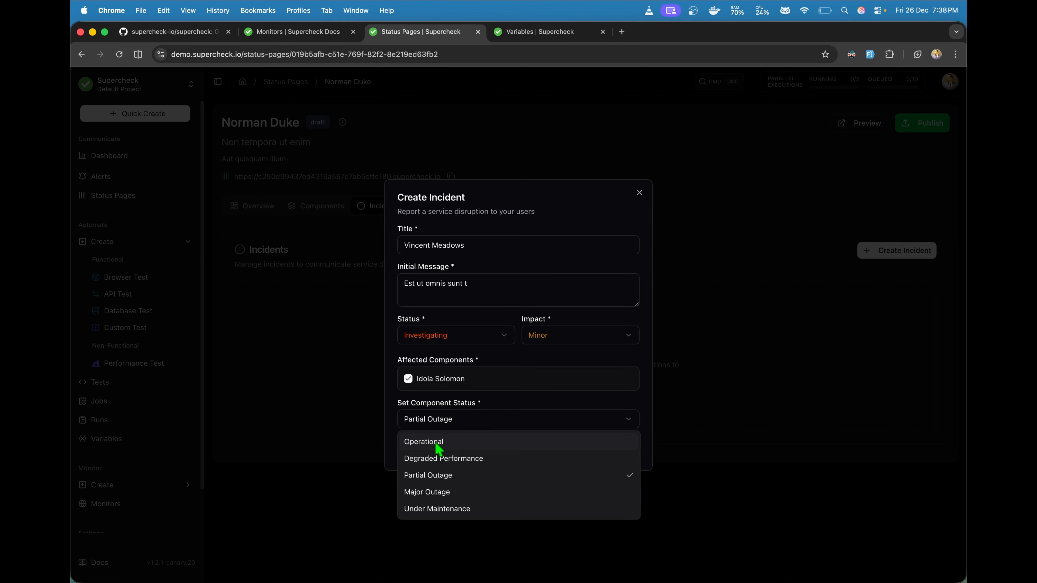
pyautogui.click(442, 475)
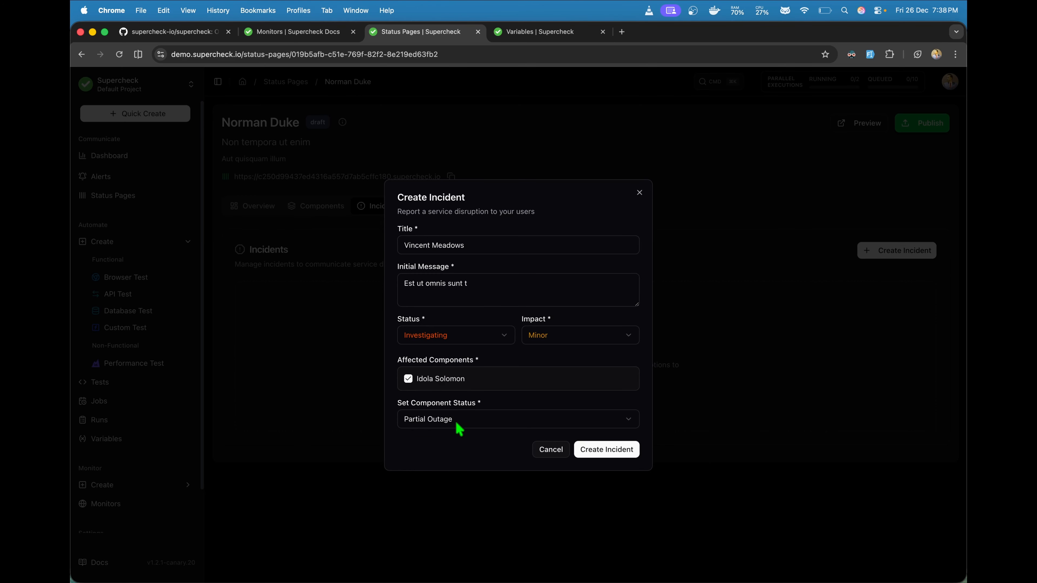
pyautogui.click(613, 443)
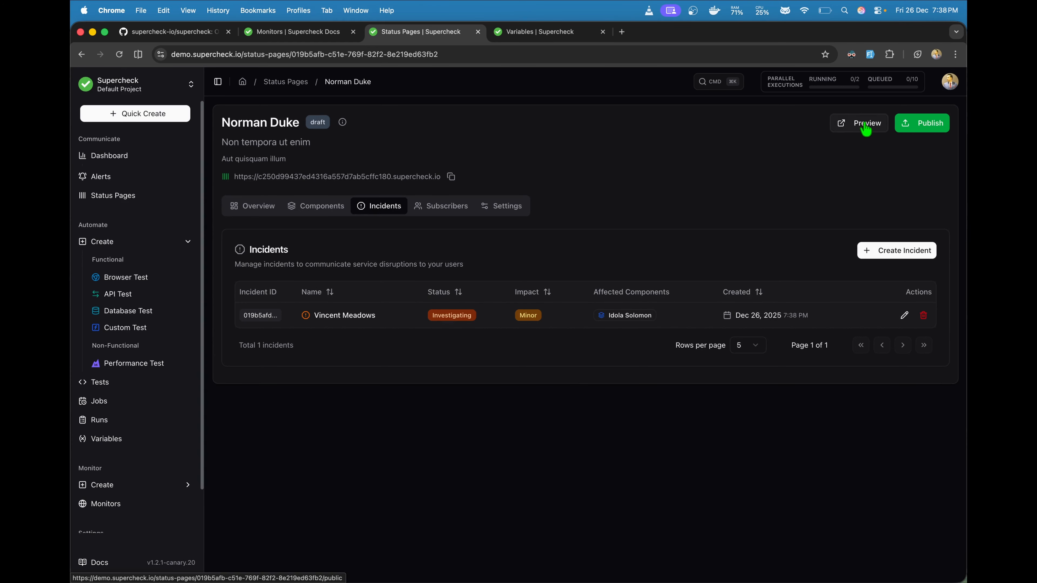
# Step: Preview the public status page and open the incident's detail report
pyautogui.click(853, 125)
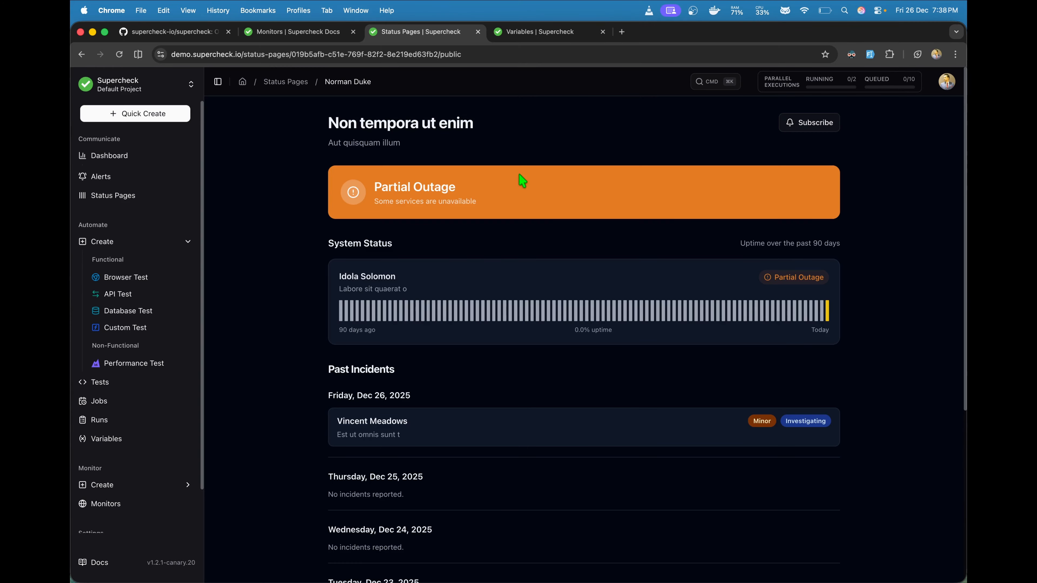
pyautogui.scroll(-6, 442, 245)
pyautogui.scroll(6, 442, 245)
pyautogui.scroll(-6, 442, 245)
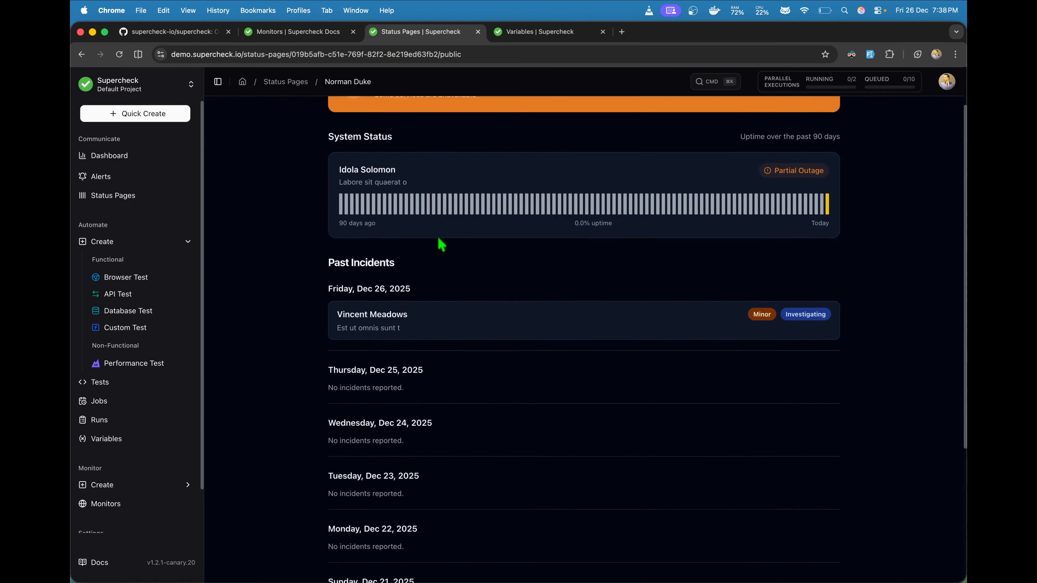
pyautogui.scroll(6, 442, 245)
pyautogui.scroll(-2, 442, 245)
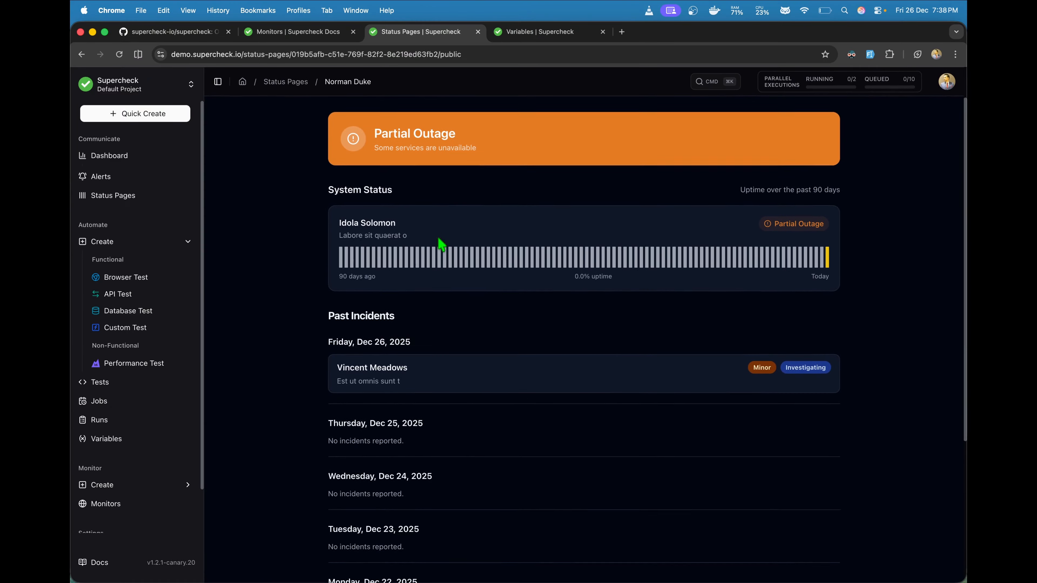
pyautogui.click(485, 366)
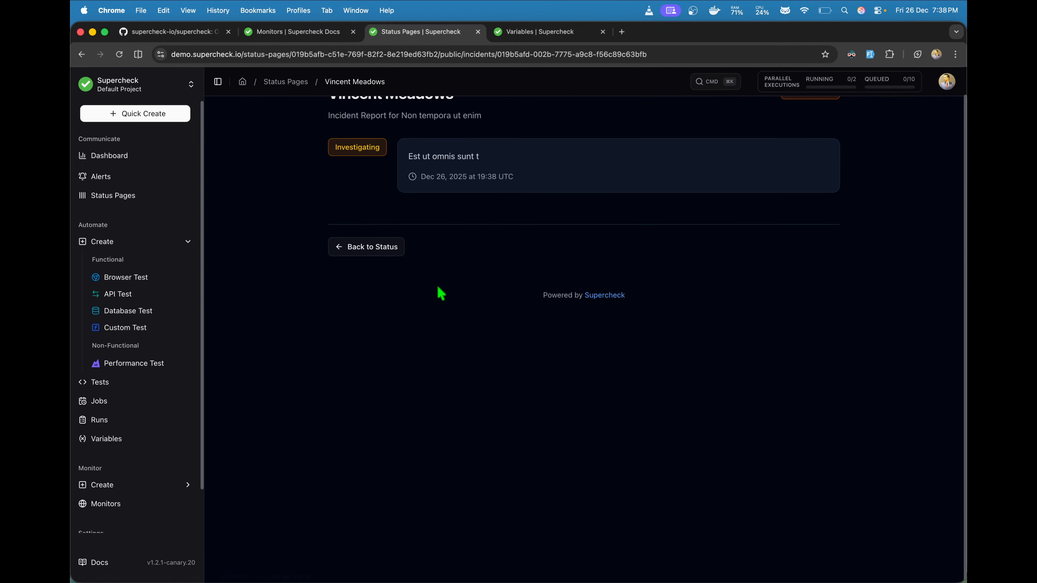
pyautogui.scroll(1, 383, 251)
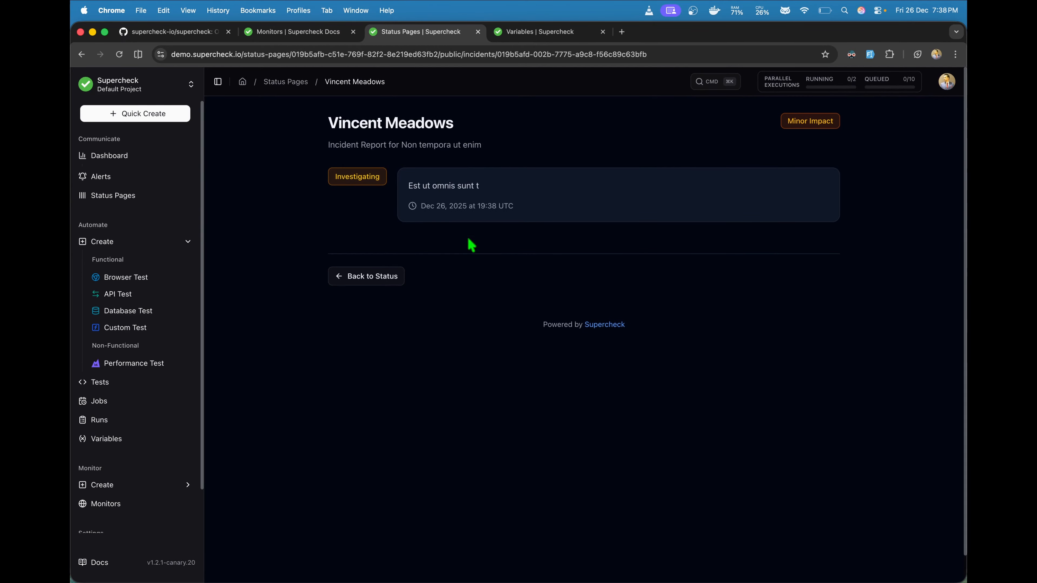
# Step: Return to the public status overview, scroll through it, then go back to the Status Pages list
pyautogui.click(381, 281)
pyautogui.scroll(-5, 378, 317)
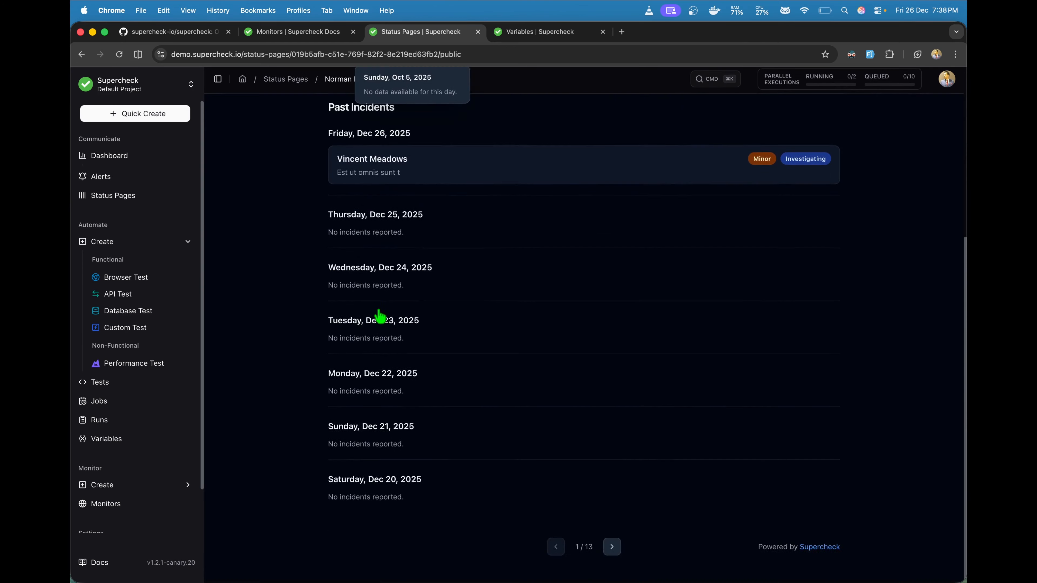
pyautogui.scroll(5, 379, 317)
pyautogui.scroll(-5, 379, 316)
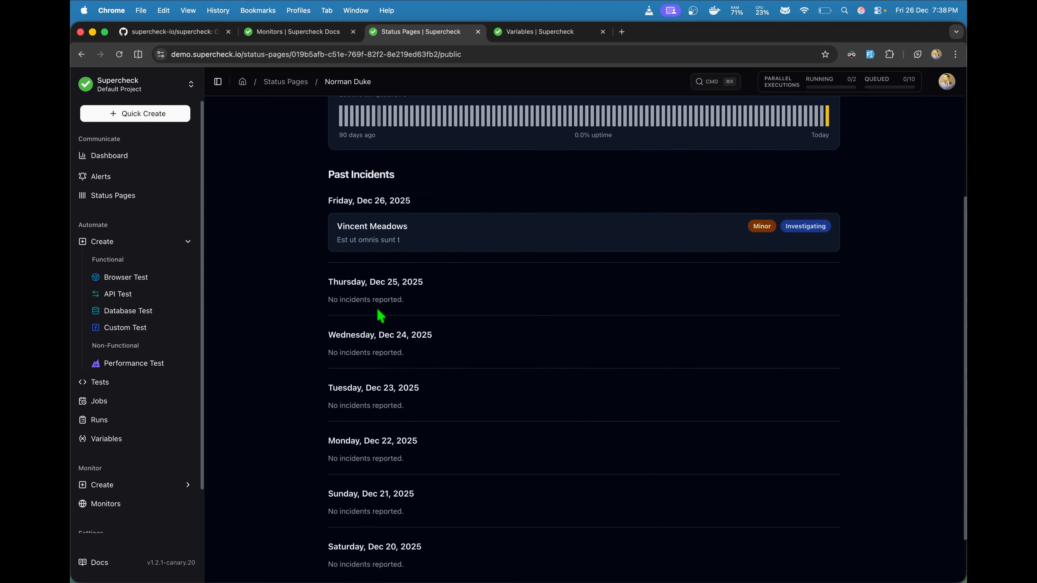
pyautogui.scroll(4, 377, 309)
pyautogui.scroll(2, 377, 310)
pyautogui.scroll(-2, 378, 315)
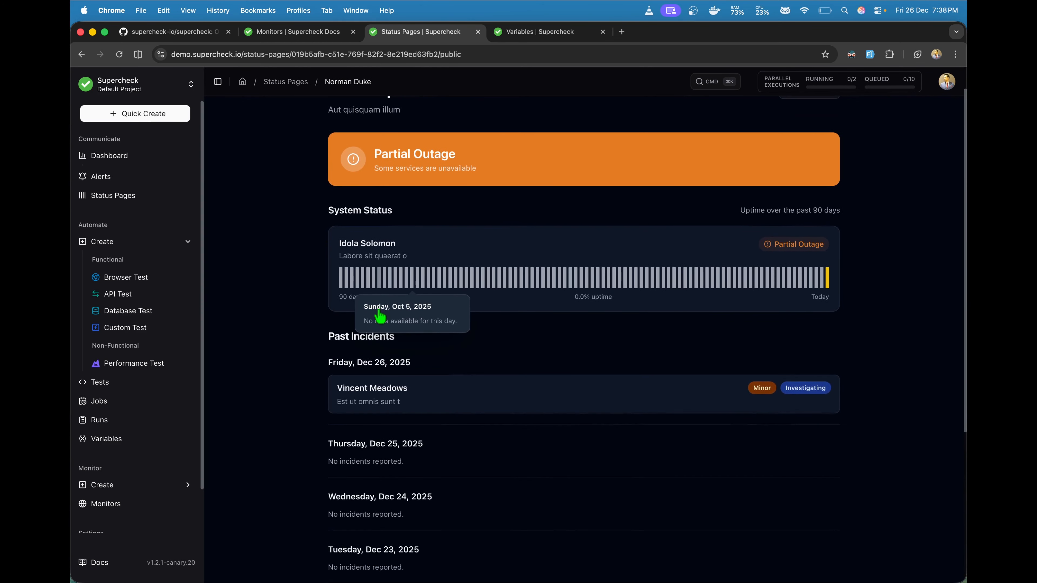
pyautogui.scroll(-4, 302, 310)
pyautogui.scroll(5, 302, 311)
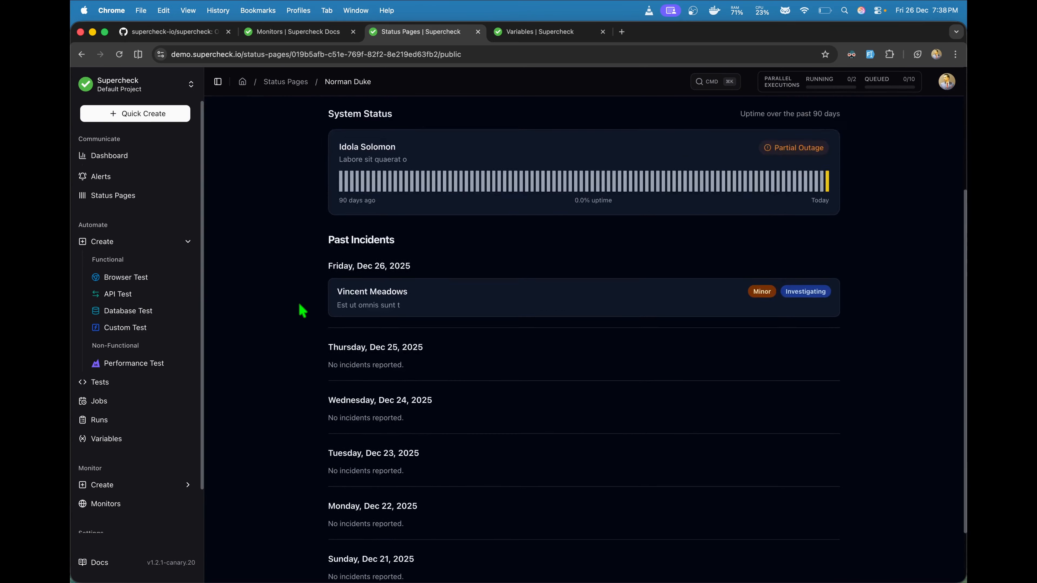
pyautogui.click(282, 83)
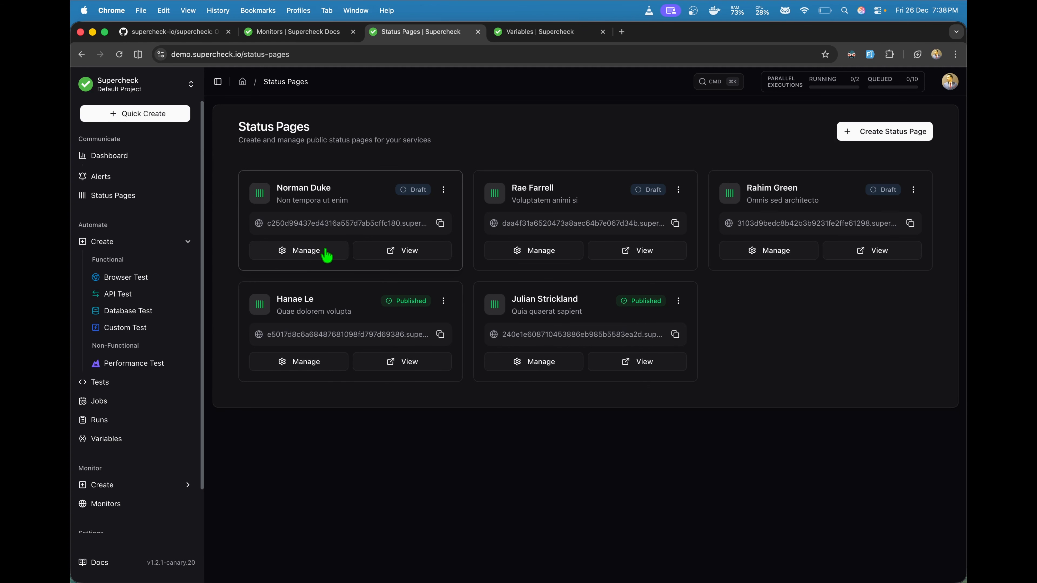
# Step: Try the status page's public address, close the Not Found tab, and open Manage
pyautogui.click(394, 253)
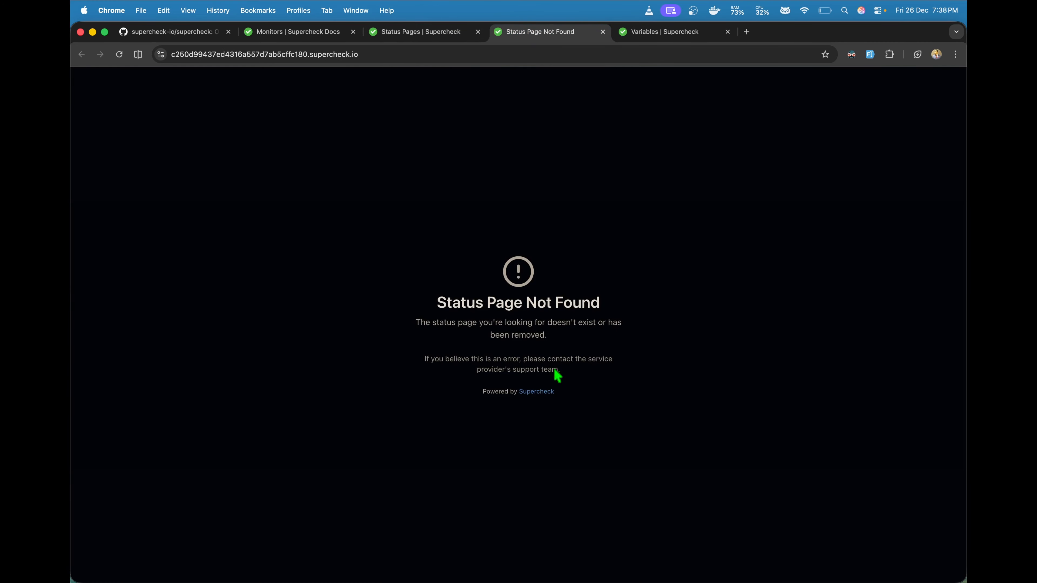
pyautogui.click(602, 32)
pyautogui.click(329, 255)
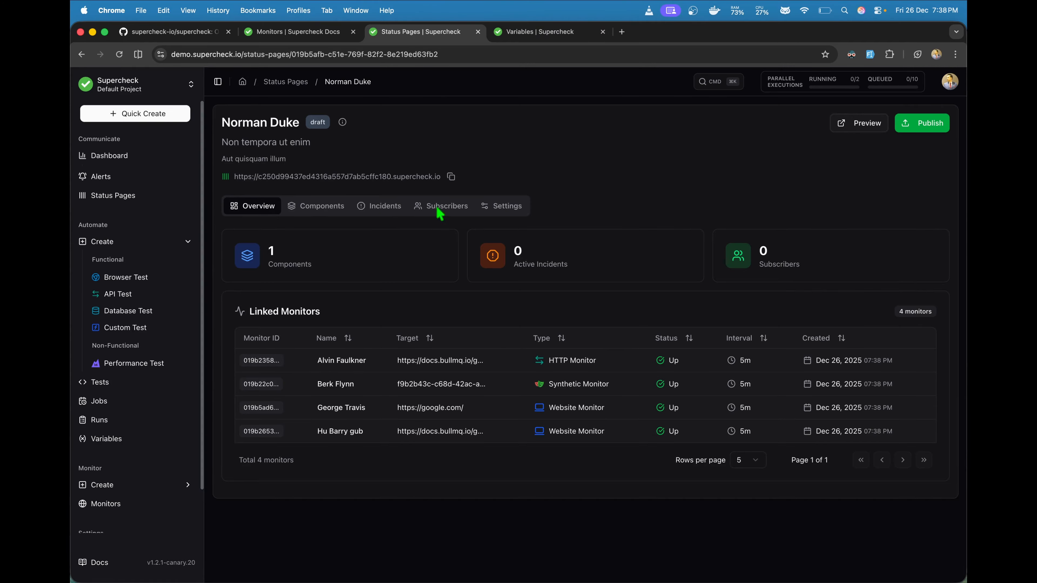
# Step: Review the status page Settings, including custom domain DNS instructions, name and description
pyautogui.click(491, 208)
pyautogui.scroll(-10, 483, 365)
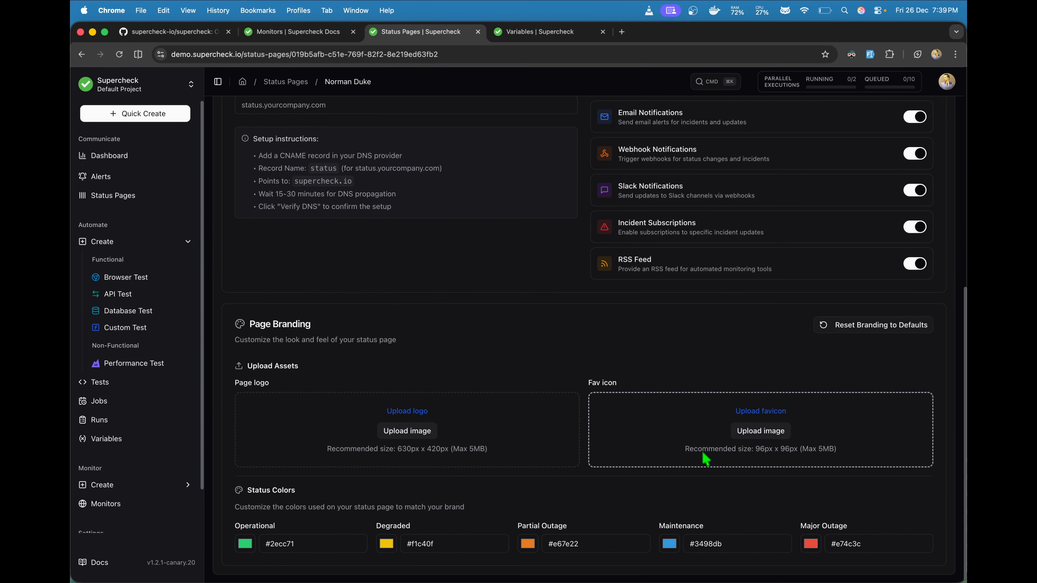
pyautogui.scroll(6, 706, 460)
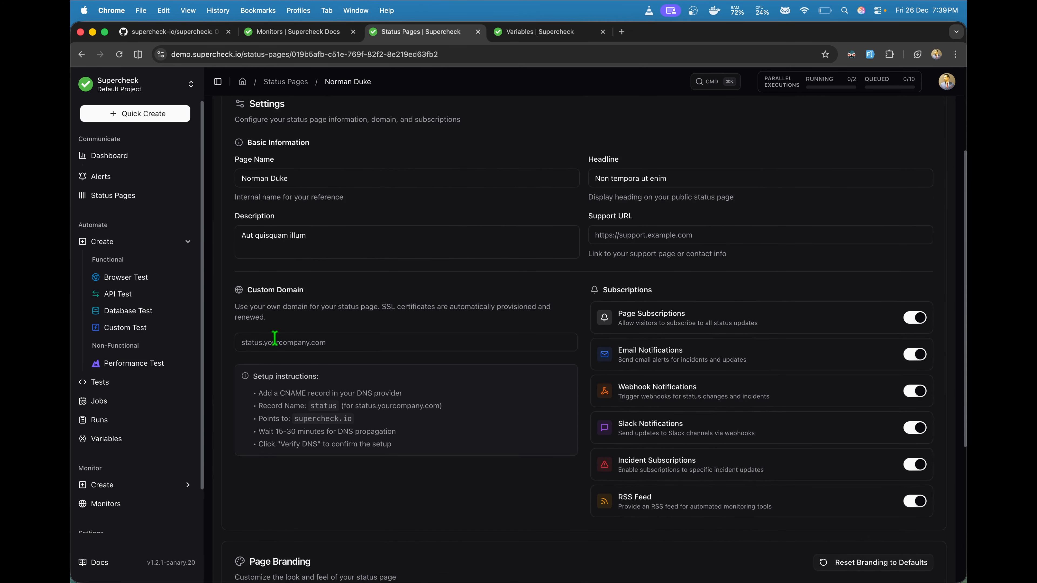
pyautogui.click(270, 341)
pyautogui.moveTo(387, 447); pyautogui.dragTo(254, 395)
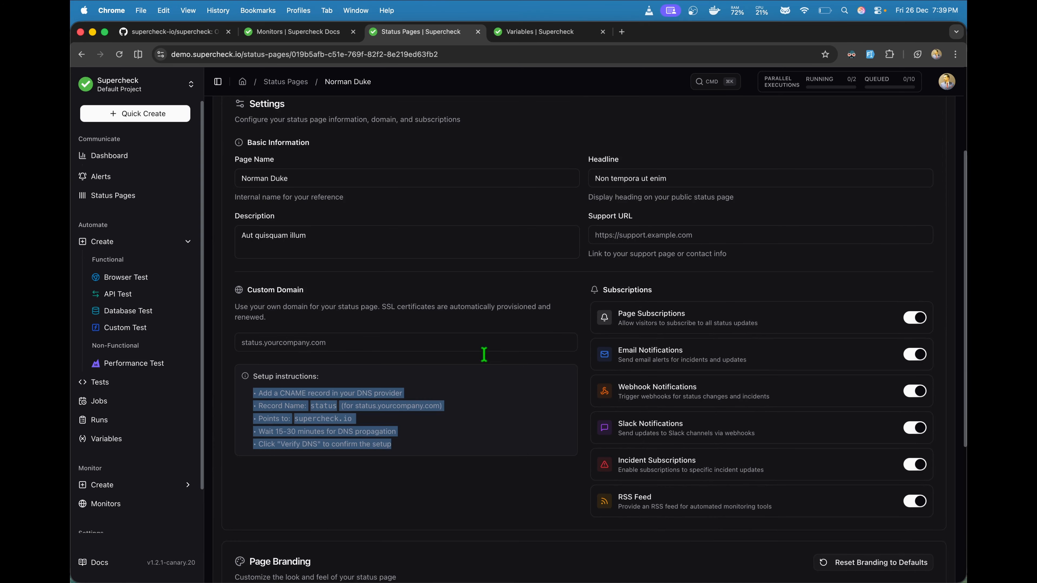
pyautogui.scroll(2, 750, 345)
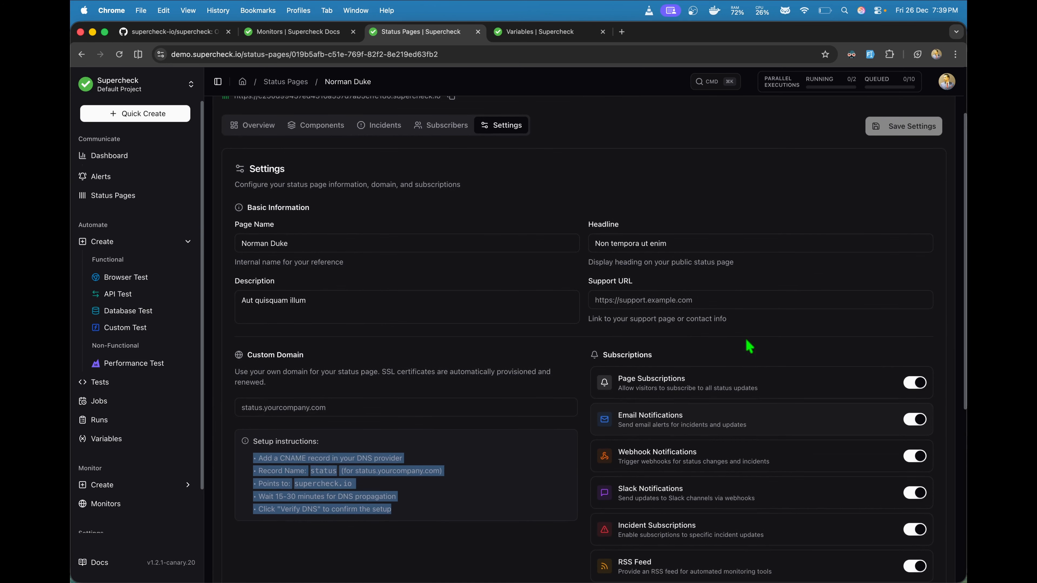
pyautogui.click(351, 235)
pyautogui.click(319, 301)
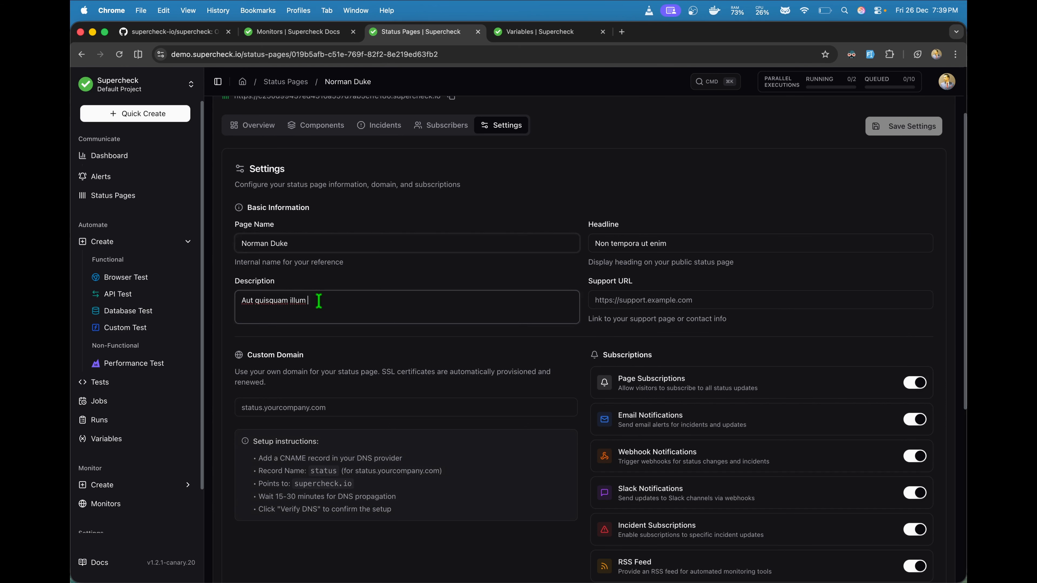
pyautogui.scroll(3, 565, 196)
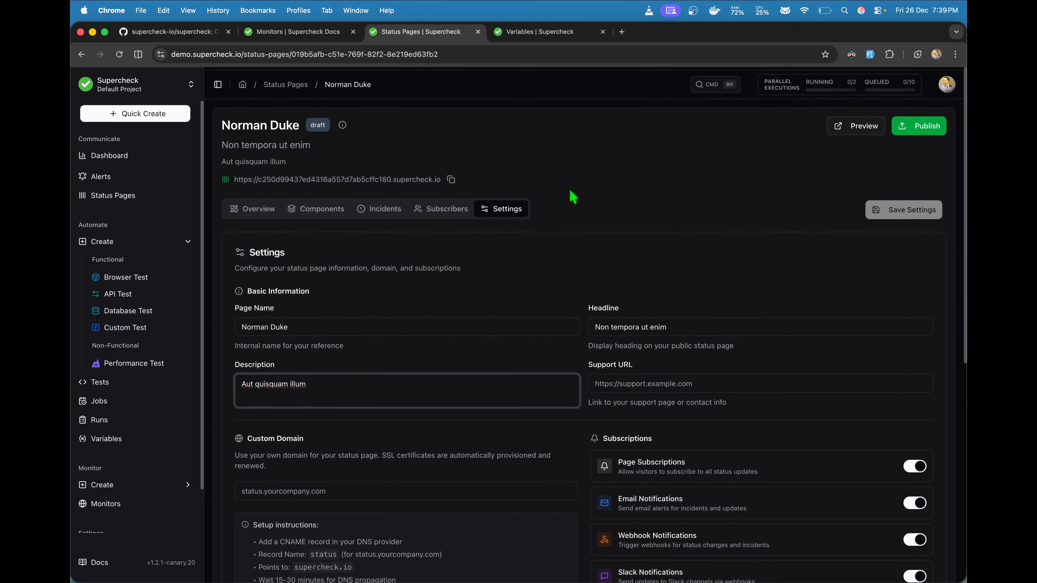
# Step: Check the Subscribers and Incidents tabs, then publish the status page
pyautogui.click(438, 203)
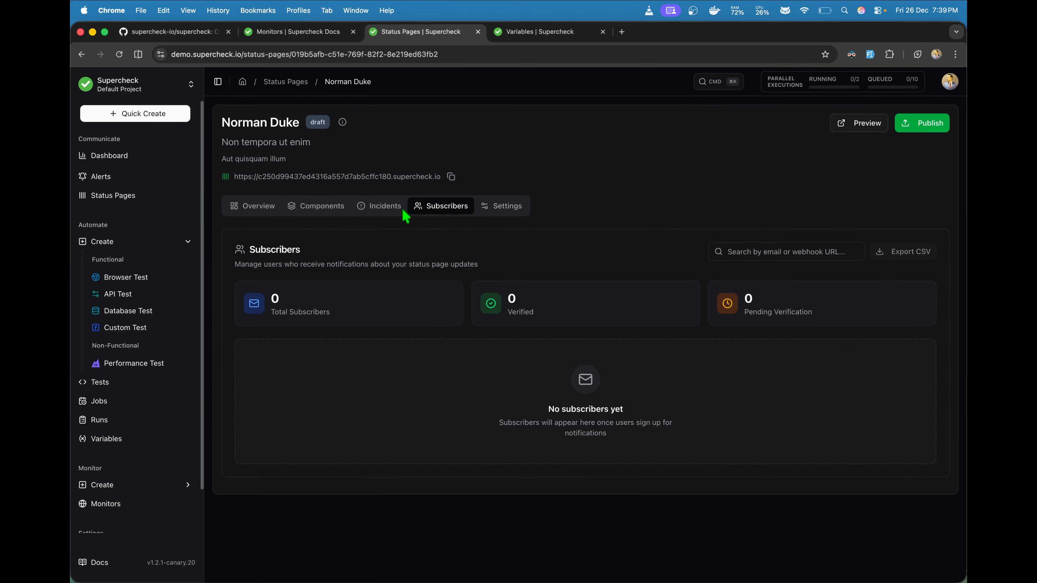
pyautogui.click(403, 211)
pyautogui.click(926, 120)
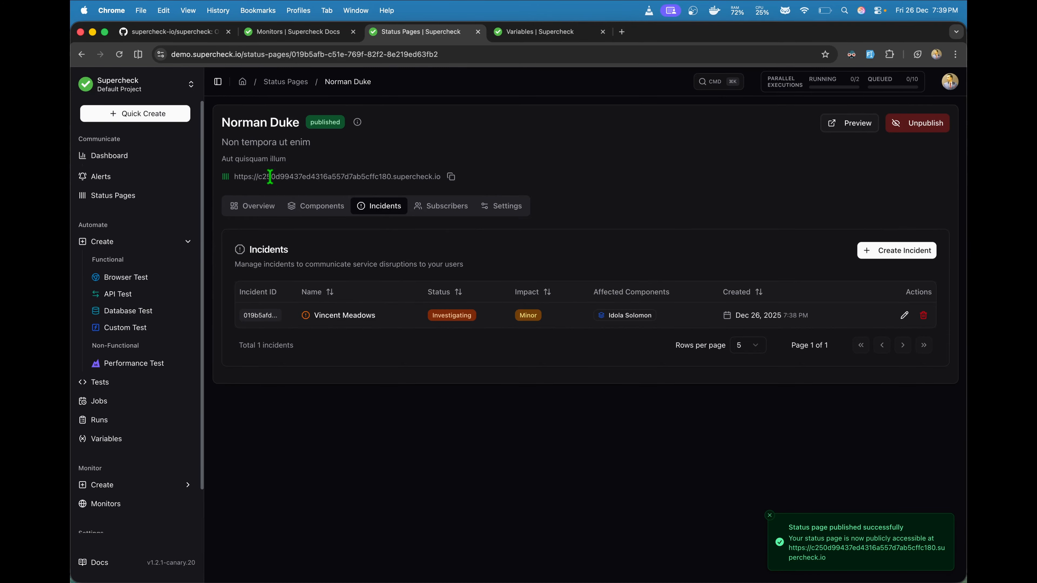
# Step: Copy the status page's public URL and load it in the other browser tab
pyautogui.click(451, 177)
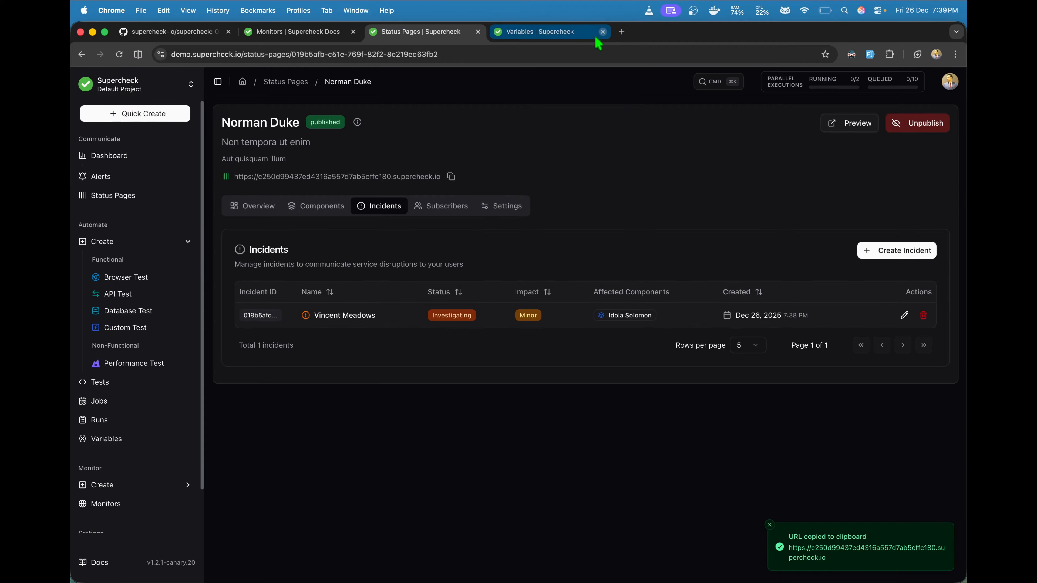
pyautogui.click(565, 36)
pyautogui.click(551, 49)
pyautogui.press('super+v')
pyautogui.press('Return')
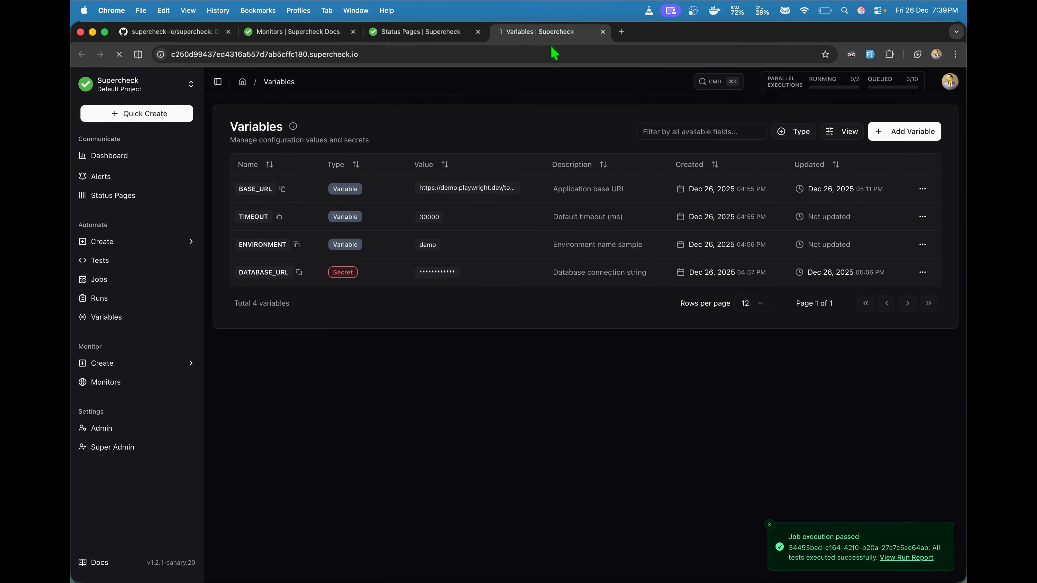
pyautogui.scroll(-6, 510, 199)
pyautogui.scroll(6, 510, 198)
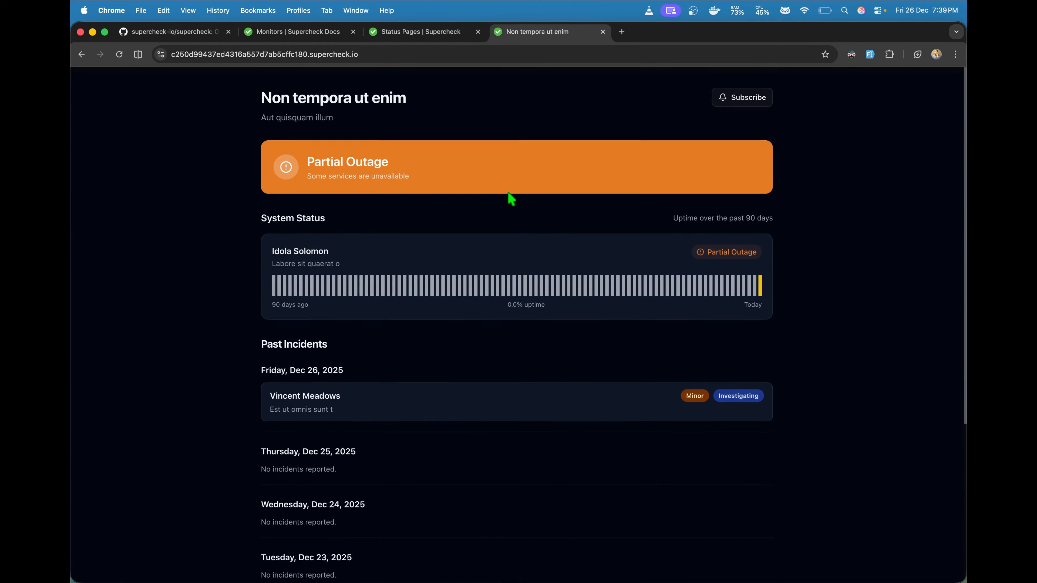
# Step: Open the Minor Investigating incident report and return to the status overview
pyautogui.click(484, 404)
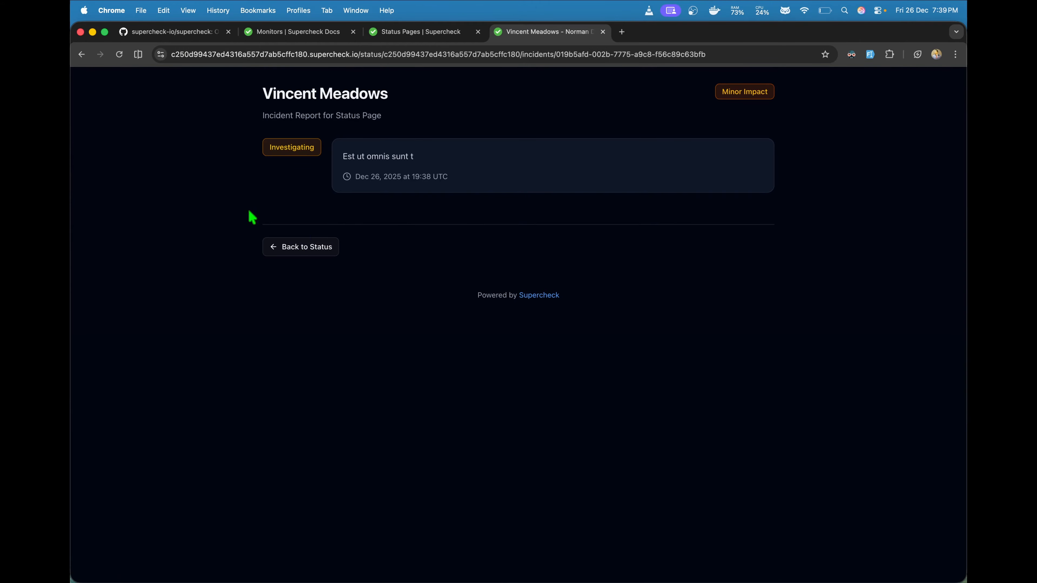
pyautogui.click(282, 248)
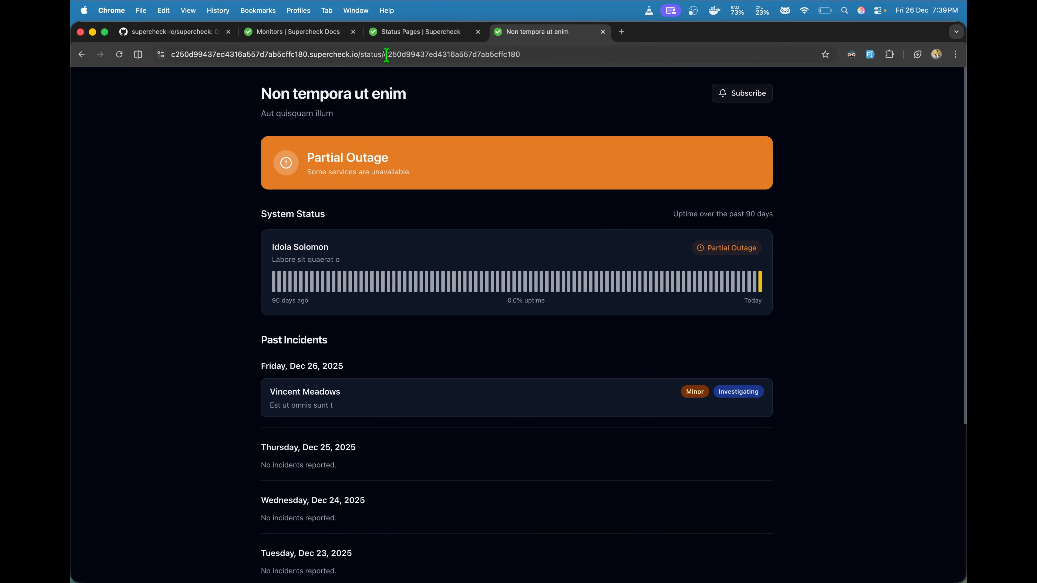
pyautogui.click(88, 56)
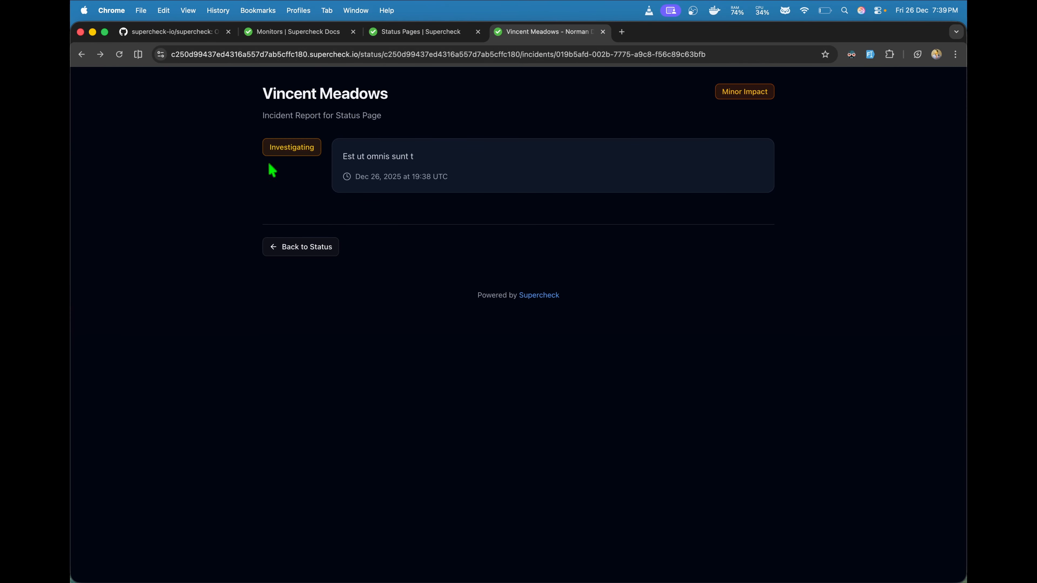
pyautogui.click(295, 248)
# Step: Strip the path from the address to load the bare supercheck.io domain
pyautogui.moveTo(361, 54); pyautogui.dragTo(615, 54)
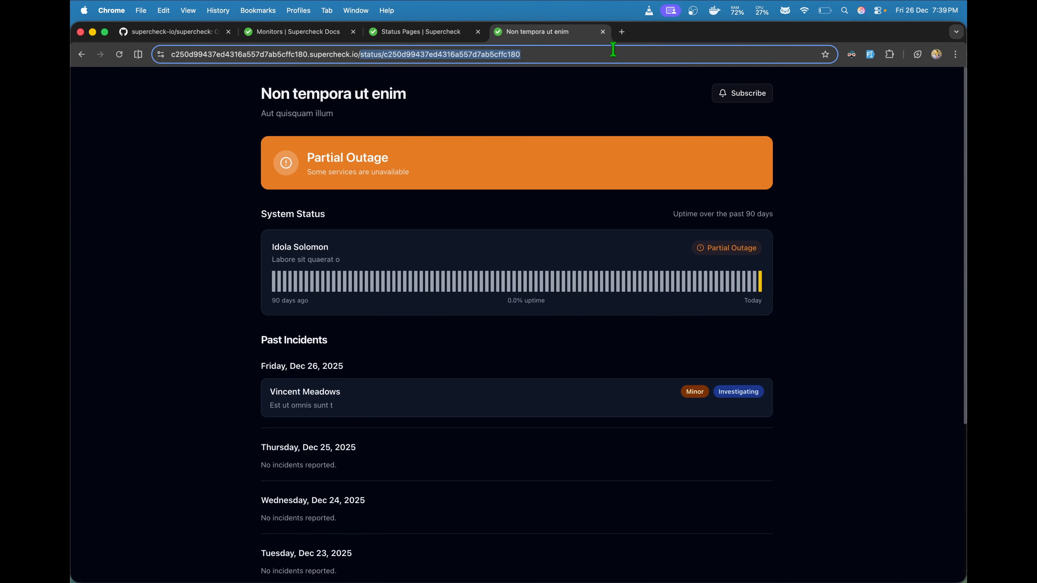
pyautogui.press('BackSpace')
pyautogui.press('Return')
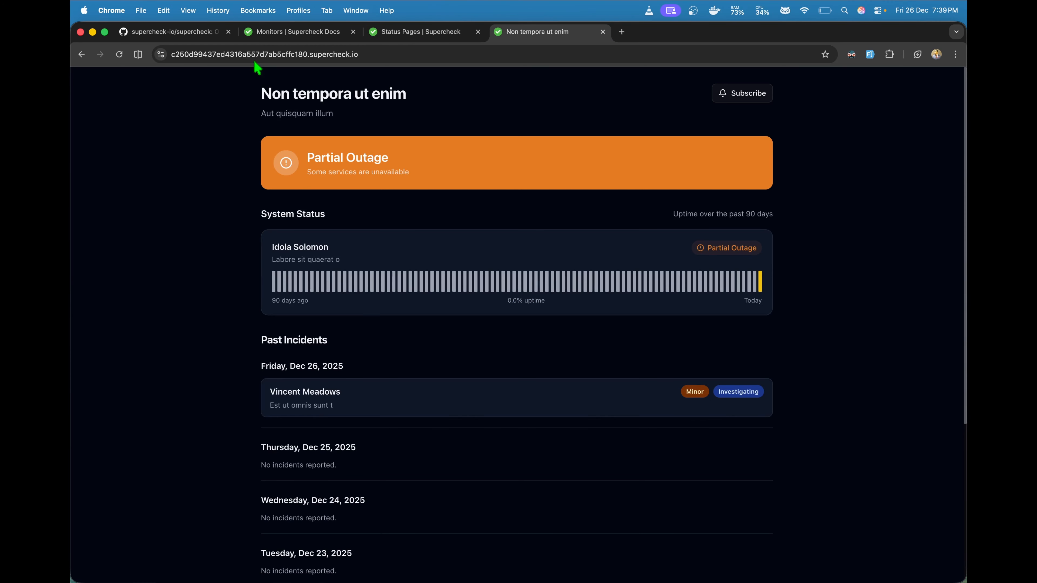
pyautogui.click(255, 61)
pyautogui.moveTo(360, 54); pyautogui.dragTo(142, 52)
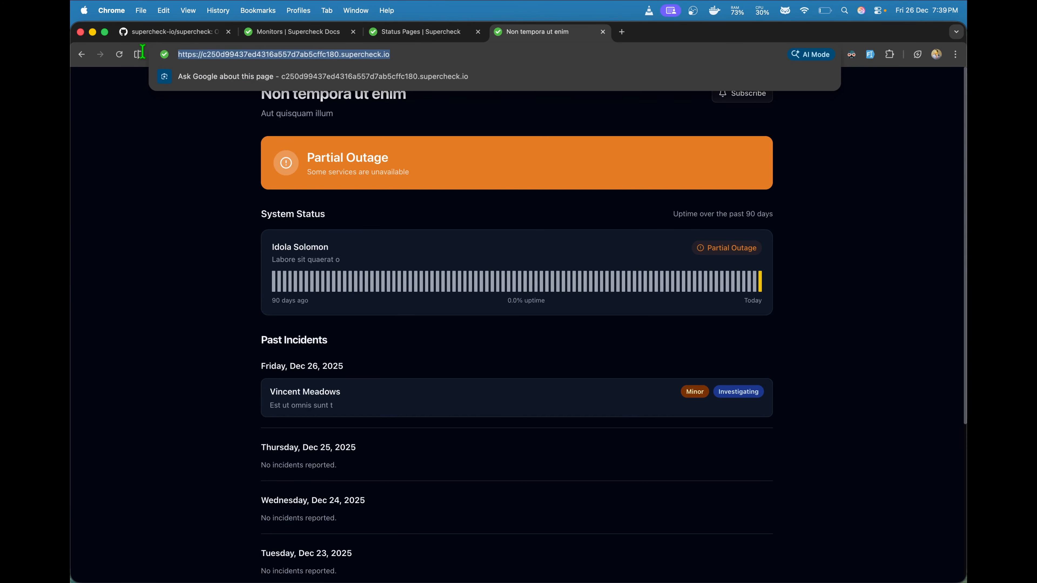
pyautogui.click(185, 178)
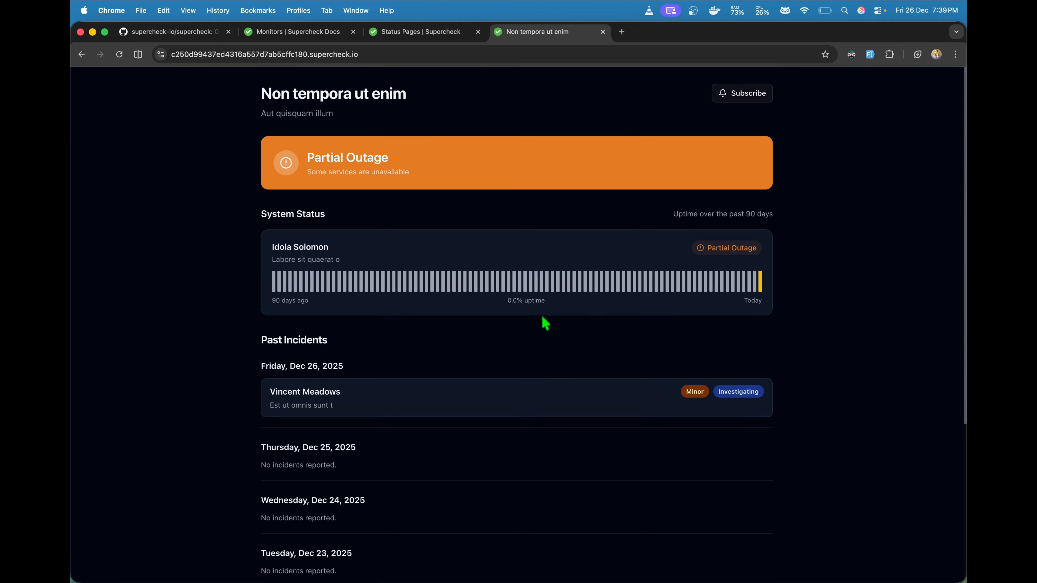
# Step: Browse the Email, Slack, Webhook and RSS subscription options, then close the Subscribe dialog
pyautogui.click(741, 96)
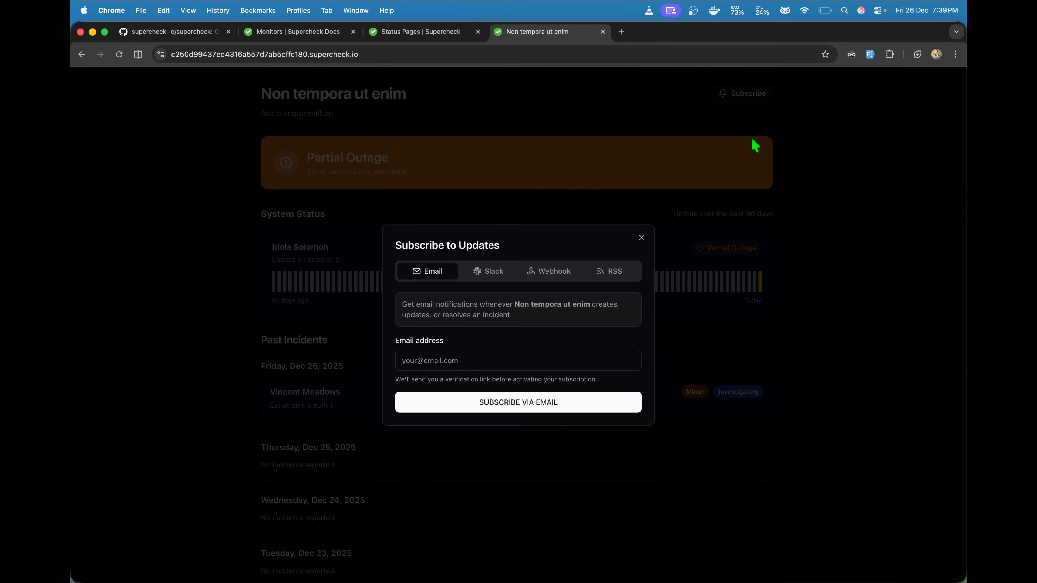
pyautogui.click(495, 272)
pyautogui.click(558, 200)
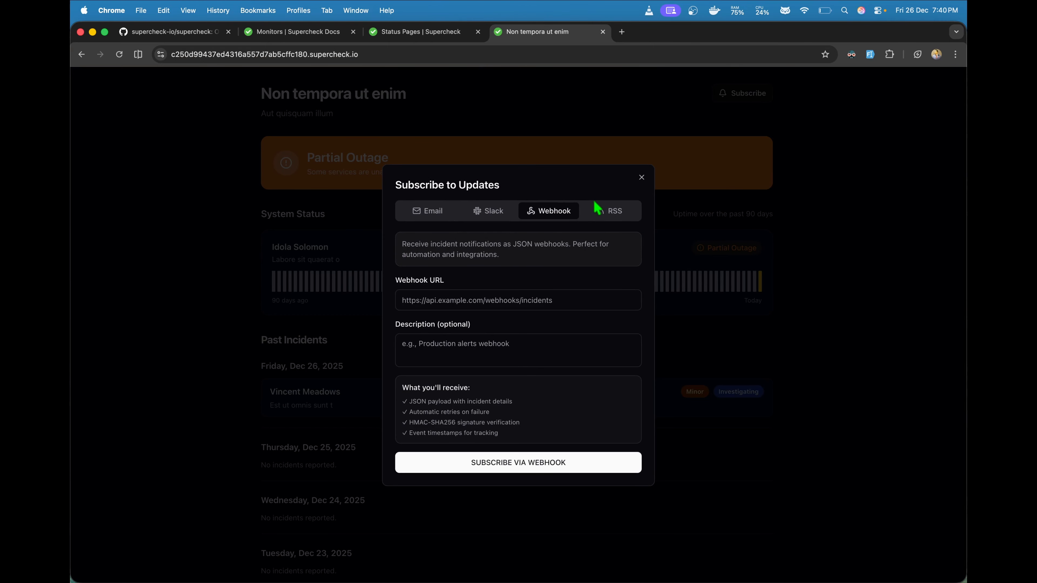
pyautogui.click(488, 211)
pyautogui.click(447, 201)
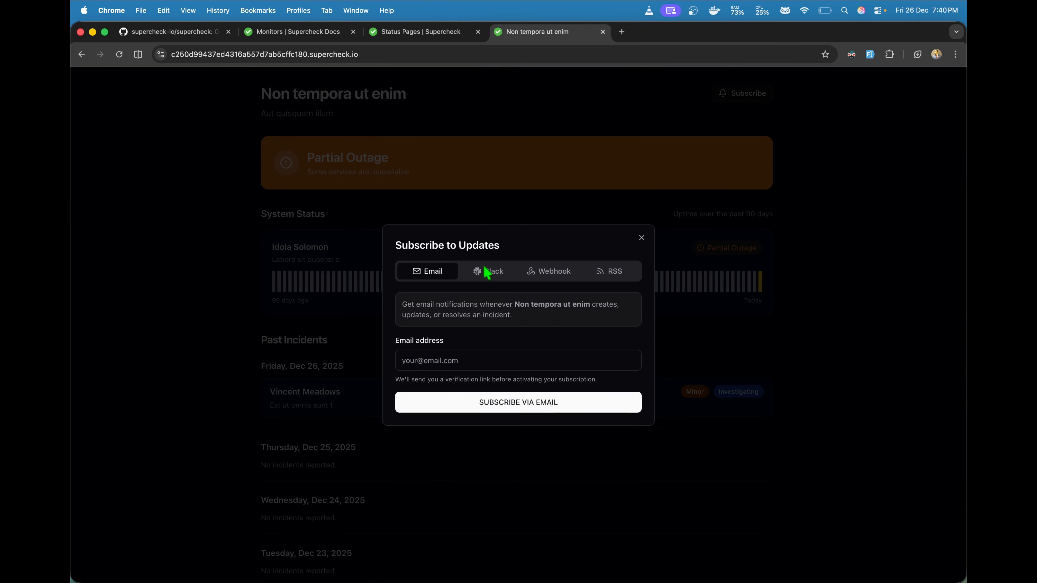
pyautogui.click(493, 273)
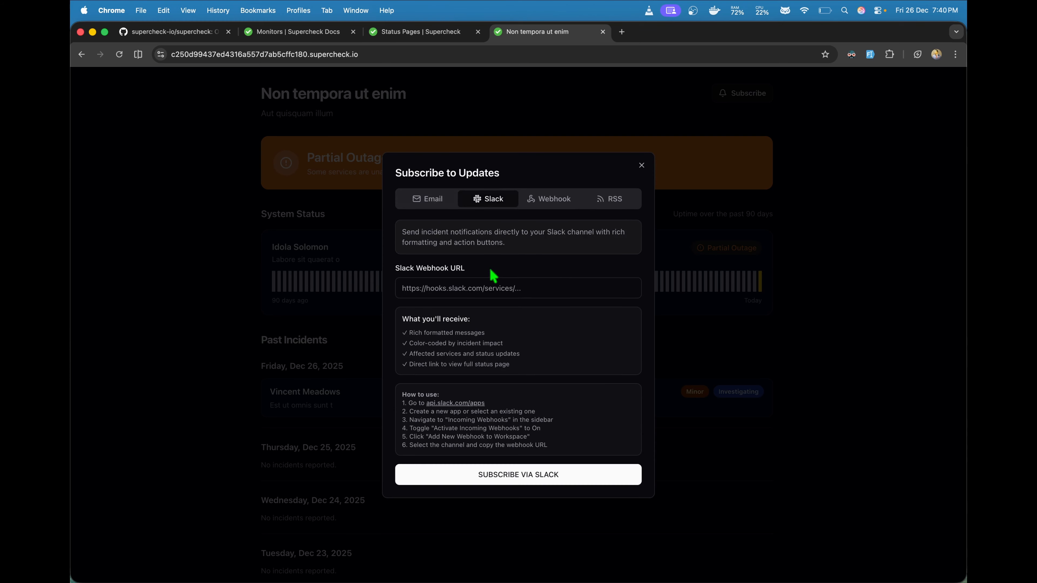
pyautogui.click(559, 201)
pyautogui.click(603, 211)
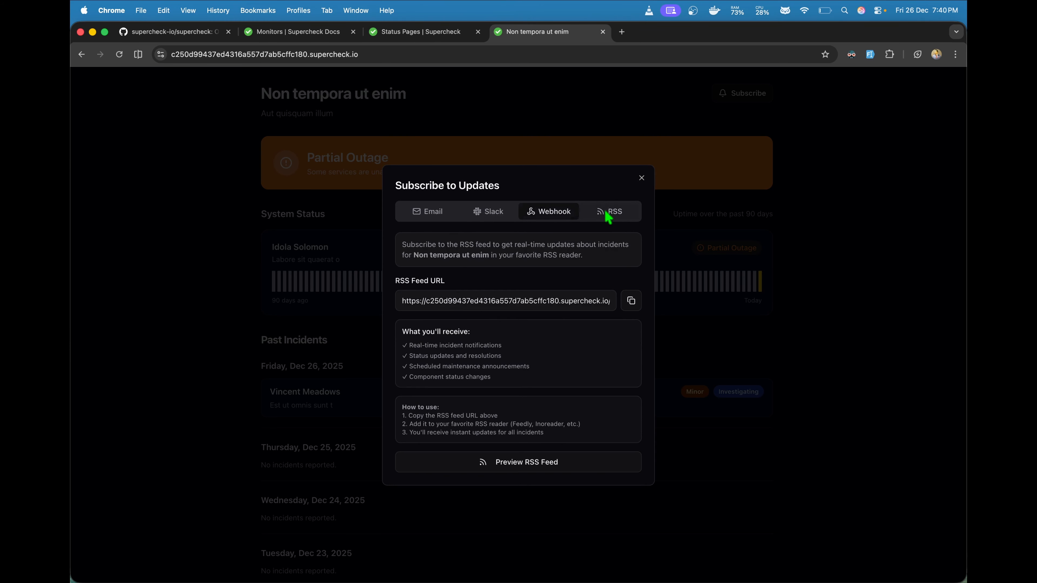
pyautogui.click(440, 217)
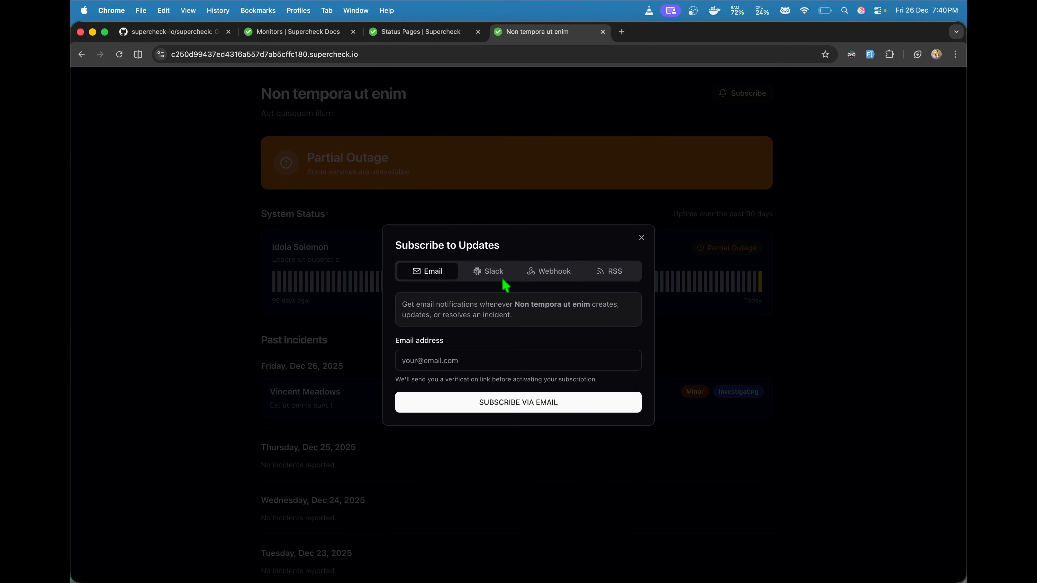
pyautogui.click(642, 238)
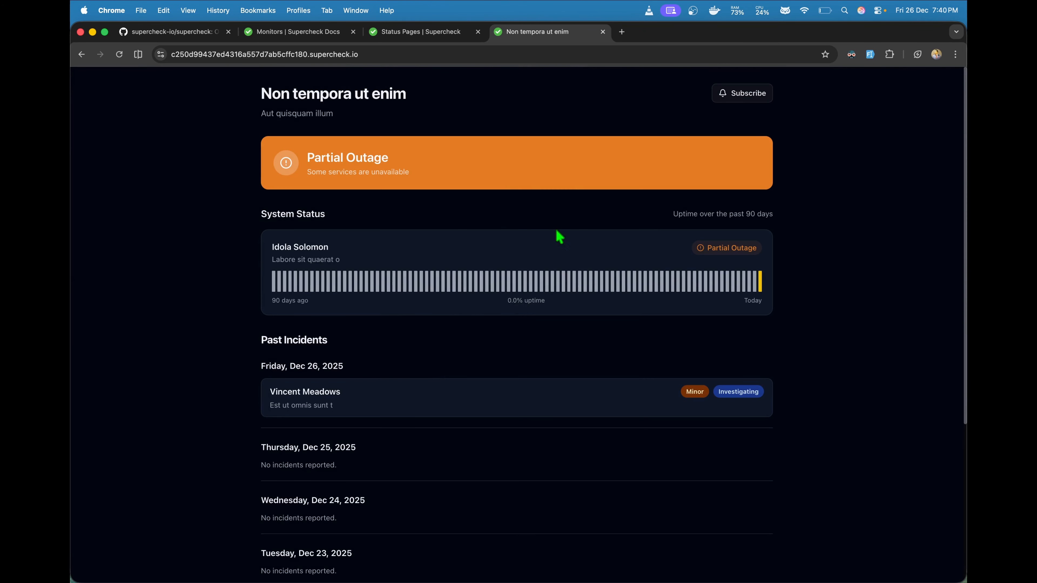
# Step: View the minor incident's report, then return to the page's incident list in the dashboard
pyautogui.scroll(-3, 545, 333)
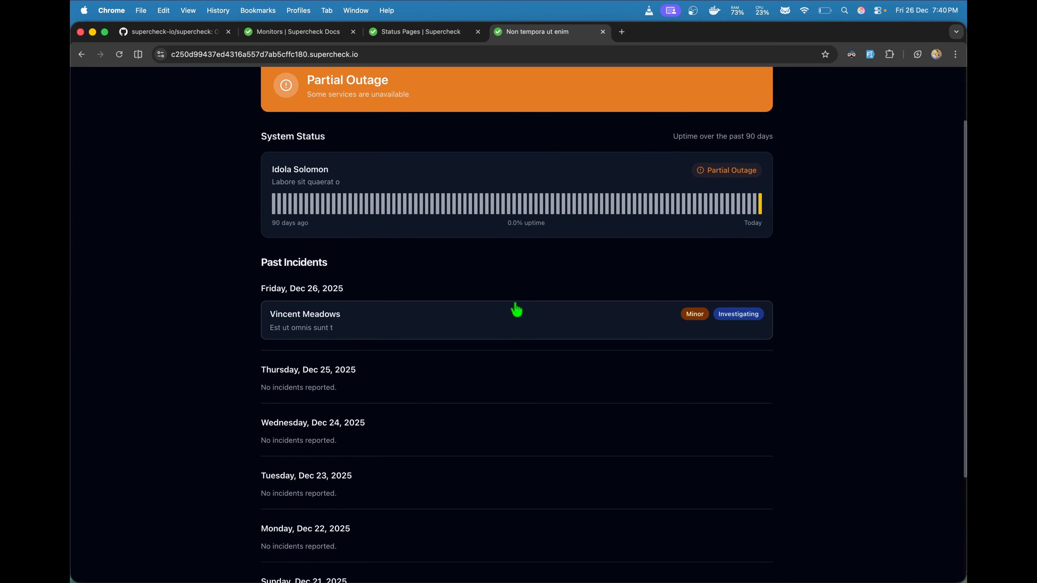
pyautogui.click(512, 323)
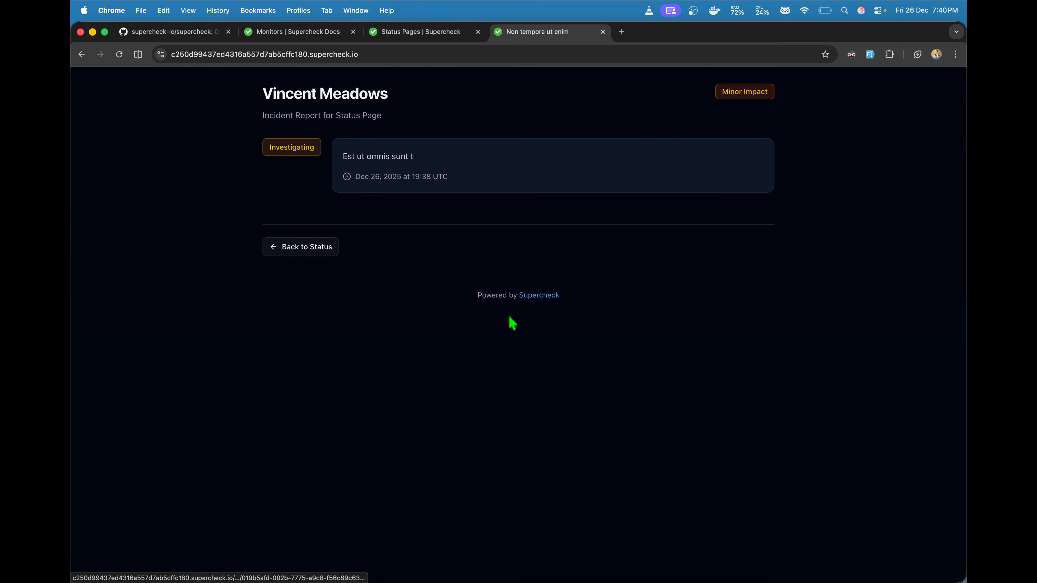
pyautogui.click(327, 245)
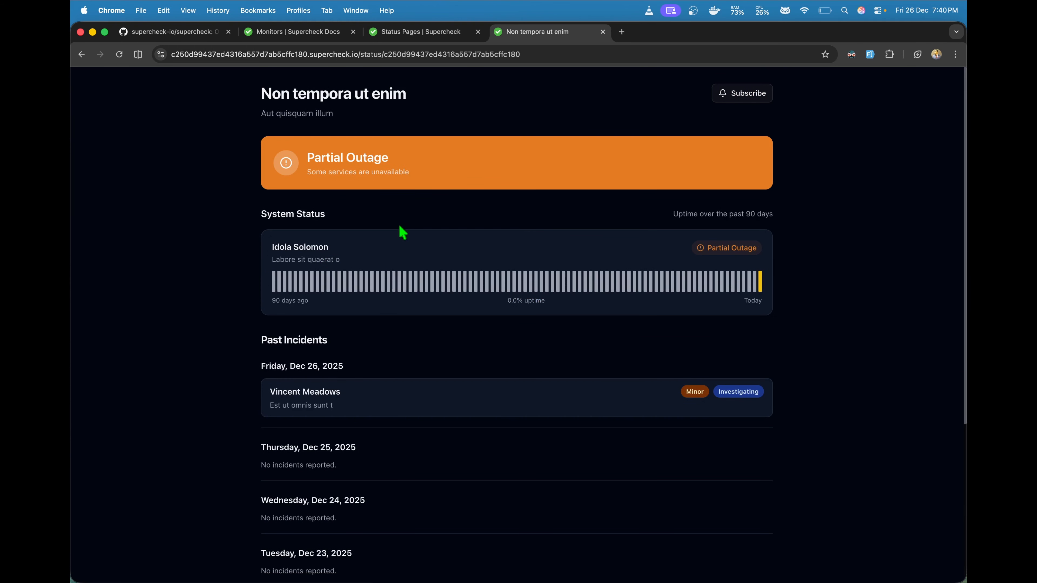
pyautogui.click(447, 36)
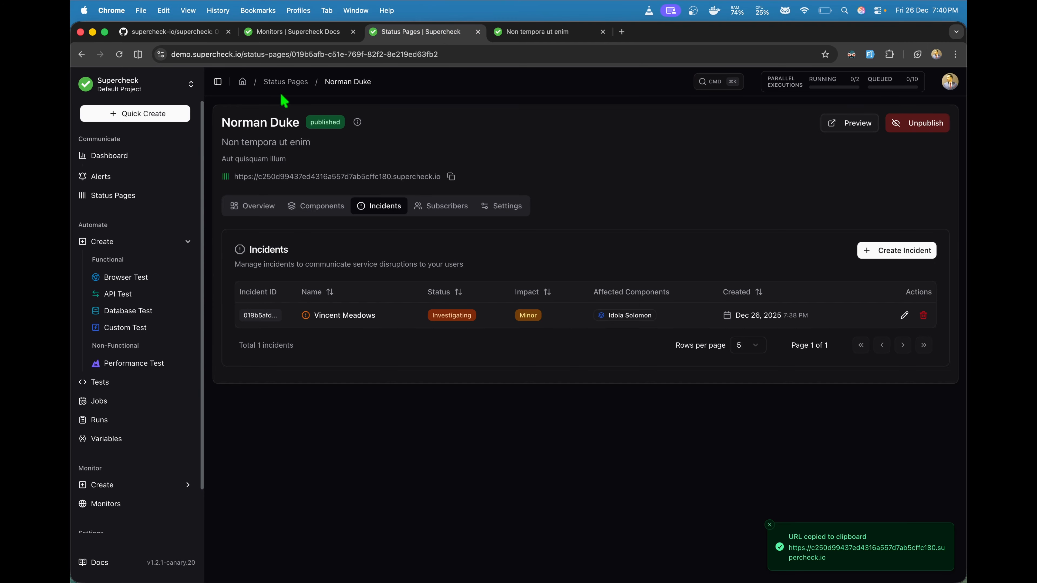
# Step: Open the Quia quaerat sapient public status page and inspect its title and component names
pyautogui.click(286, 82)
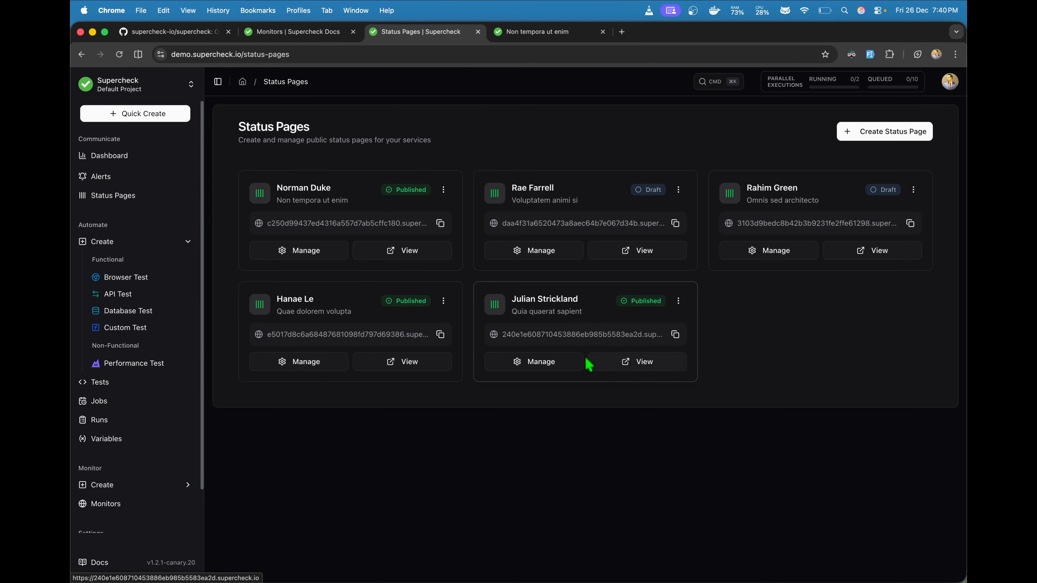
pyautogui.click(620, 365)
pyautogui.click(545, 33)
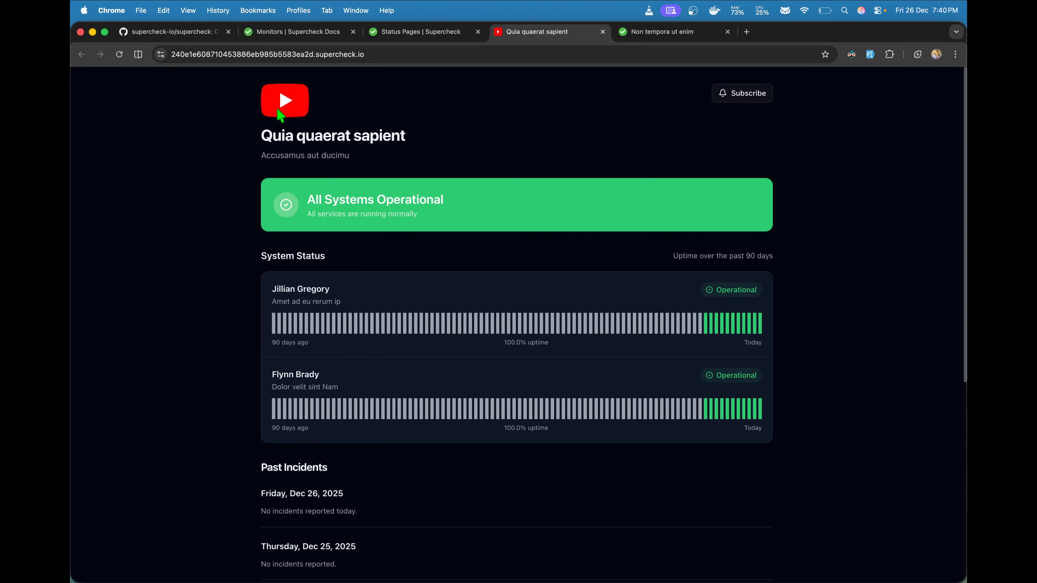
pyautogui.moveTo(403, 140); pyautogui.dragTo(262, 146)
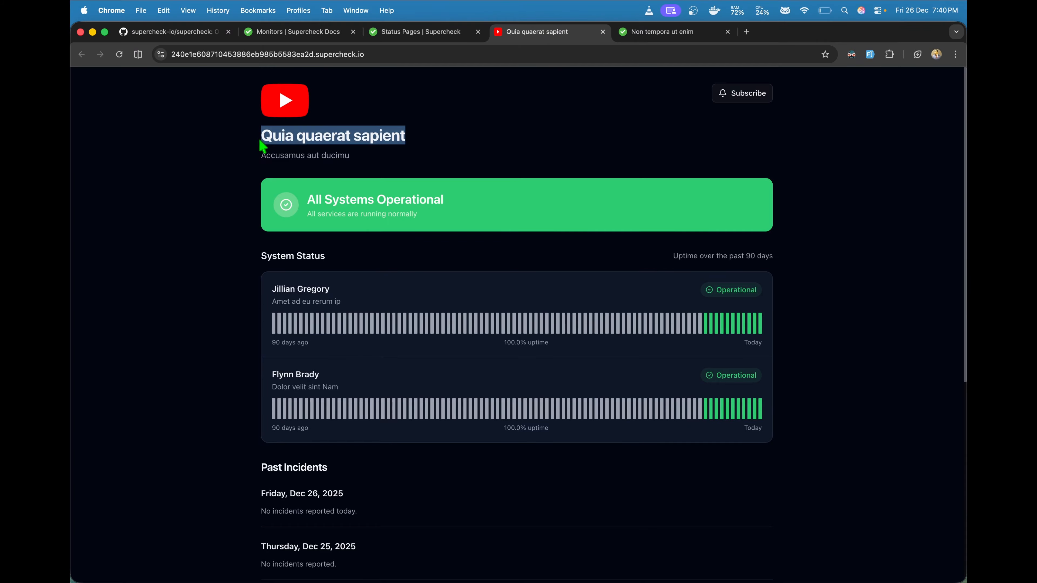
pyautogui.click(379, 151)
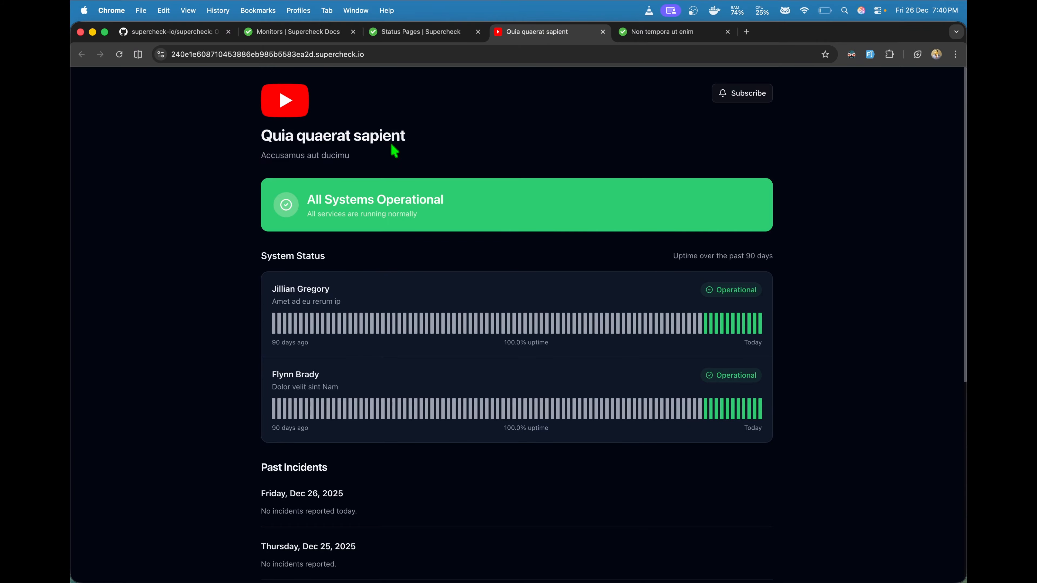
pyautogui.scroll(-1, 384, 194)
pyautogui.moveTo(273, 281); pyautogui.dragTo(349, 288)
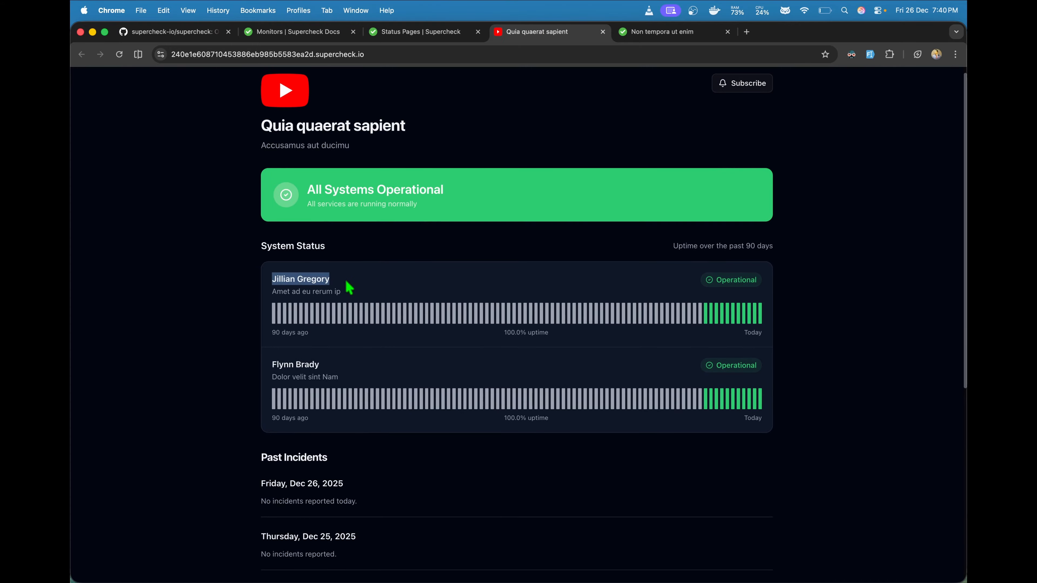
pyautogui.moveTo(281, 370)
pyautogui.mouseDown()
pyautogui.moveTo(329, 371)
pyautogui.moveTo(273, 365)
pyautogui.mouseUp()
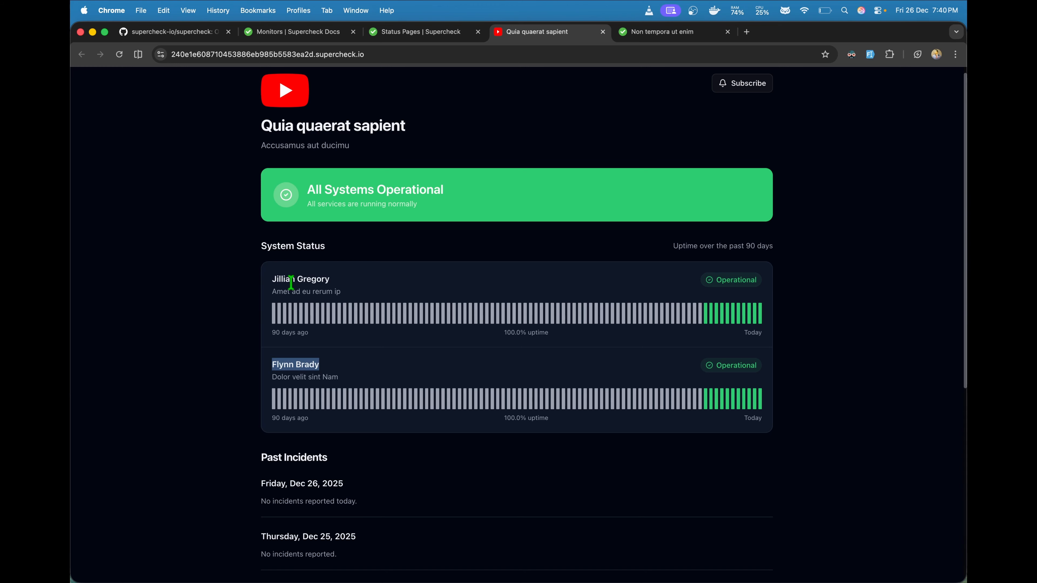
pyautogui.moveTo(291, 282); pyautogui.dragTo(314, 283)
# Step: Check the 100.0% uptime figure and the Subscribe dialog, then return to the Status Pages list
pyautogui.scroll(-3, 350, 373)
pyautogui.moveTo(725, 353)
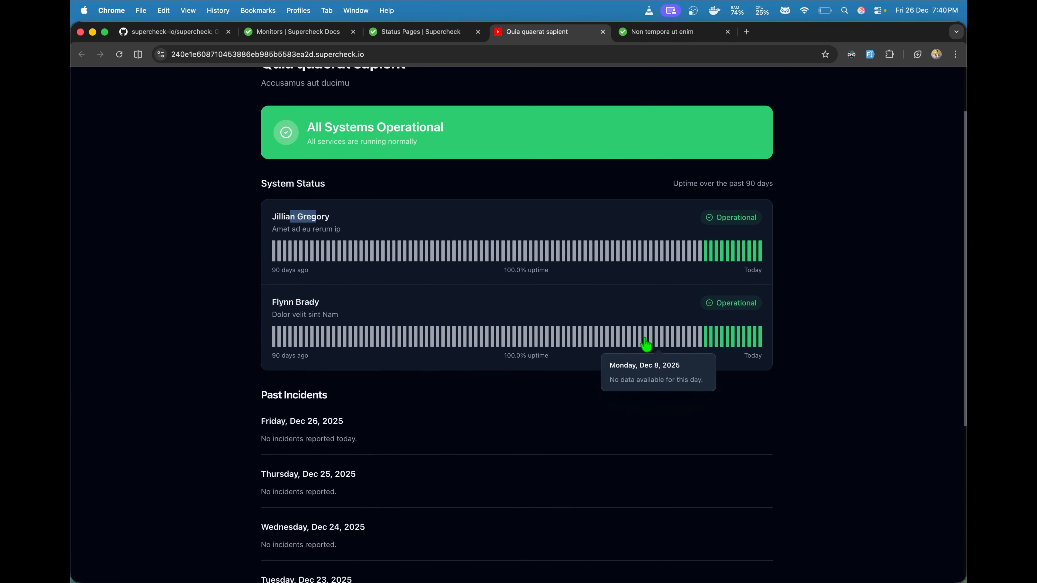
pyautogui.moveTo(506, 354); pyautogui.dragTo(550, 354)
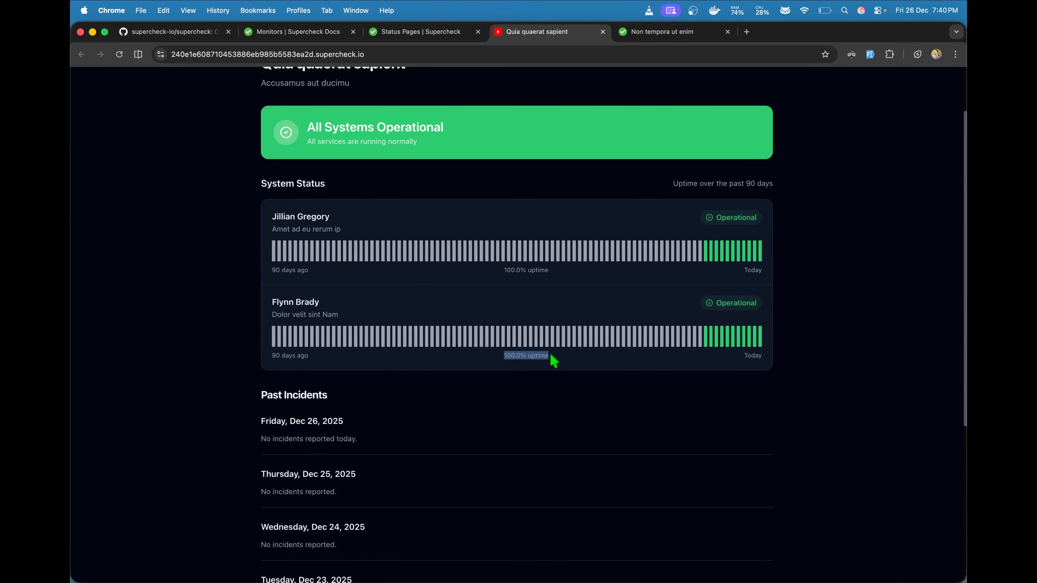
pyautogui.scroll(-6, 554, 360)
pyautogui.scroll(8, 554, 360)
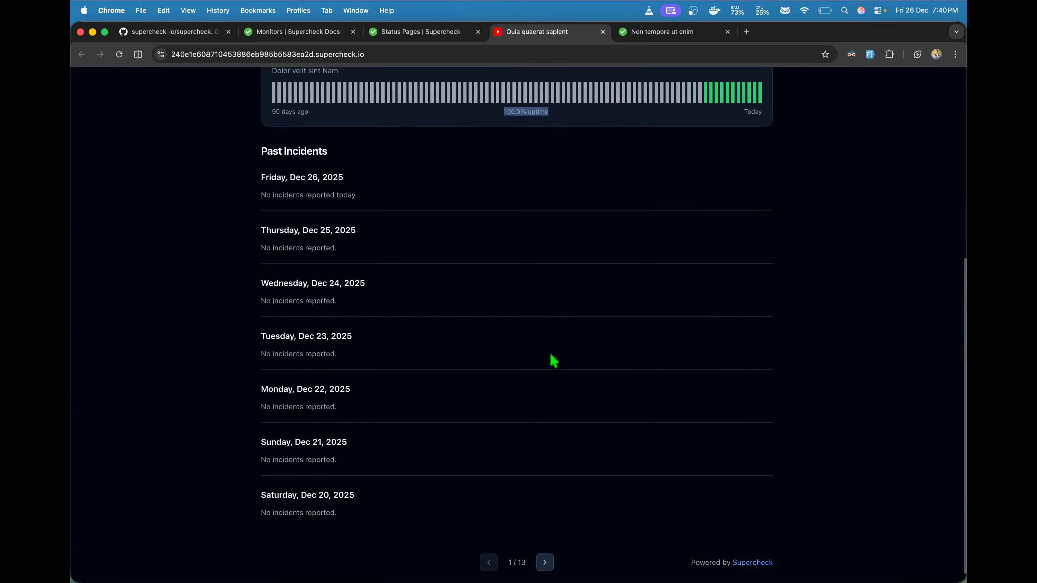
pyautogui.click(731, 104)
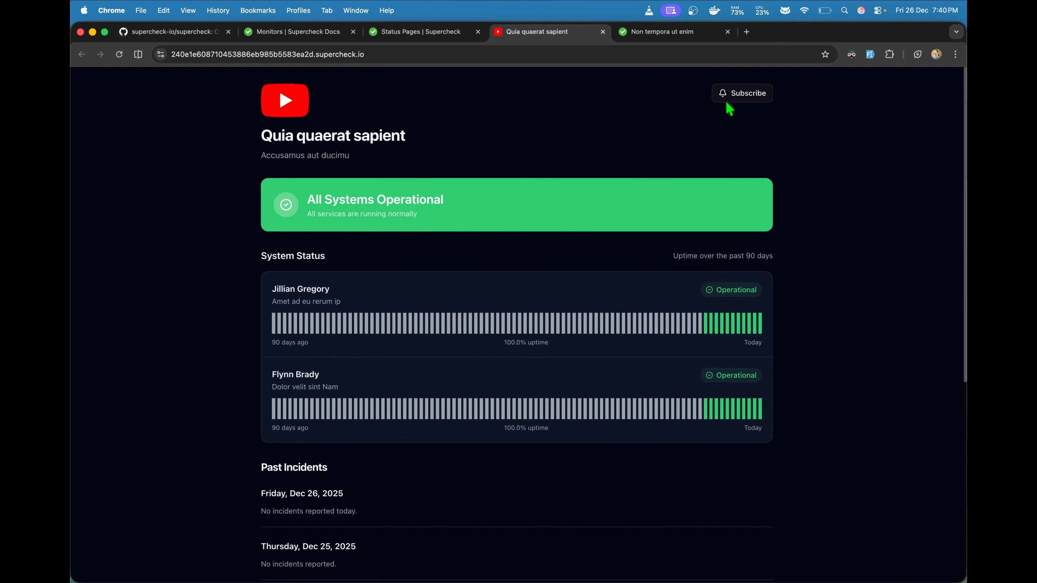
pyautogui.click(638, 240)
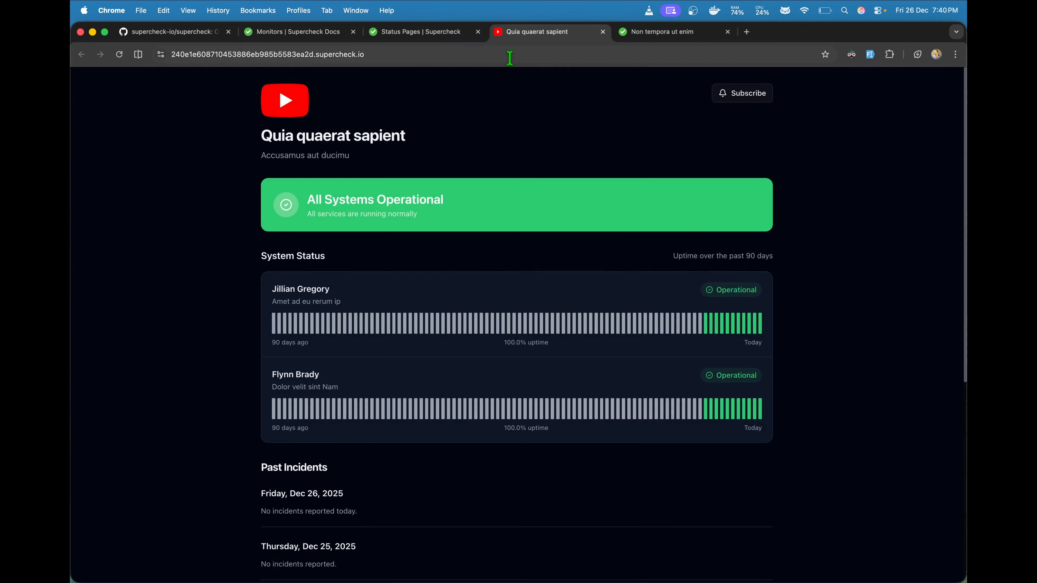
pyautogui.click(438, 34)
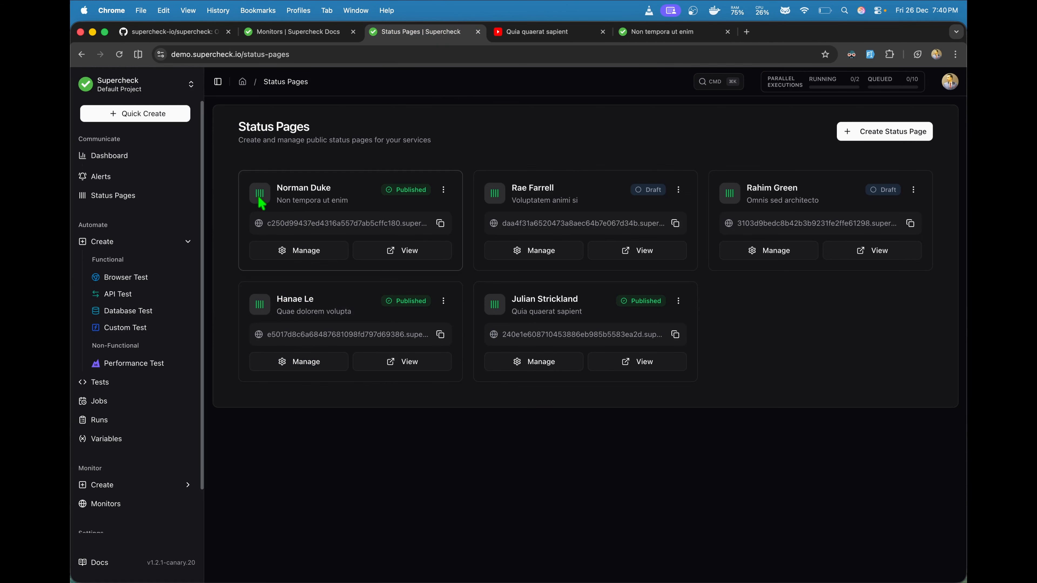
# Step: View the two projects under Organization Admin, then switch to the Supercheck Docs Monitors page
pyautogui.scroll(-2, 164, 431)
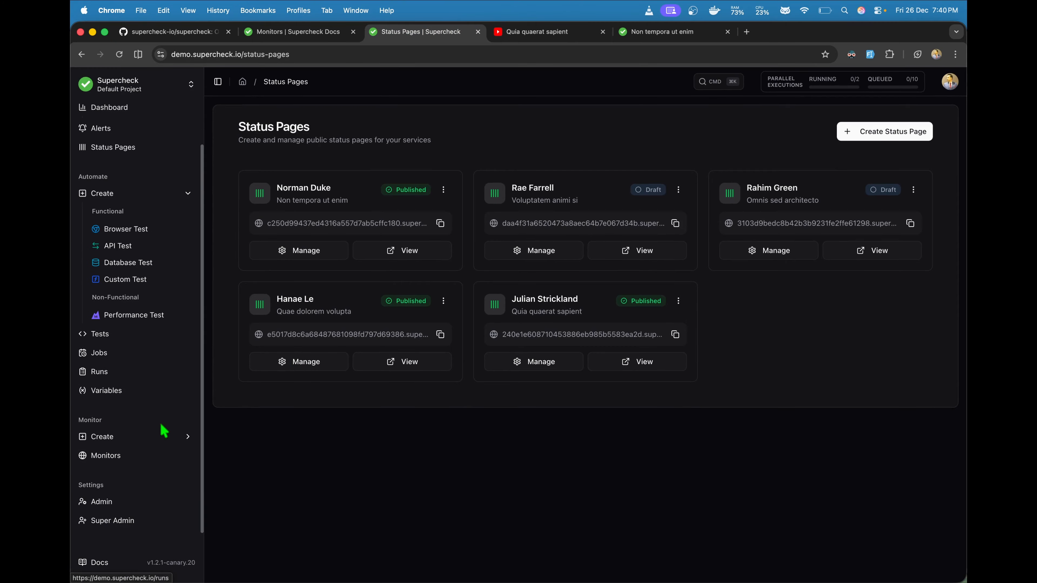
pyautogui.click(122, 501)
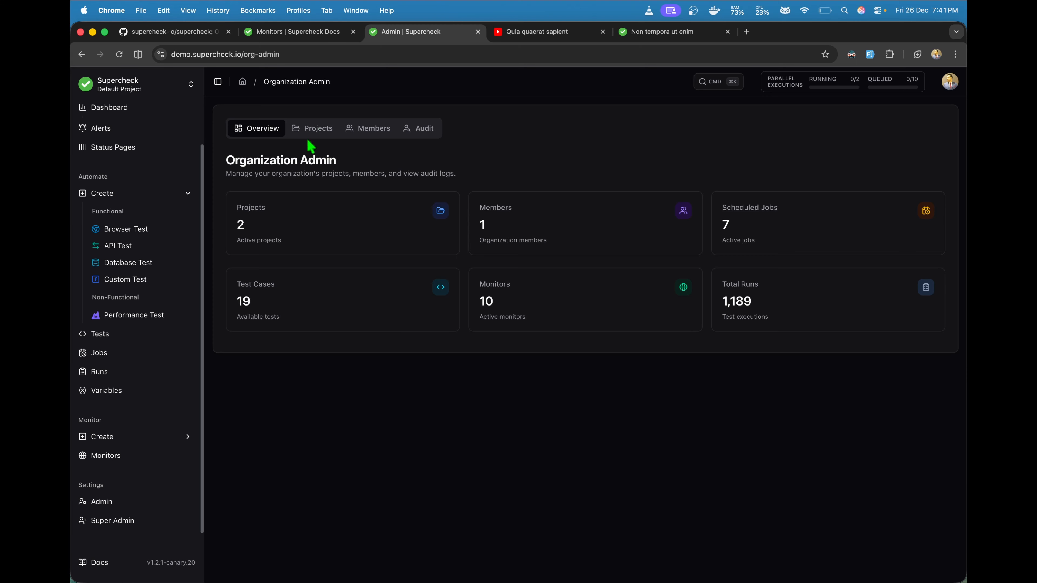
pyautogui.click(315, 130)
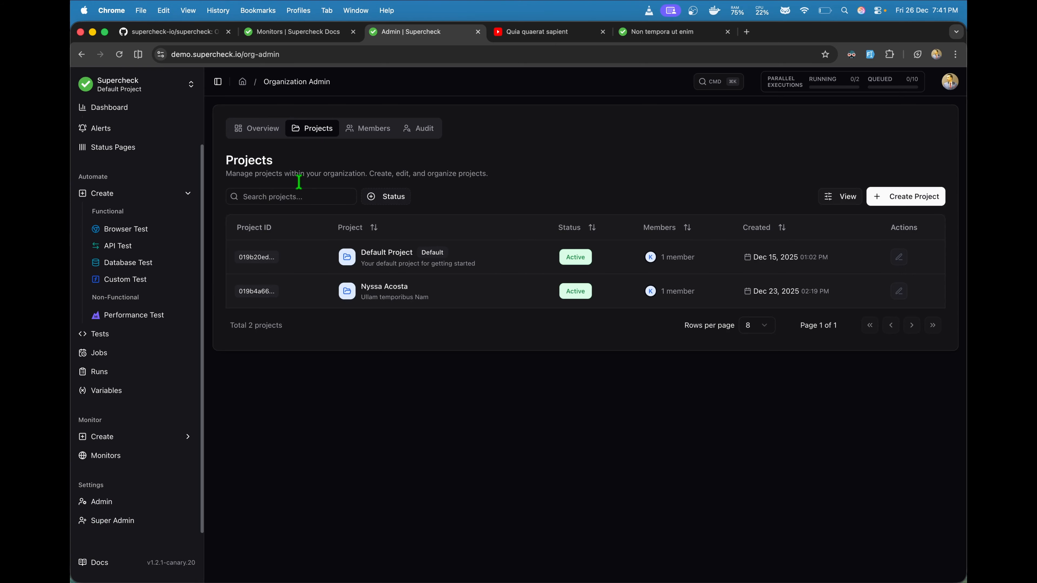
pyautogui.click(314, 33)
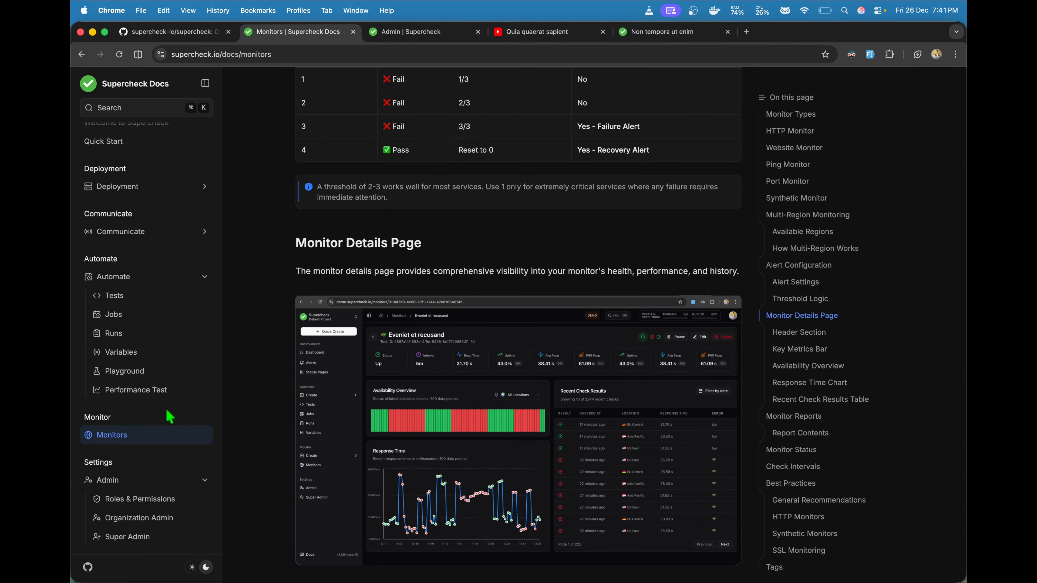
# Step: Read the Super Admin docs down to Queue Management, then return to the Admin projects list
pyautogui.click(146, 538)
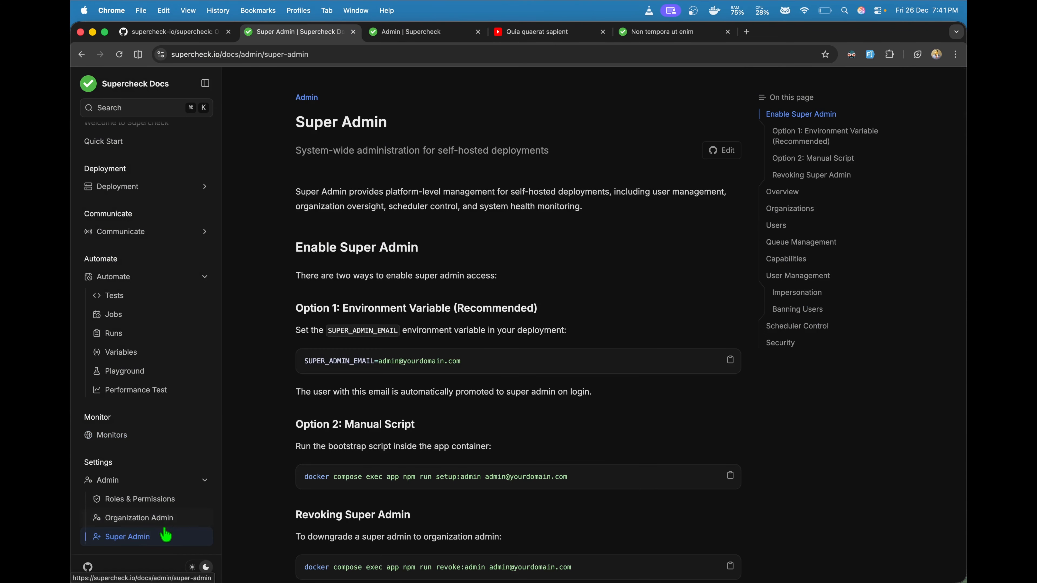
pyautogui.click(147, 521)
pyautogui.click(147, 539)
pyautogui.scroll(-10, 311, 484)
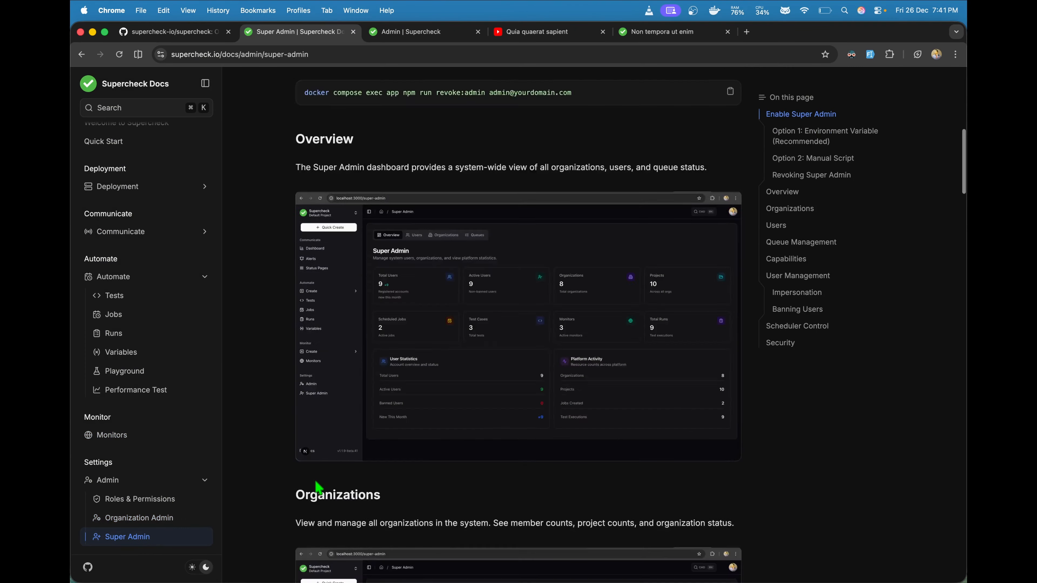
pyautogui.scroll(8, 318, 487)
pyautogui.scroll(-10, 319, 487)
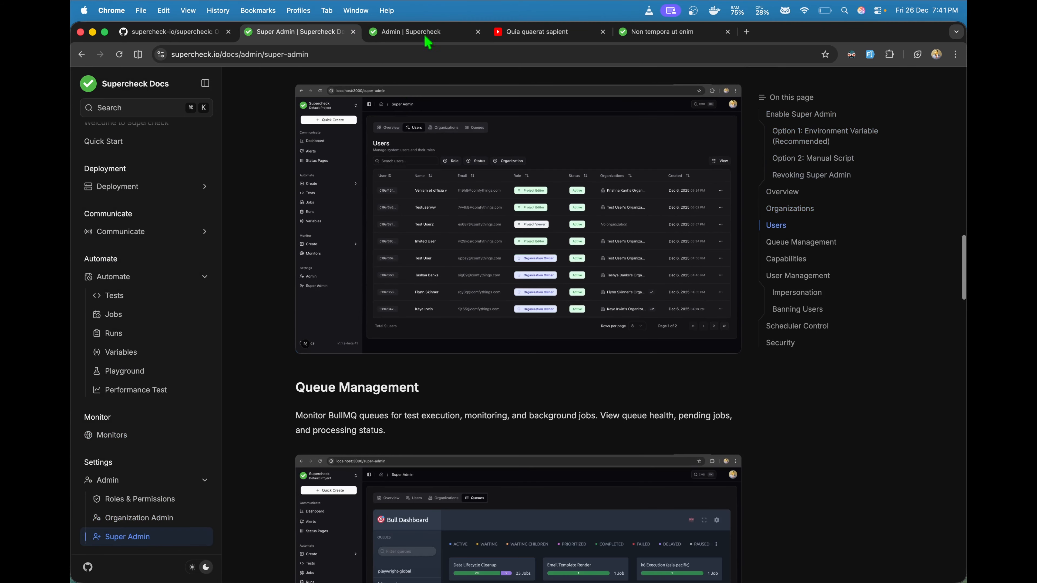
pyautogui.click(427, 32)
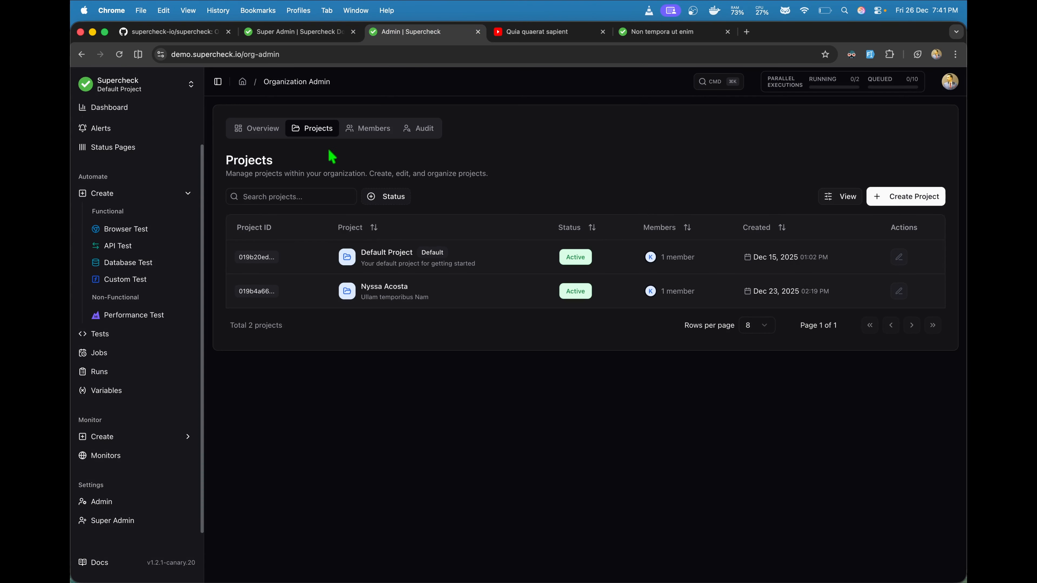
# Step: Open and dismiss the Create Project form, then show the organization's Members list
pyautogui.click(888, 202)
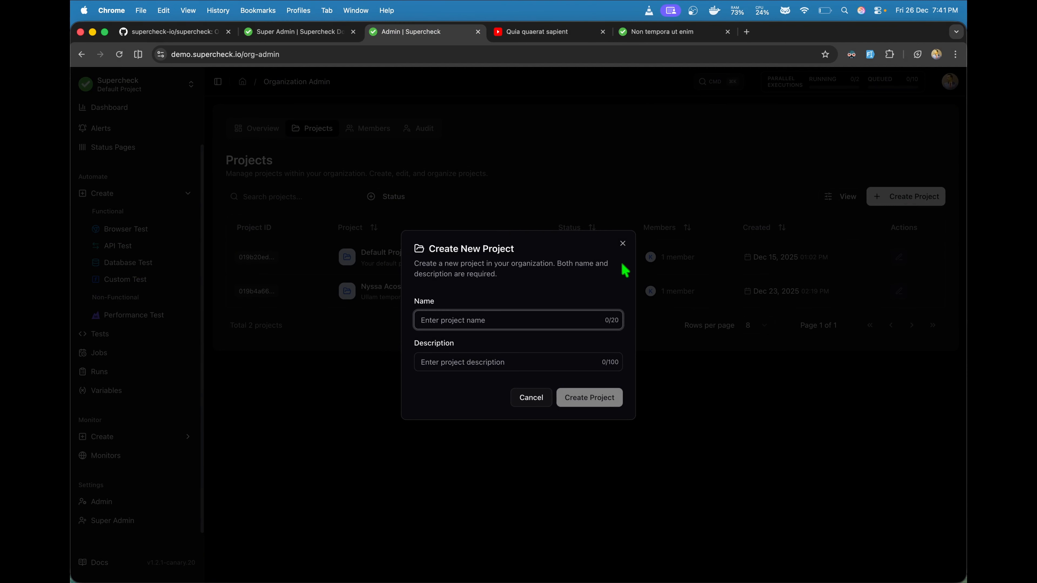
pyautogui.click(623, 243)
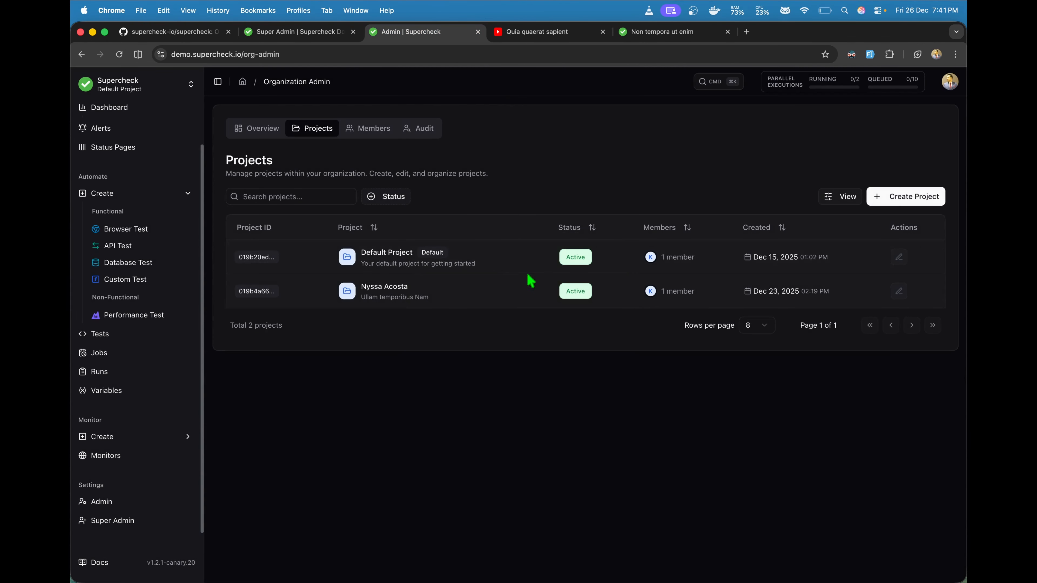
pyautogui.click(391, 130)
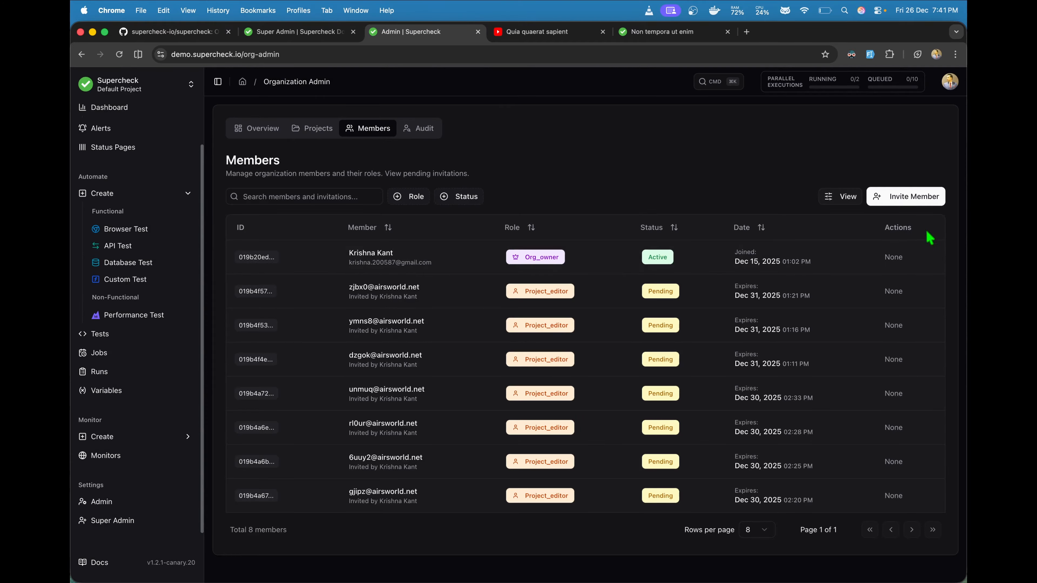
# Step: Prepare an invitation with Editor access to Default Project, autofilling a saved test e-mail address
pyautogui.click(907, 203)
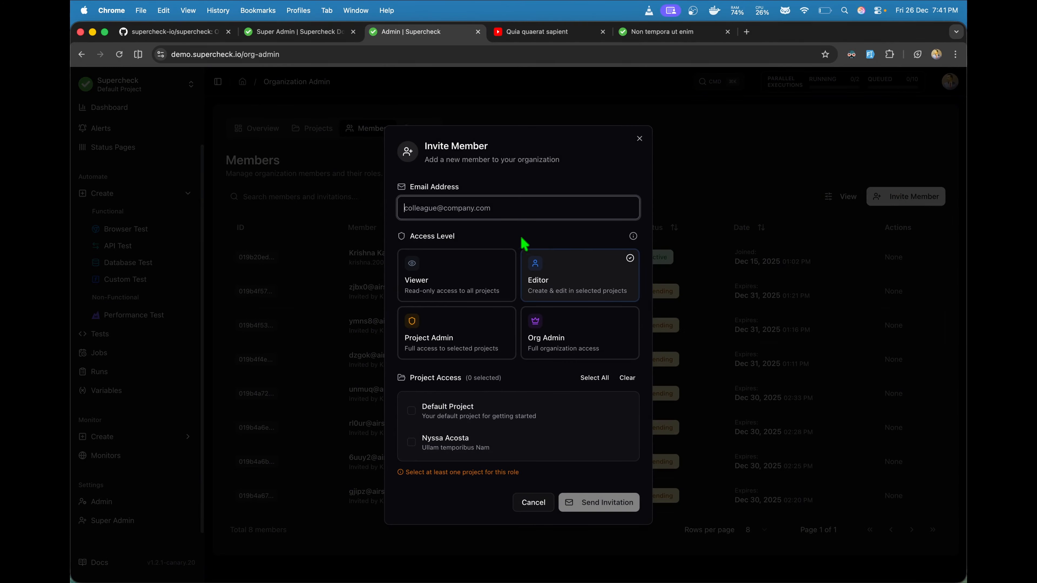
pyautogui.click(549, 326)
pyautogui.click(484, 317)
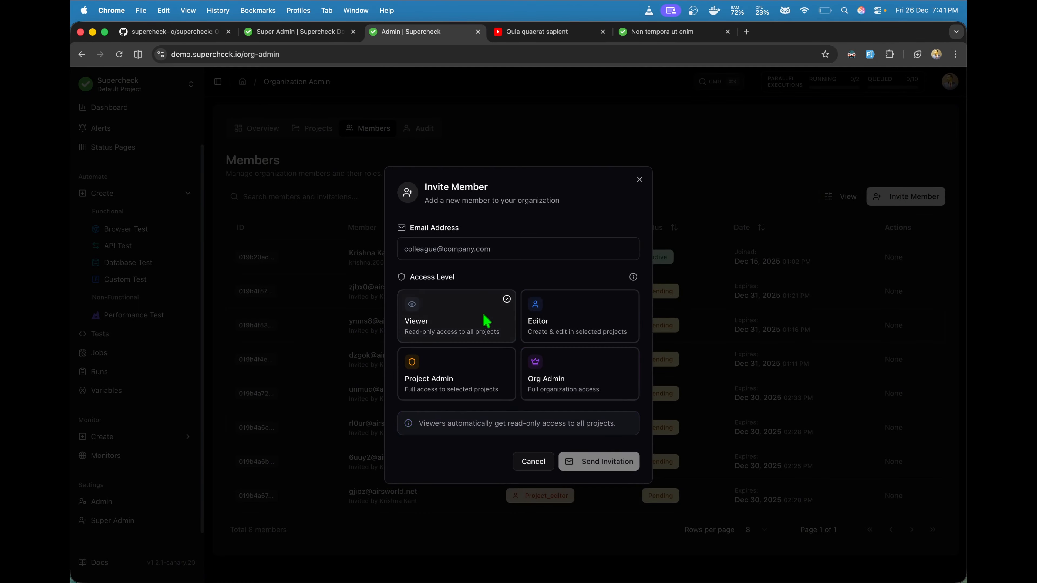
pyautogui.click(588, 314)
pyautogui.click(484, 423)
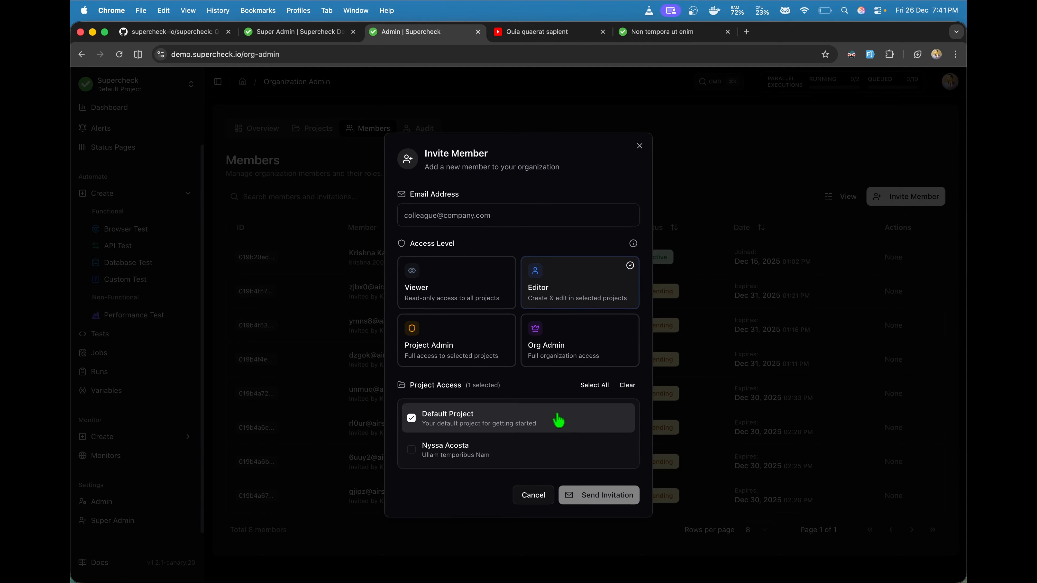
pyautogui.click(461, 220)
pyautogui.click(486, 265)
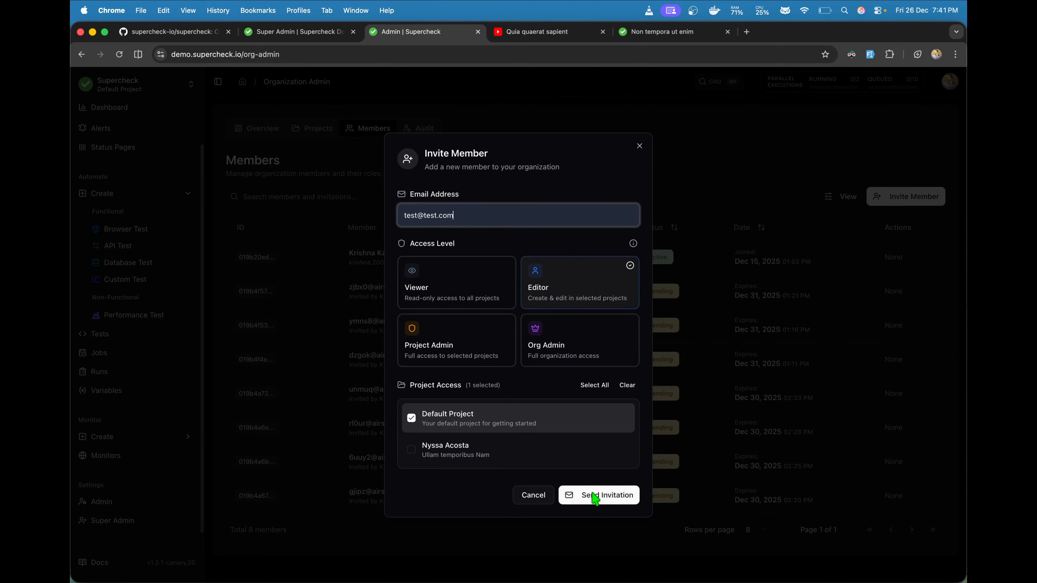
# Step: Open the Organization Admin docs page and read its Invite Member section
pyautogui.click(298, 31)
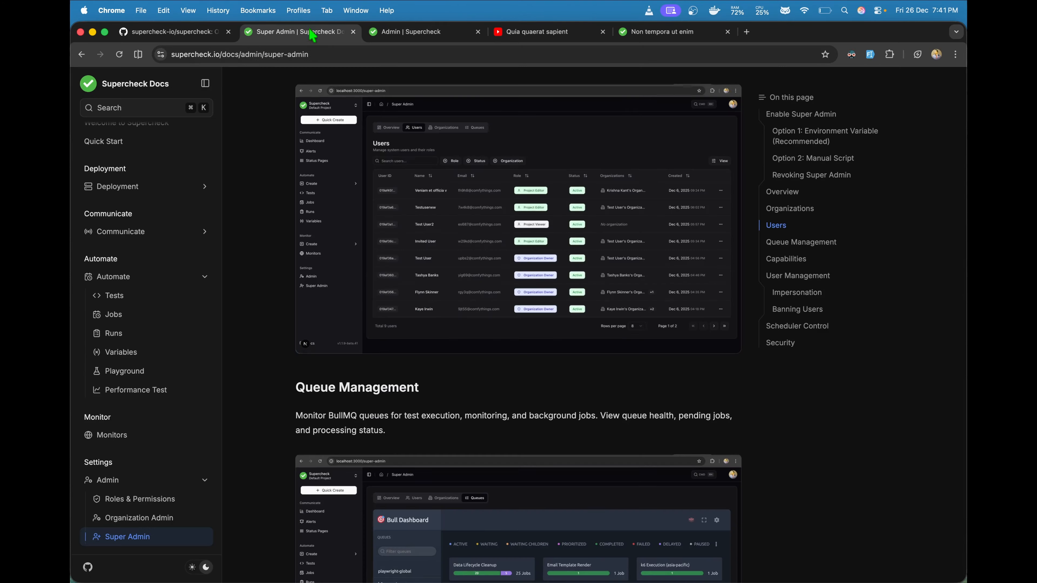
pyautogui.scroll(-5, 232, 378)
pyautogui.click(139, 523)
pyautogui.scroll(-20, 300, 429)
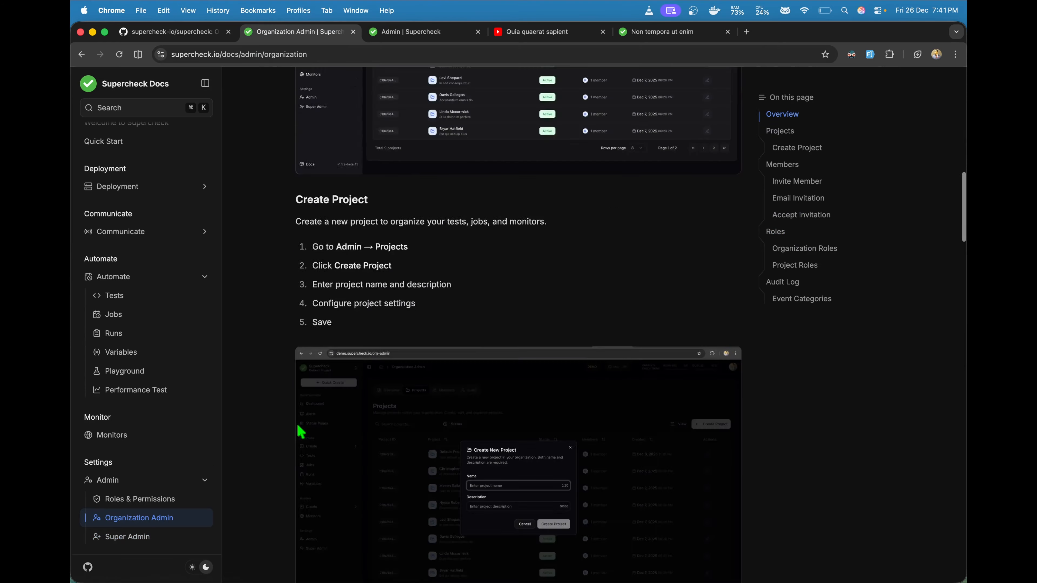
pyautogui.scroll(6, 301, 430)
pyautogui.scroll(-1, 301, 431)
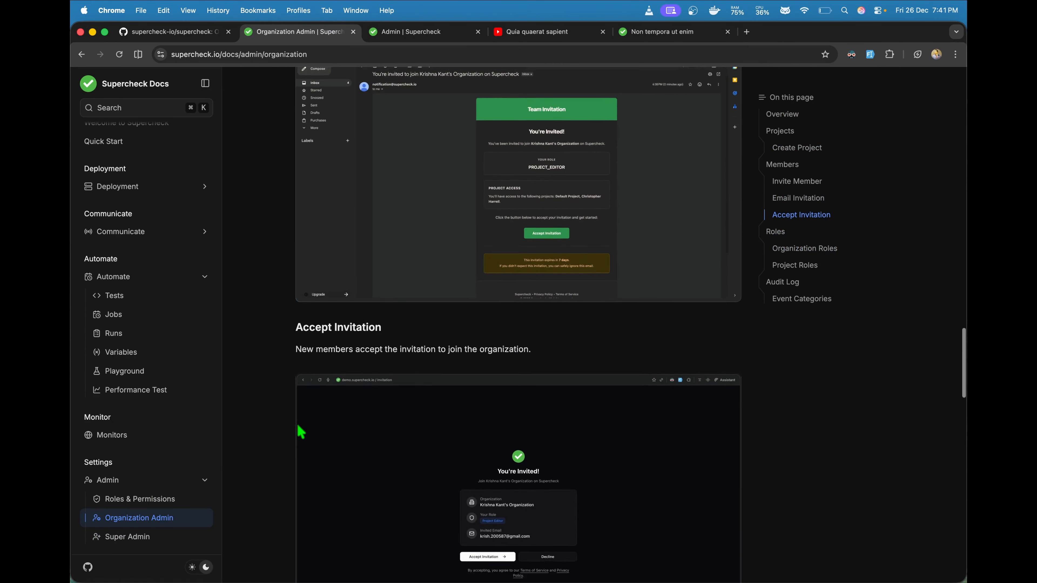
pyautogui.scroll(15, 301, 431)
pyautogui.scroll(-16, 301, 431)
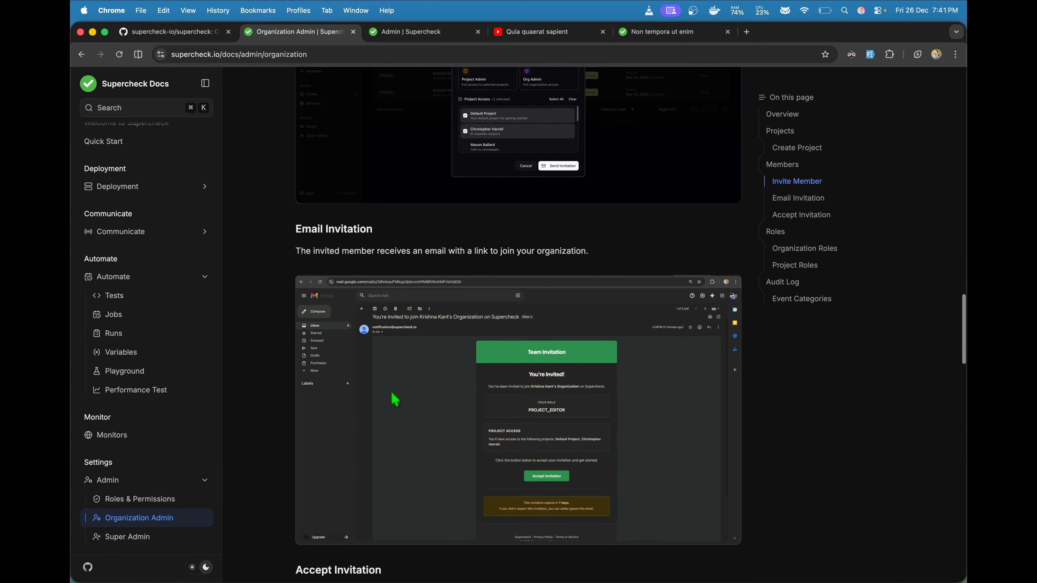
# Step: Scroll through the Email/Accept Invitation and Roles sections of the Organization Admin guide
pyautogui.scroll(-3, 541, 394)
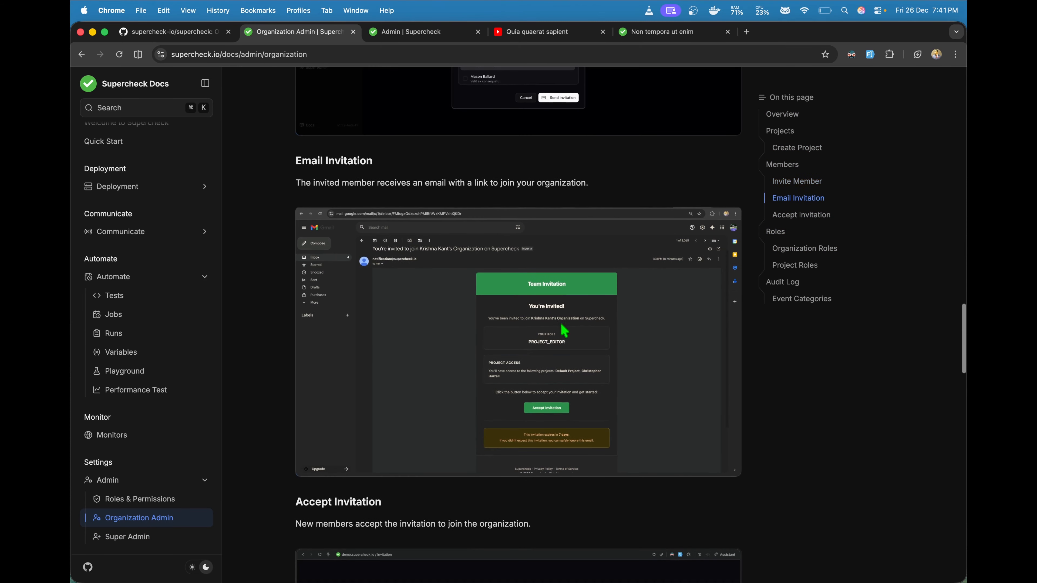
pyautogui.scroll(-1, 543, 337)
pyautogui.scroll(-12, 541, 337)
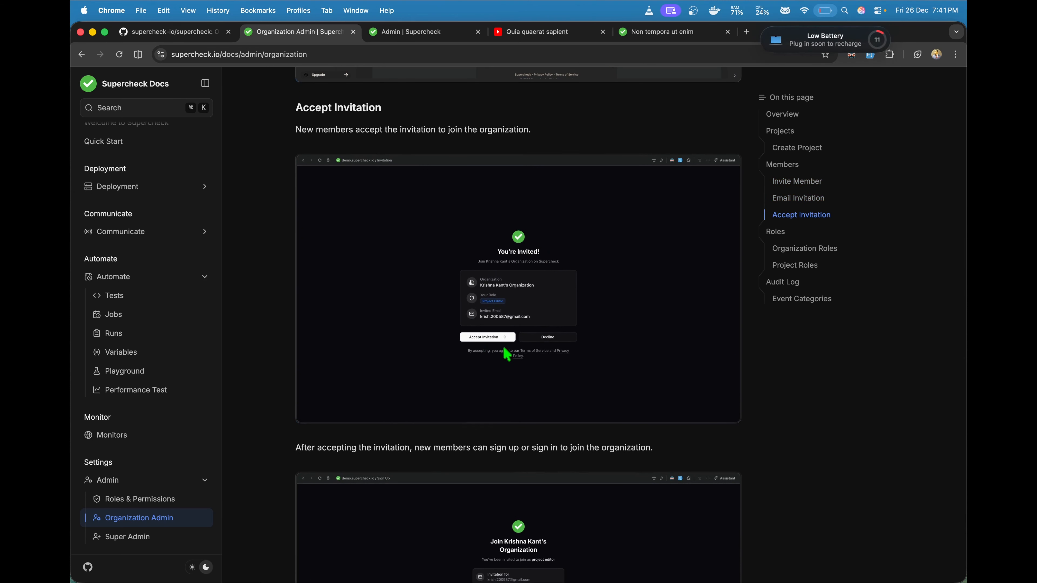
pyautogui.scroll(-2, 511, 343)
pyautogui.scroll(-9, 513, 344)
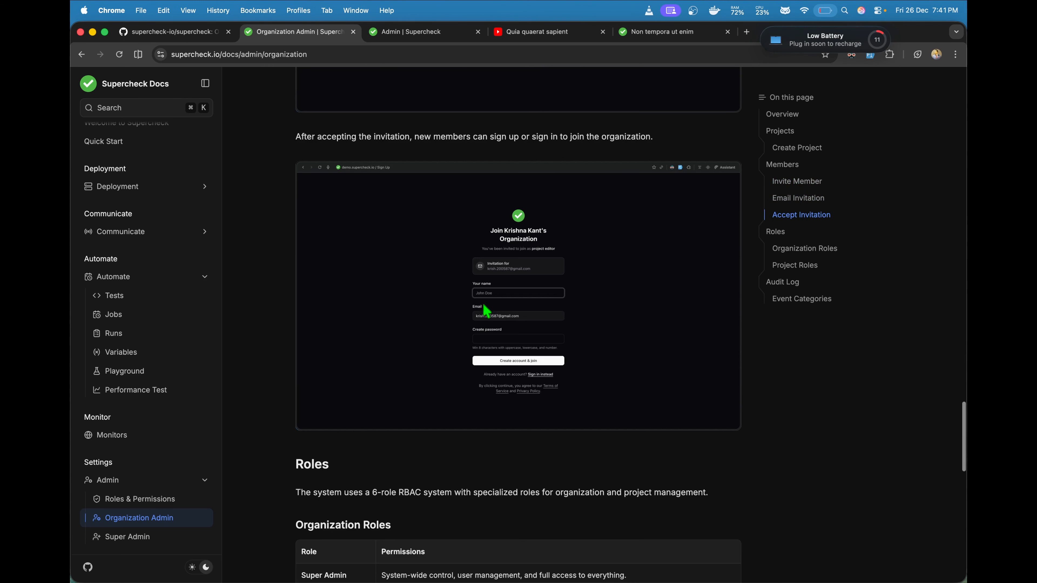
pyautogui.scroll(-8, 511, 294)
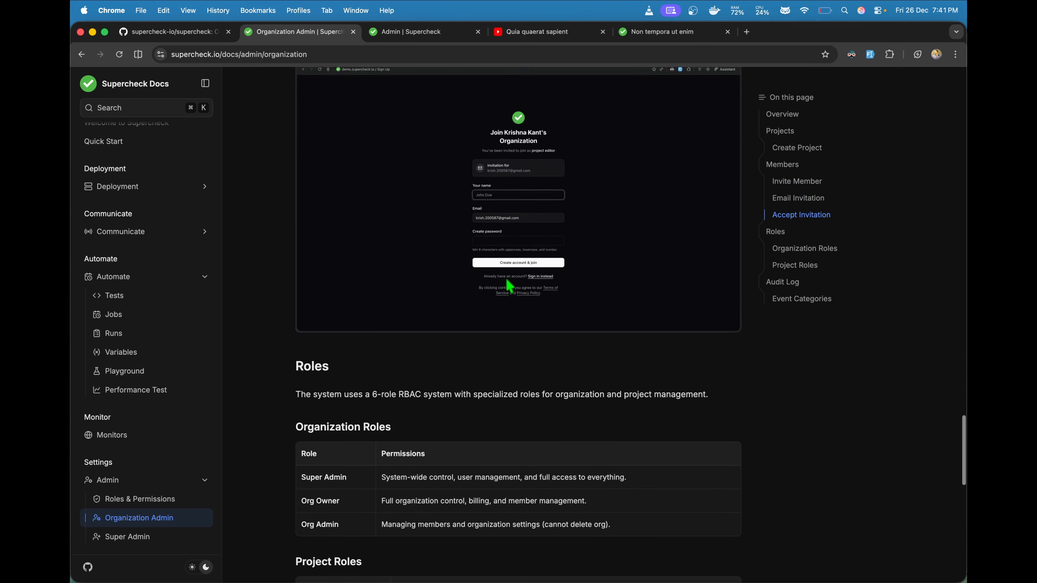
pyautogui.scroll(5, 511, 286)
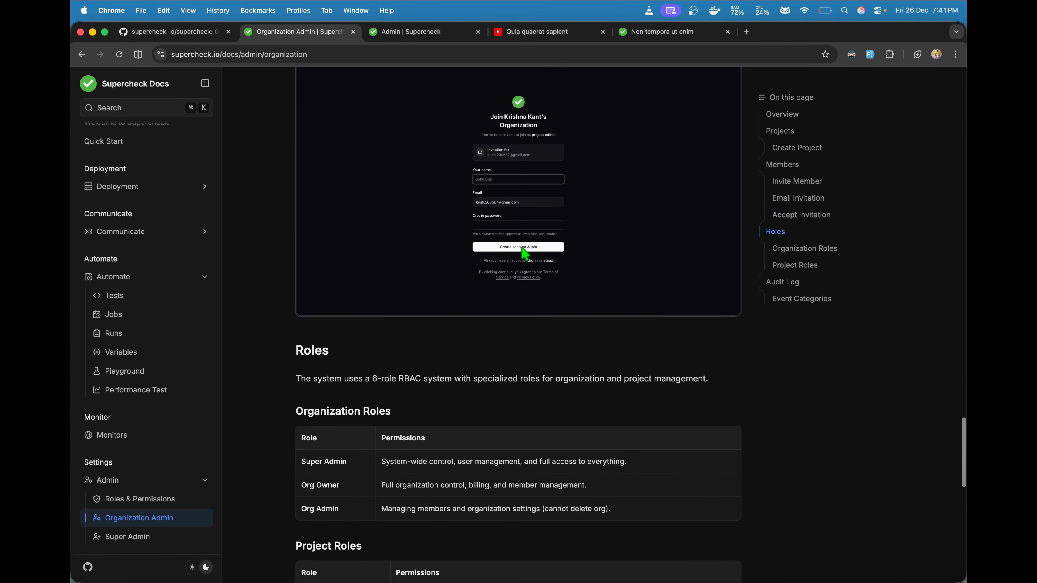
pyautogui.scroll(1, 518, 219)
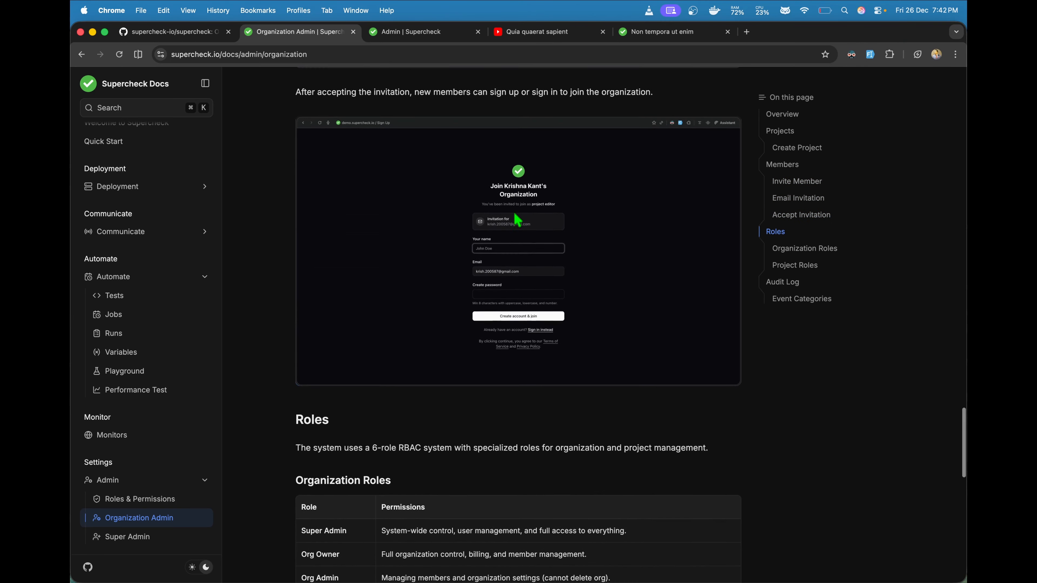
# Step: Close the unsent member invitation and open the organization's Audit Logs
pyautogui.click(639, 33)
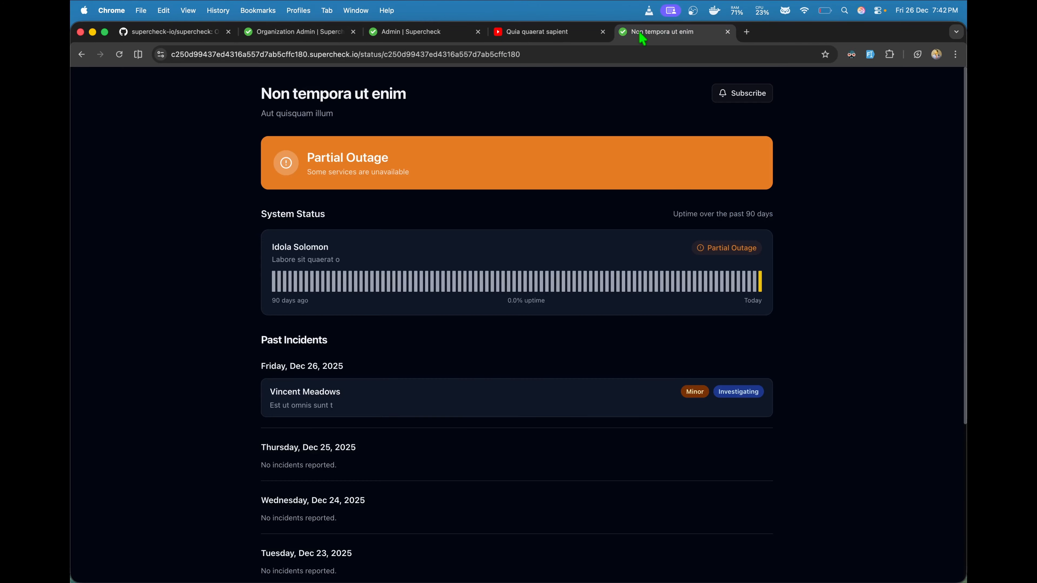
pyautogui.click(429, 35)
pyautogui.click(336, 291)
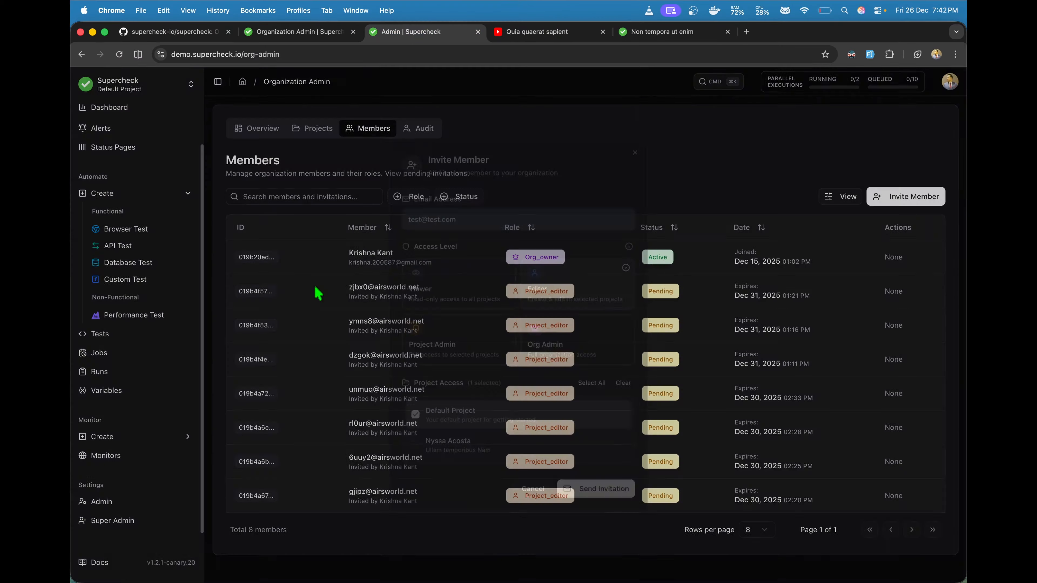
pyautogui.click(420, 137)
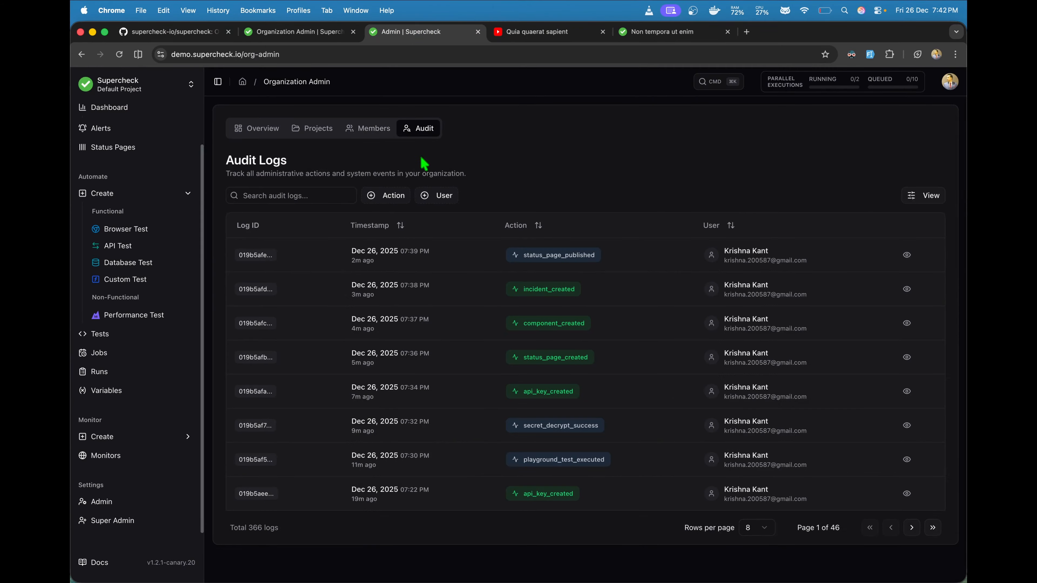
pyautogui.click(376, 135)
pyautogui.click(409, 133)
# Step: Filter audit logs by notification_provider_created, ai_create, member_invited, ai_fix and monitor_updated, then reset filters
pyautogui.click(394, 203)
pyautogui.scroll(-3, 420, 323)
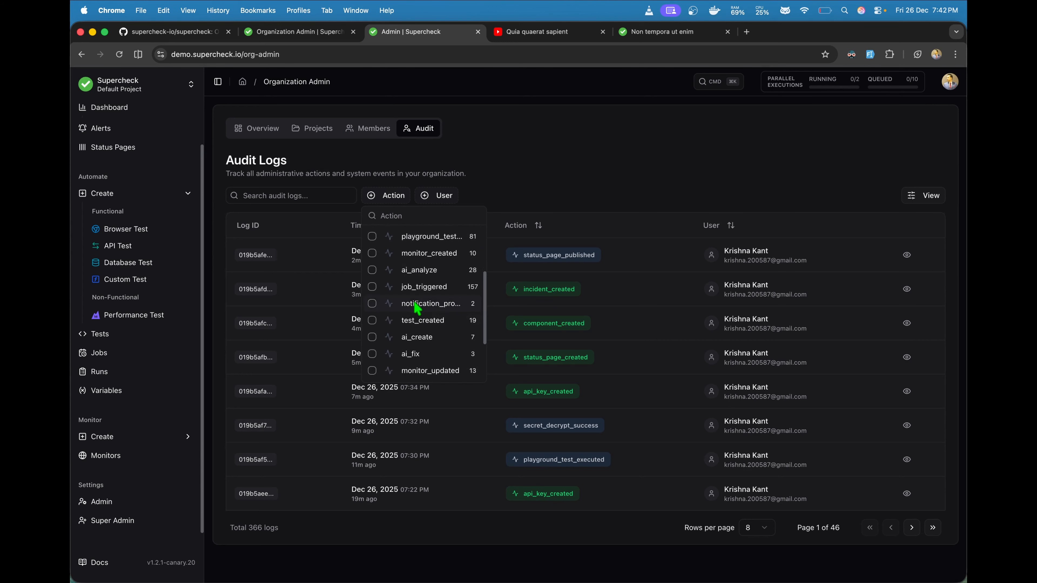
pyautogui.click(417, 305)
pyautogui.scroll(-2, 416, 308)
pyautogui.click(416, 298)
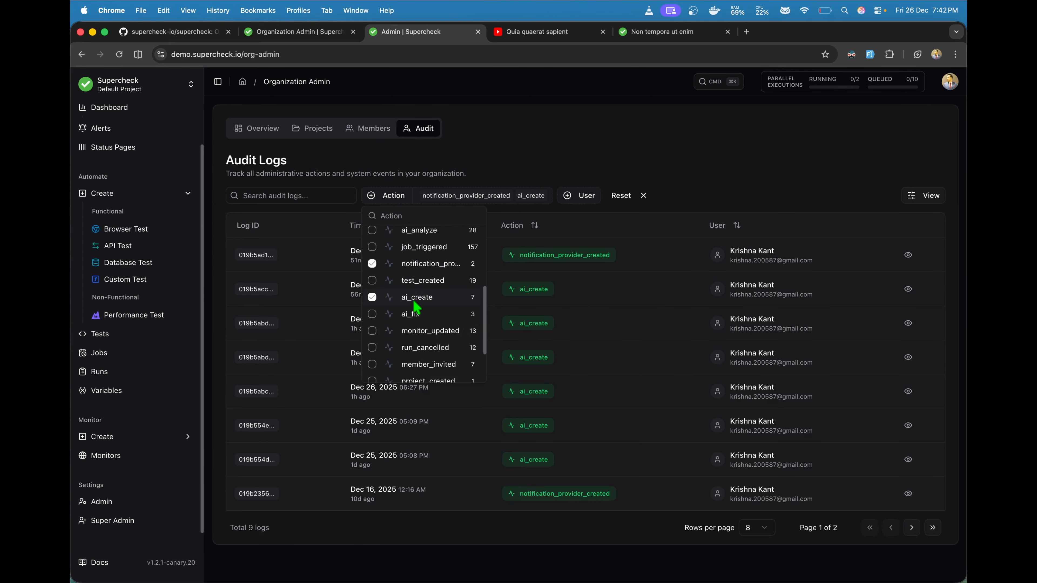
pyautogui.click(427, 365)
pyautogui.click(423, 331)
pyautogui.click(420, 318)
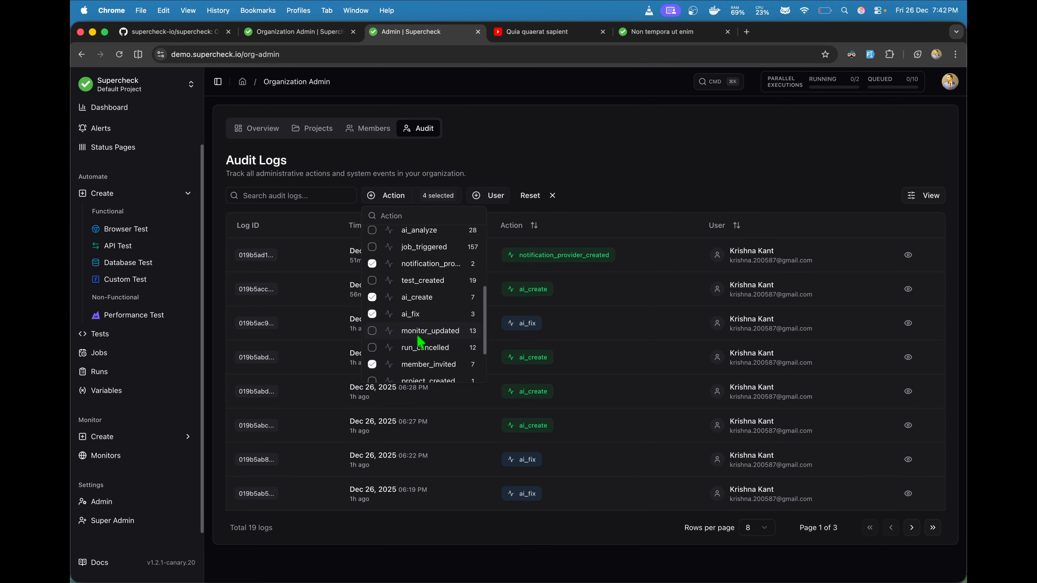
pyautogui.click(549, 196)
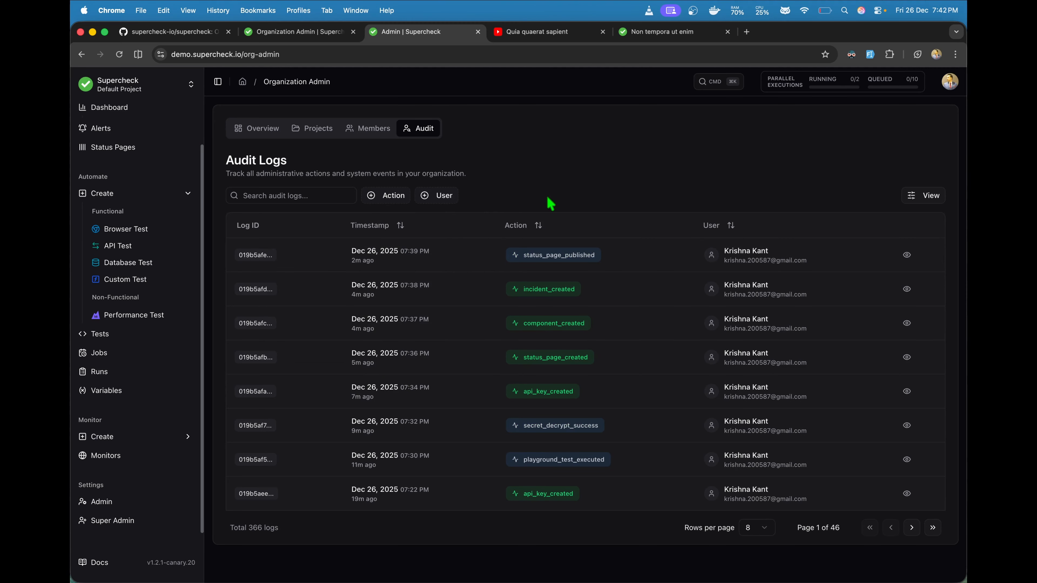
# Step: Browse Super Admin's Organizations and Overview, then show the first user's actions in the Users list
pyautogui.click(123, 522)
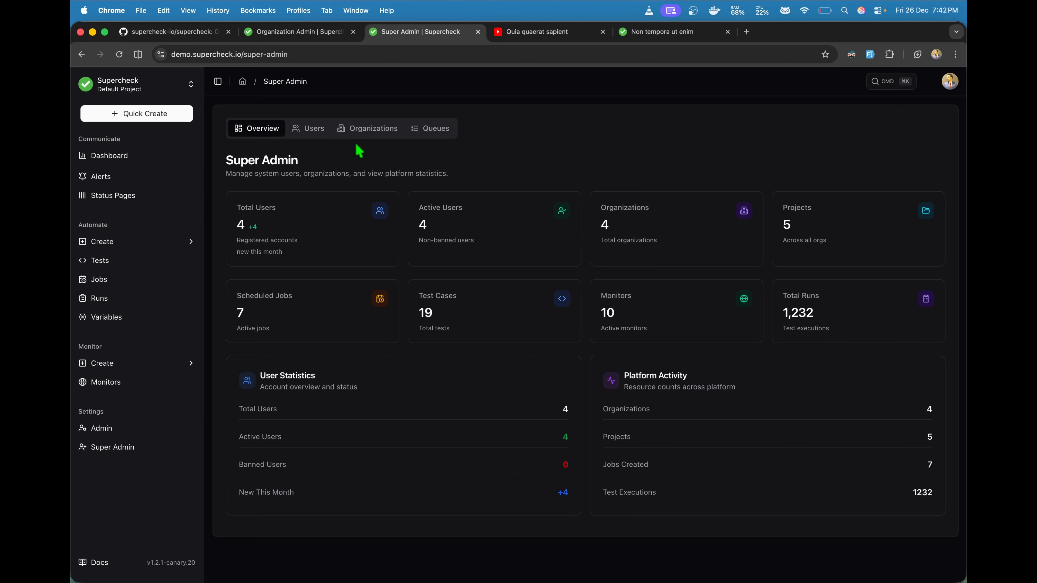
pyautogui.click(362, 130)
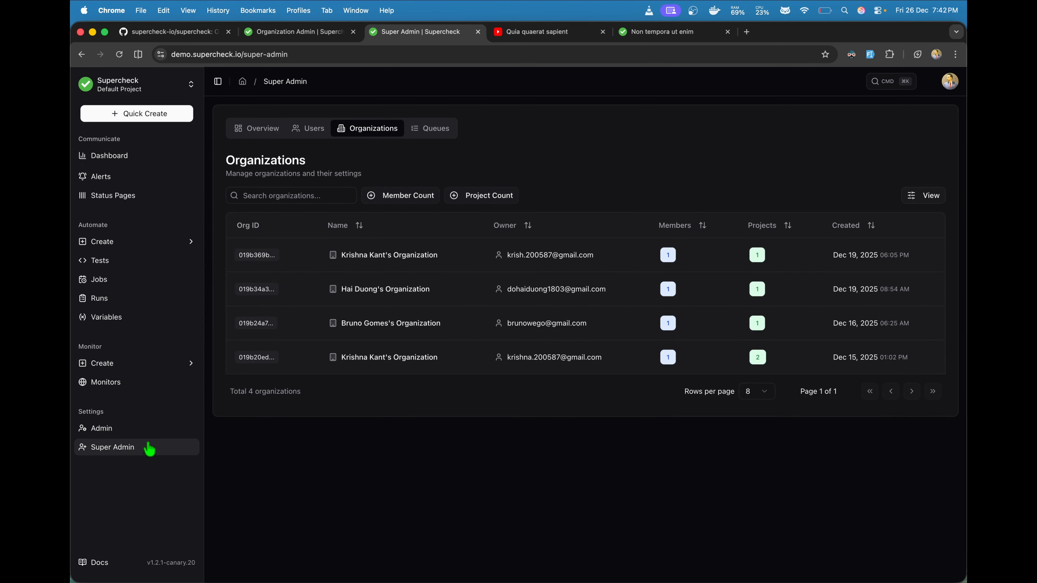
pyautogui.click(275, 130)
pyautogui.click(313, 131)
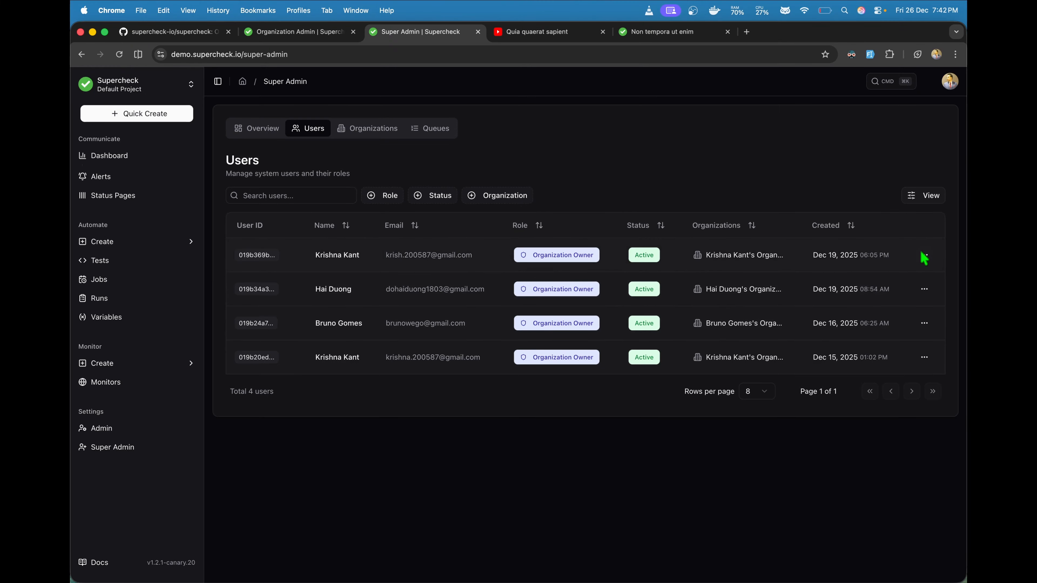
pyautogui.click(924, 257)
pyautogui.click(925, 256)
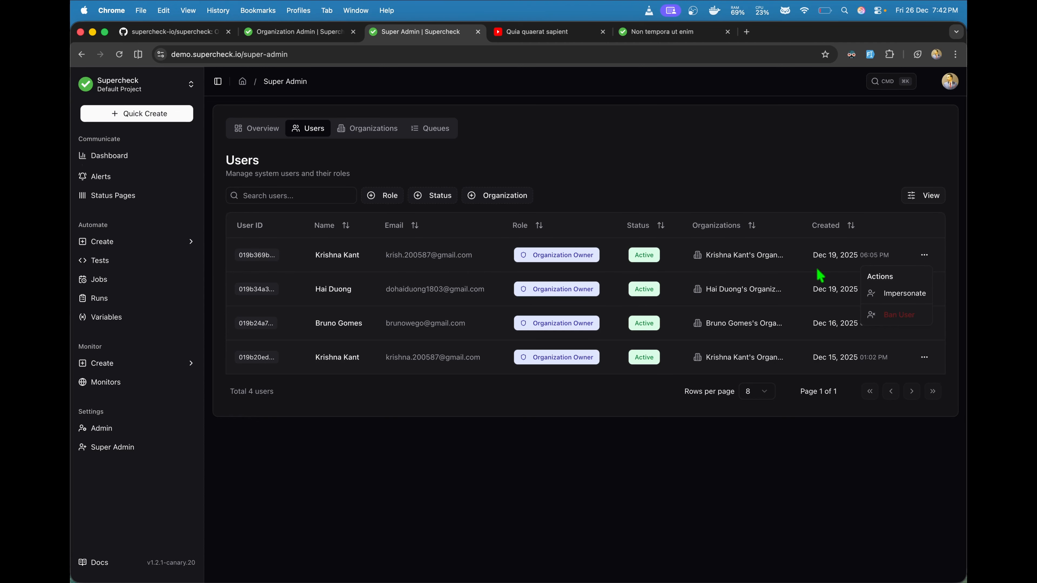
# Step: Impersonate the first user and confirm signing in as them
pyautogui.click(902, 297)
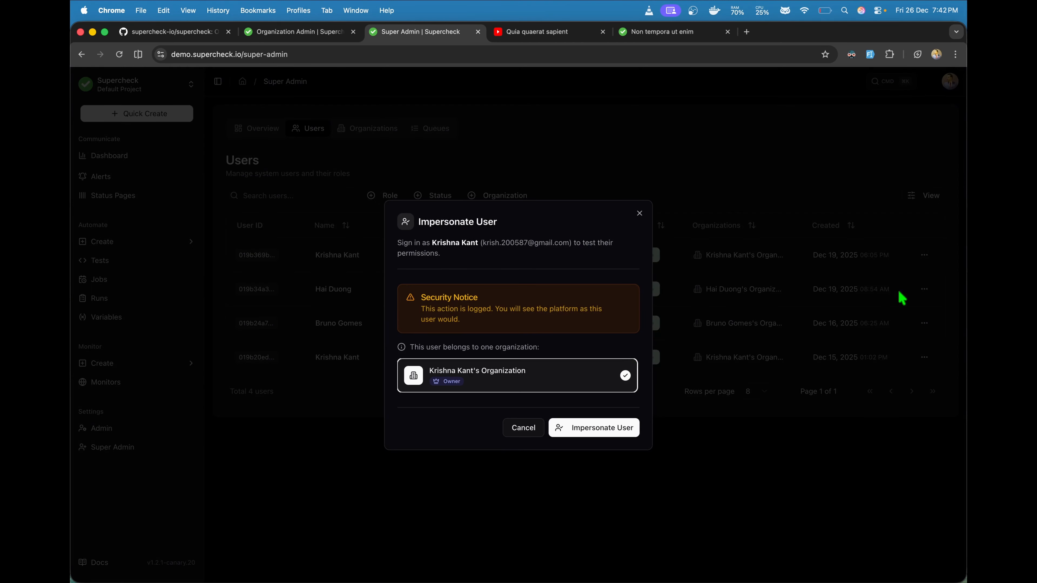
pyautogui.click(588, 435)
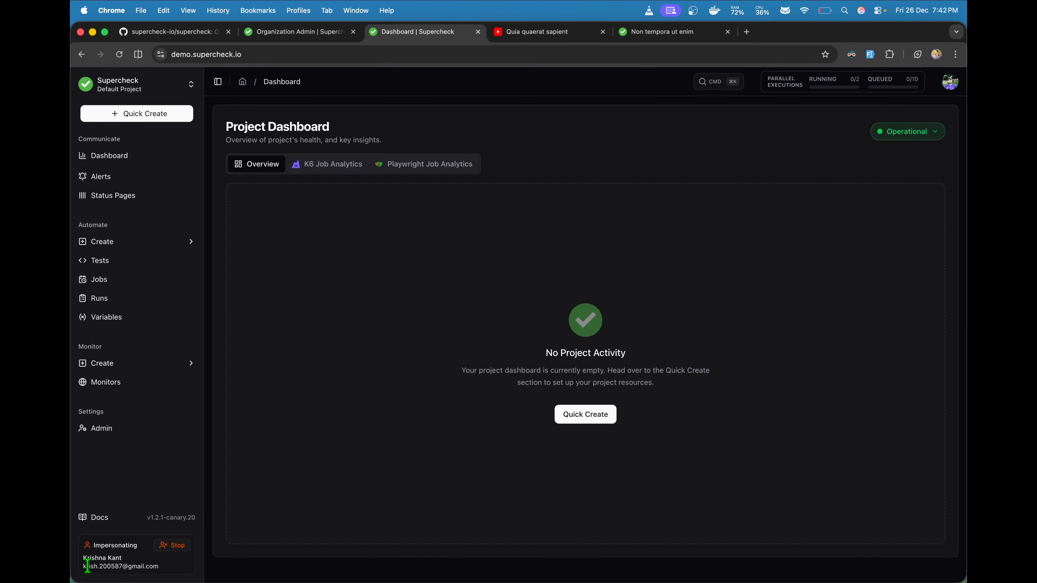
pyautogui.moveTo(85, 566); pyautogui.dragTo(165, 574)
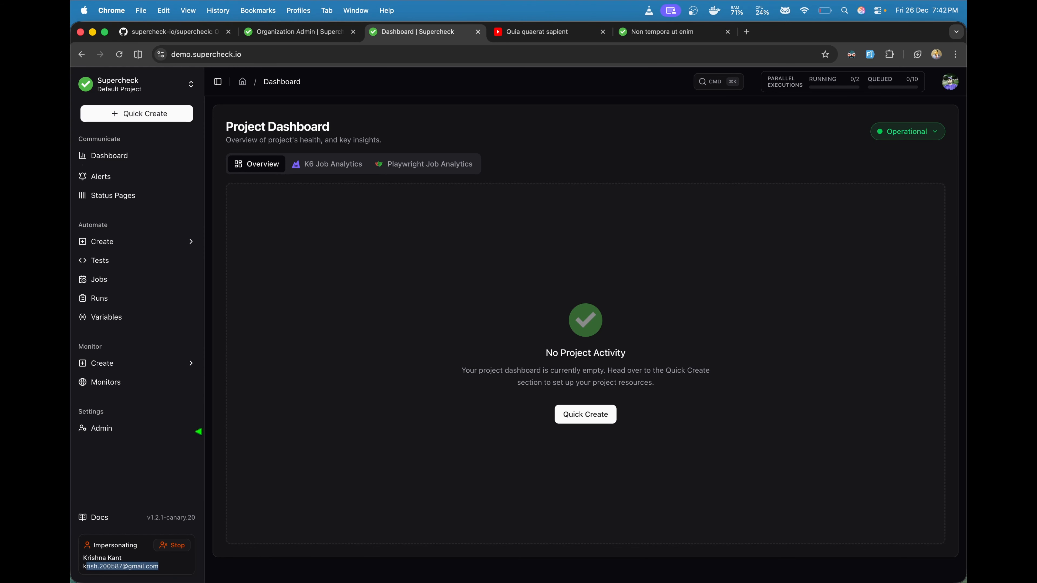
pyautogui.click(213, 368)
# Step: Open the browser test editor in the Playground and look at the todomvc demo URL in the script
pyautogui.click(133, 245)
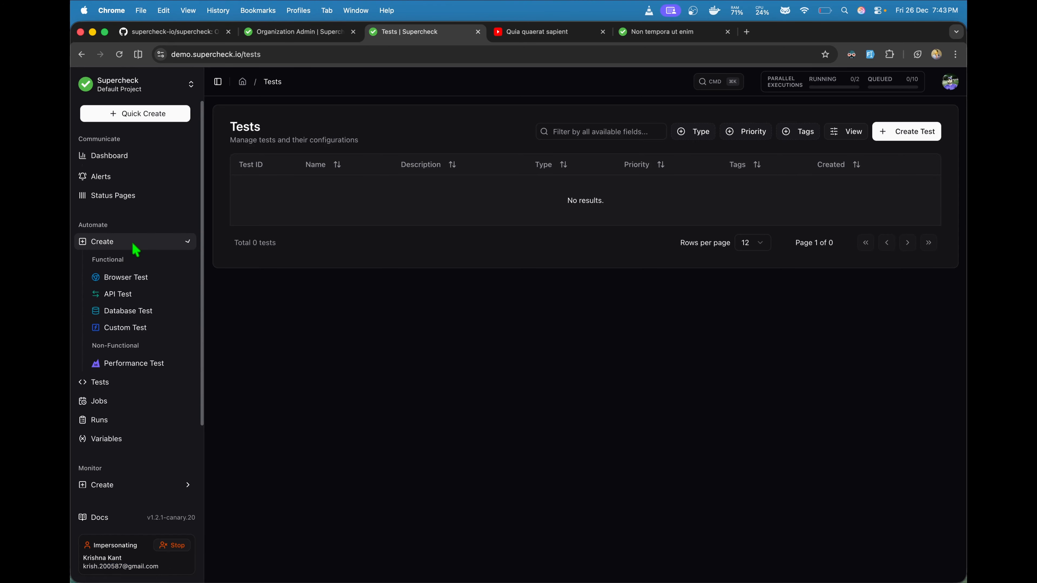
pyautogui.click(131, 277)
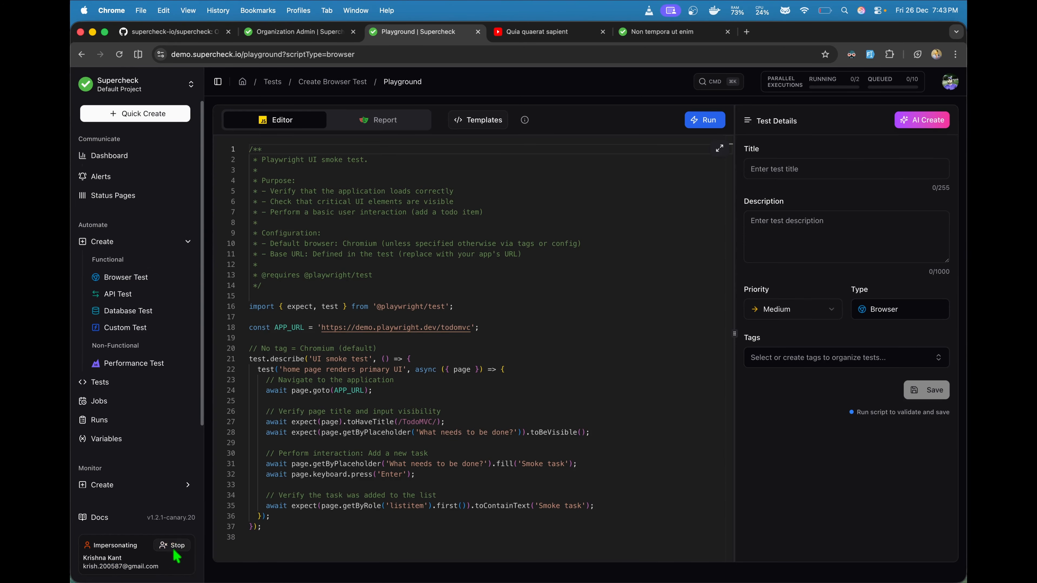
pyautogui.doubleClick(357, 328)
pyautogui.click(413, 369)
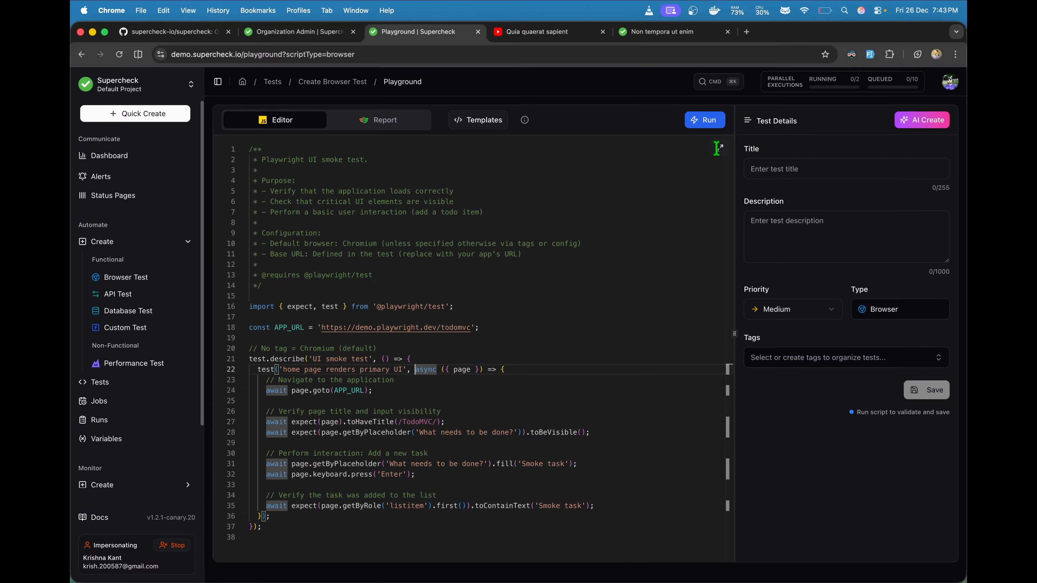
# Step: Check the active account in the avatar menu, then stop impersonating
pyautogui.click(950, 84)
pyautogui.click(662, 97)
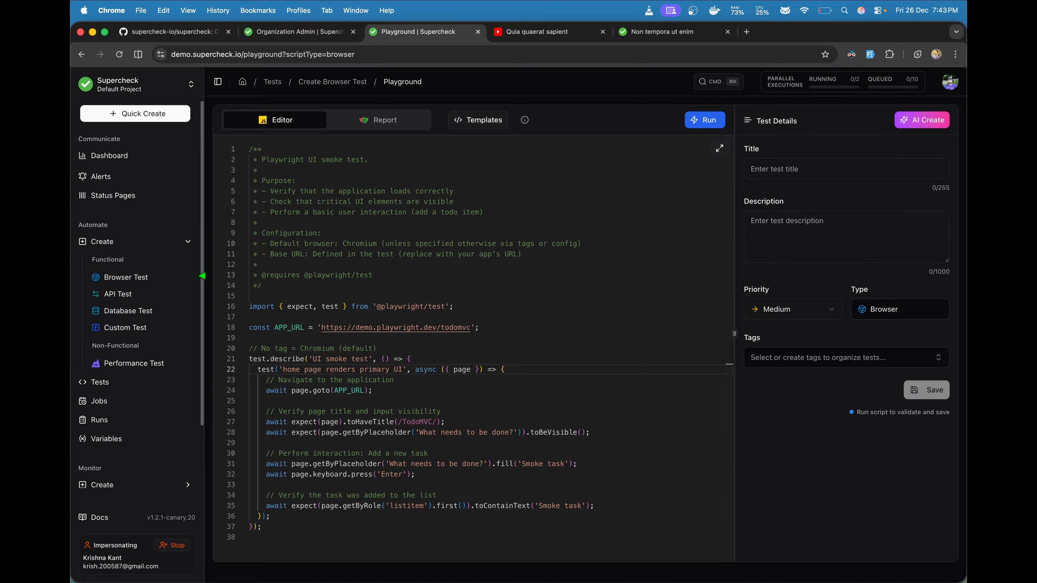
pyautogui.click(178, 547)
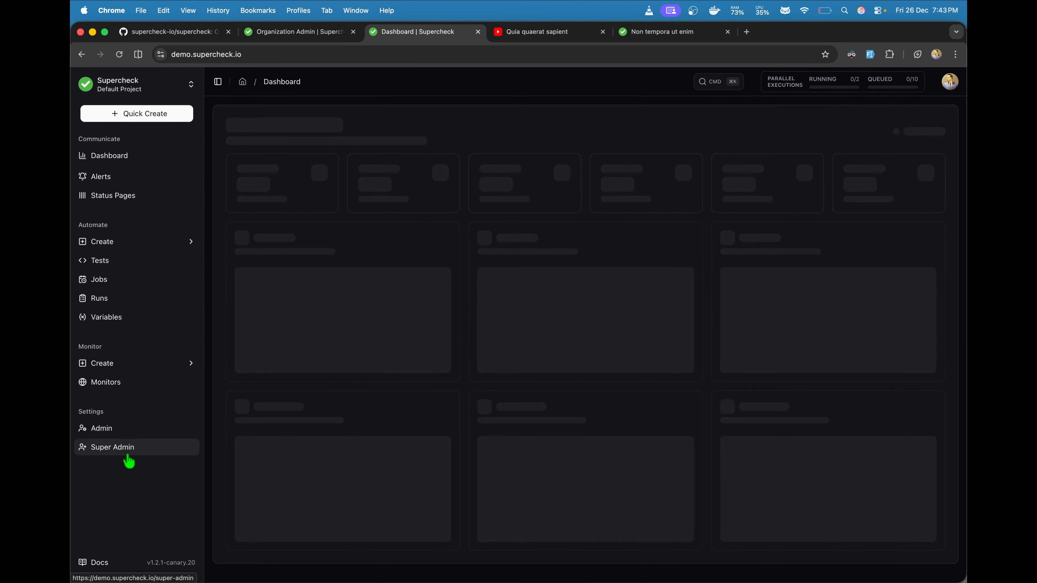
# Step: Open Super Admin's Organizations, then Queues, and review the Bull Dashboard's job counts
pyautogui.click(126, 454)
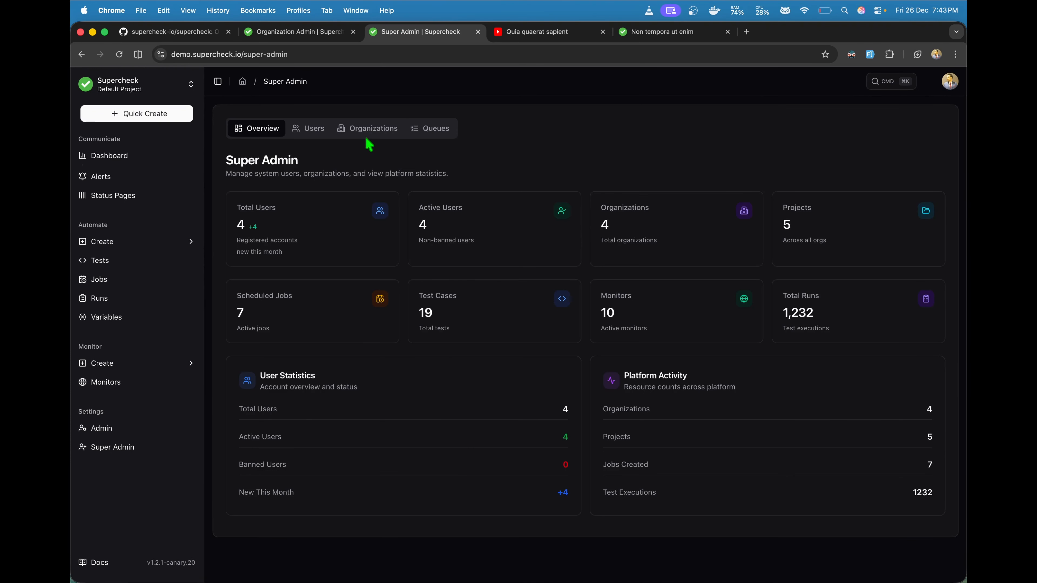
pyautogui.click(373, 130)
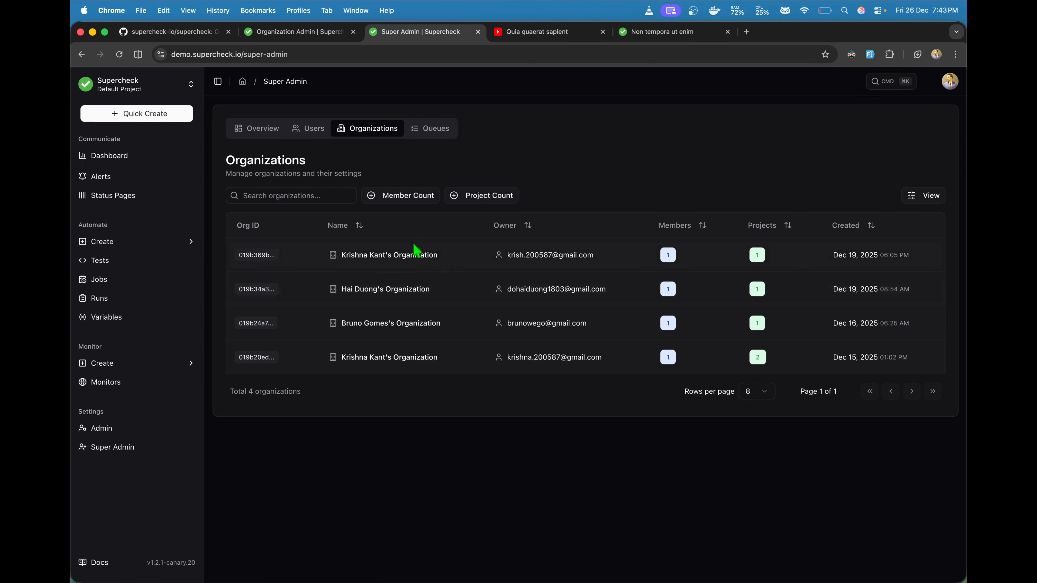
pyautogui.click(425, 137)
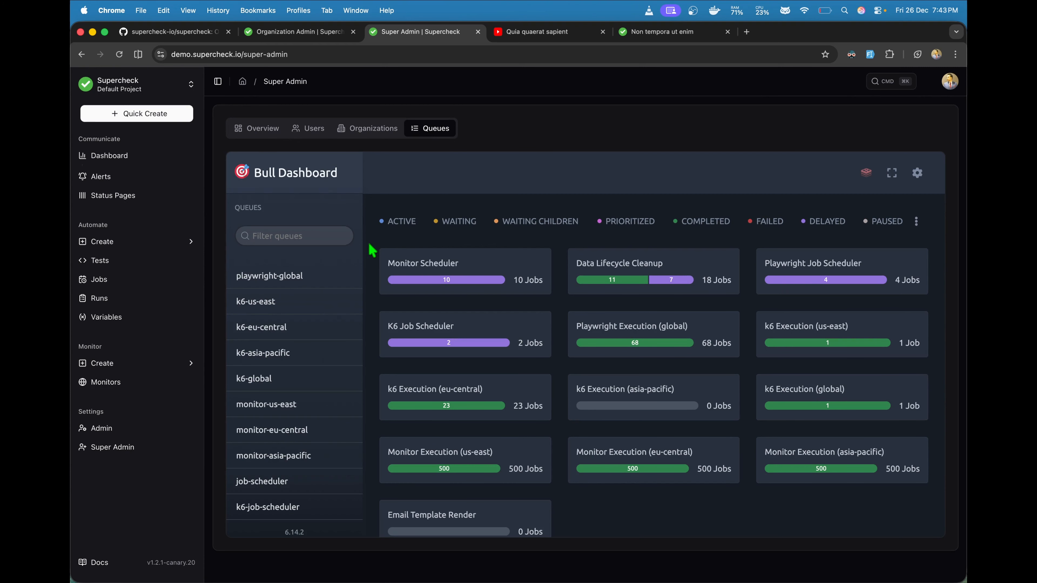
pyautogui.scroll(-1, 370, 245)
pyautogui.scroll(1, 369, 245)
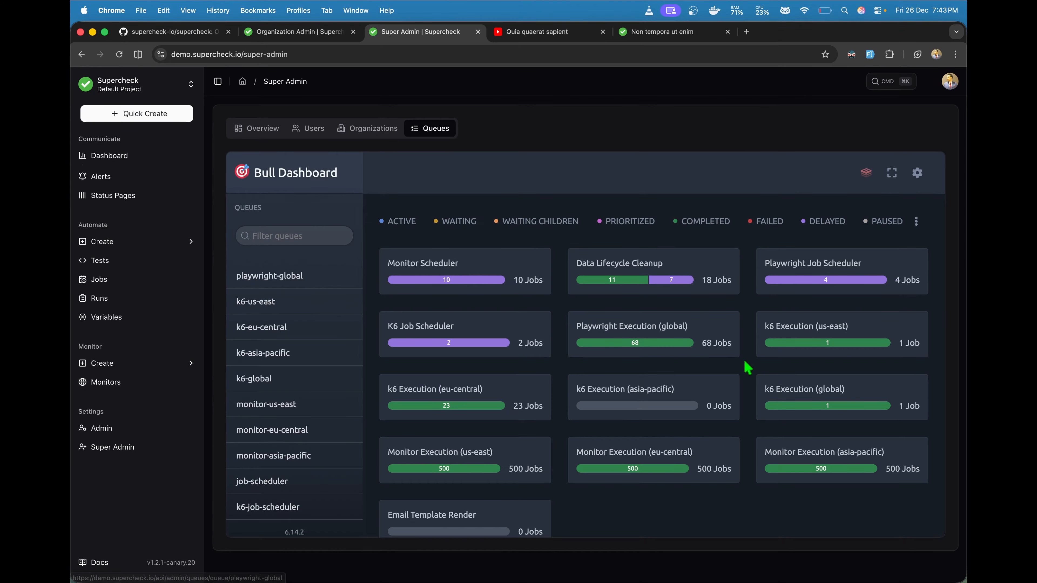
pyautogui.scroll(-1, 747, 368)
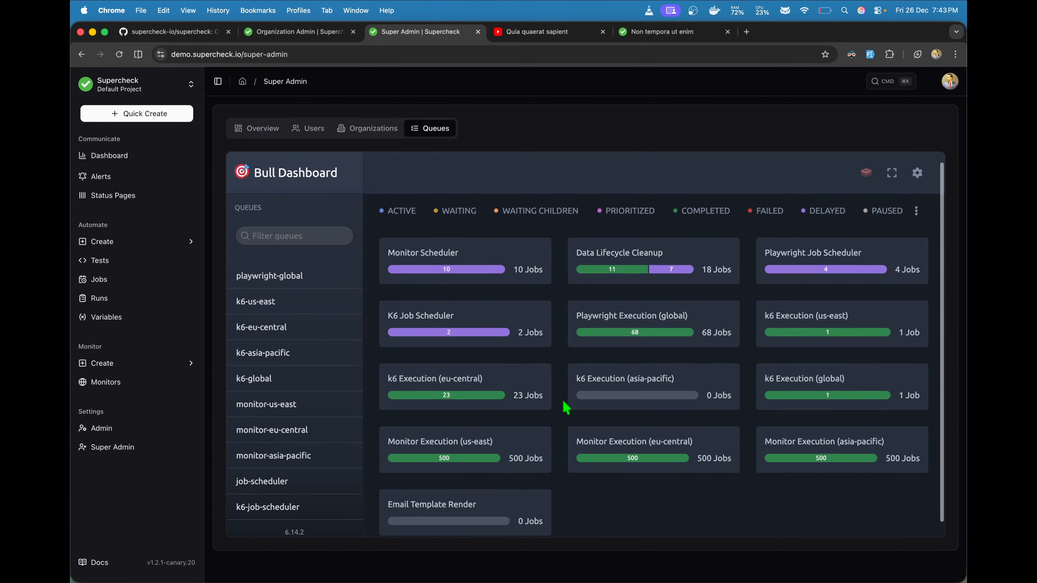
pyautogui.scroll(1, 567, 406)
pyautogui.scroll(-1, 564, 402)
pyautogui.scroll(1, 563, 402)
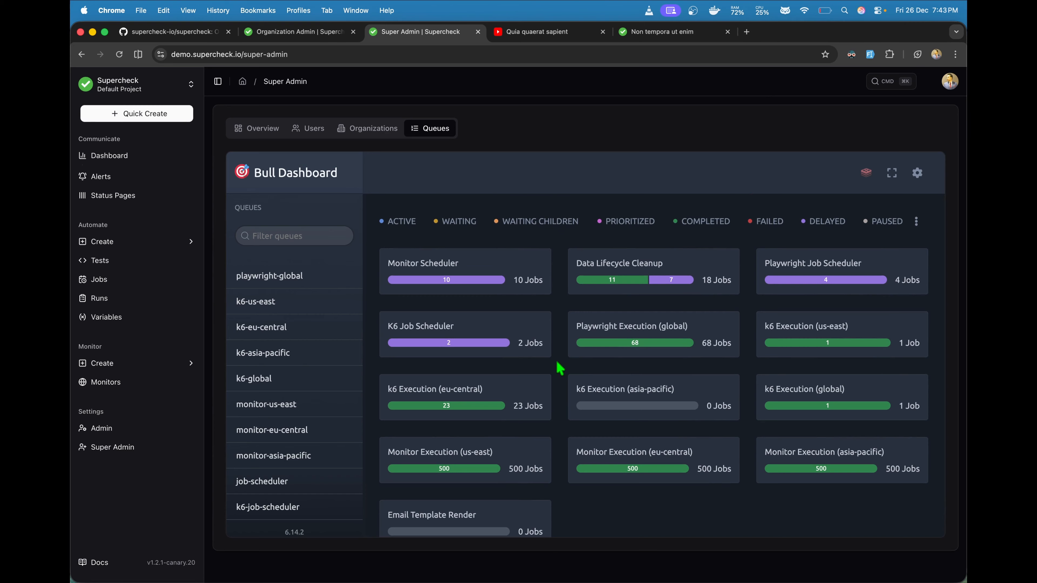
pyautogui.scroll(-1, 560, 368)
pyautogui.scroll(1, 560, 368)
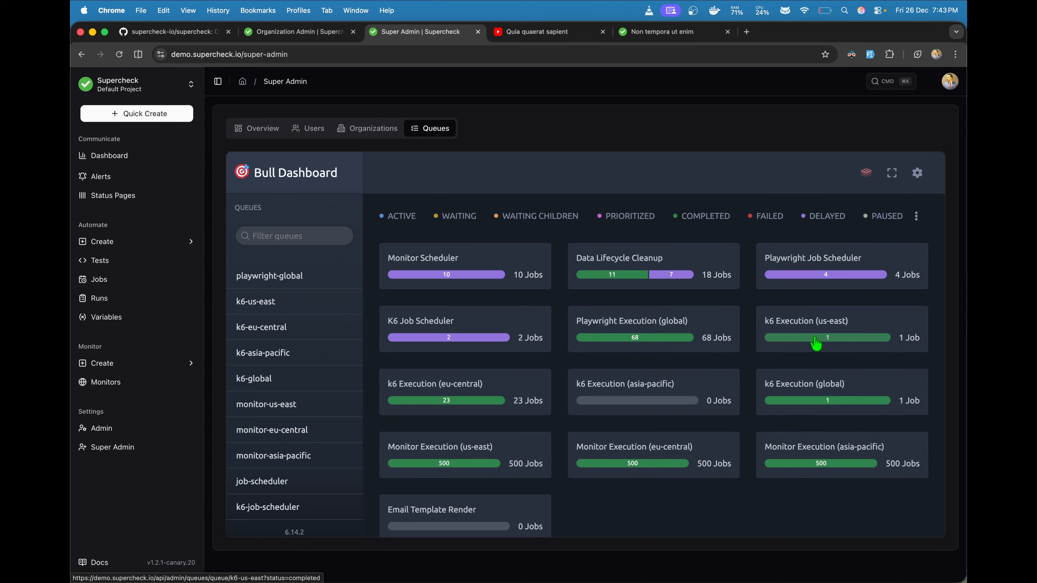
# Step: Browse the completed jobs of the Playwright Execution (global) queue, then return to the top of the list
pyautogui.click(646, 338)
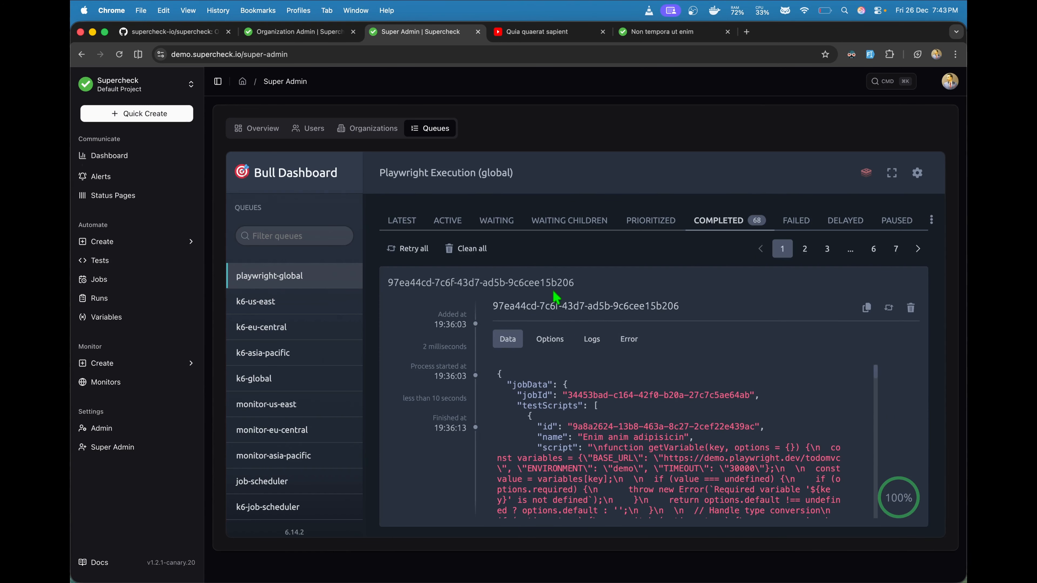
pyautogui.scroll(-15, 564, 339)
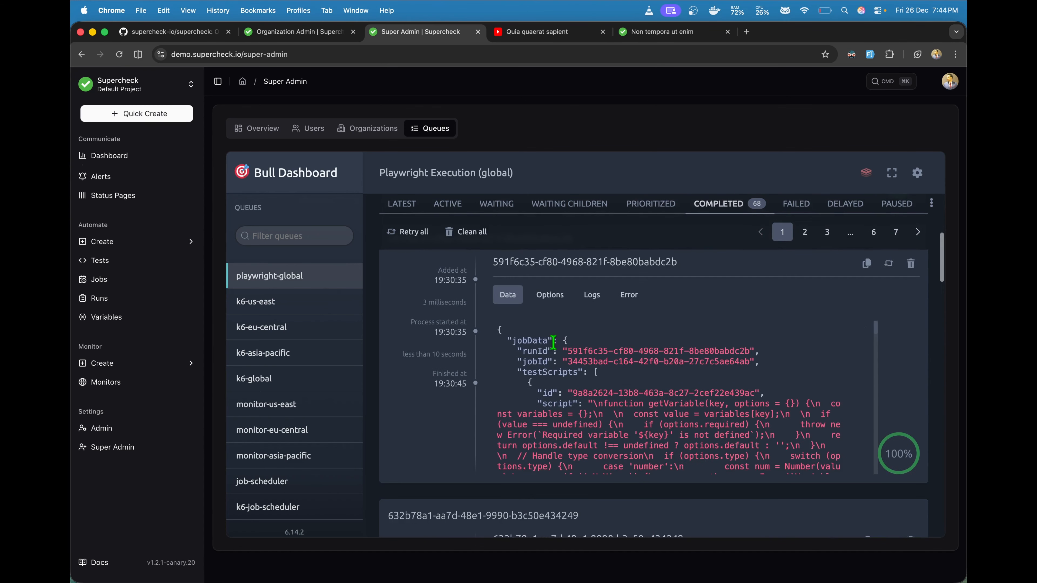
pyautogui.scroll(-10, 554, 343)
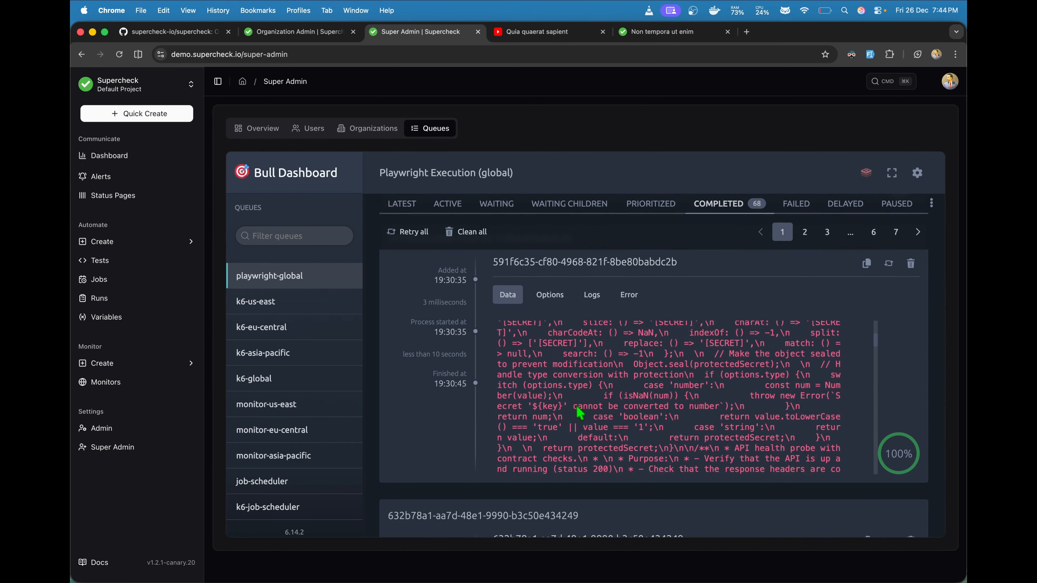
pyautogui.scroll(-15, 467, 439)
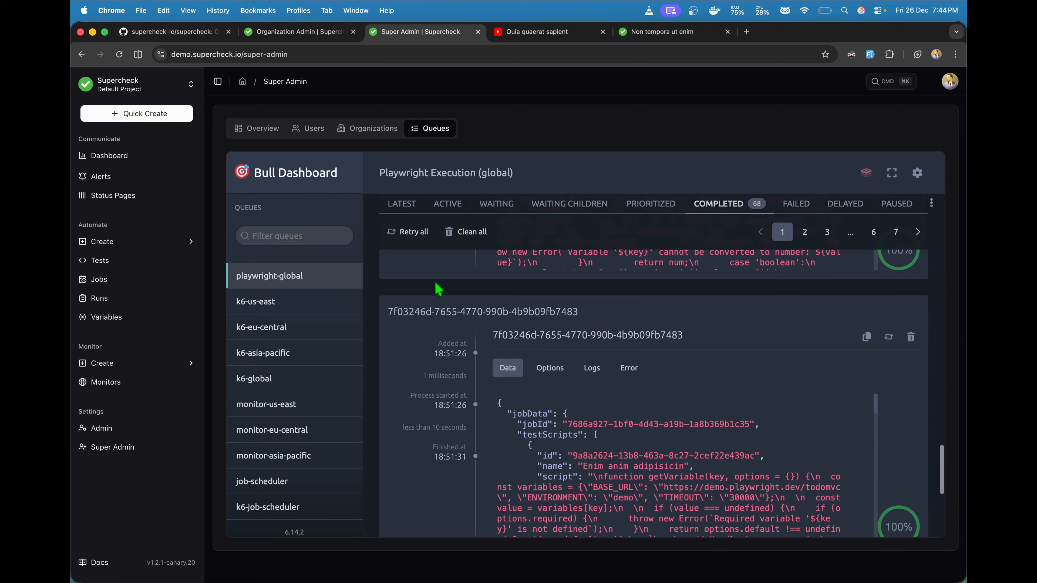
pyautogui.click(296, 276)
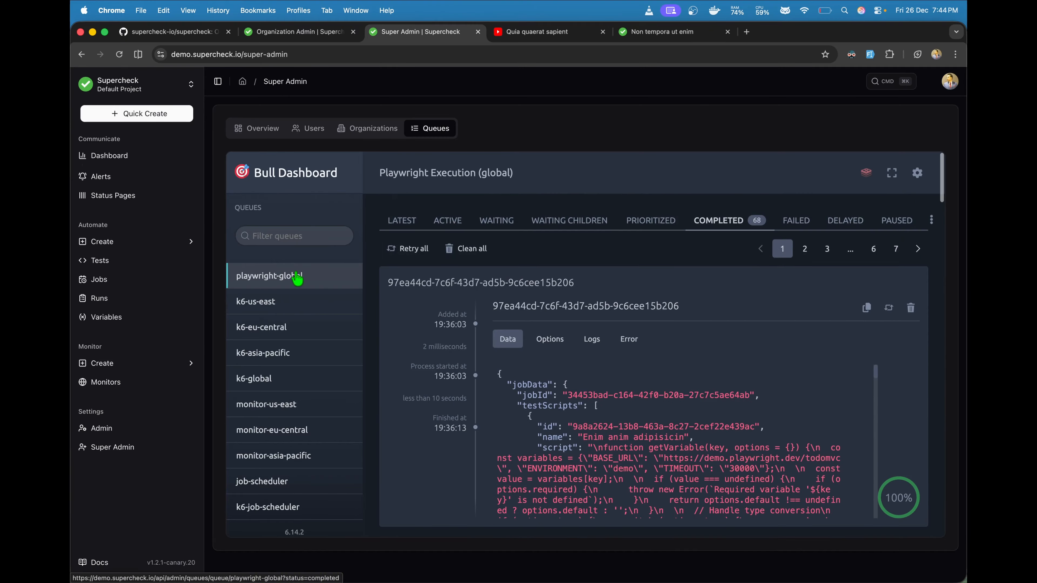
# Step: Return to the Bull Dashboard overview of all job queues
pyautogui.click(290, 179)
pyautogui.scroll(-2, 432, 313)
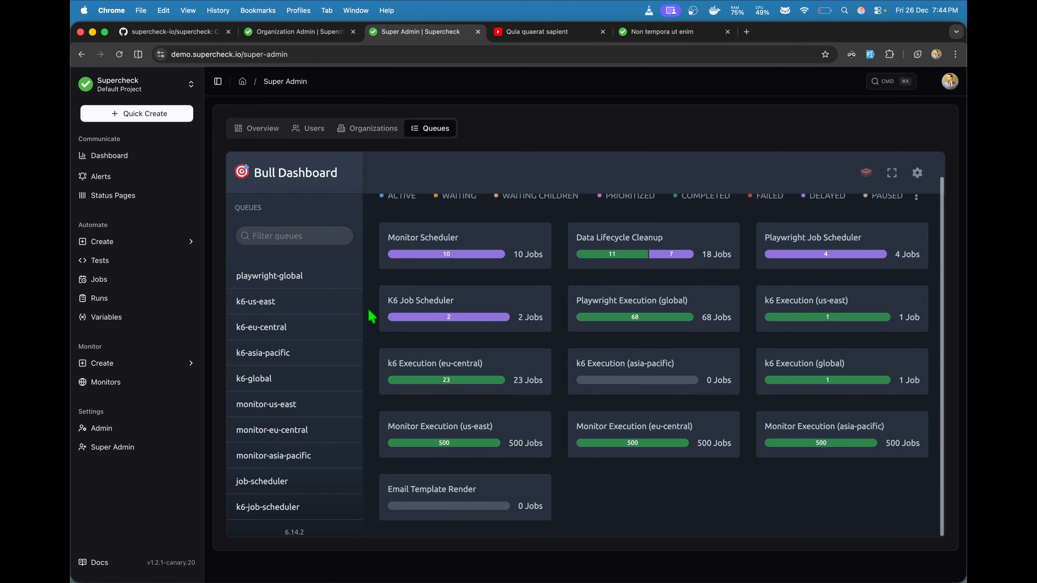
pyautogui.scroll(2, 409, 307)
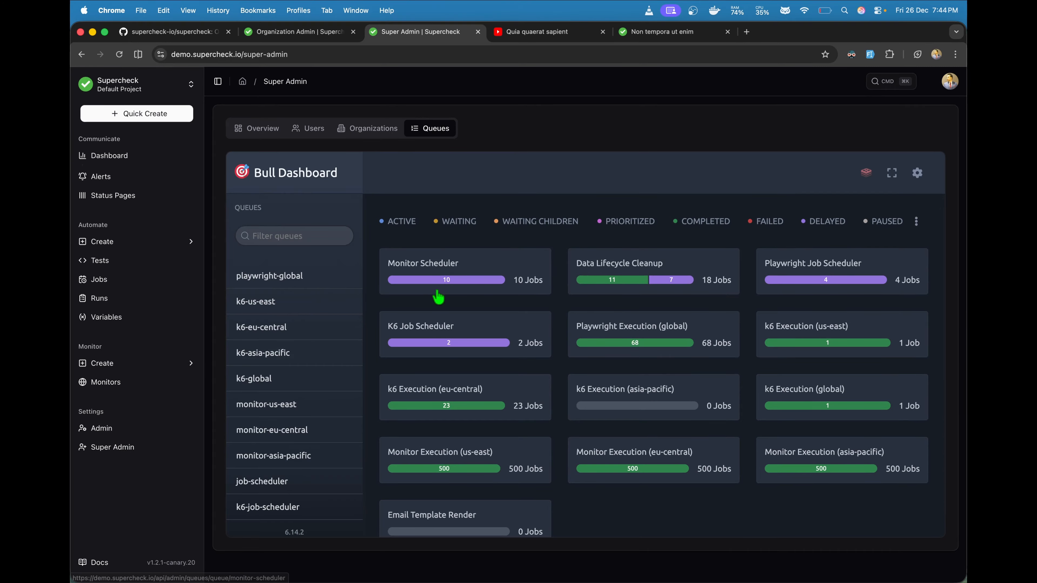
# Step: View the organizations list, platform statistics overview, Jobs page and Quick Create page
pyautogui.click(375, 134)
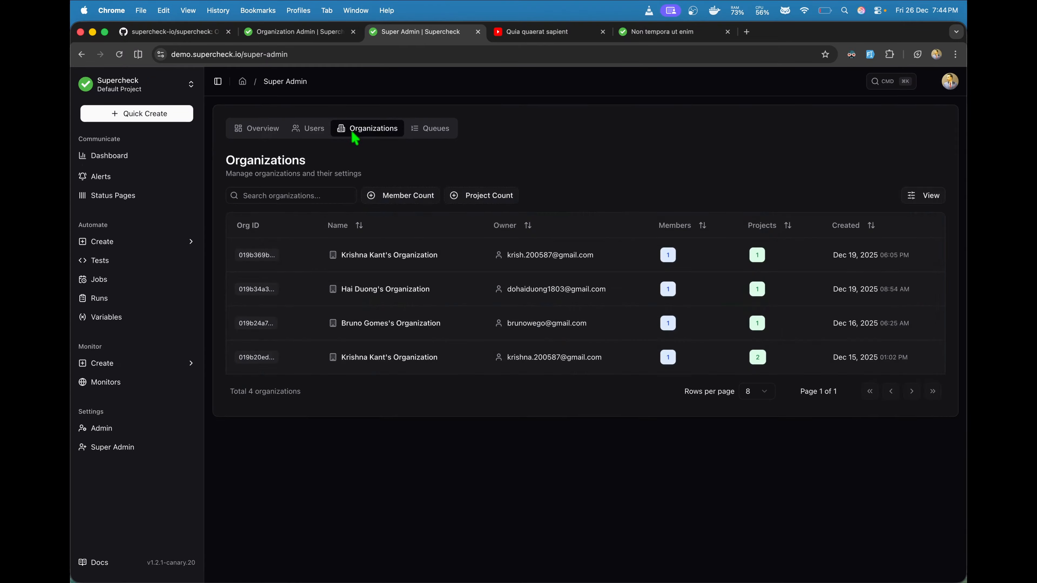
pyautogui.click(265, 133)
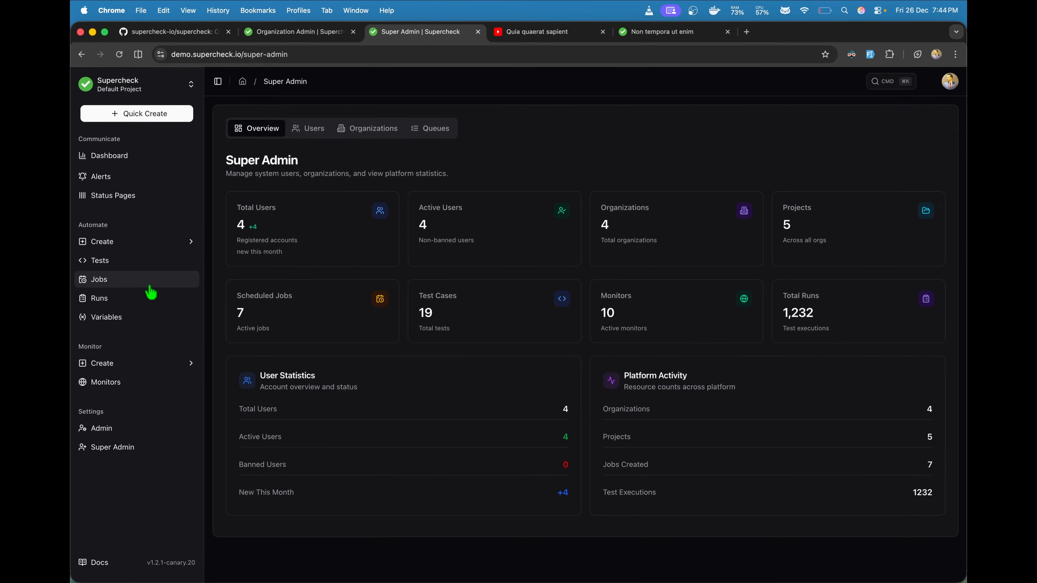
pyautogui.click(127, 281)
pyautogui.click(135, 116)
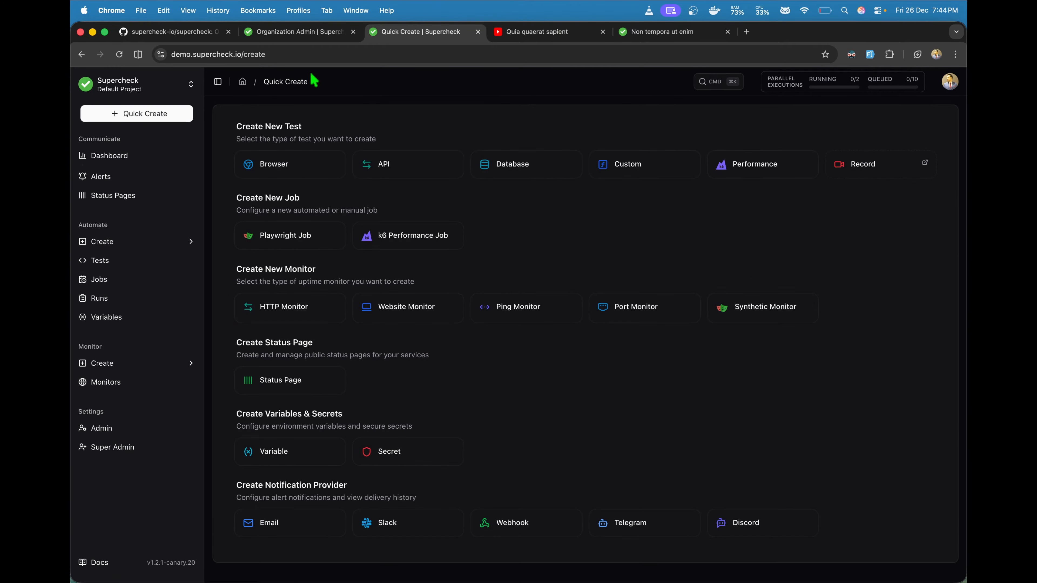
# Step: Skim the Organization Admin documentation, then view the Supercheck GitHub repository
pyautogui.click(308, 34)
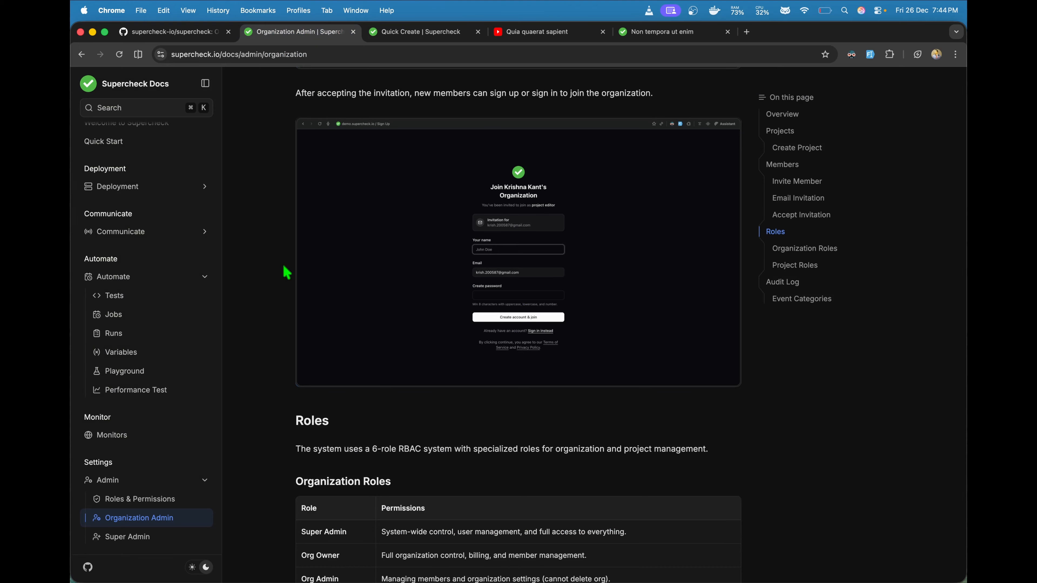
pyautogui.scroll(-1, 287, 272)
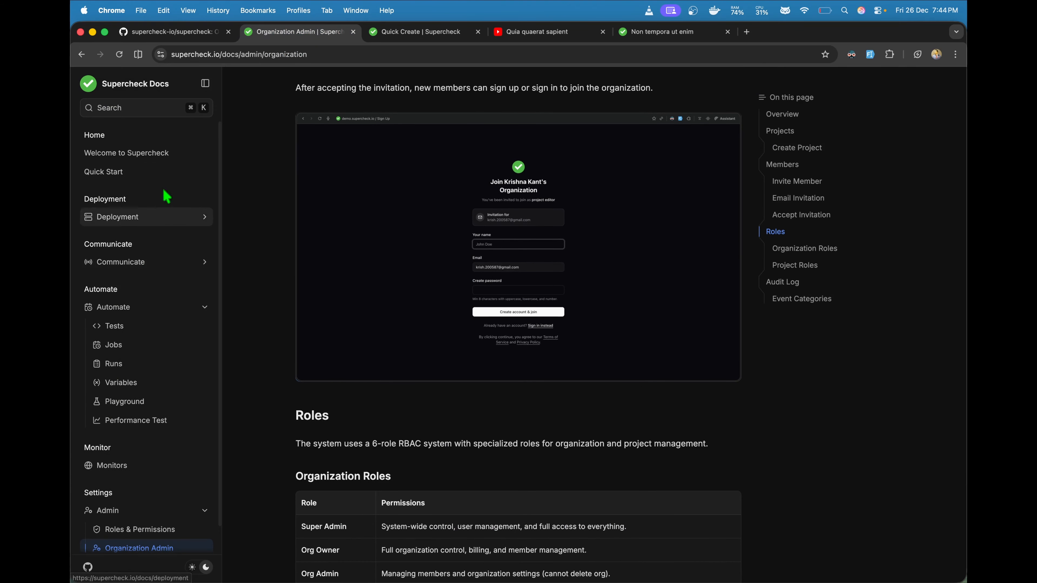
pyautogui.click(184, 33)
pyautogui.scroll(-4, 235, 251)
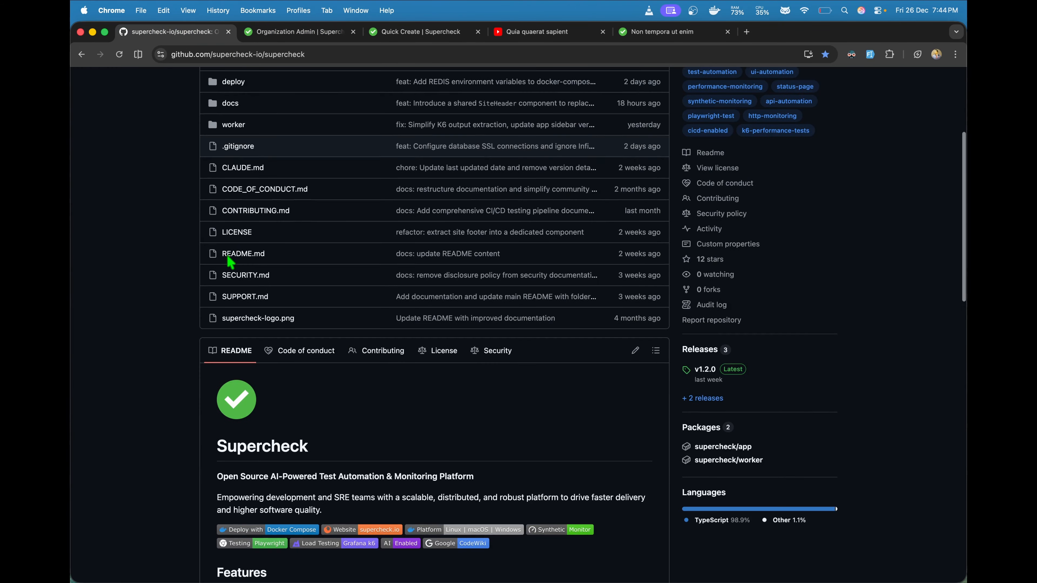
pyautogui.scroll(6, 231, 262)
pyautogui.scroll(-1, 230, 261)
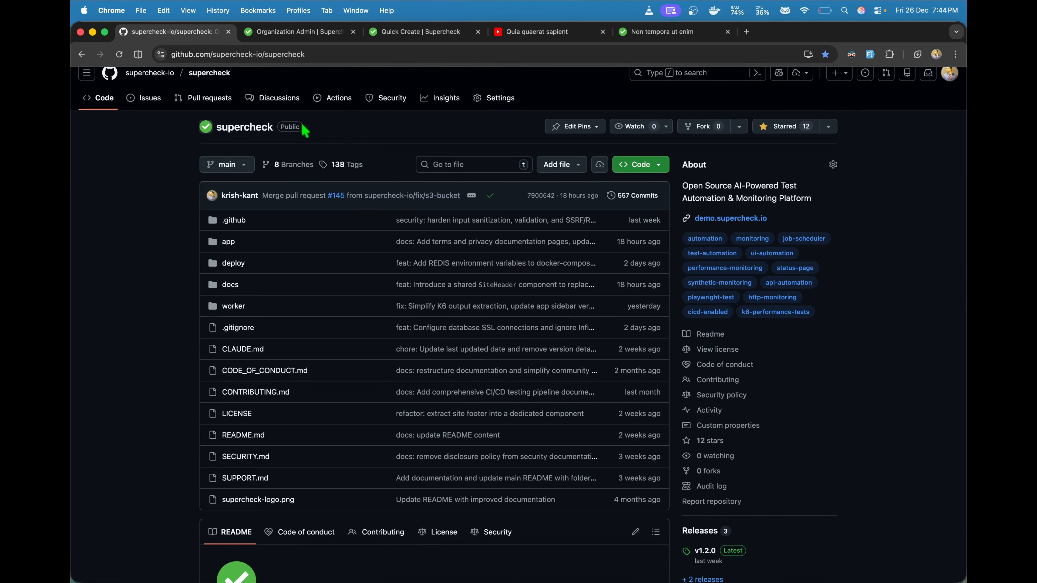
pyautogui.scroll(-12, 246, 155)
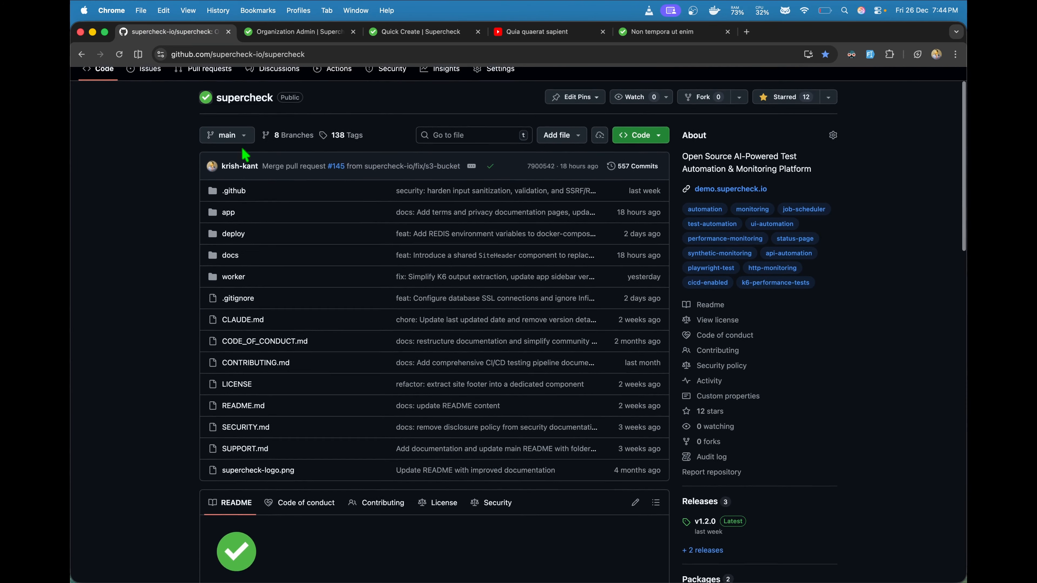
pyautogui.scroll(12, 246, 154)
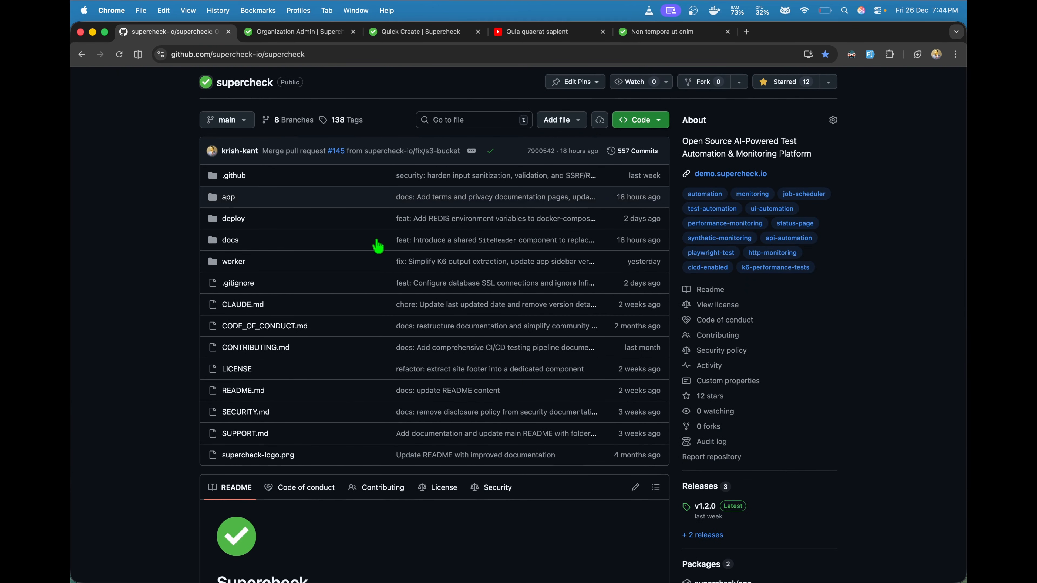
pyautogui.scroll(-6, 378, 245)
pyautogui.scroll(-2, 377, 245)
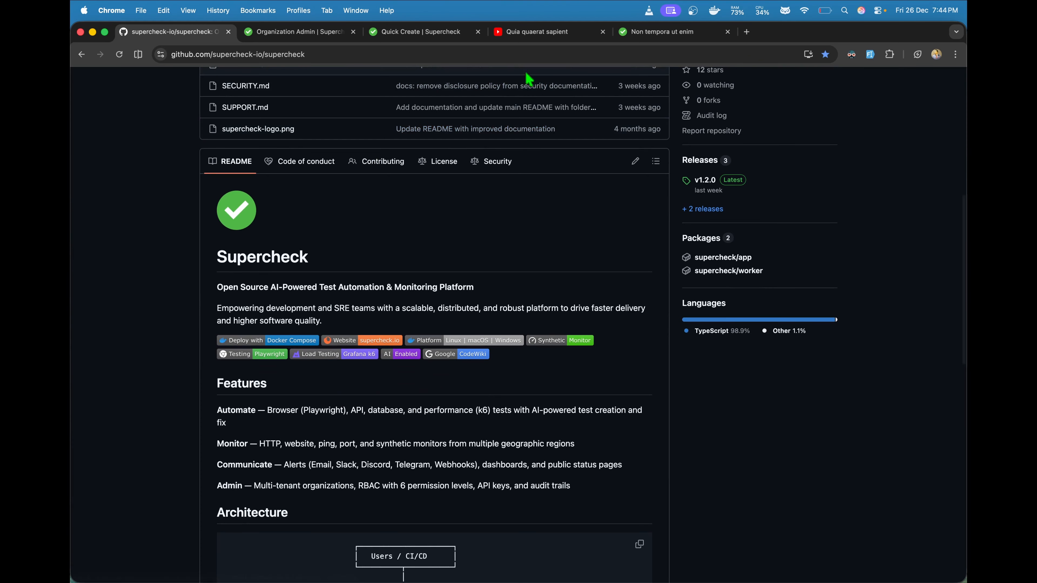